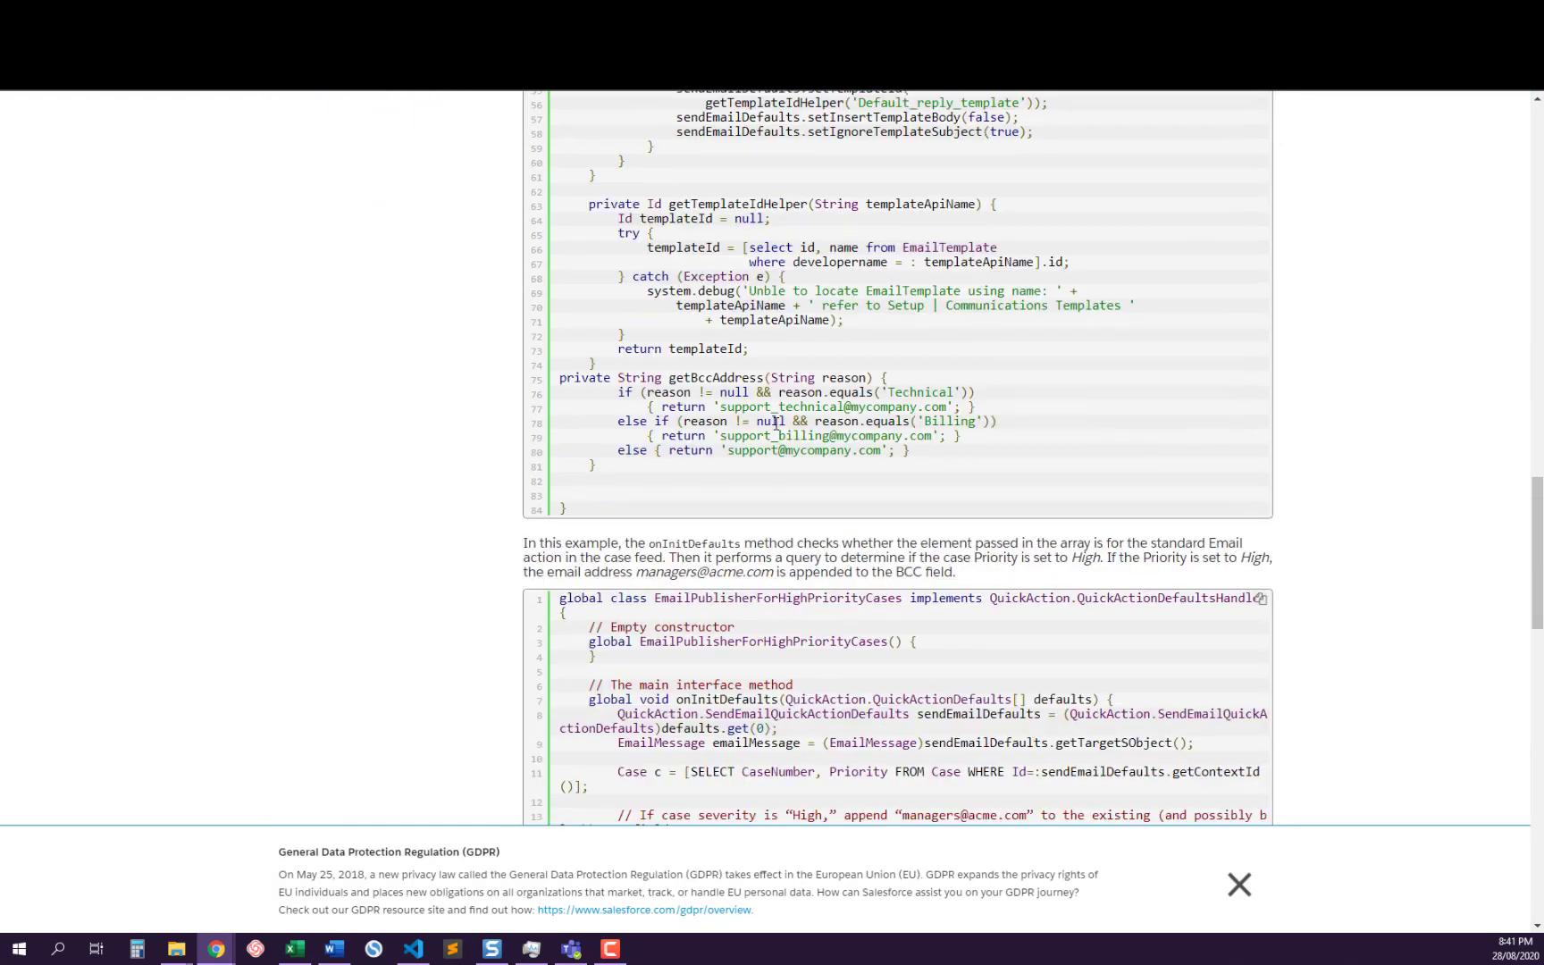
scroll(775, 423, "down", 10)
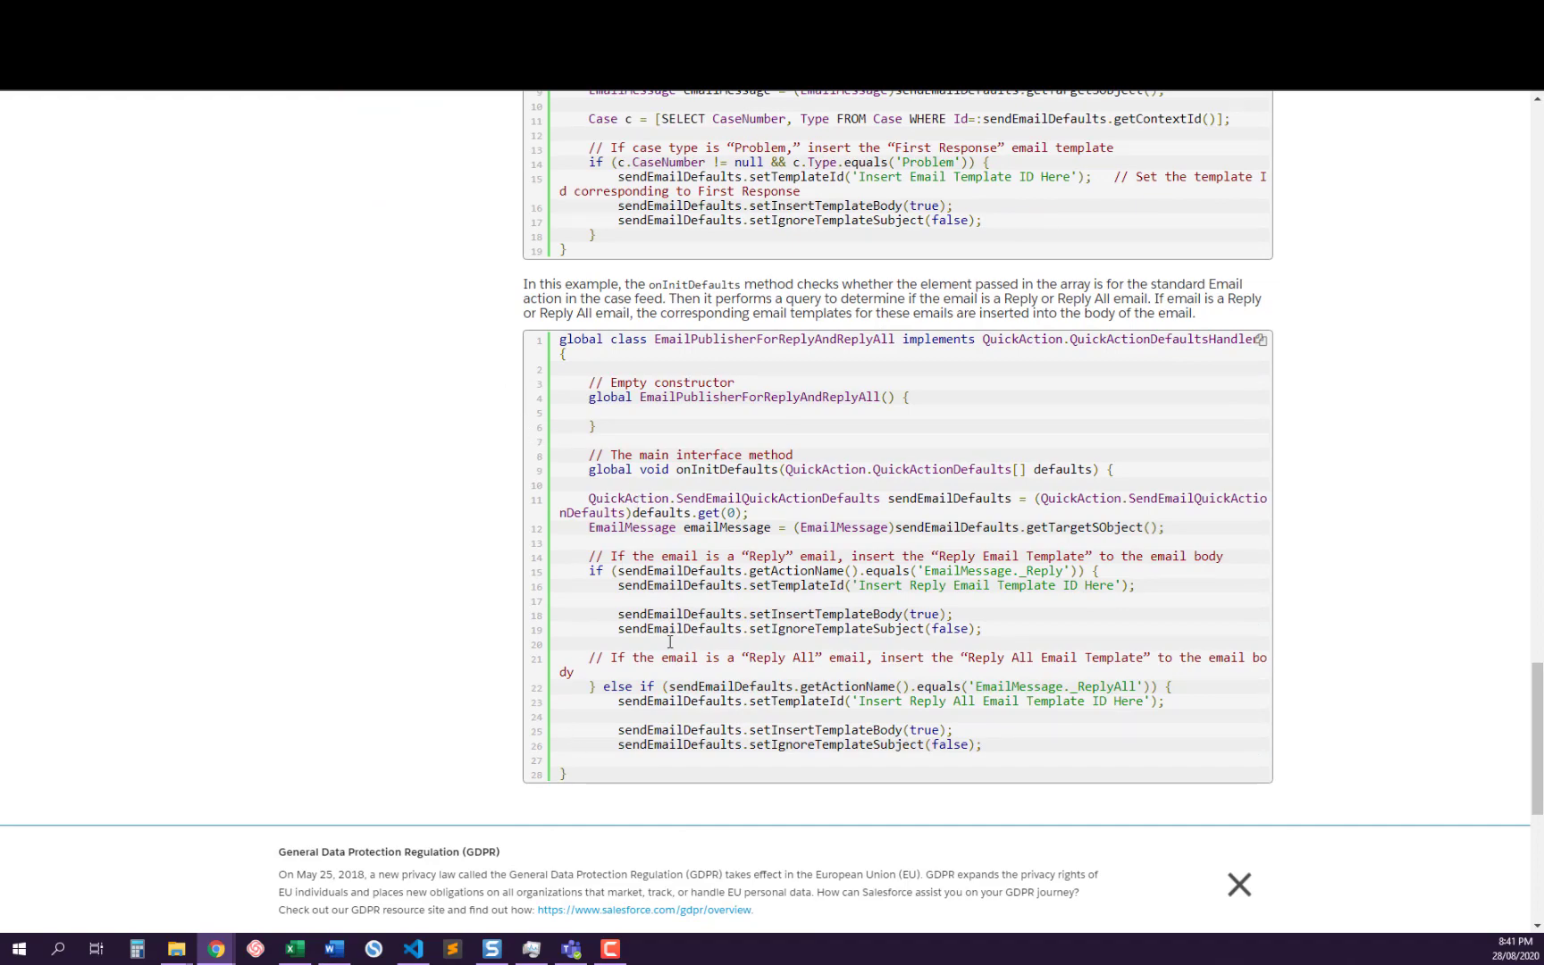
Review the Apex example implementations in the QuickActionDefaultsHandler documentation
scroll(766, 633, "up", 7)
scroll(765, 634, "up", 17)
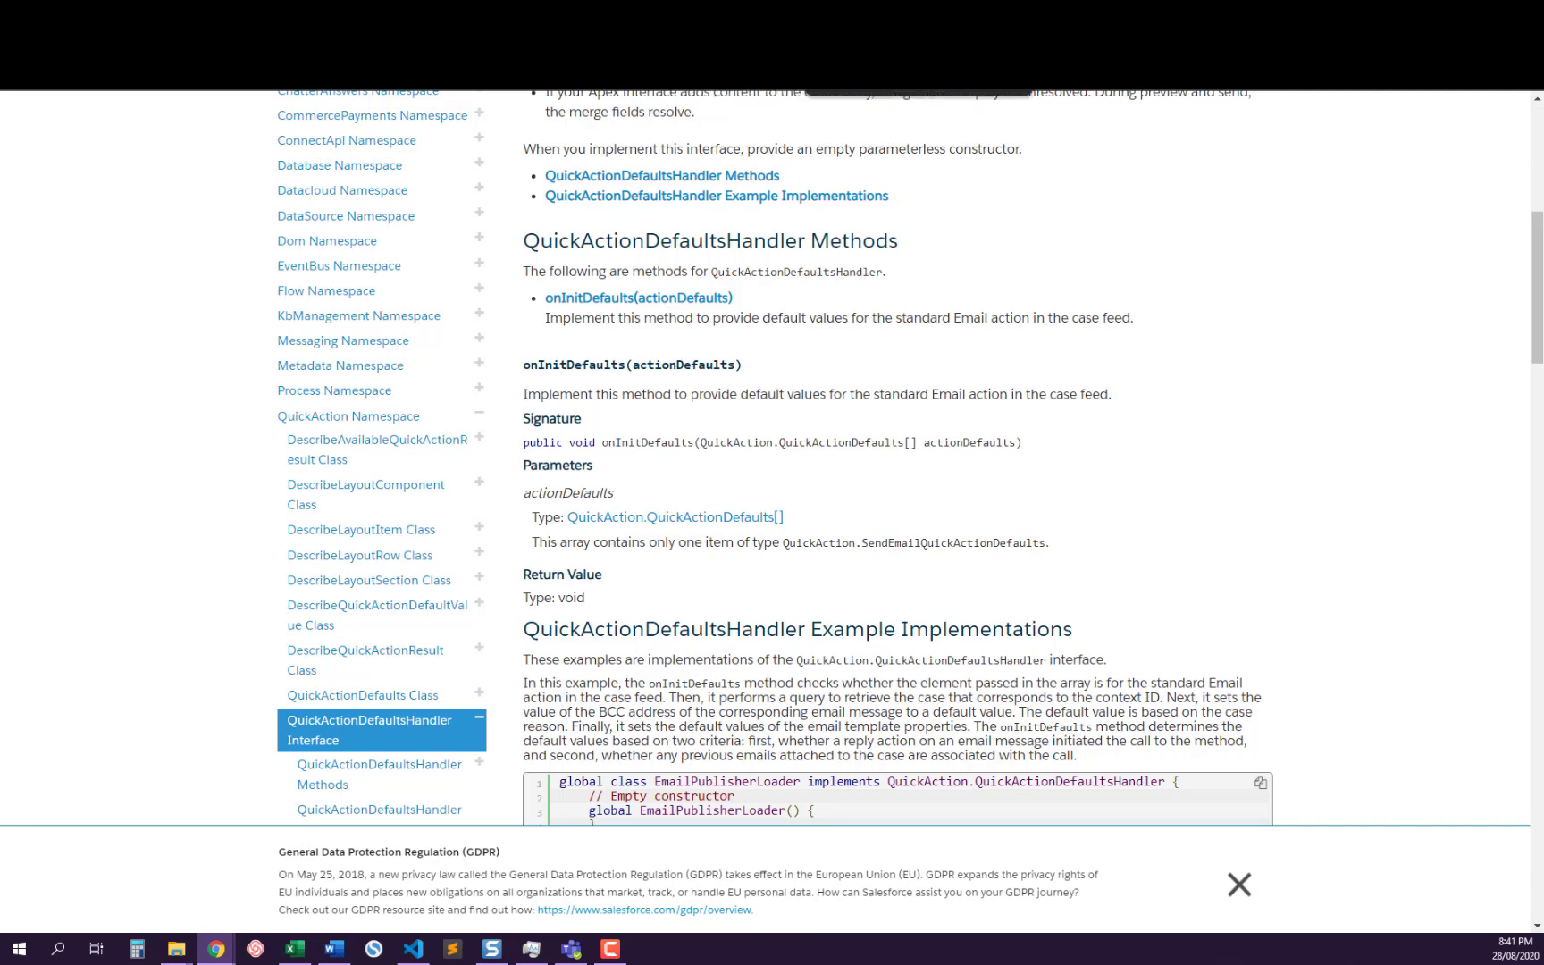
Open the Salesforce Help article on default values for case emails and read its table of default methods and execution priorities
left_click(849, 13)
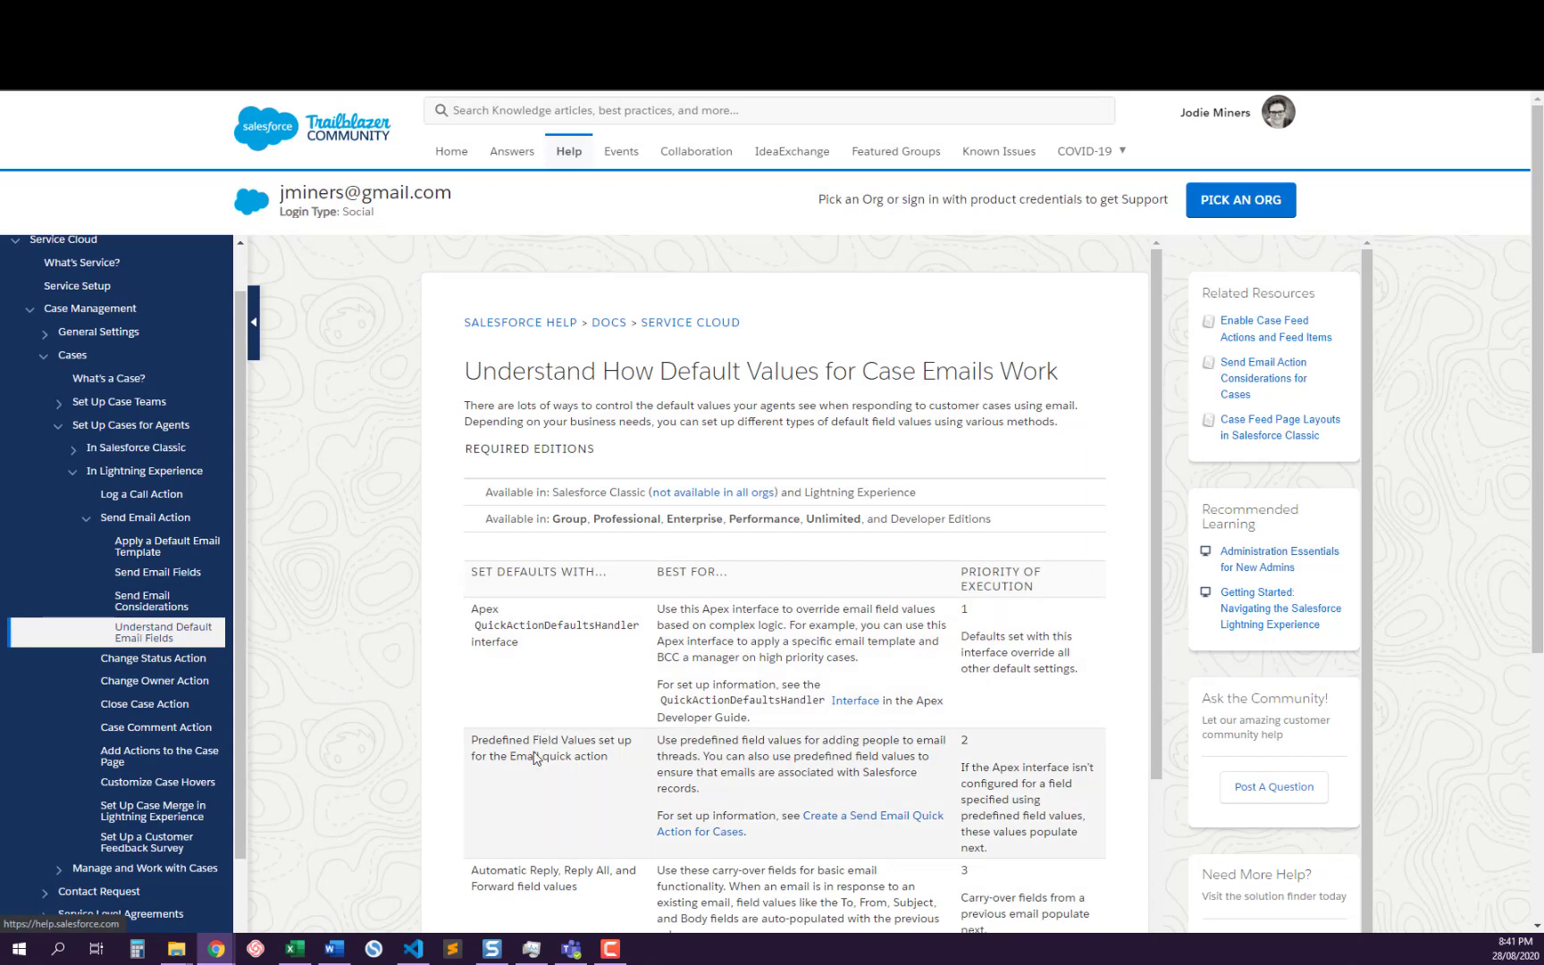
scroll(490, 528, "down", 2)
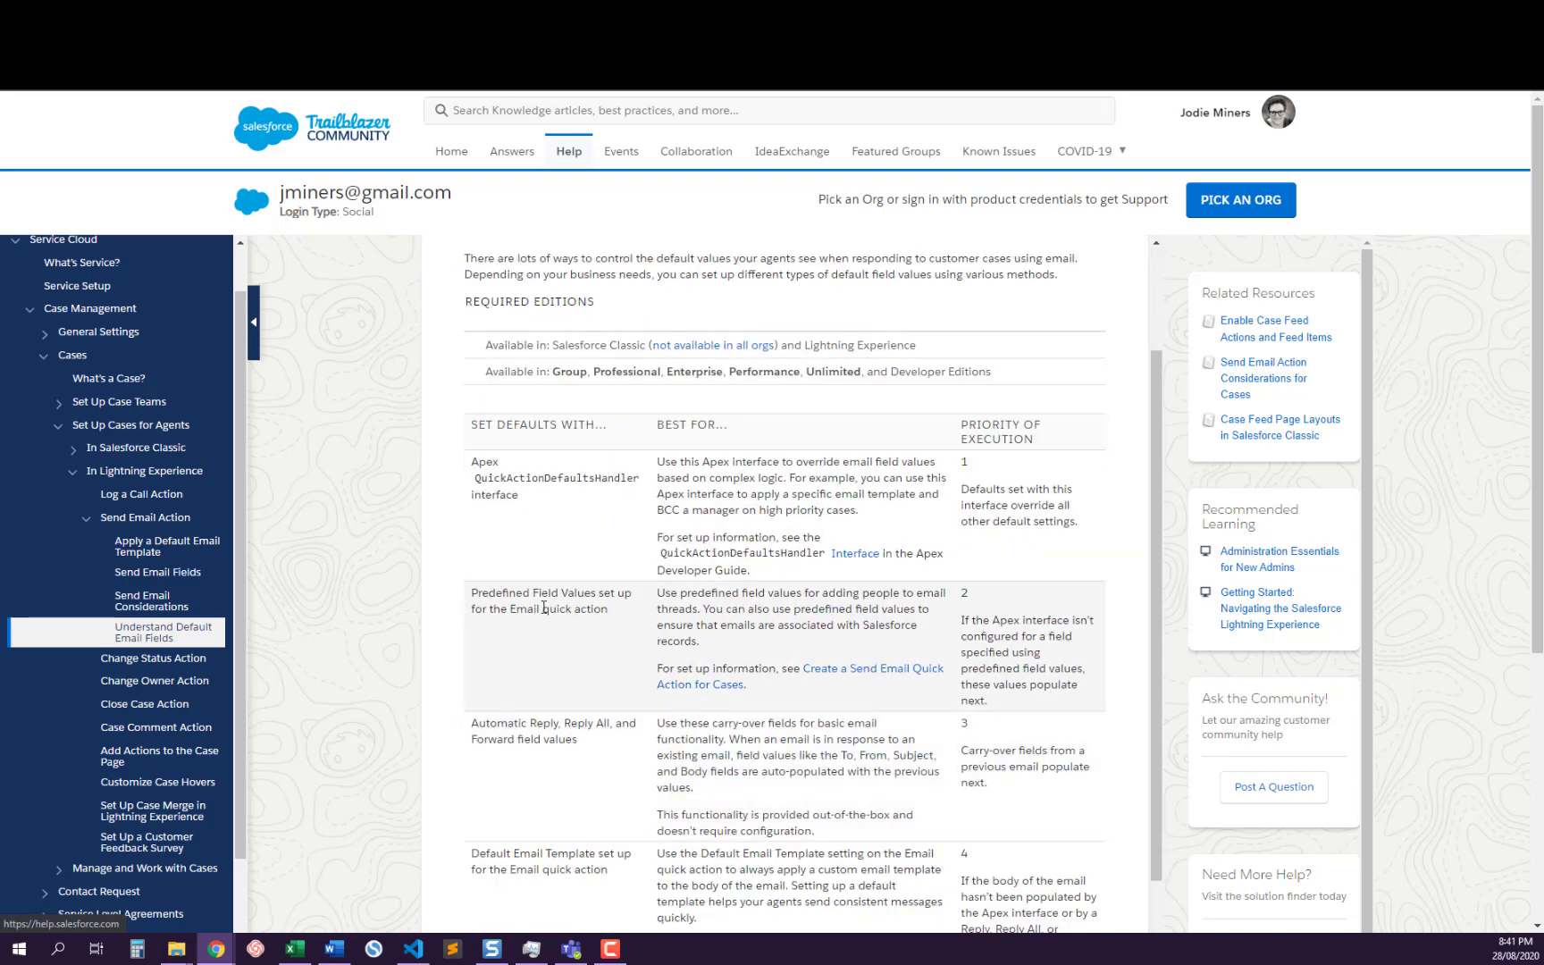
scroll(545, 608, "down", 2)
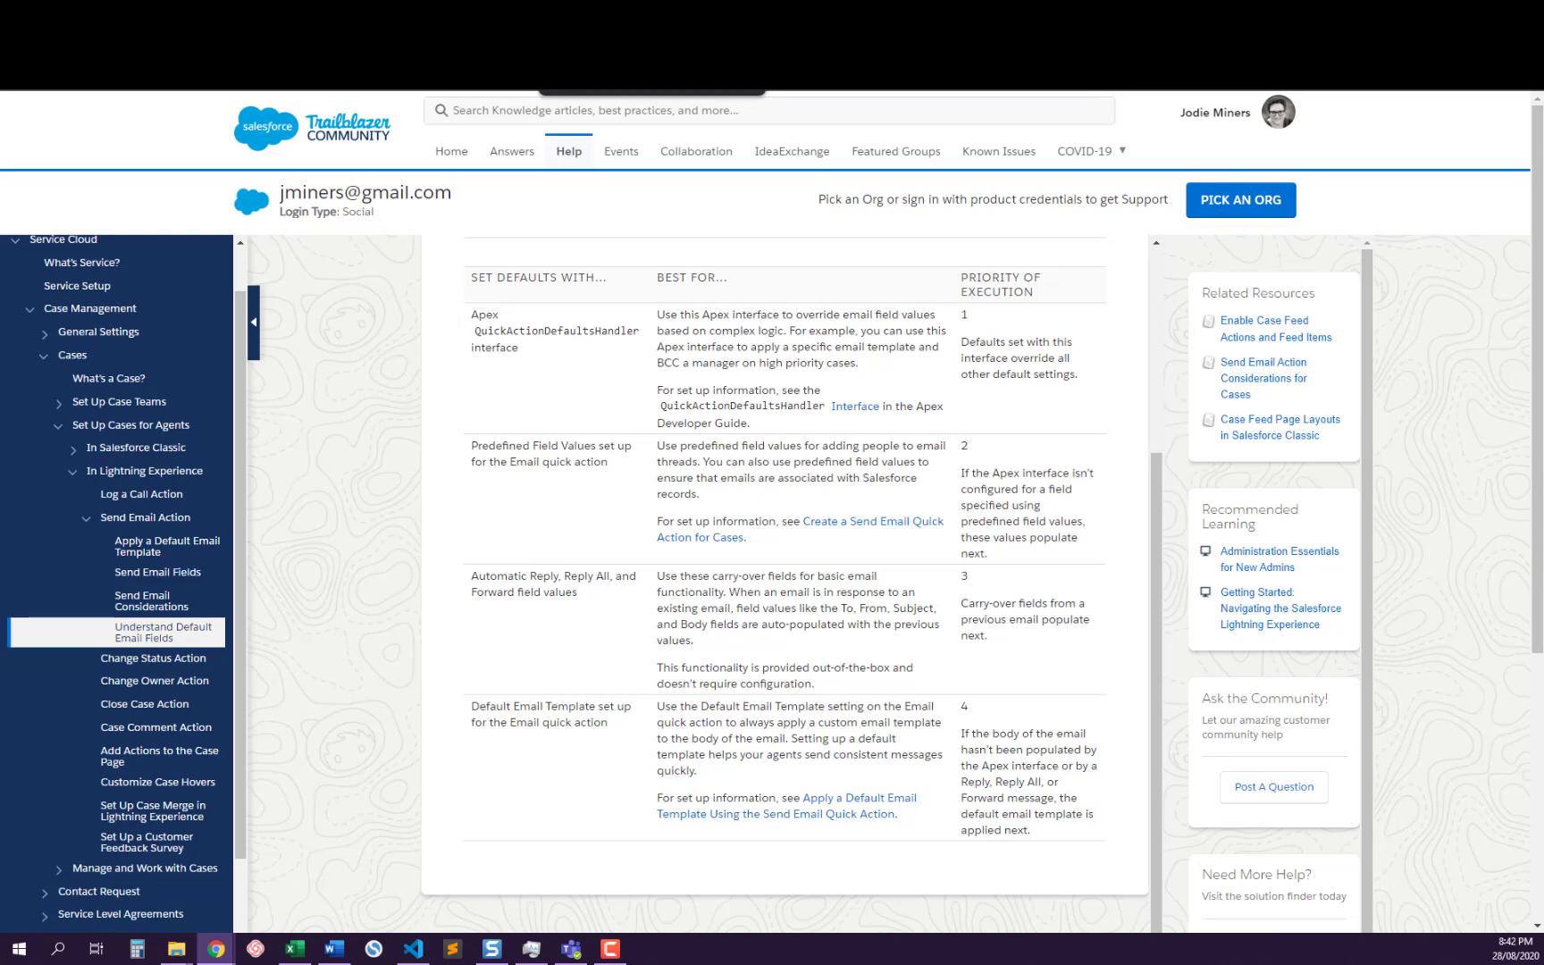
Open the EmailQuickActionDefaultsHandler.java gist on GitHub and examine its onInitDefaults and getTemplateId code
left_click(600, 15)
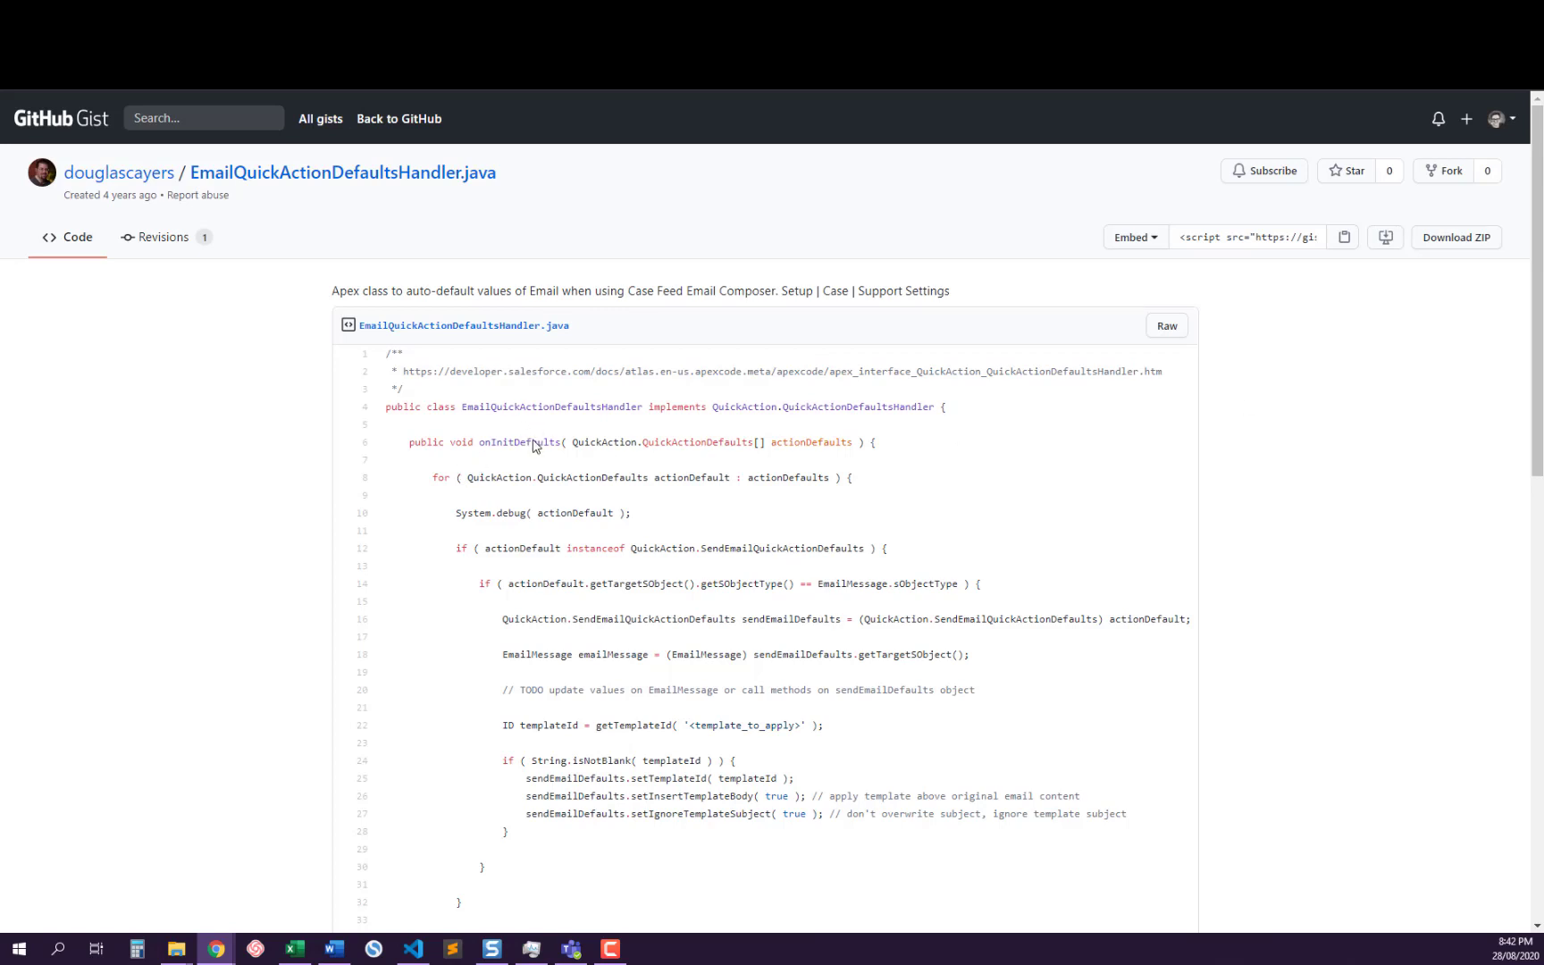
scroll(503, 396, "down", 4)
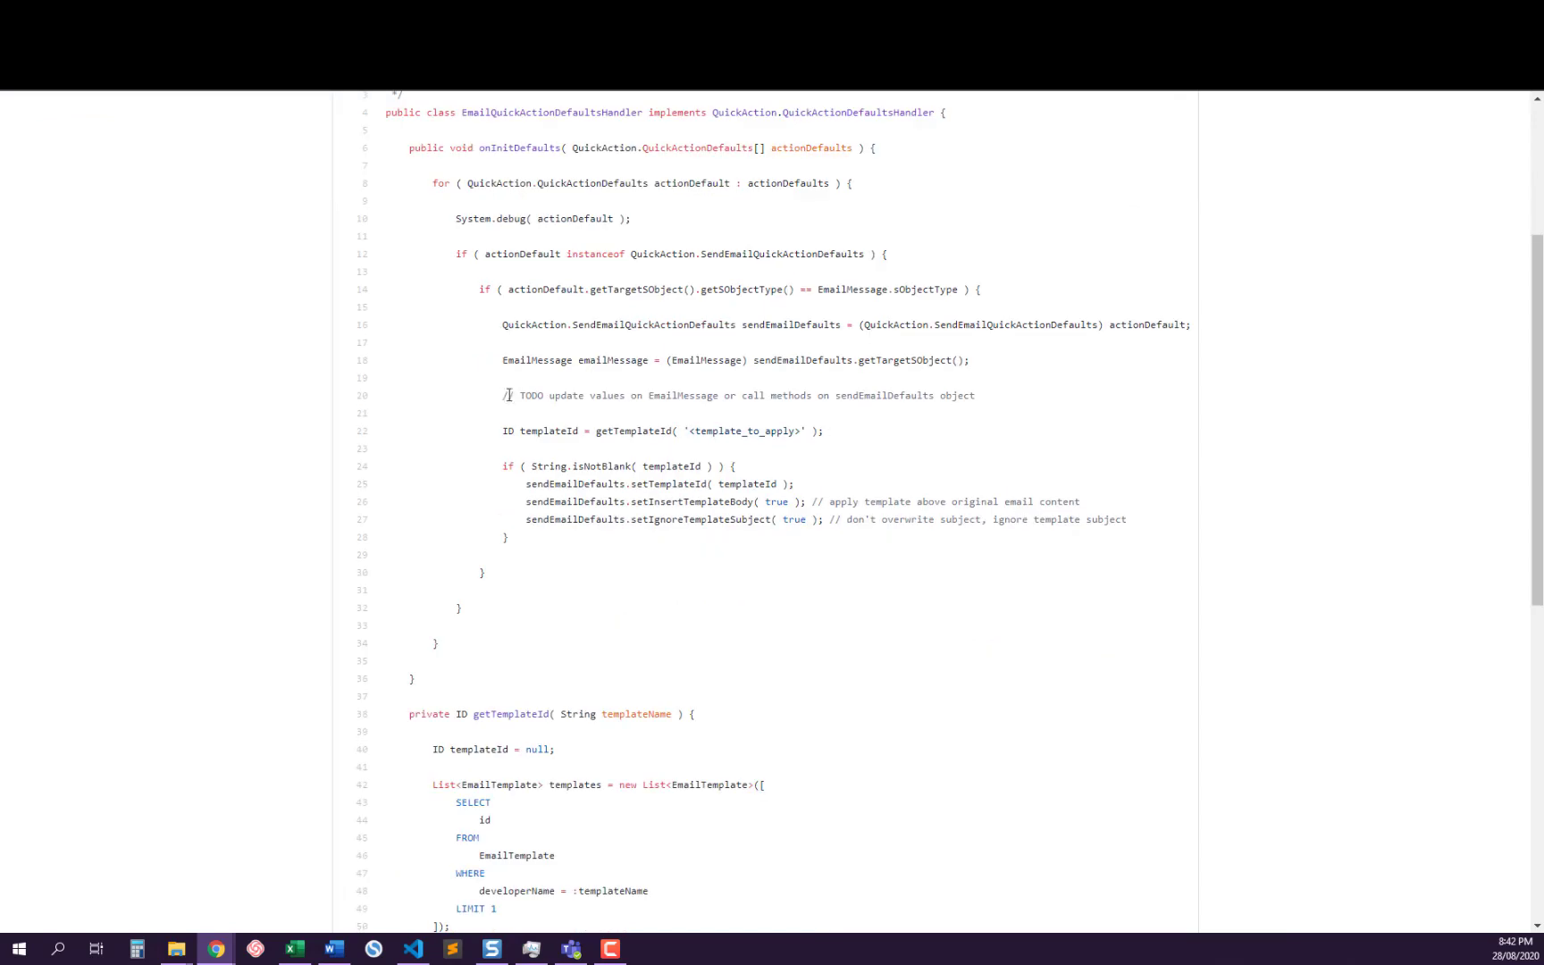
scroll(542, 421, "down", 5)
scroll(543, 421, "up", 5)
scroll(967, 358, "up", 2)
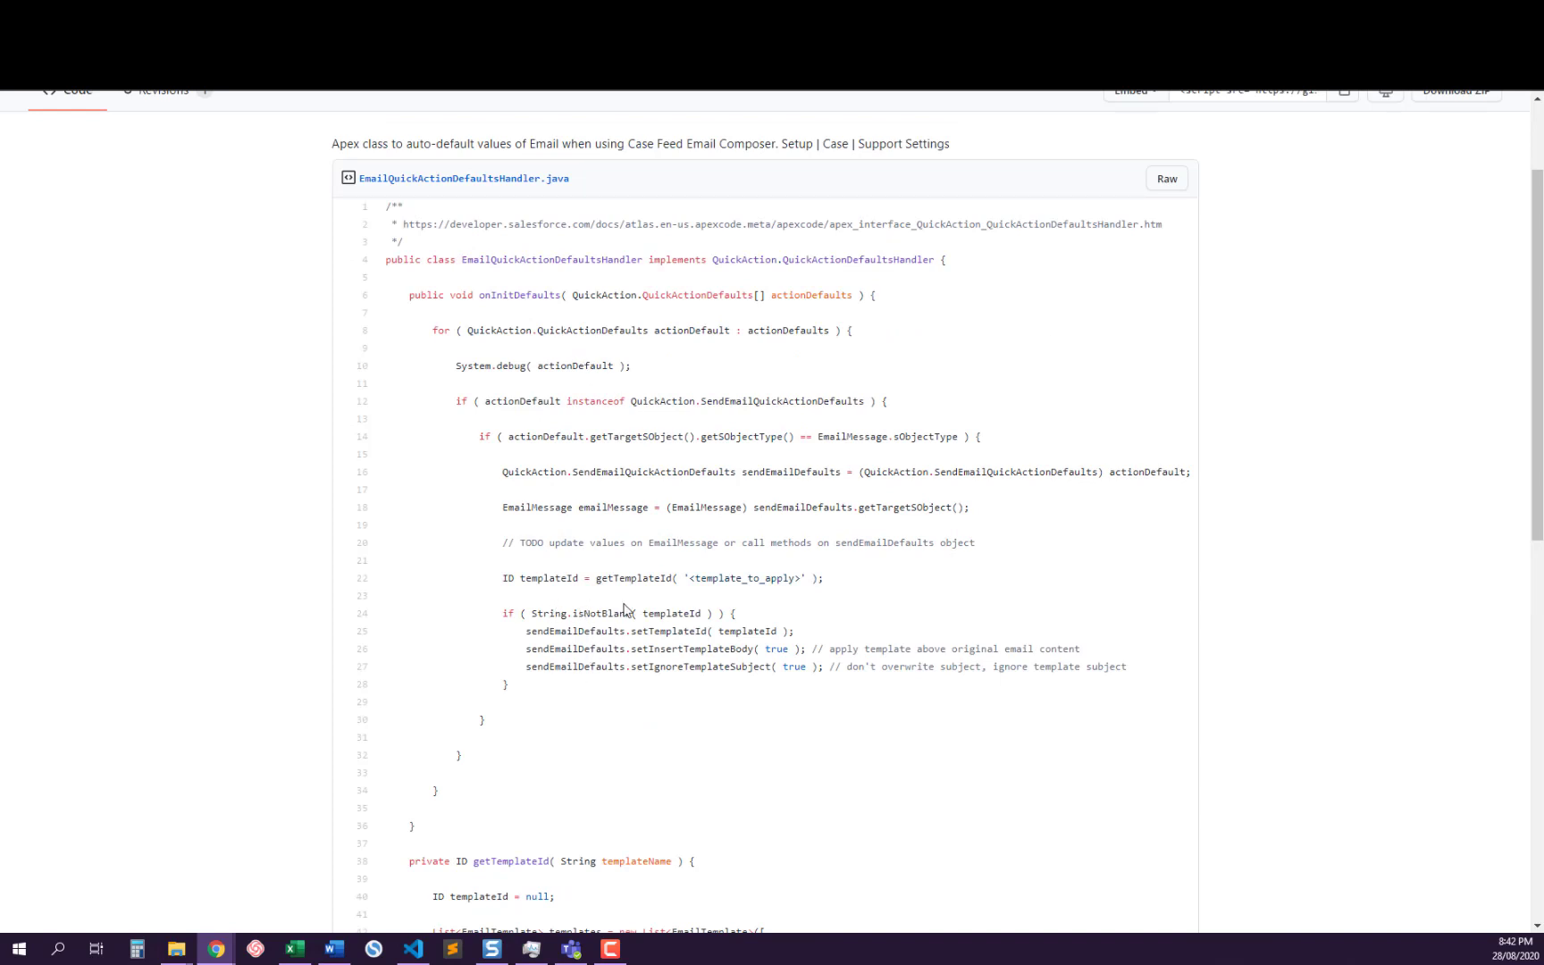
scroll(616, 607, "up", 2)
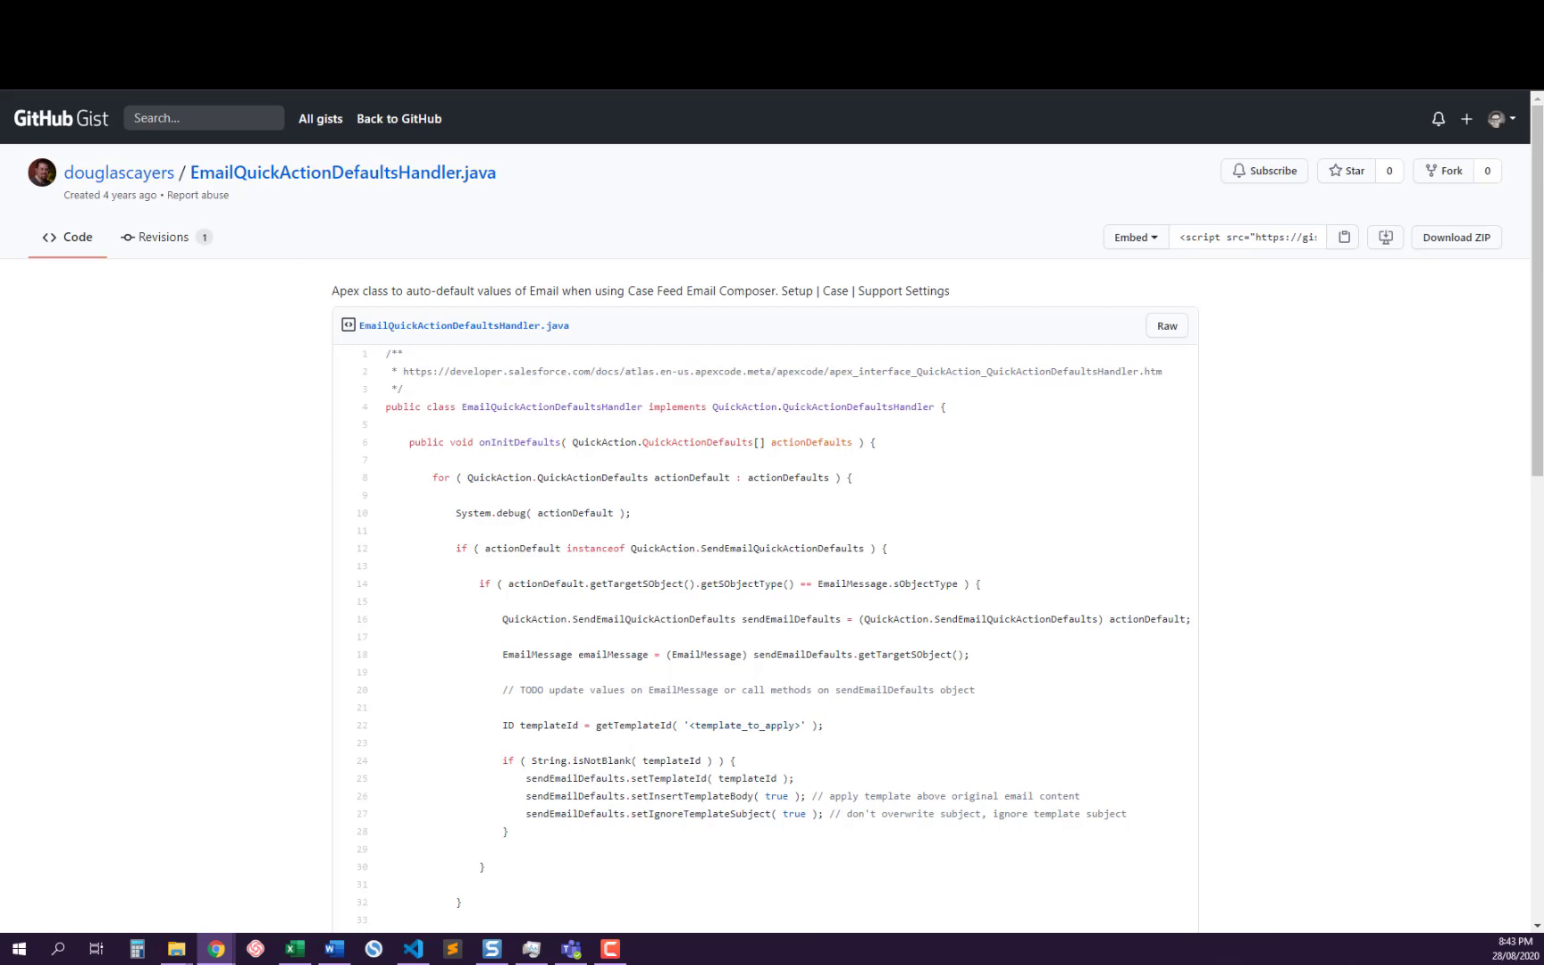
Switch to the Salesforce Lightning Console and open the Cases list
left_click(183, 14)
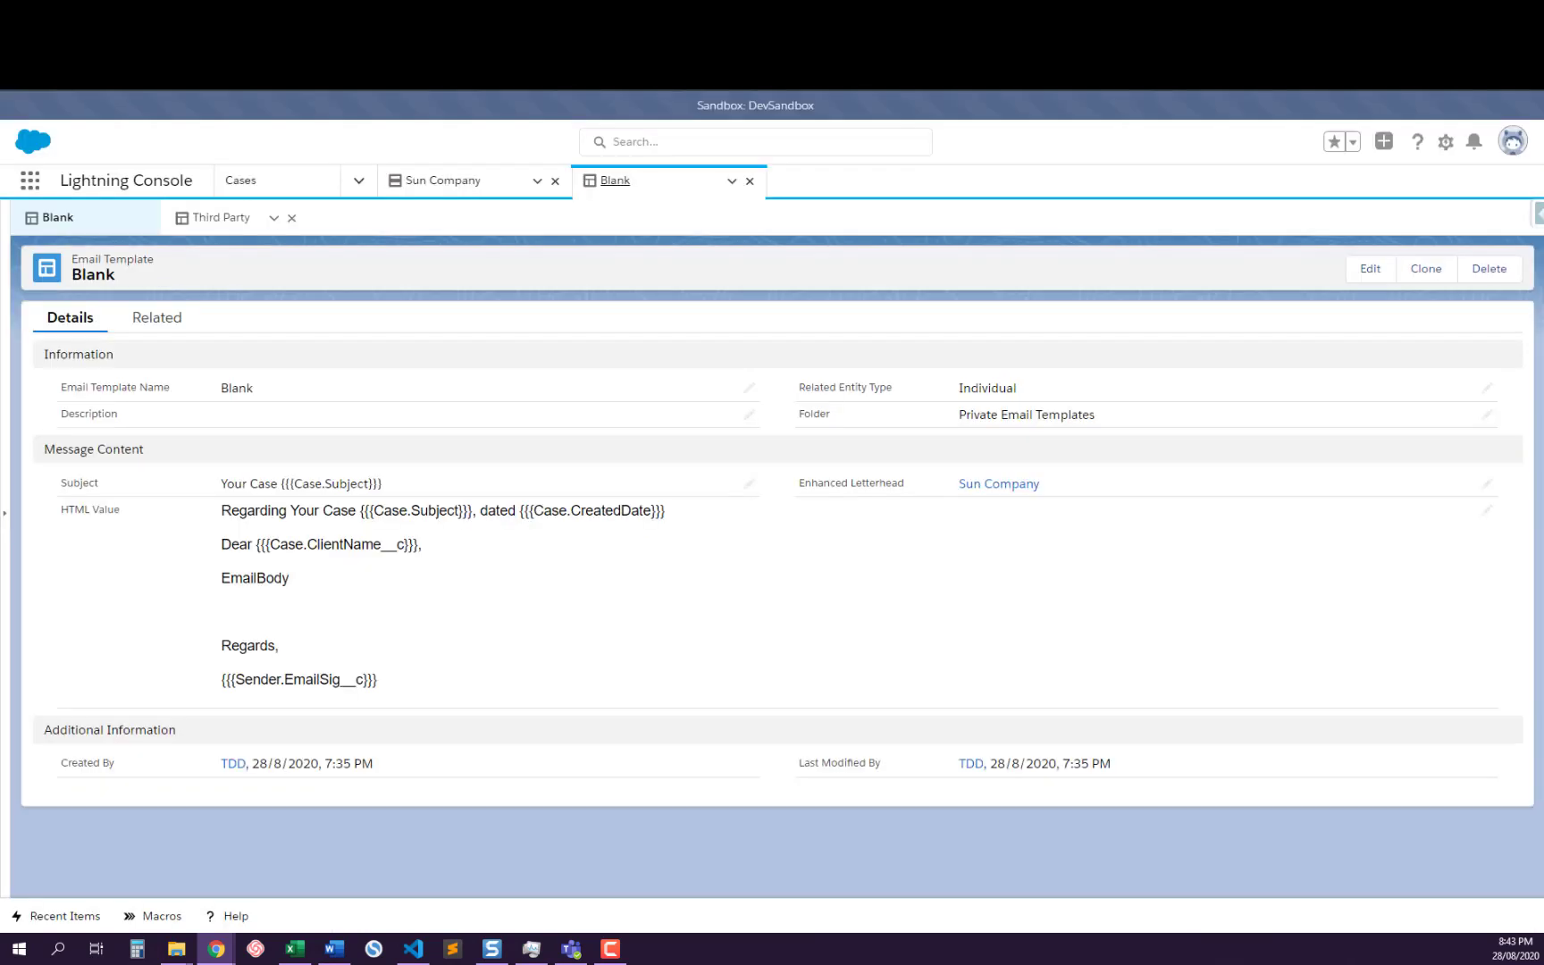
left_click(249, 179)
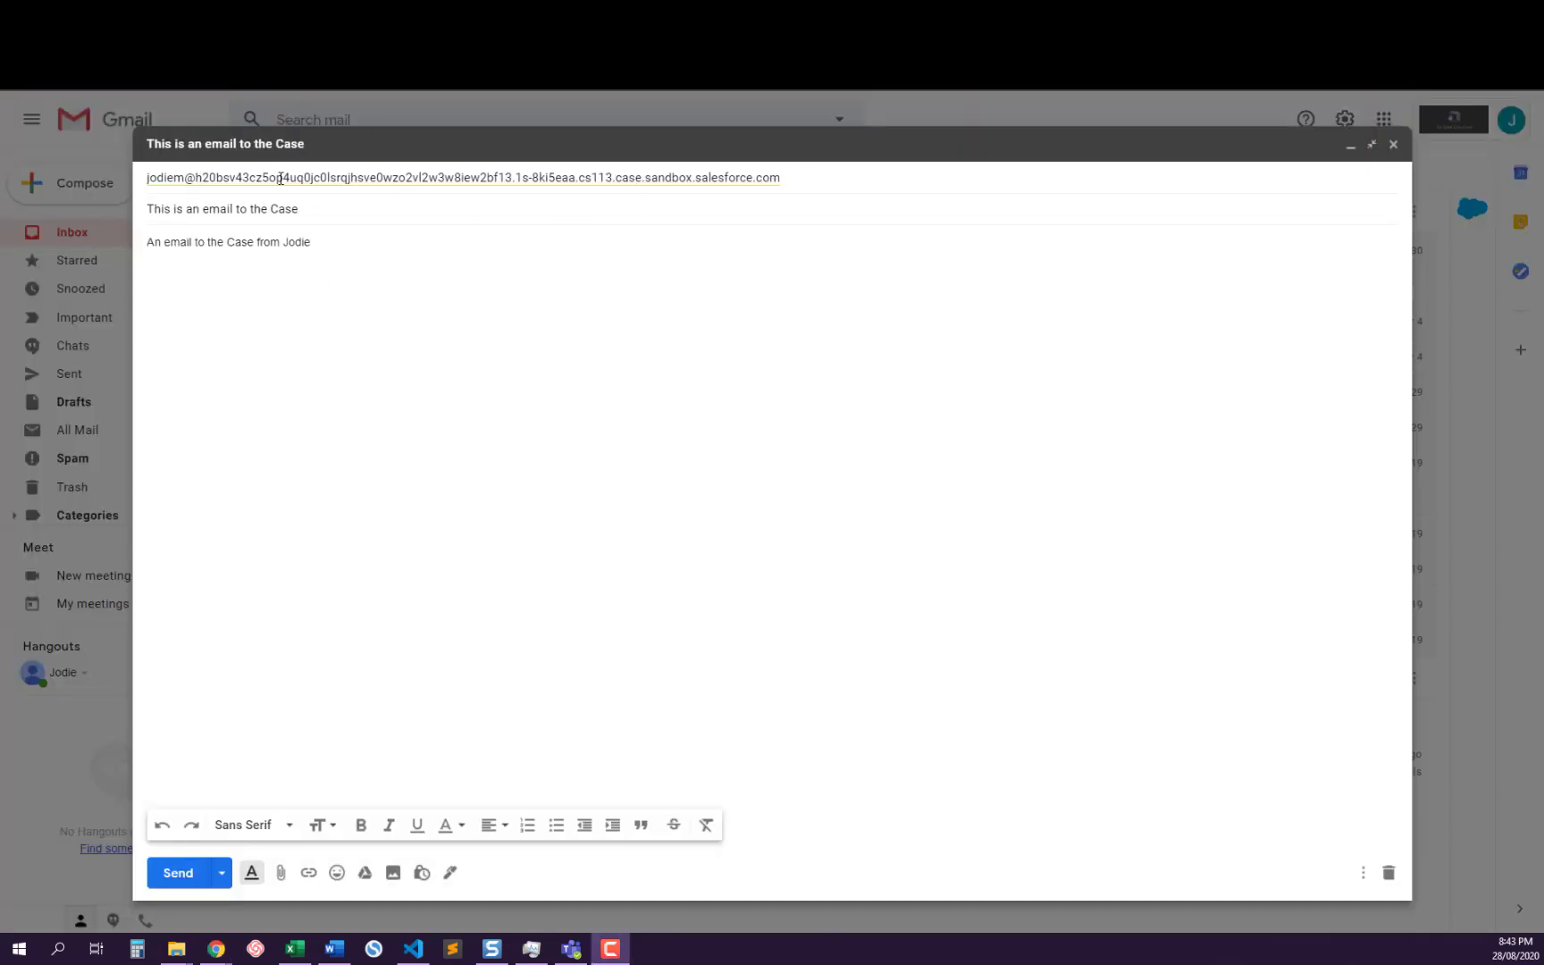
Send the drafted "This is an email to the Case" message from Gmail and expand all posts in the resulting case's feed
mouse_move(295, 183)
left_click(177, 872)
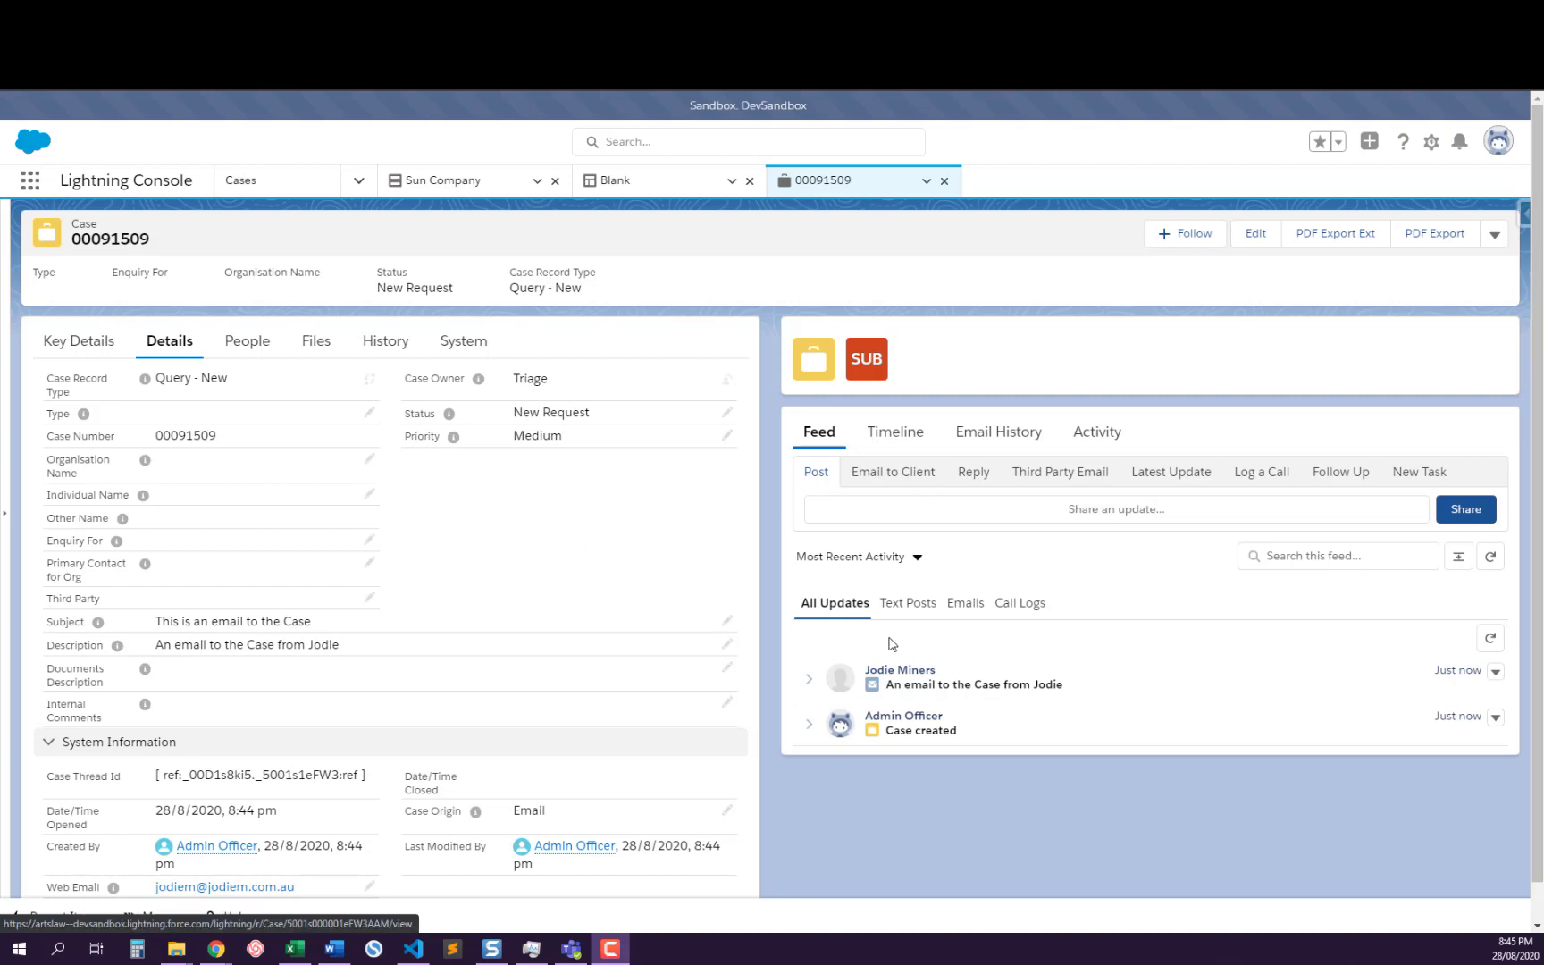
left_click(1458, 556)
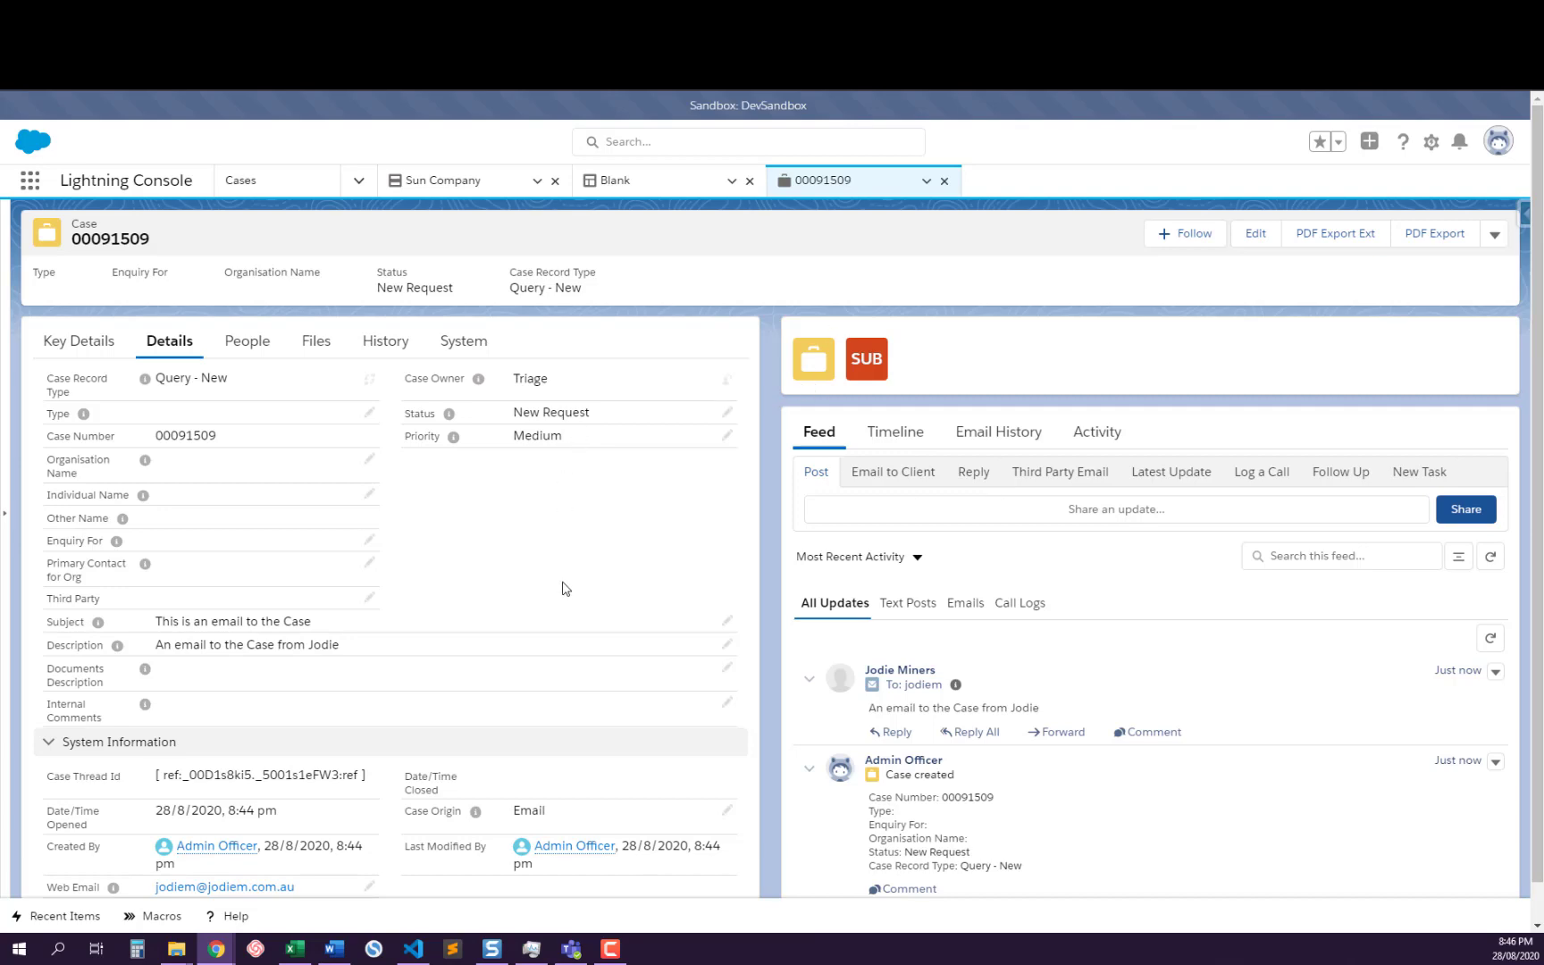
Switch to the EmailSelection.xlsx workbook in Excel, bring its window fully into view and review the scenarios in the Name column
key("alt+Tab")
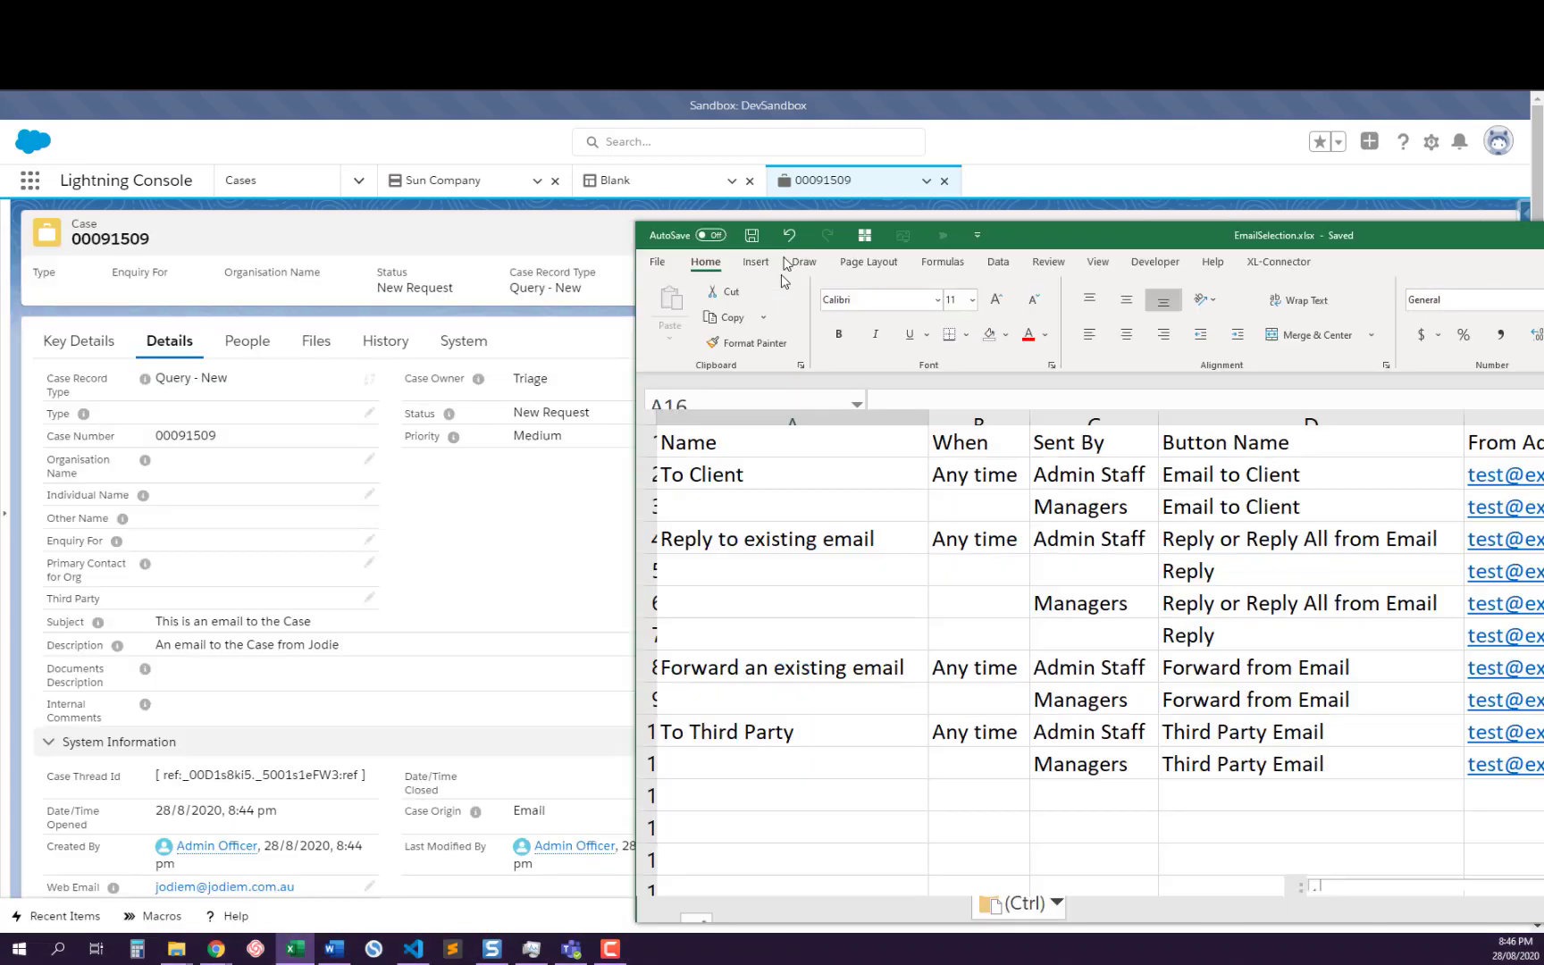
left_click_drag(784, 259, 928, 152)
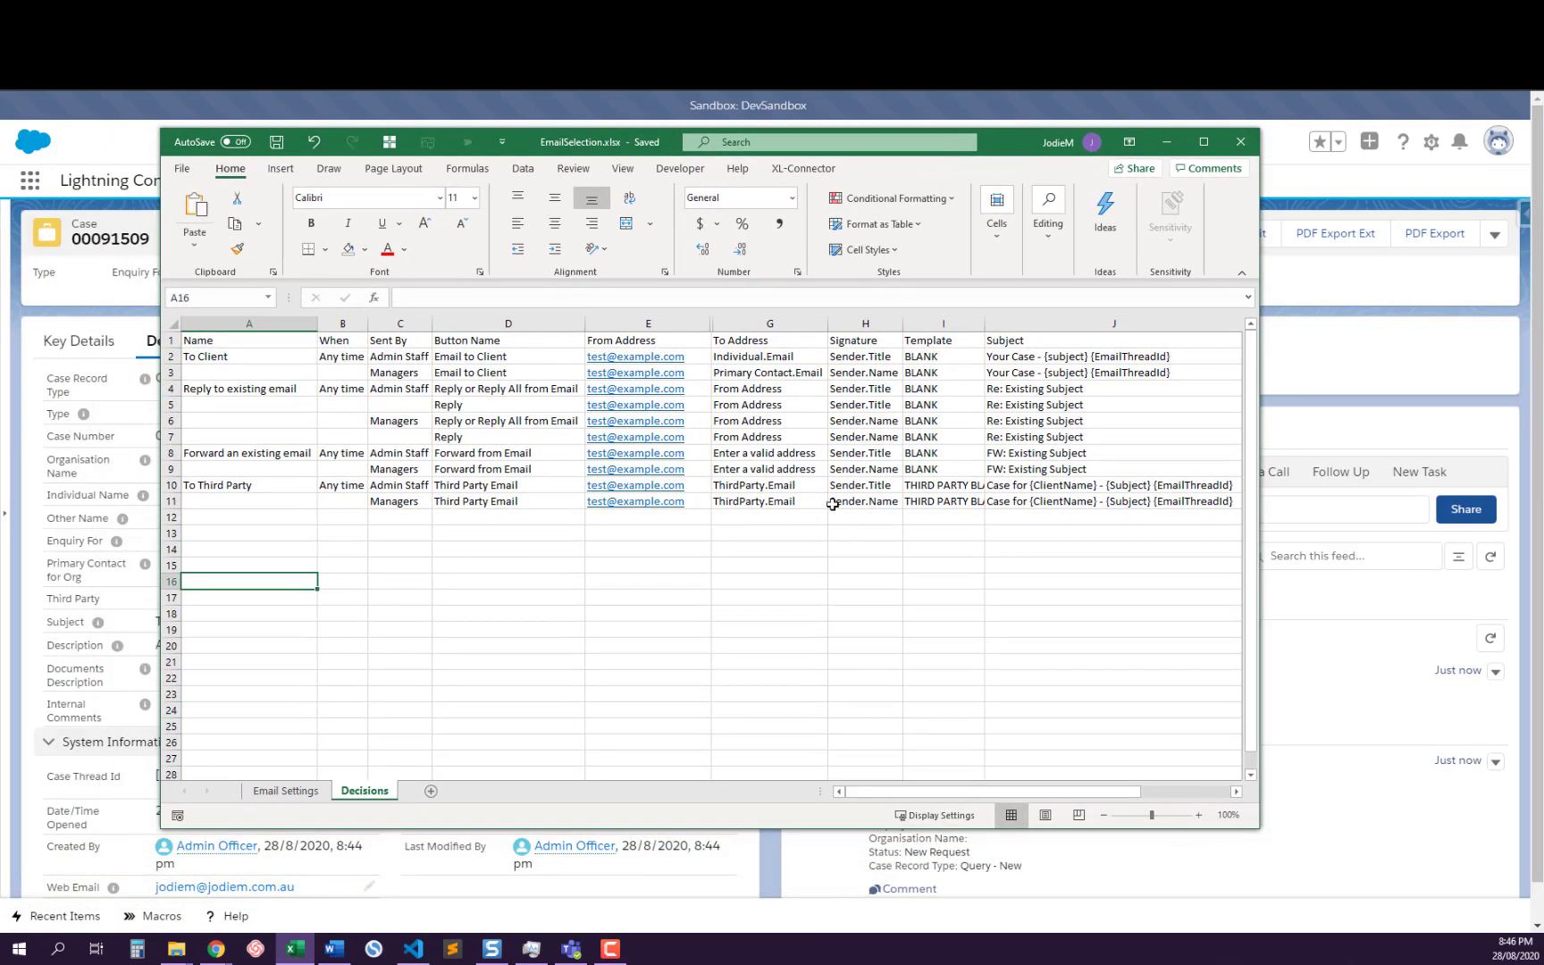
left_click(722, 575)
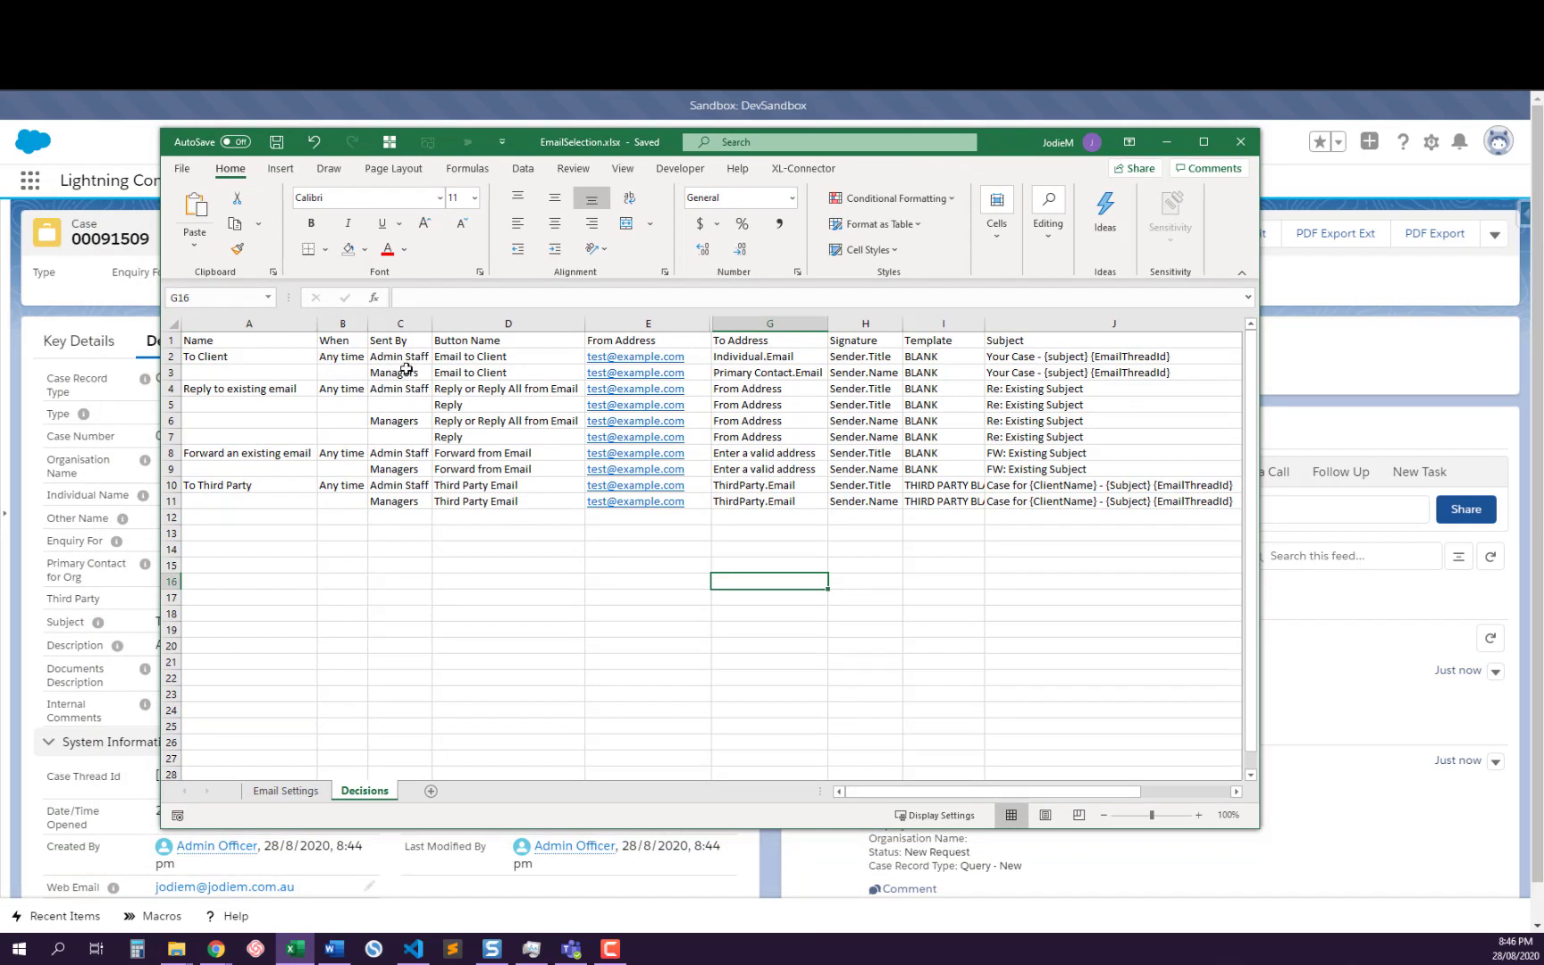
left_click_drag(252, 353, 242, 506)
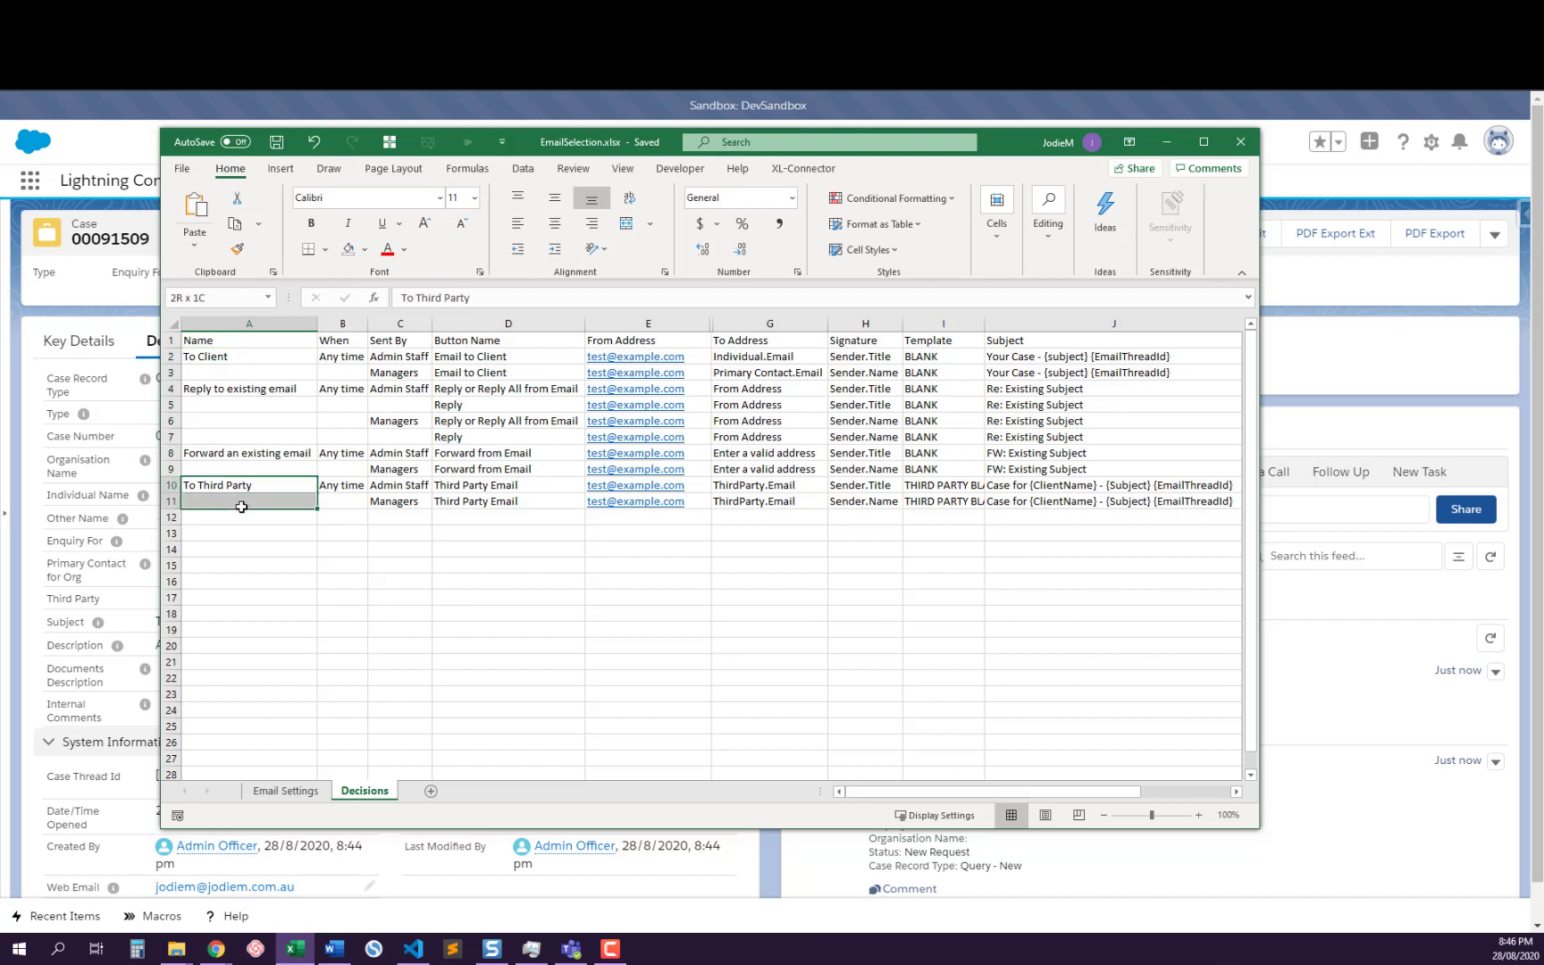
left_click(462, 613)
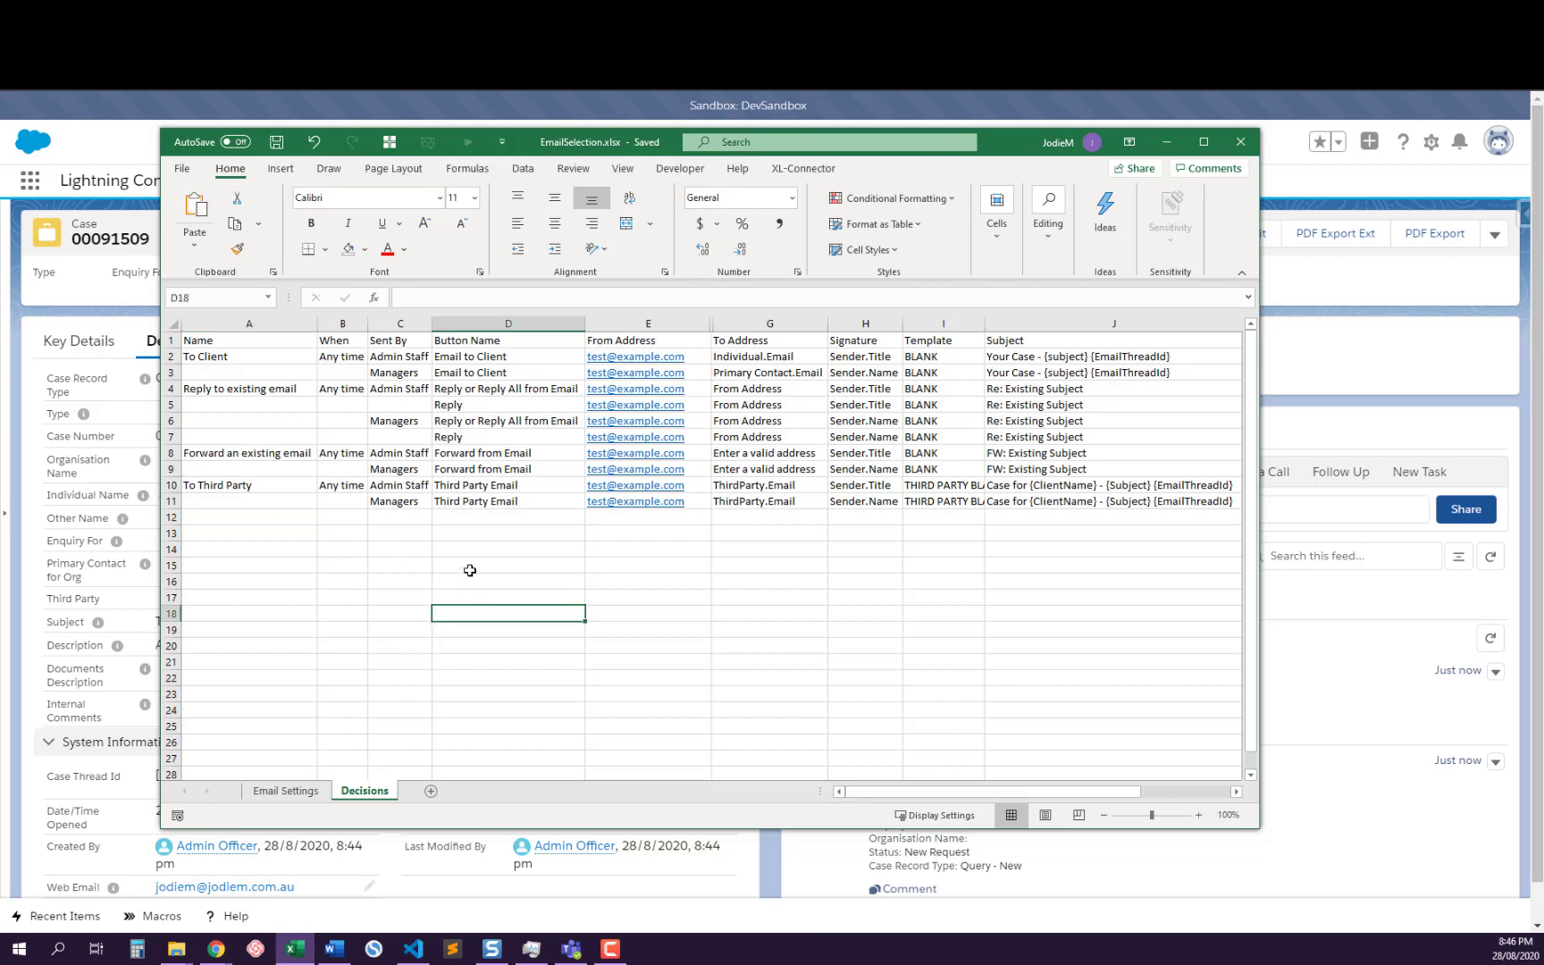
Compare the Sent By roles with the Signature values for all email scenarios on the Decisions sheet
left_click(416, 356)
left_click_drag(416, 355, 385, 499)
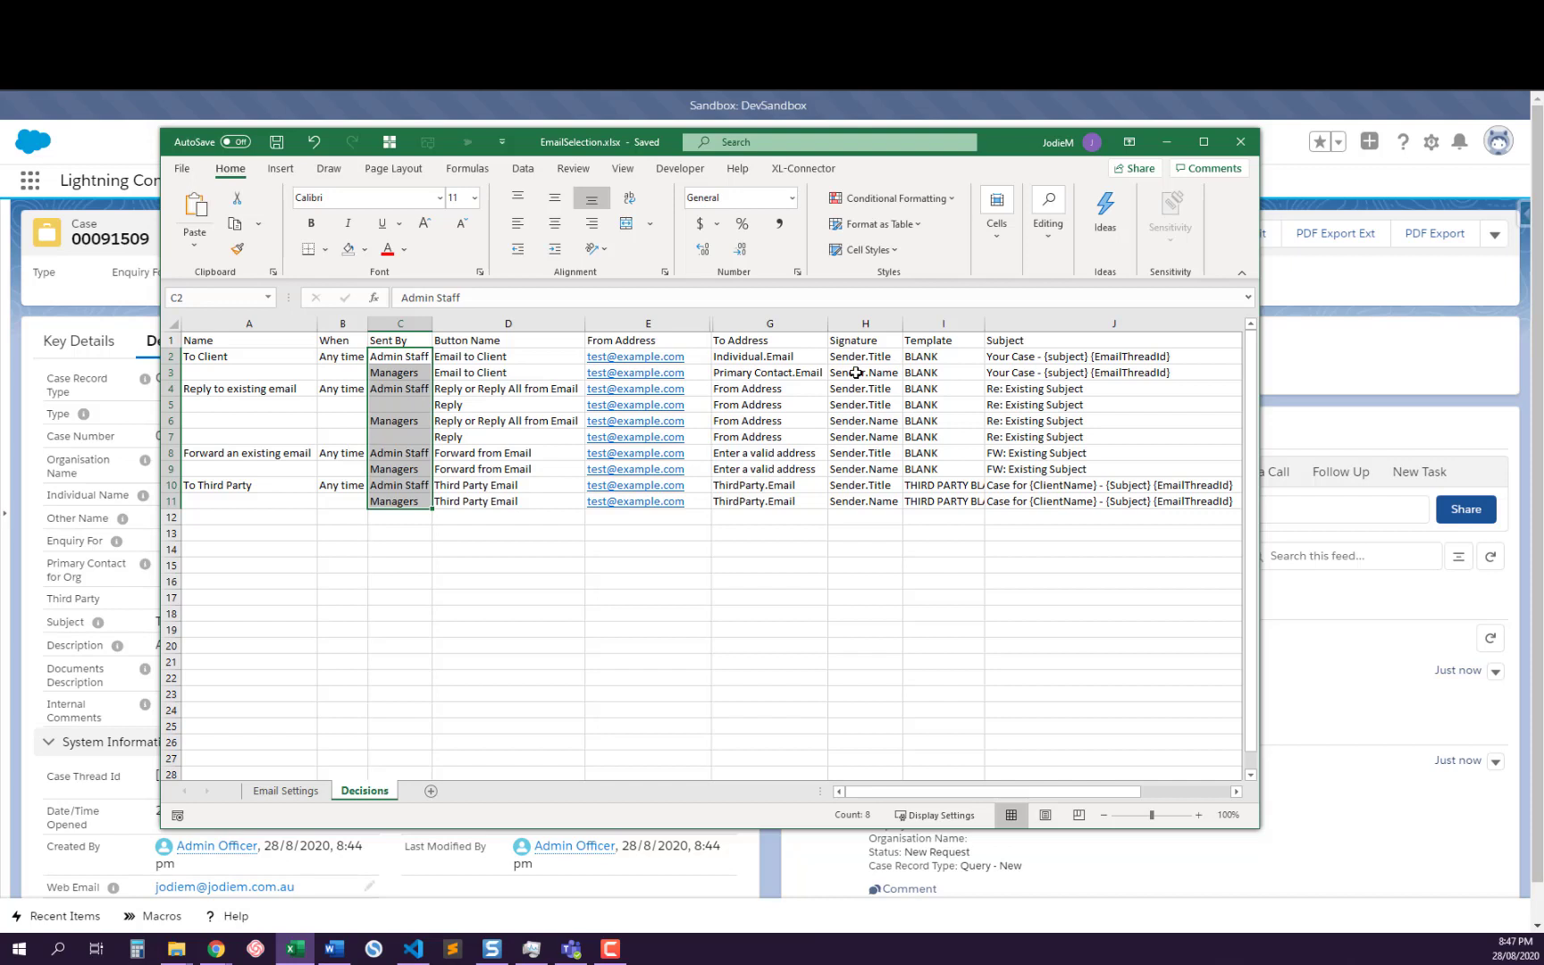
left_click(856, 373)
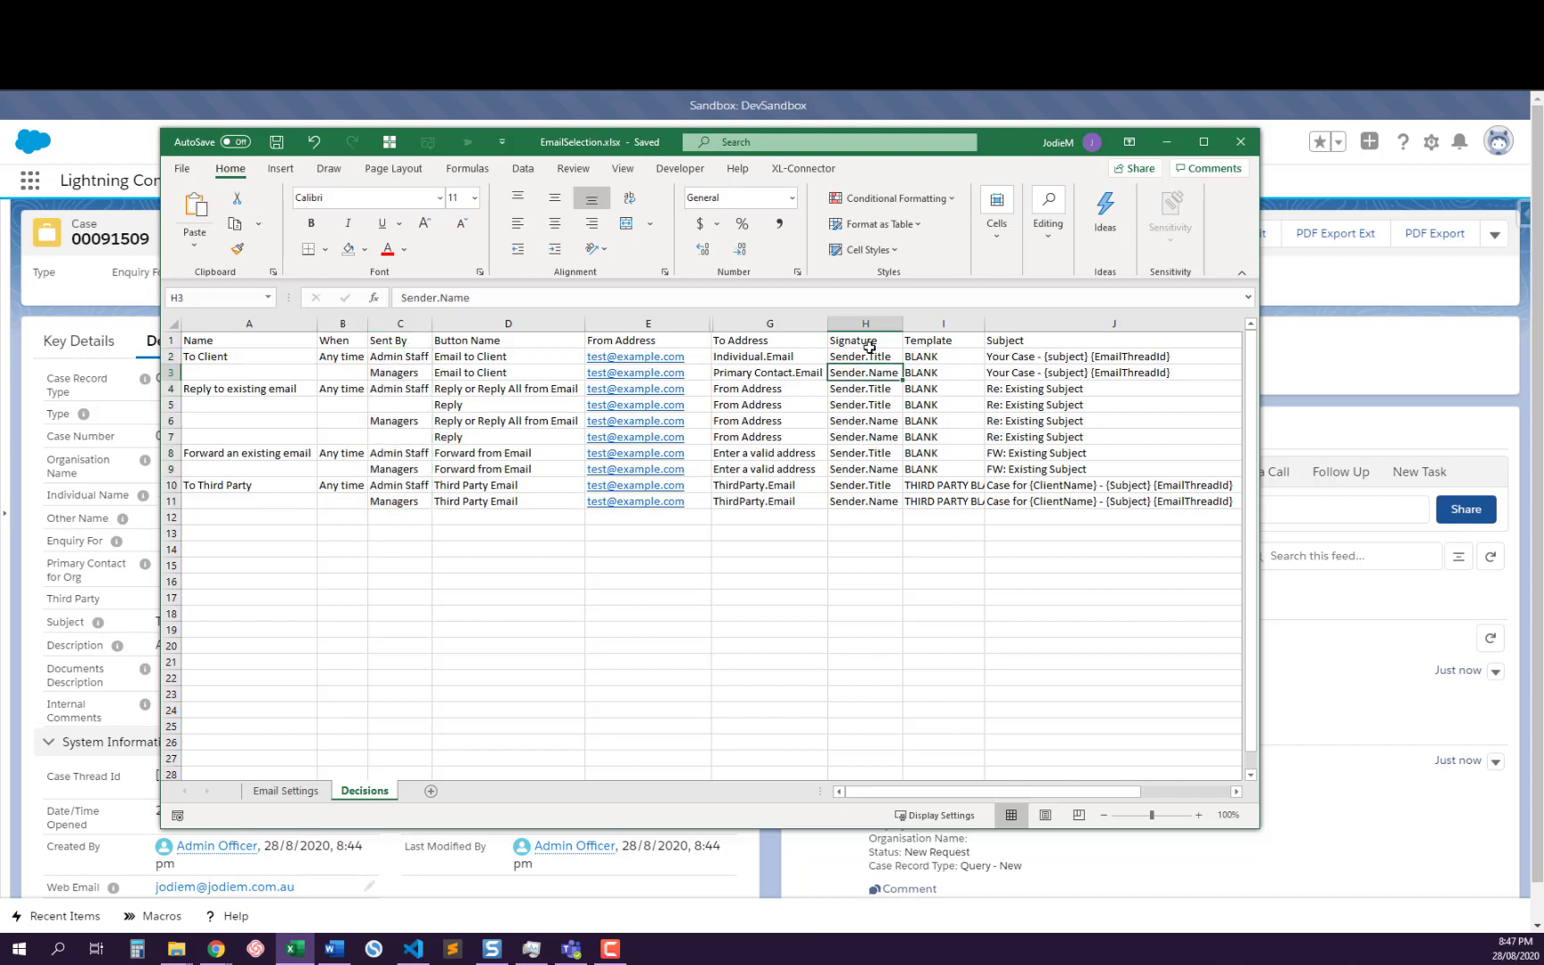
left_click_drag(867, 356, 856, 503)
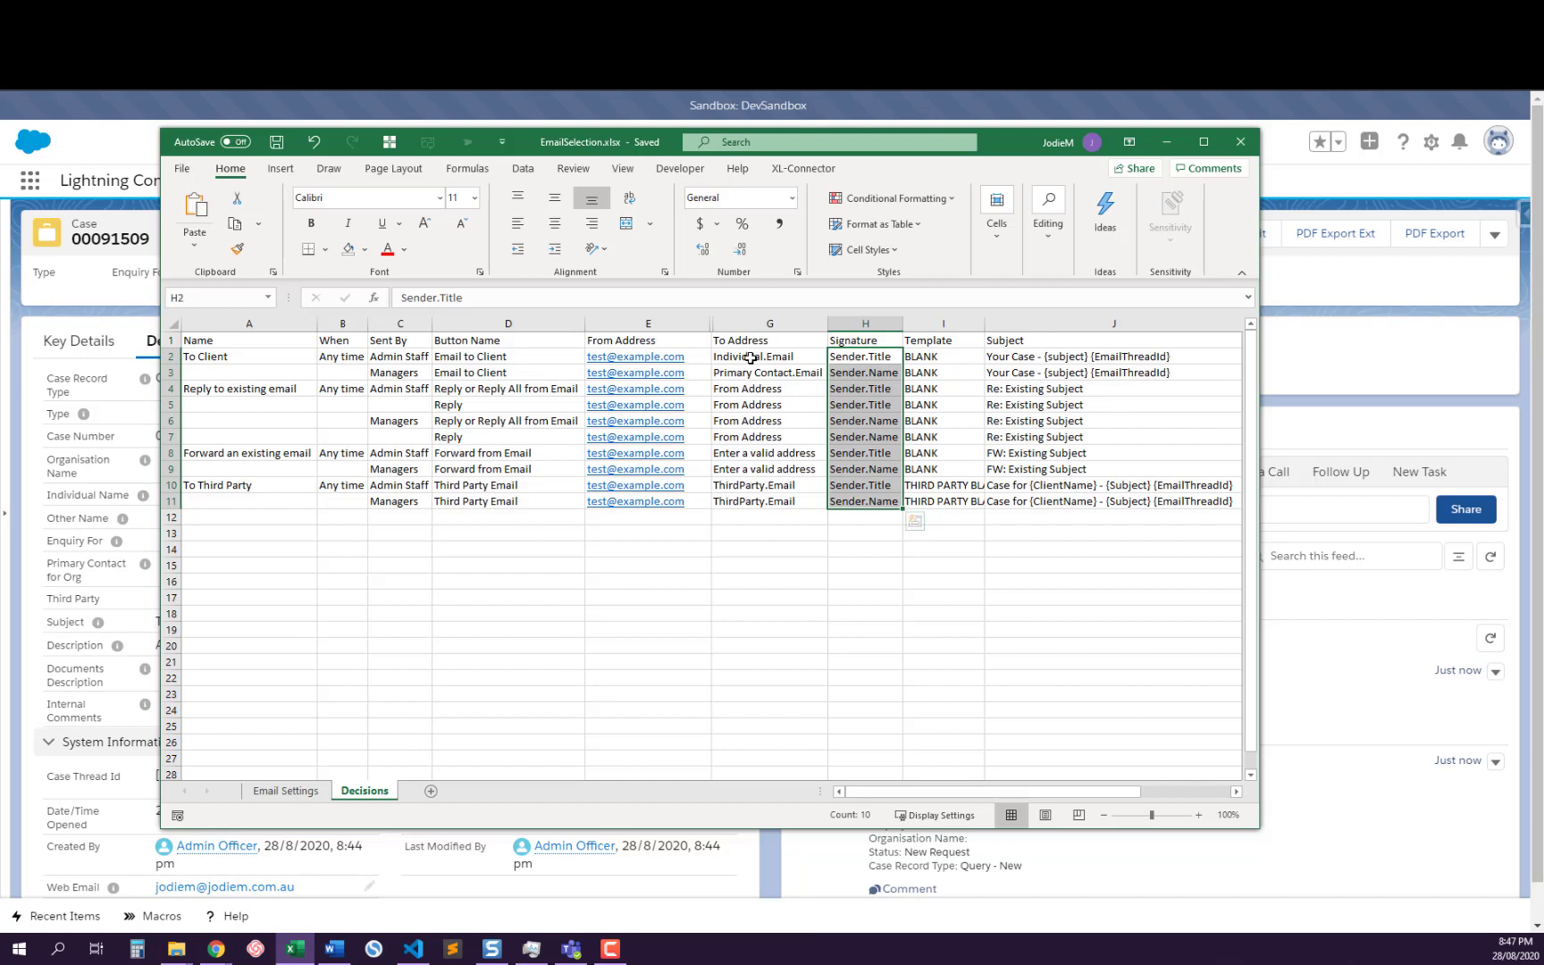
Copy Primary Contact.Email from G3 into G2 as the To Address for Admin Staff emails to the client
left_click(750, 358)
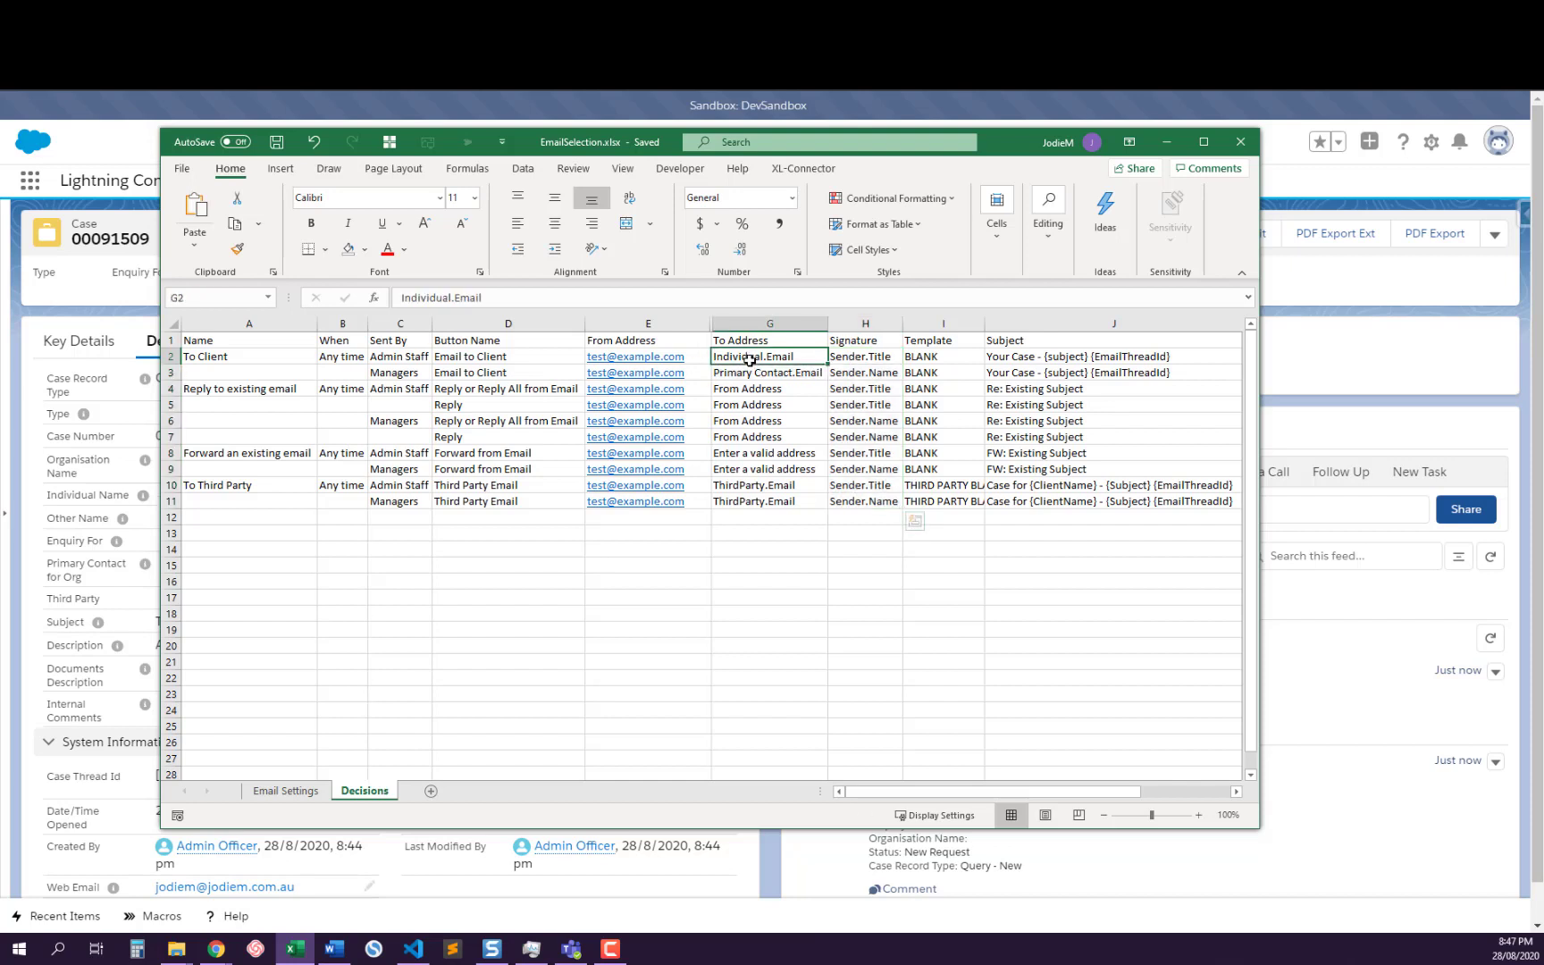
left_click_drag(751, 360, 751, 372)
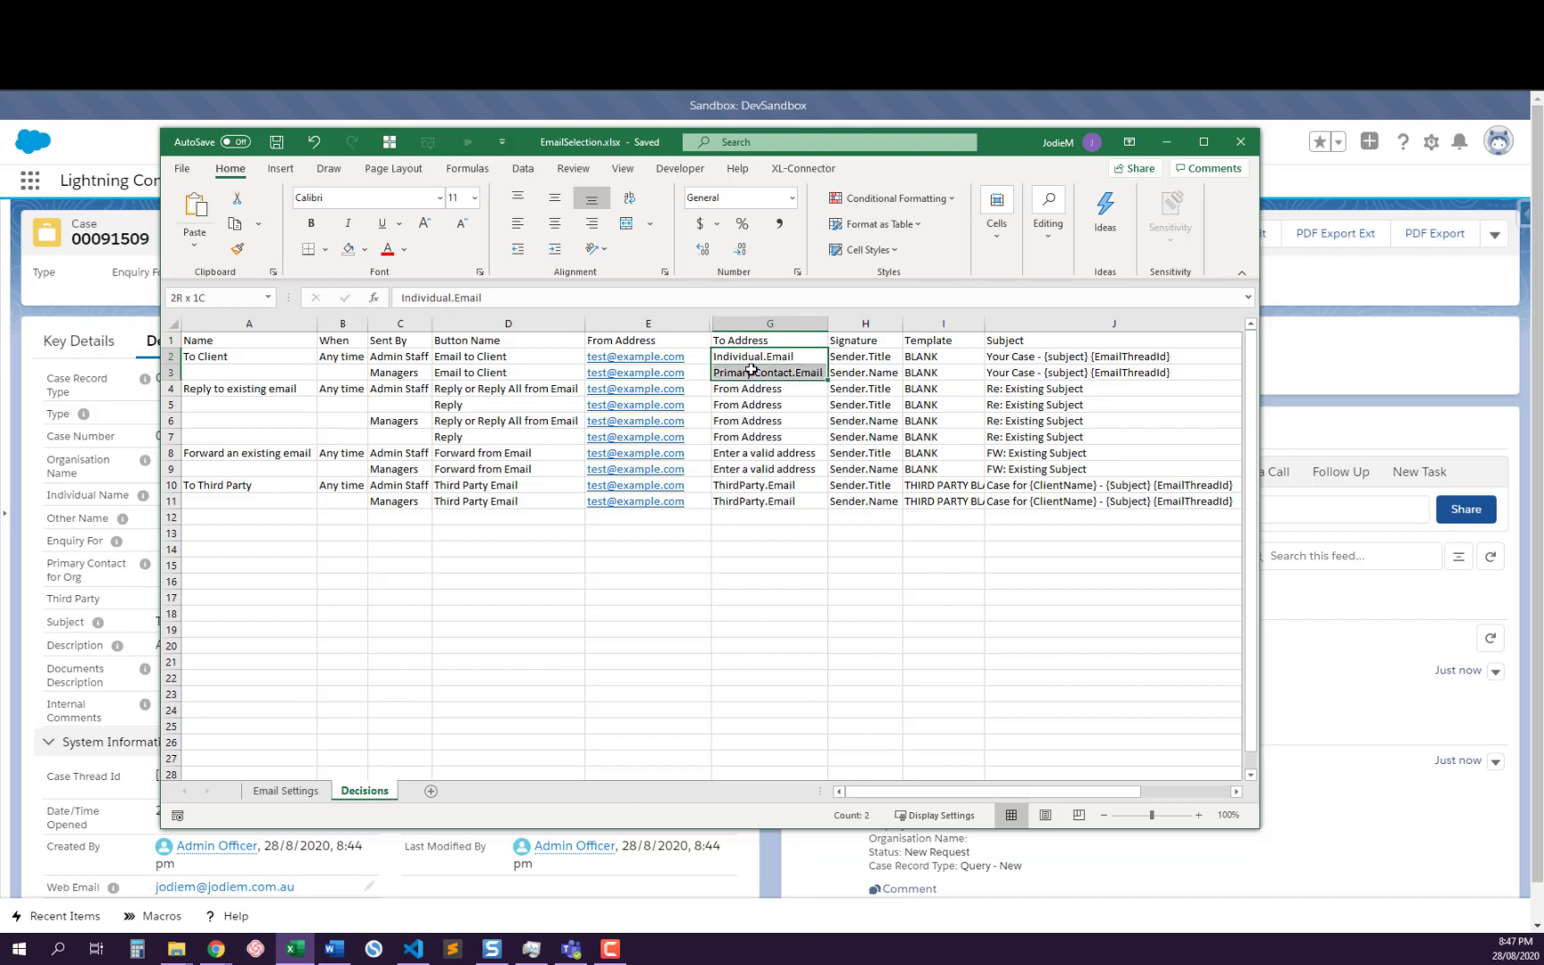
left_click(751, 372)
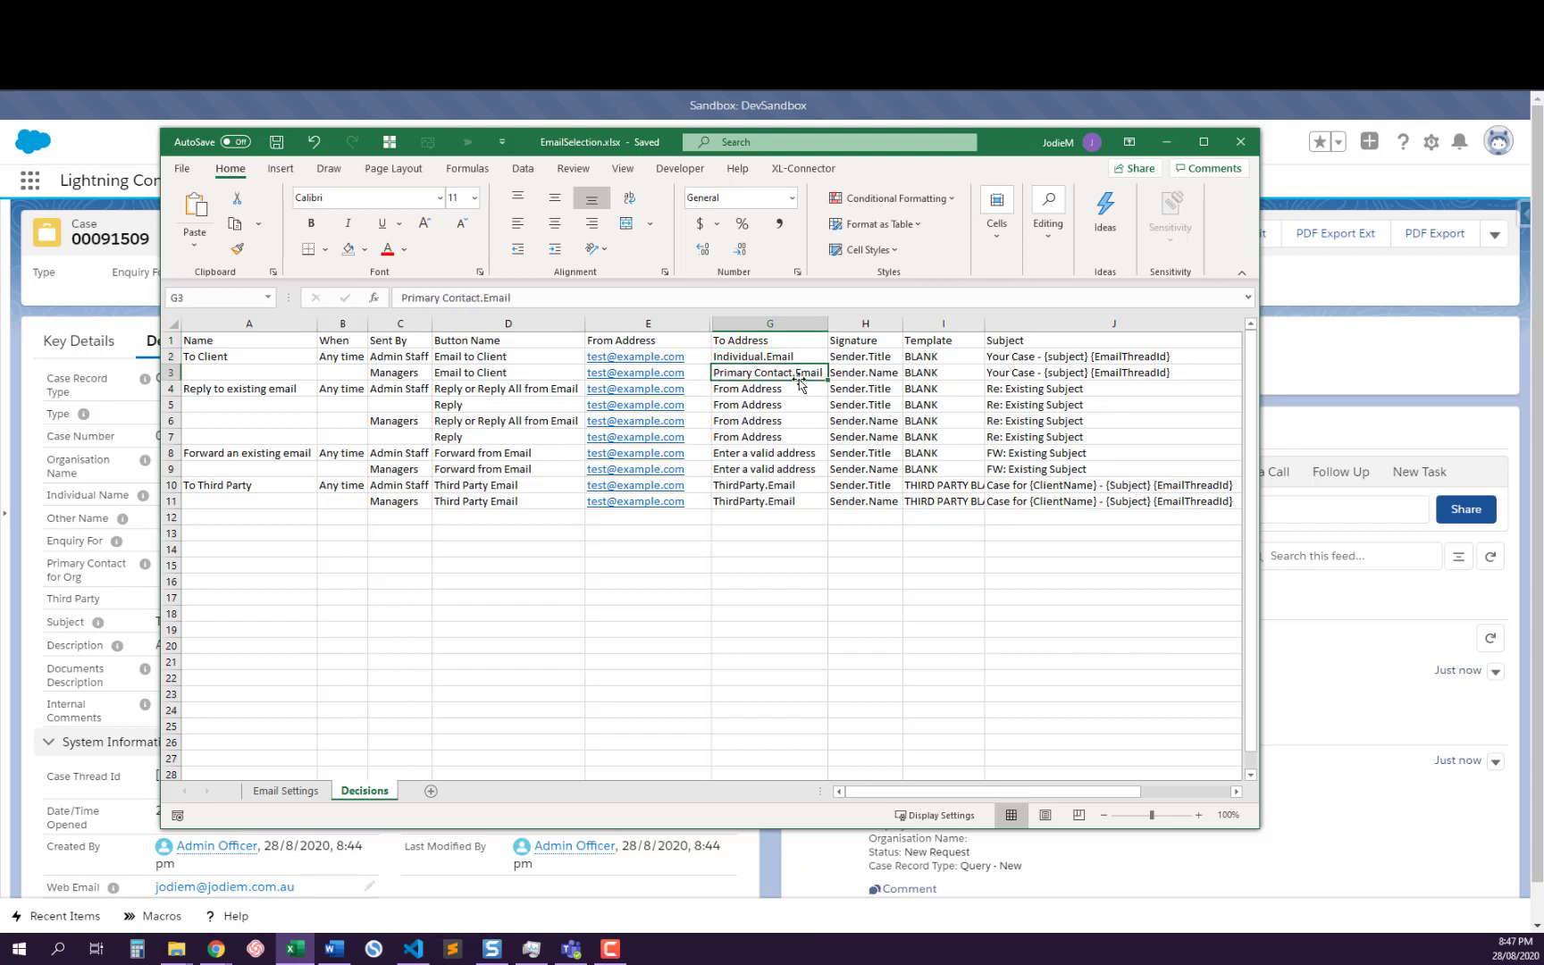
key("ctrl+c")
left_click(773, 360)
key("ctrl+v")
left_click(768, 400)
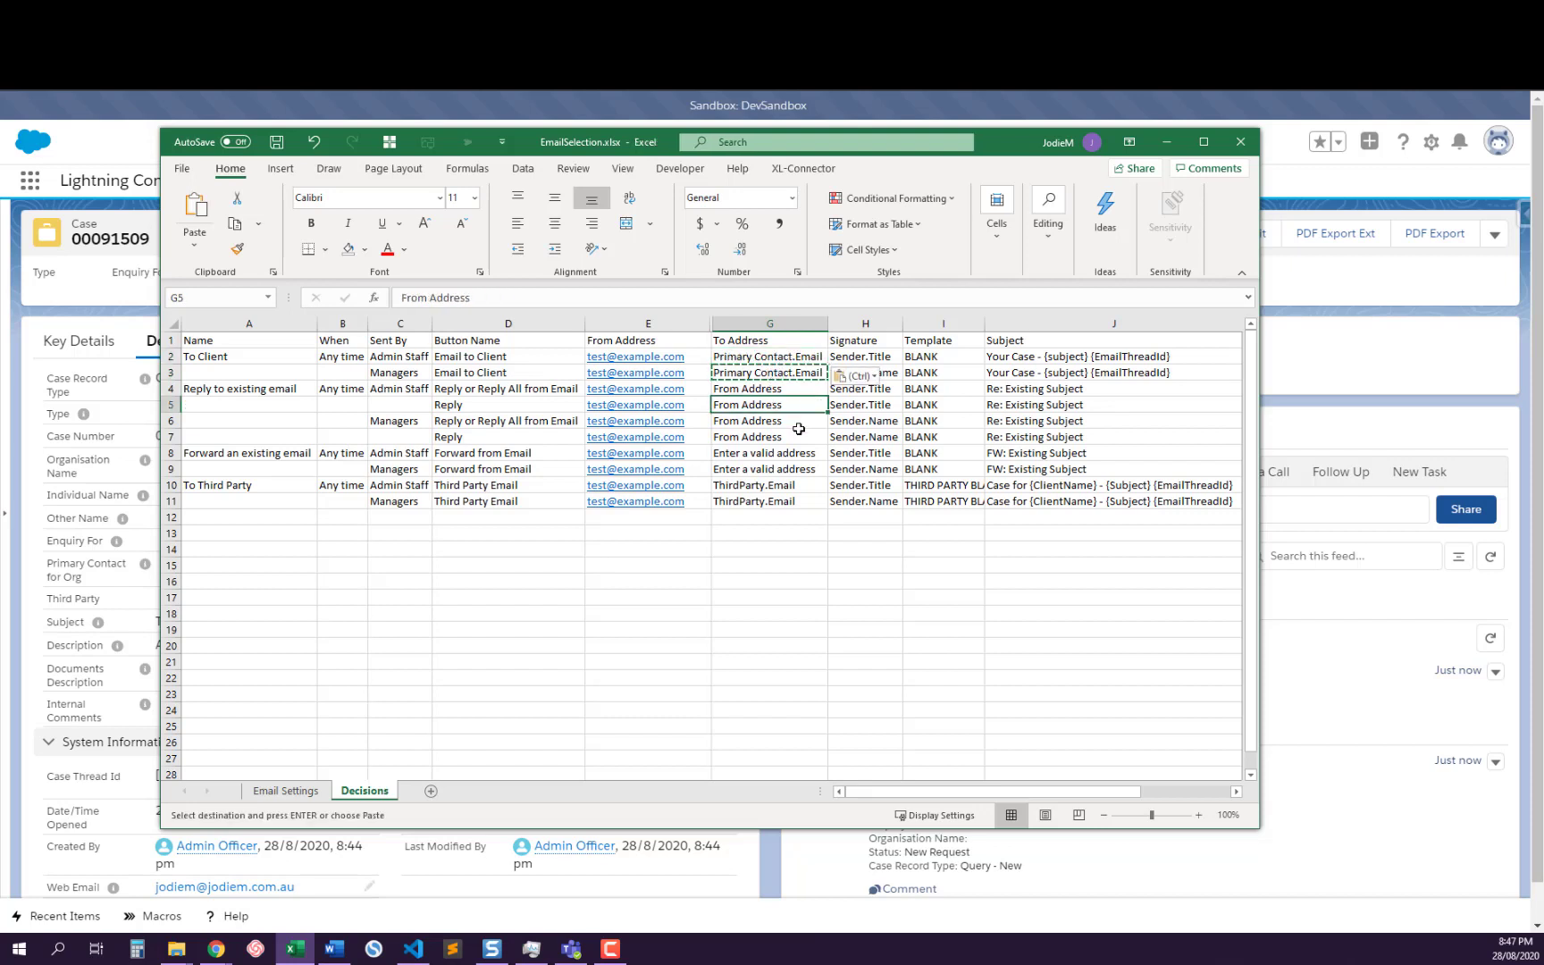
Check the Email to Client button rows and their template, and the To Address entries for forwarded and third-party emails
left_click_drag(495, 354, 497, 369)
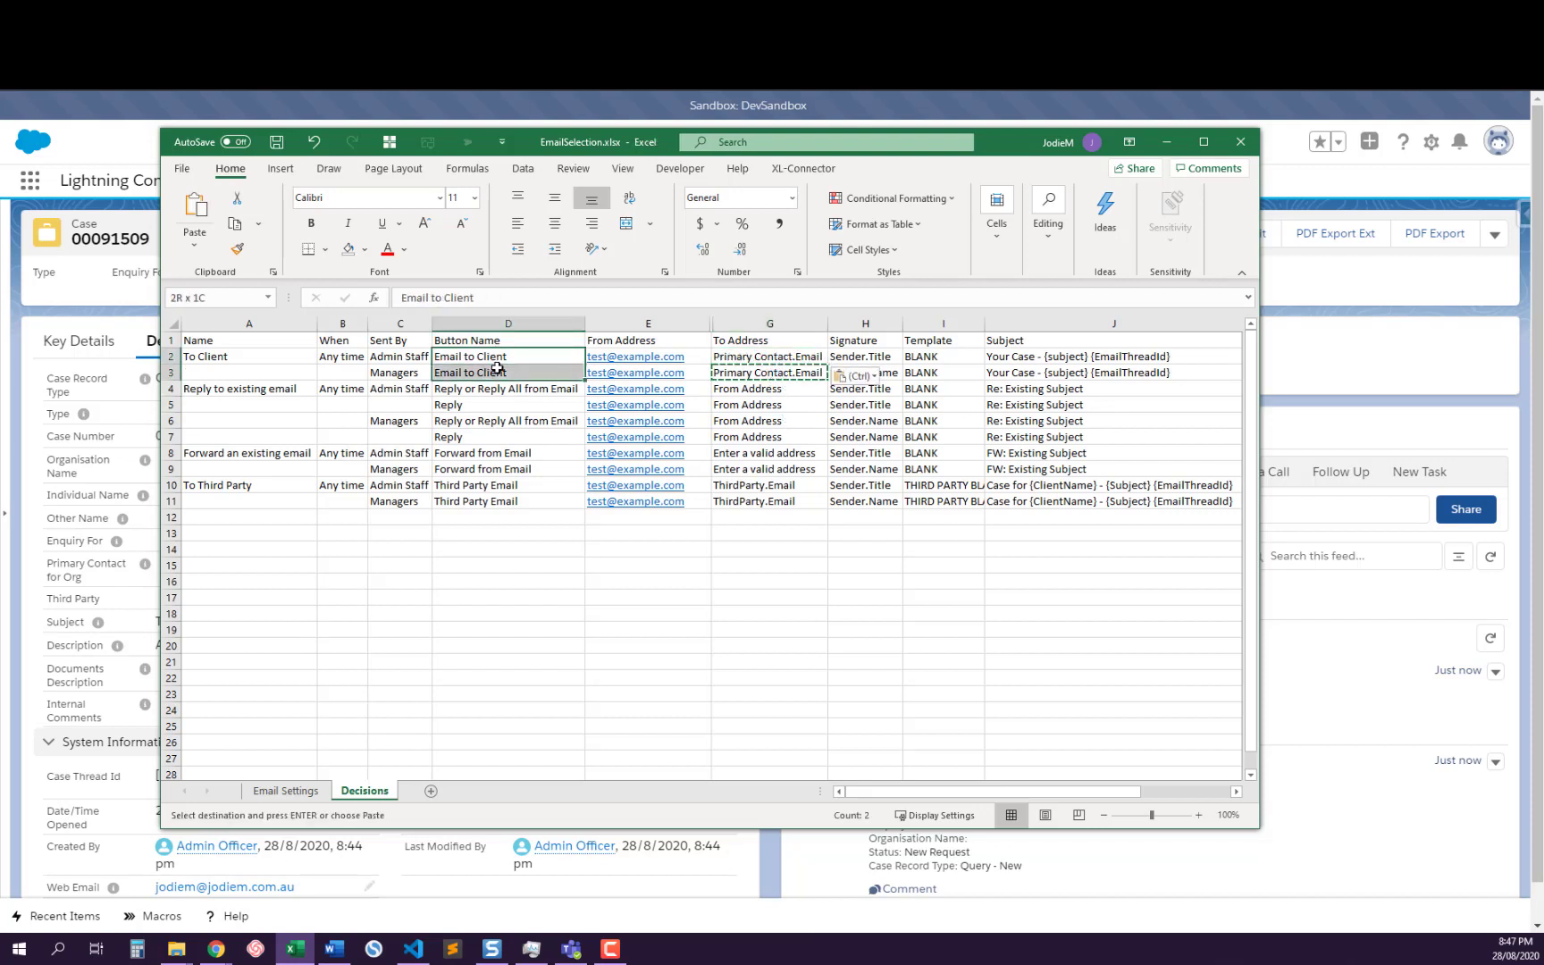
left_click(946, 371)
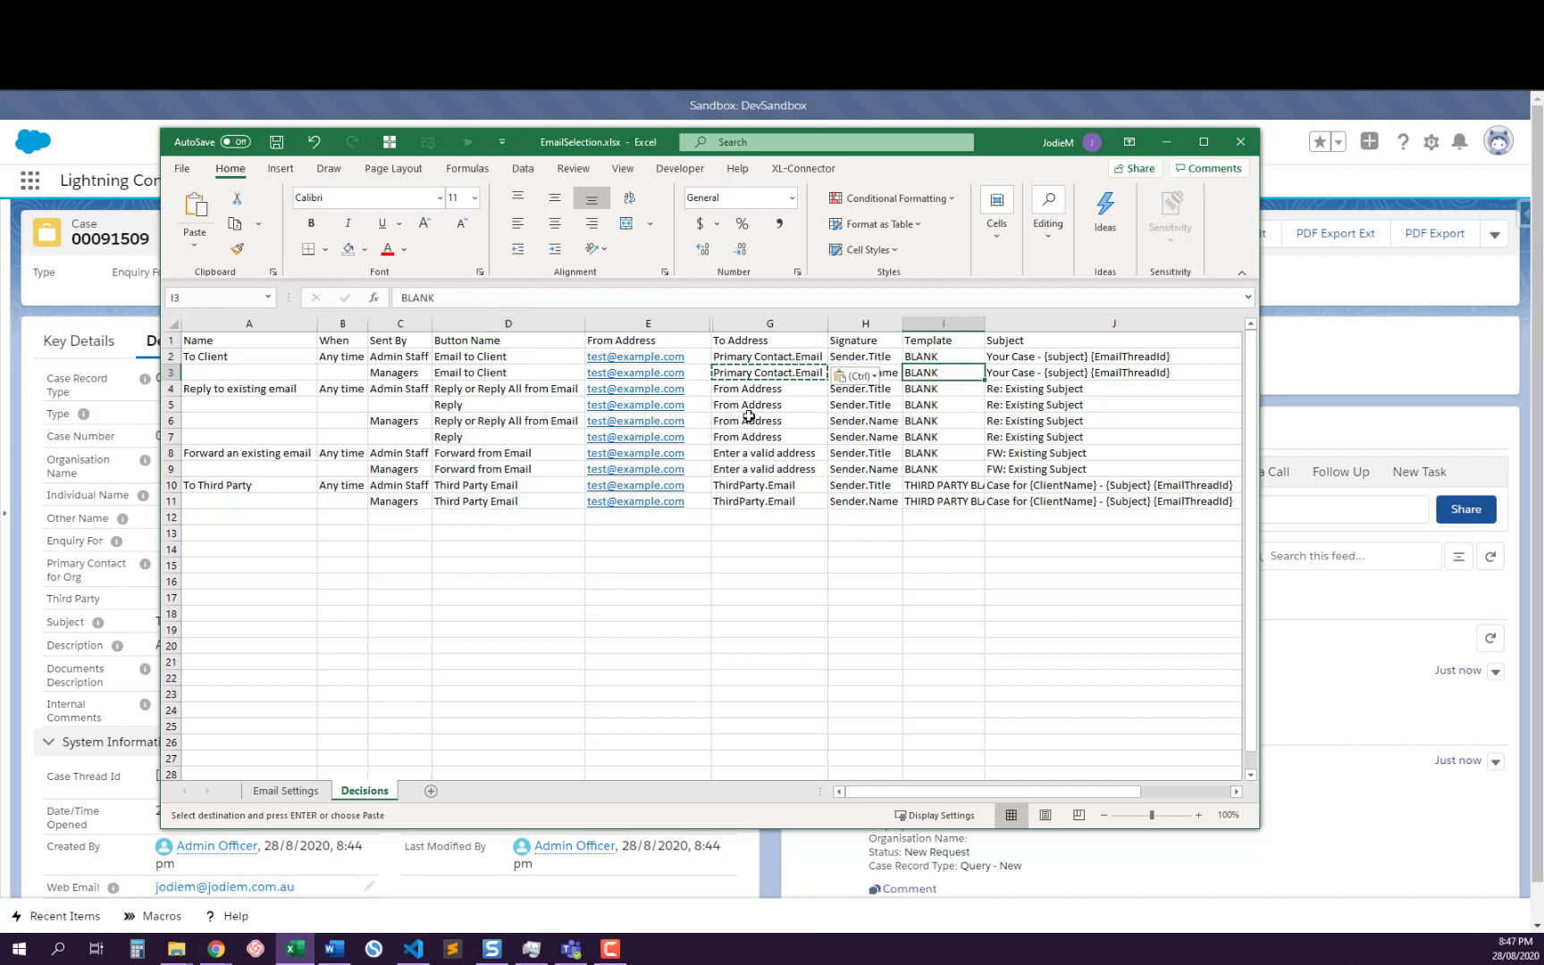
left_click_drag(749, 453, 747, 501)
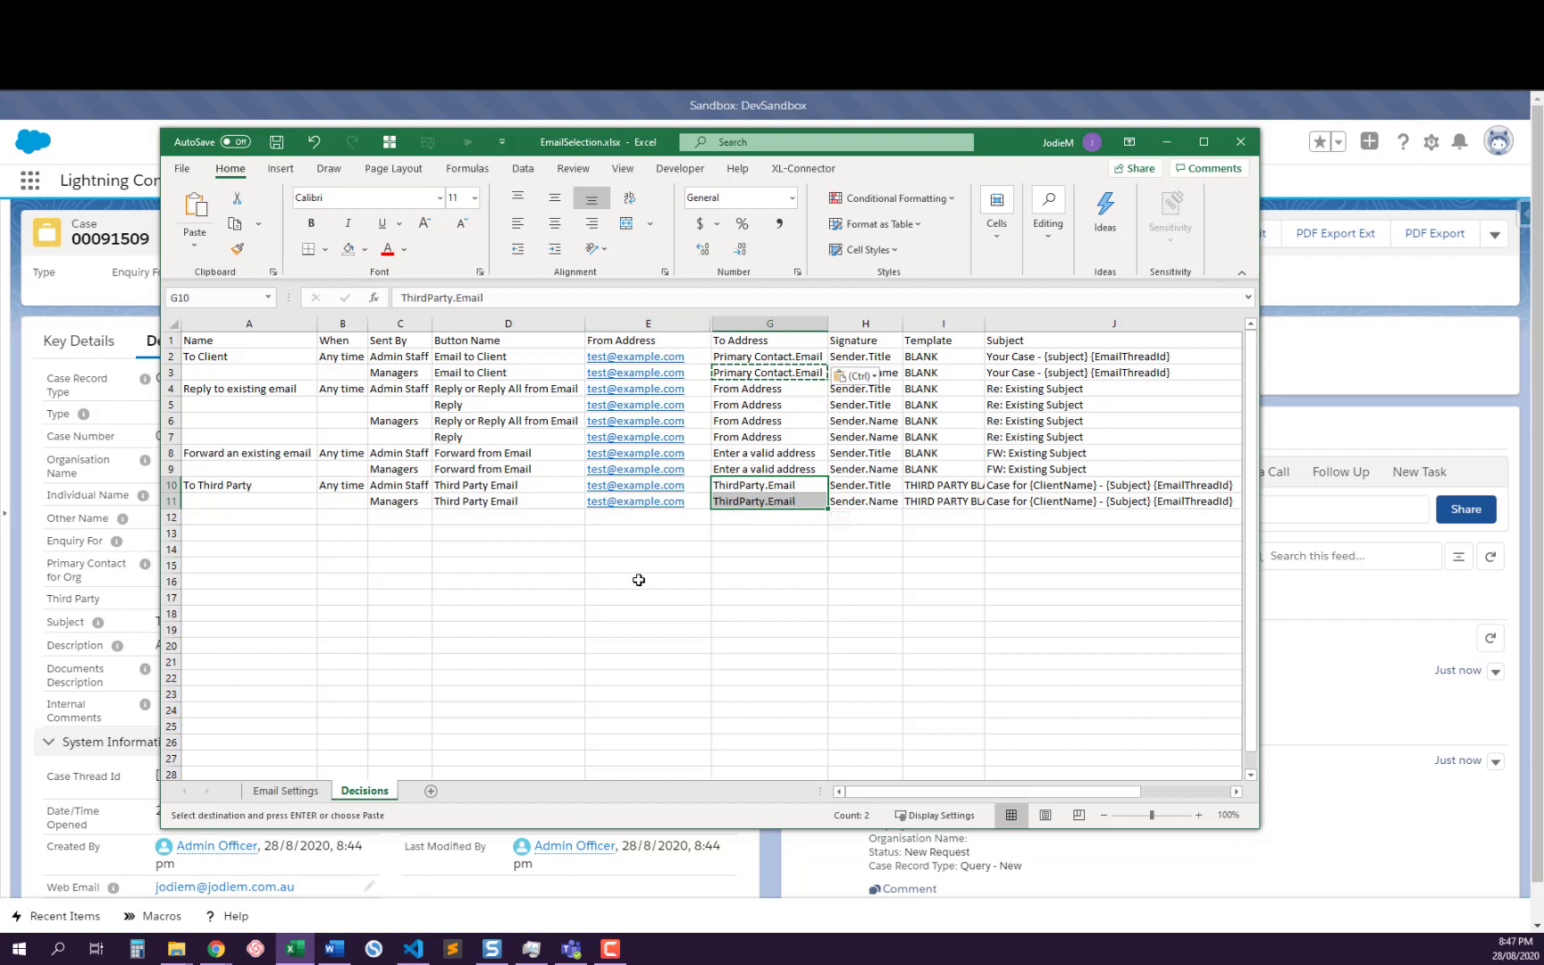
left_click(654, 521)
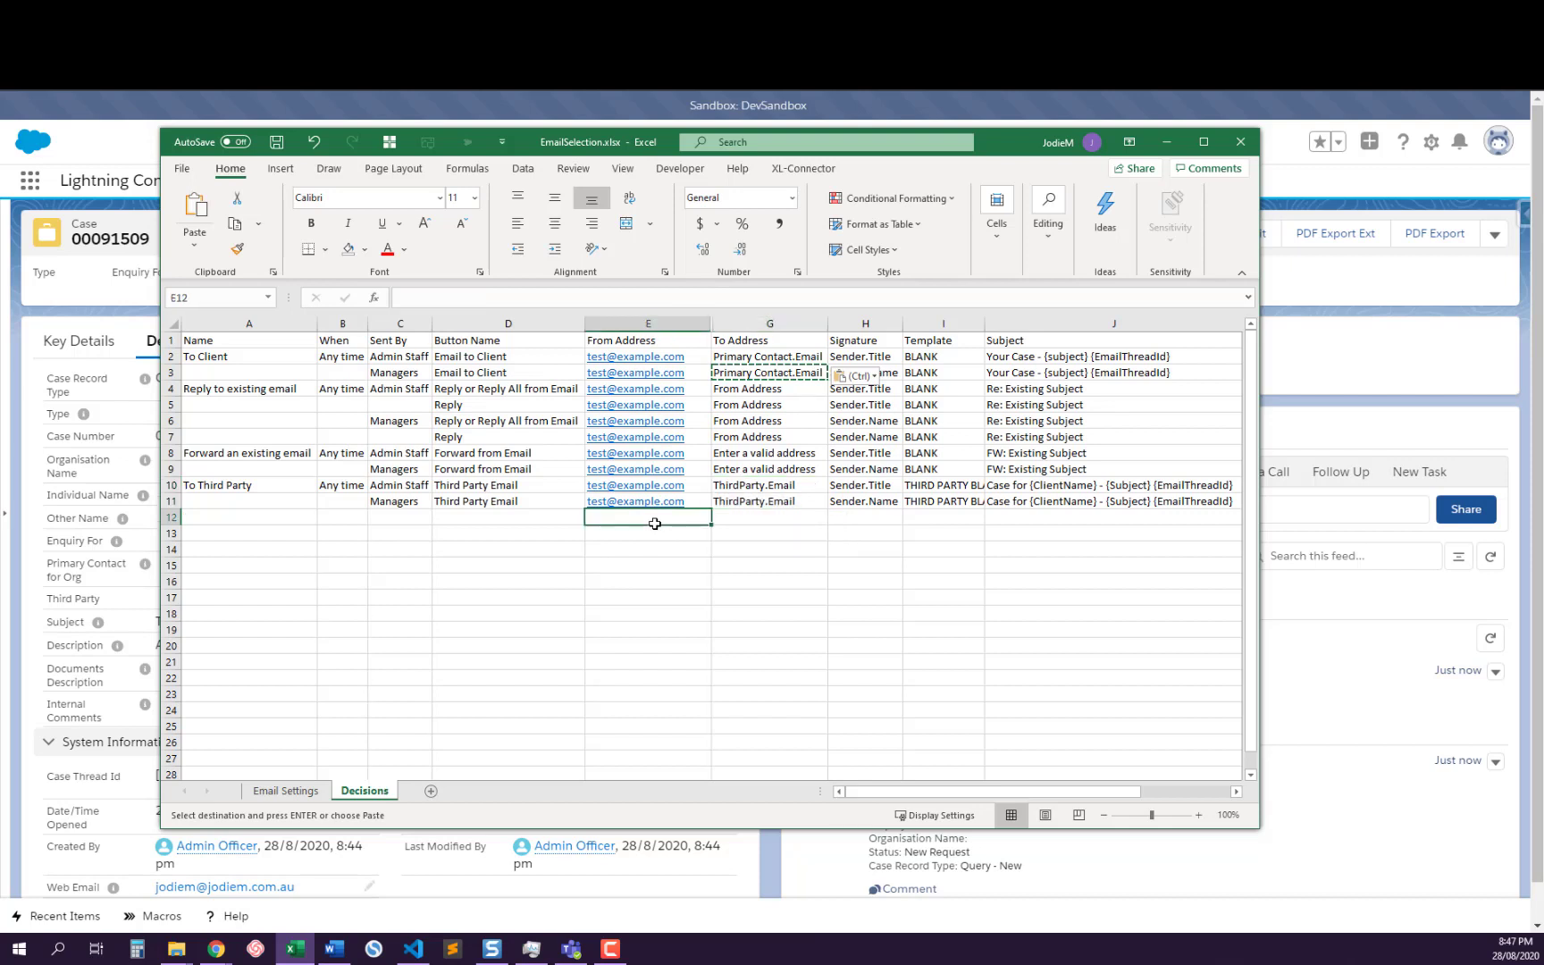
Review the Template column's BLANK and THIRD PARTY BLANK entries and the Subject formats for each scenario
left_click_drag(929, 356, 932, 466)
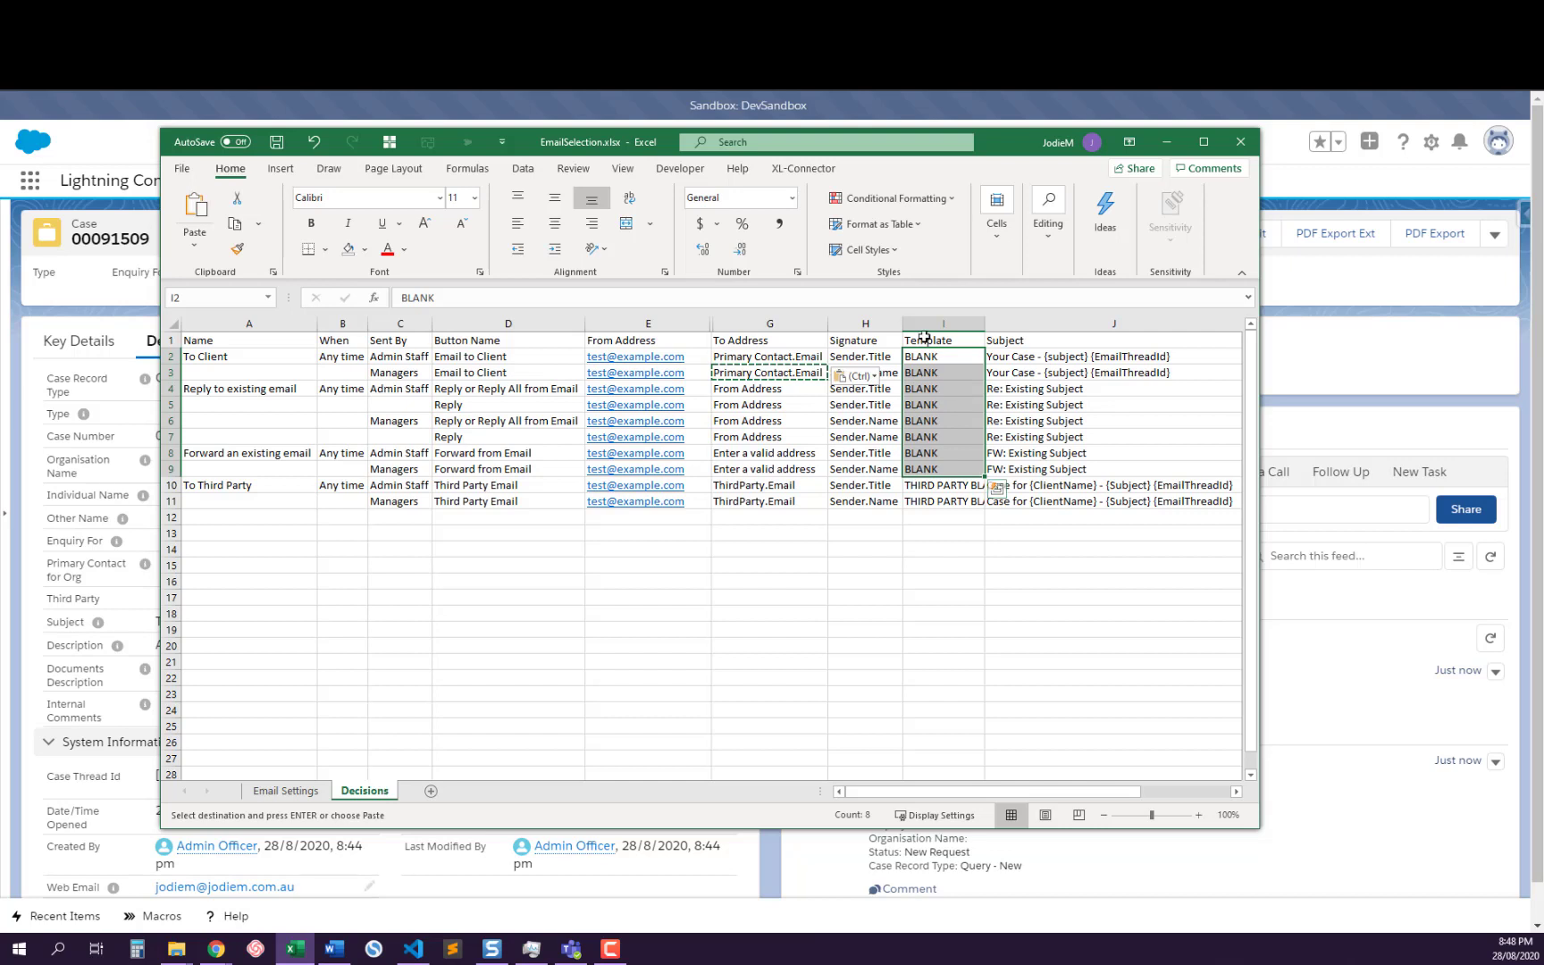
left_click_drag(949, 490, 946, 505)
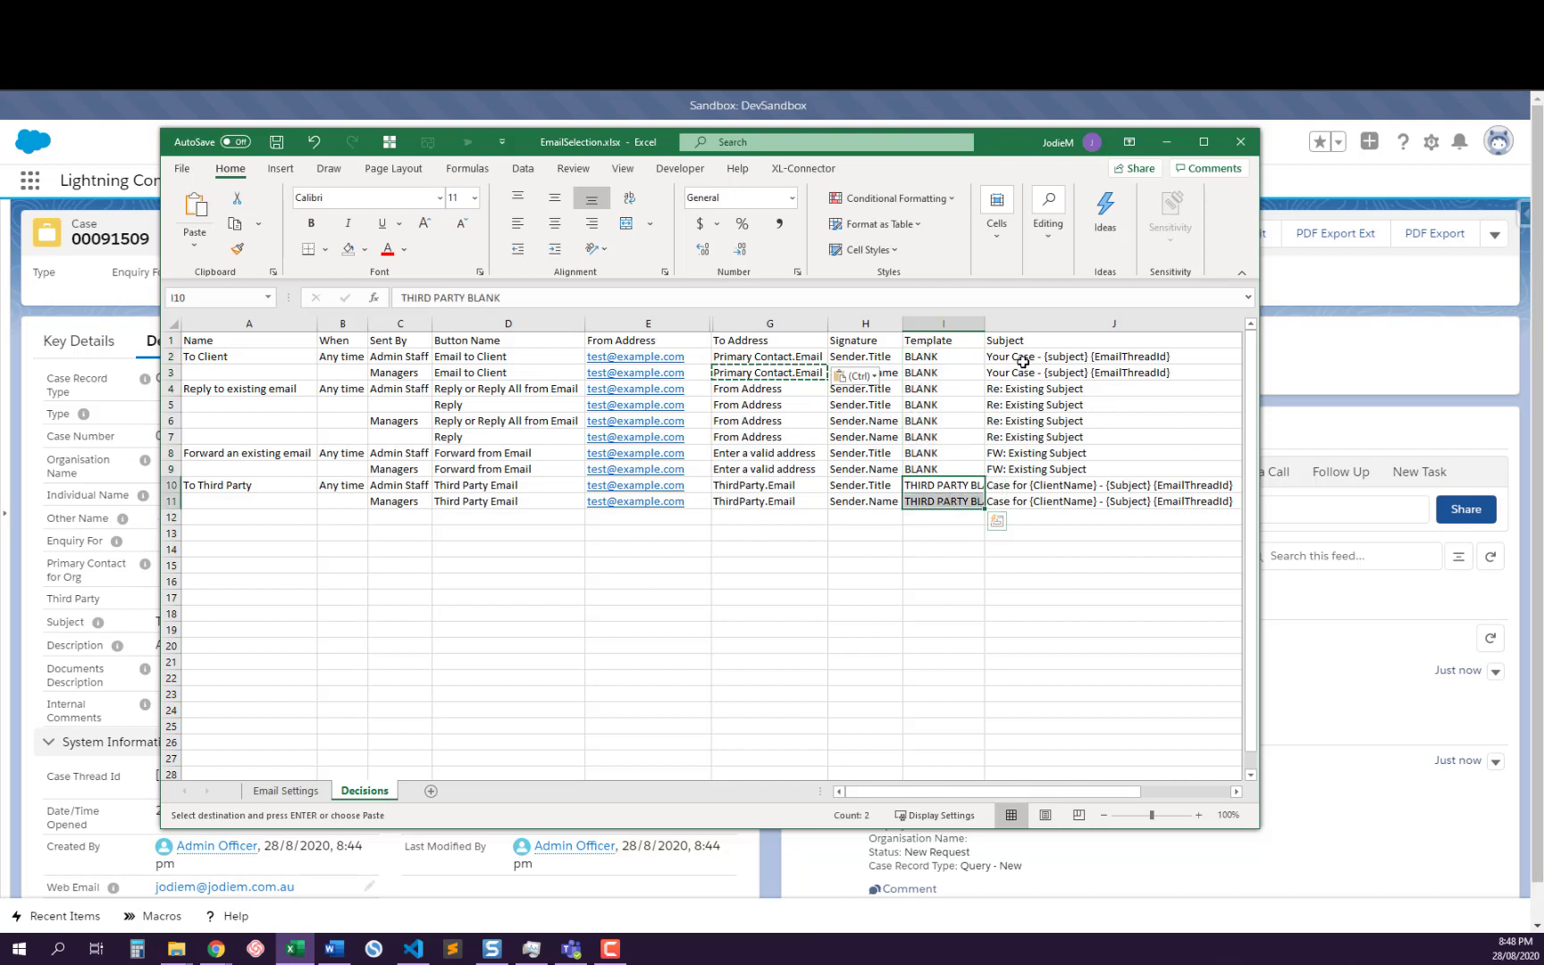
left_click_drag(1029, 356, 1027, 489)
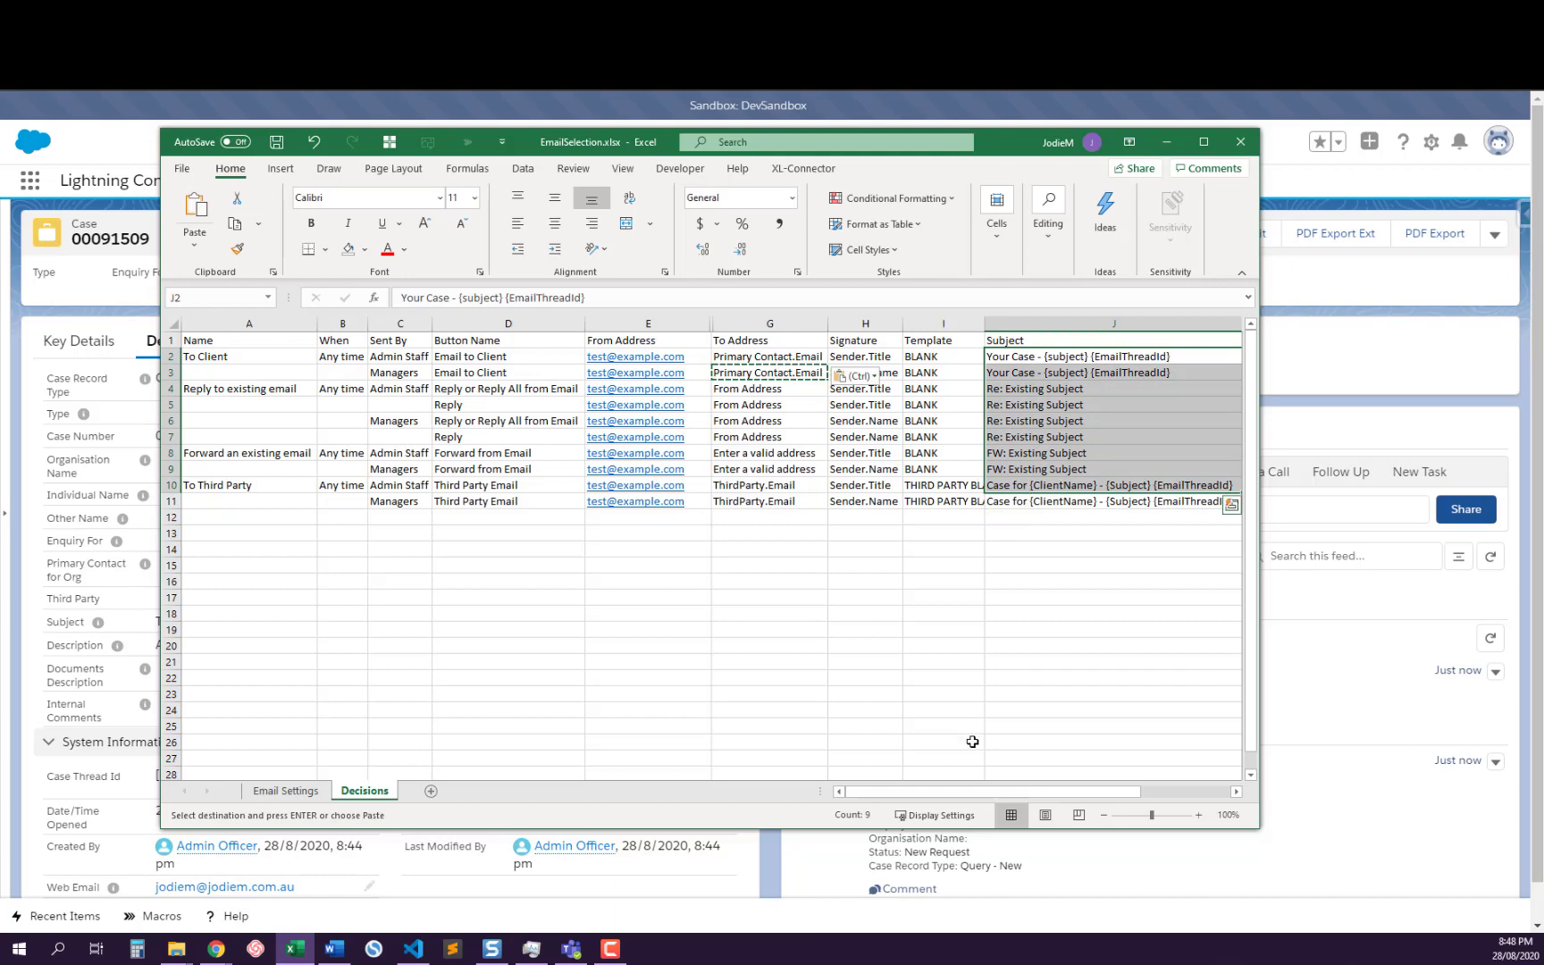
Review the Include Body settings for client and third-party emails and the REF Included column for all scenarios
left_click_drag(965, 798, 1054, 798)
left_click_drag(1002, 357, 1003, 373)
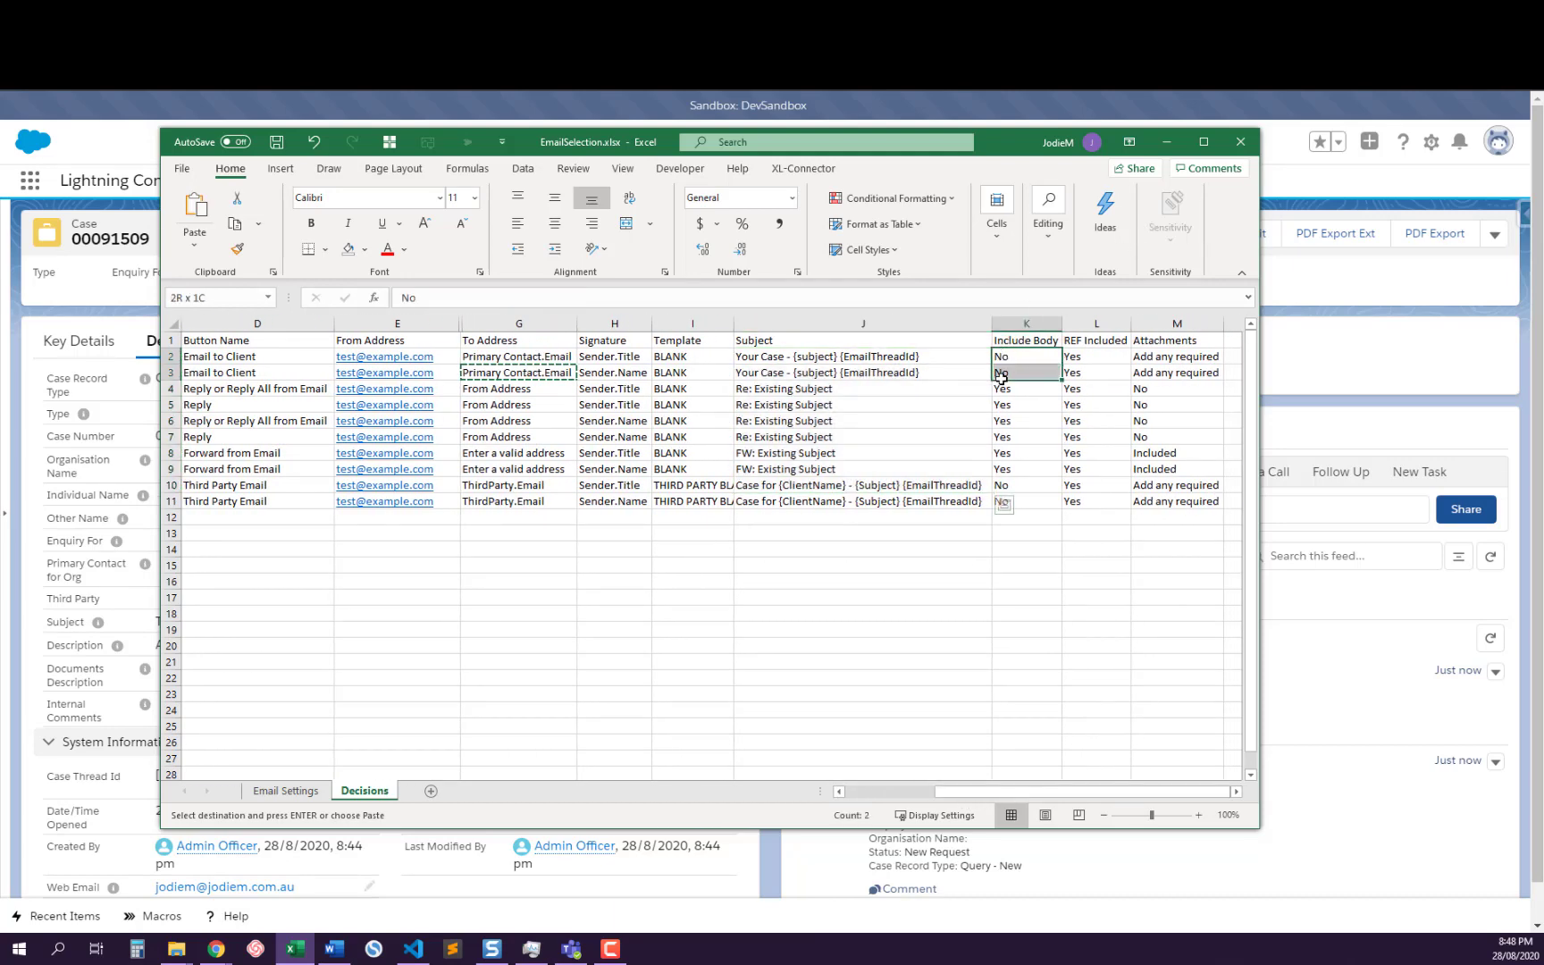
left_click_drag(1023, 482, 1019, 500)
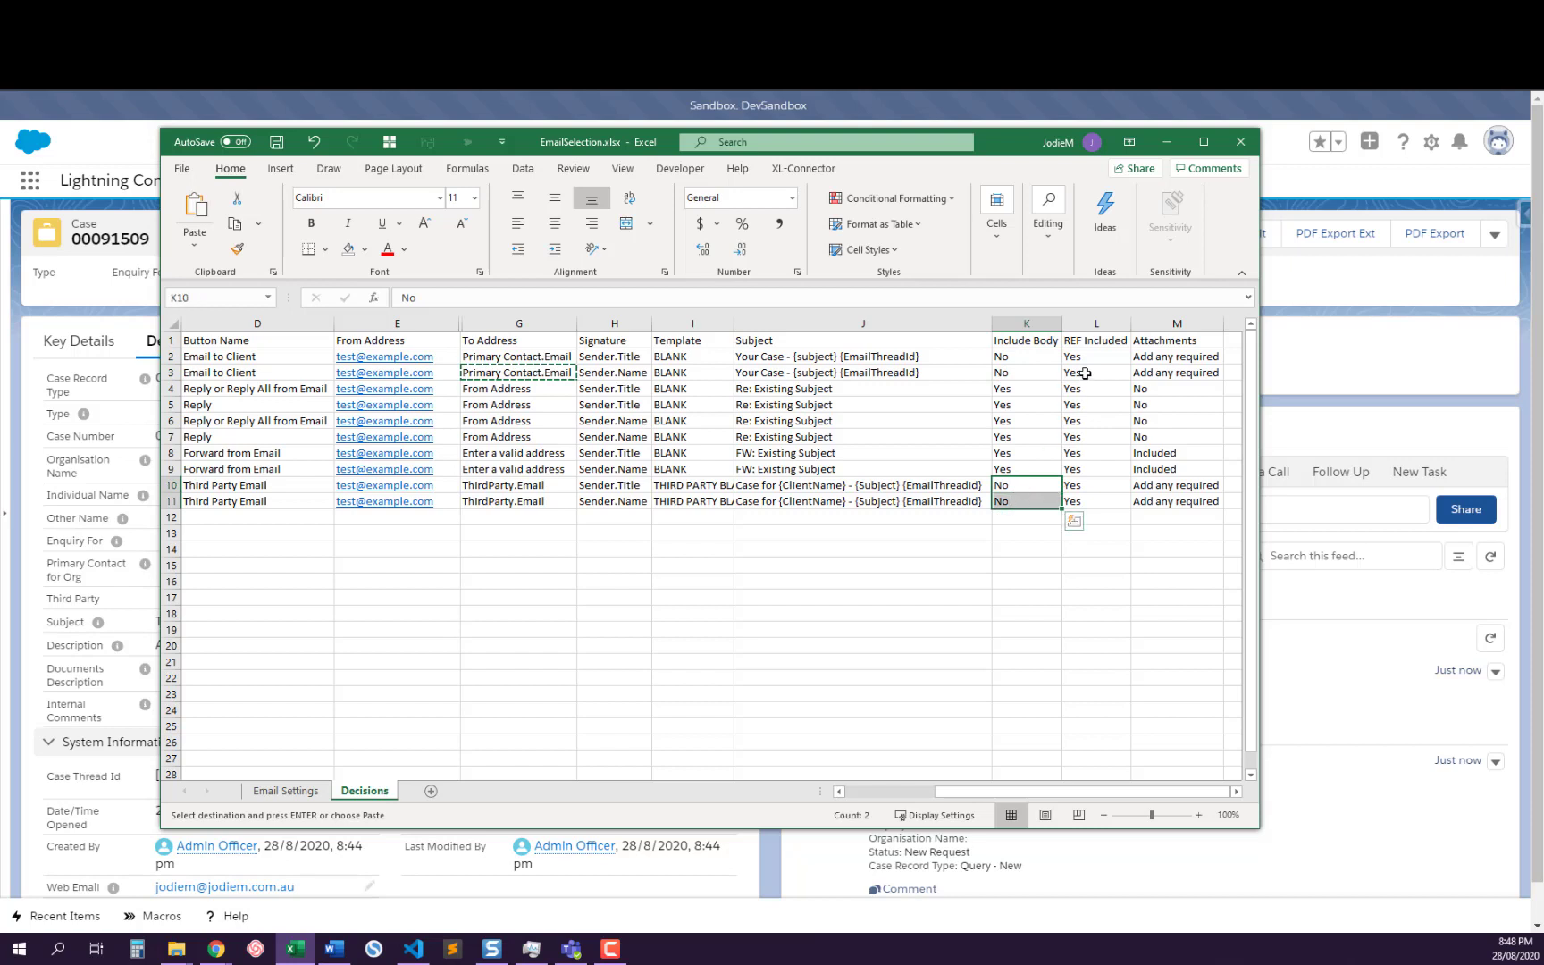
left_click_drag(1091, 356, 1088, 506)
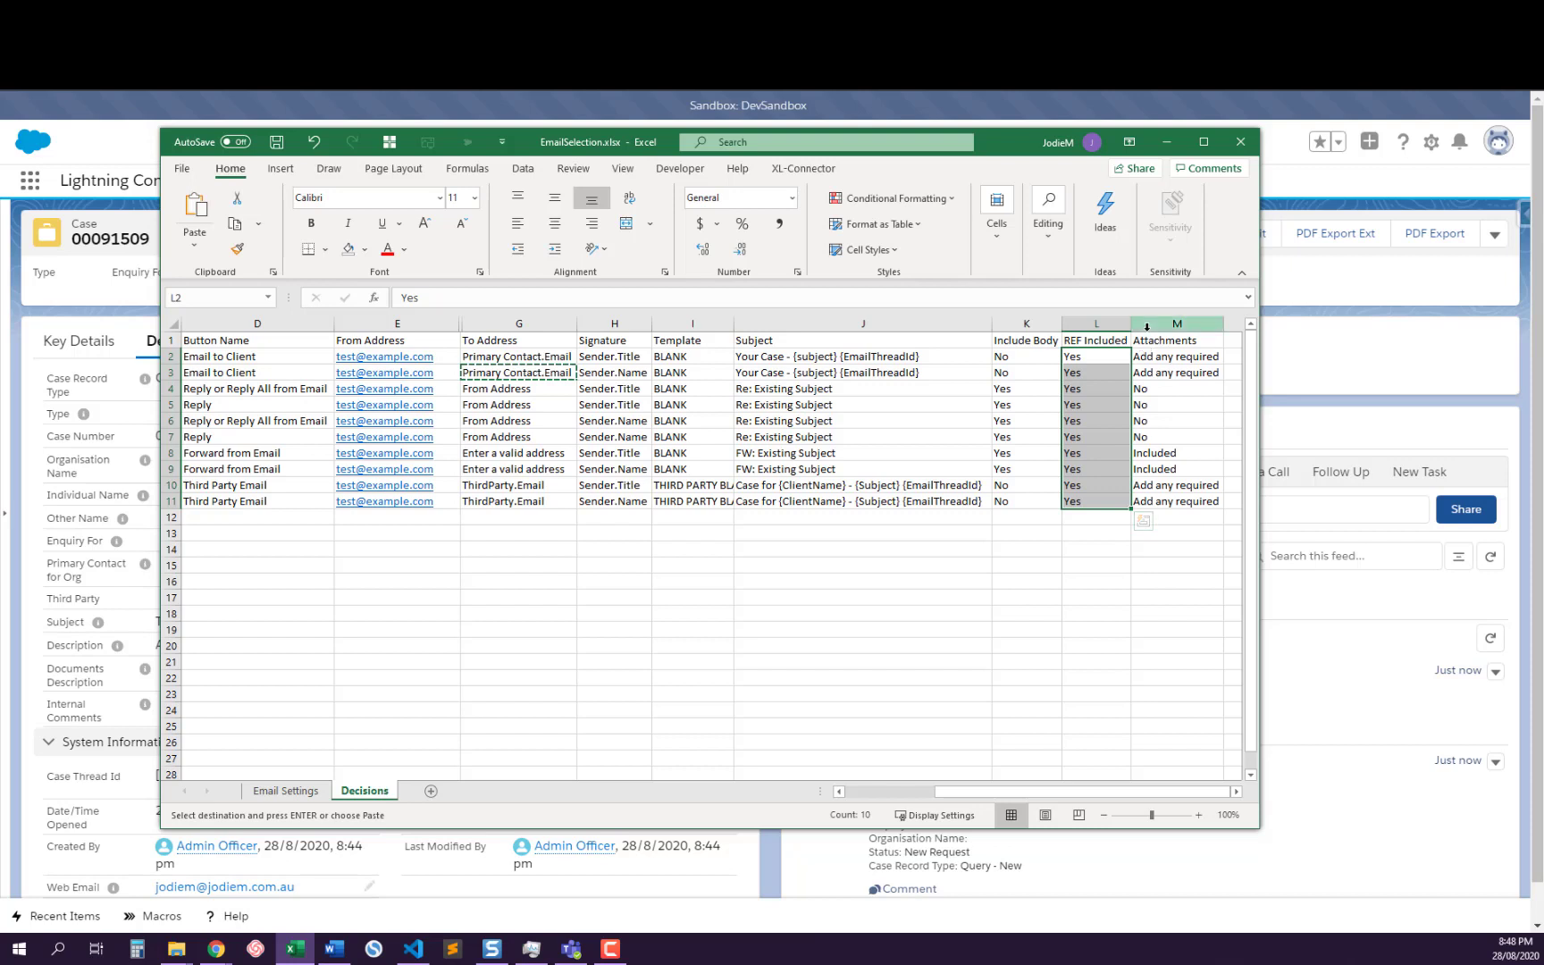
Review the Attachments column for all scenarios, comparing the client, reply, forwarded and third-party email entries
left_click_drag(1160, 357, 1159, 503)
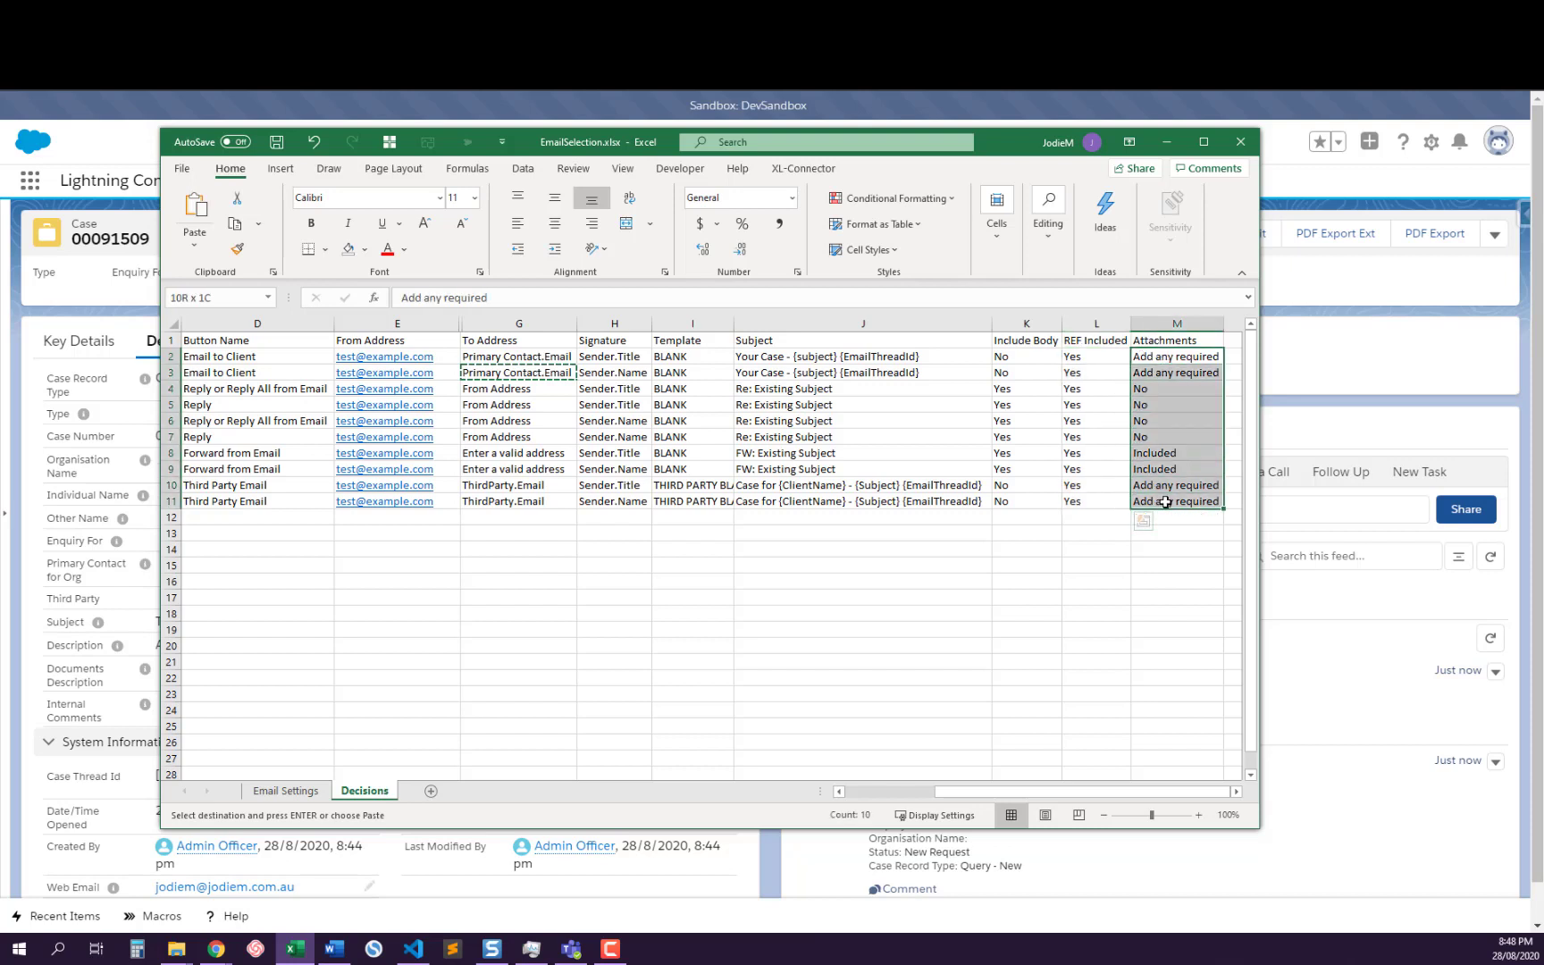
left_click_drag(1155, 372, 1148, 502)
left_click_drag(1171, 392, 1152, 472)
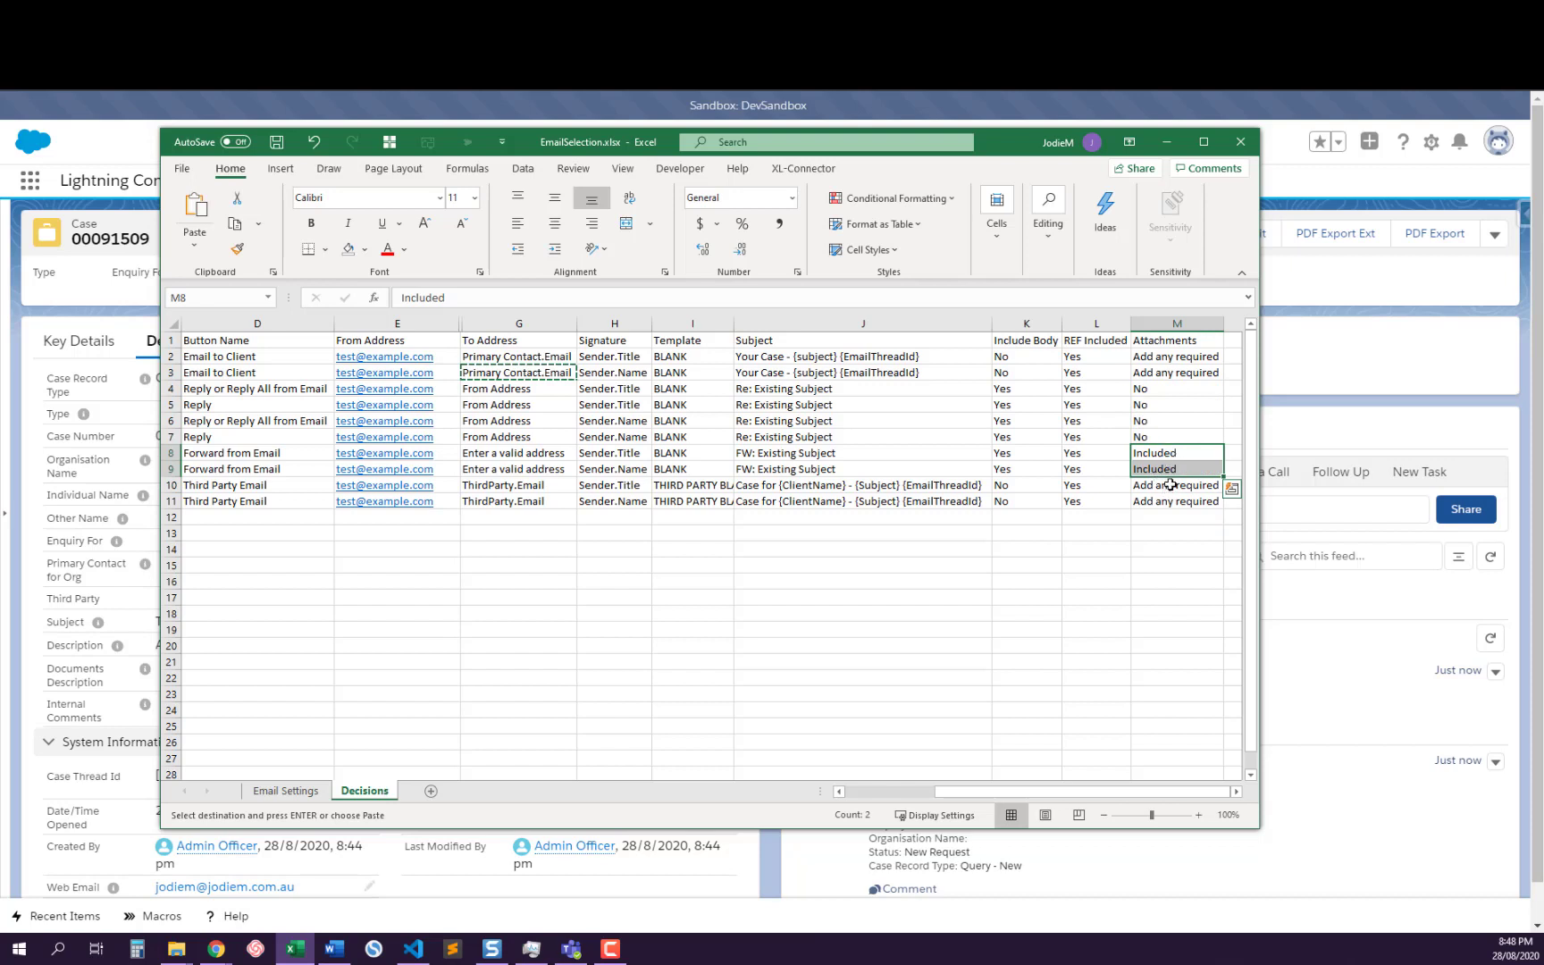
left_click_drag(1175, 354, 1176, 373)
left_click_drag(1151, 485, 1150, 501)
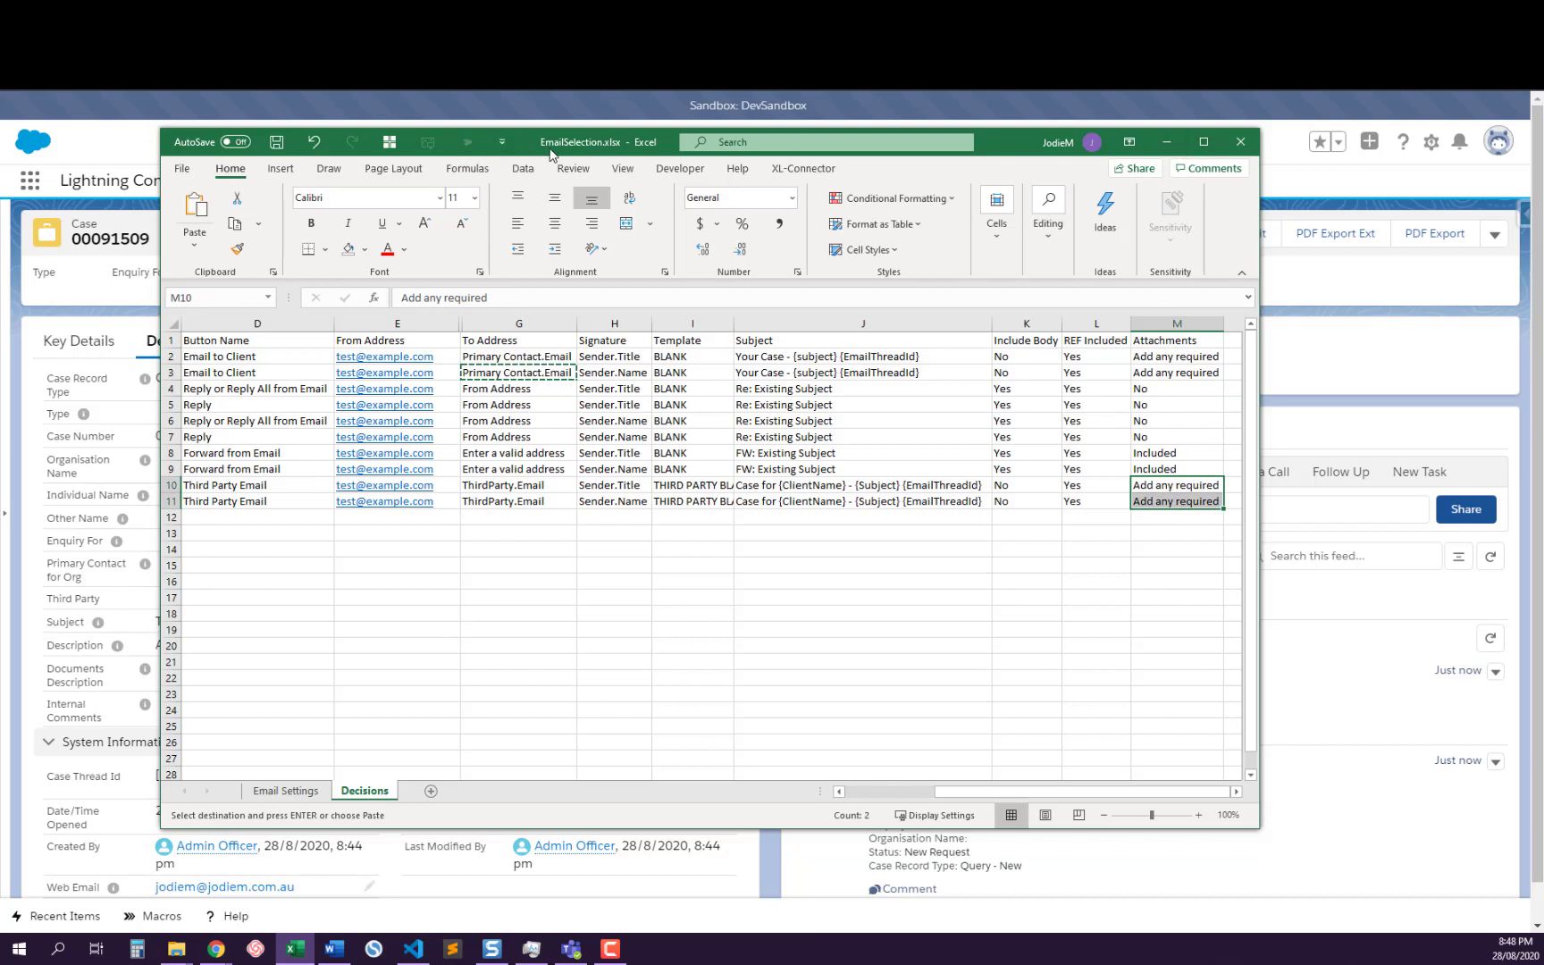
left_click(668, 431)
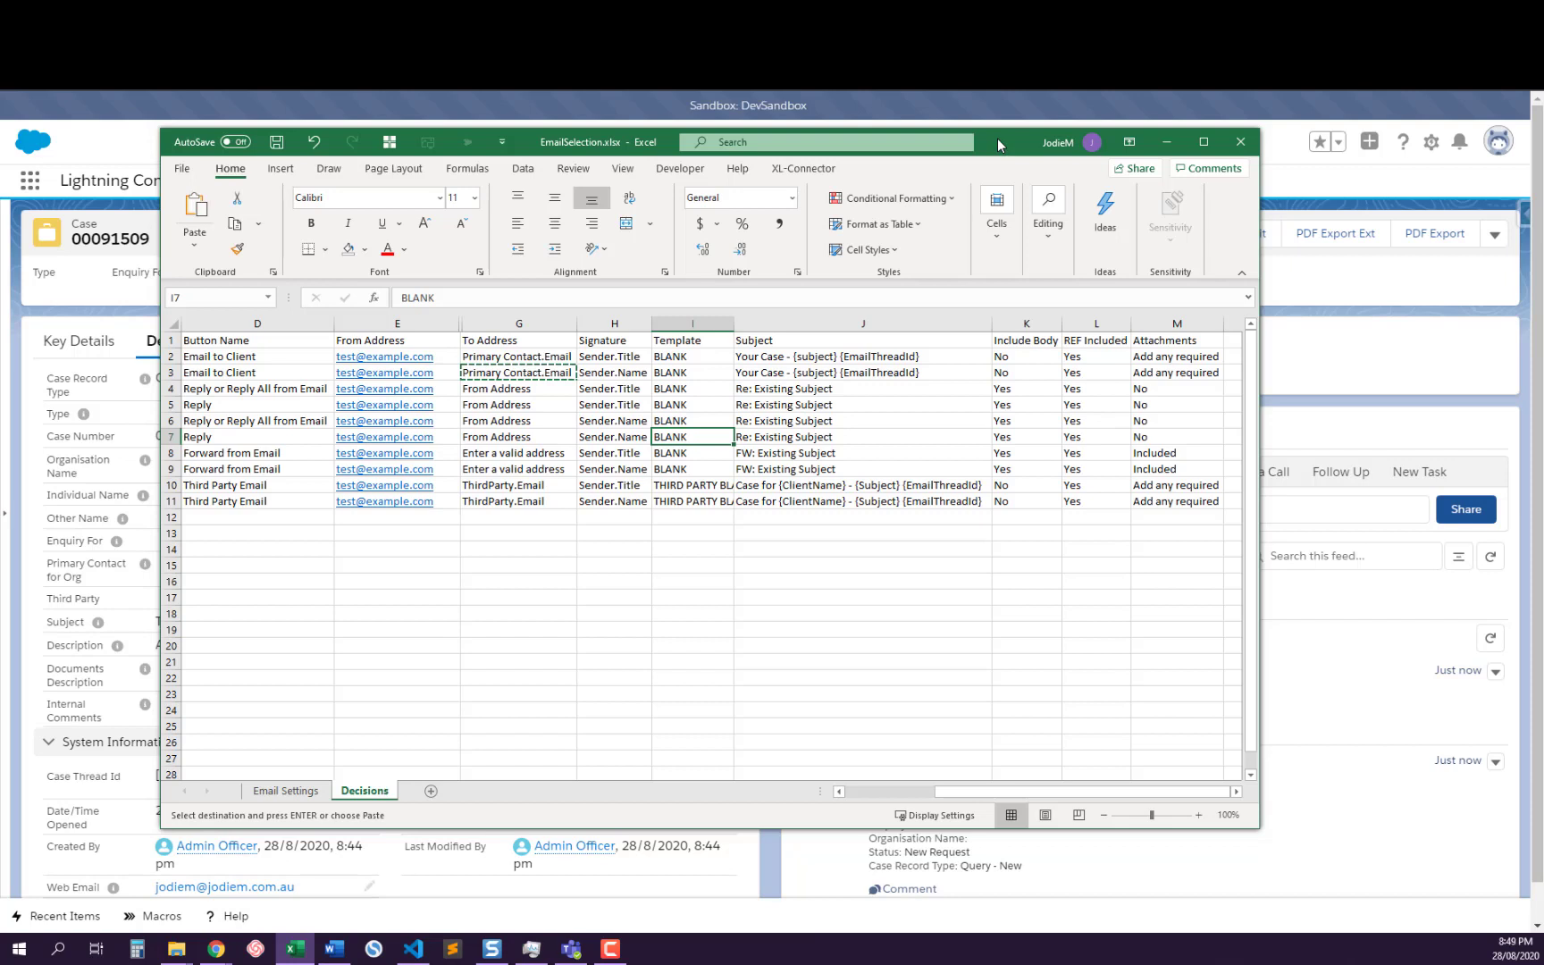
Return to the case in Salesforce and look through its Files, Email History, Activity, Feed, Key Details and Details sections
left_click_drag(997, 140, 1483, 964)
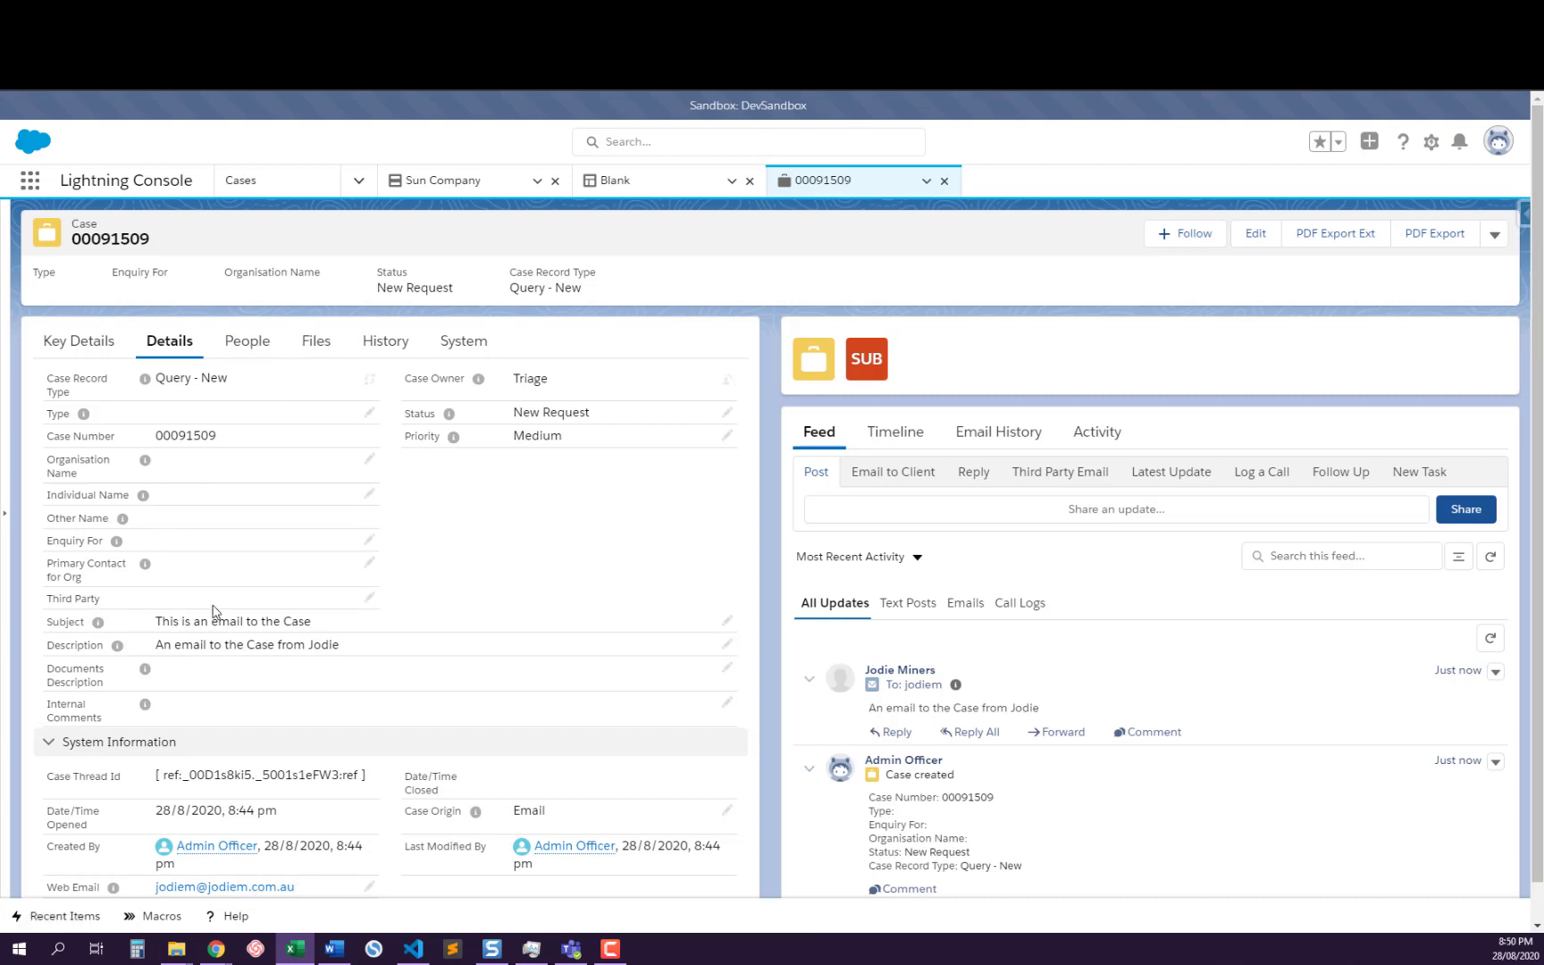
left_click(313, 345)
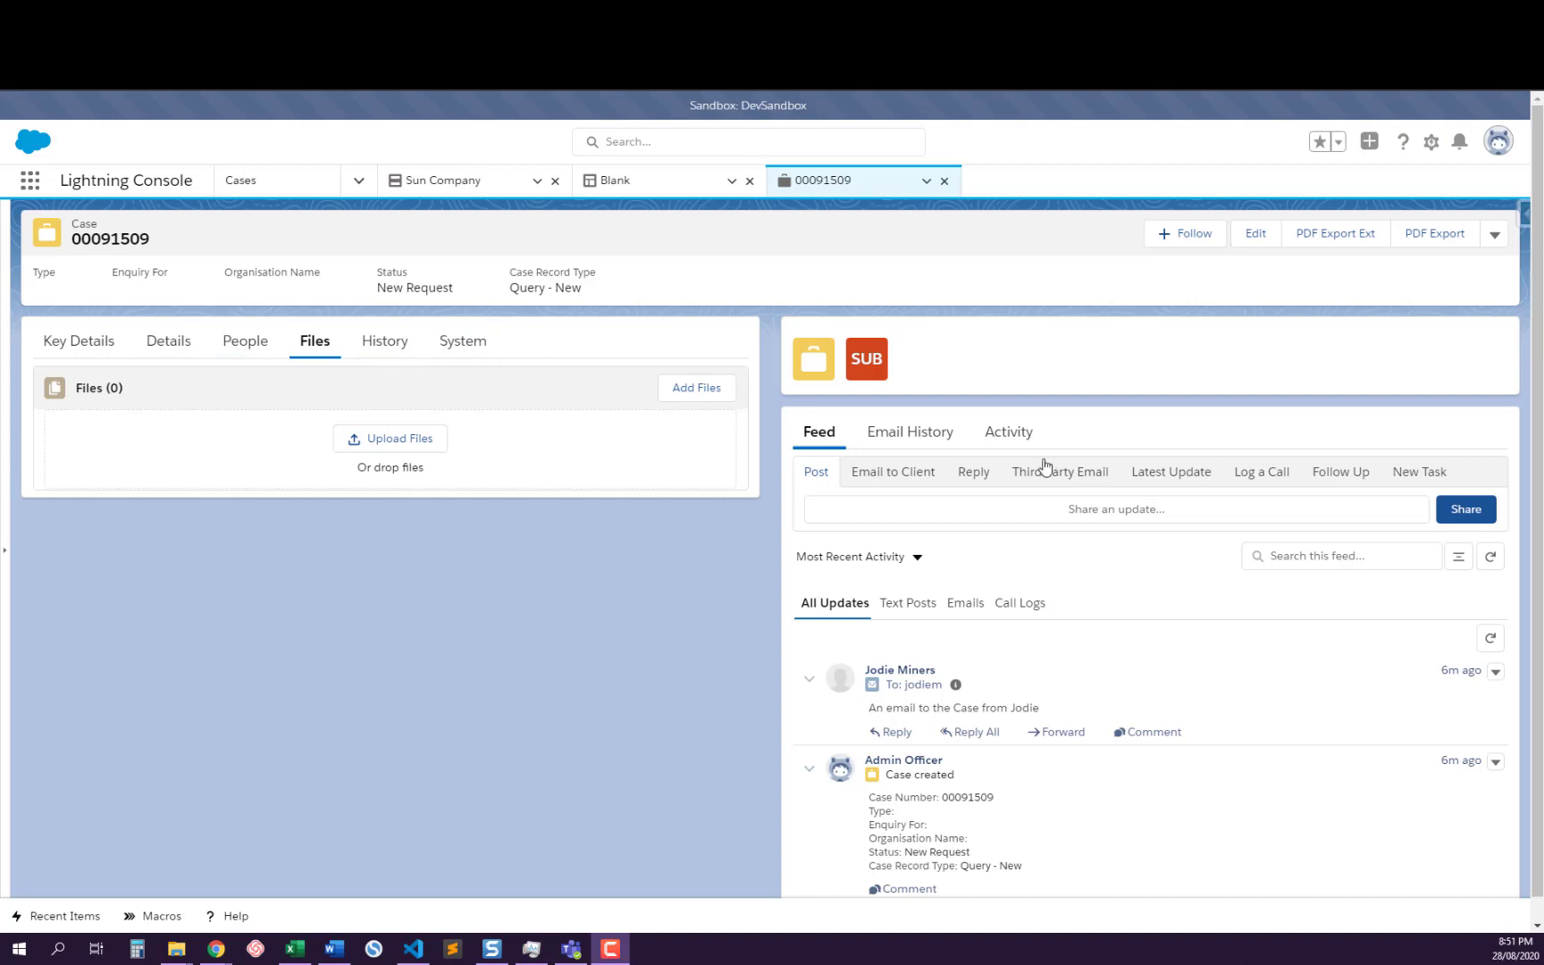
left_click(887, 439)
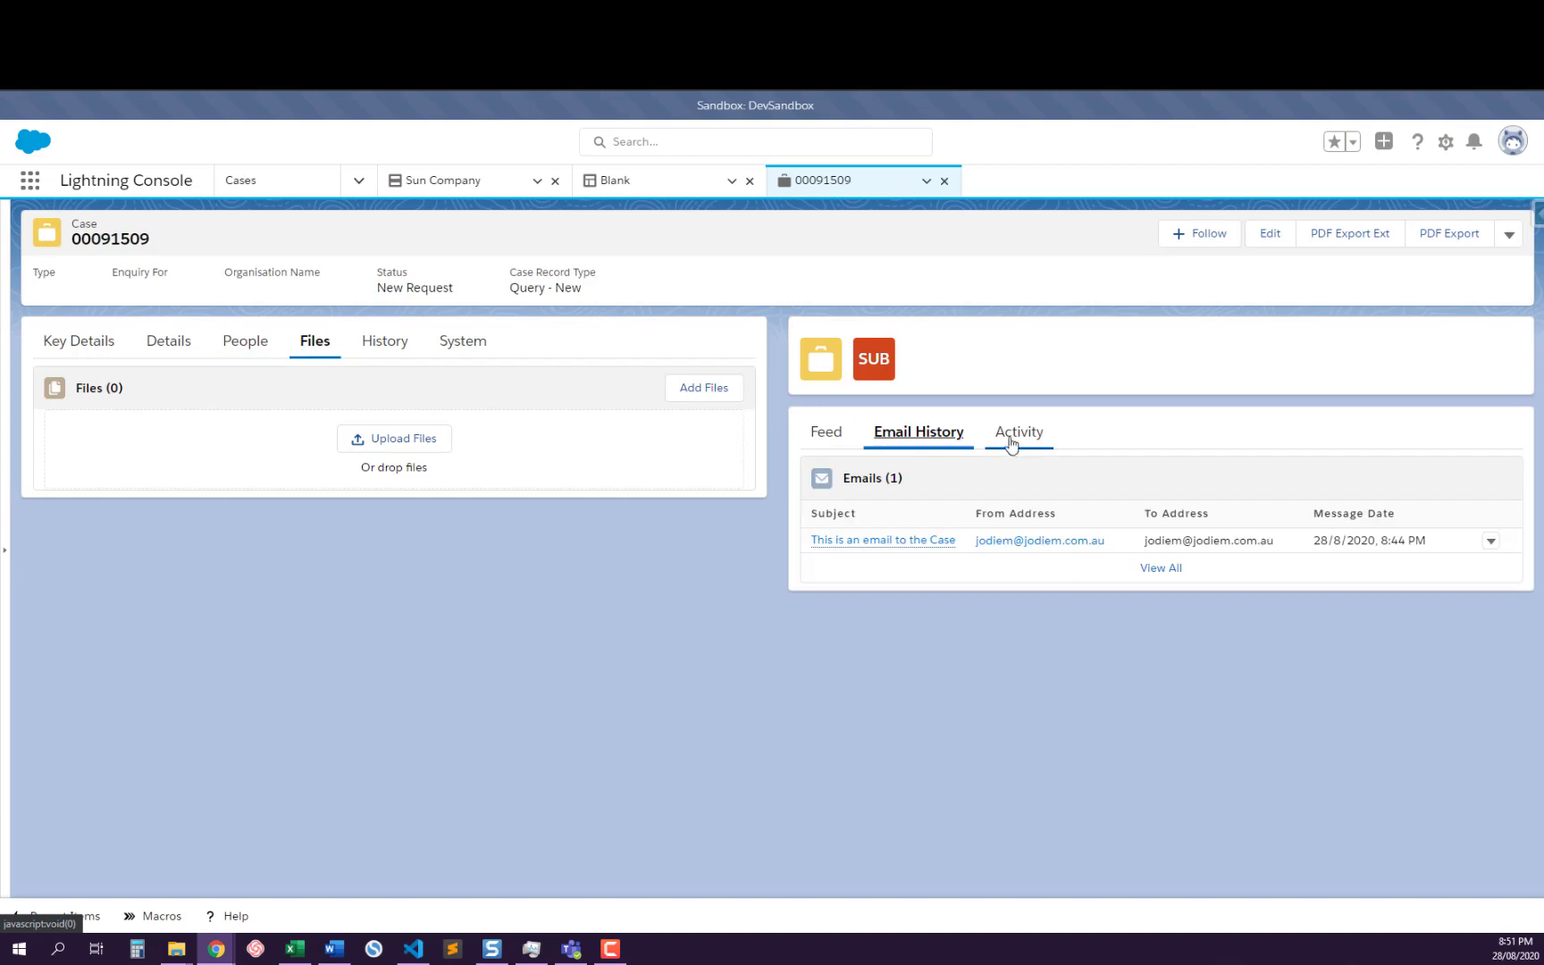
left_click(1018, 439)
left_click(826, 437)
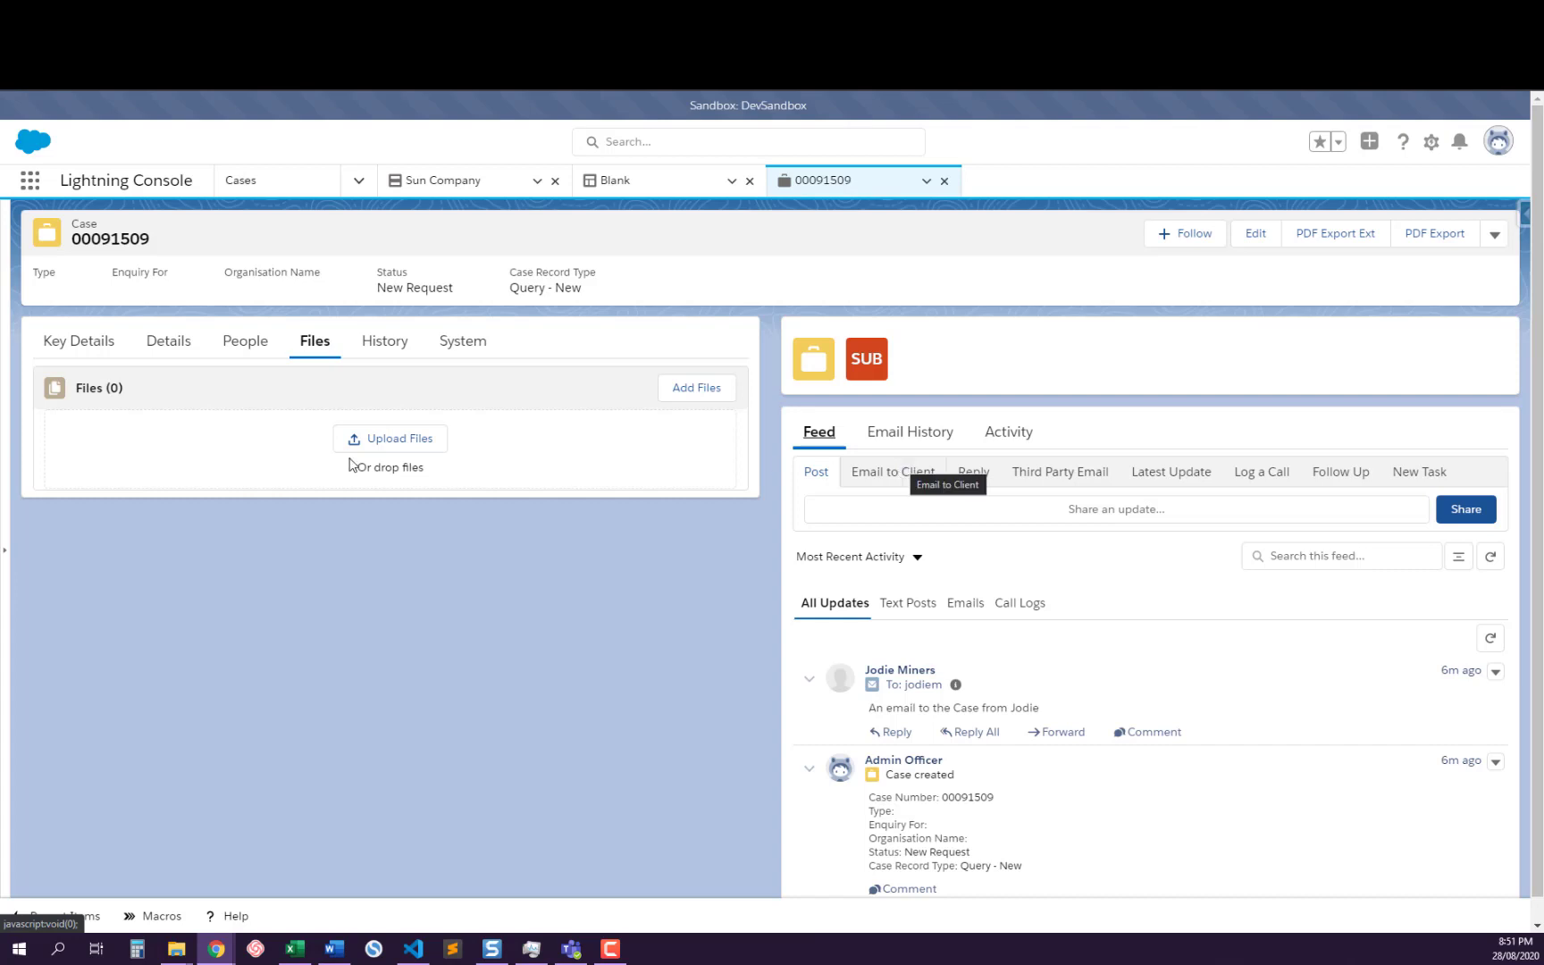
left_click(72, 353)
left_click(169, 341)
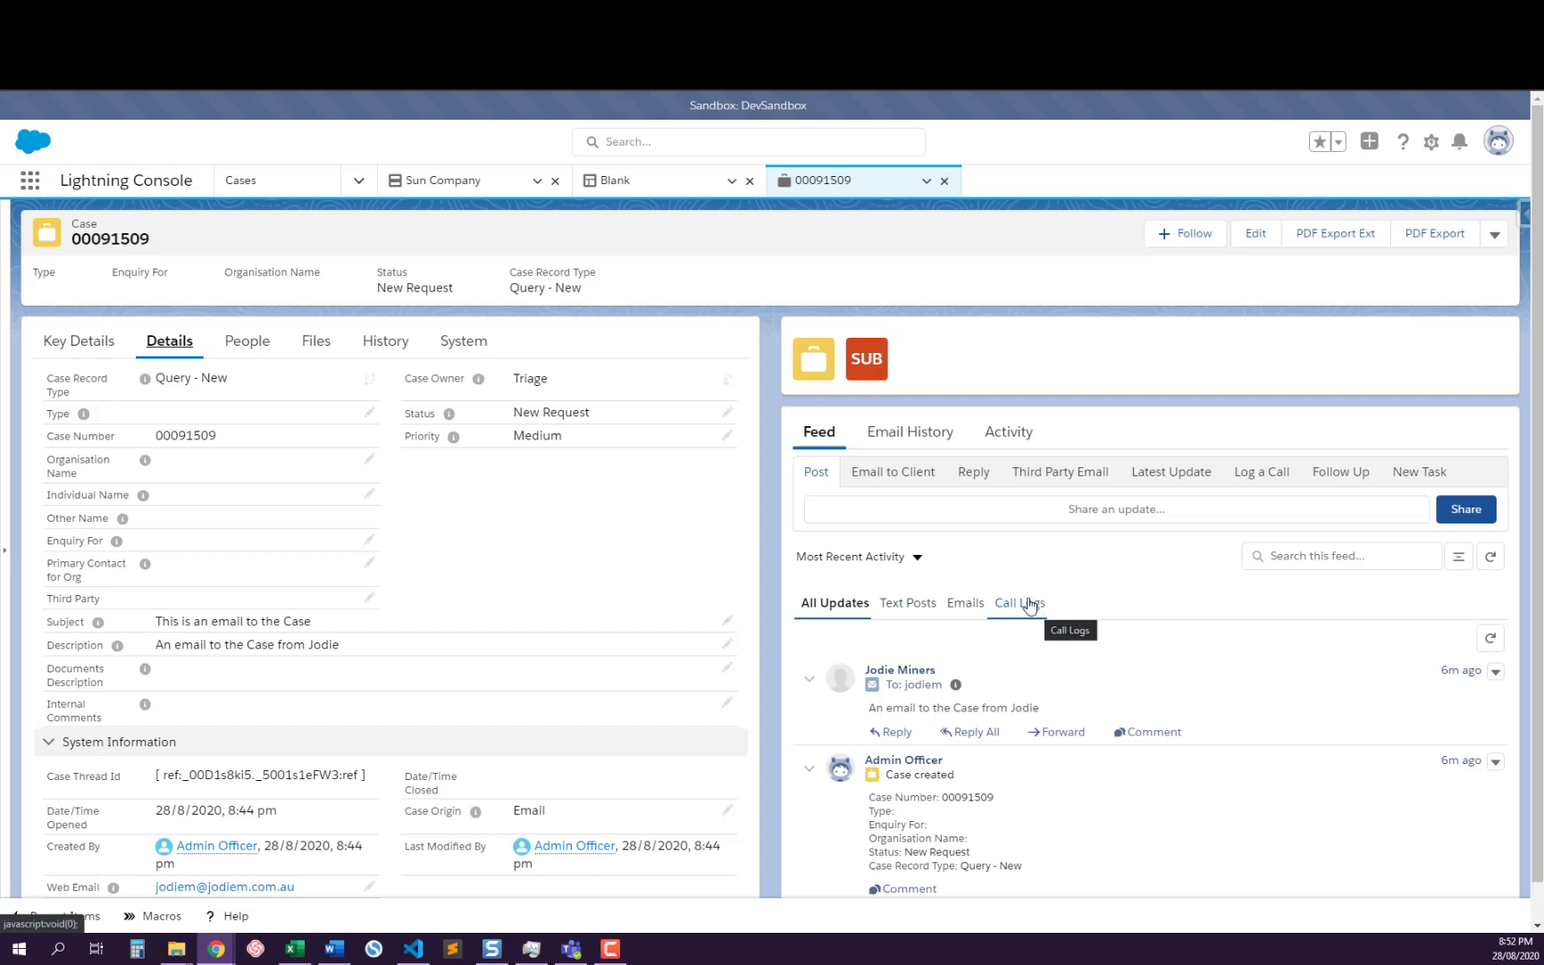
Share a post reading "Post" on the case and compare the feed's Text Posts and All Updates filters
left_click(904, 606)
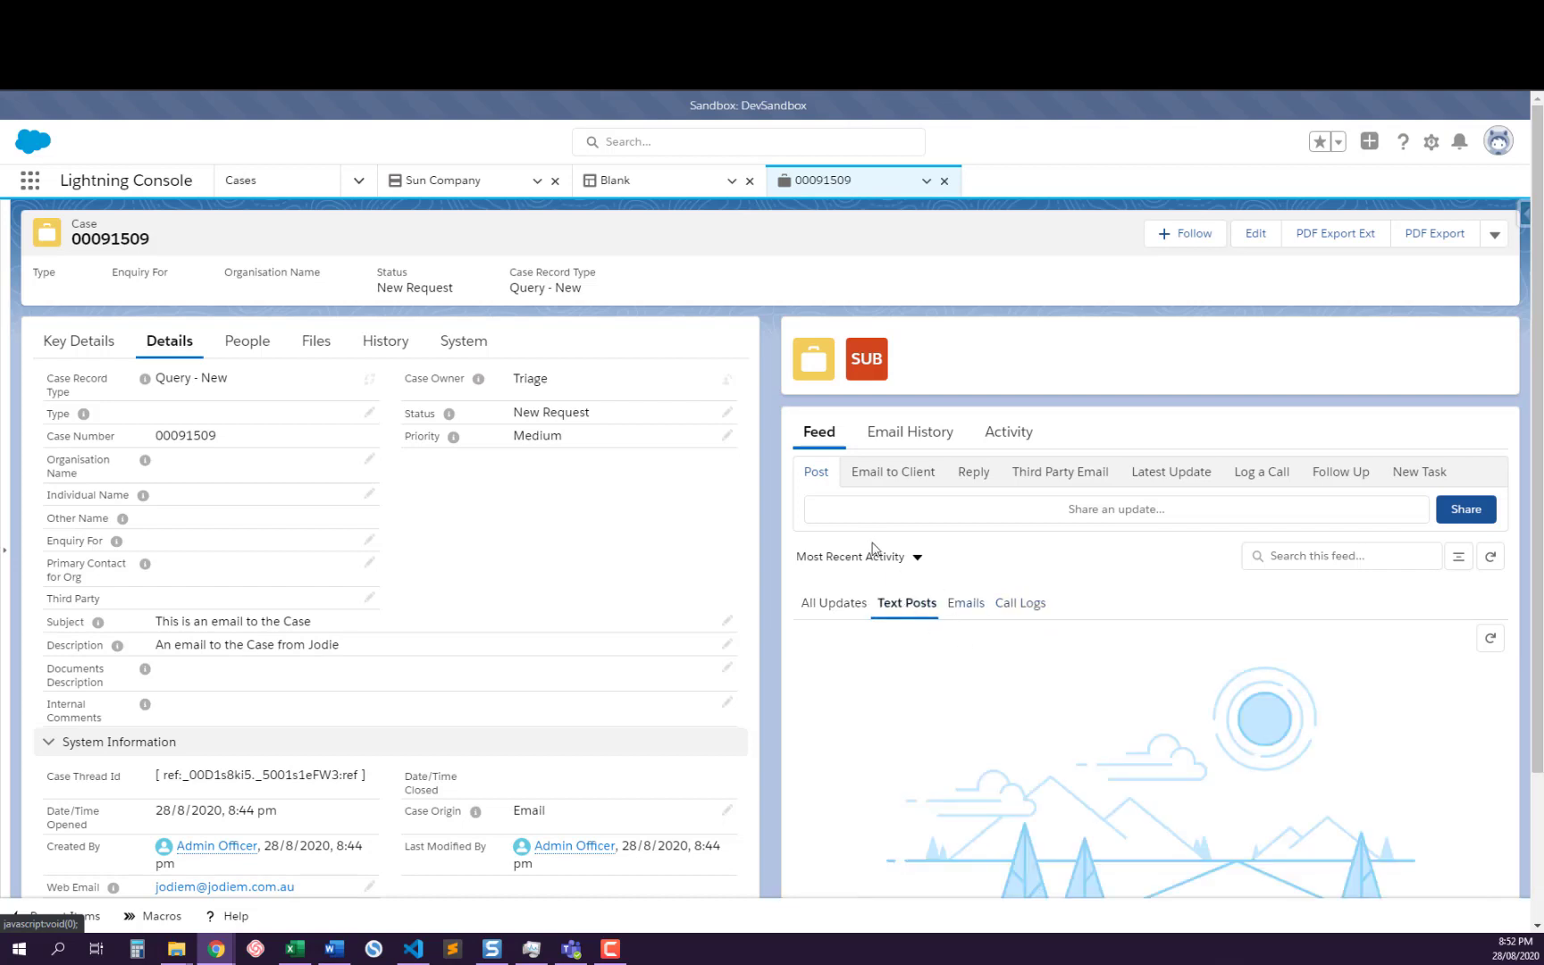
left_click(870, 515)
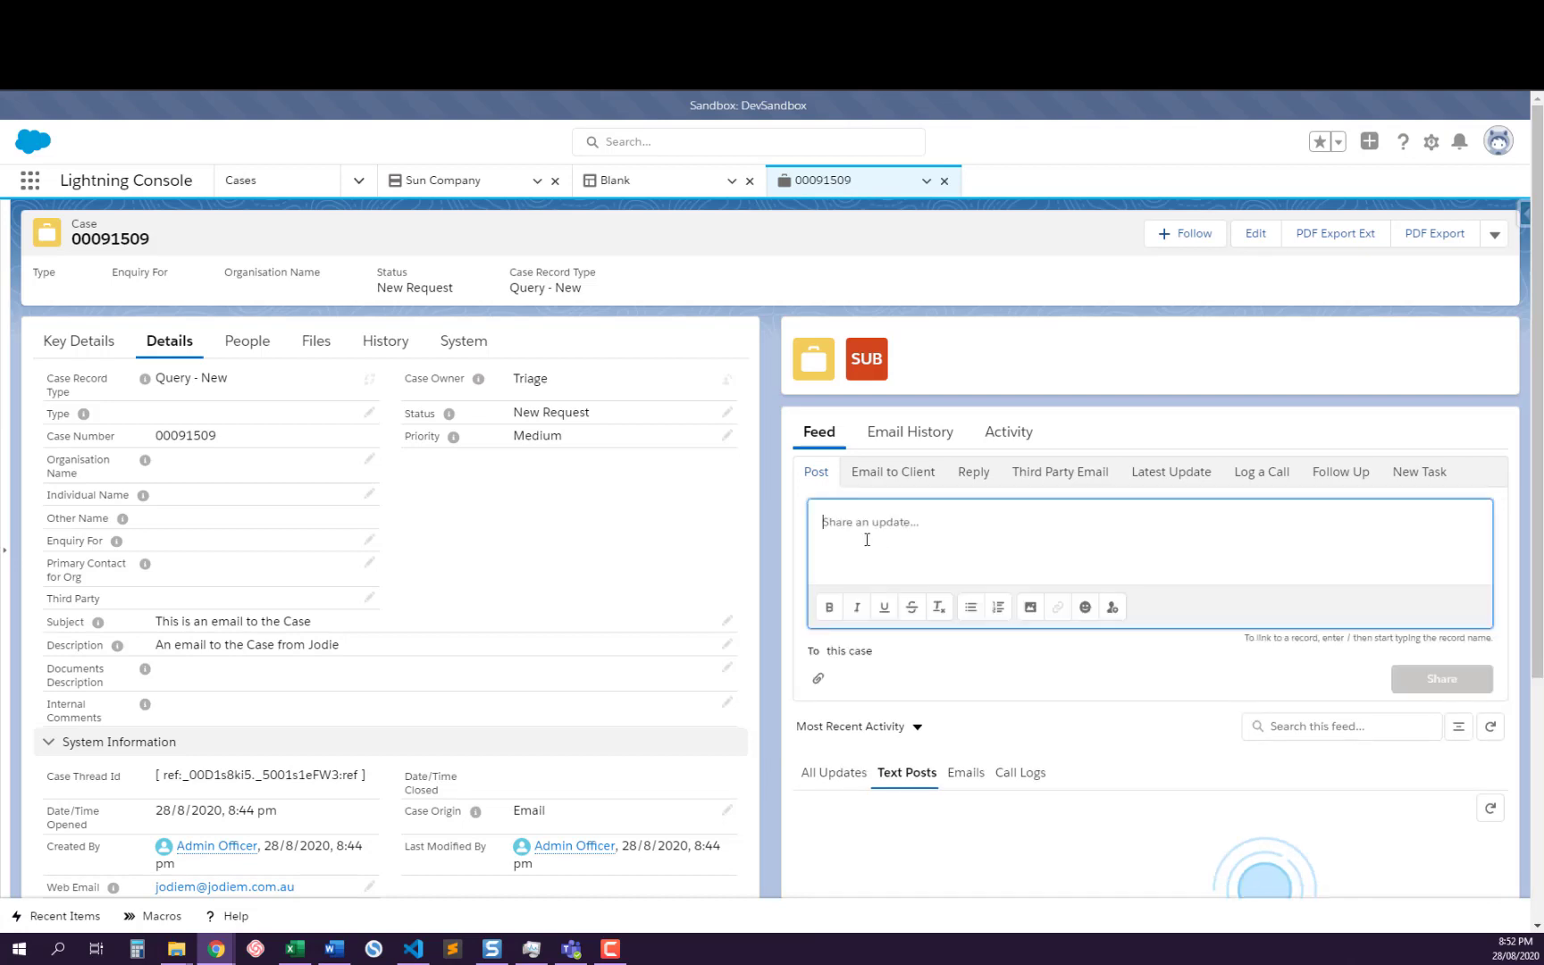
type("Post")
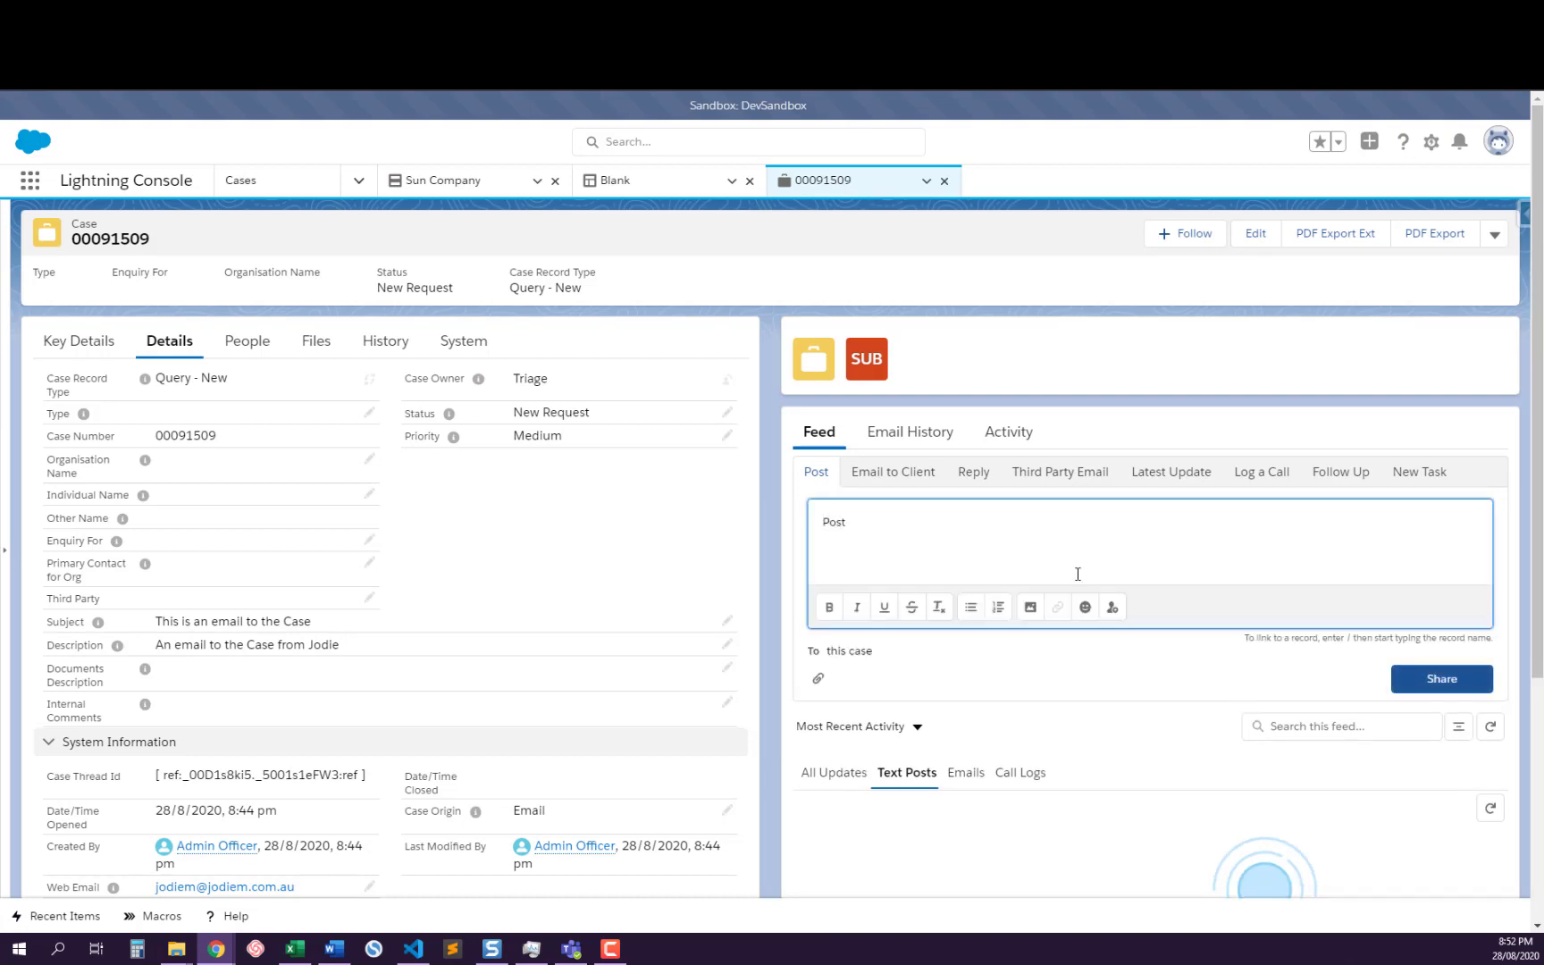
left_click(1441, 688)
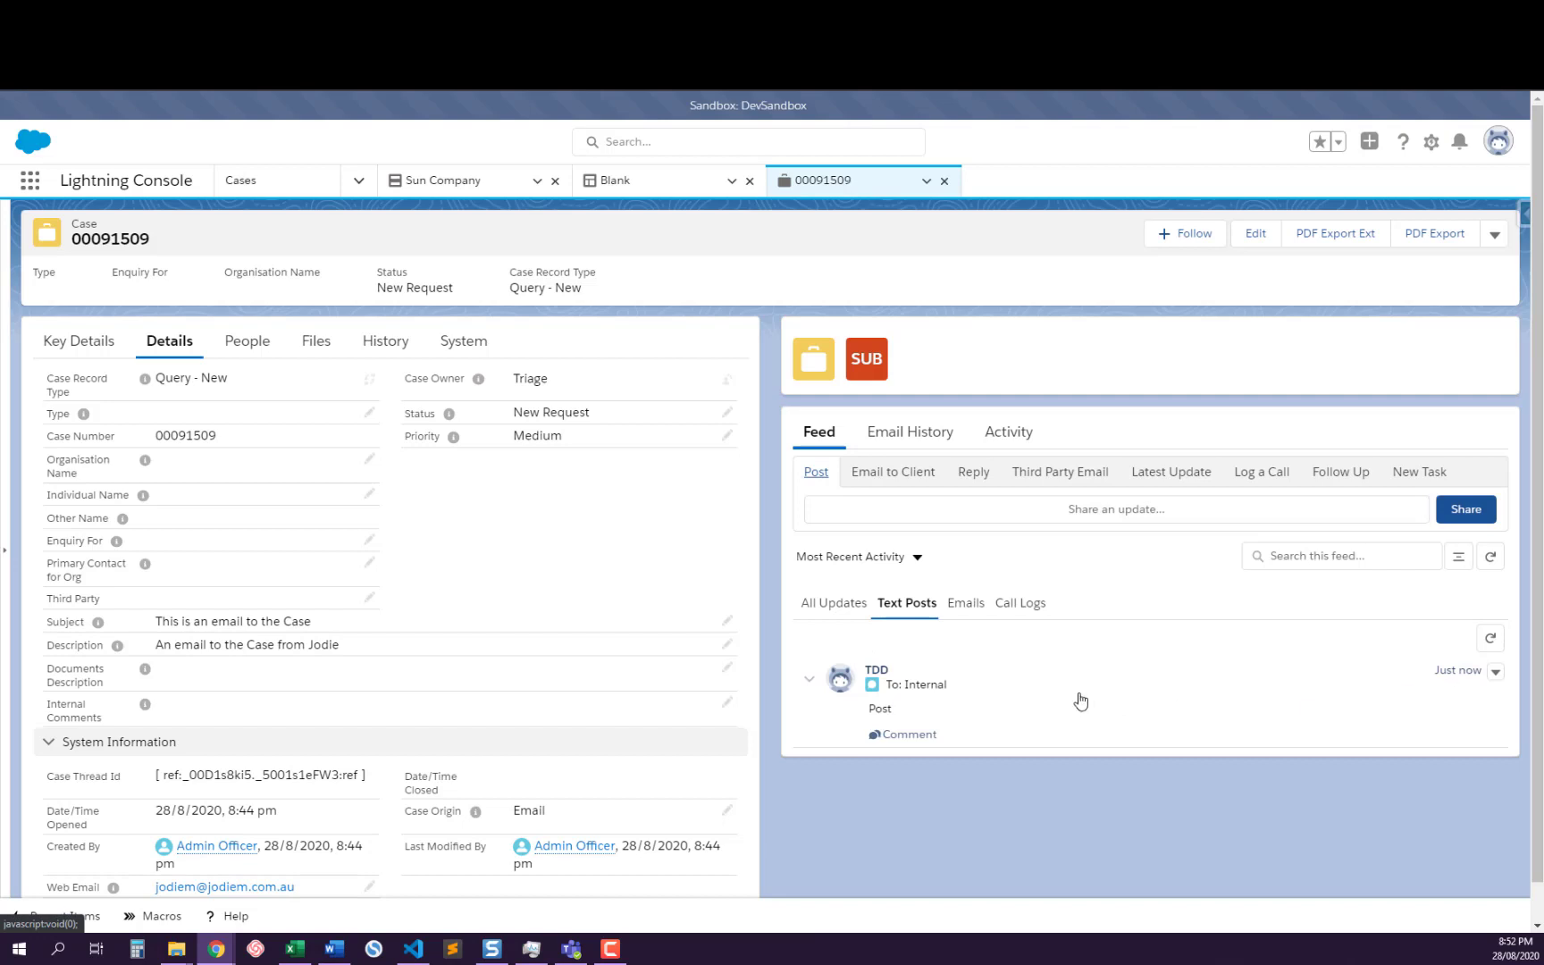
left_click(862, 607)
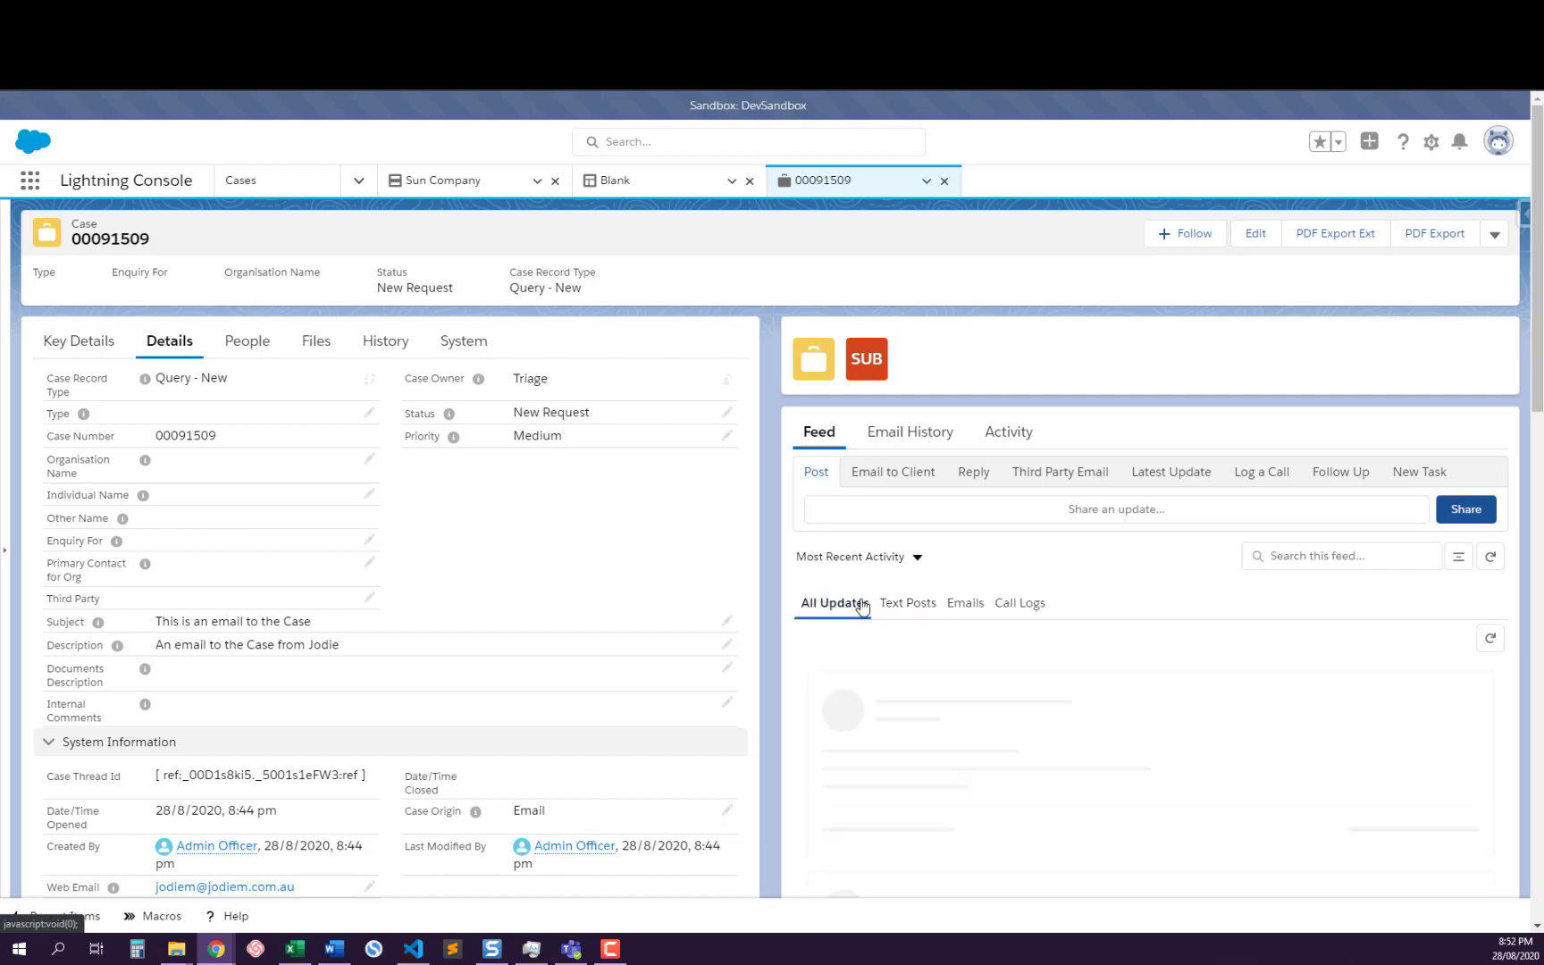
left_click(908, 614)
Set the case's Type to TLA and Status to Open - Admin, and check the All Updates, Text Posts and Emails feeds
left_click(726, 412)
left_click(425, 869)
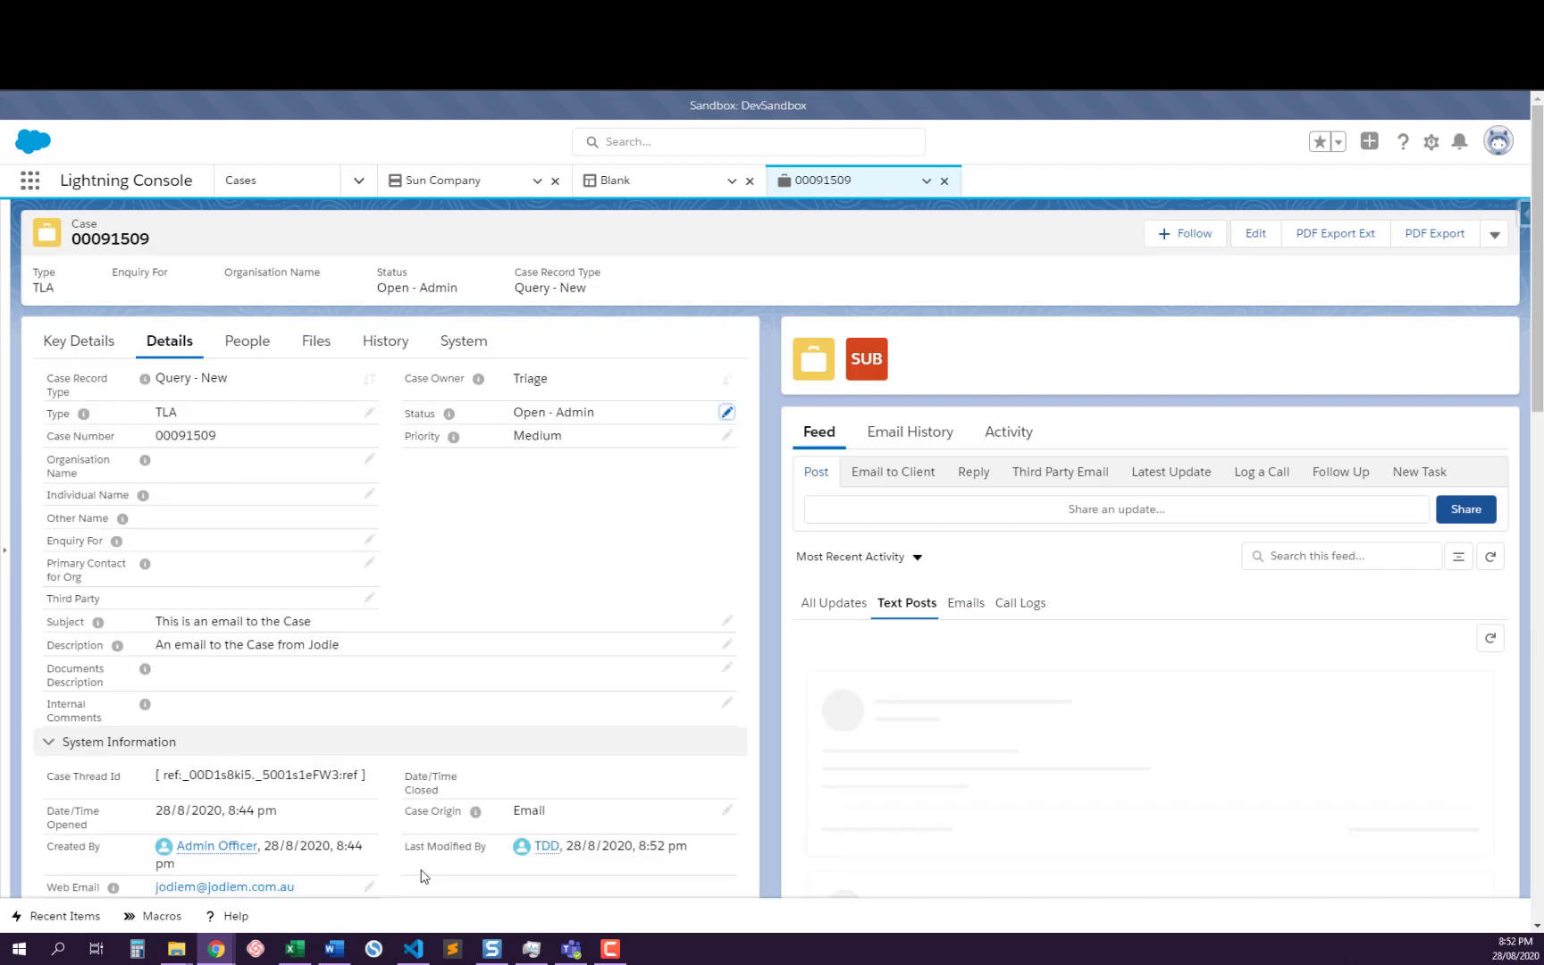
left_click(852, 609)
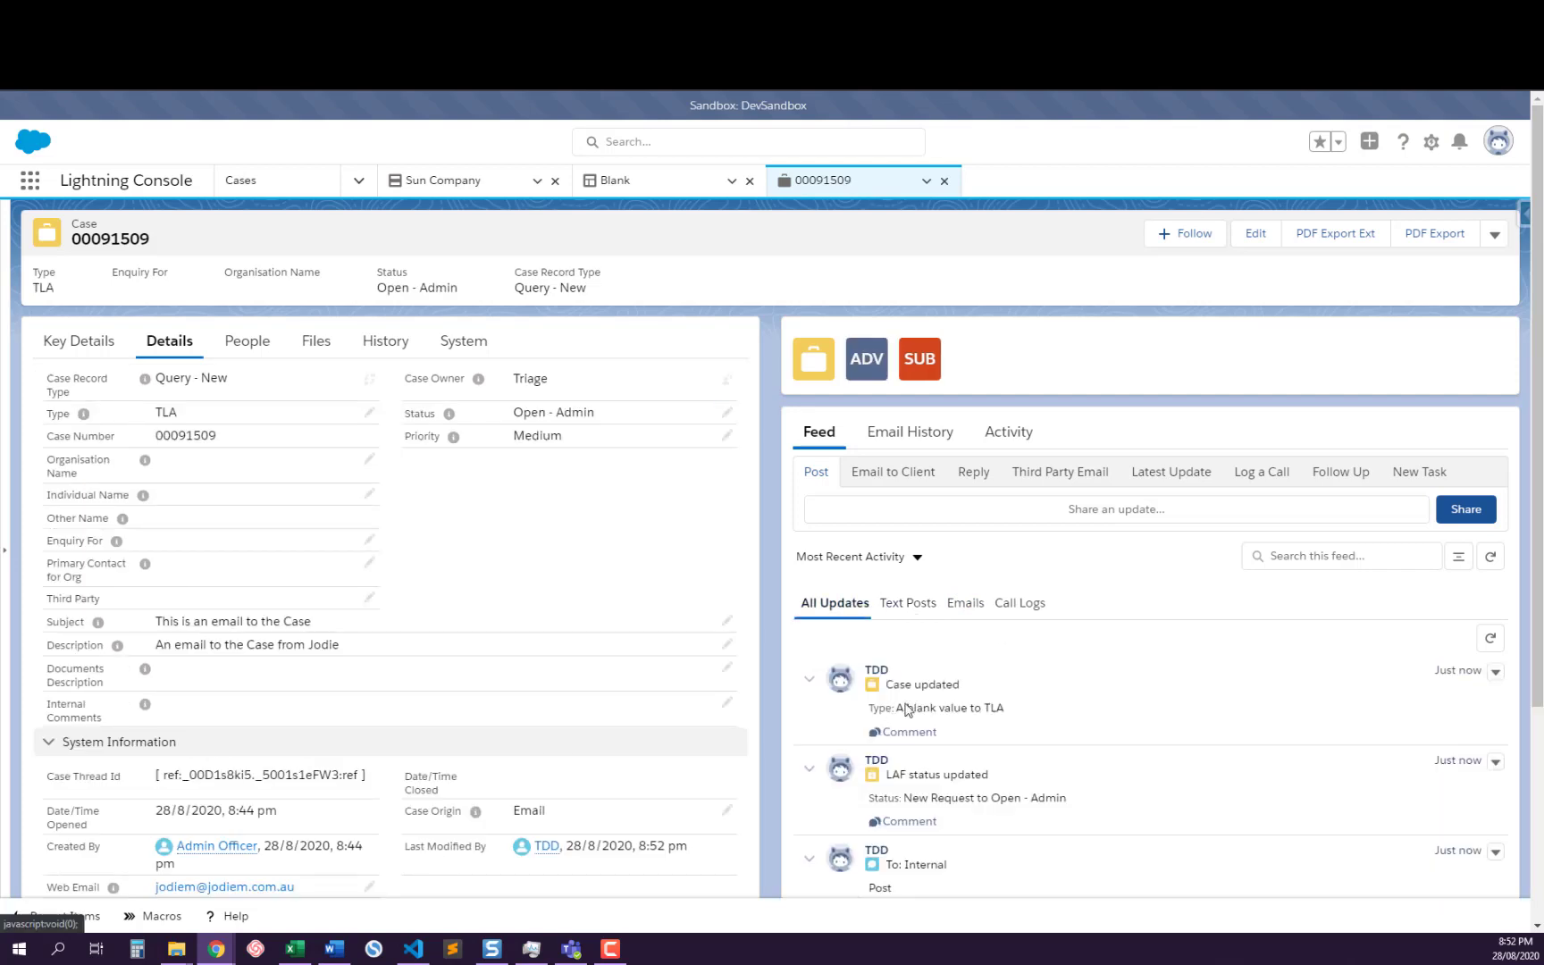
left_click(905, 604)
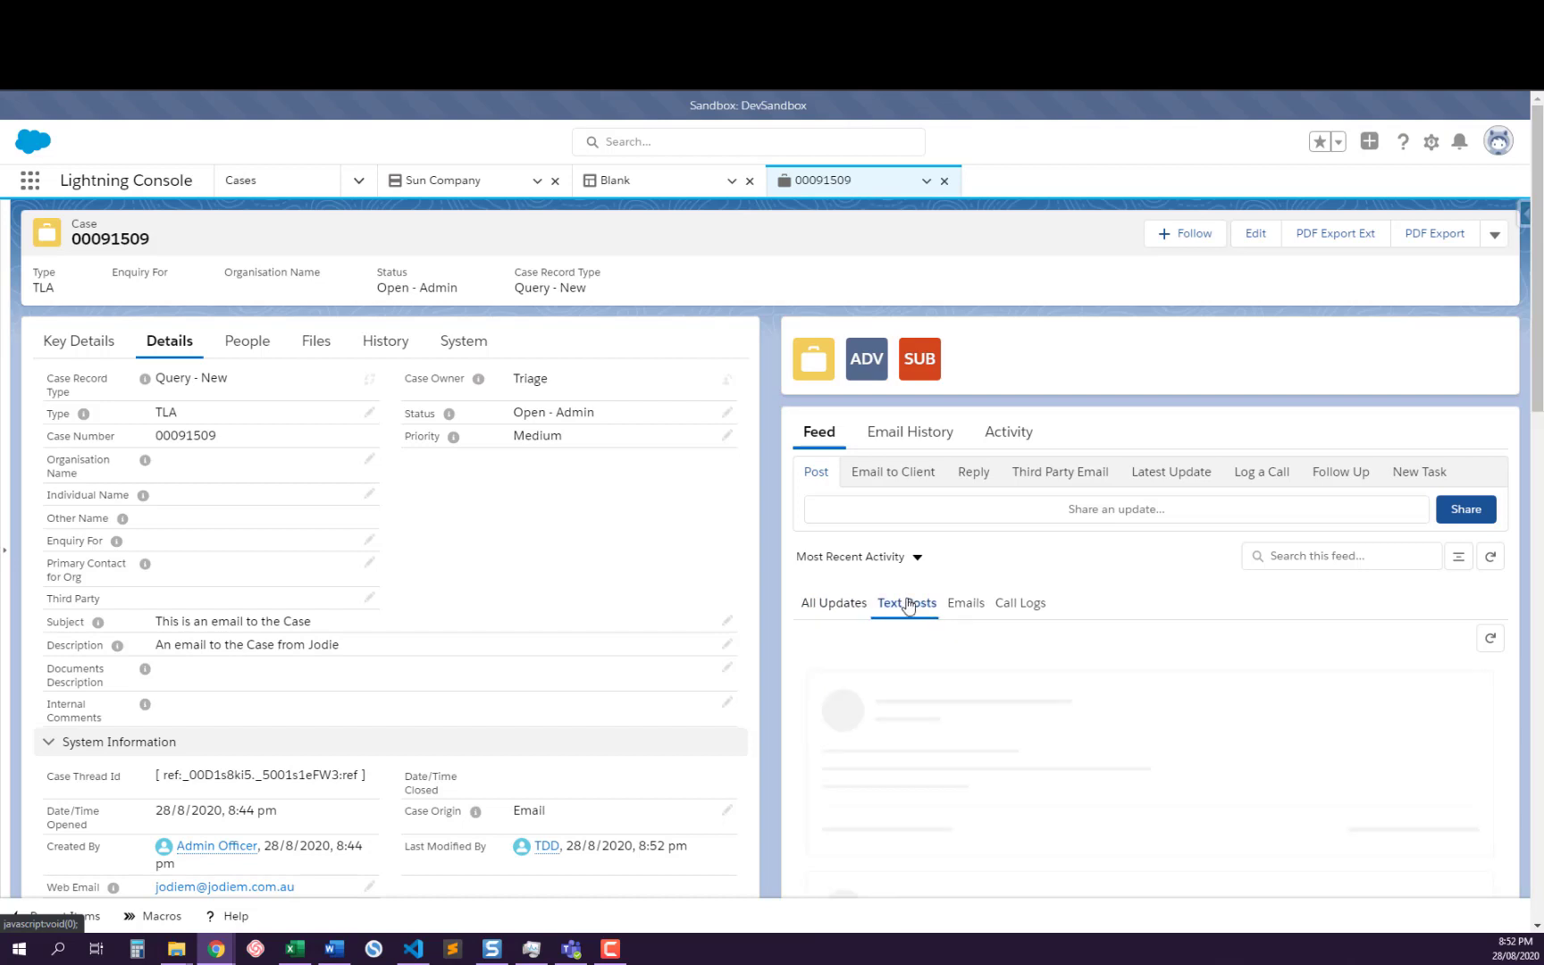
left_click(967, 615)
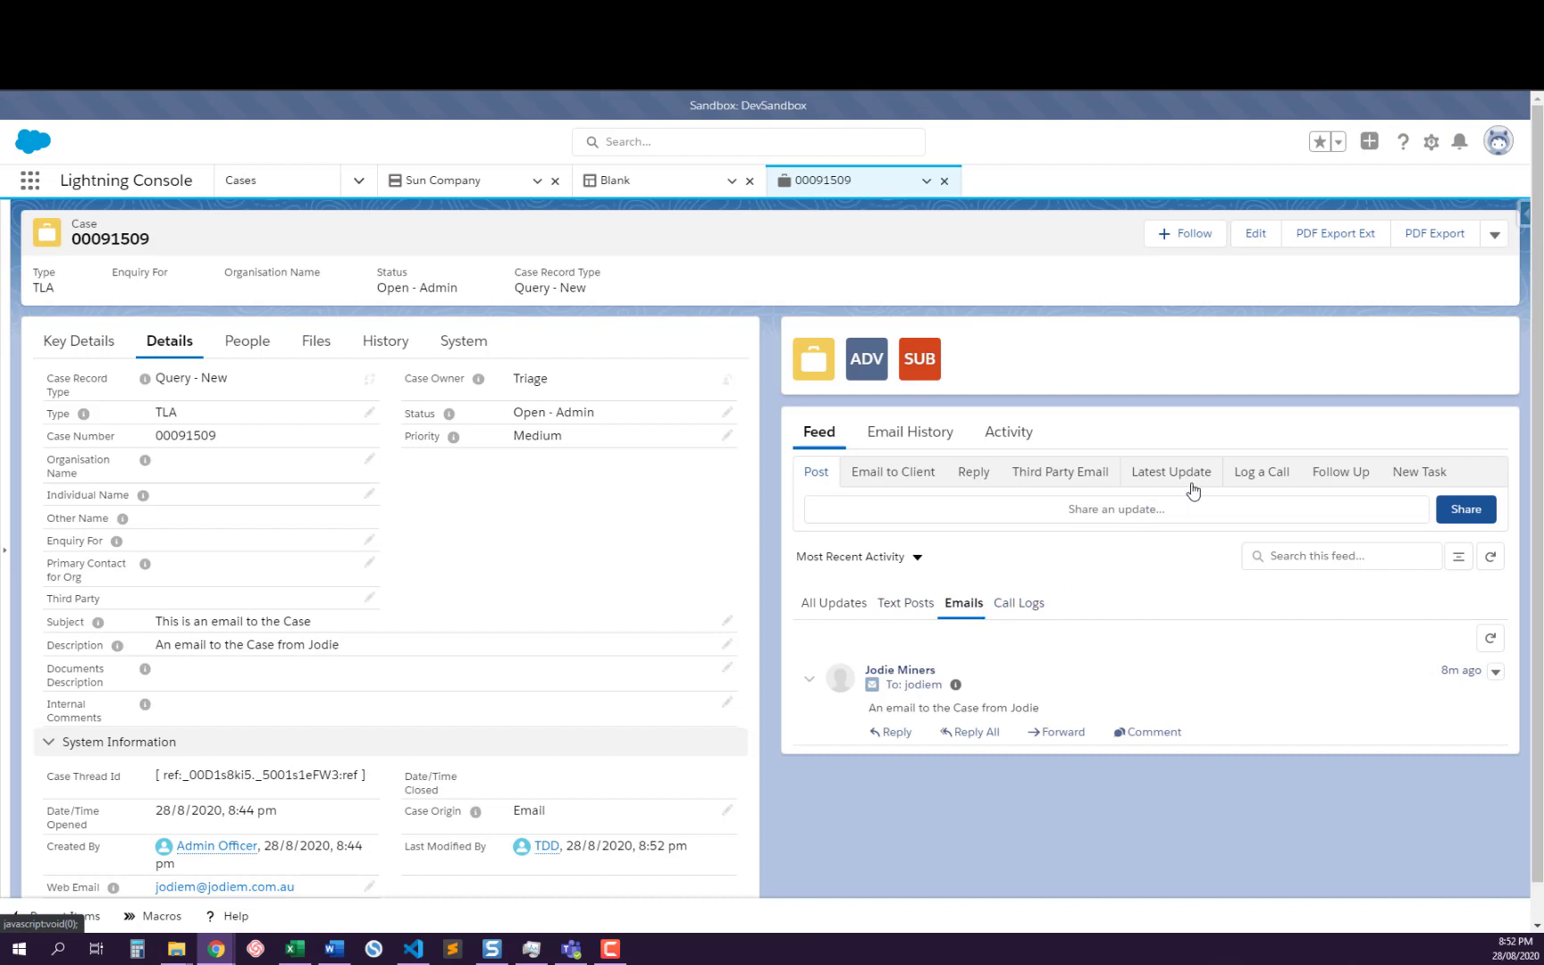
Log a call on the case with the comment "A Call Log" and check it across the feed filters
left_click(1266, 478)
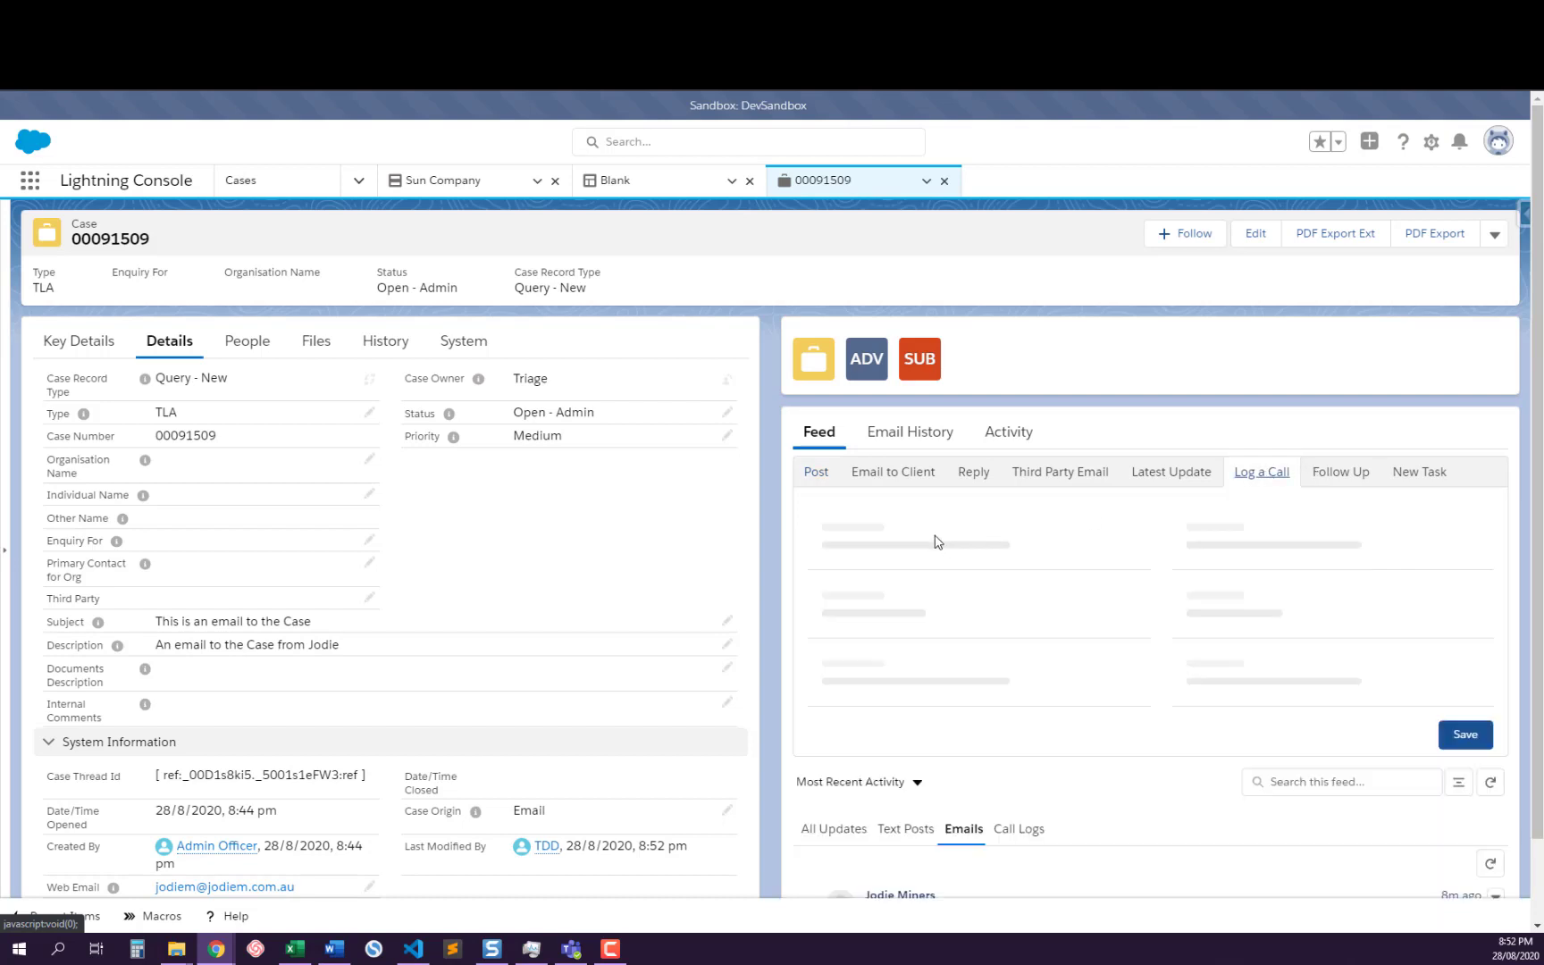
left_click(1253, 546)
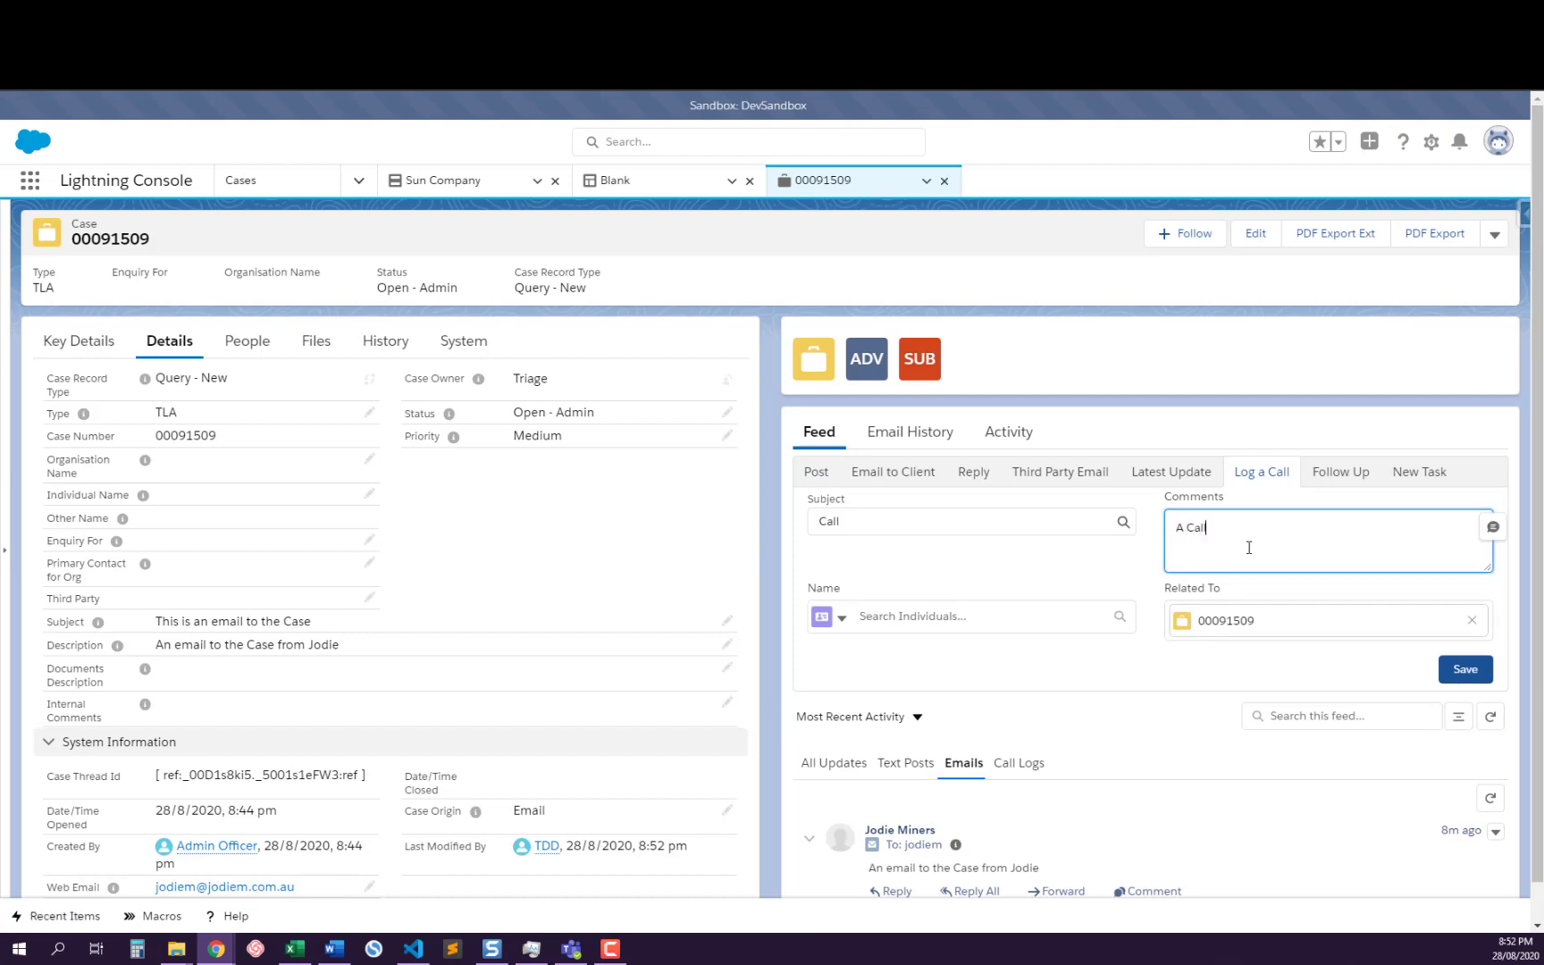
left_click(1450, 672)
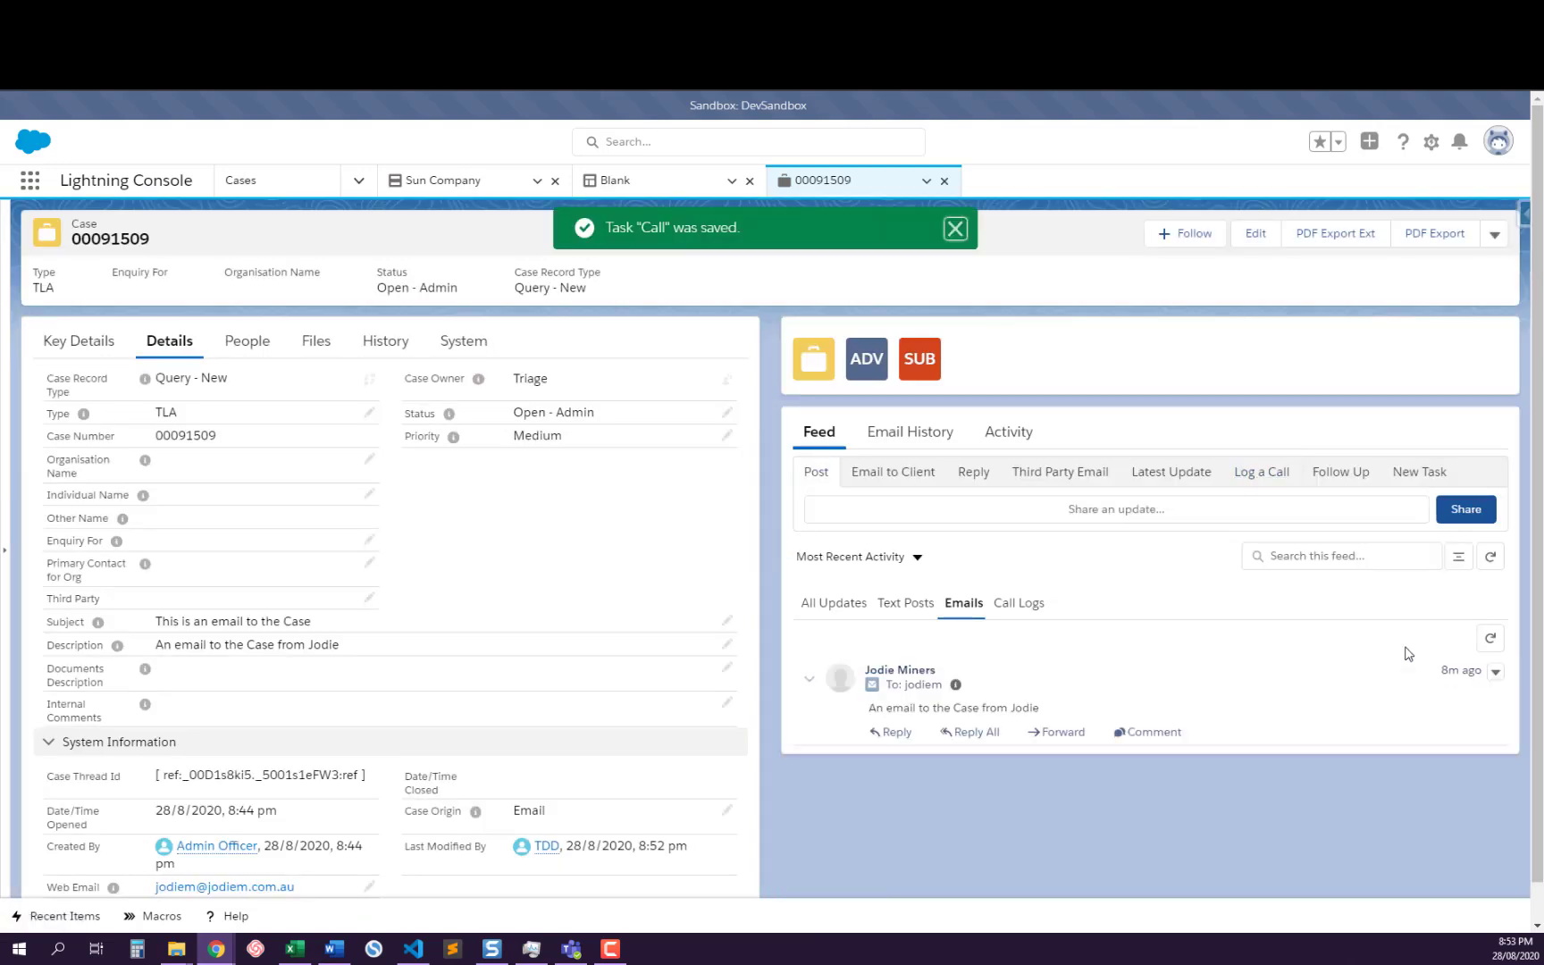
left_click(1004, 605)
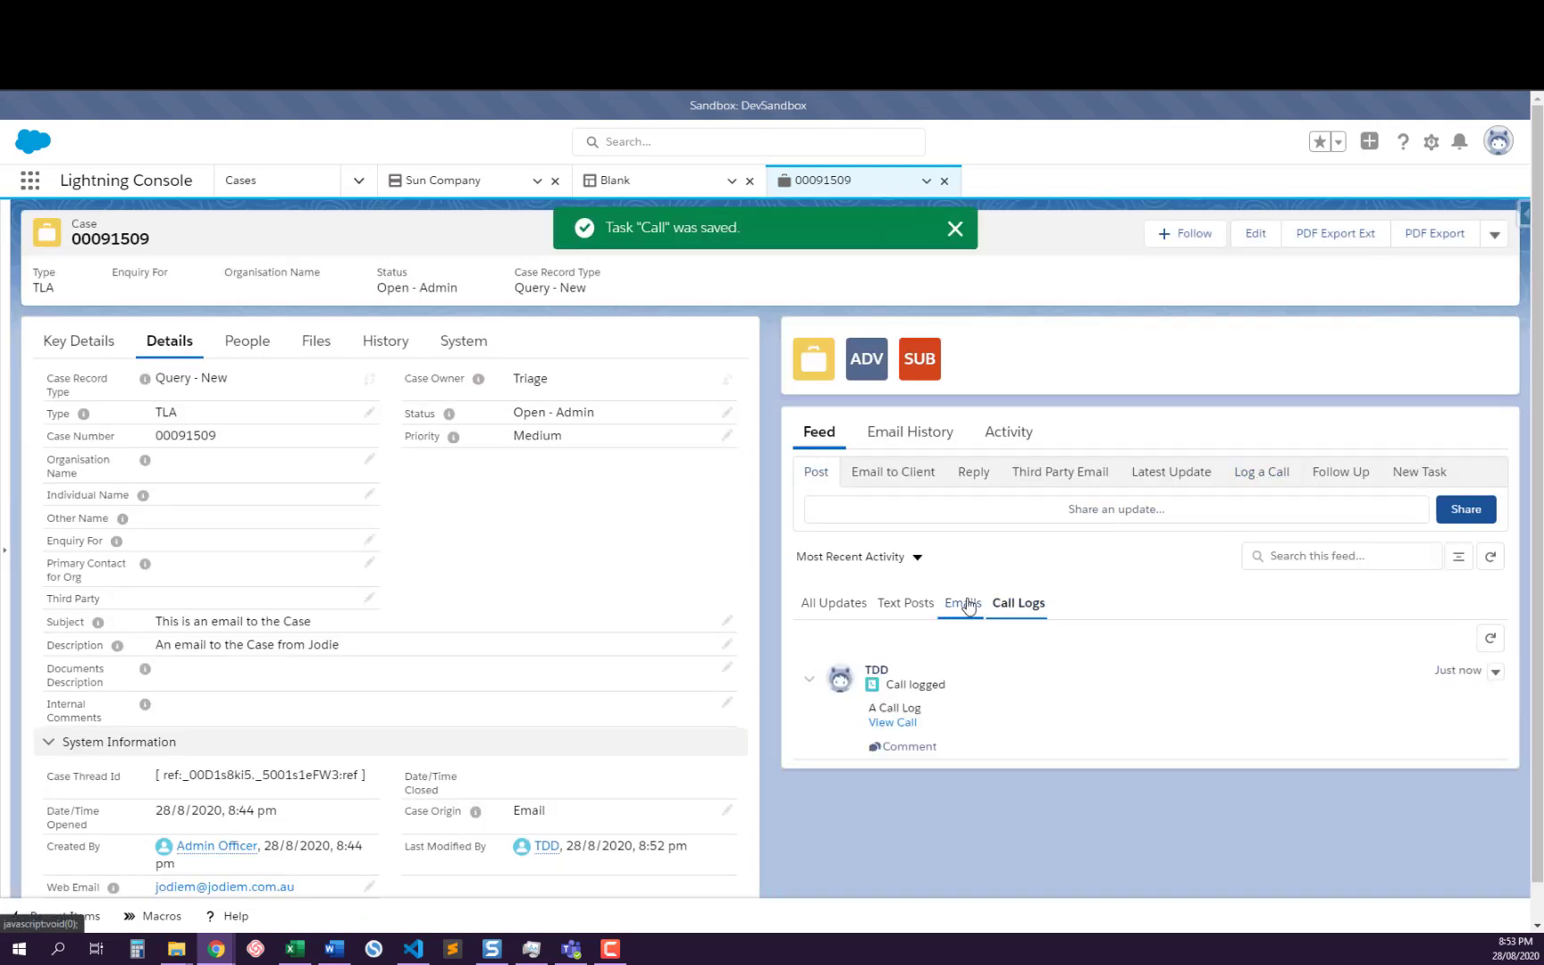
left_click(978, 606)
left_click(896, 608)
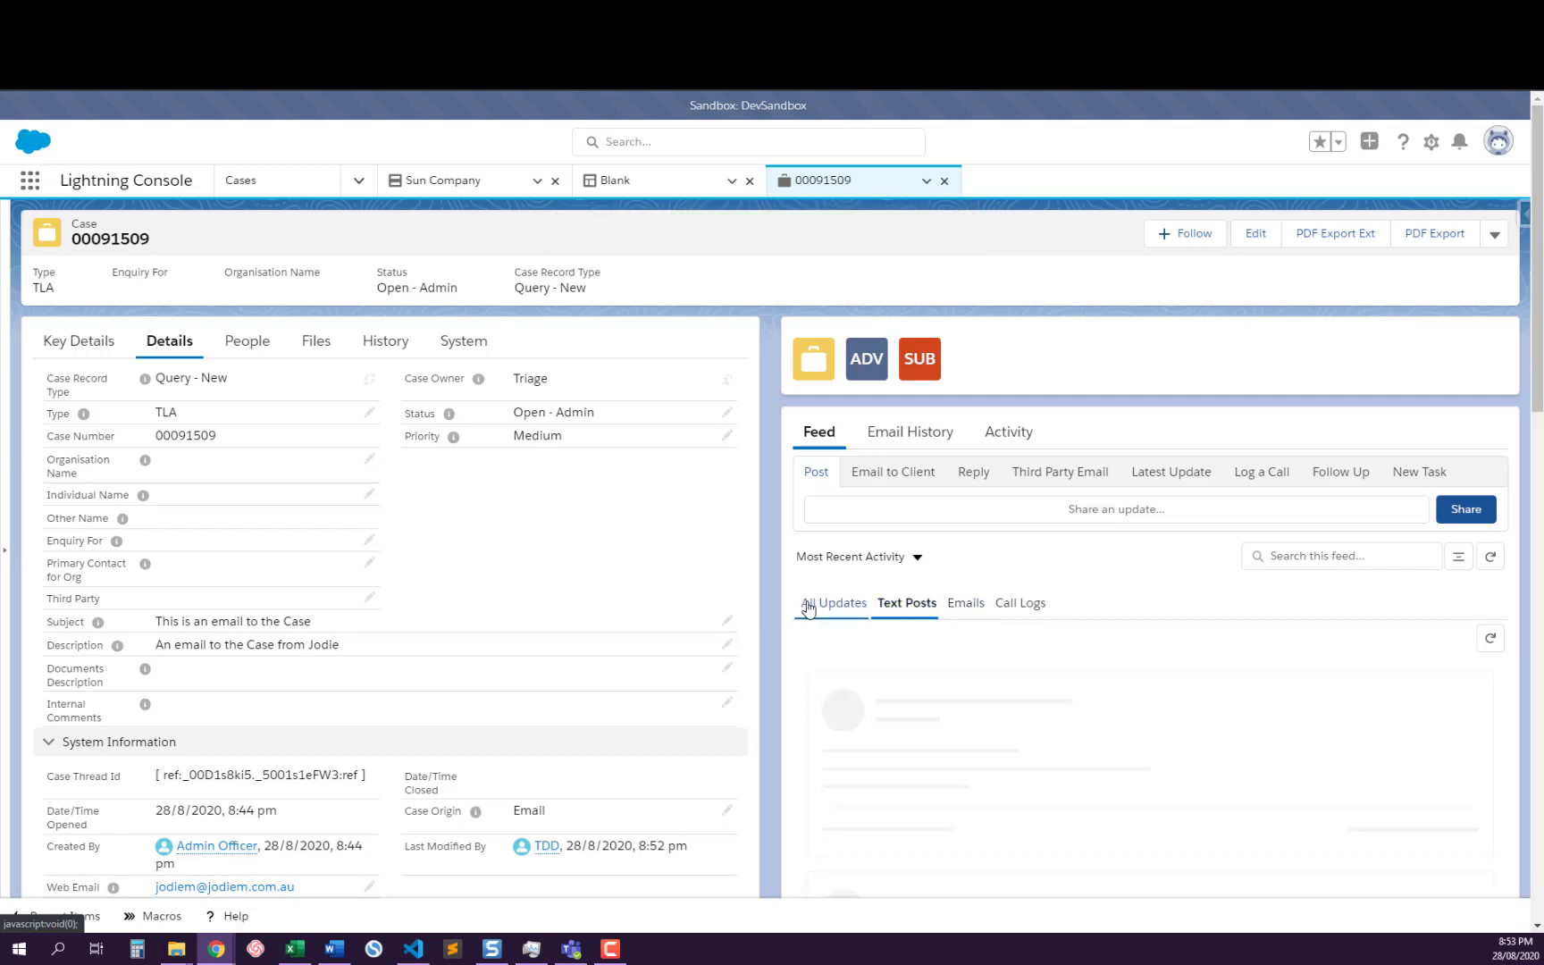
left_click(829, 607)
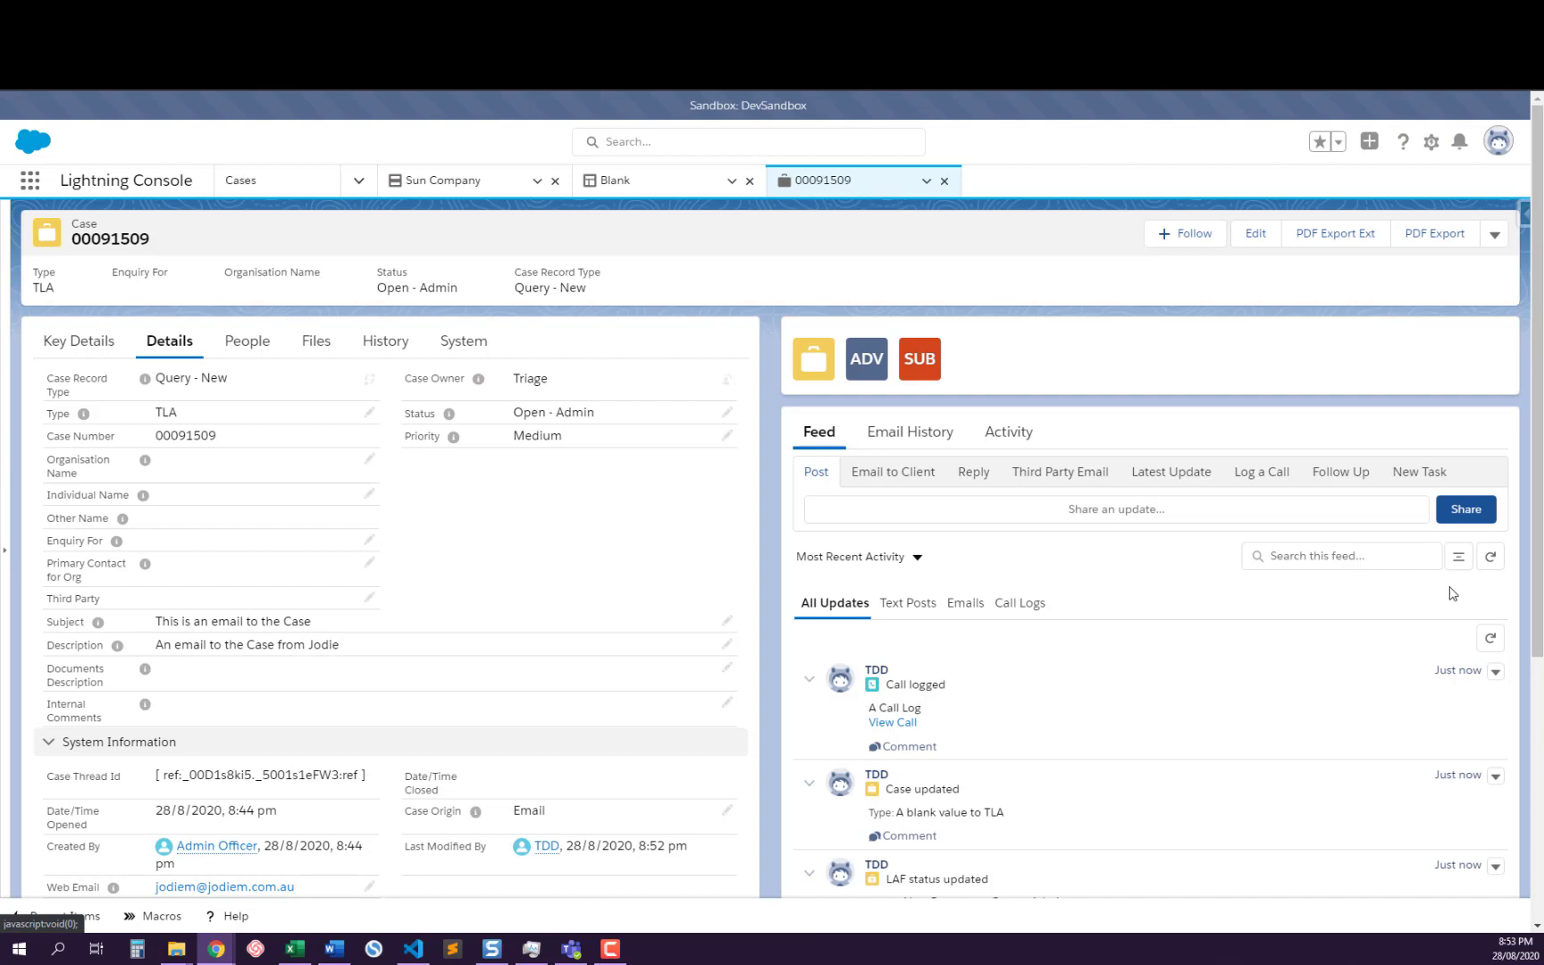
Collapse all visible posts in the All Updates feed, comparing the collapsed and expanded views
left_click(1462, 557)
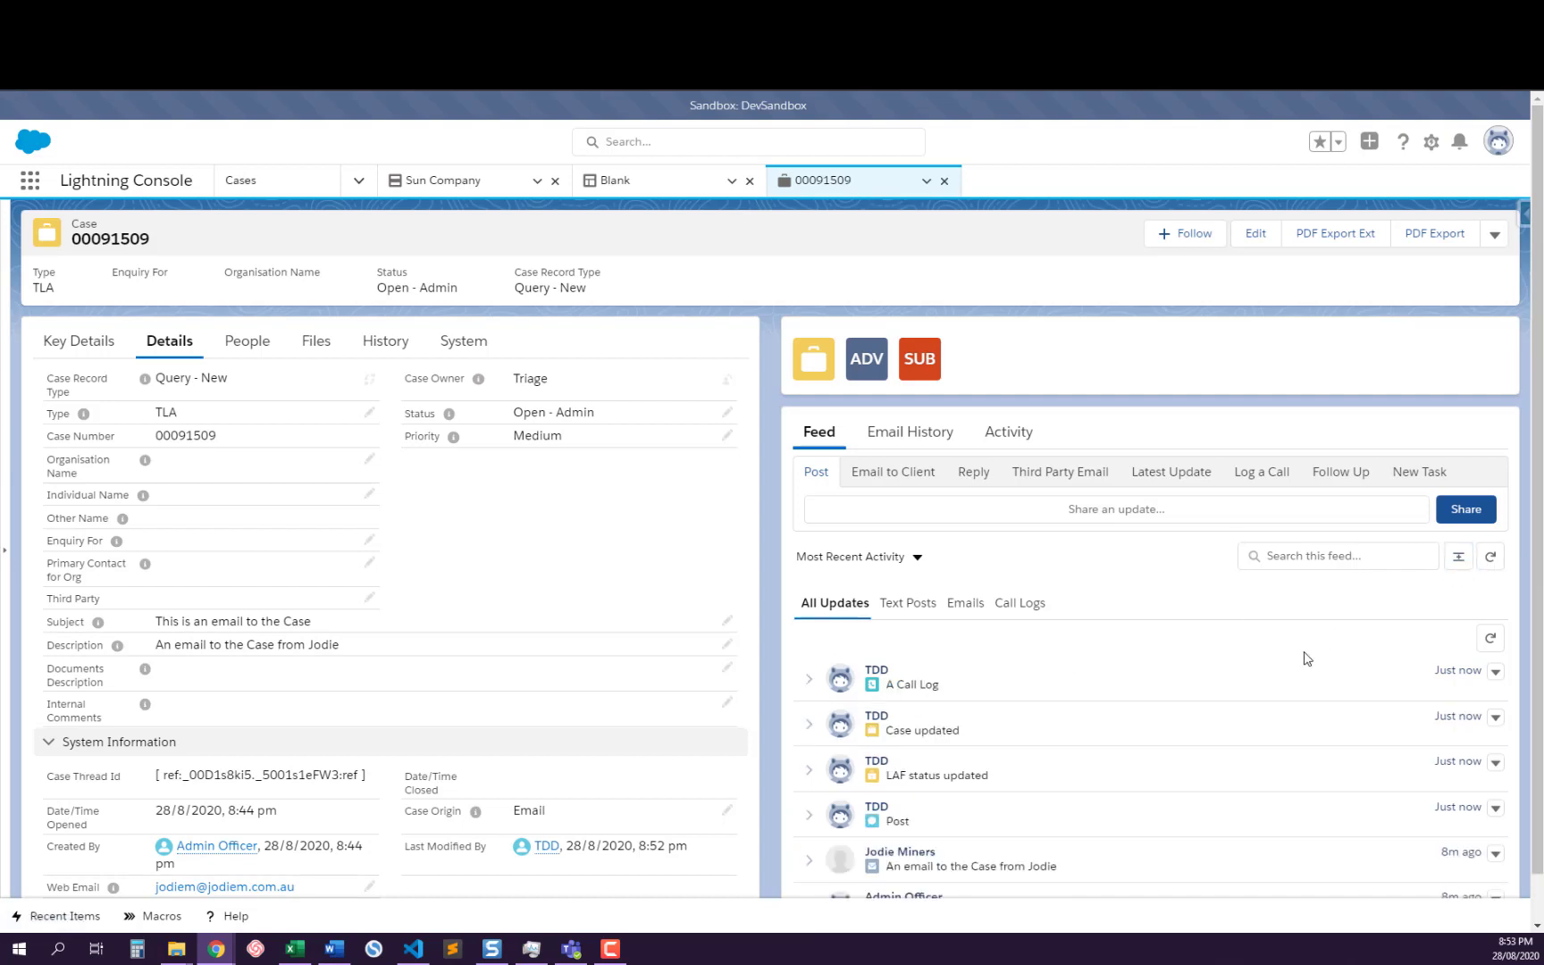
left_click(1460, 560)
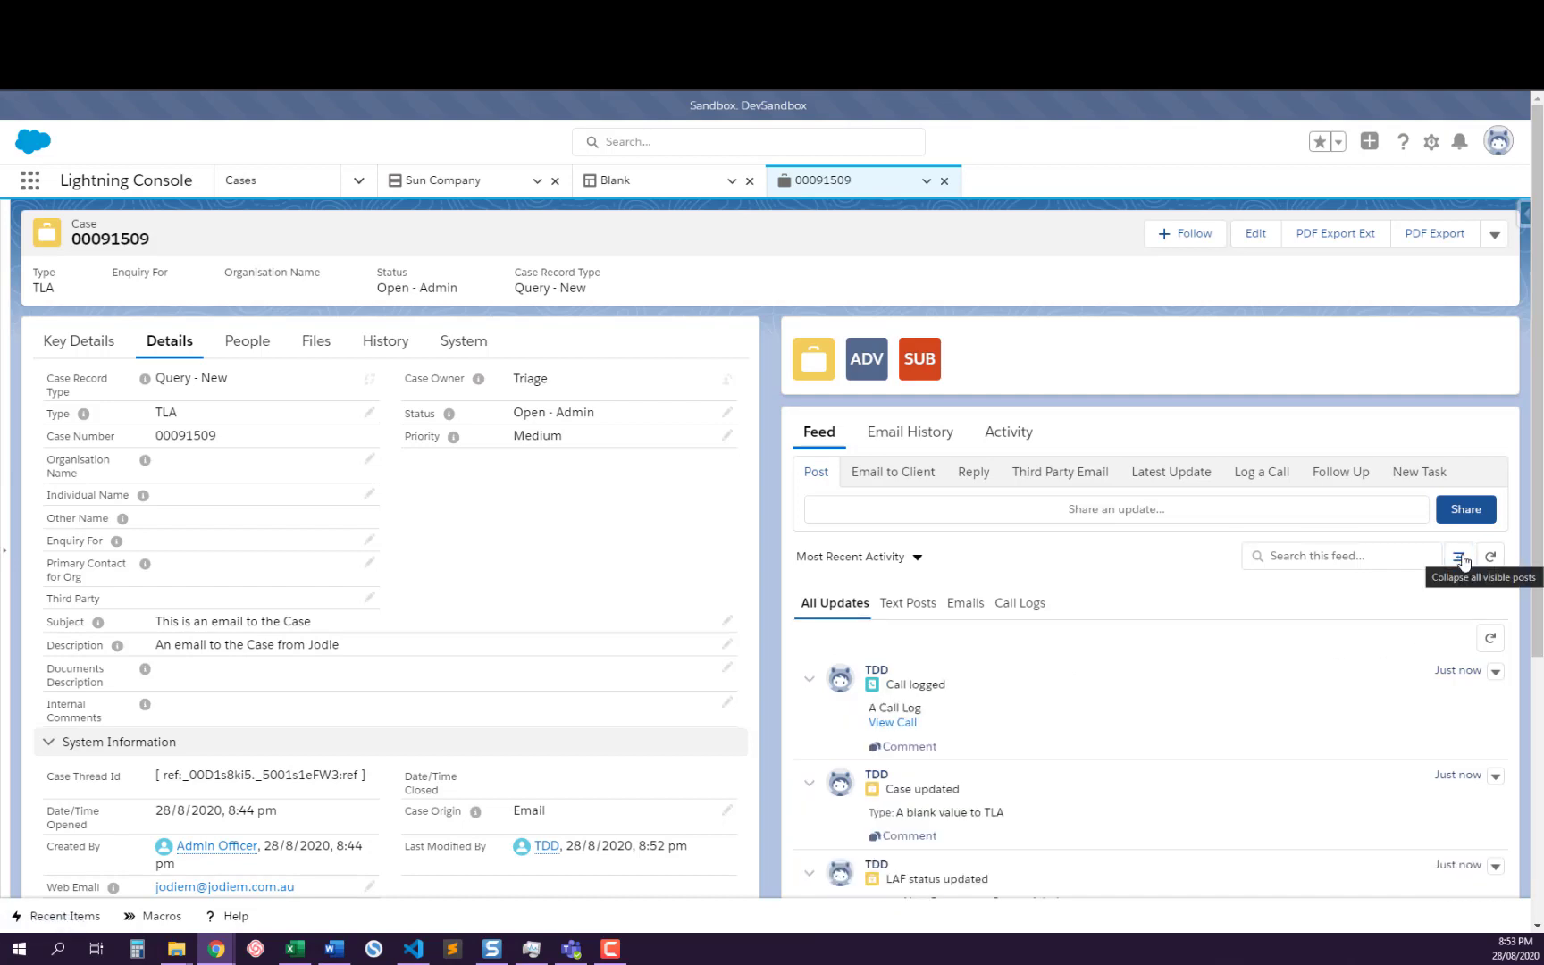
scroll(1366, 662, "down", 2)
scroll(1365, 662, "down", 4)
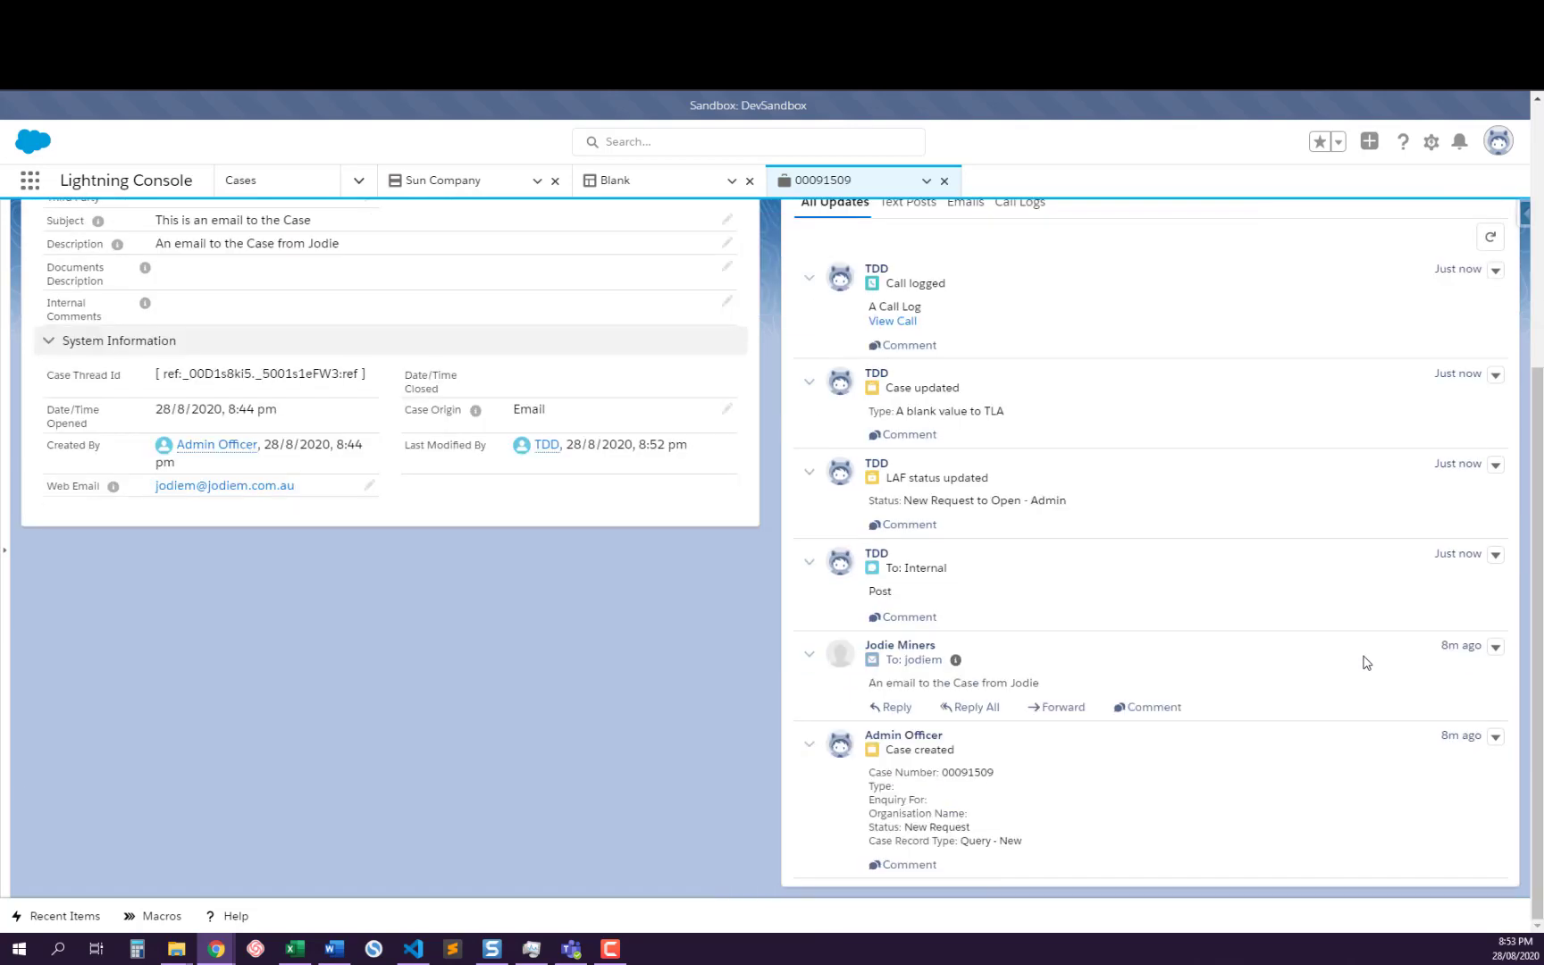
scroll(1364, 662, "up", 5)
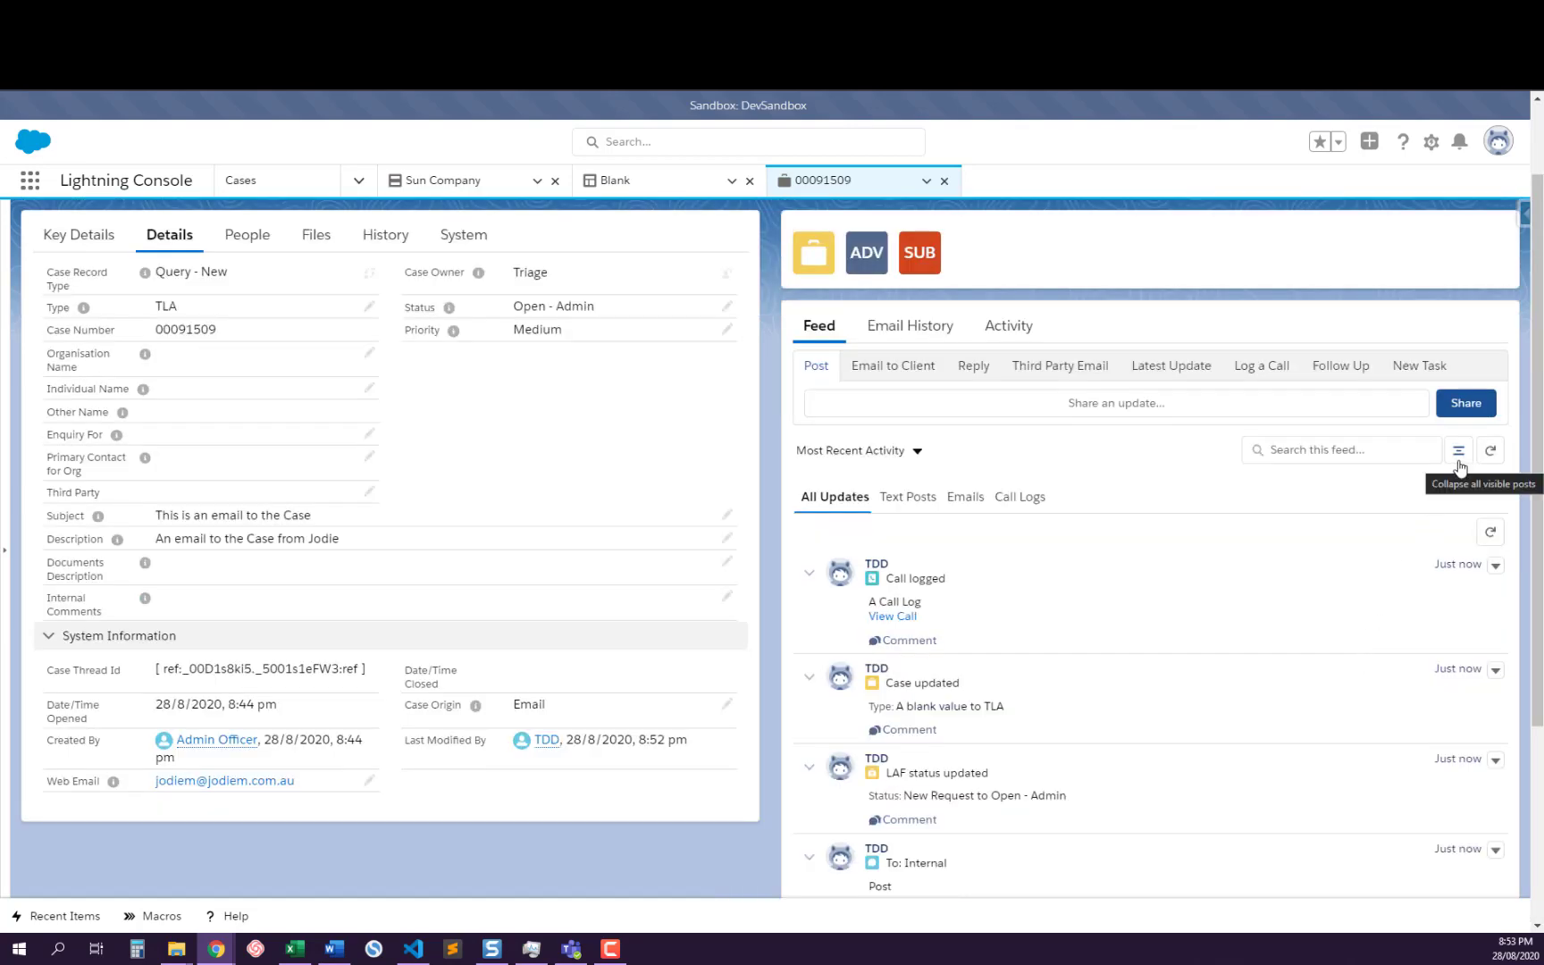
left_click(1458, 453)
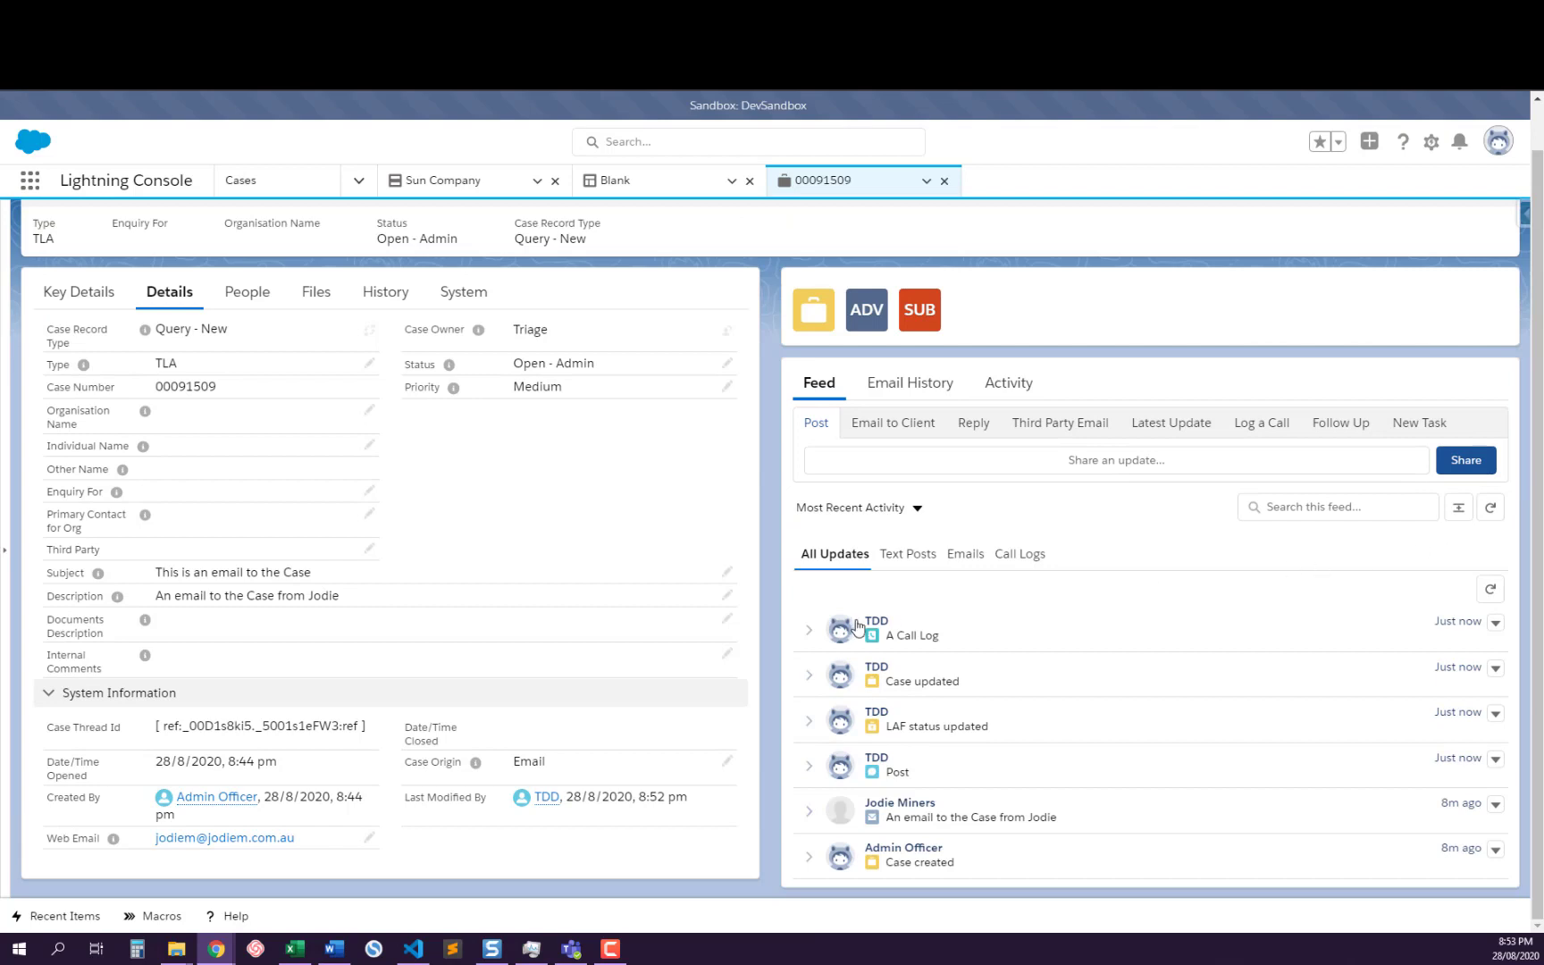
left_click(1458, 507)
left_click(1458, 506)
scroll(964, 310, "up", 1)
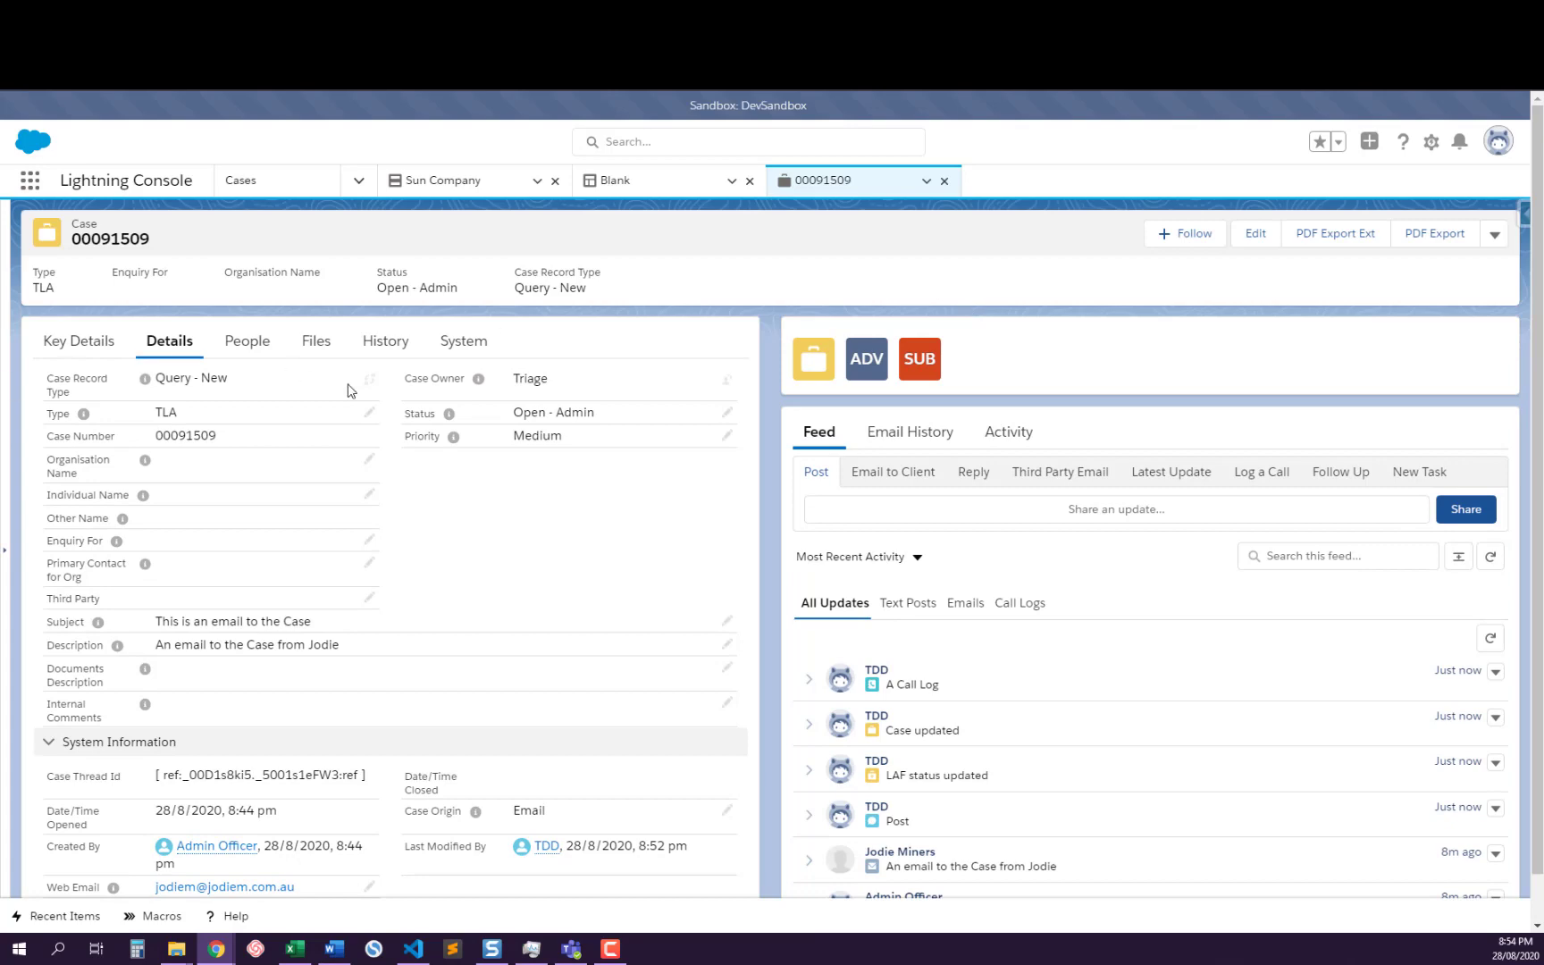
Switch to the GitHub page of the Indicators Lightning Web Component, read through its README, and return to the case
key("alt+Tab")
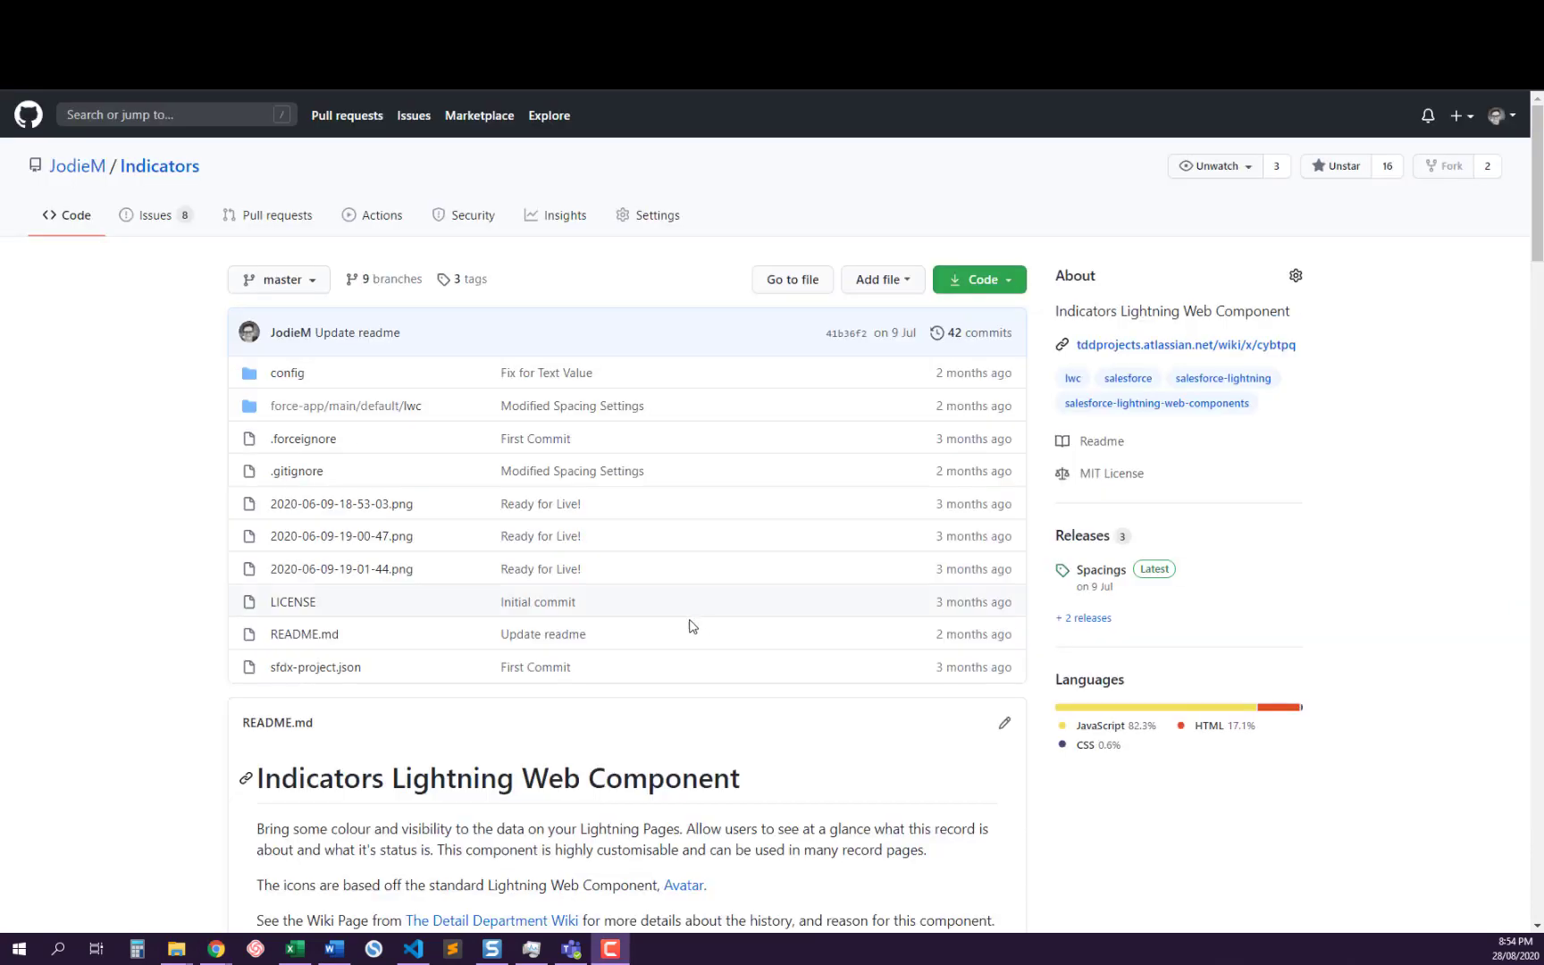
scroll(663, 640, "down", 3)
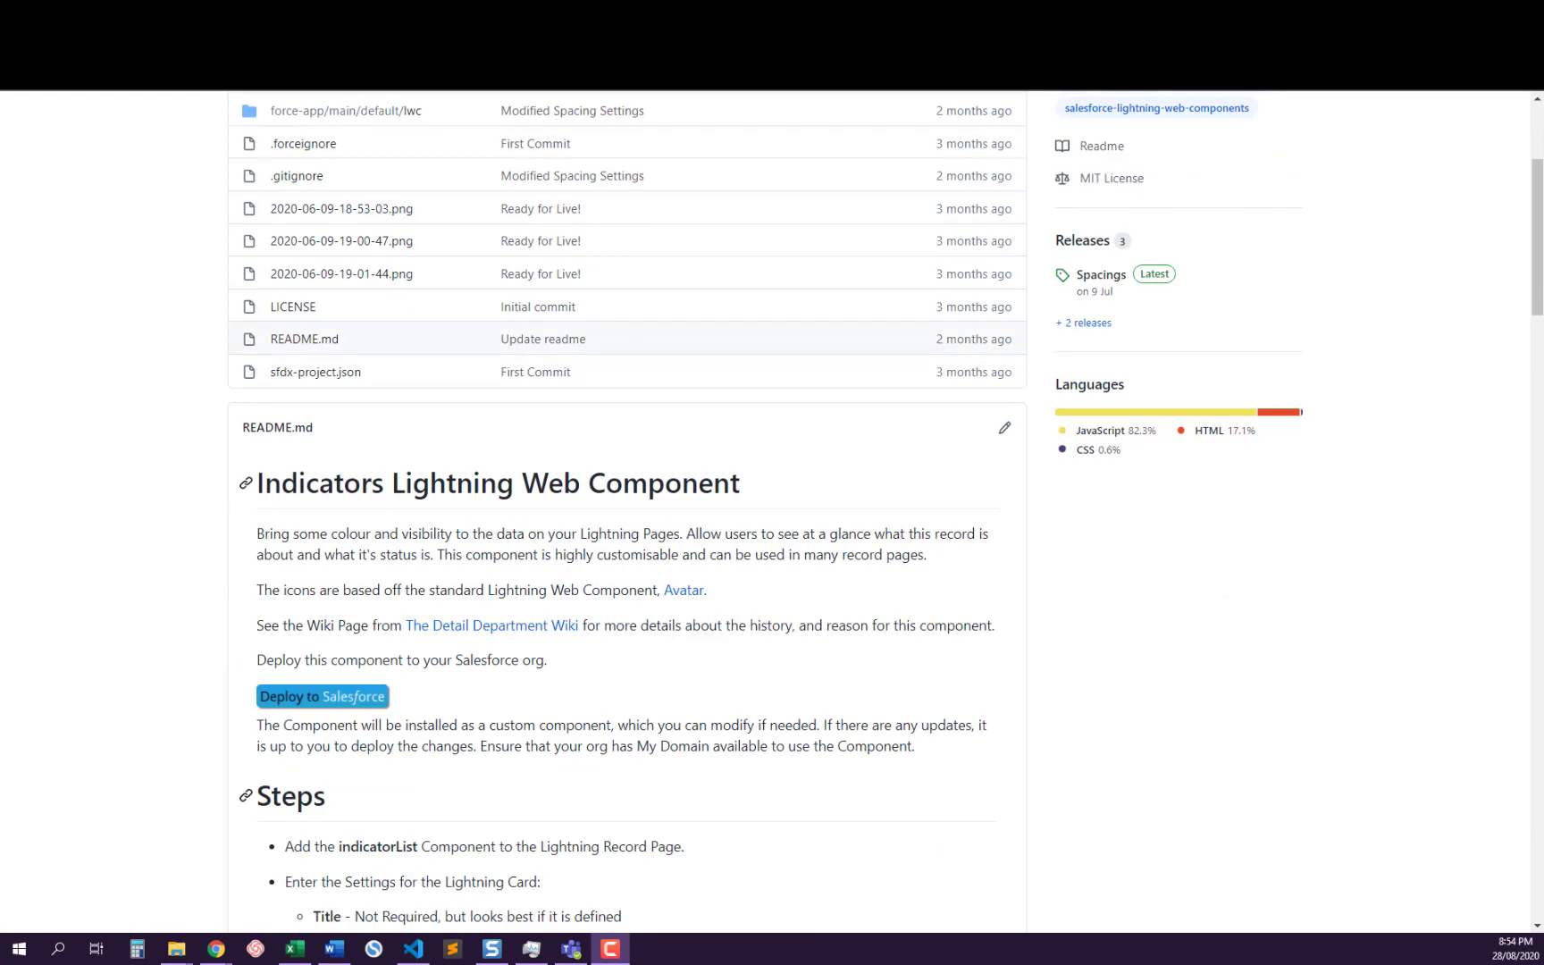
scroll(467, 586, "down", 20)
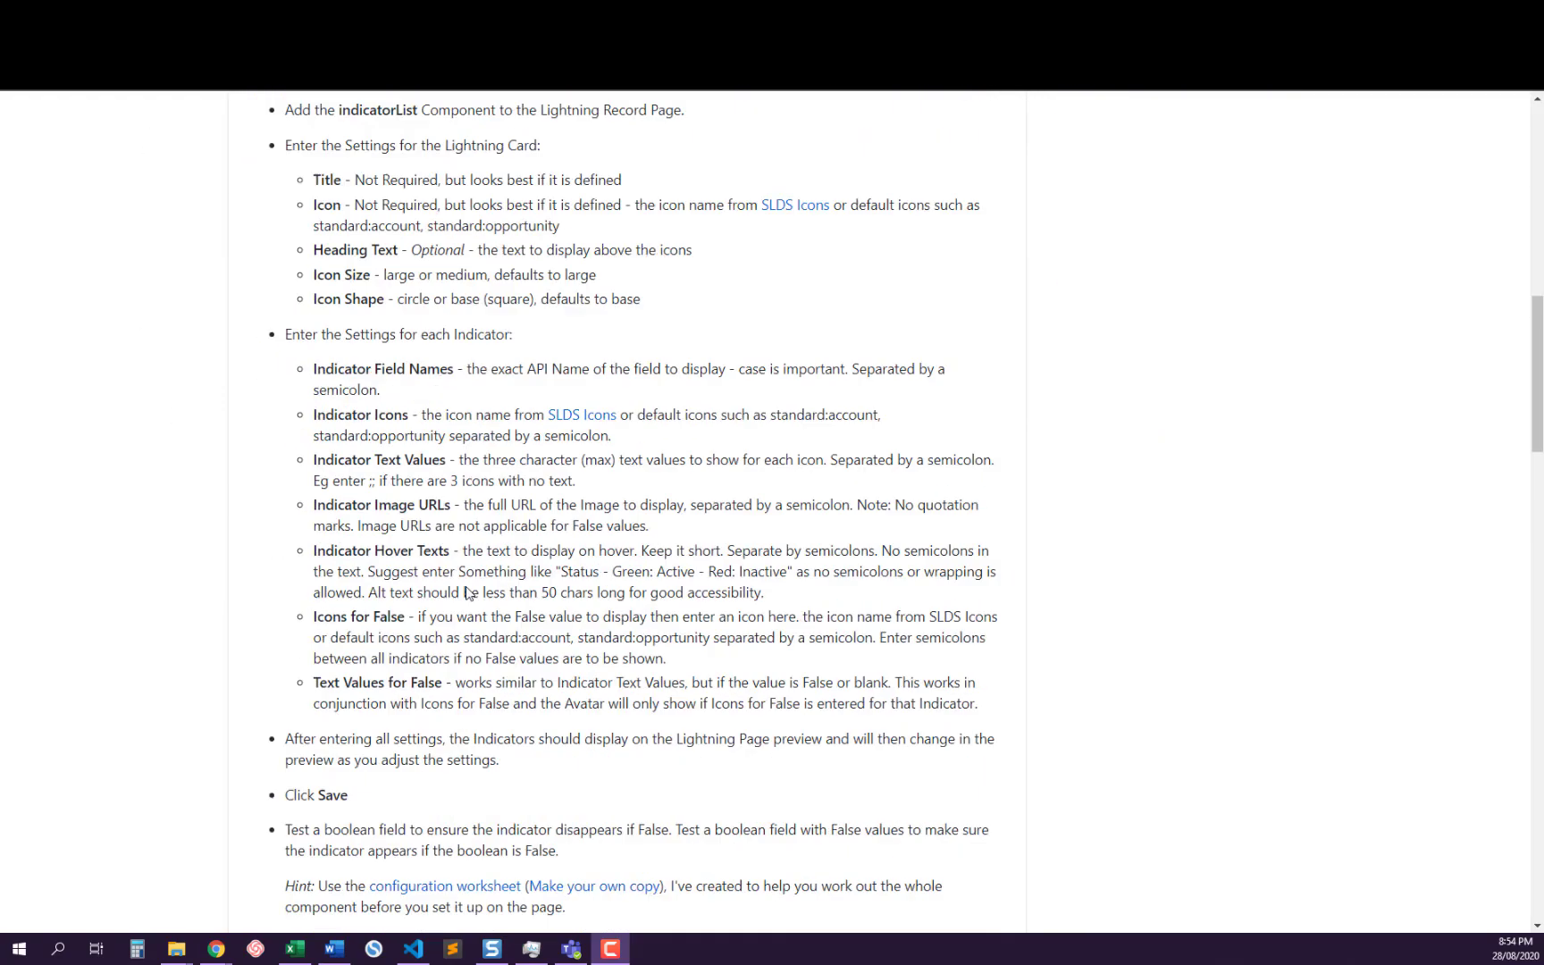
scroll(408, 768, "down", 3)
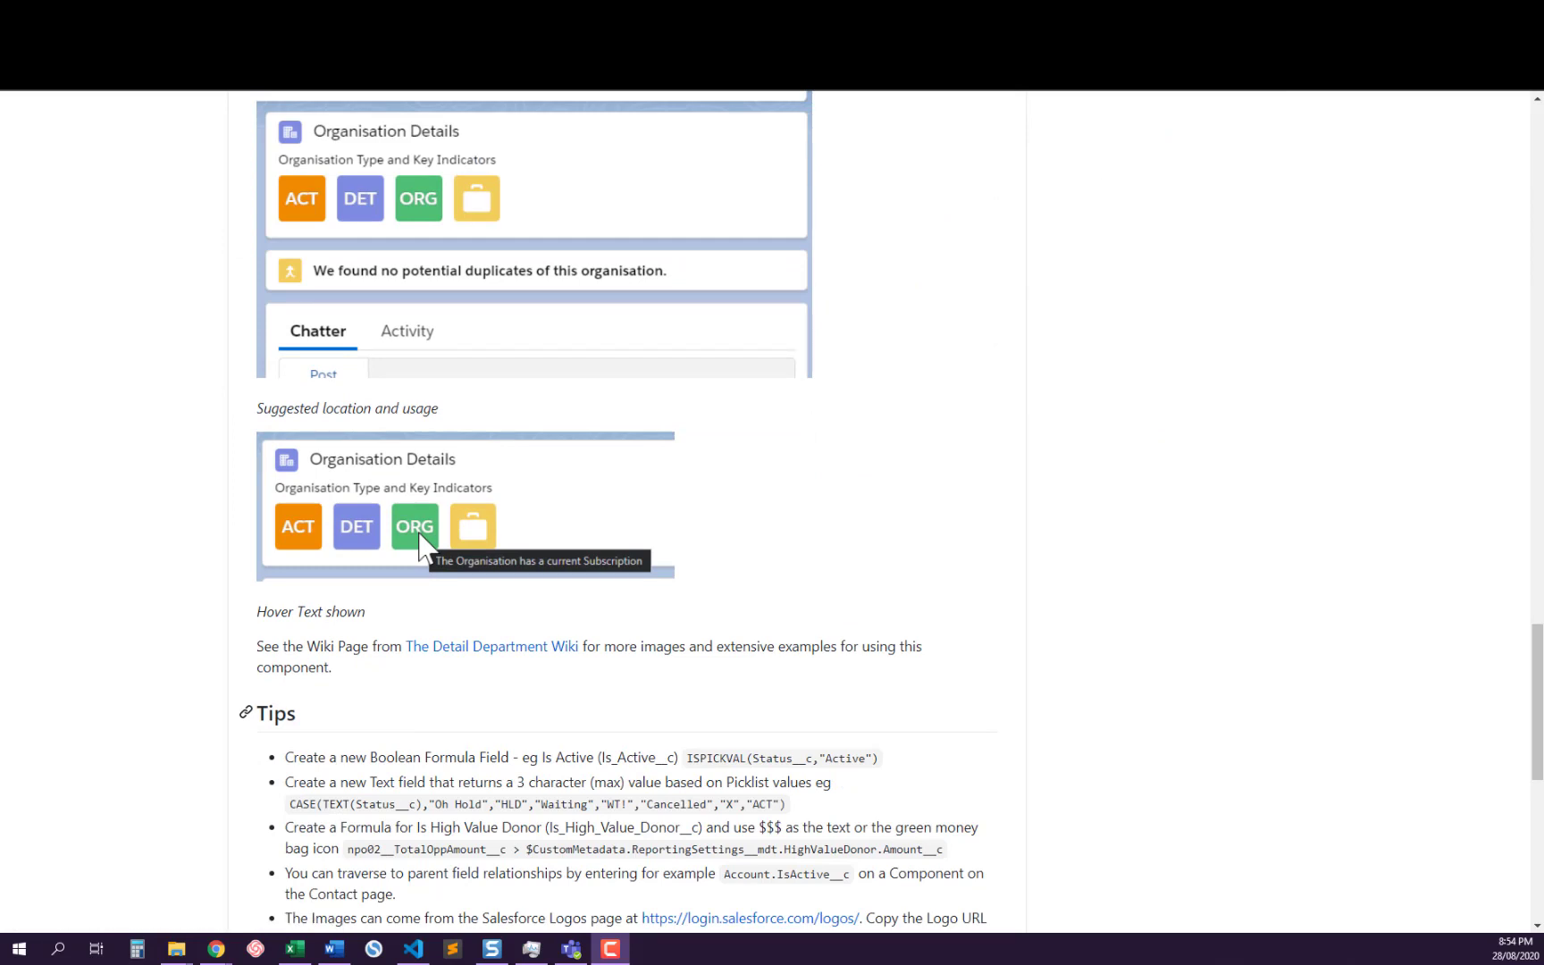
key("alt+Tab")
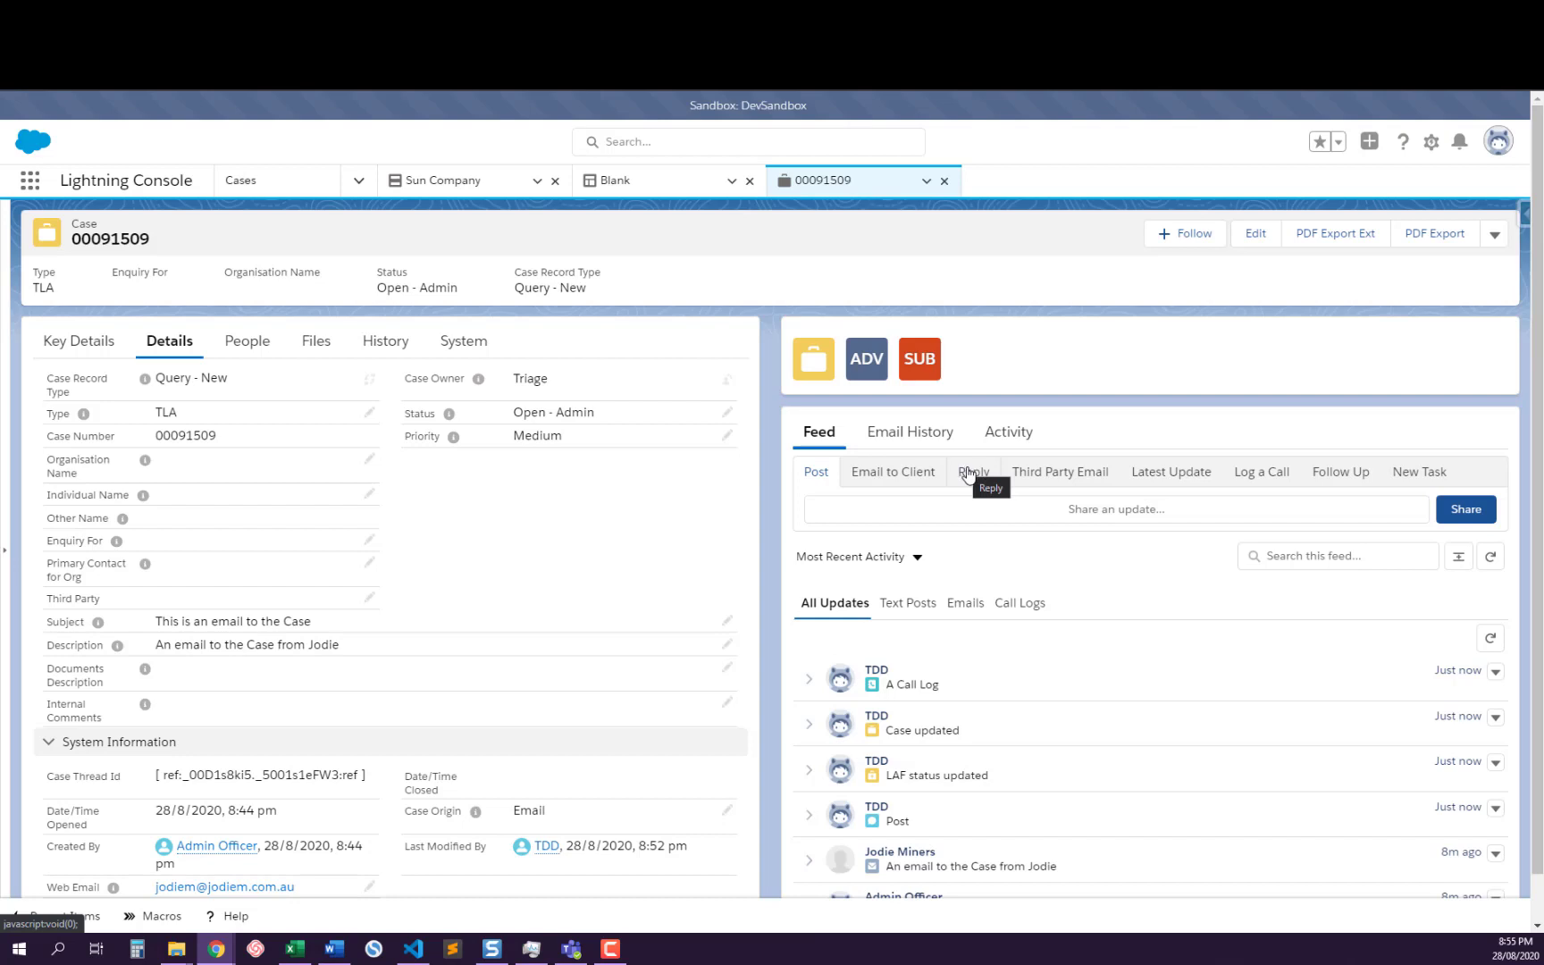
Filter the case feed to Emails and expand the received email post
scroll(983, 639, "down", 1)
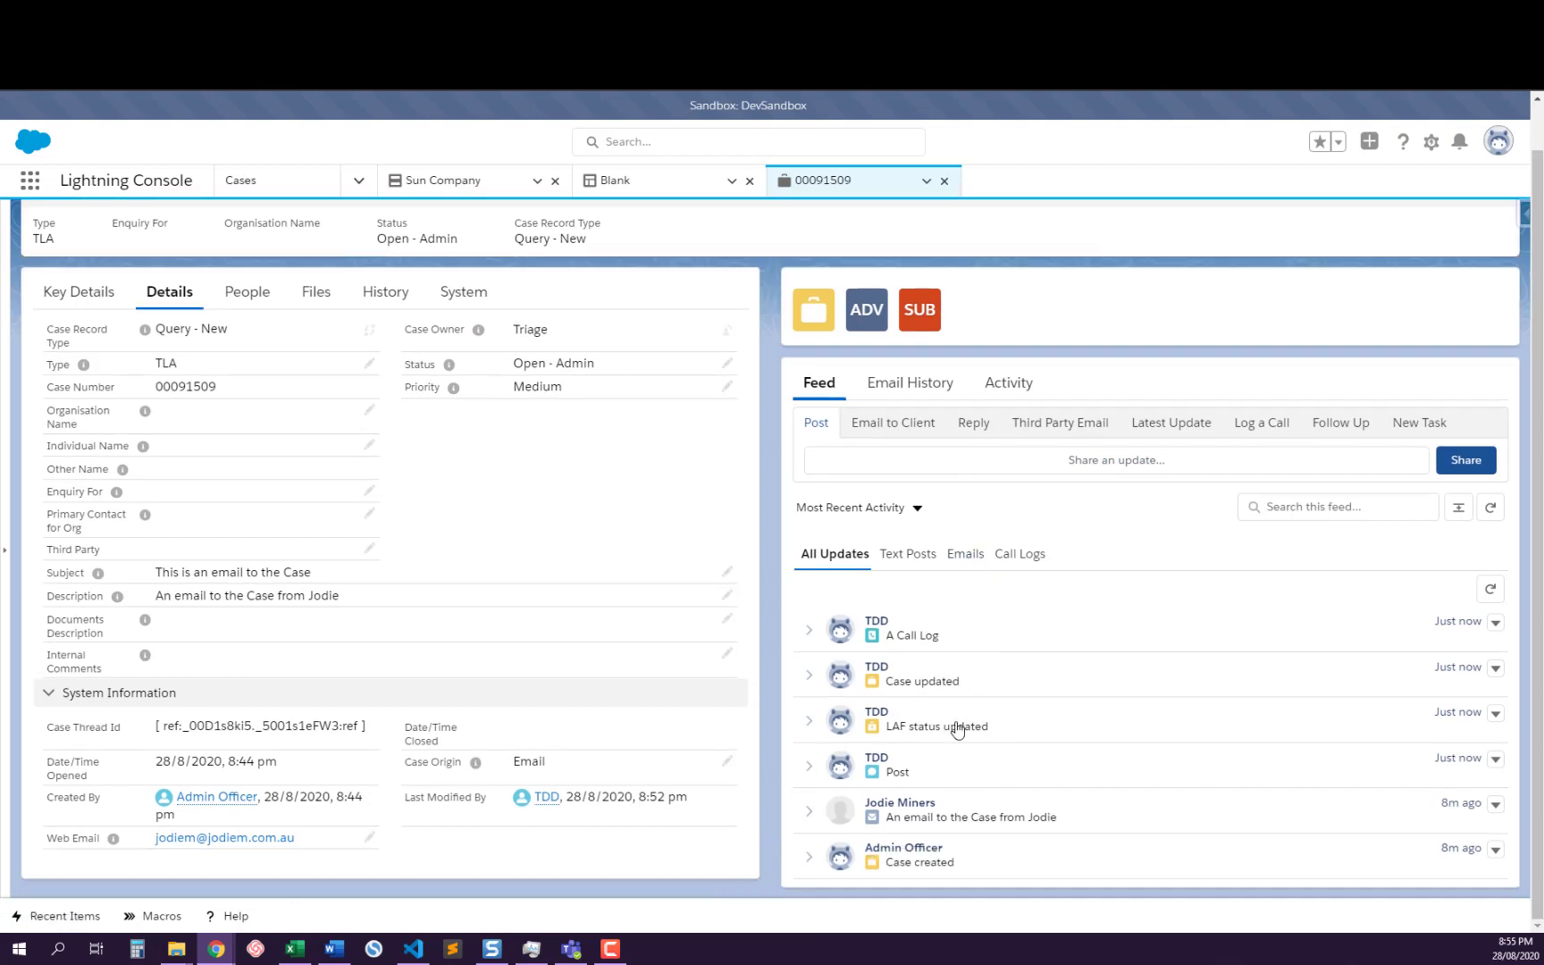
left_click(967, 555)
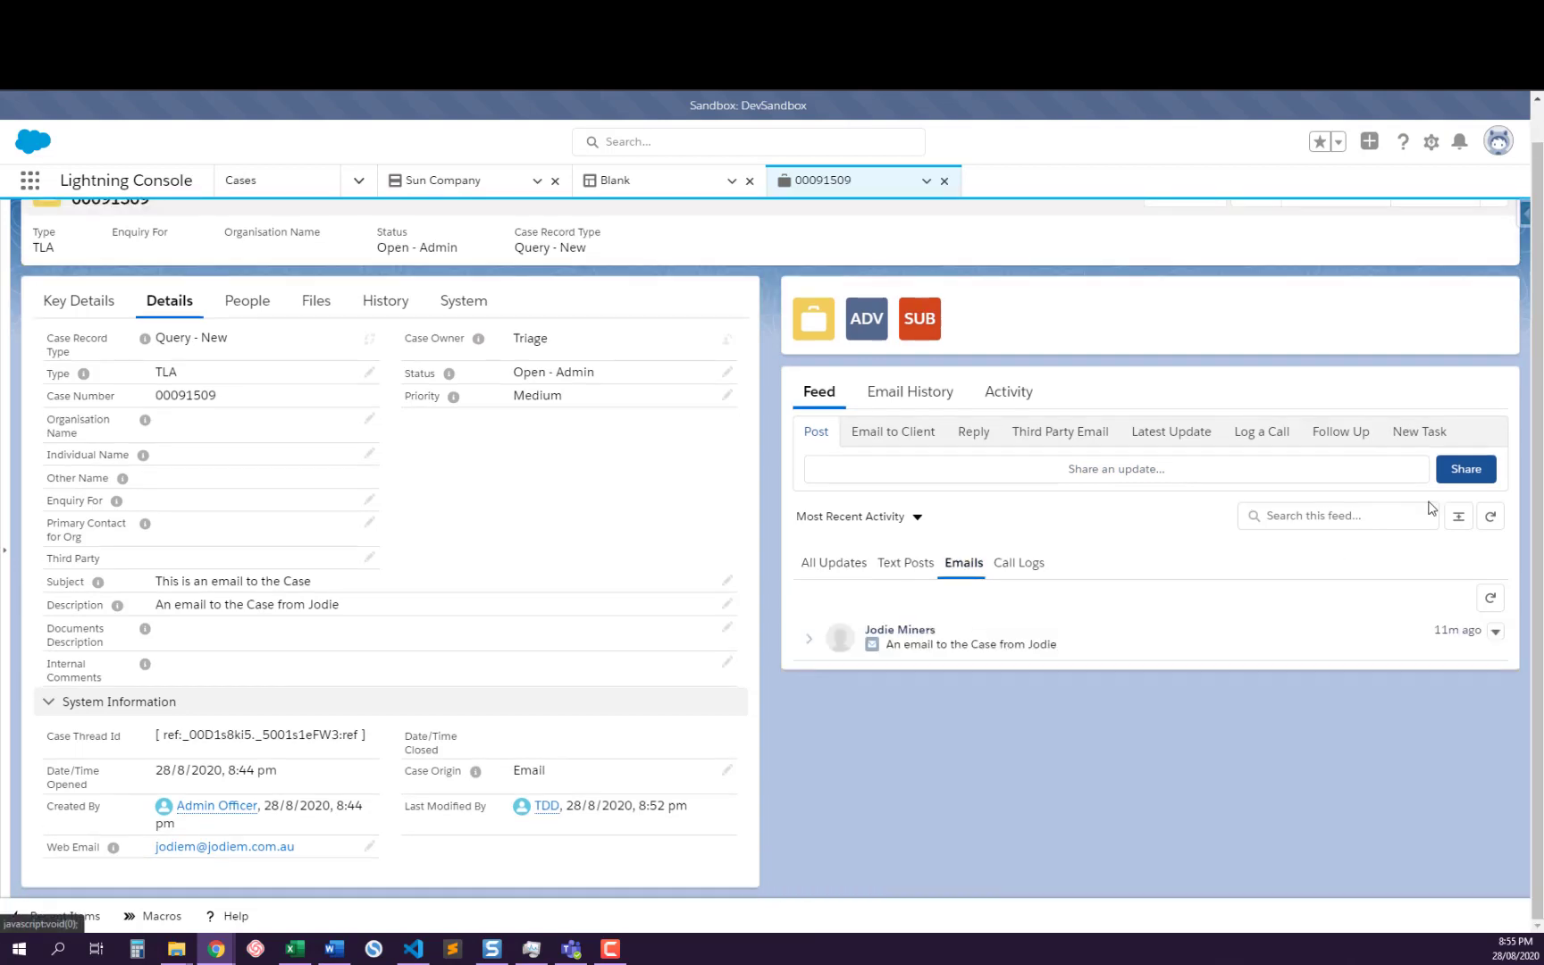
left_click(1265, 655)
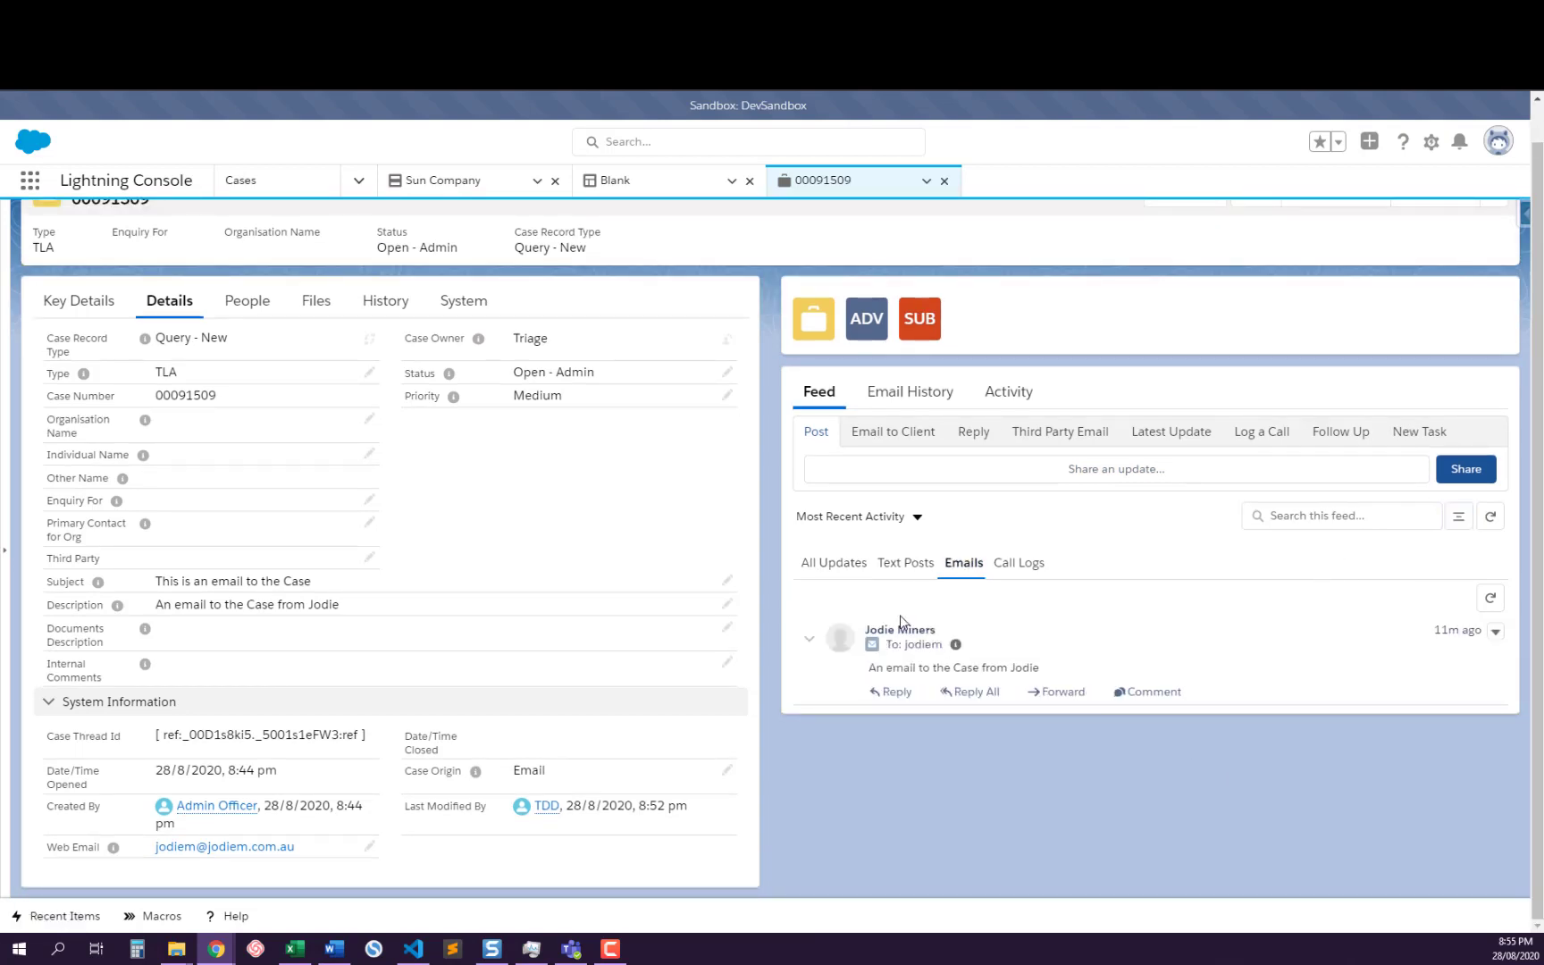
Start a reply from the case feed and review its prefilled sender, recipient, subject, template body and quoted original message
left_click(973, 433)
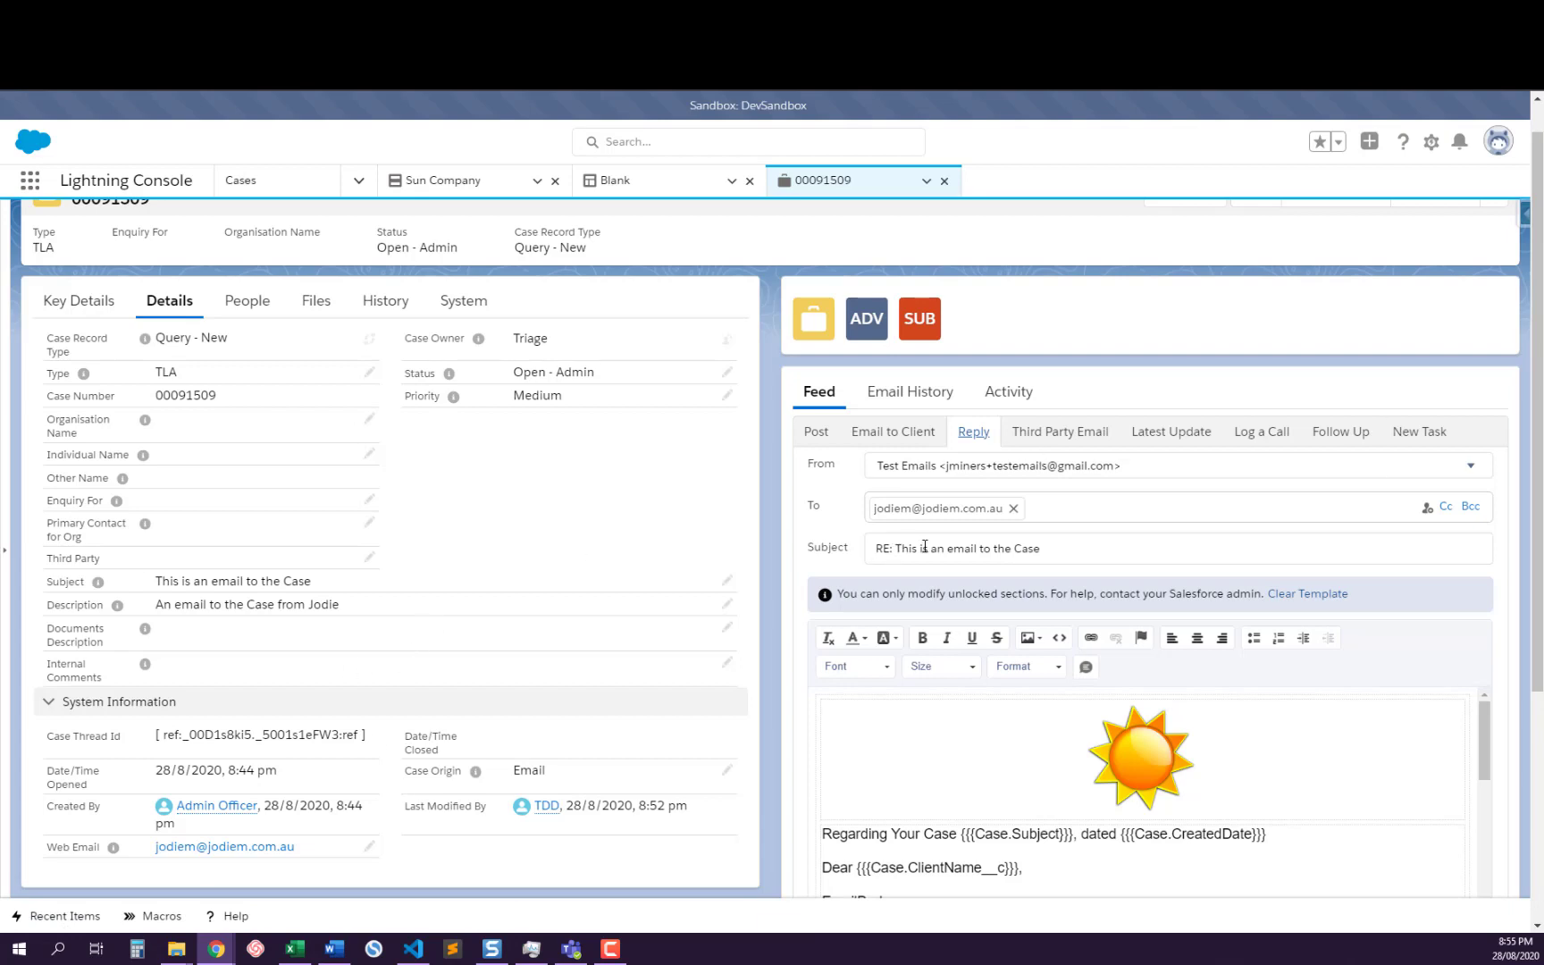
scroll(1068, 765, "down", 2)
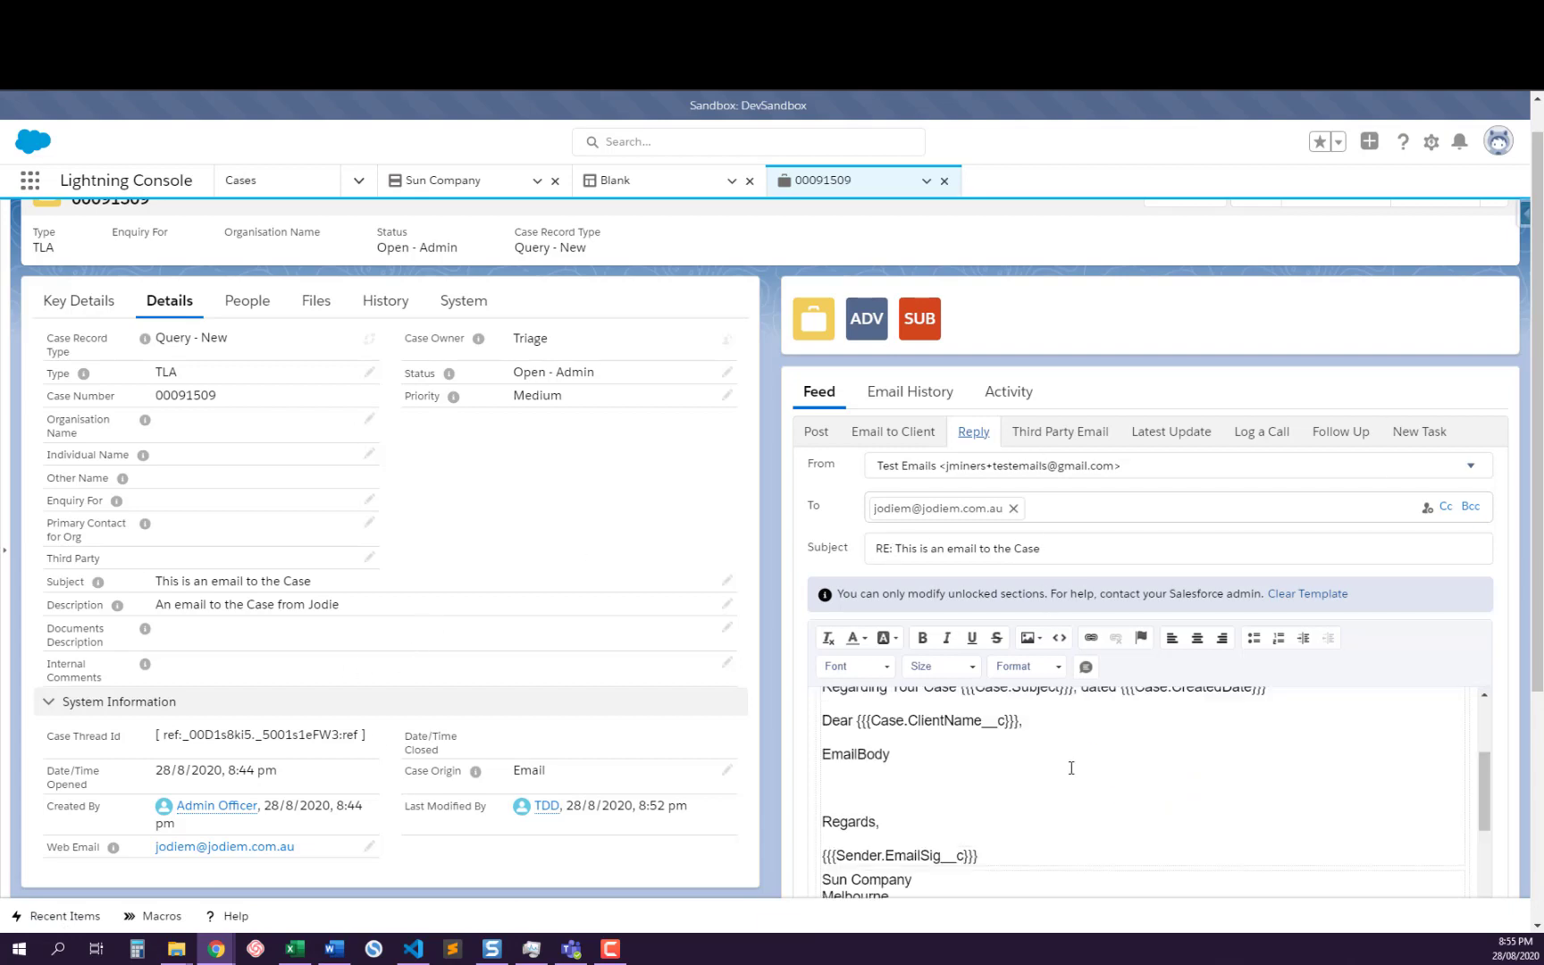
scroll(1069, 765, "down", 2)
scroll(1066, 764, "up", 2)
scroll(1066, 764, "down", 3)
scroll(980, 817, "down", 3)
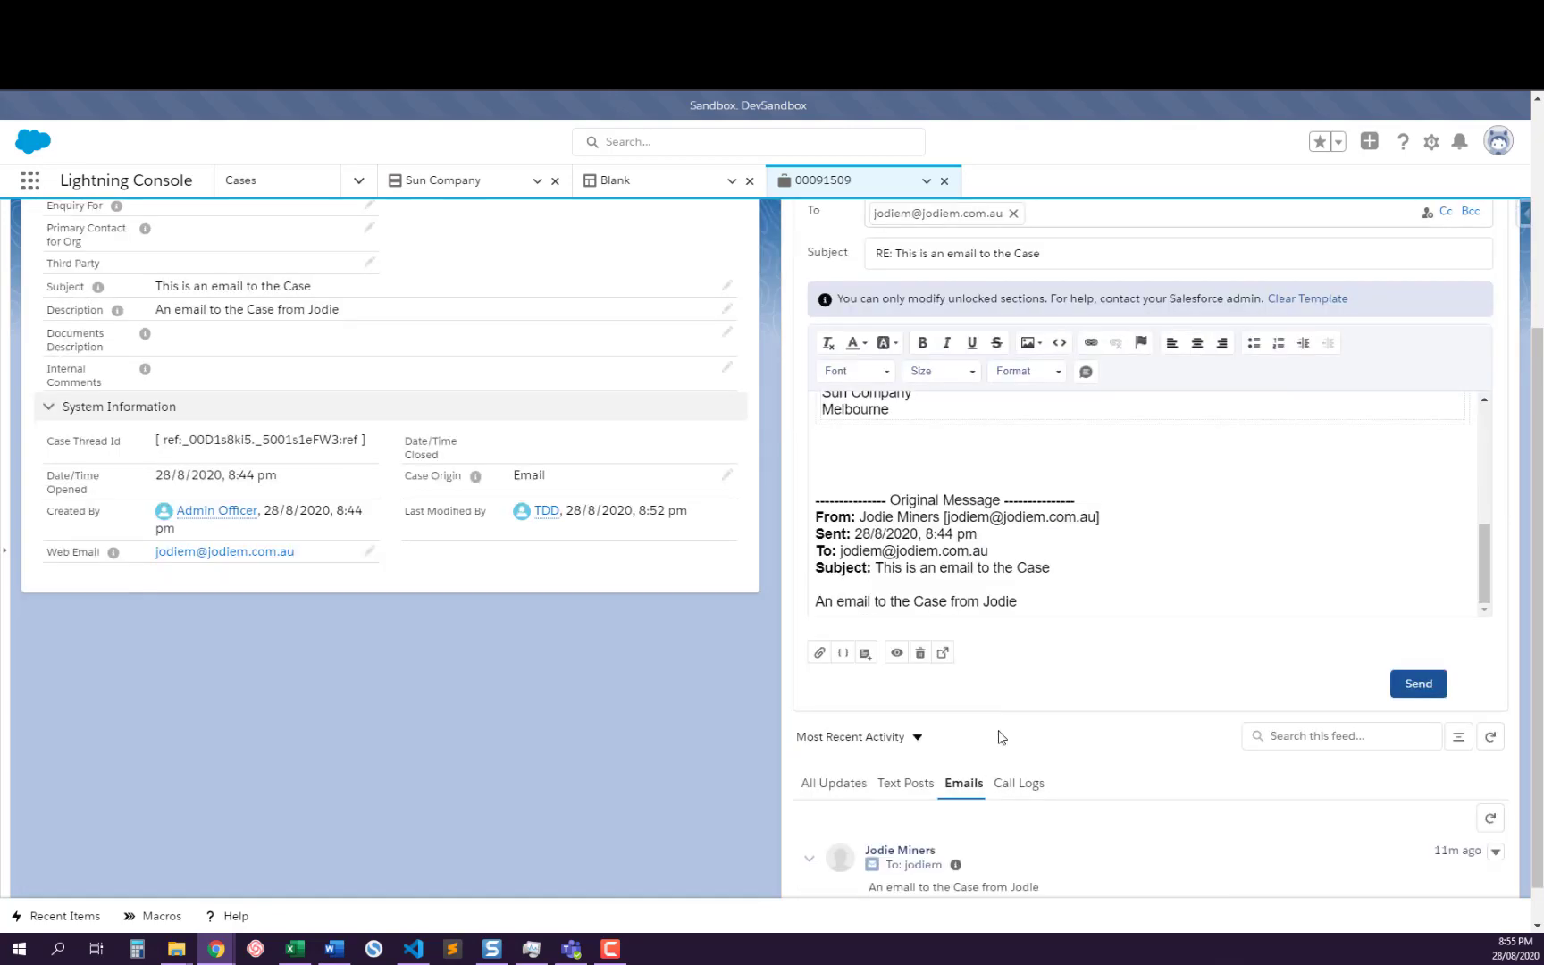
scroll(1057, 626, "up", 4)
scroll(1070, 759, "up", 3)
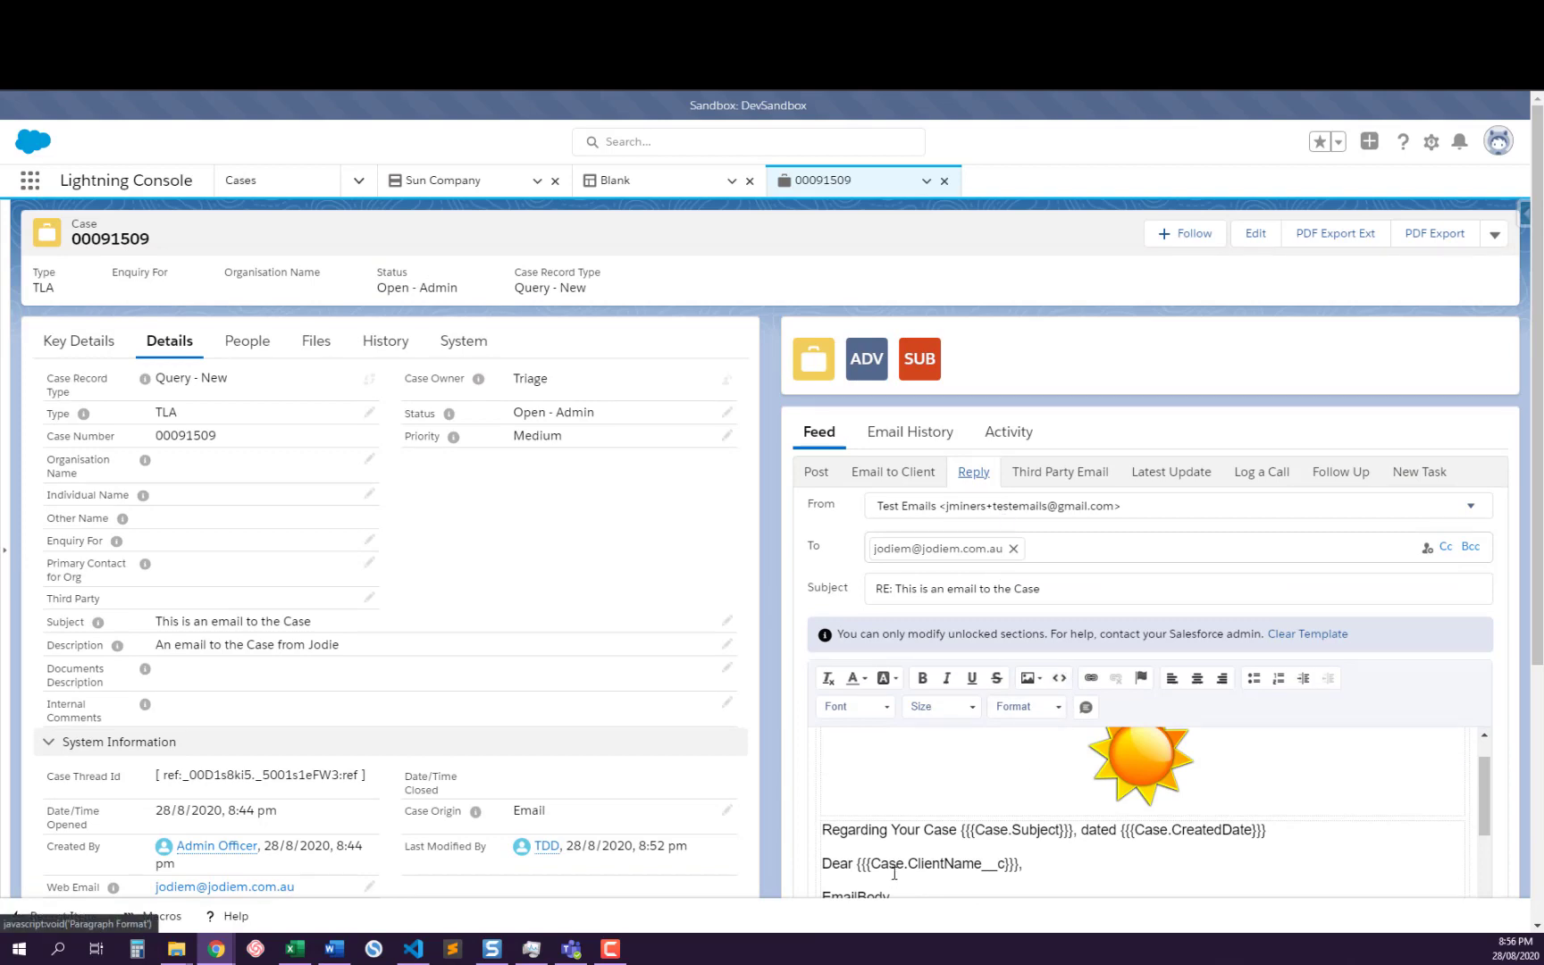
scroll(999, 809, "down", 4)
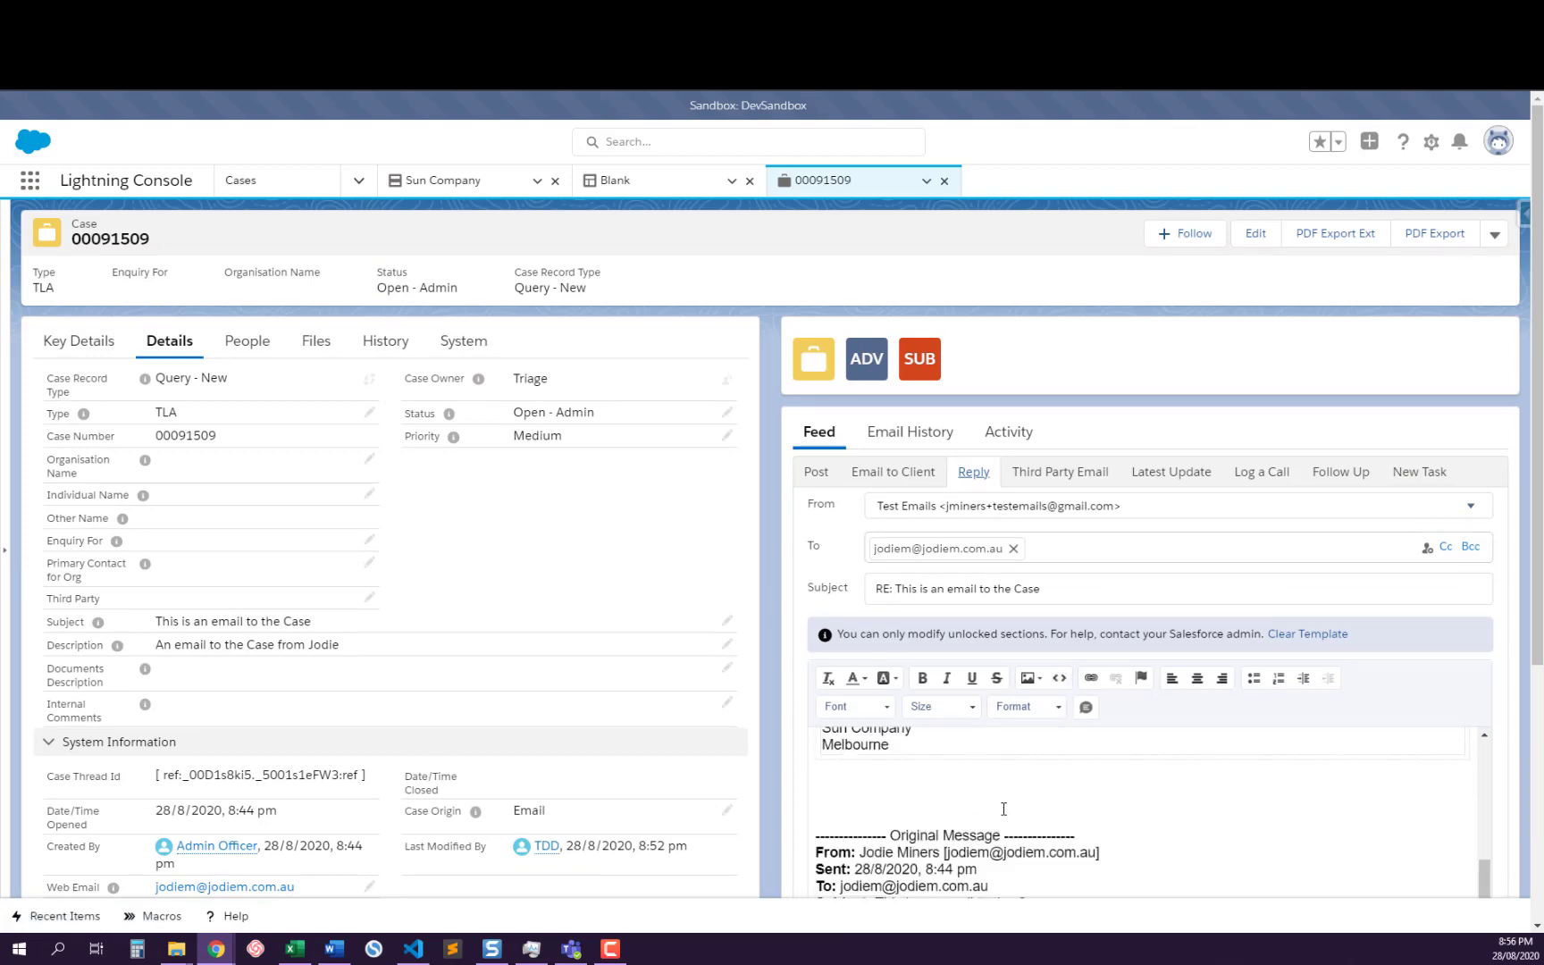
Place the cursor between the letterhead footer and the original message in the reply, and compare that area with the template section above
left_click(877, 793)
scroll(1026, 785, "down", 3)
scroll(1074, 564, "up", 2)
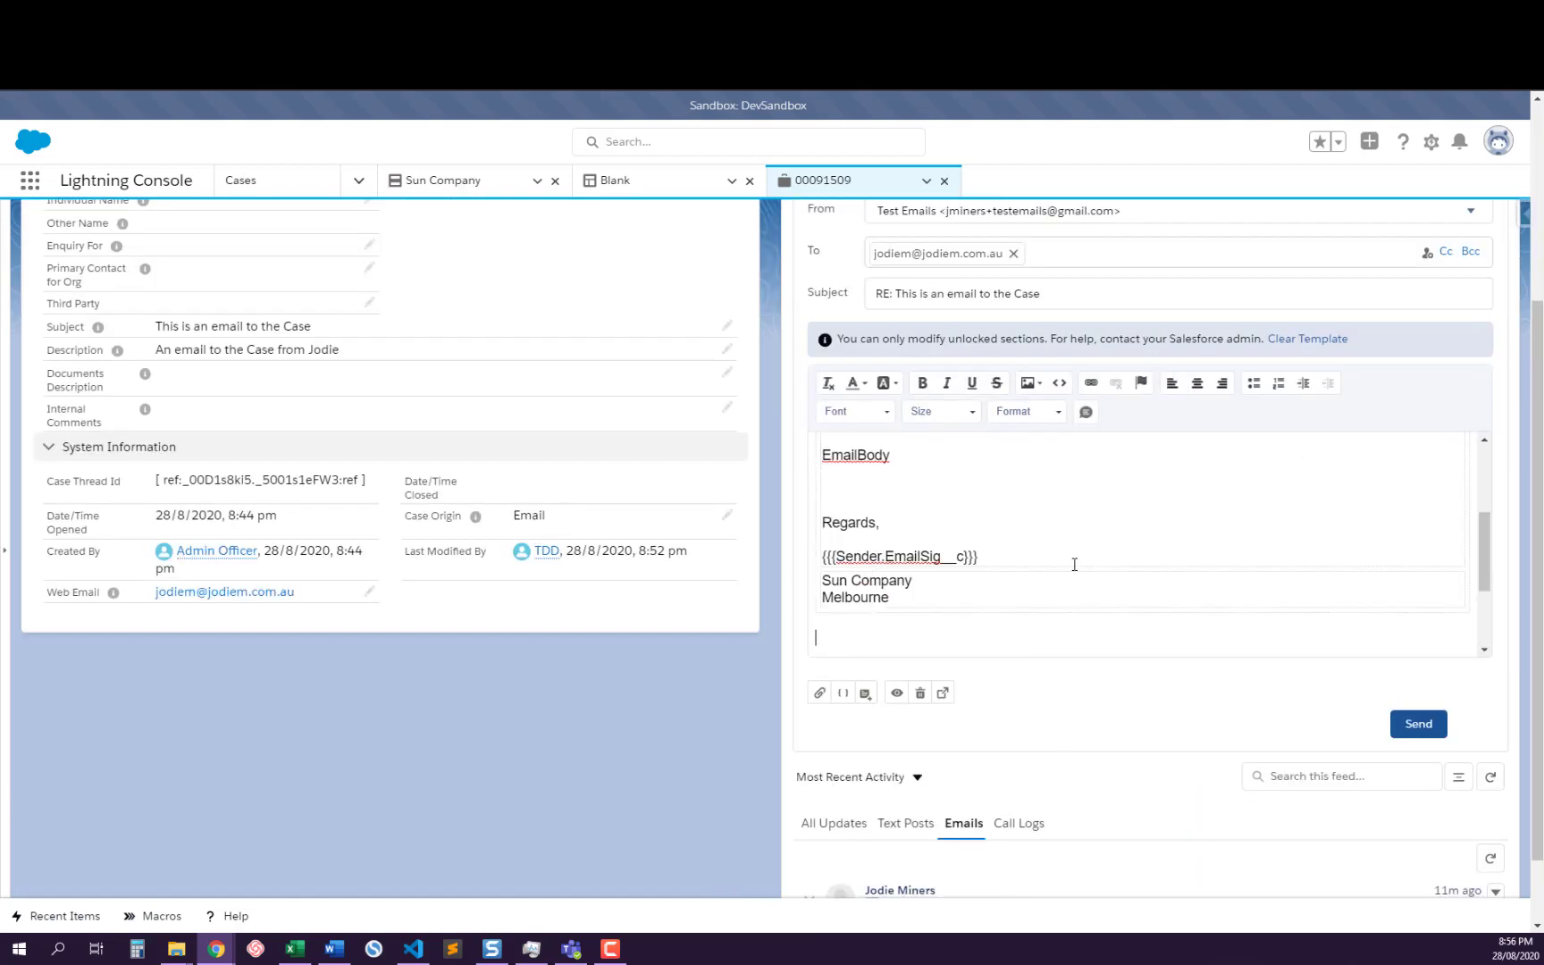
scroll(1074, 564, "down", 2)
scroll(1045, 610, "up", 2)
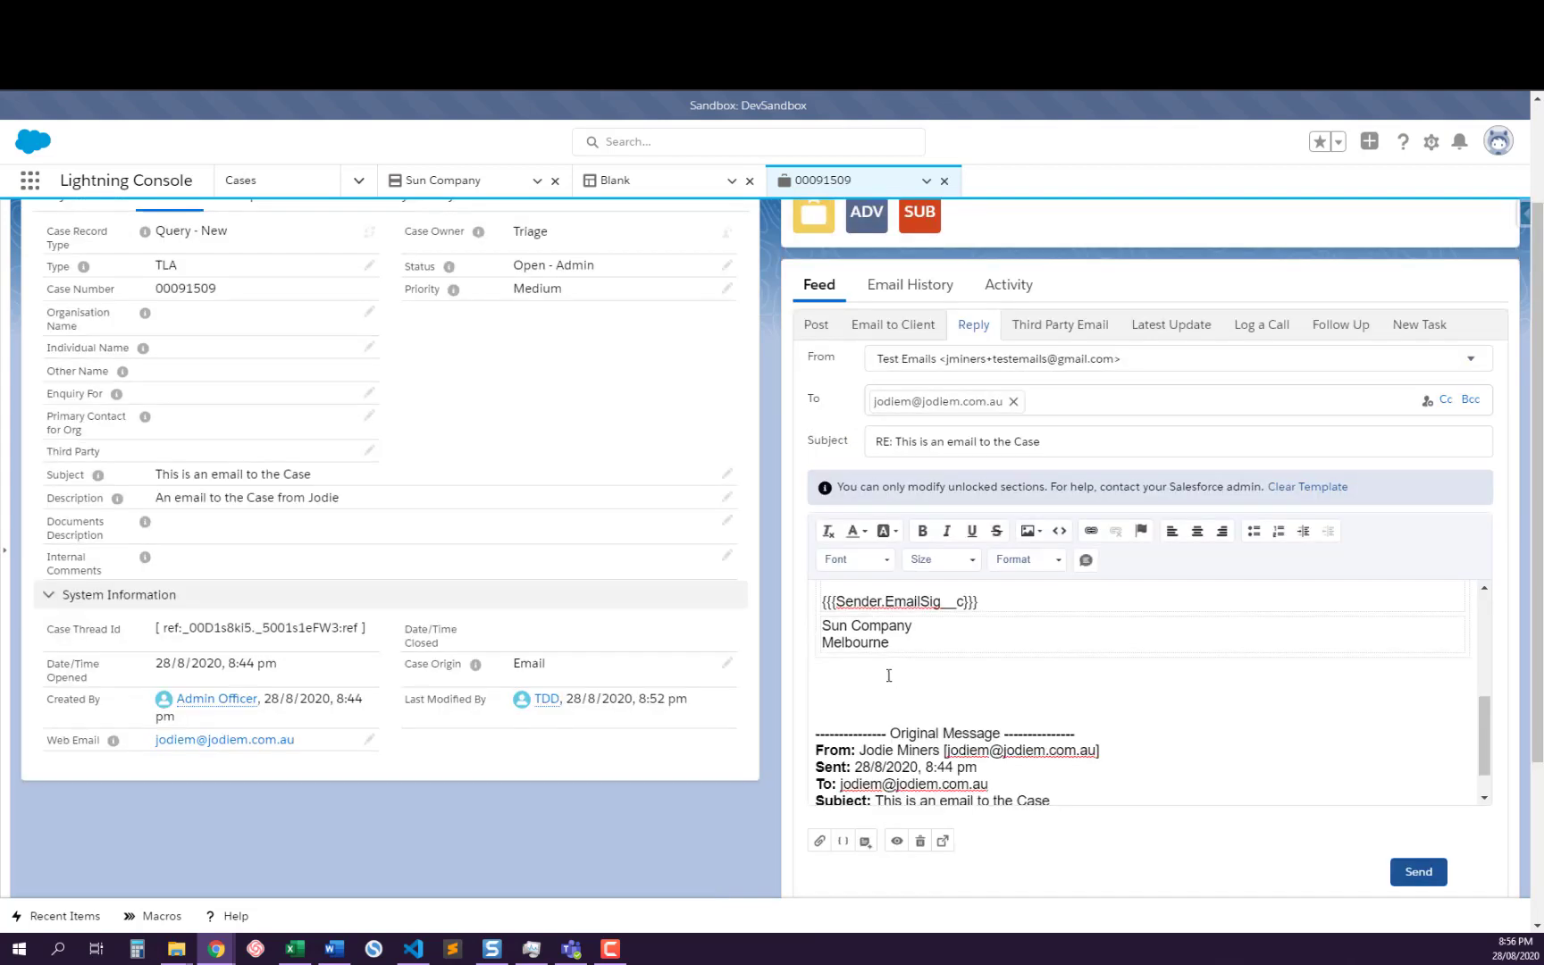
scroll(942, 651, "up", 5)
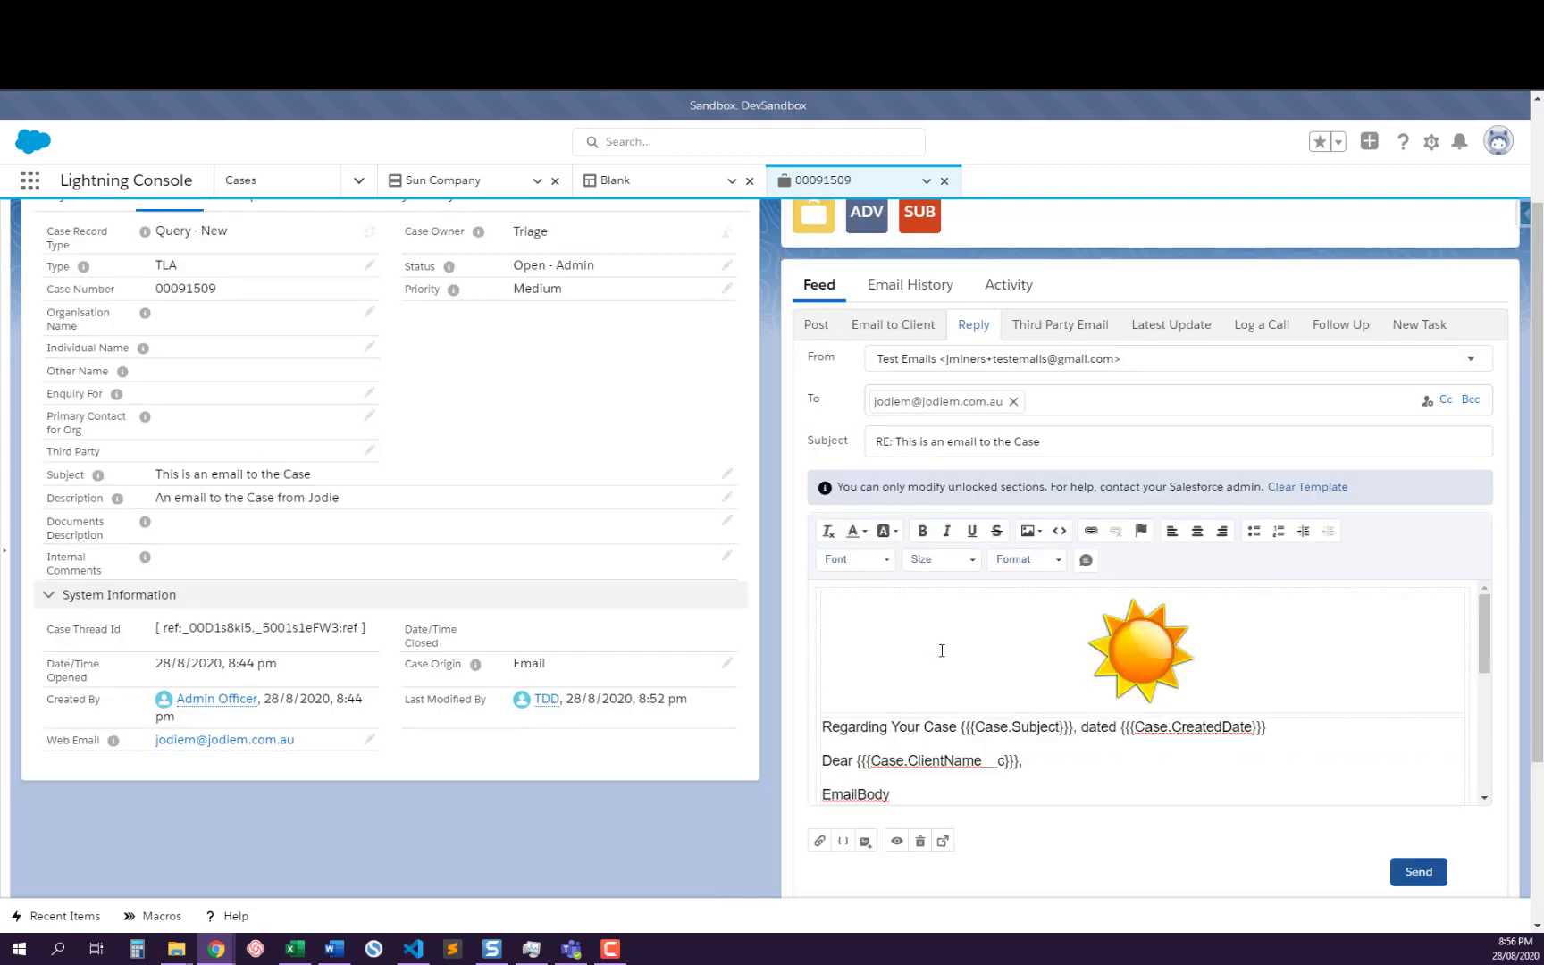
scroll(969, 704, "down", 5)
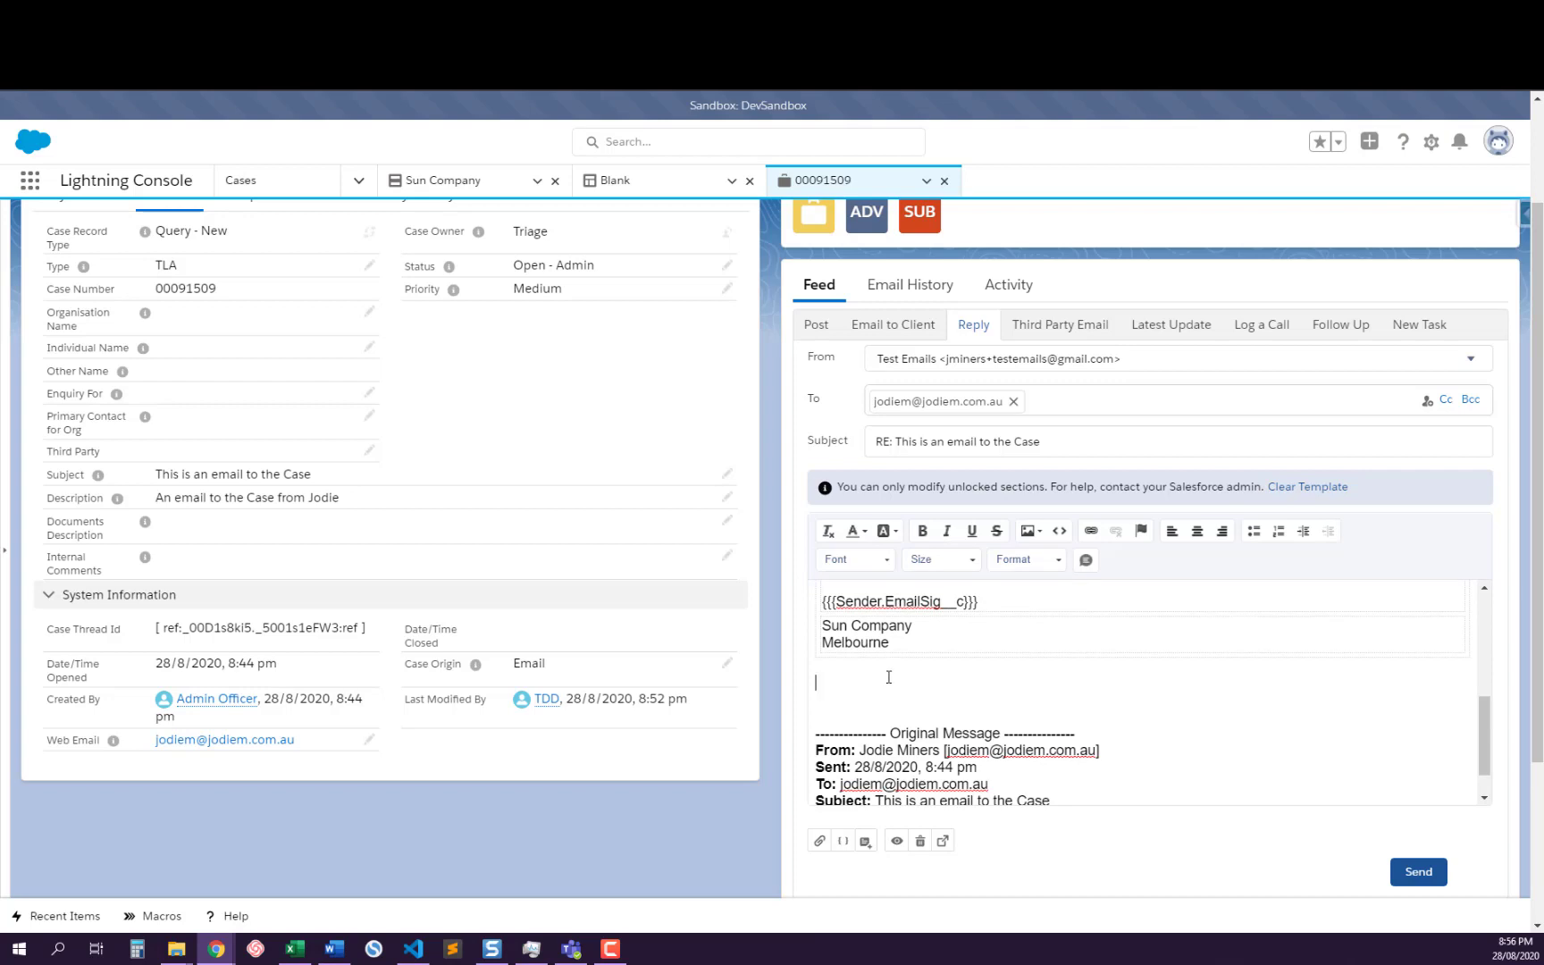
scroll(889, 678, "up", 2)
scroll(890, 677, "up", 3)
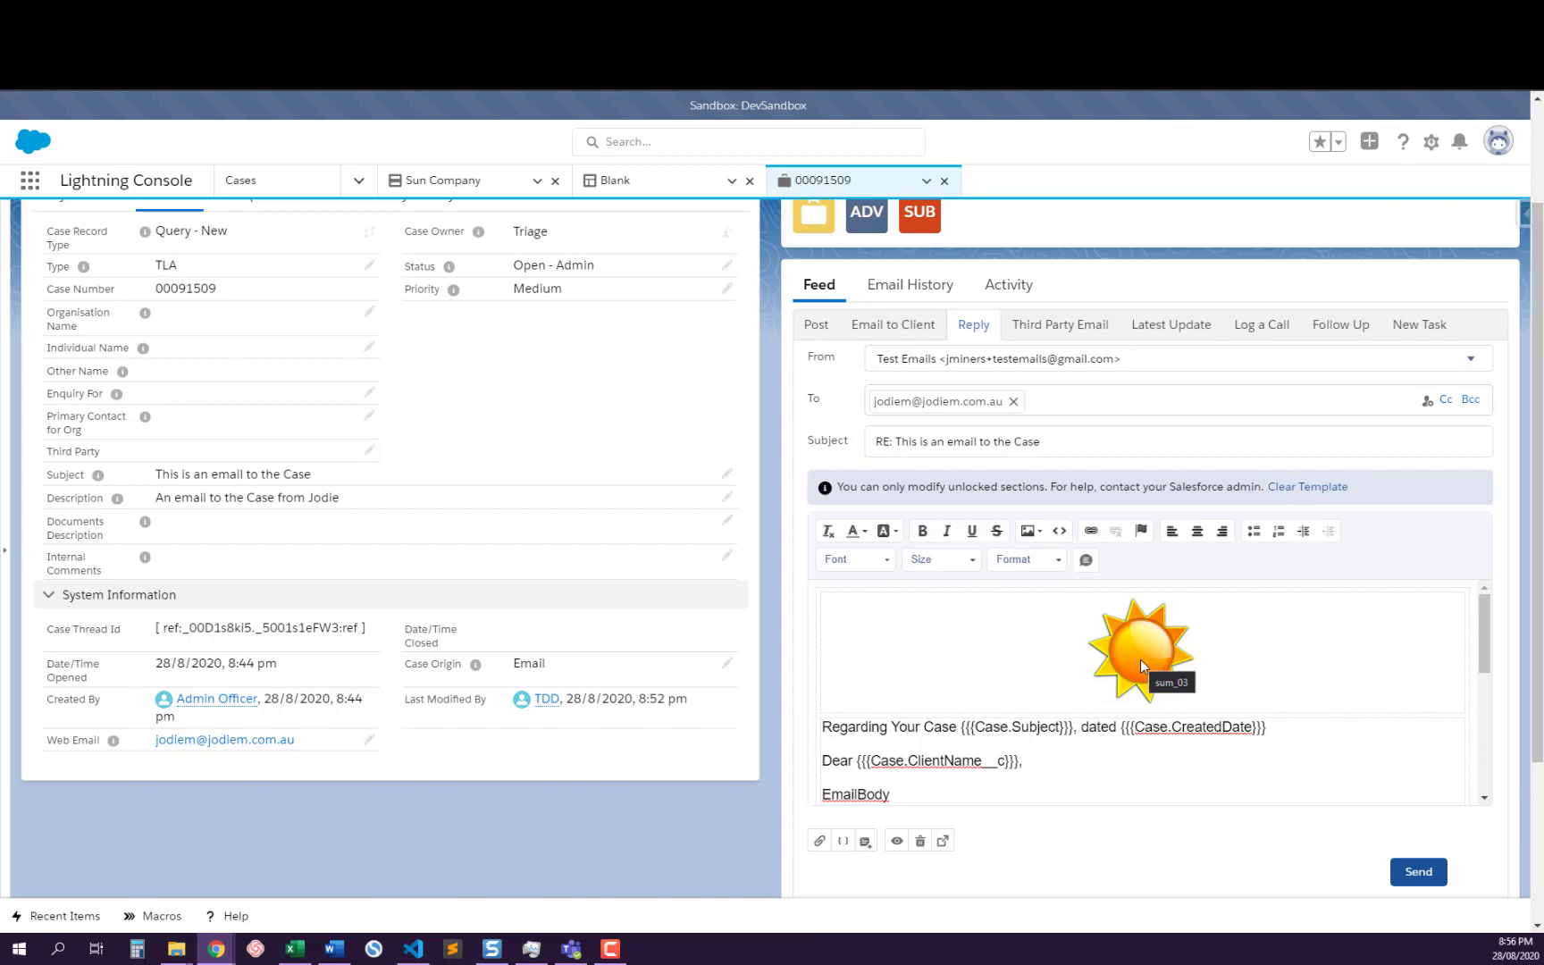
Check the Sun Company letterhead's header and footer, and examine the Blank email template's EmailBody placeholder and {{{Sender.EmailSig__c}}} merge field
left_click(461, 181)
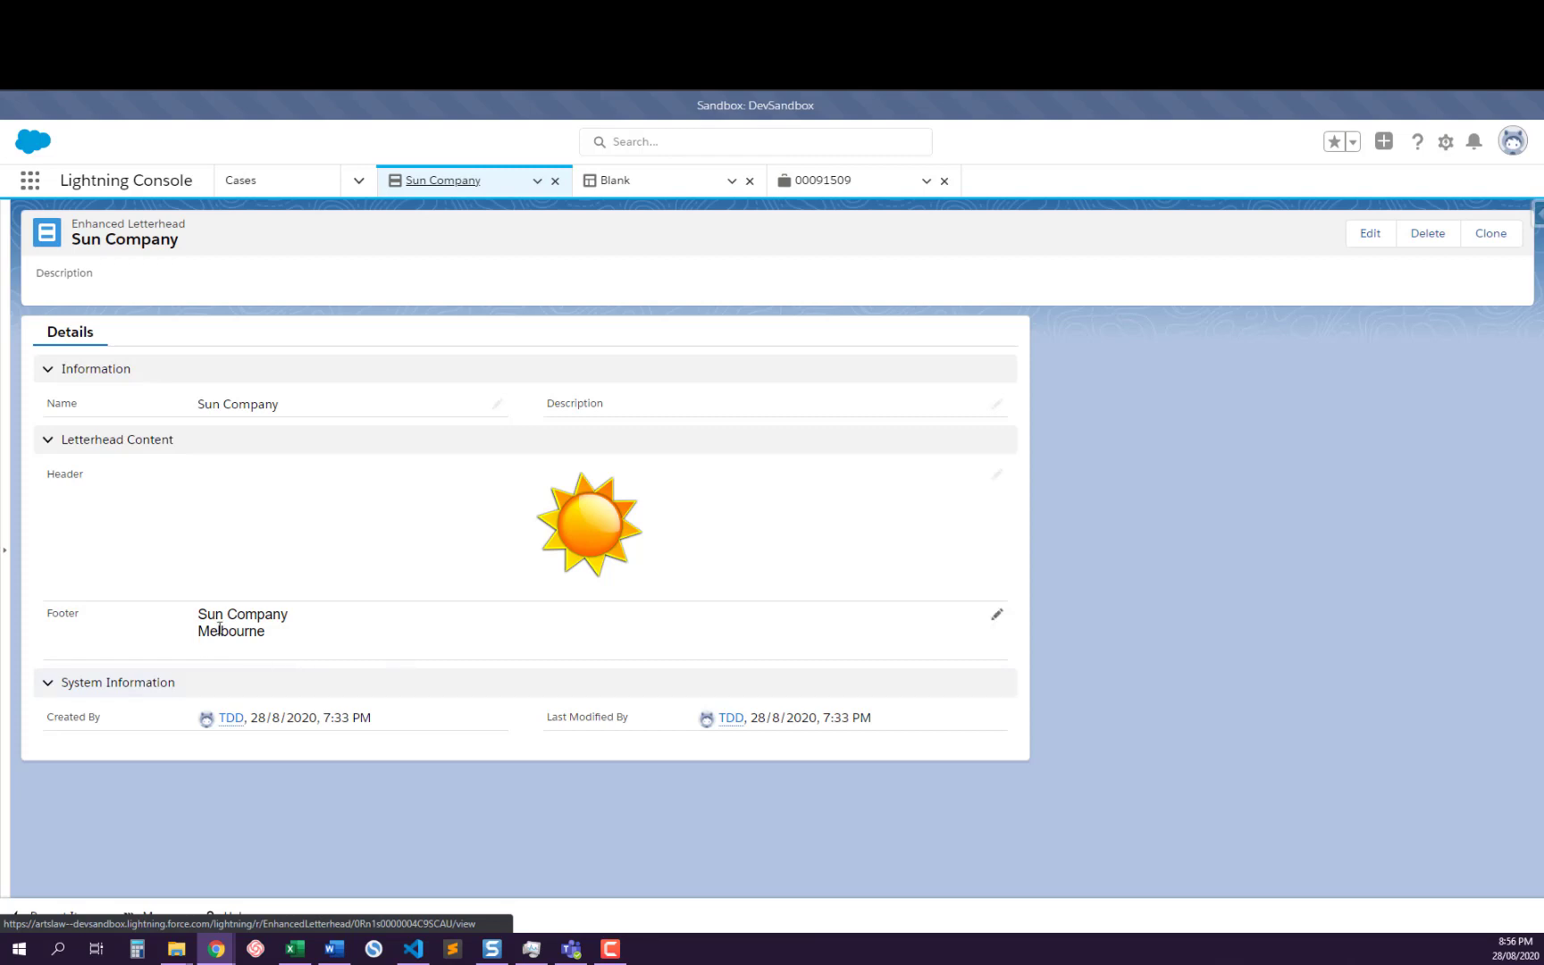
left_click(634, 179)
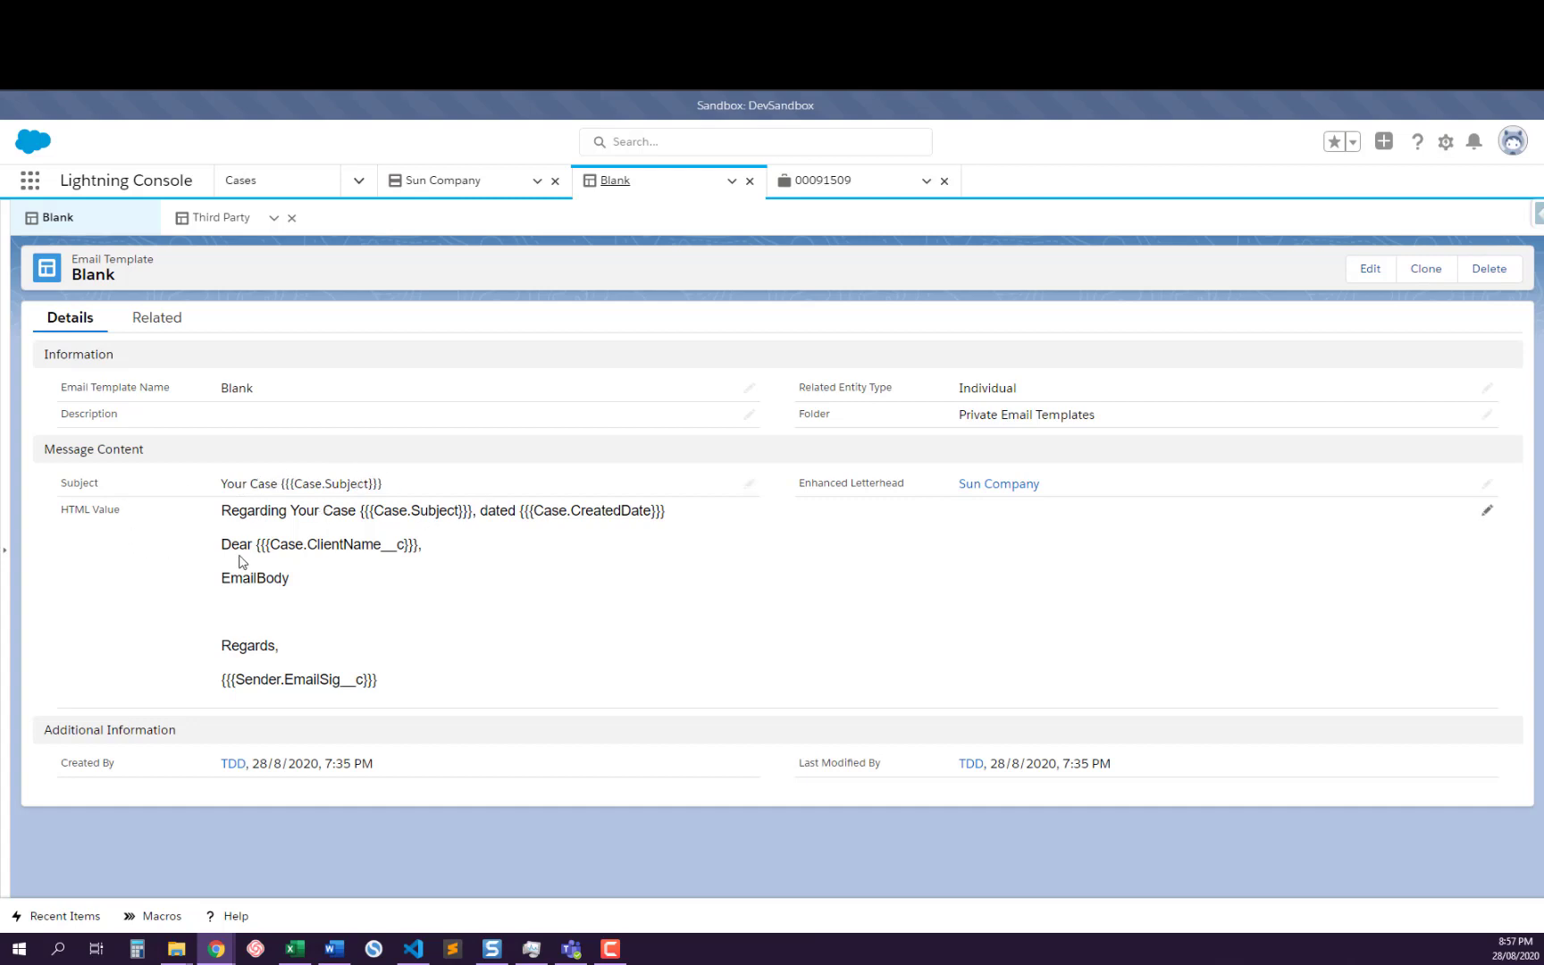
double_click(246, 581)
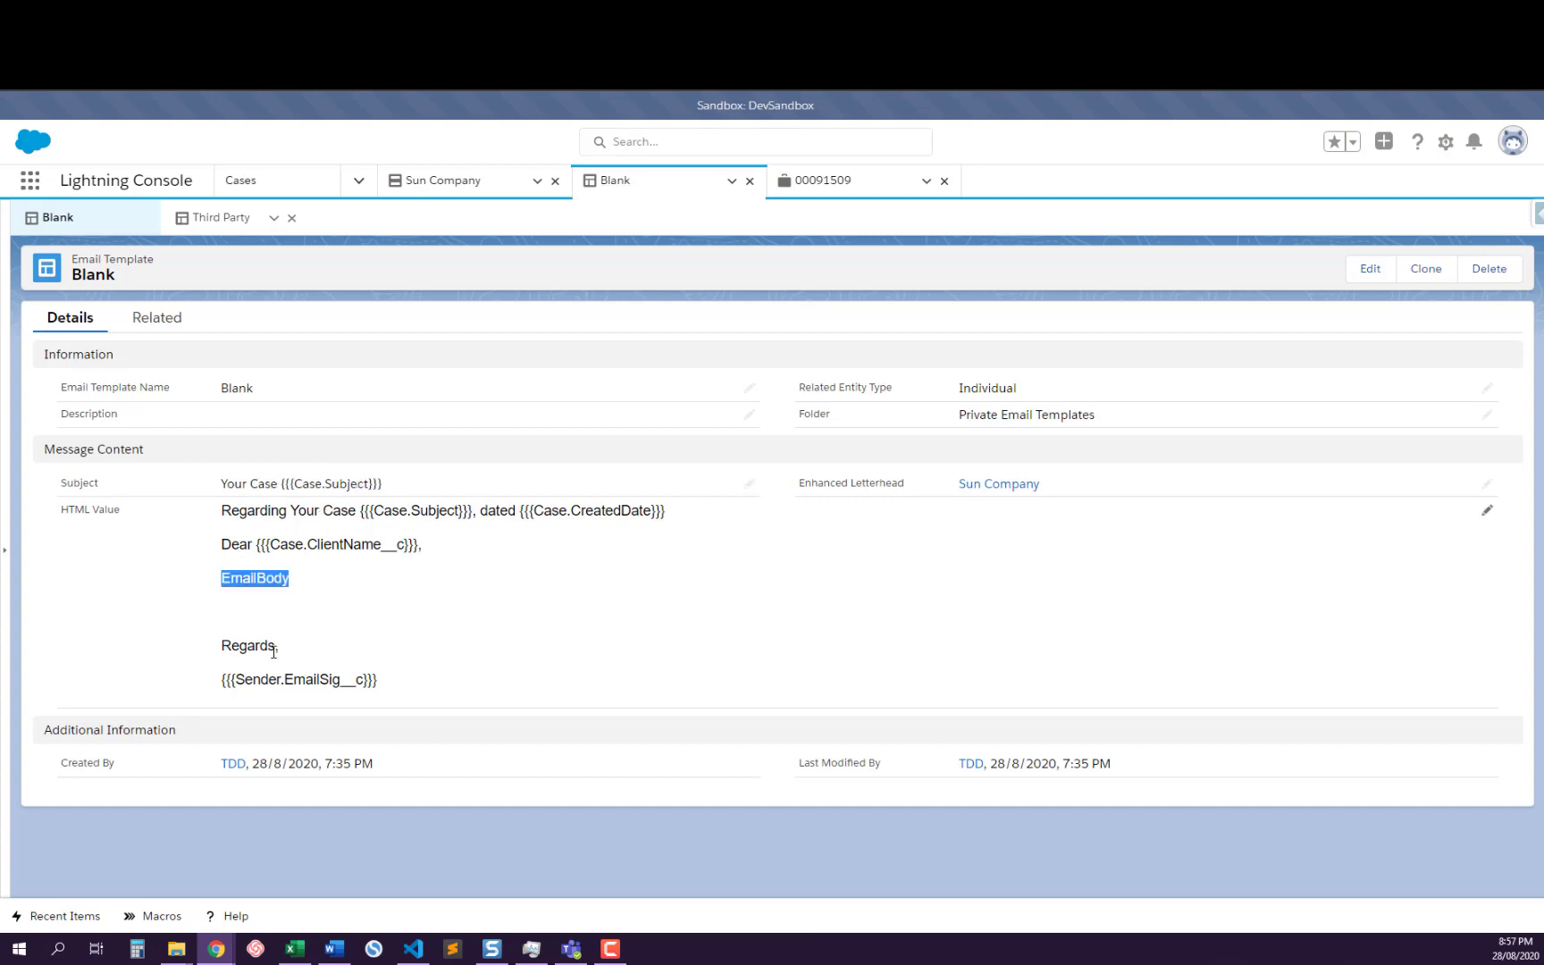
triple_click(308, 678)
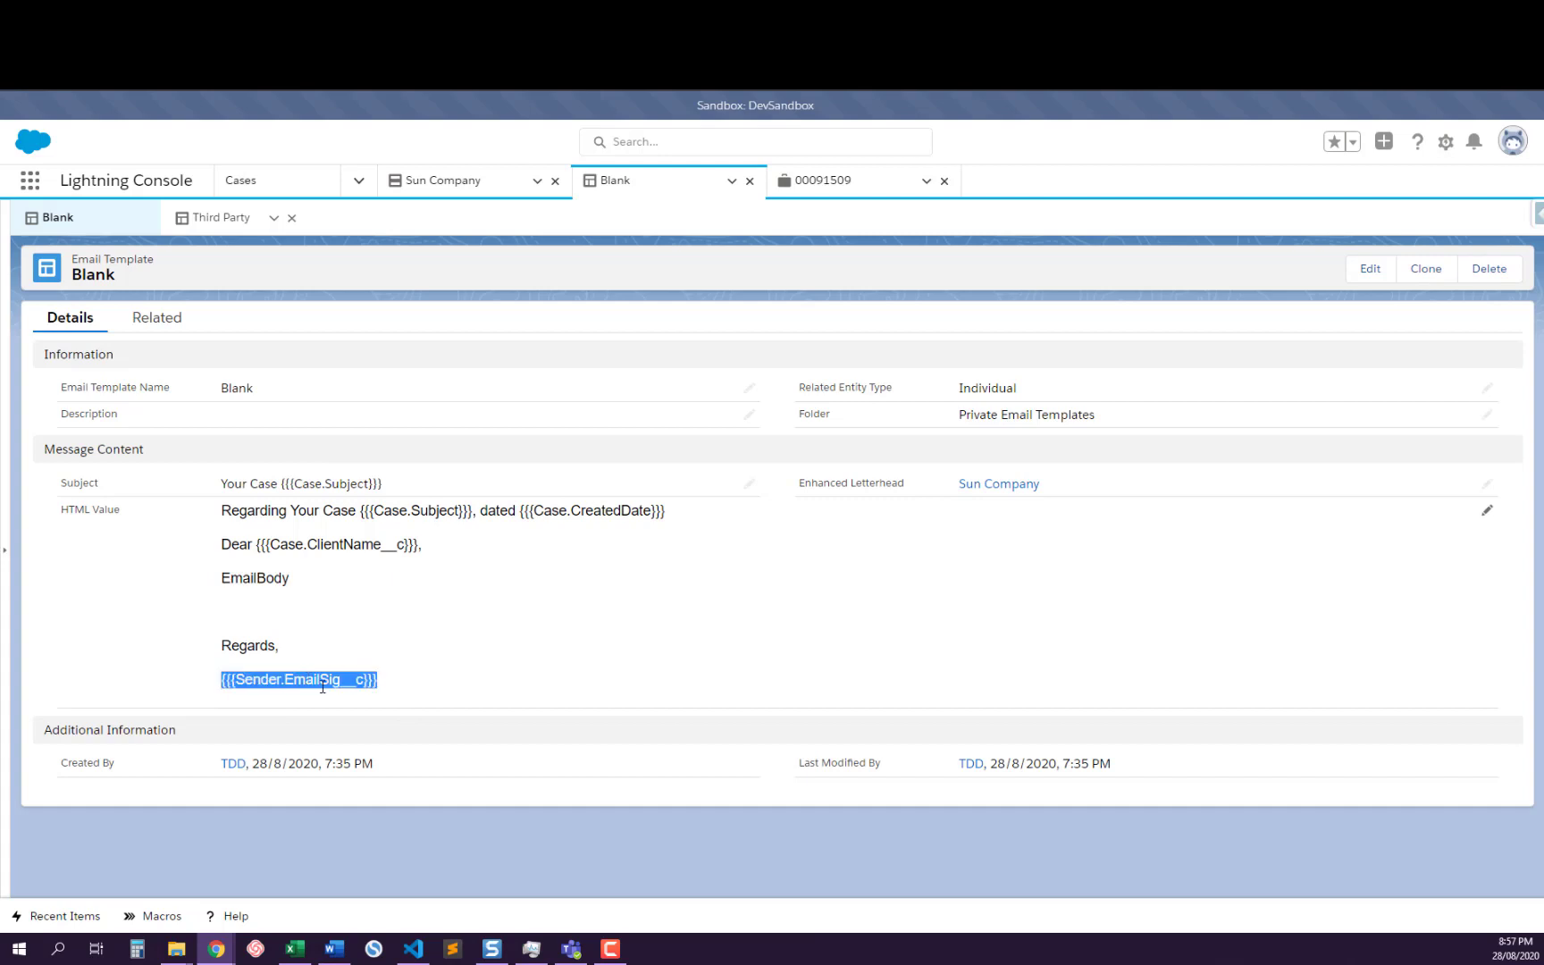
left_click(308, 678)
double_click(309, 678)
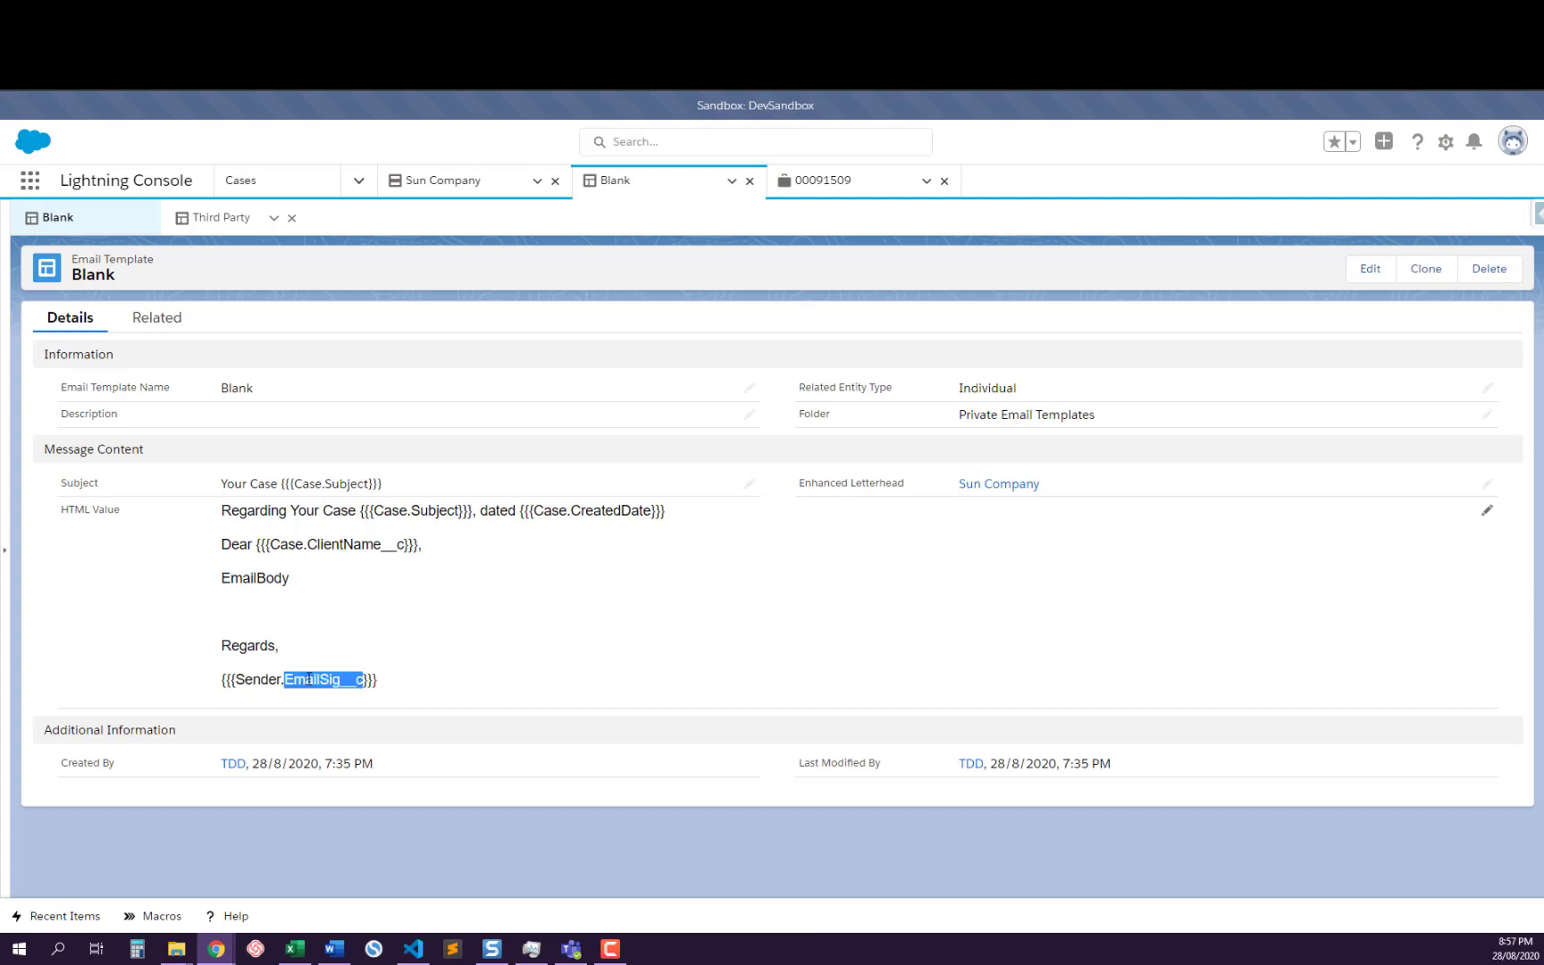
double_click(240, 681)
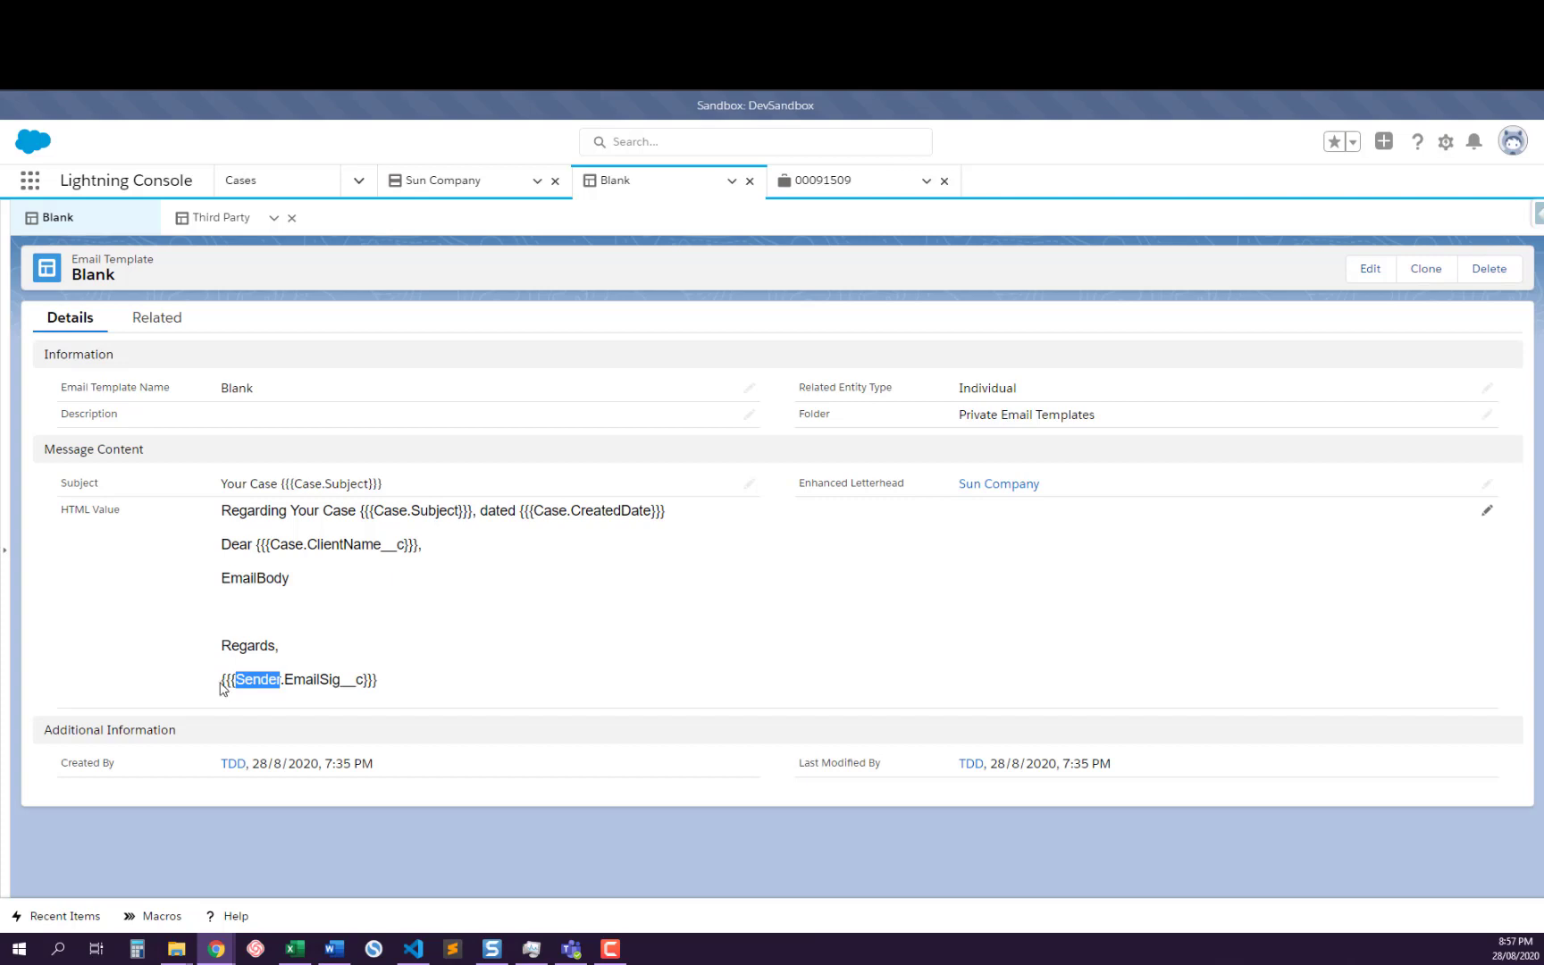
left_click_drag(222, 681, 389, 681)
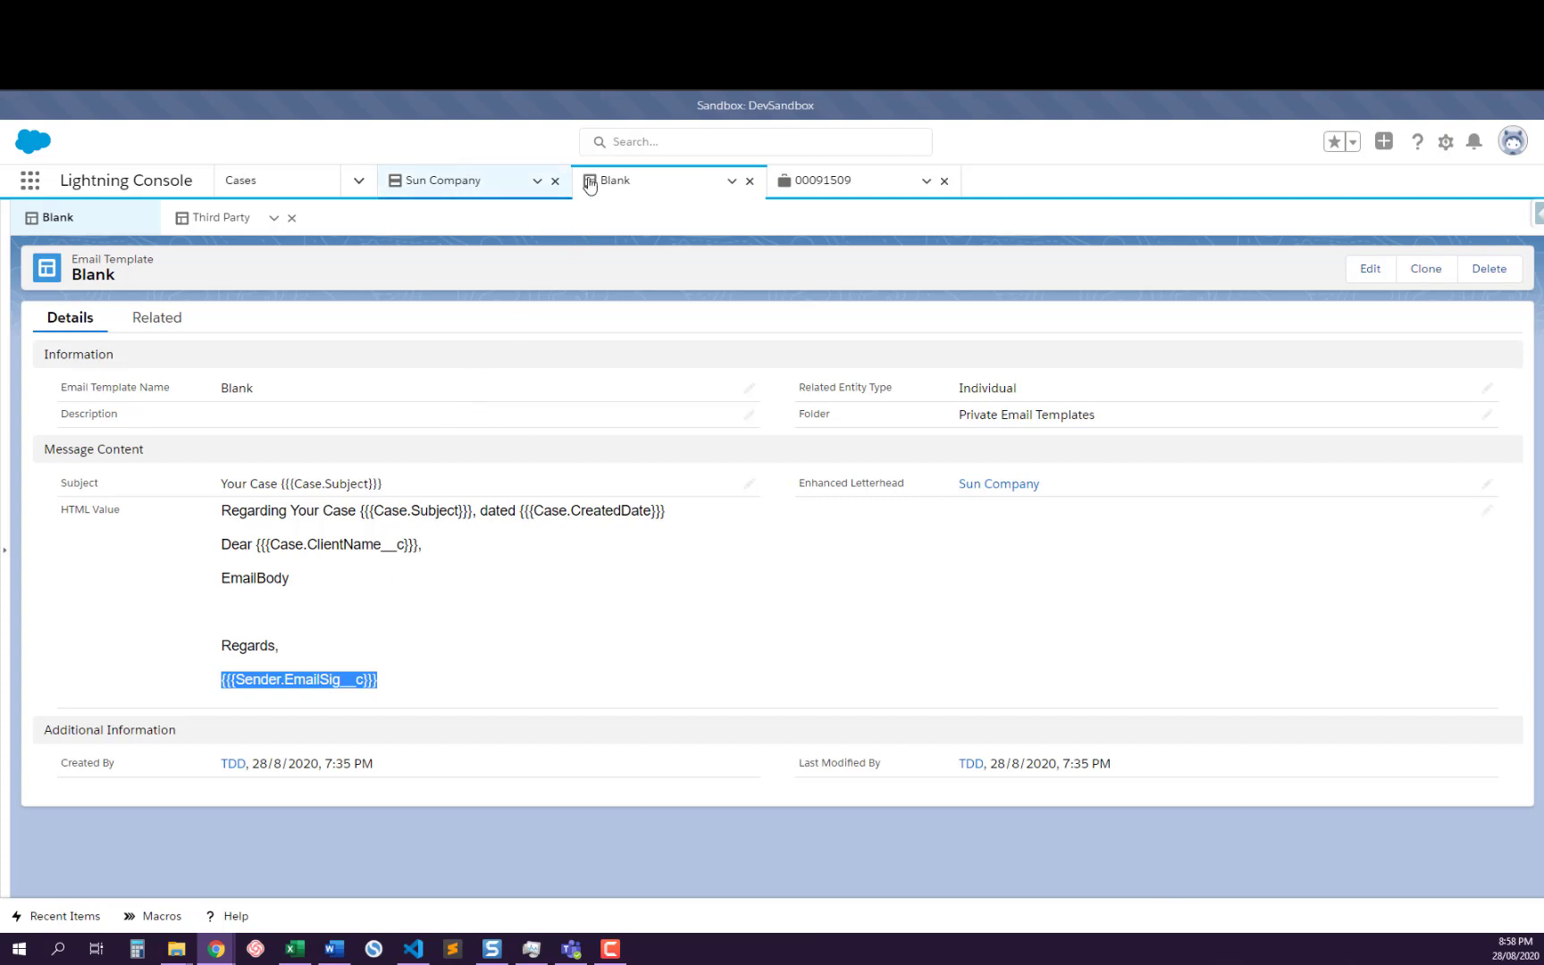
Return to the case and examine the reply draft from the letterhead image down to the quoted original message
left_click(815, 181)
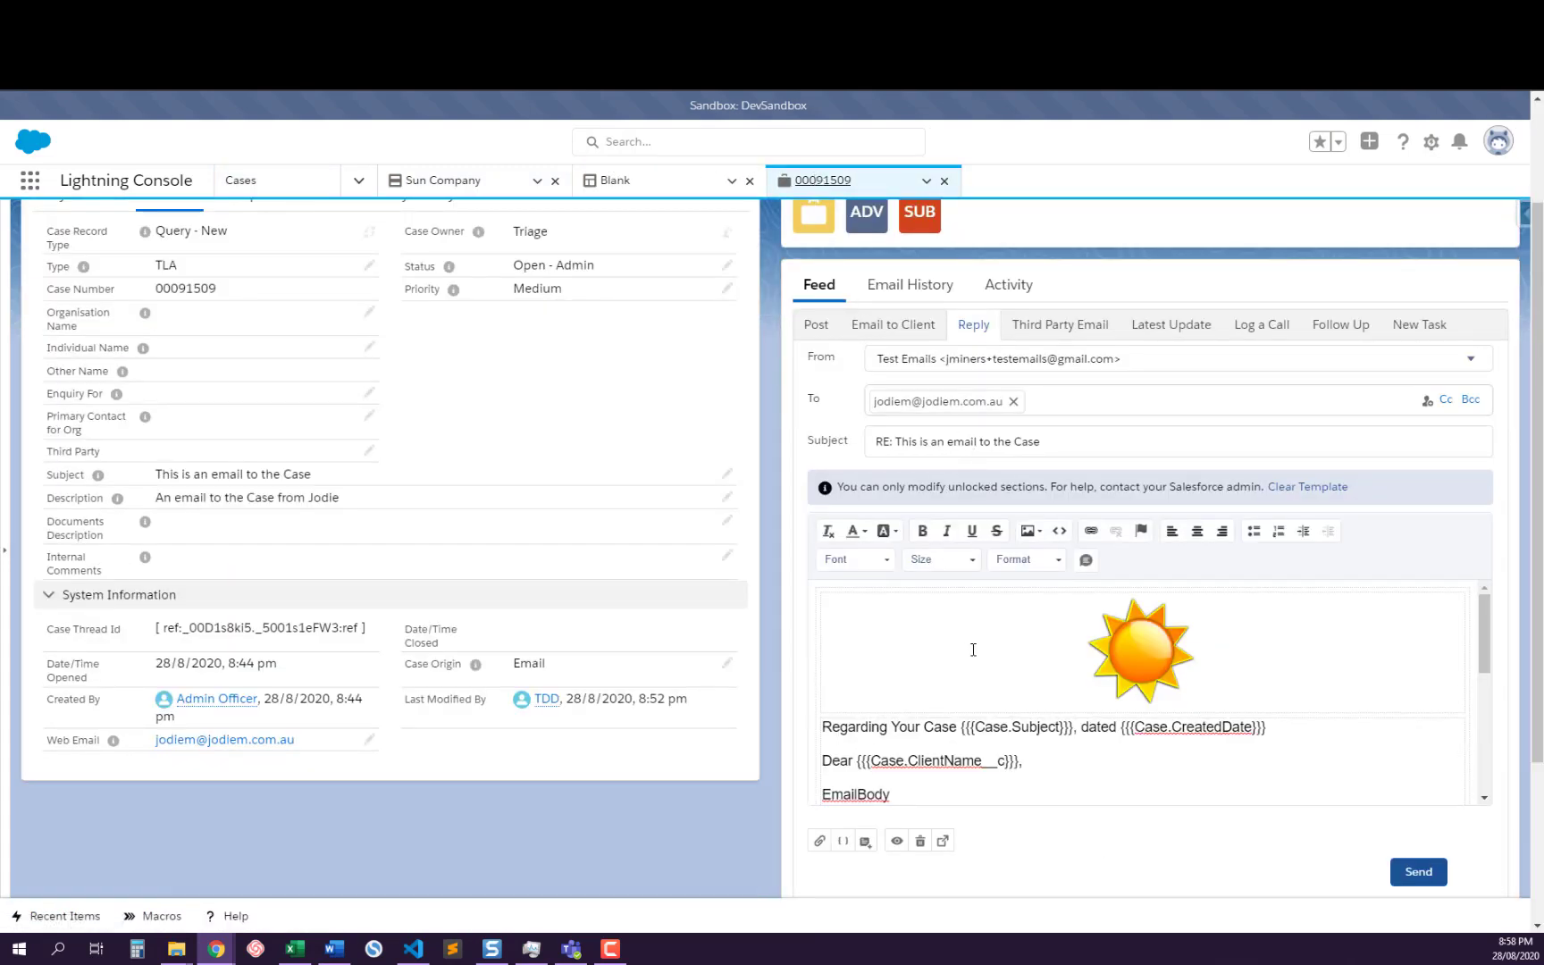
scroll(976, 649, "down", 2)
scroll(978, 651, "up", 3)
scroll(1154, 623, "down", 5)
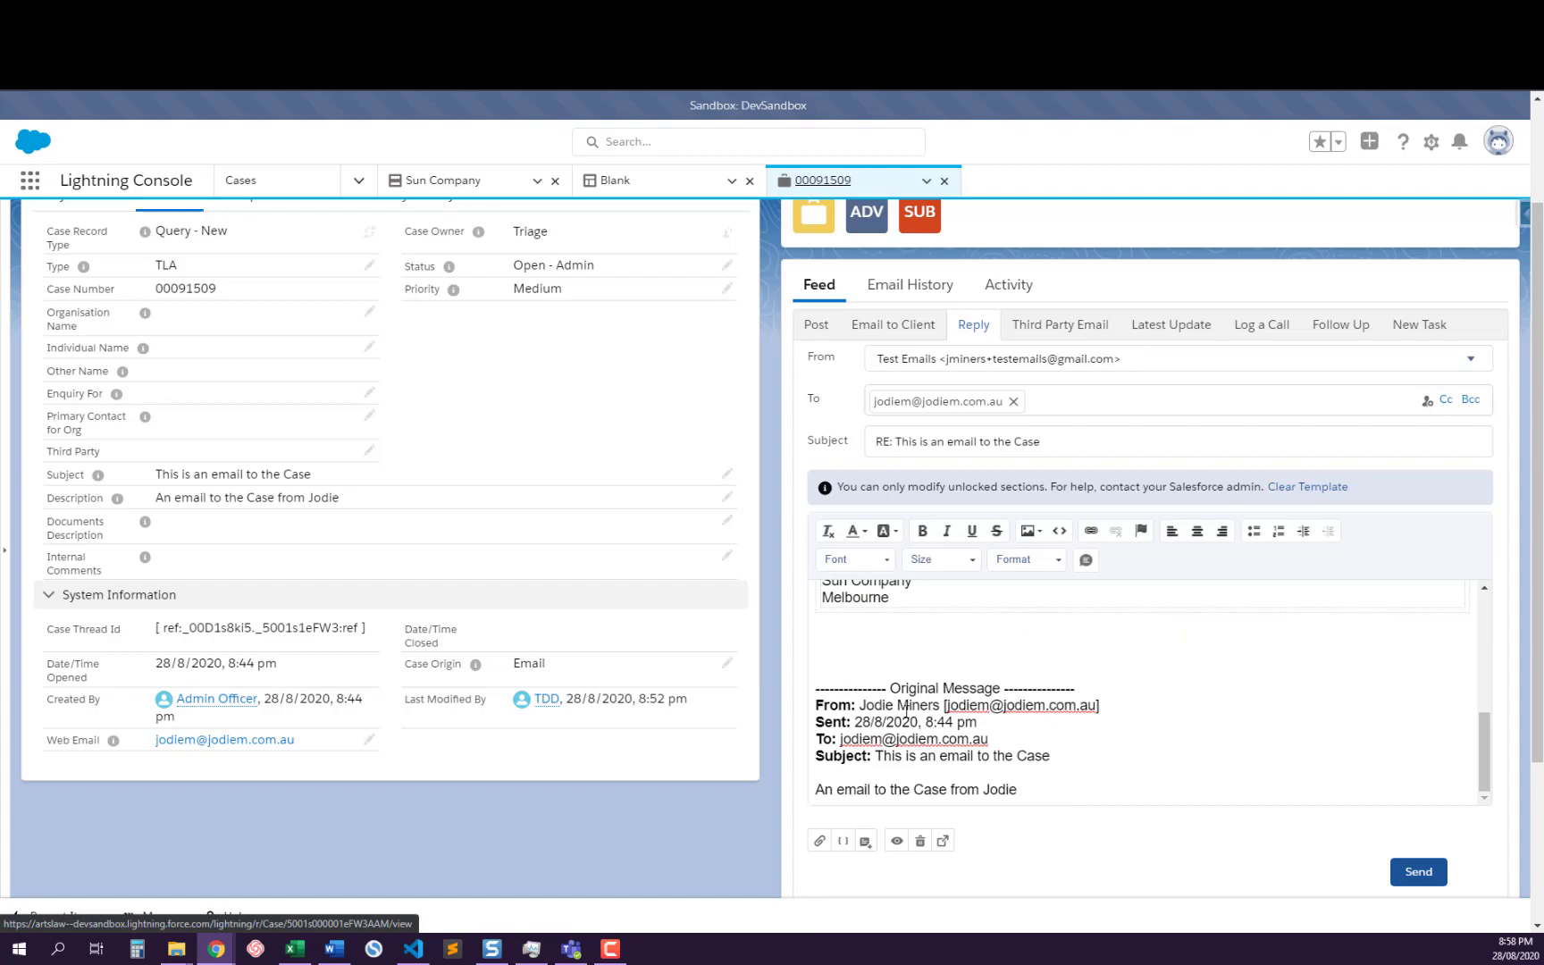
scroll(906, 711, "down", 2)
scroll(990, 580, "up", 10)
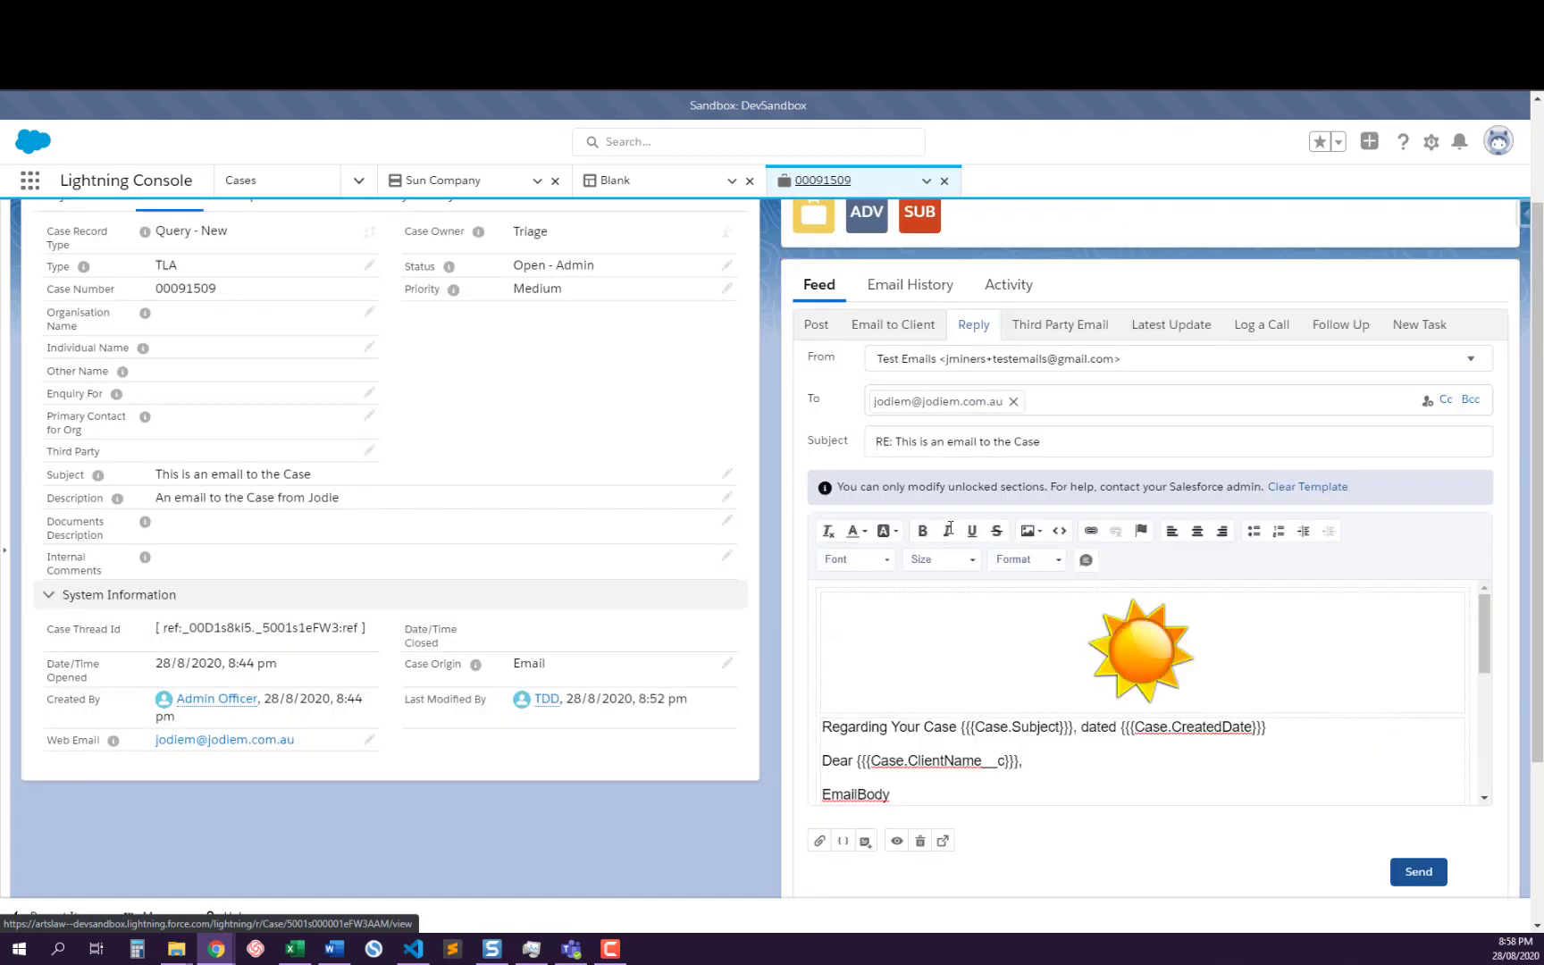
scroll(950, 528, "up", 2)
scroll(949, 764, "down", 3)
scroll(949, 760, "up", 1)
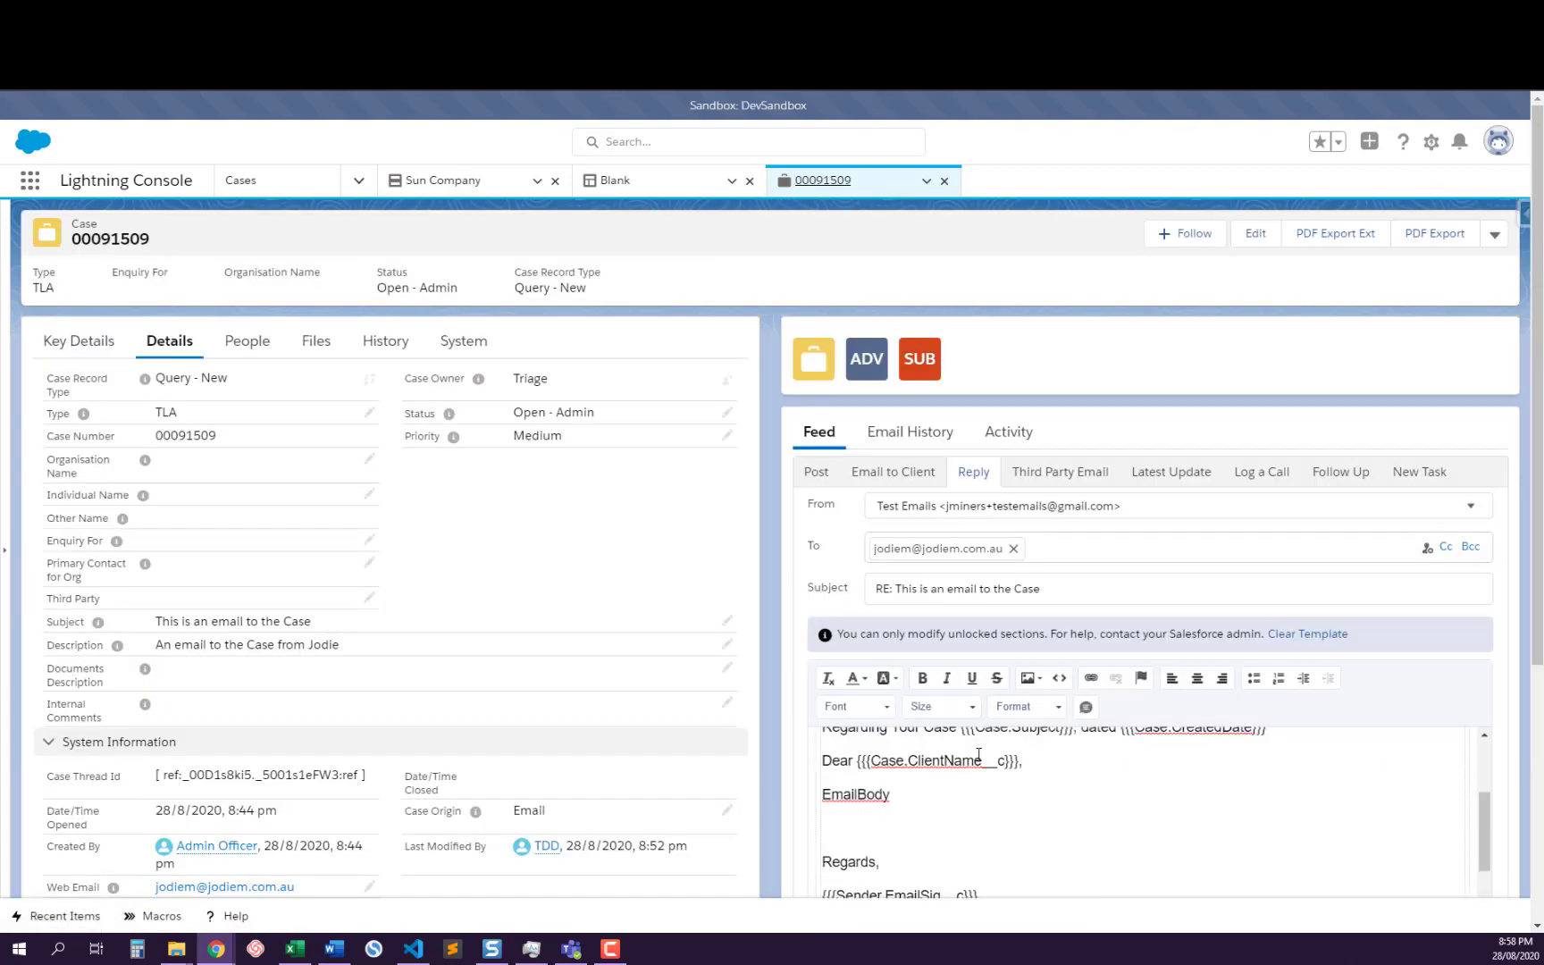
scroll(978, 755, "up", 2)
scroll(1508, 602, "down", 2)
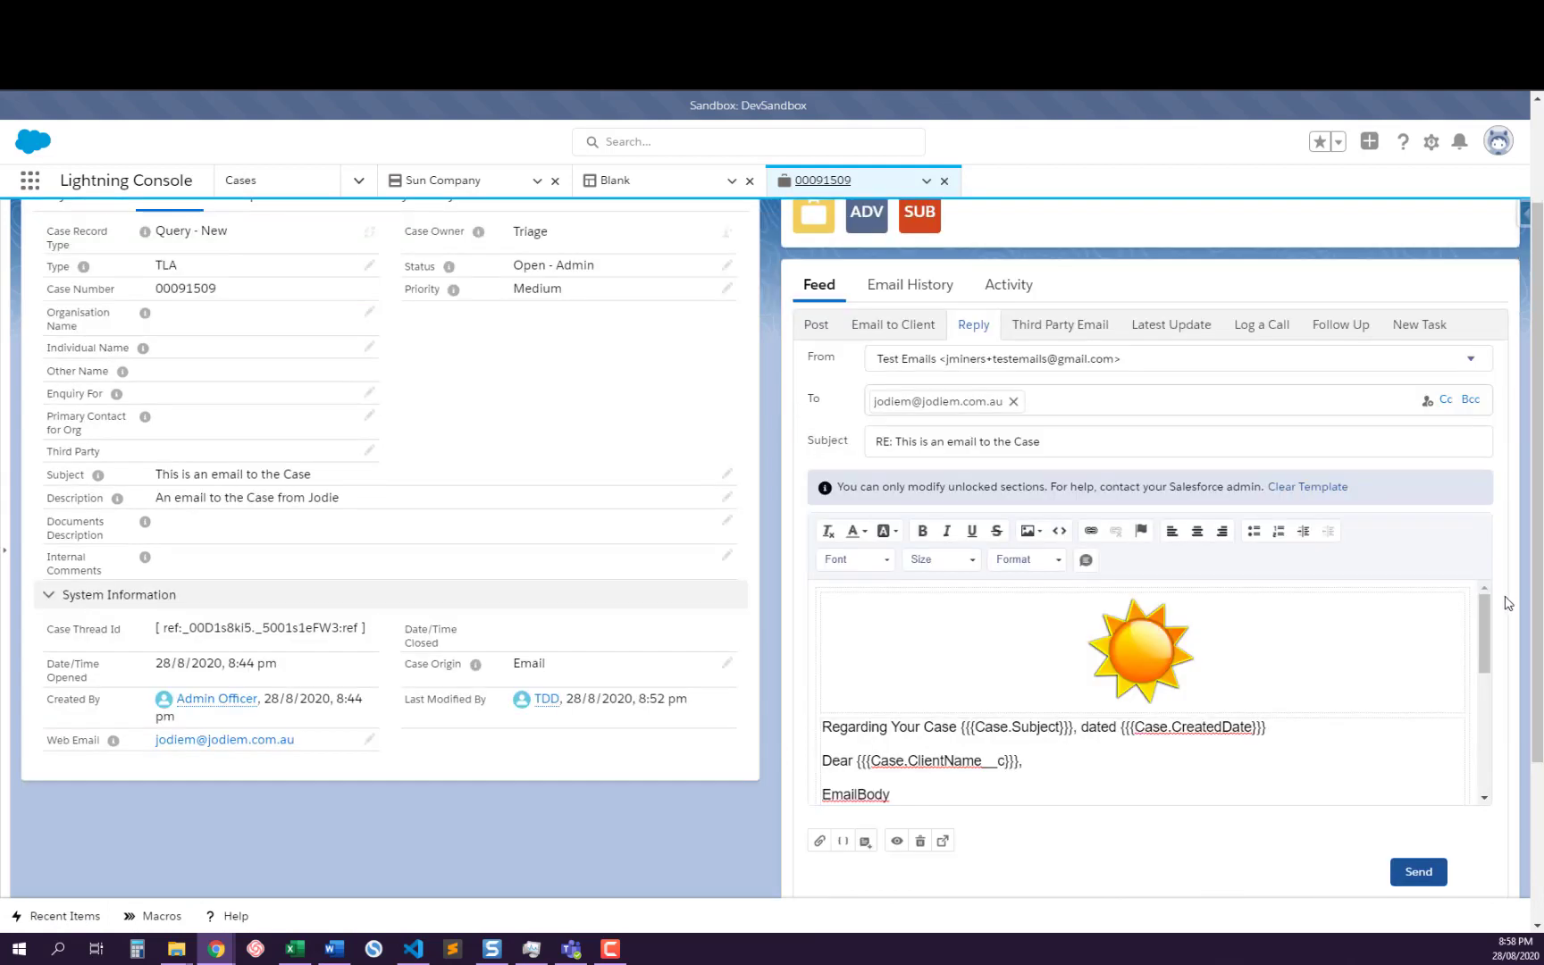
Replace the EmailBody placeholder in the reply with the Lipsum quick text and check the resulting body
scroll(967, 700, "down", 2)
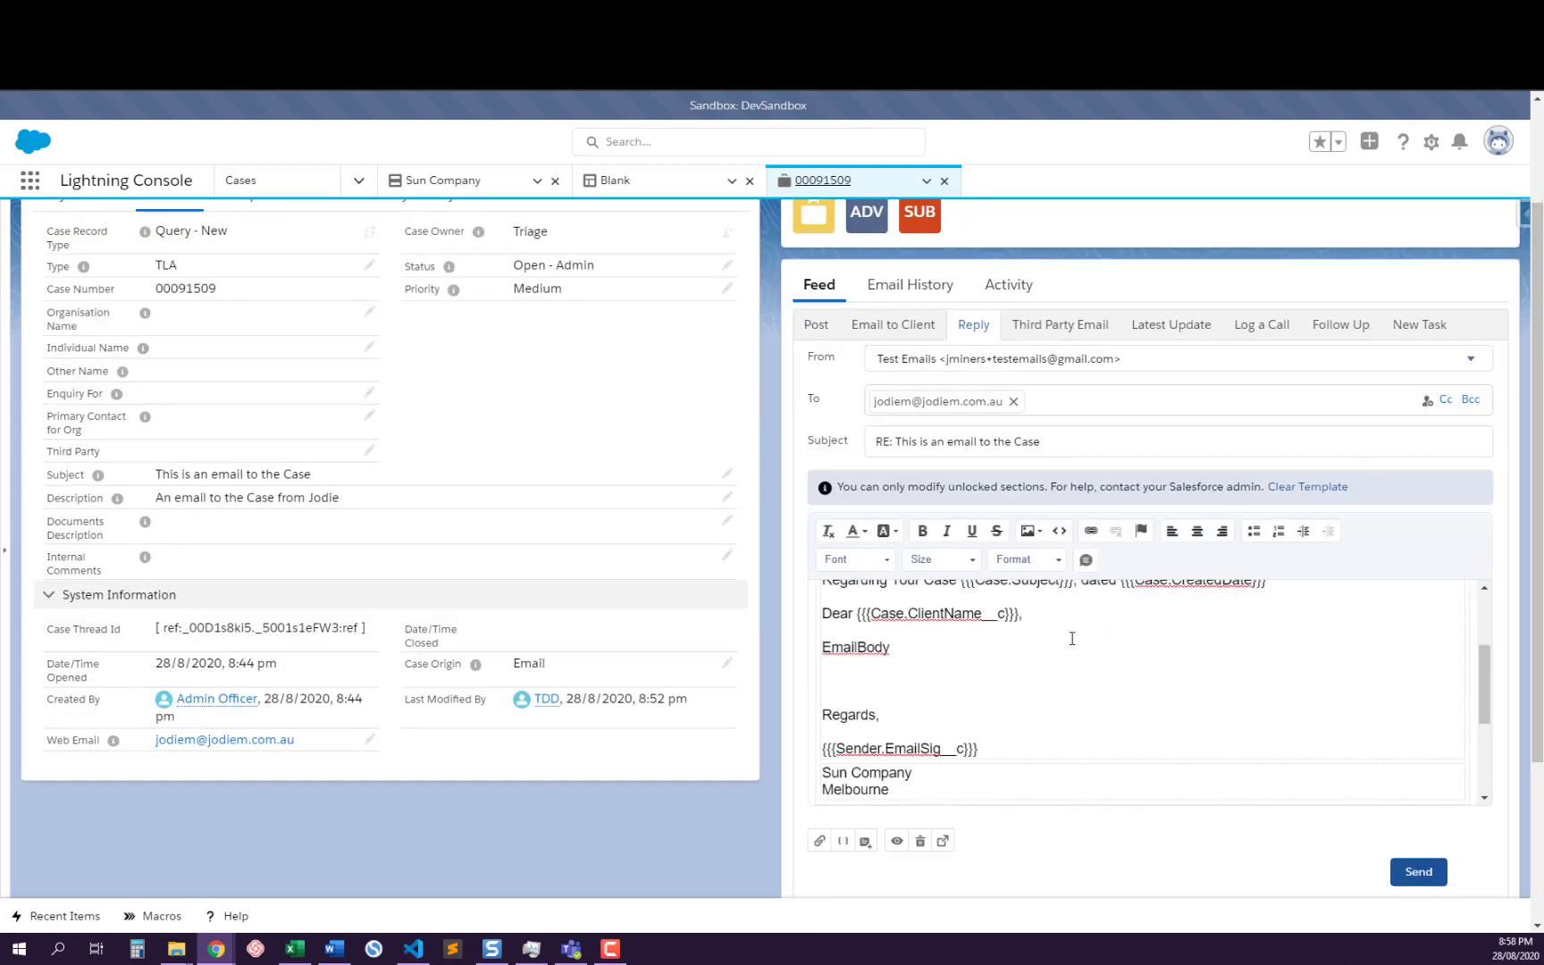
scroll(1072, 638, "up", 2)
scroll(905, 697, "down", 2)
double_click(849, 647)
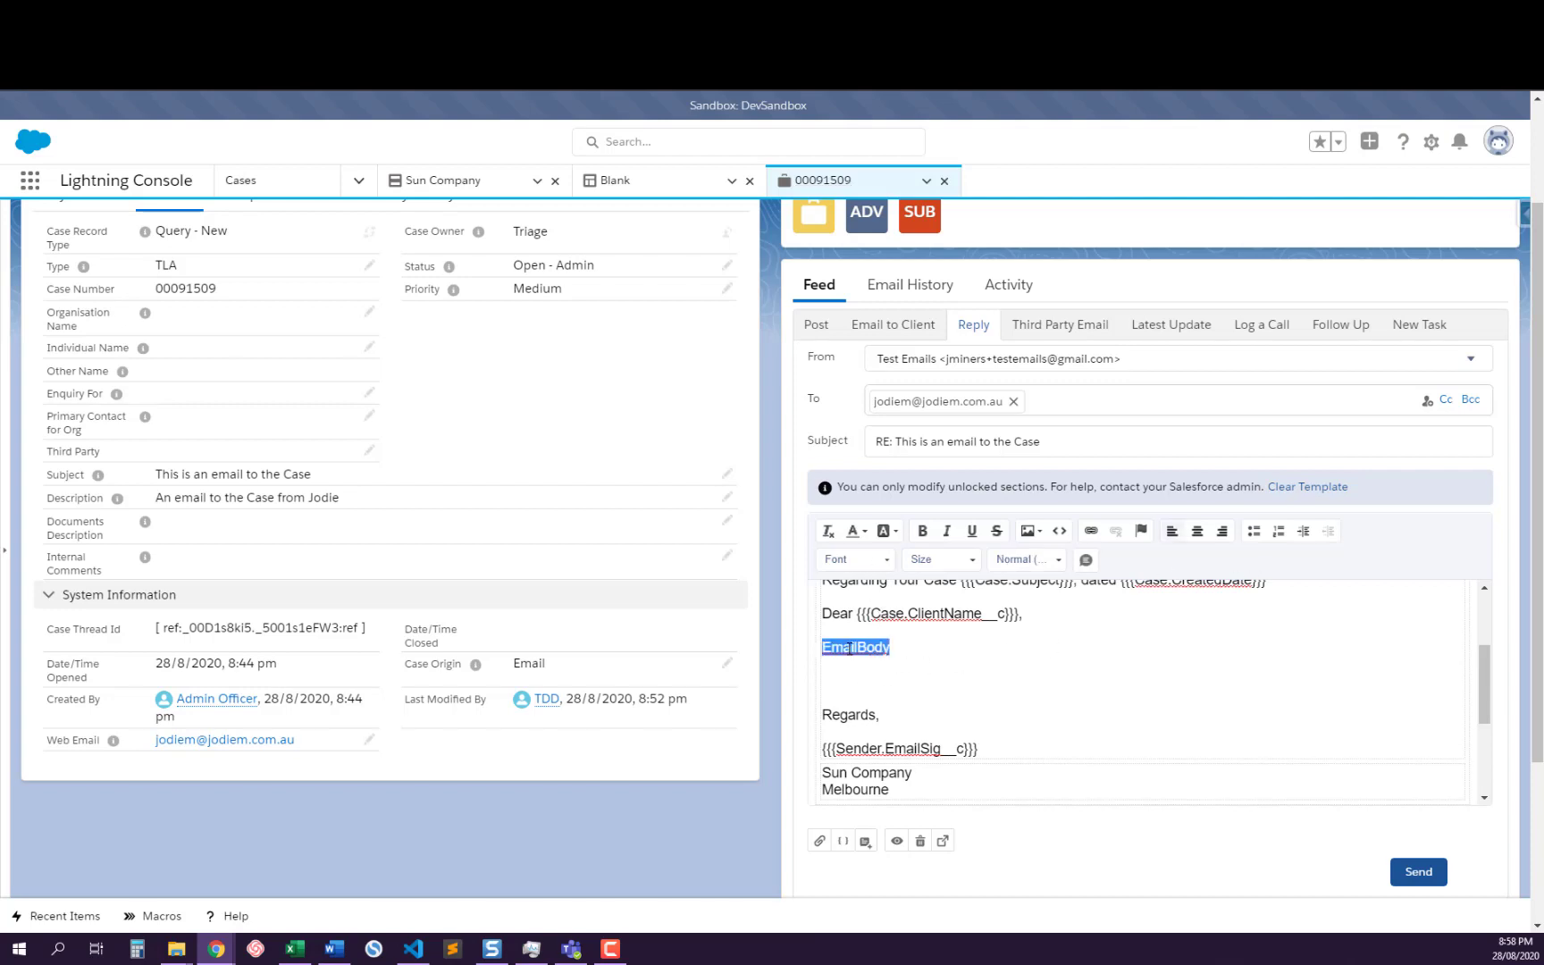
left_click(1087, 561)
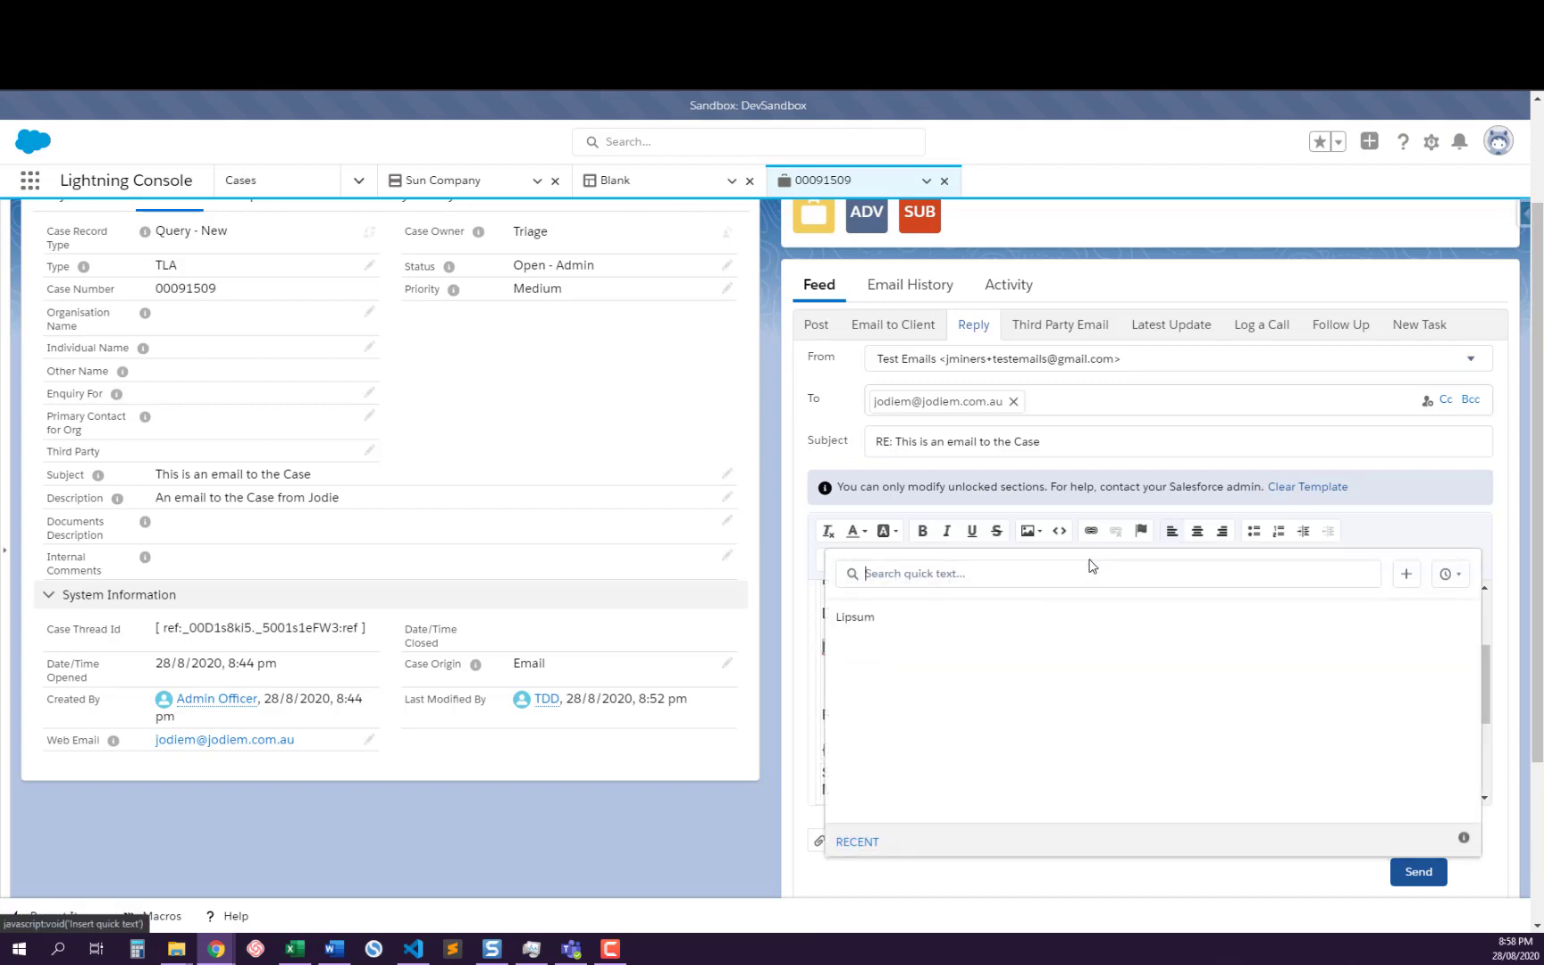
left_click(858, 617)
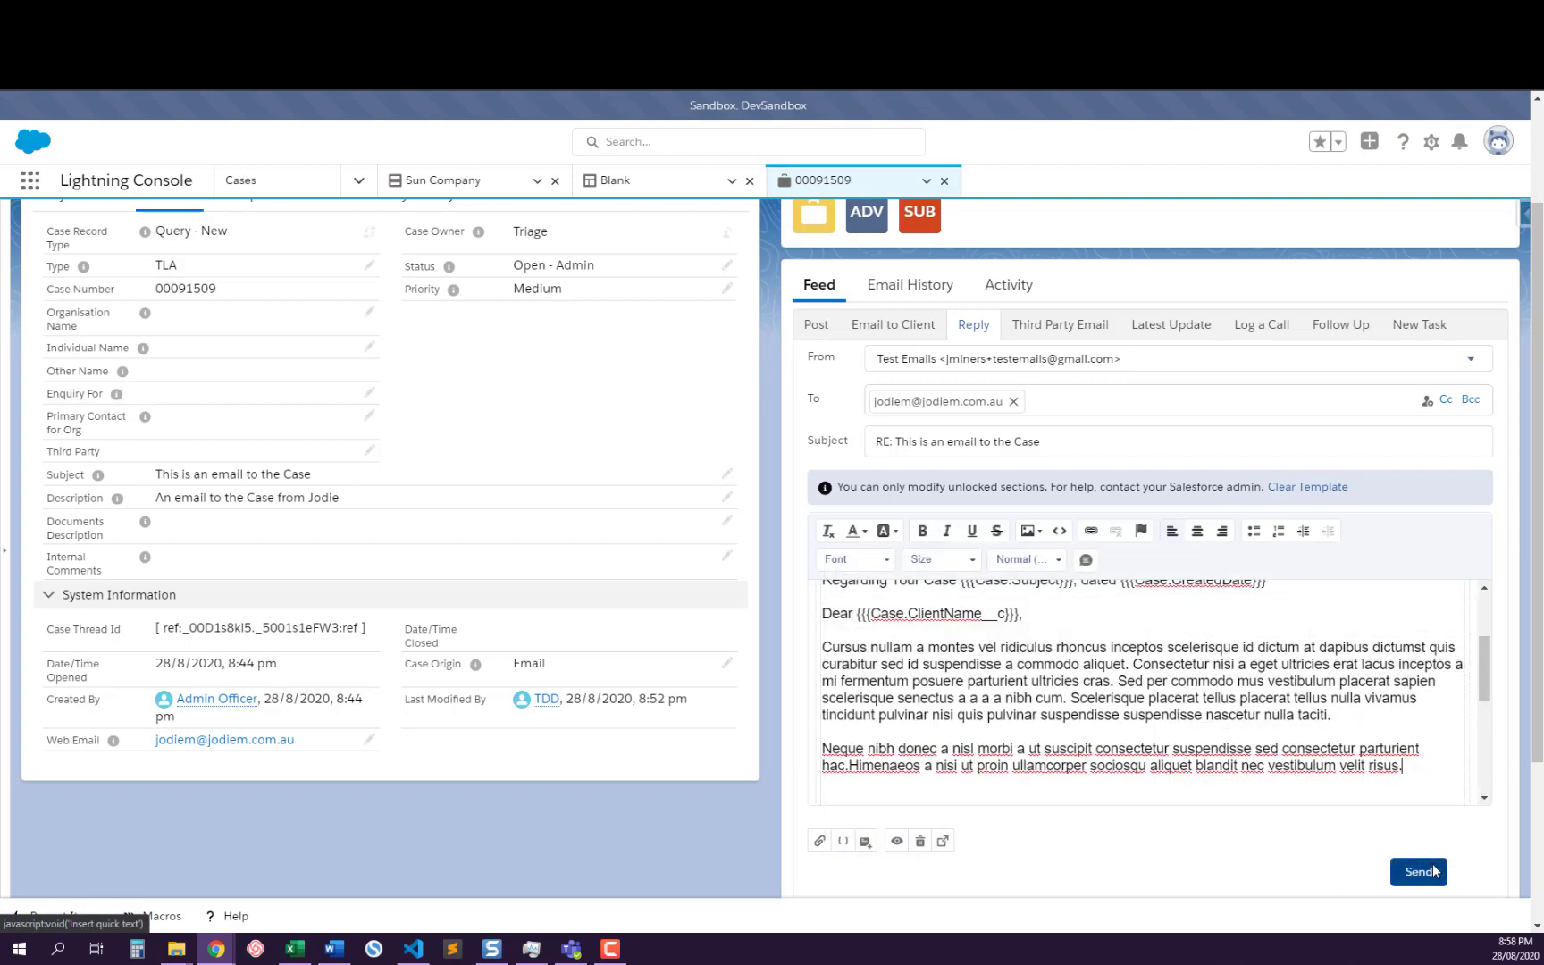
scroll(1125, 706, "down", 3)
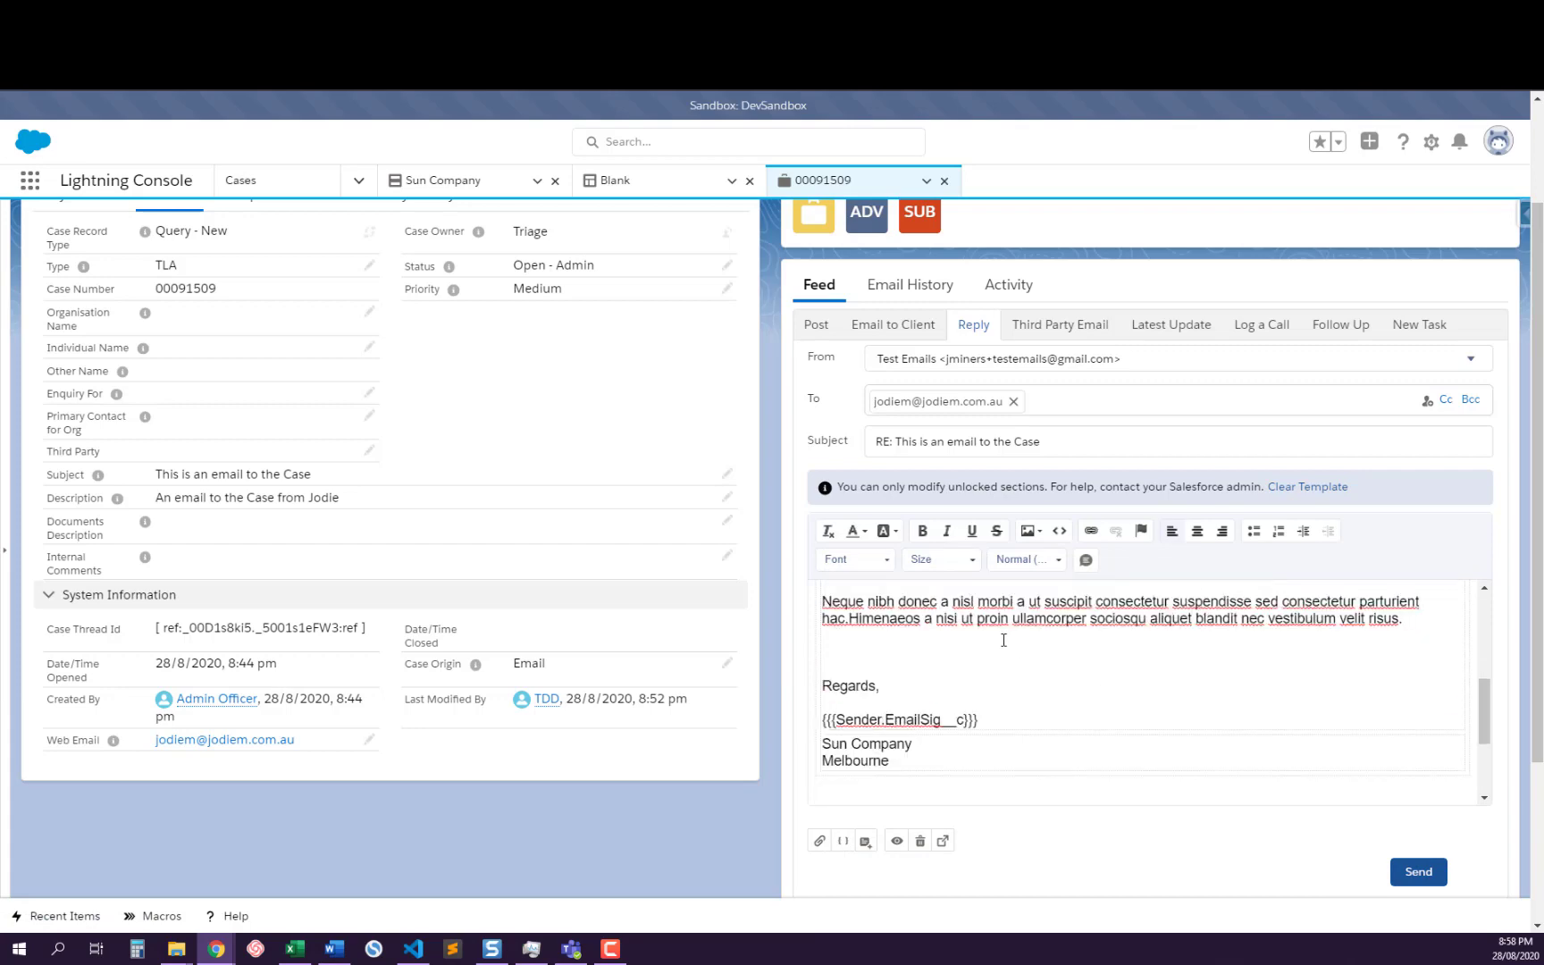
scroll(1045, 731, "up", 3)
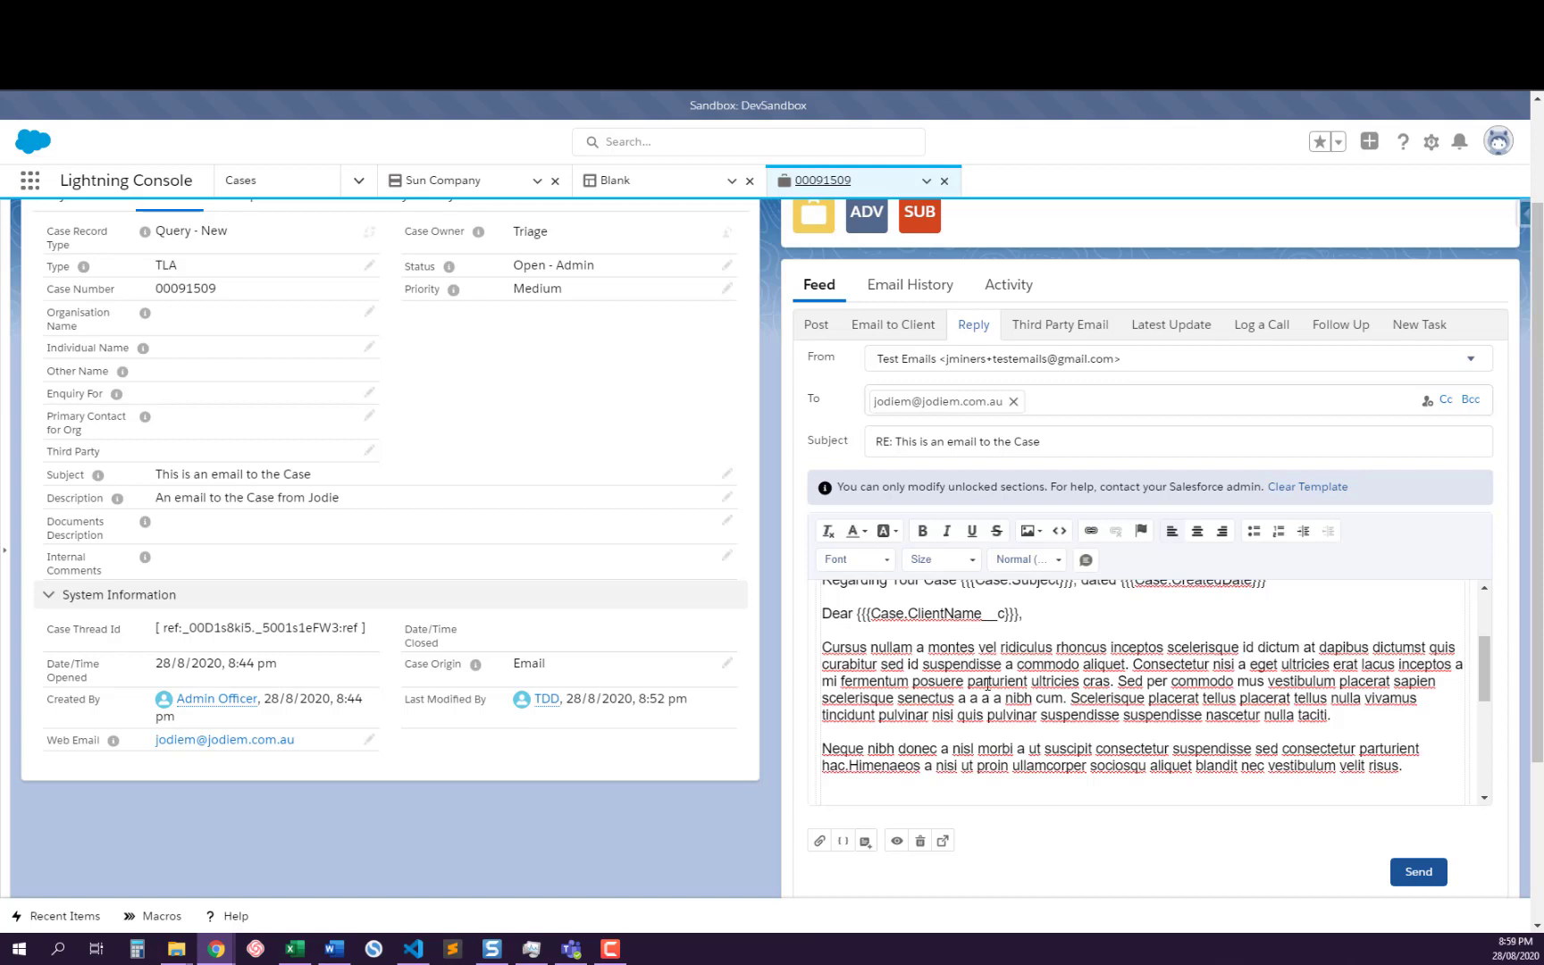
Preview the reply email, check its merged subject, greeting and signature, and close the preview
left_click(895, 842)
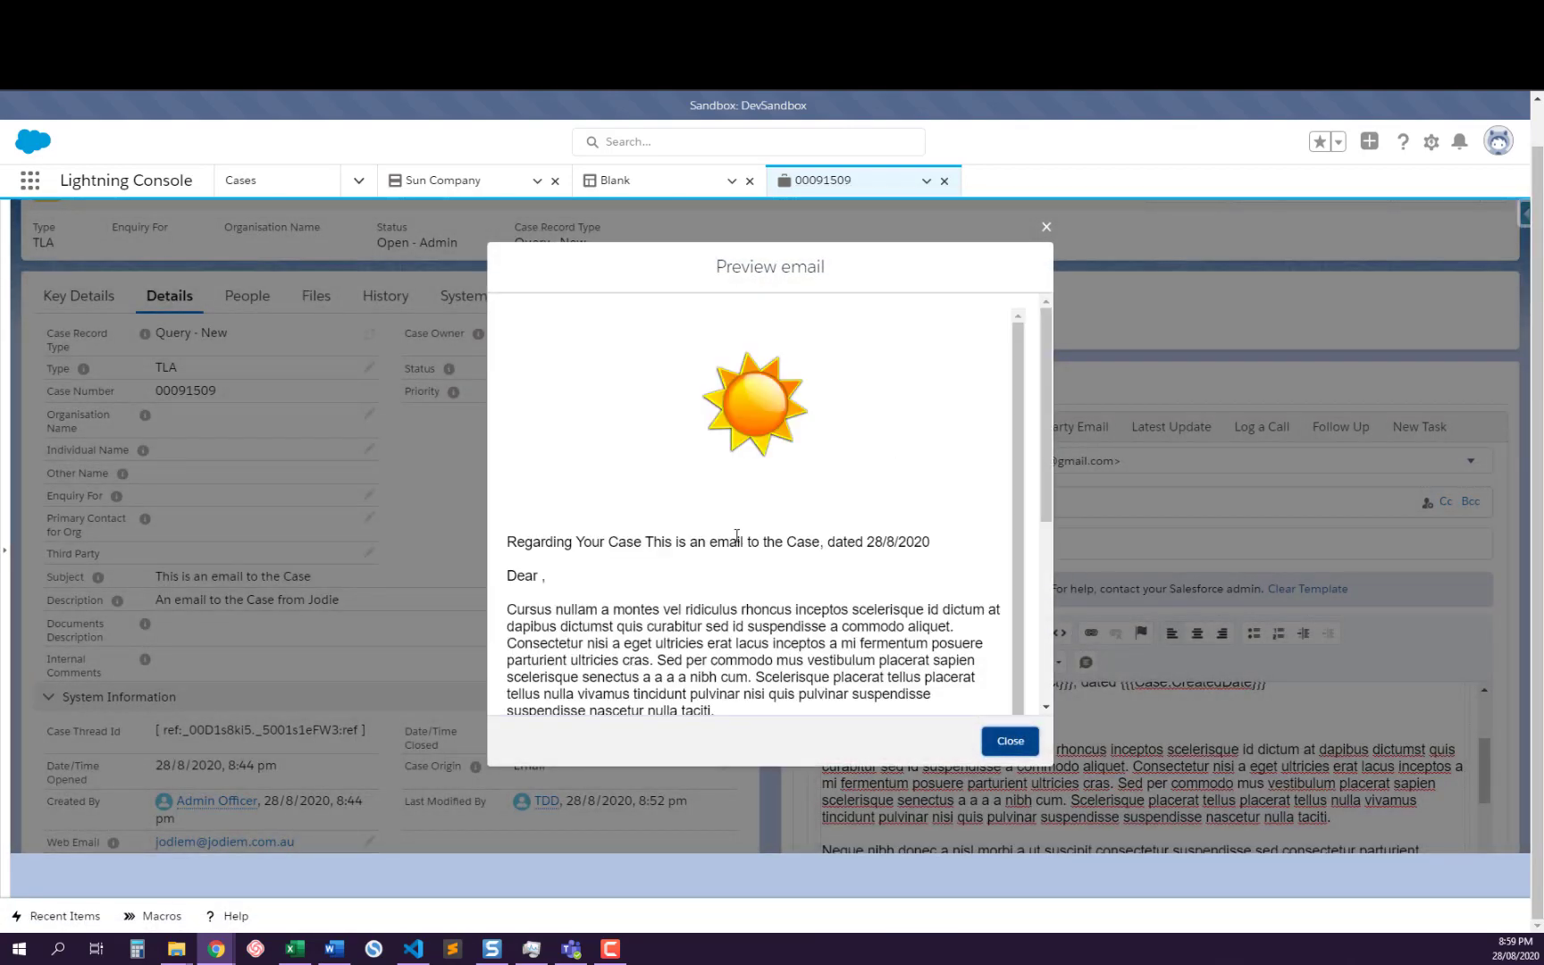
scroll(736, 536, "down", 2)
scroll(597, 465, "down", 1)
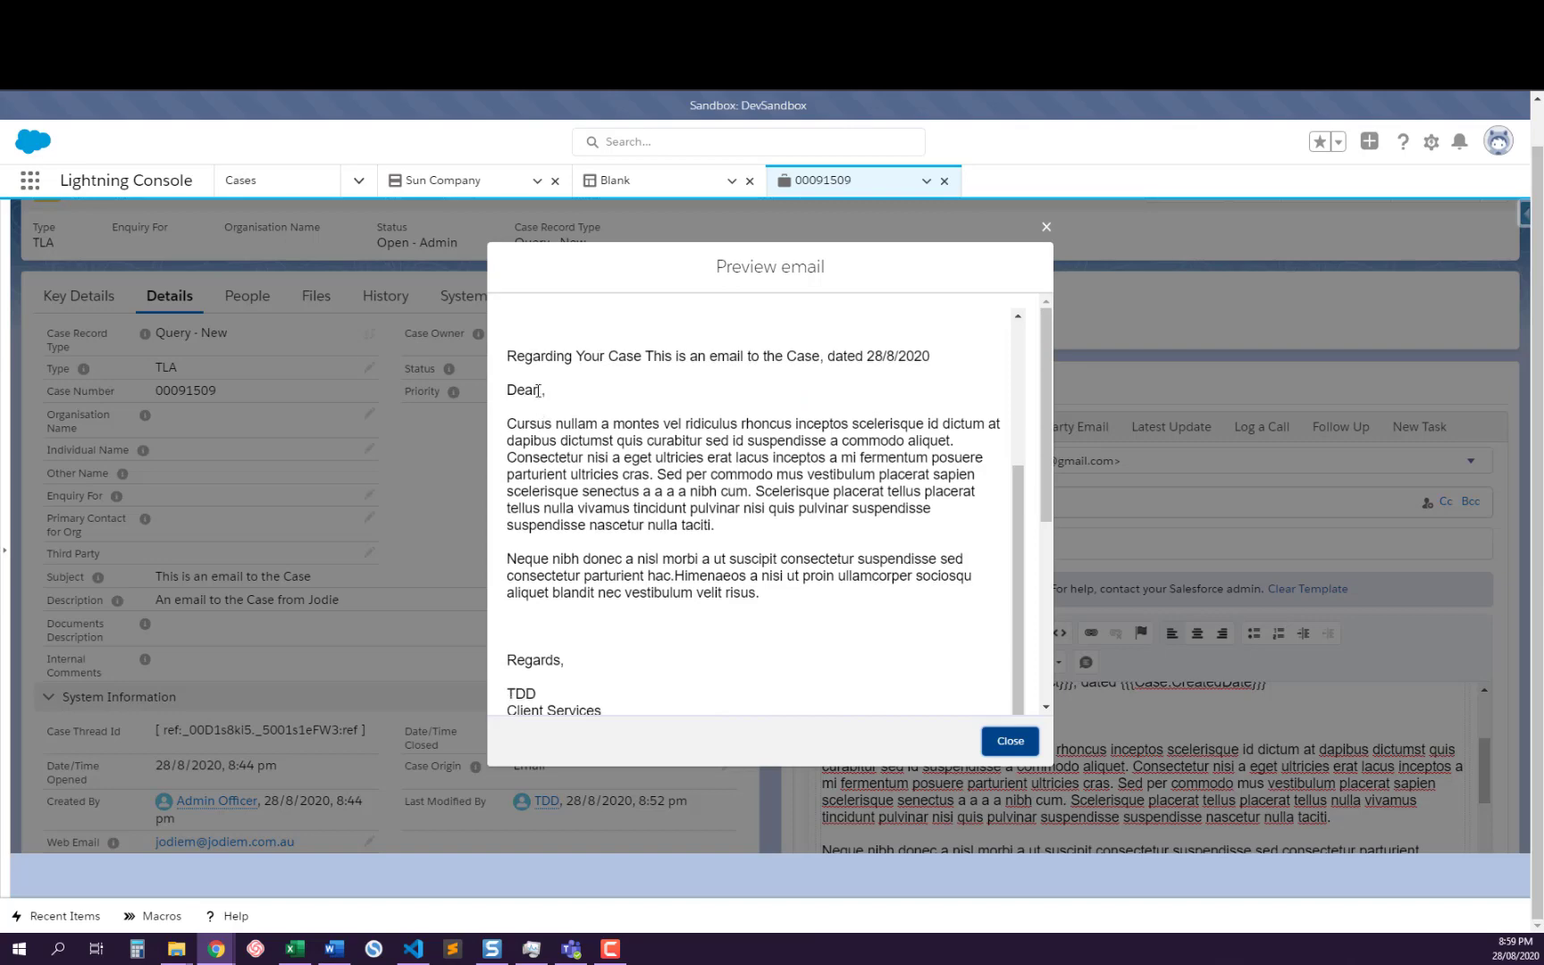
key("Escape")
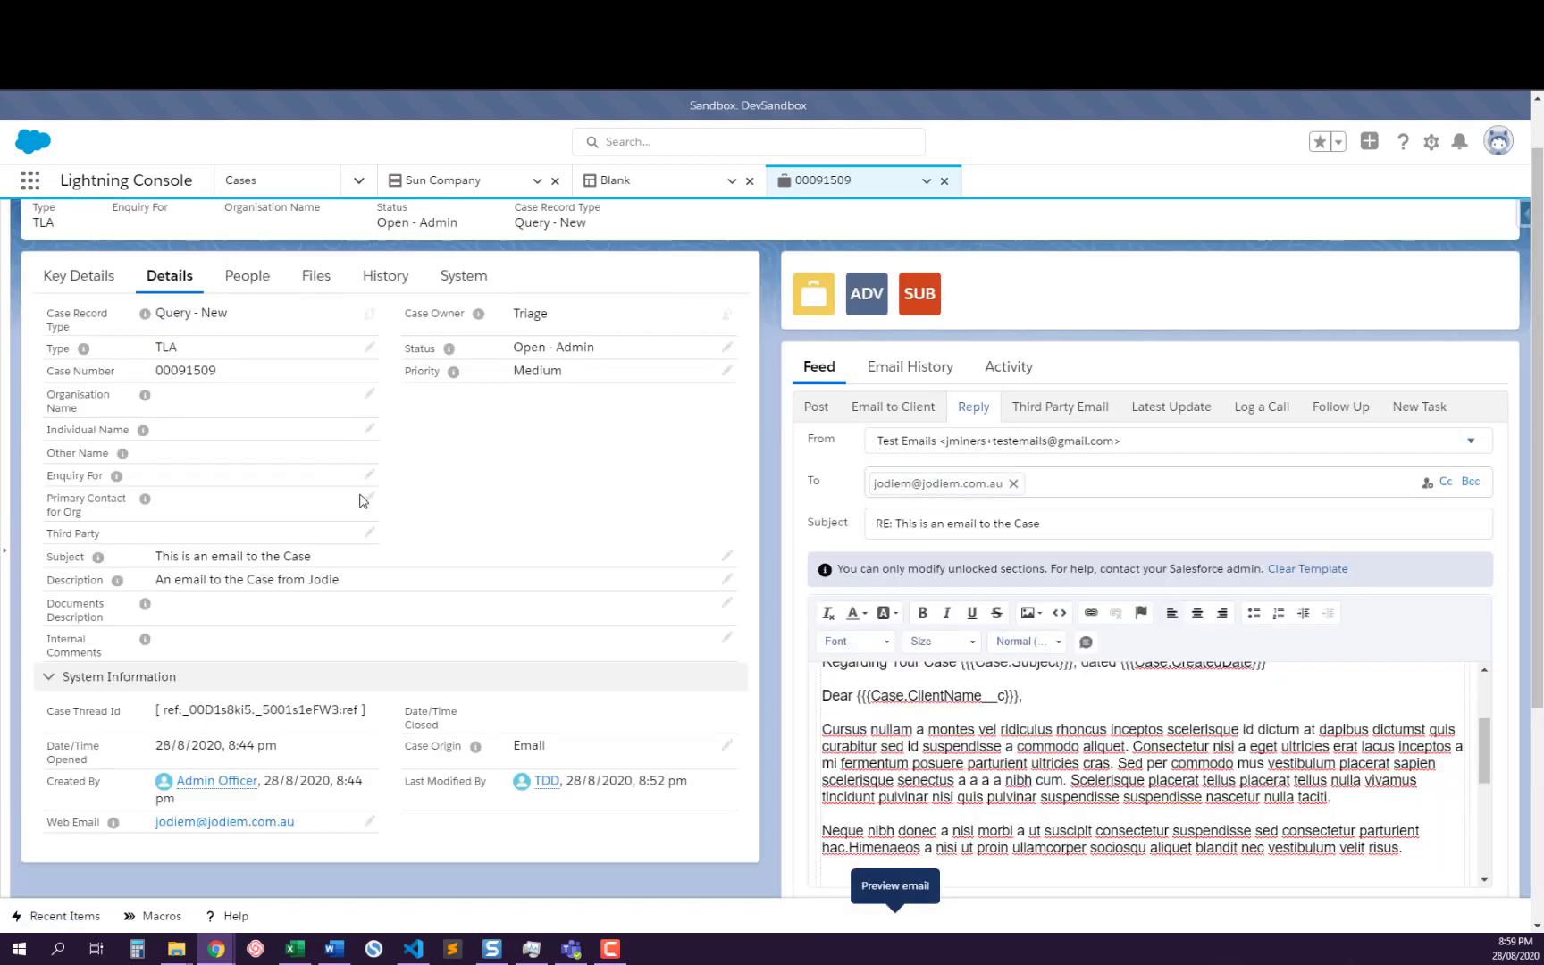
Set the case's Individual Name to the first recent individual and Organisation Name to that person's matching IND-50110 organisation record, and save the case
left_click(369, 431)
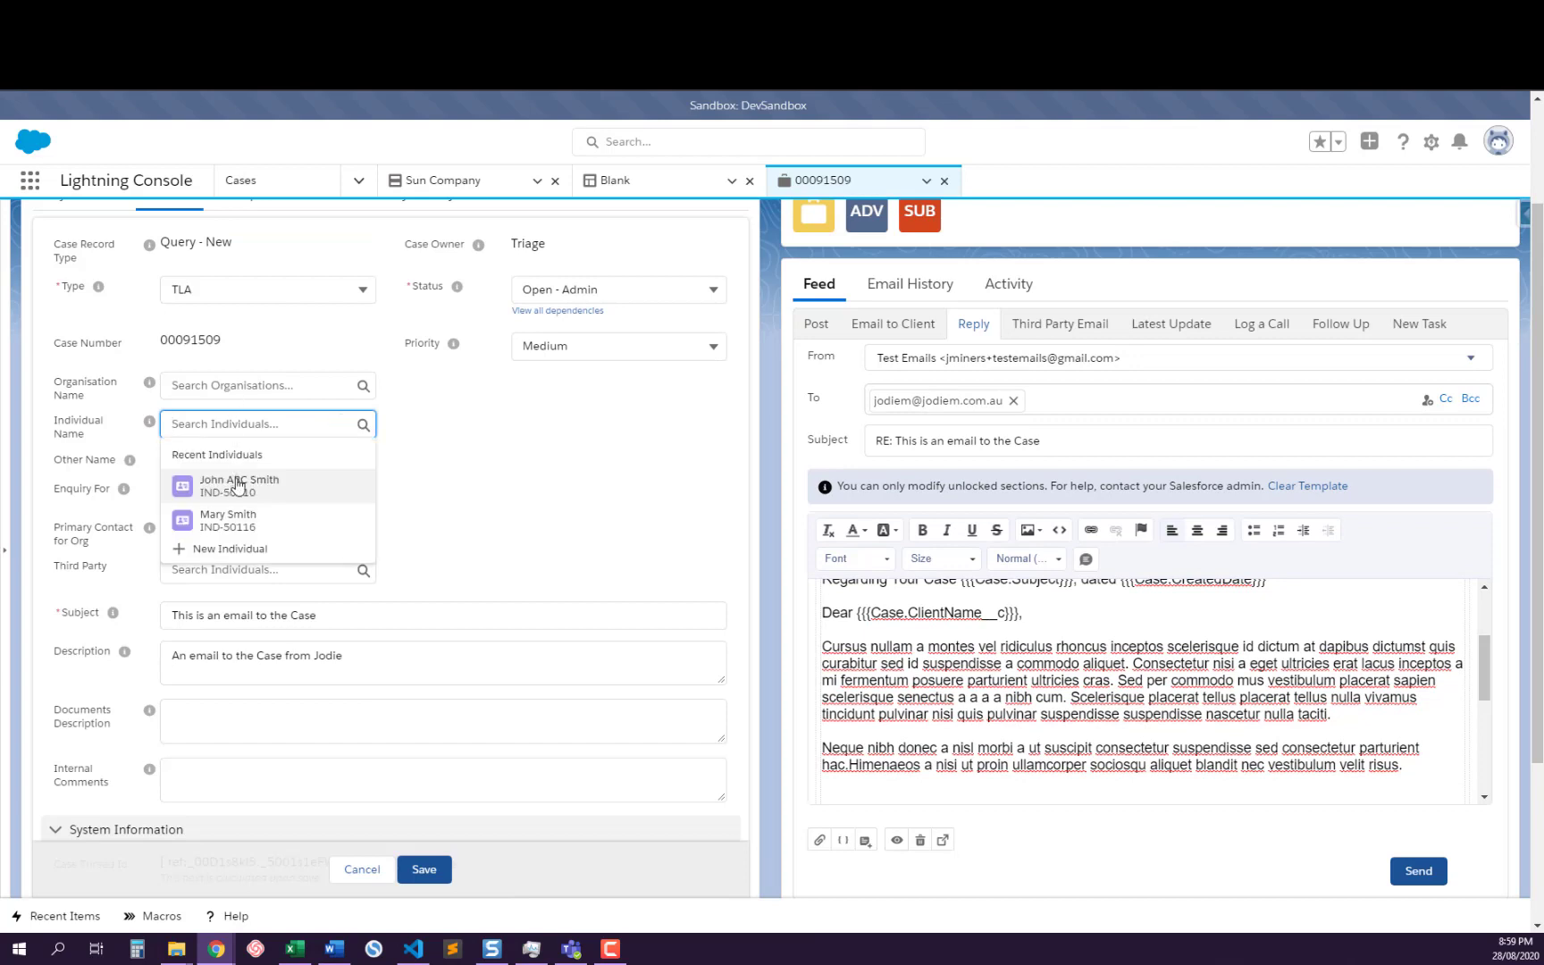
left_click(238, 485)
left_click(229, 388)
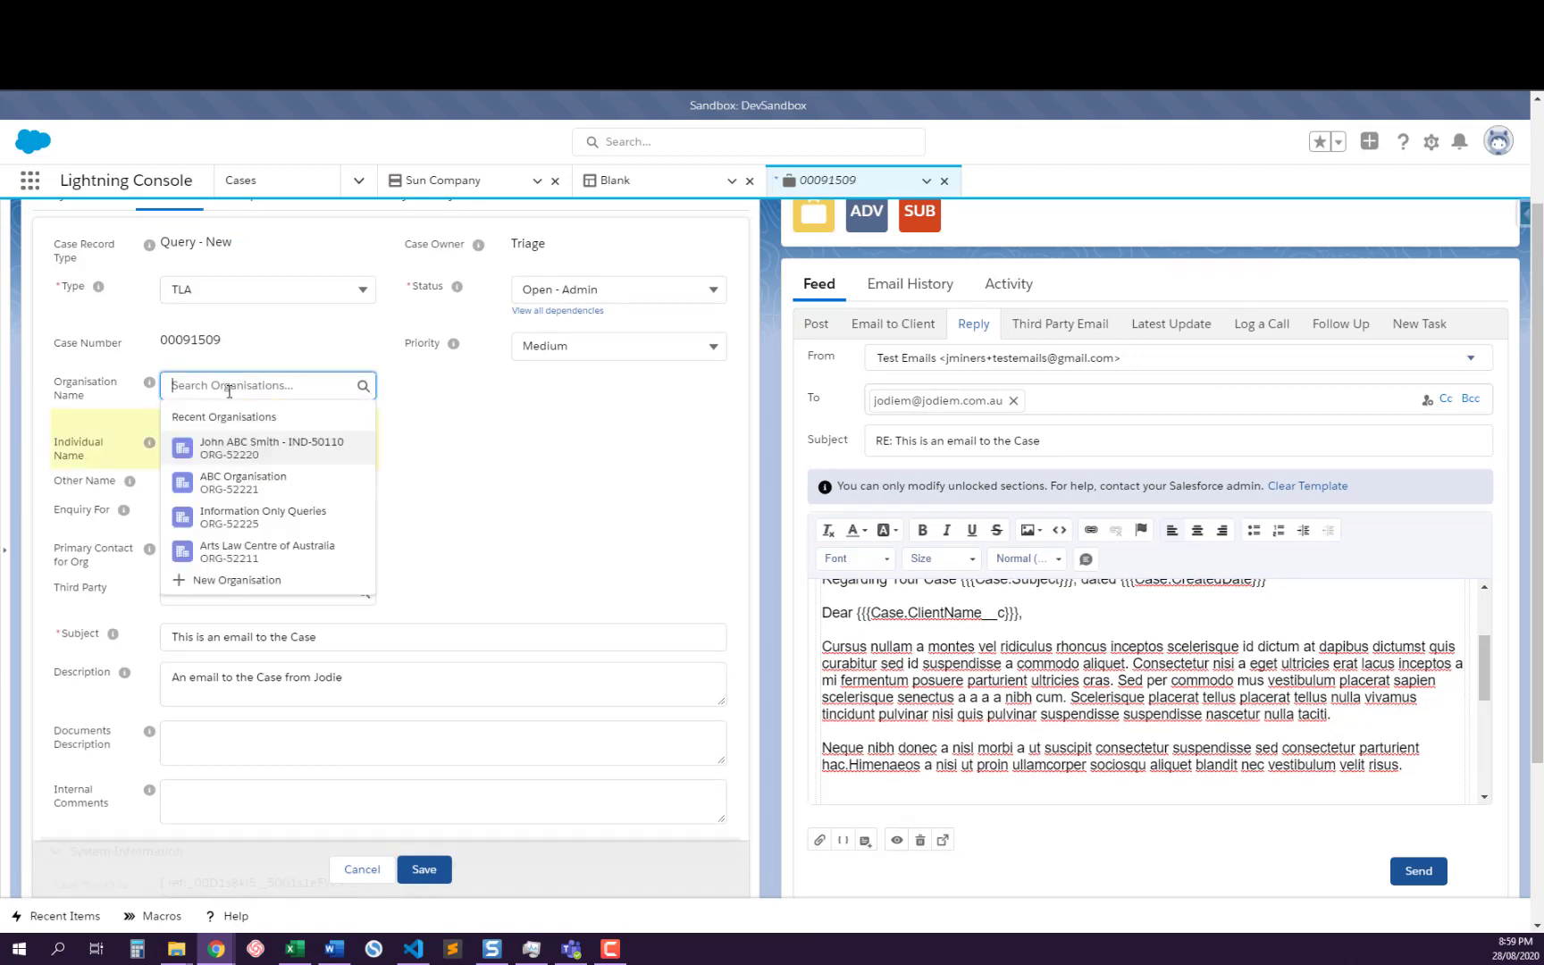
left_click(234, 449)
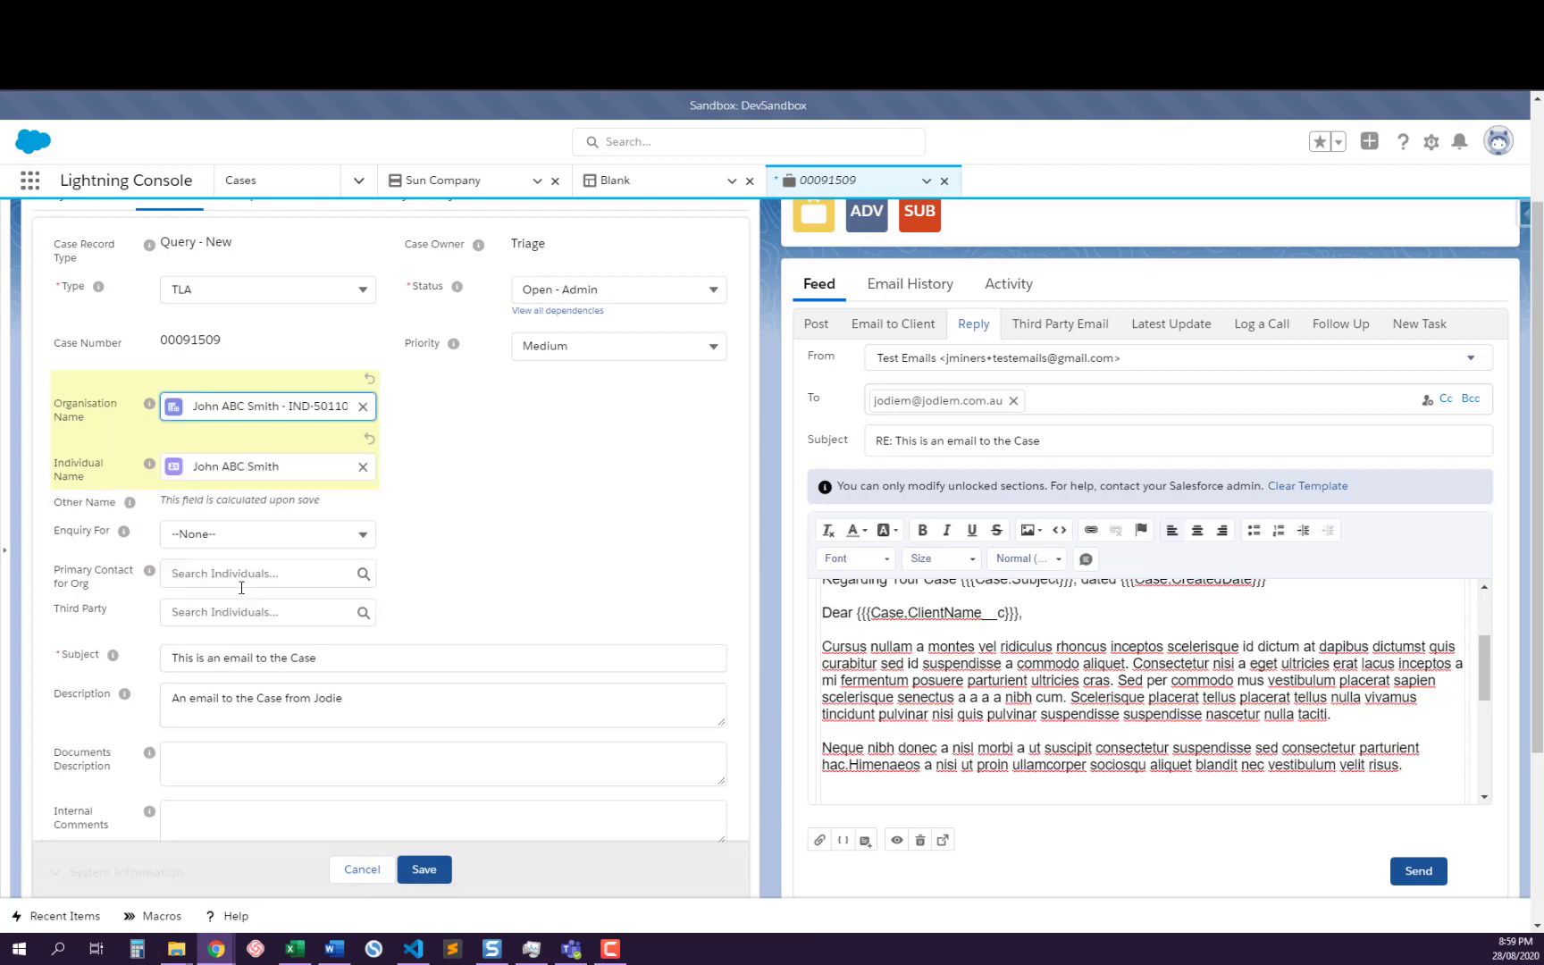
left_click(427, 871)
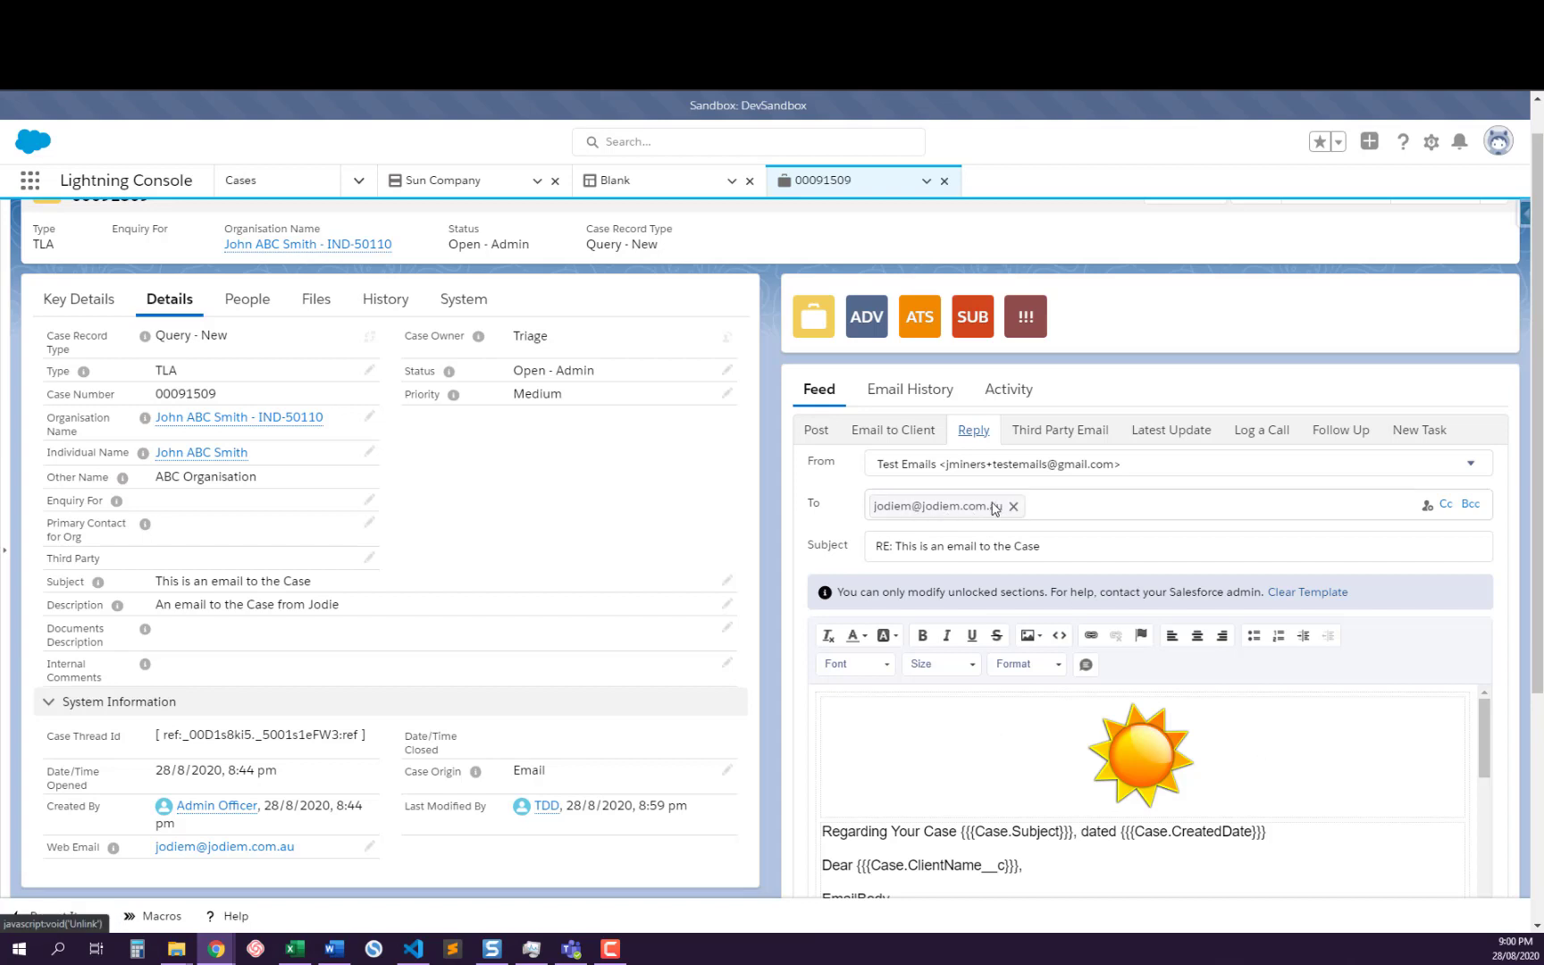
Swap the EmailBody placeholder in the refreshed reply draft for the Lipsum quick text and check the draft down to the original message
scroll(1041, 511, "down", 2)
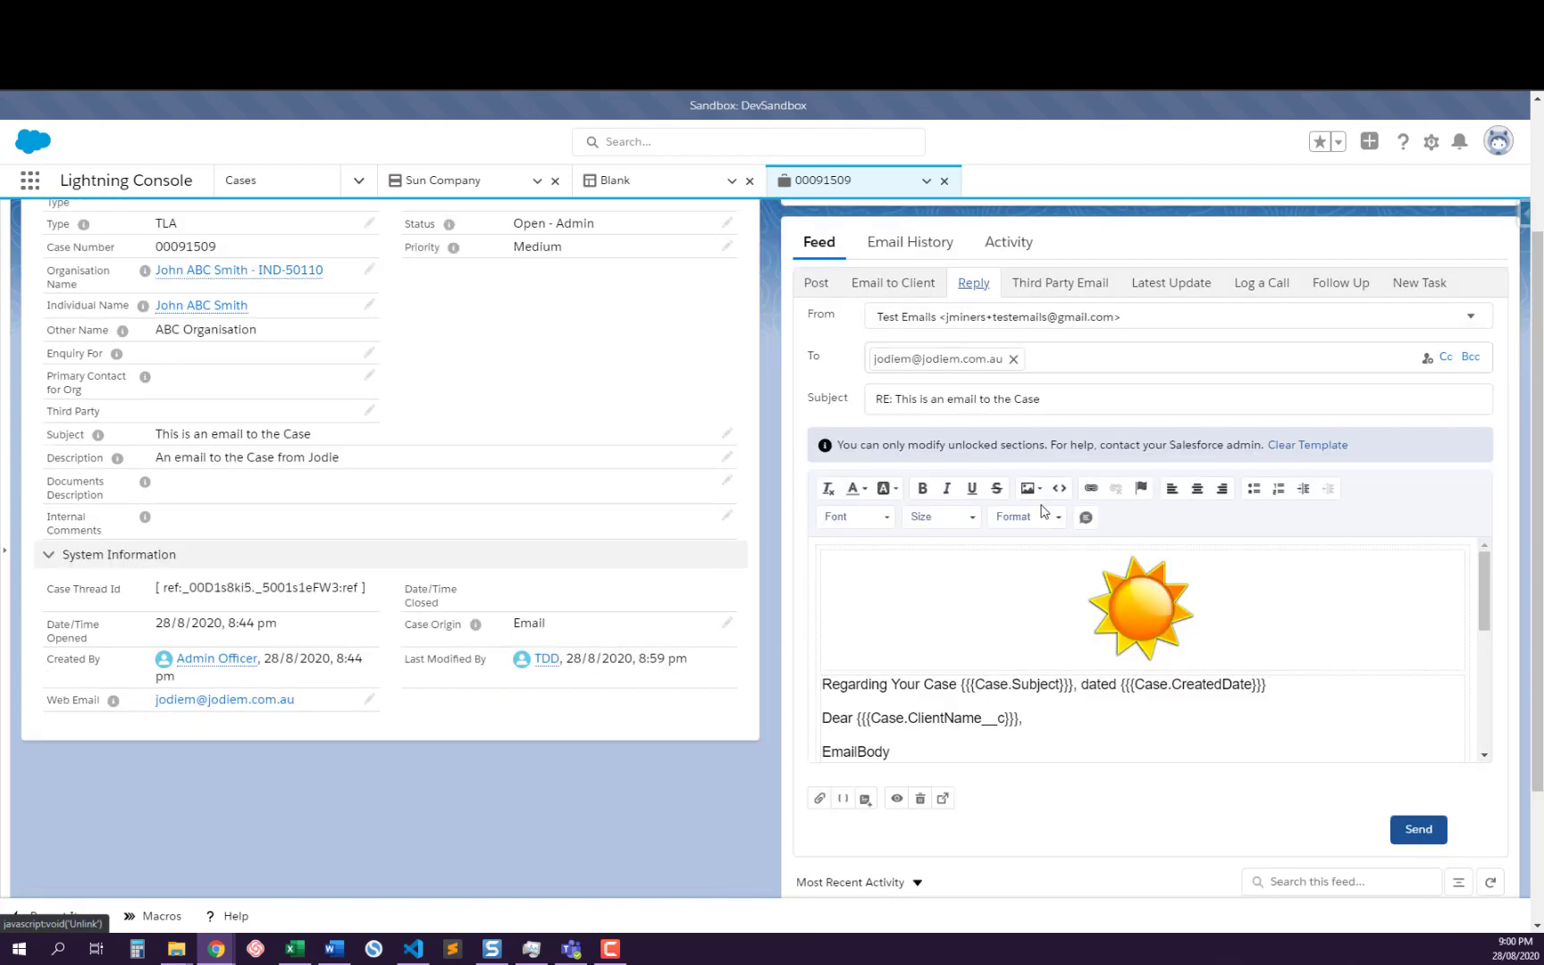
double_click(845, 753)
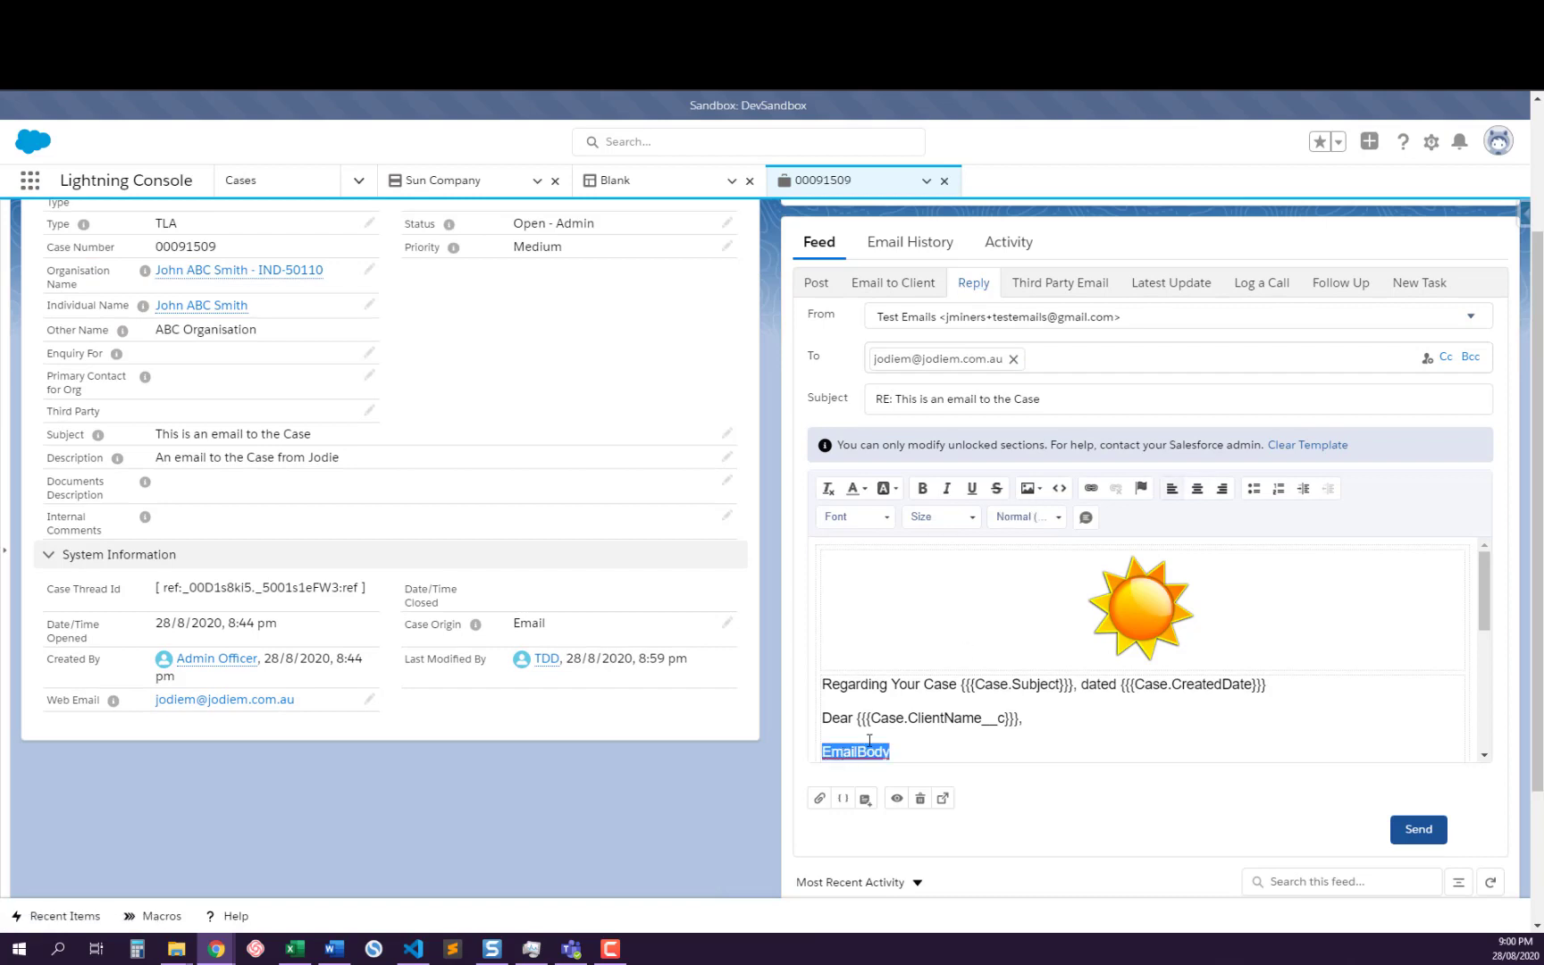
left_click(1086, 517)
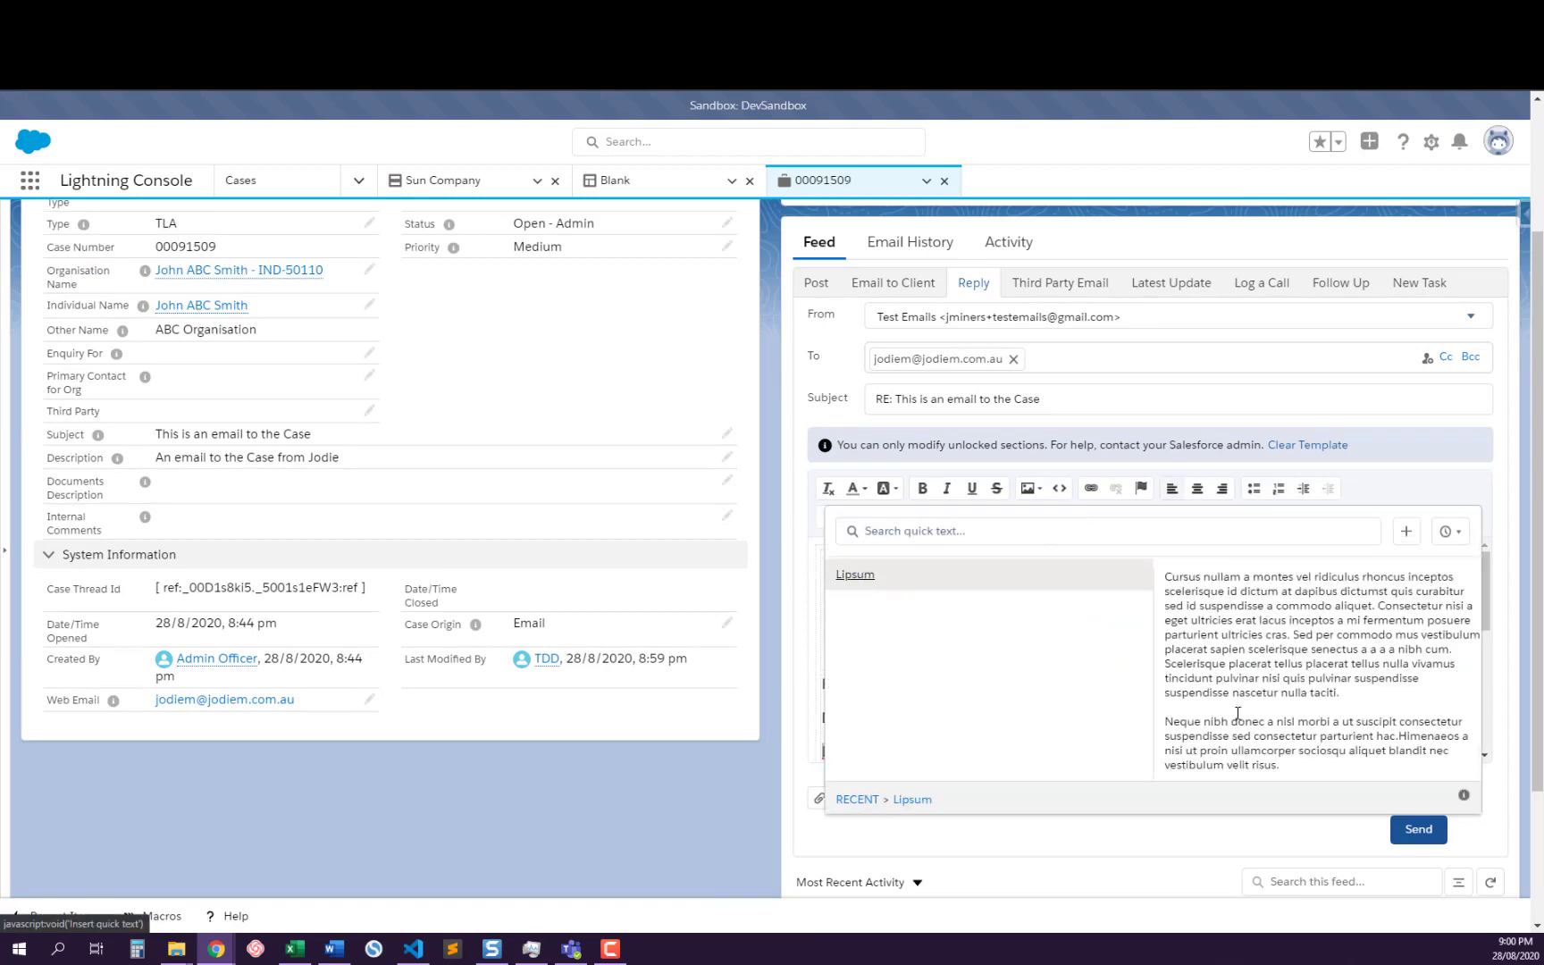
left_click(869, 576)
scroll(1171, 718, "down", 2)
scroll(919, 661, "down", 2)
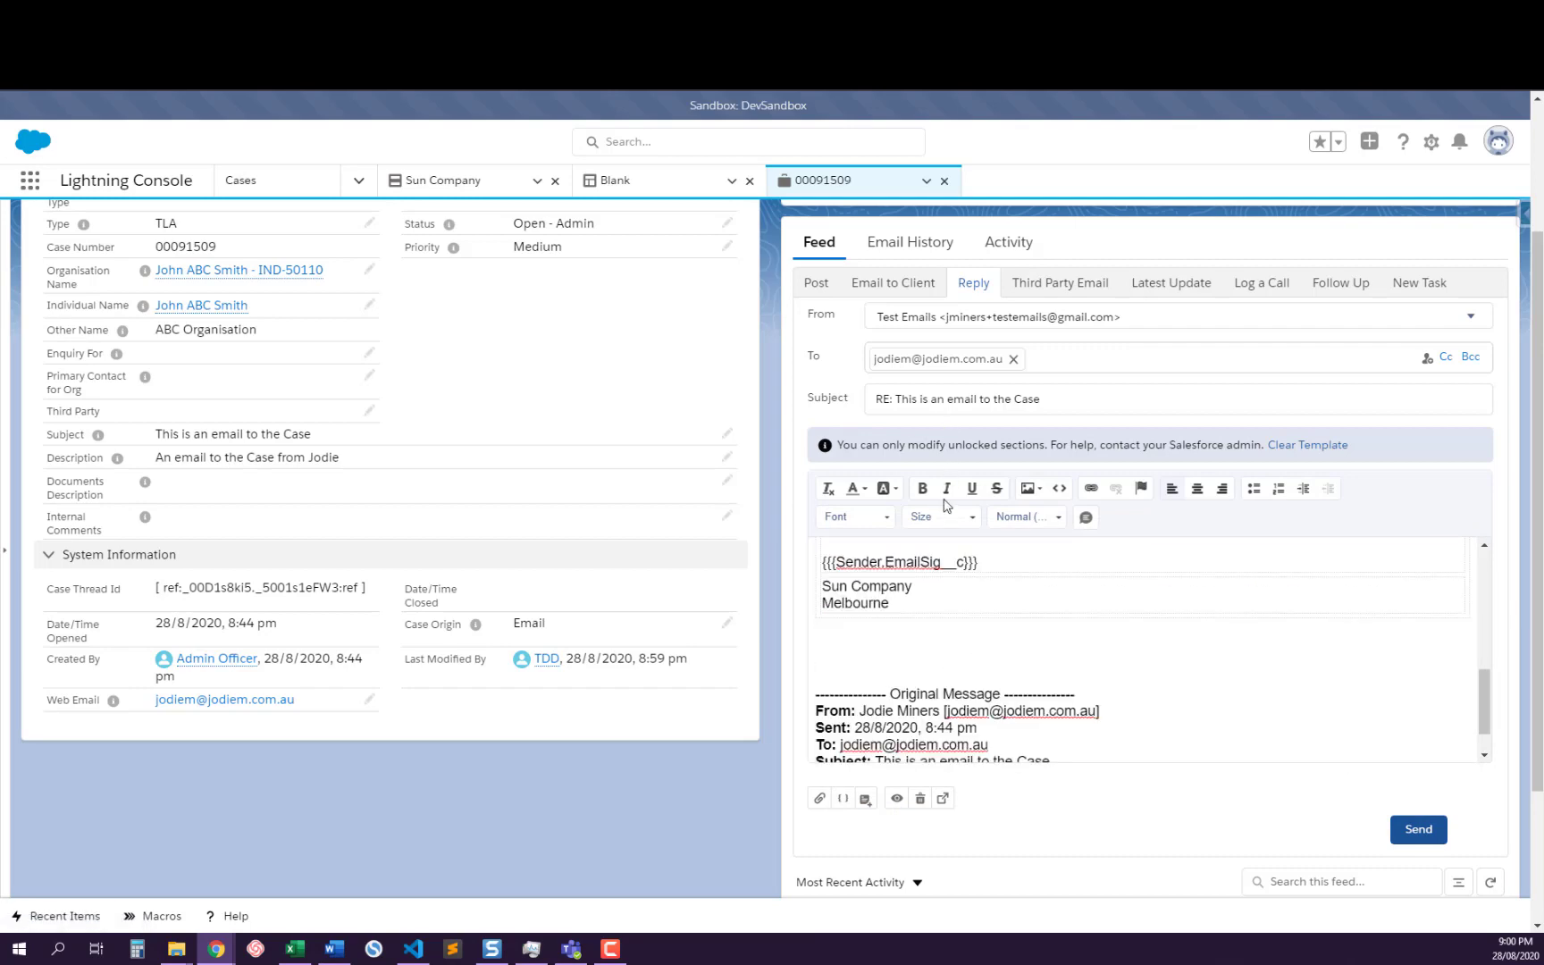
Preview the reply, check the merged client name in the greeting, the signature and the company footer, and close the preview
left_click(894, 799)
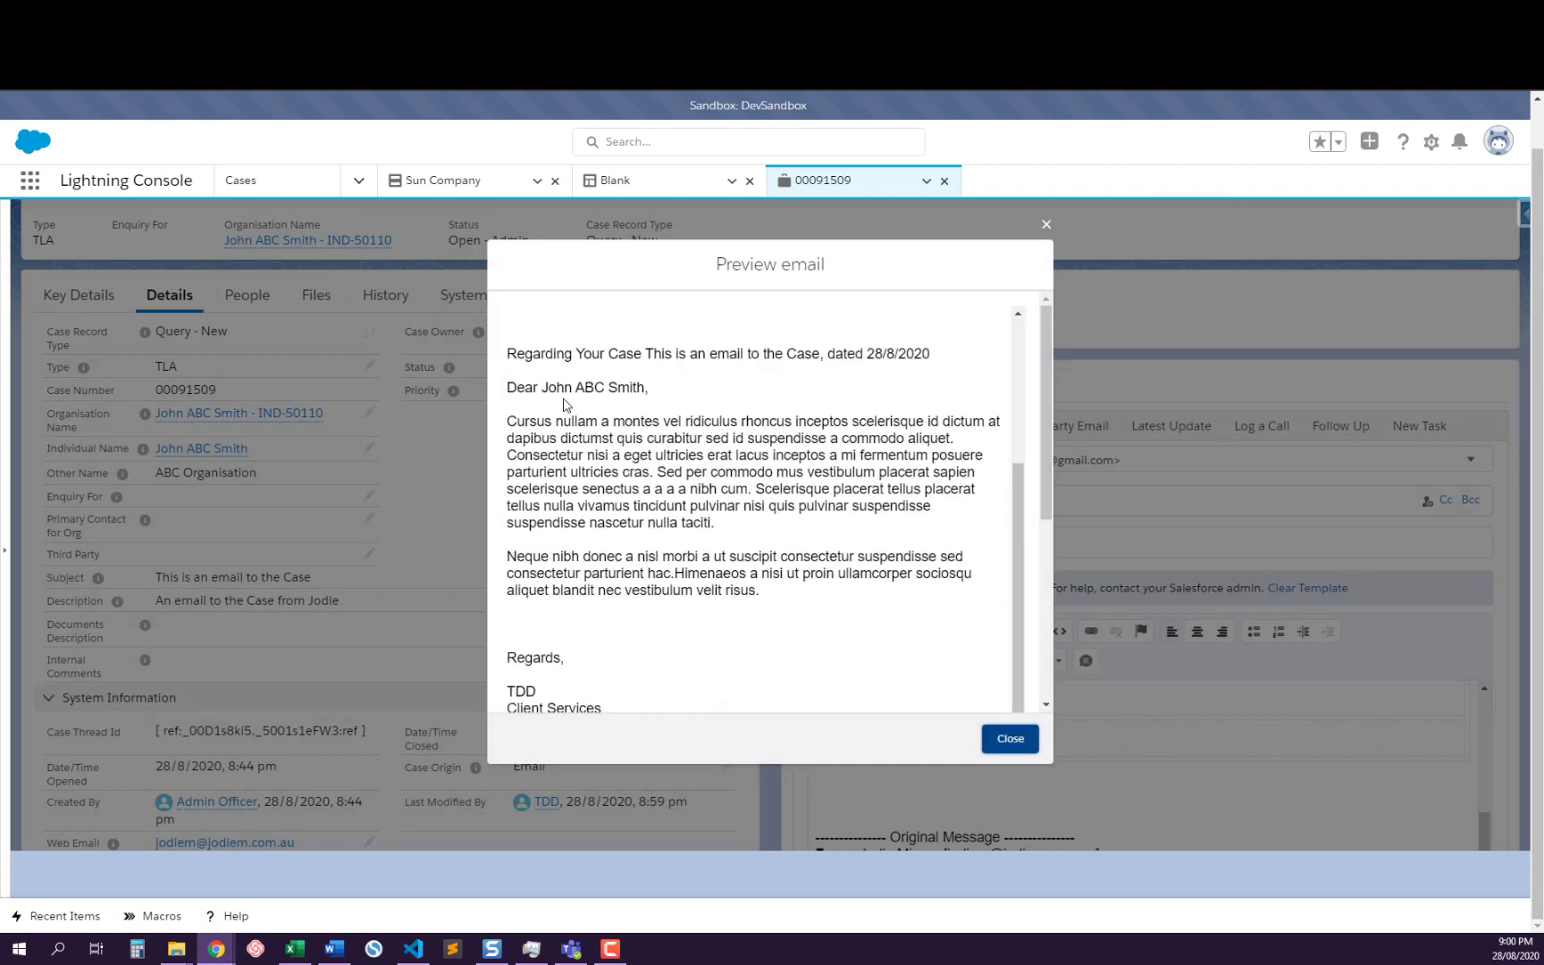
scroll(735, 496, "down", 4)
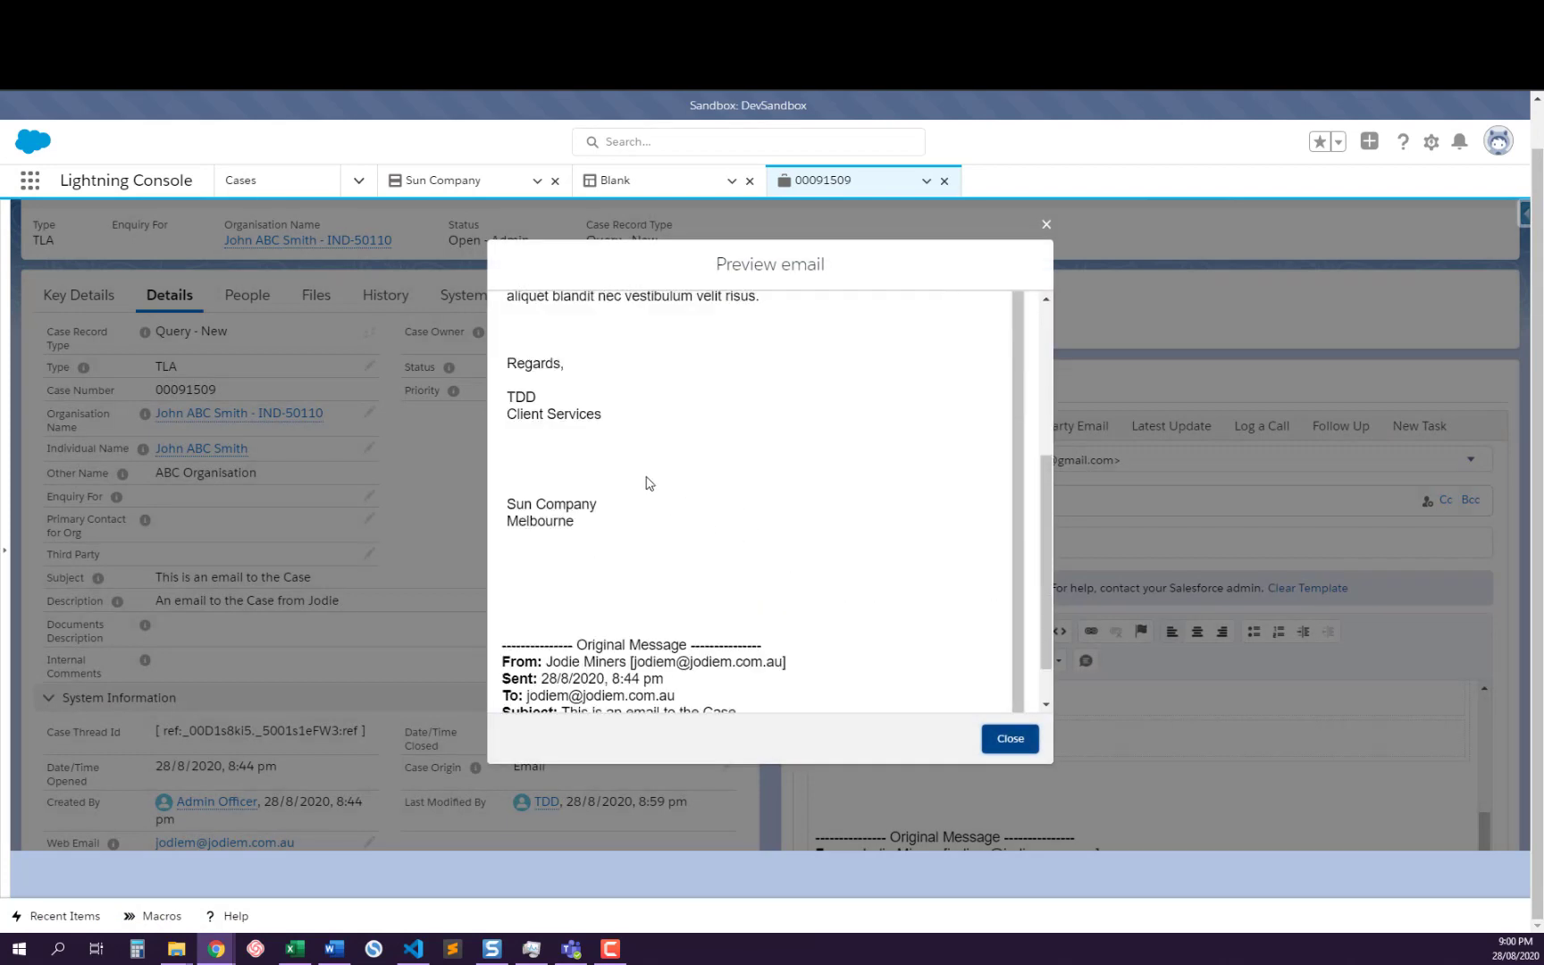
scroll(647, 484, "up", 2)
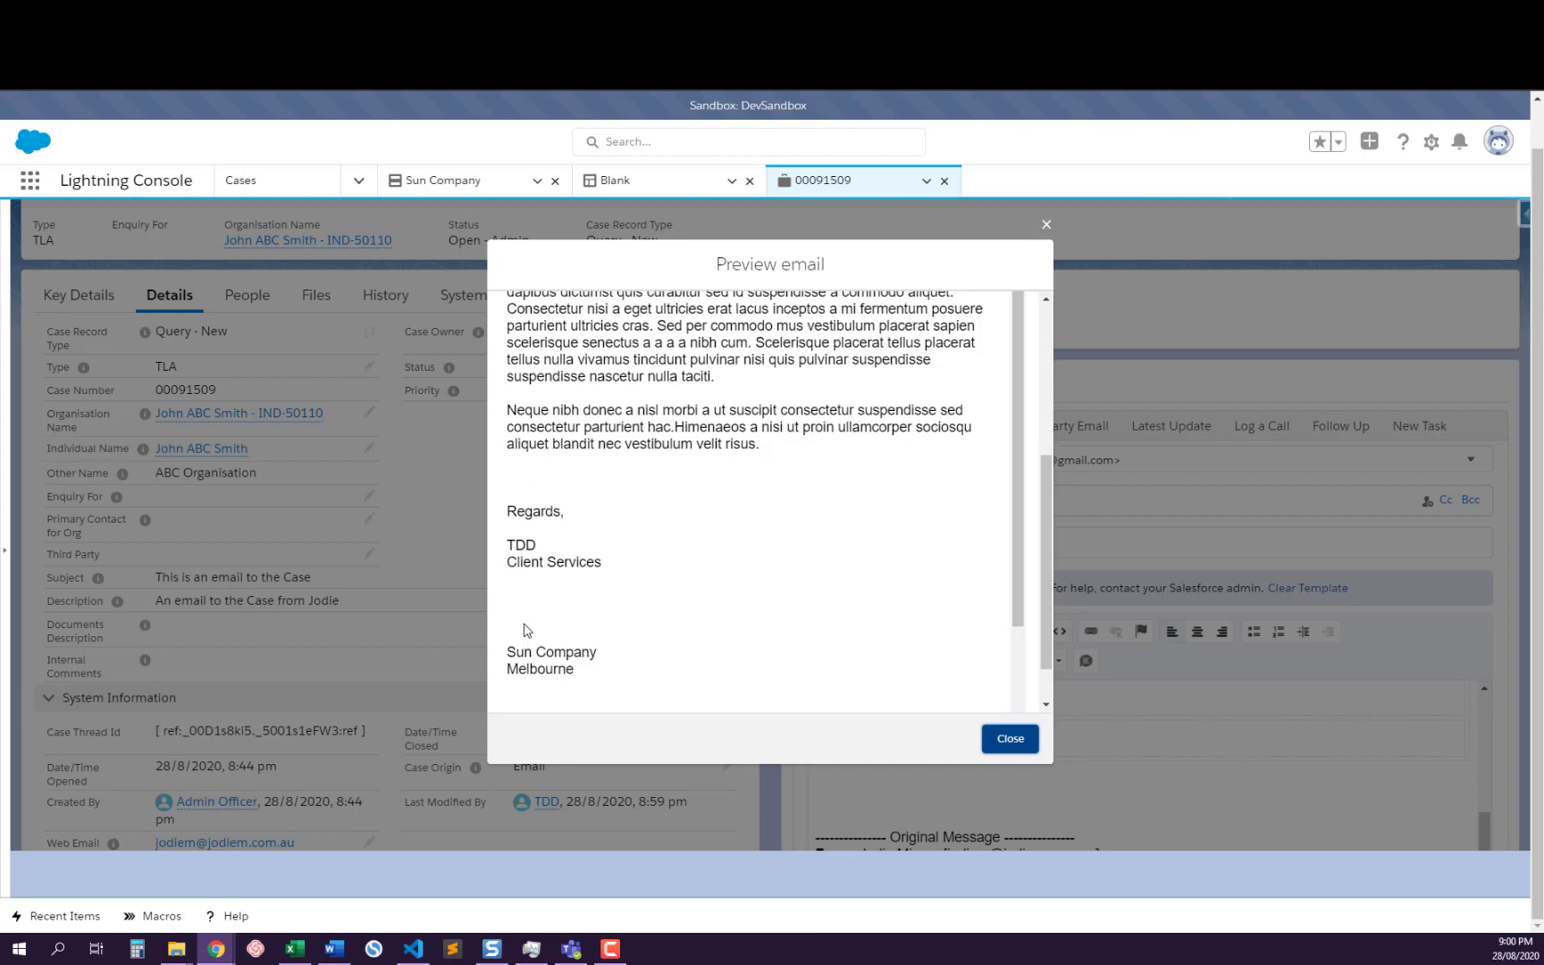
scroll(536, 596, "down", 2)
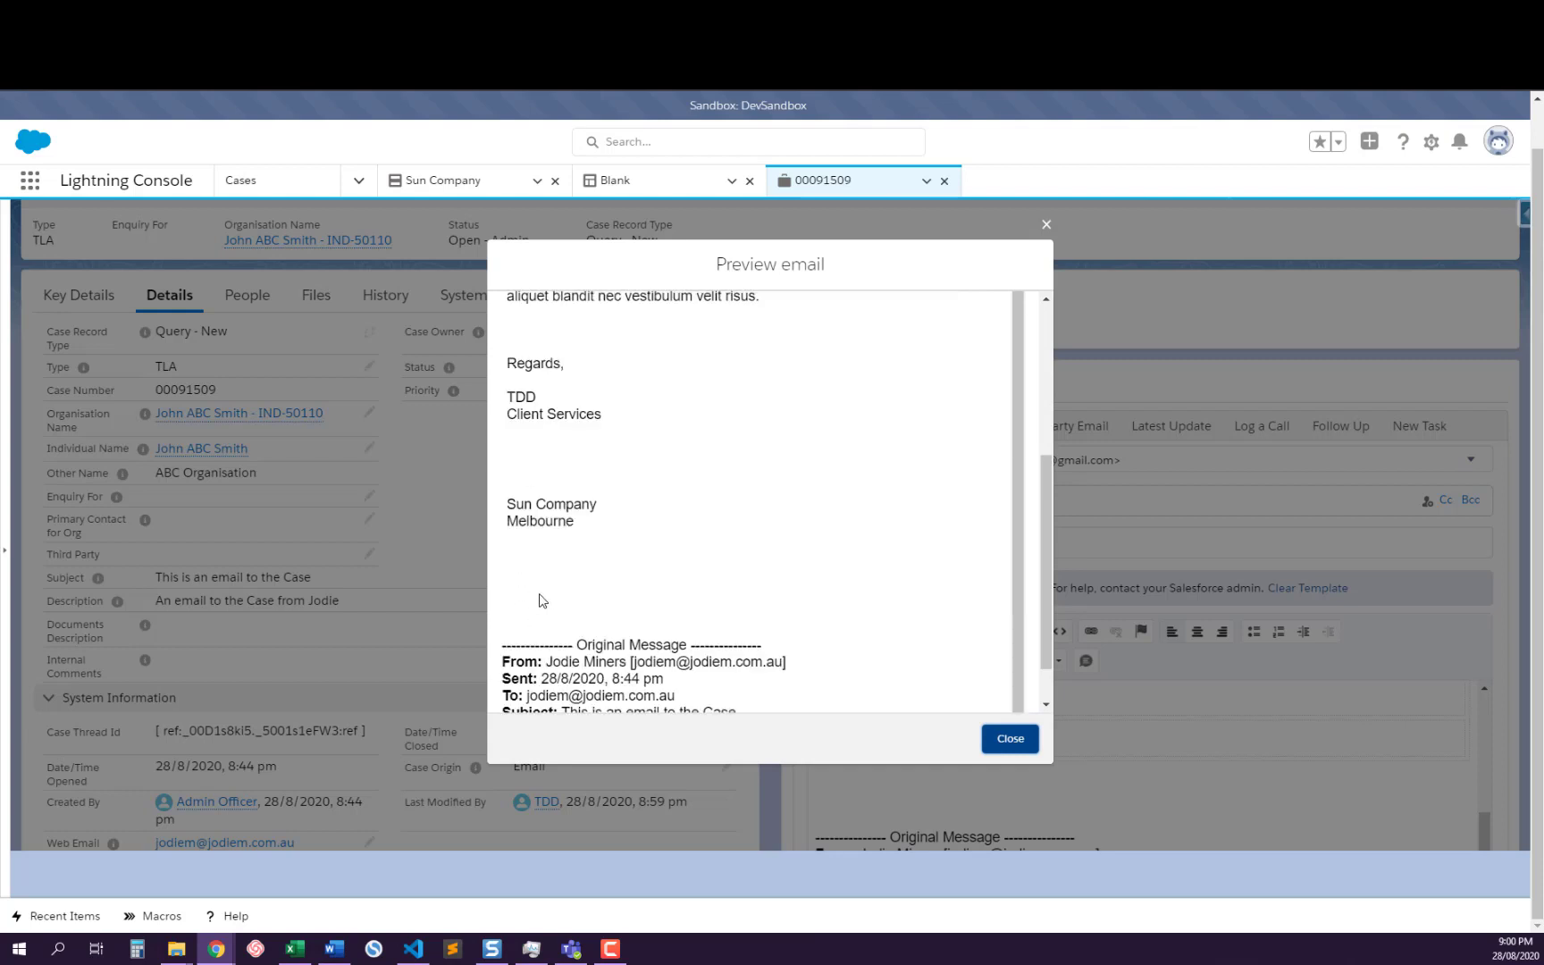
scroll(628, 523, "up", 2)
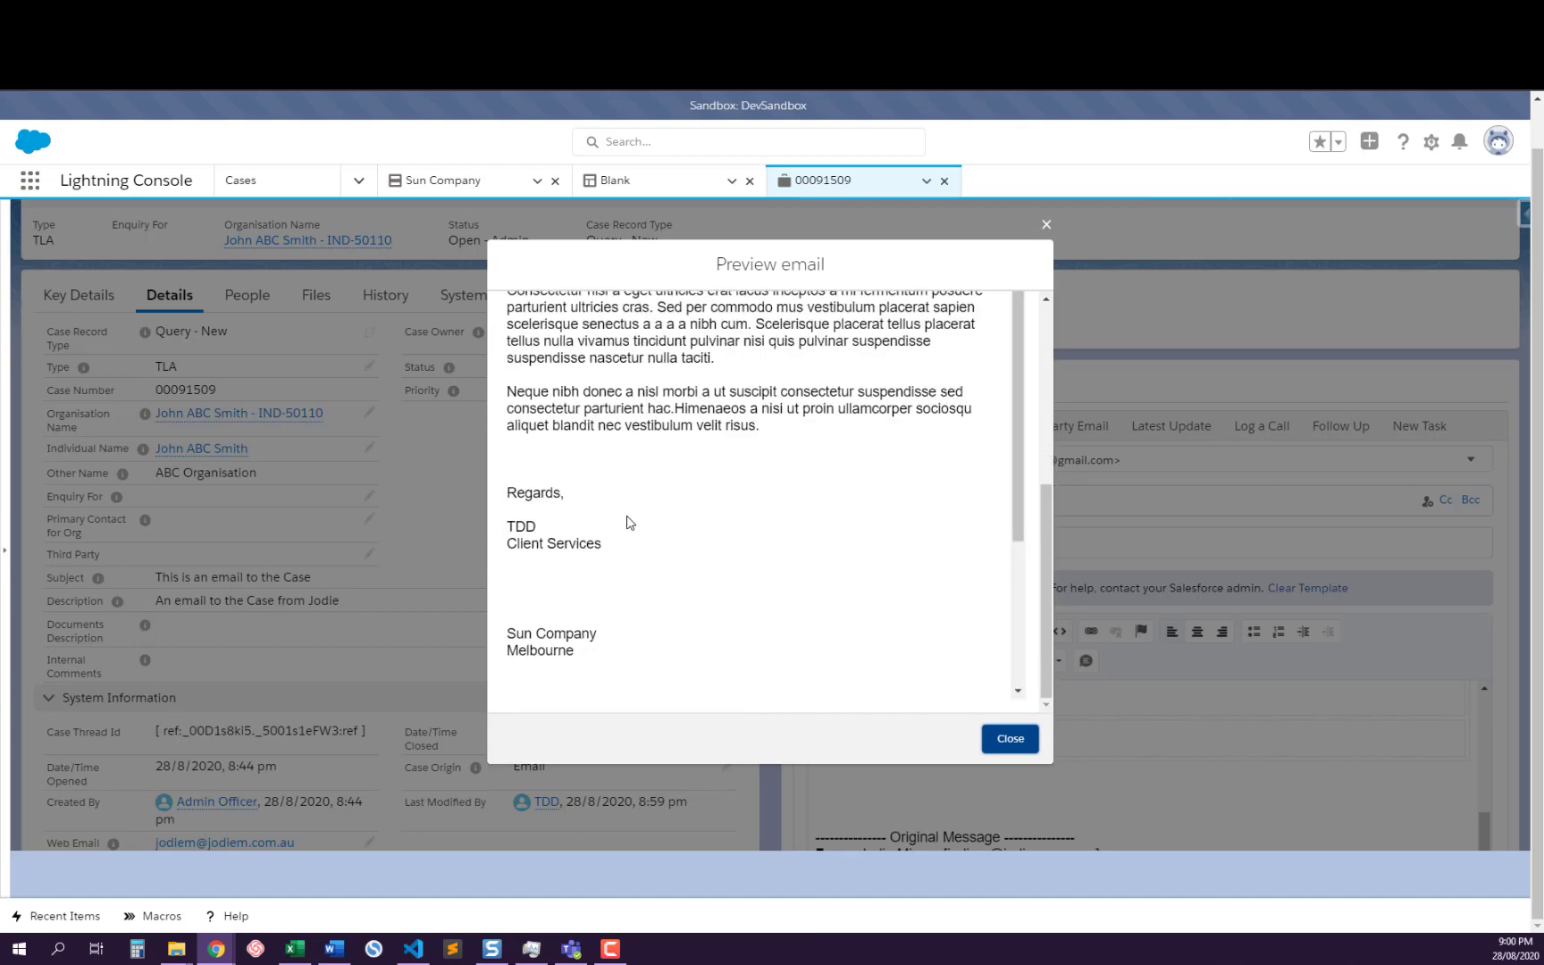
scroll(628, 522, "up", 2)
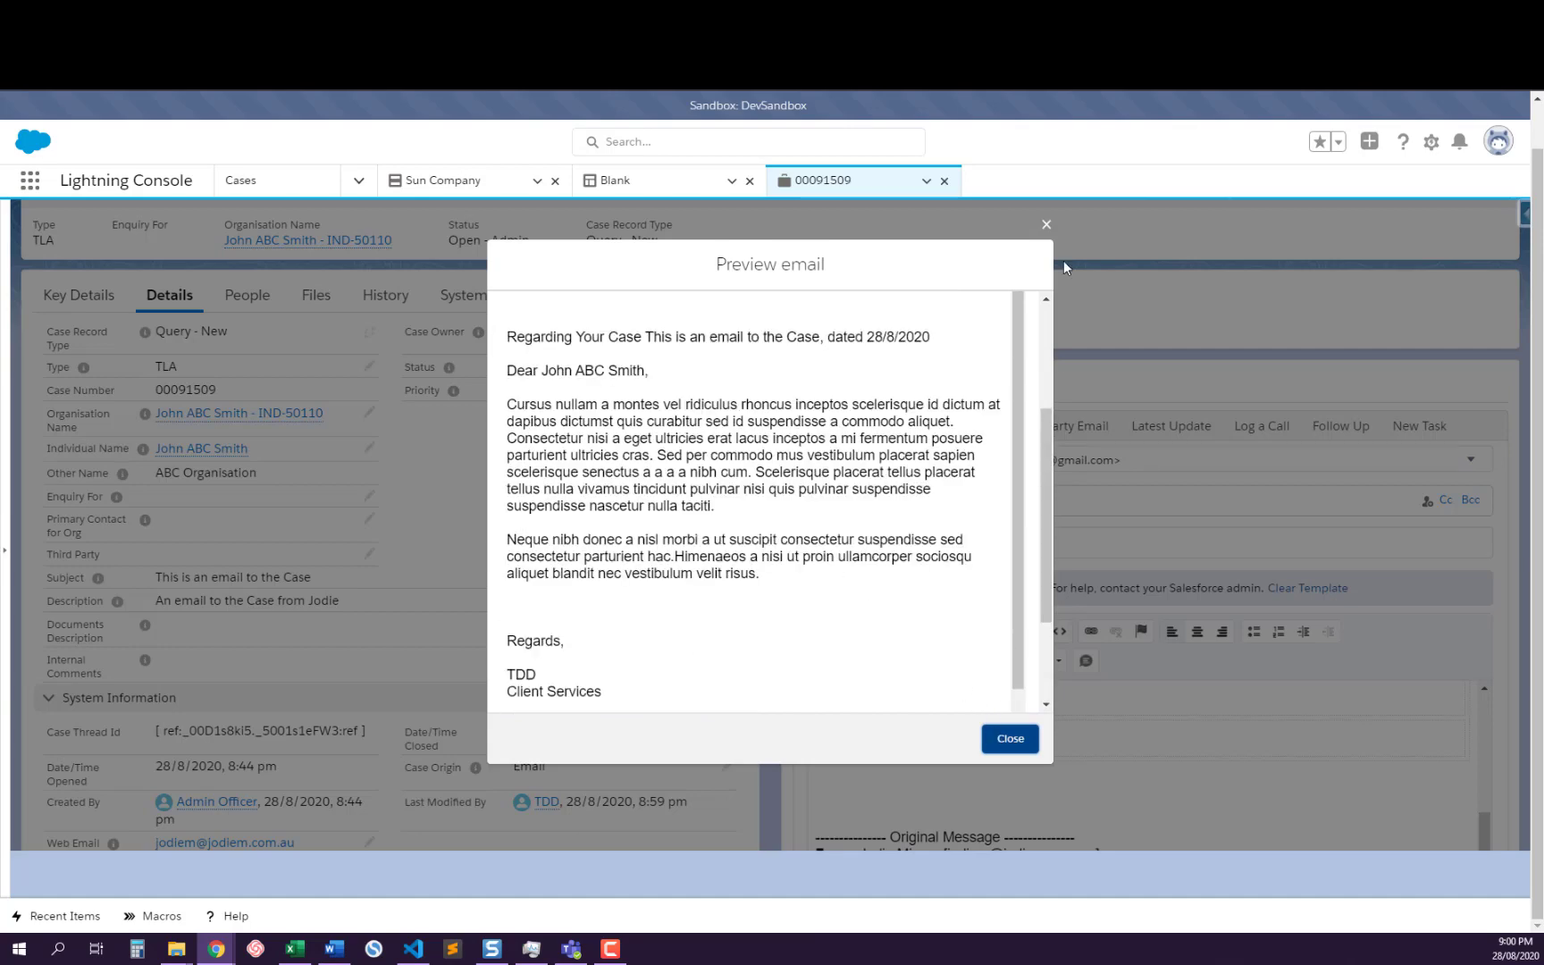
left_click(1045, 227)
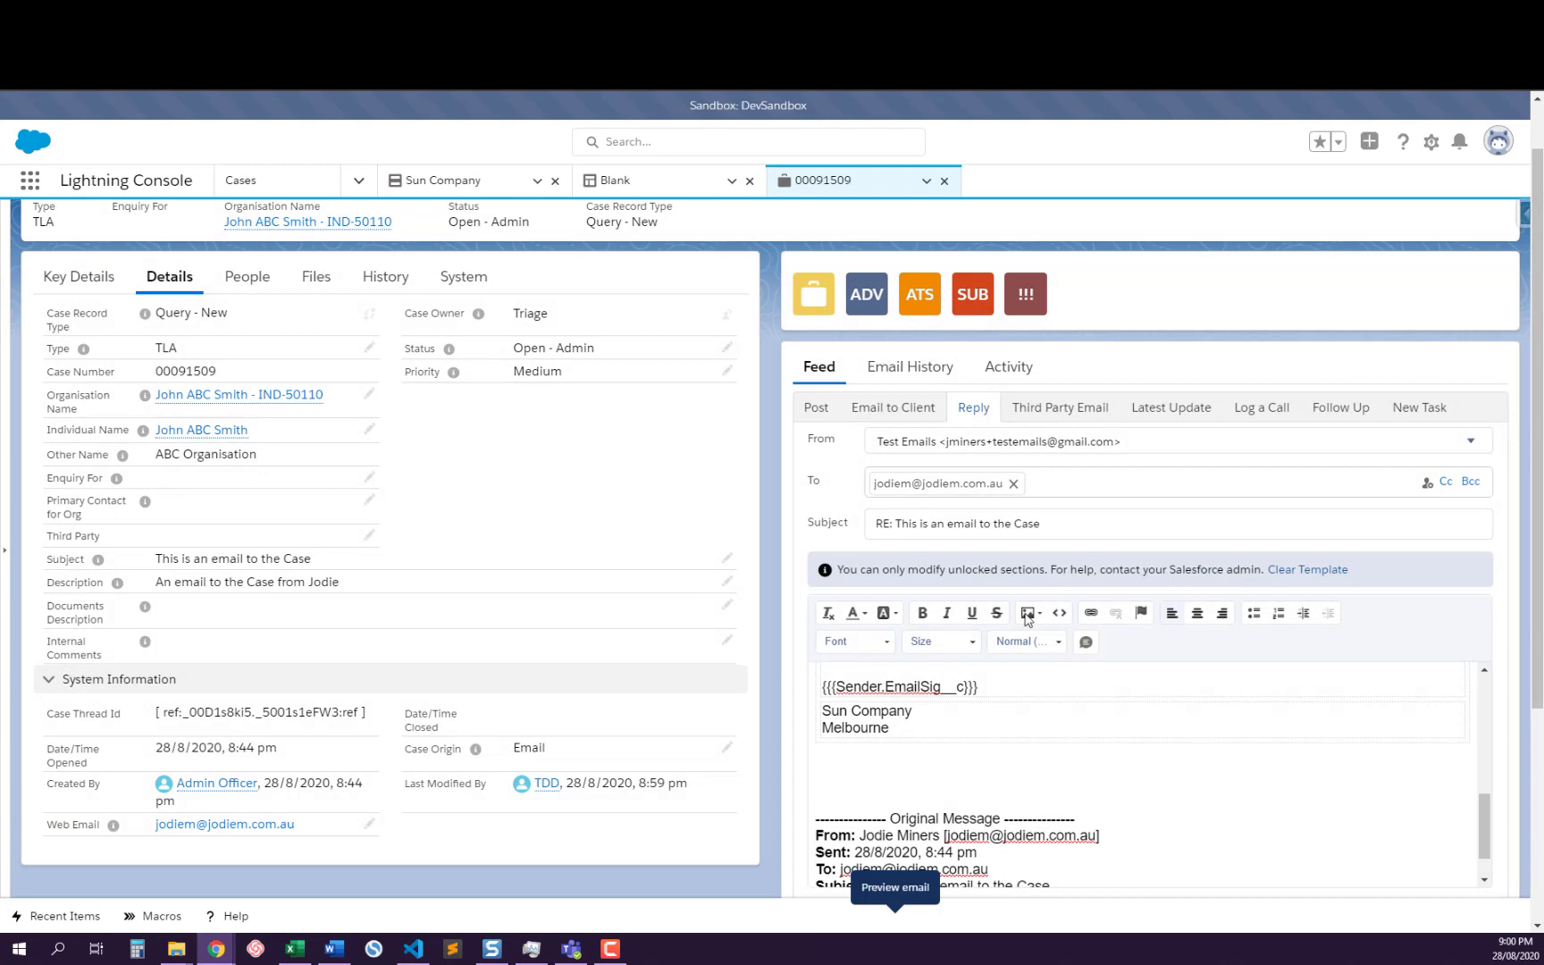
Send the completed reply email from the case
scroll(1027, 594, "down", 2)
scroll(1026, 591, "down", 1)
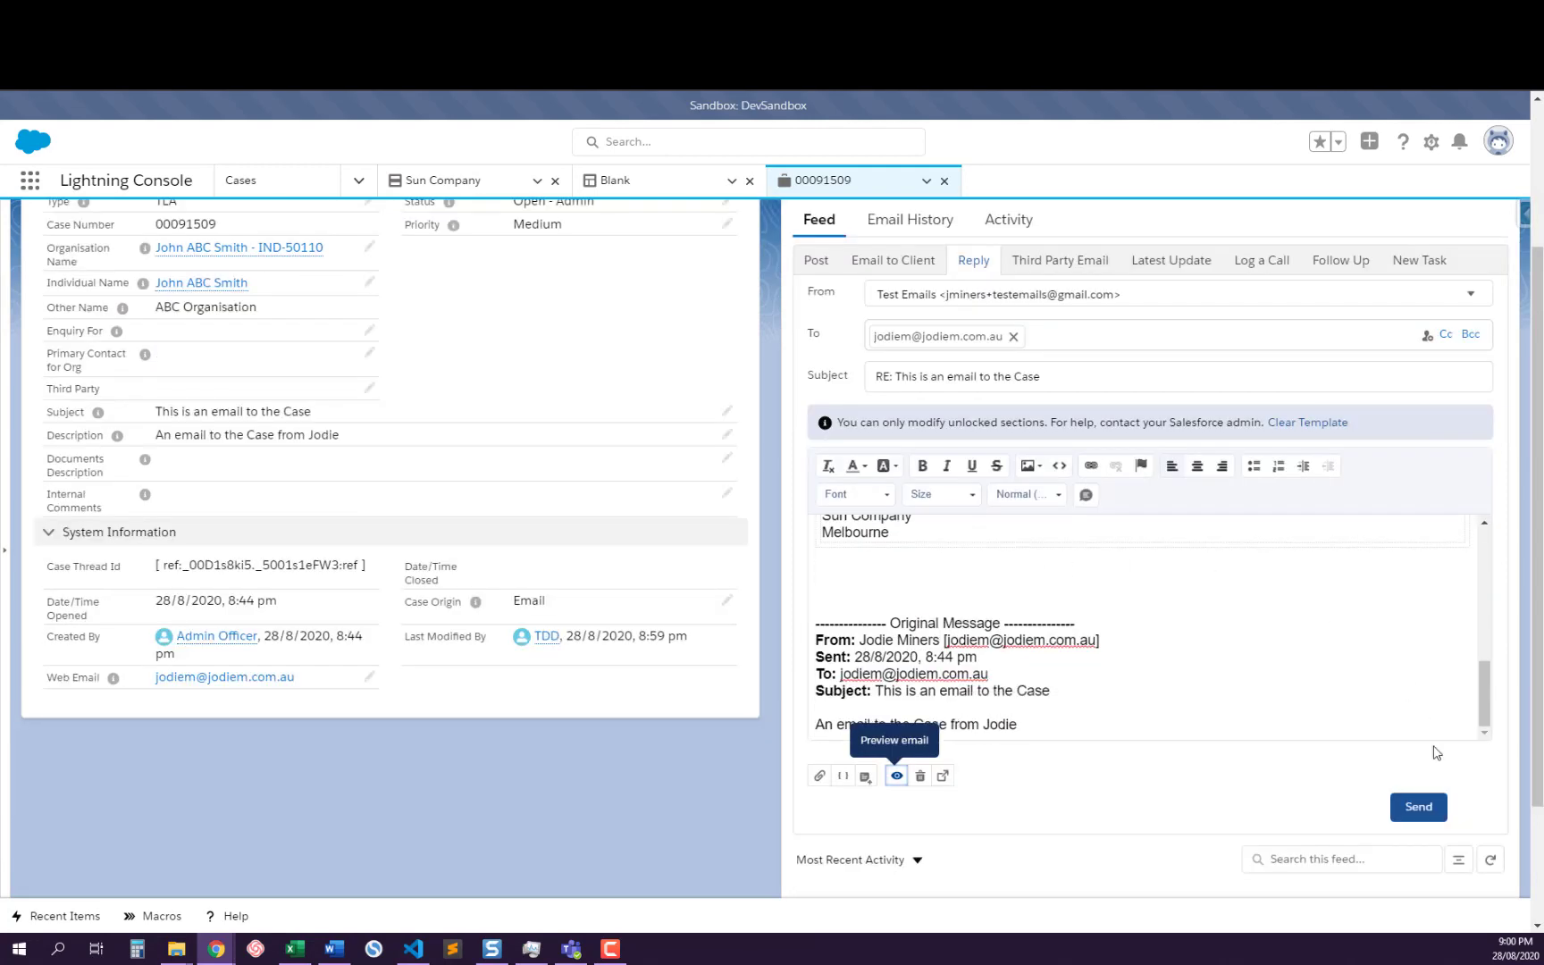
left_click(1414, 816)
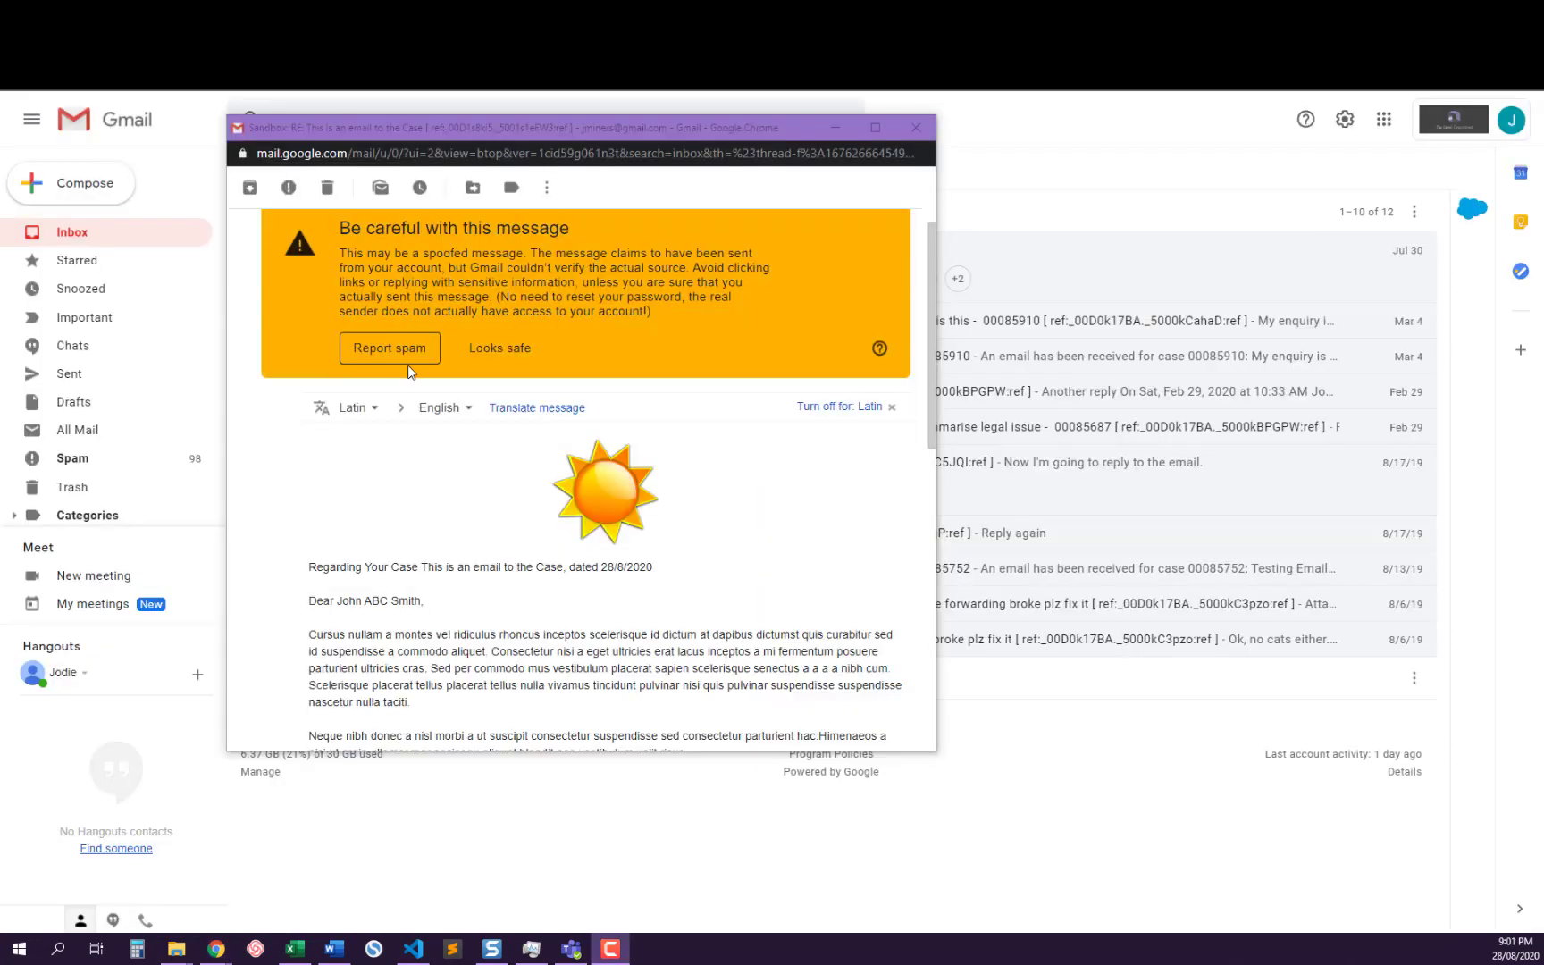
Switch to Gmail and examine the received reply's letterhead, greeting, body, signature, quoted original message and thread reference
scroll(507, 448, "down", 2)
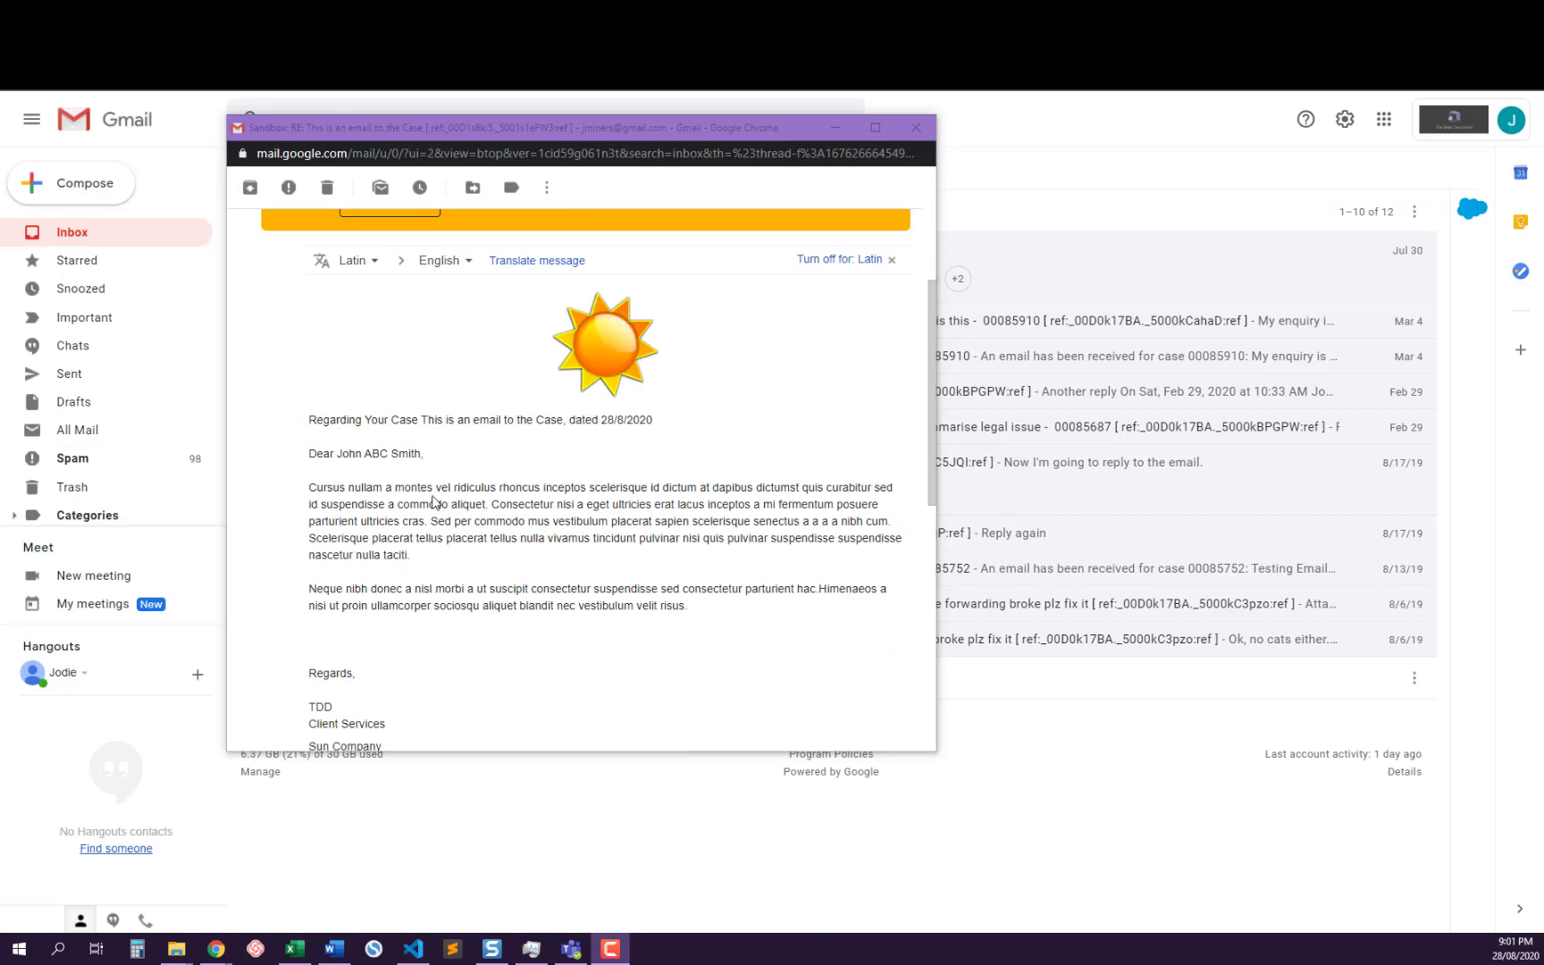
scroll(404, 490, "down", 2)
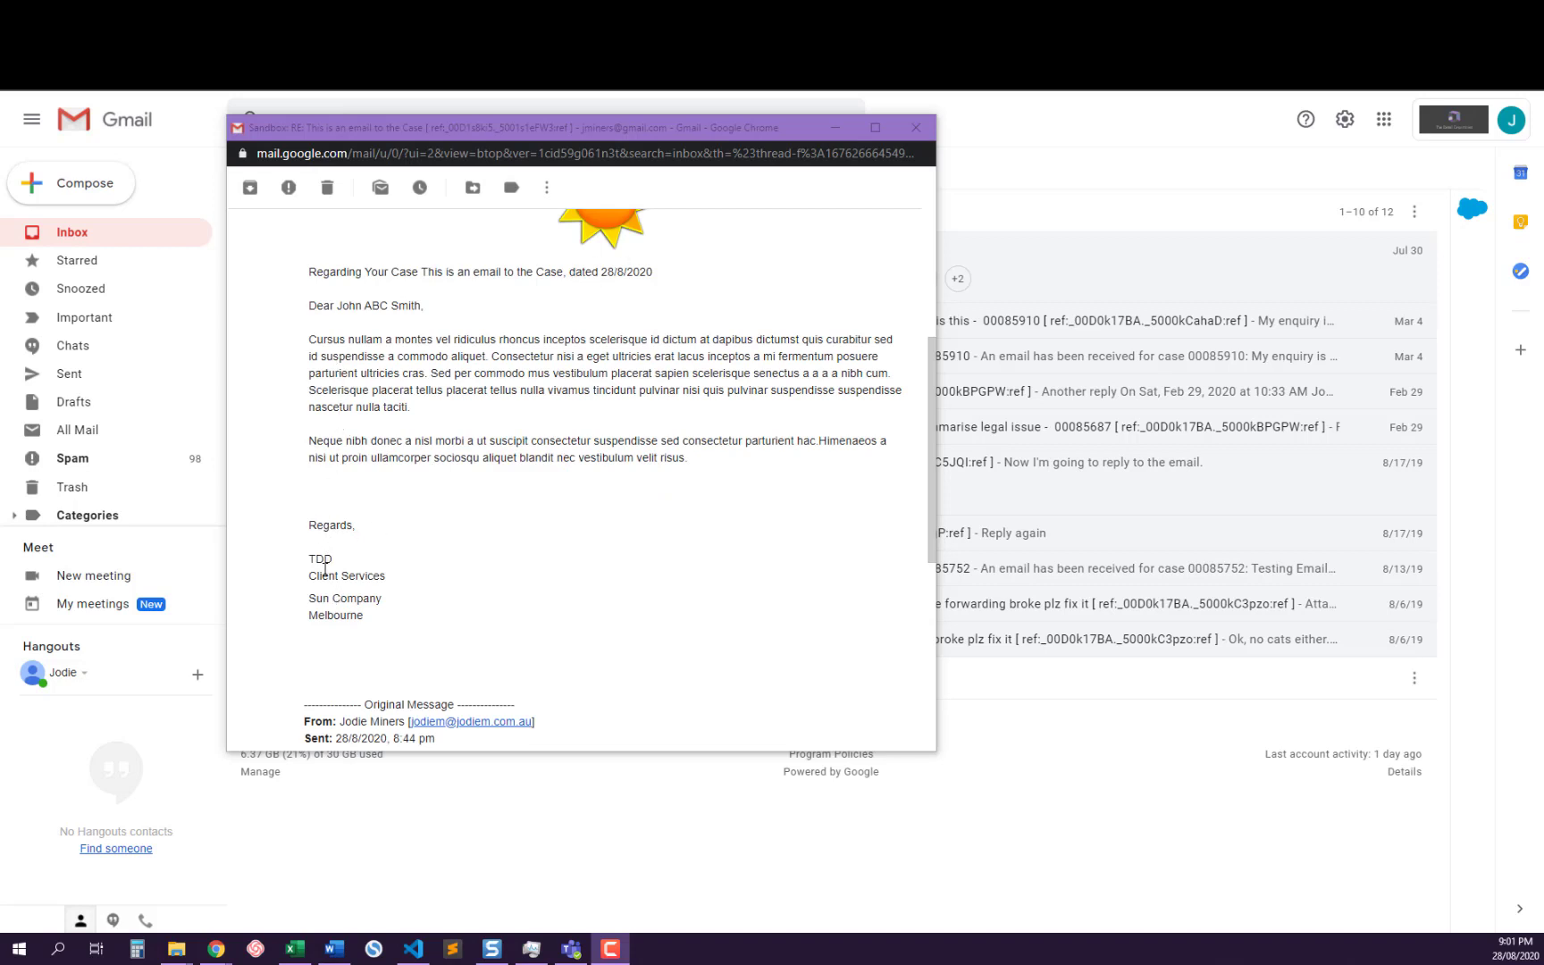
scroll(326, 572, "down", 2)
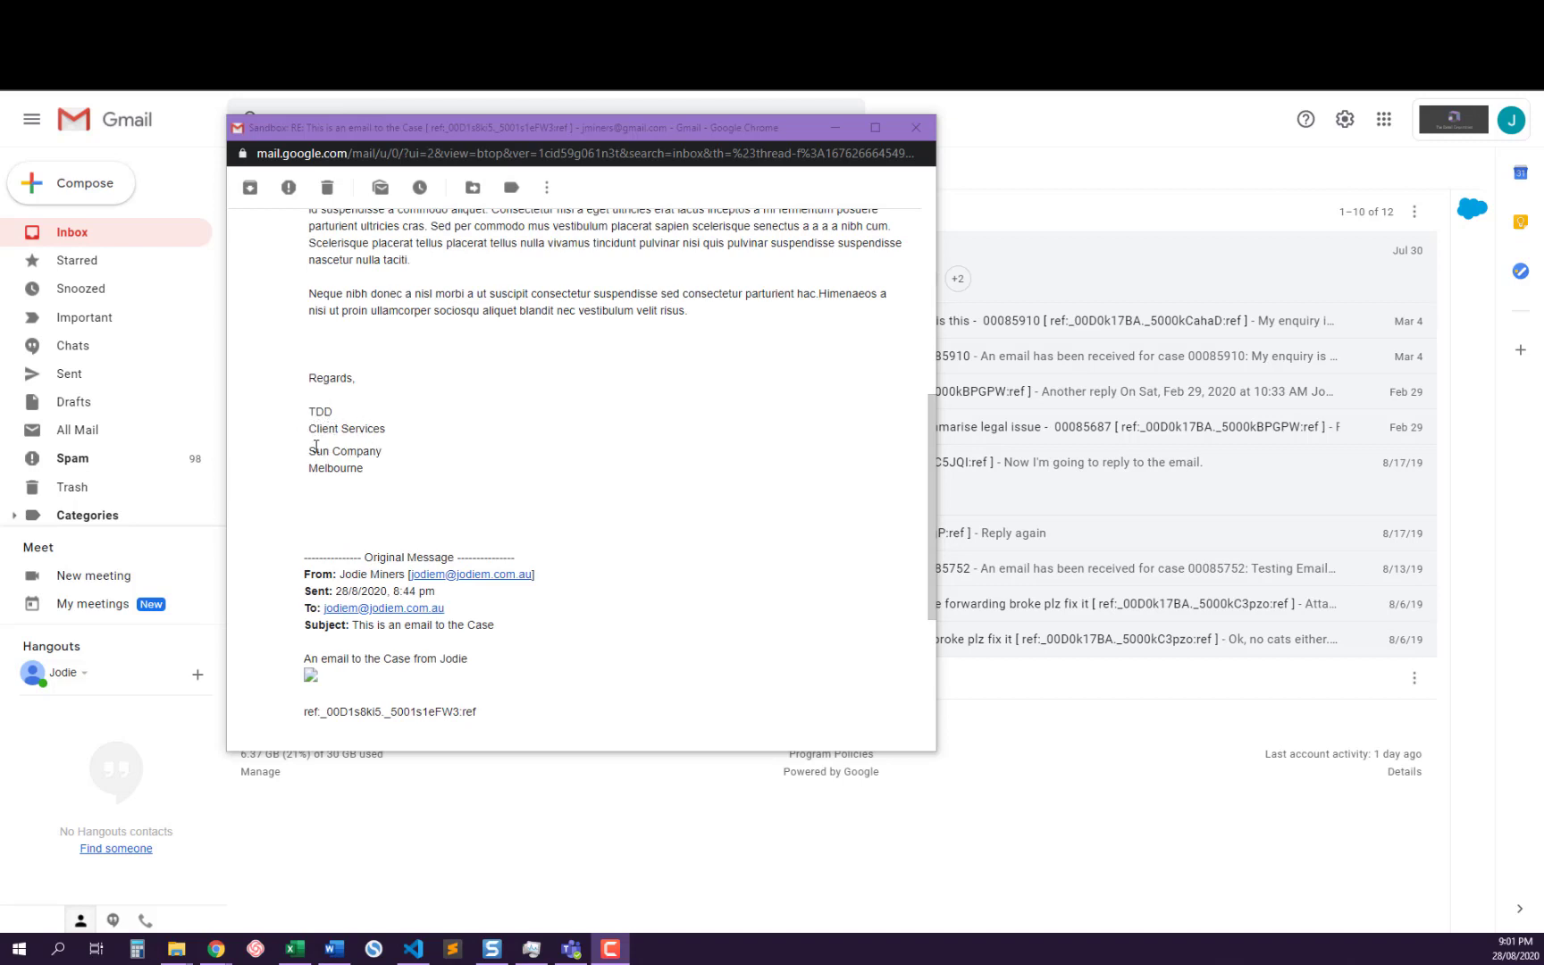
scroll(336, 447, "down", 2)
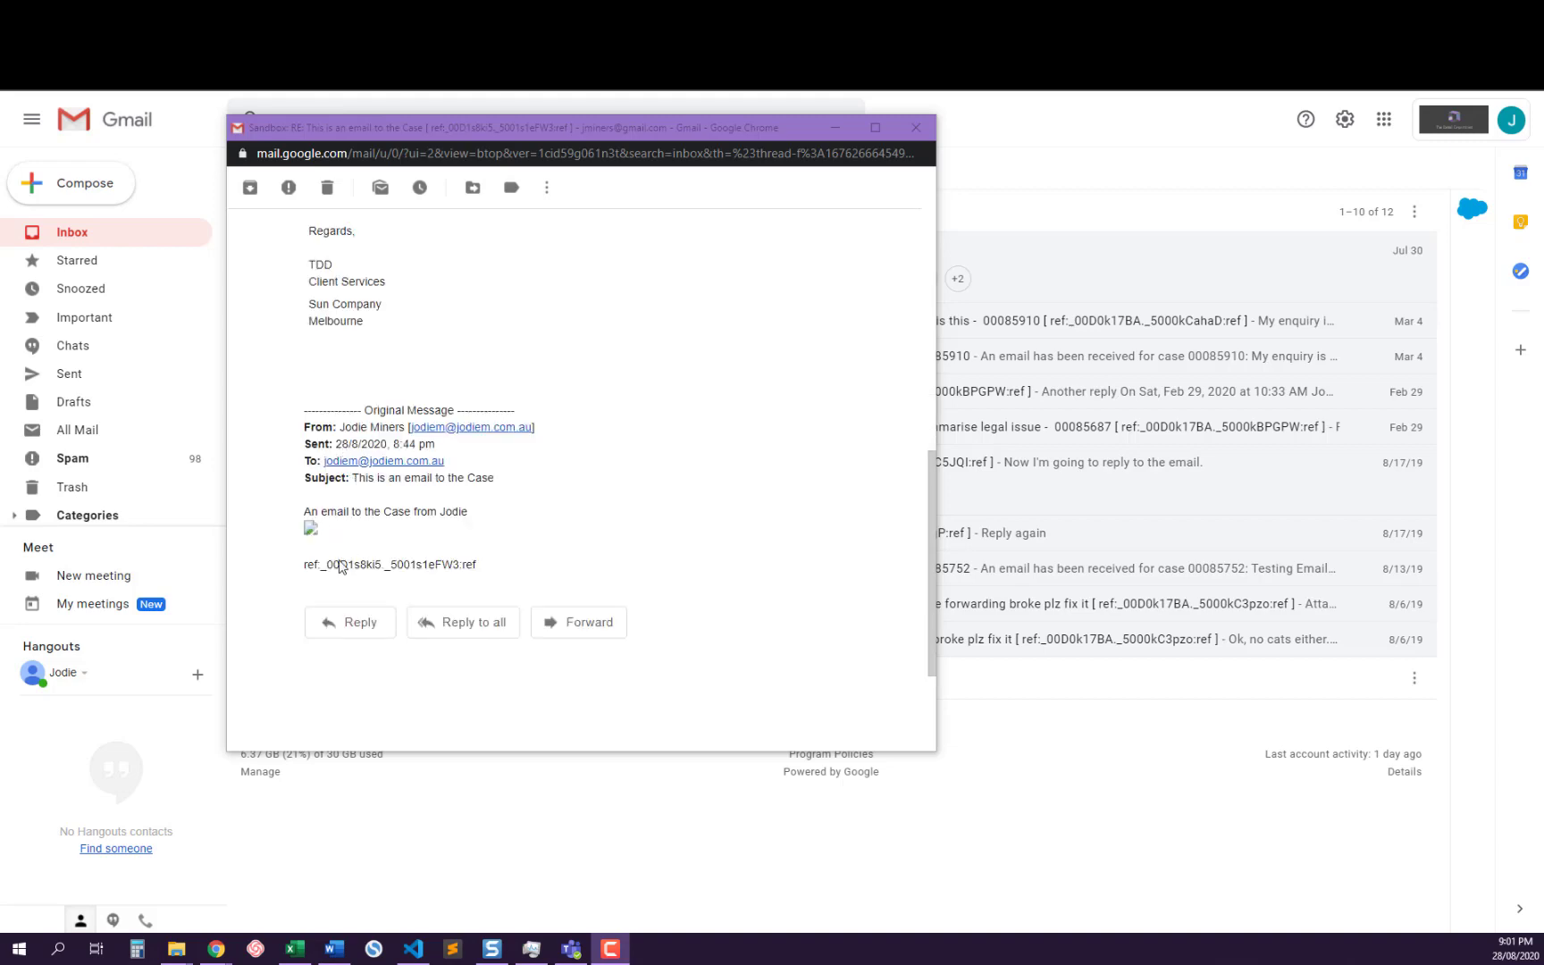
scroll(659, 438, "up", 5)
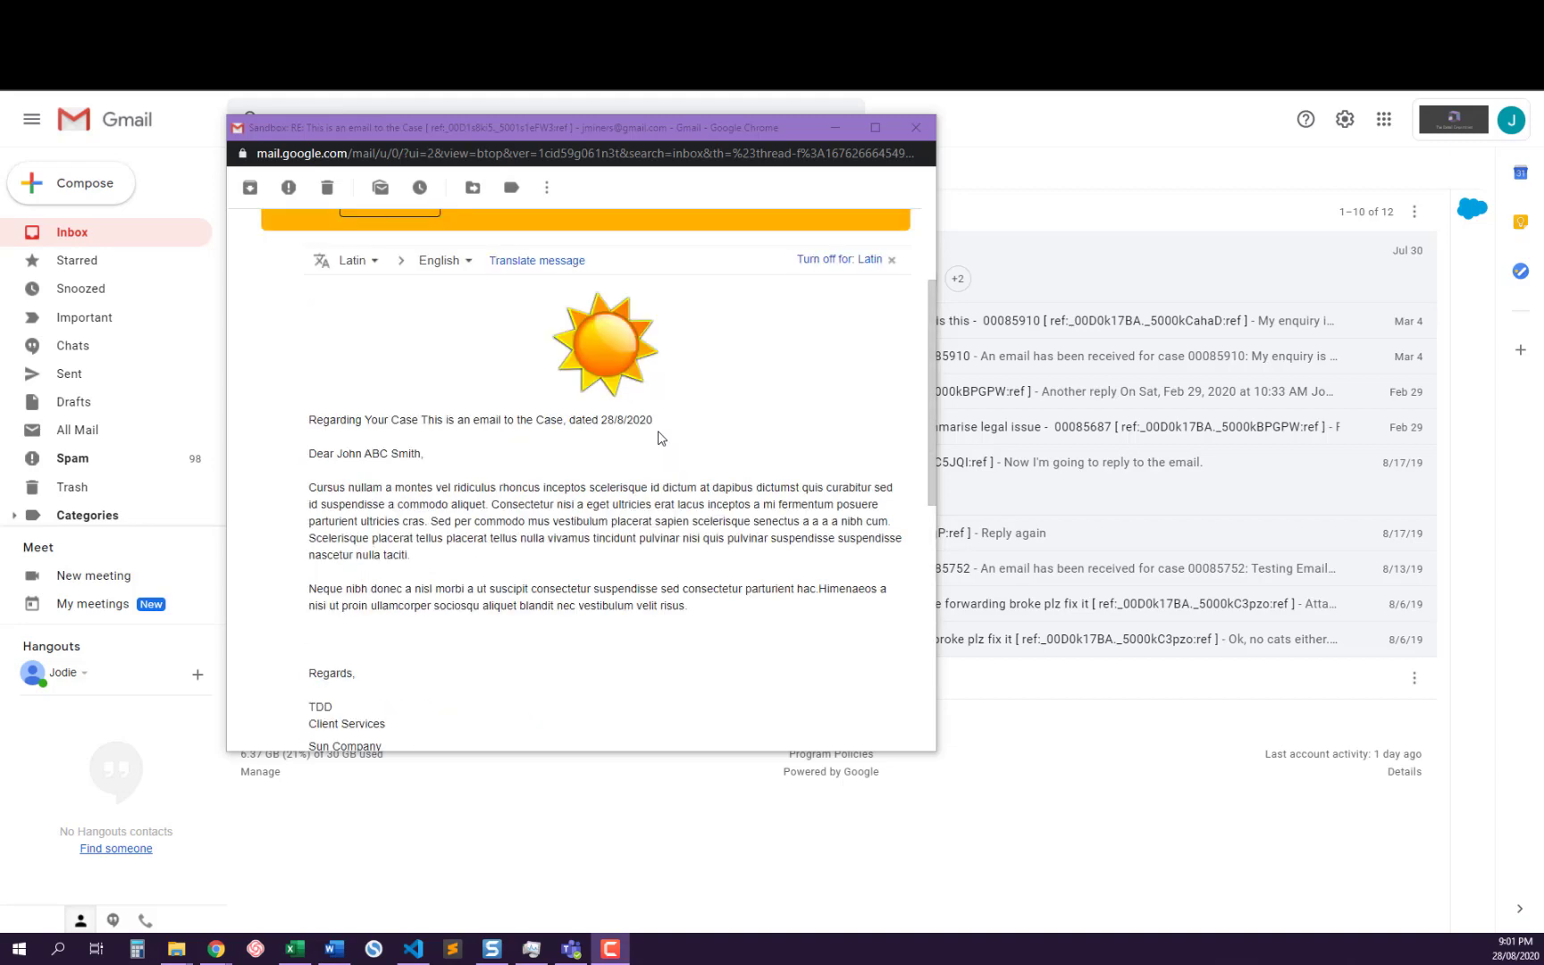
scroll(659, 438, "up", 3)
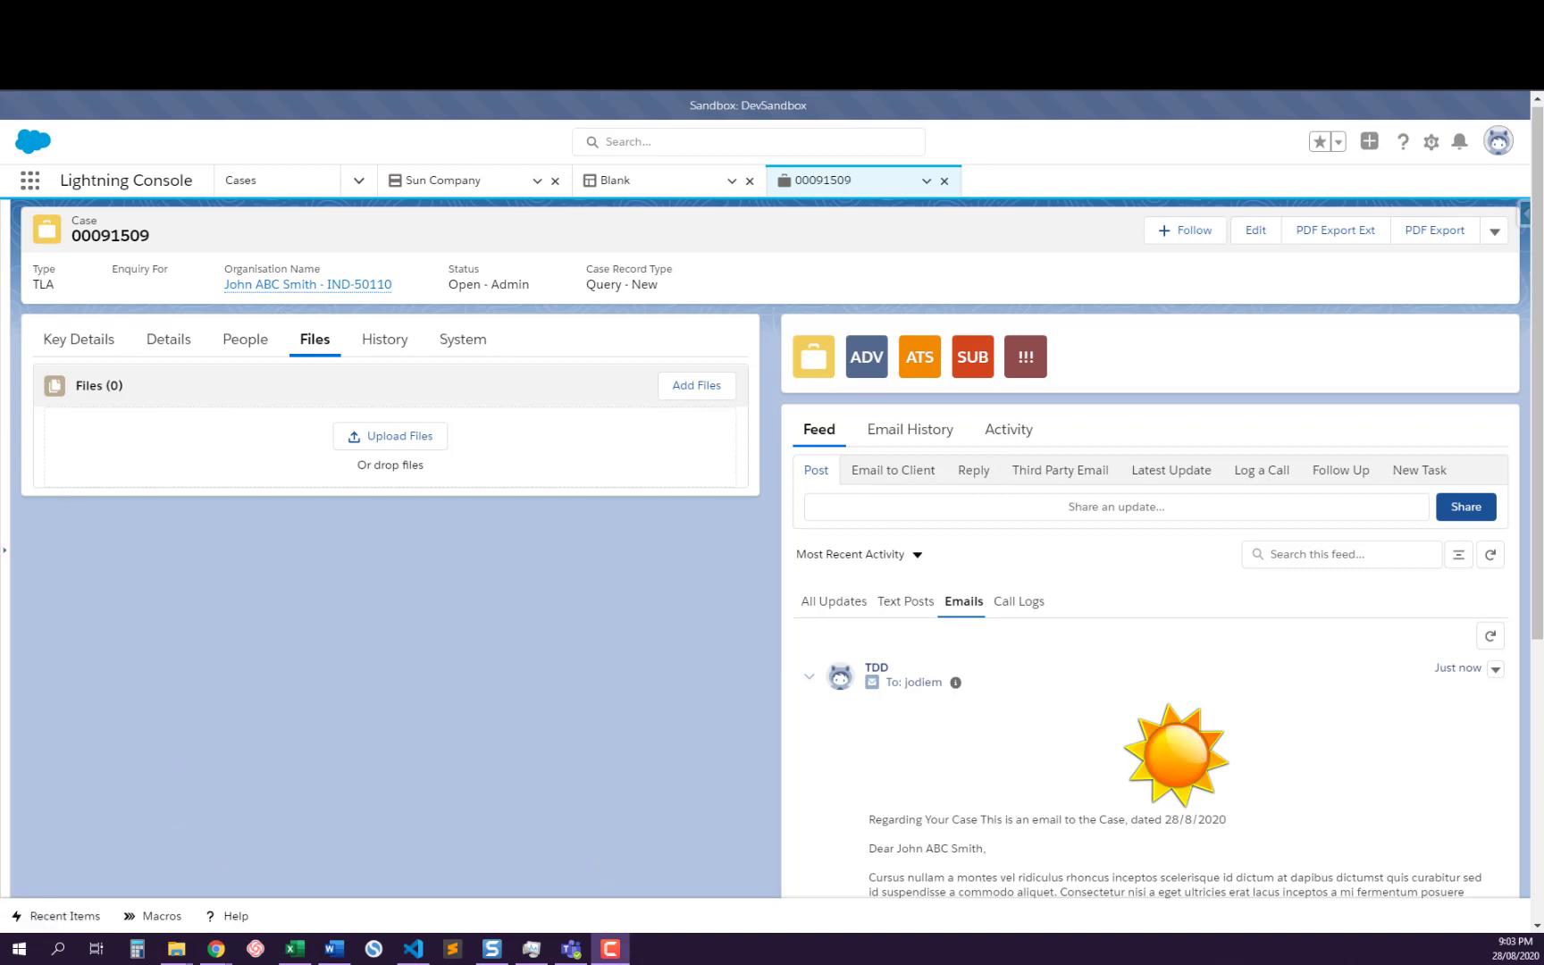
Upload Kitten1.jpg, Kitten2.jpg and Kitten3.jpg from File Explorer to the Salesforce case's files and finish the upload
key("alt+Tab")
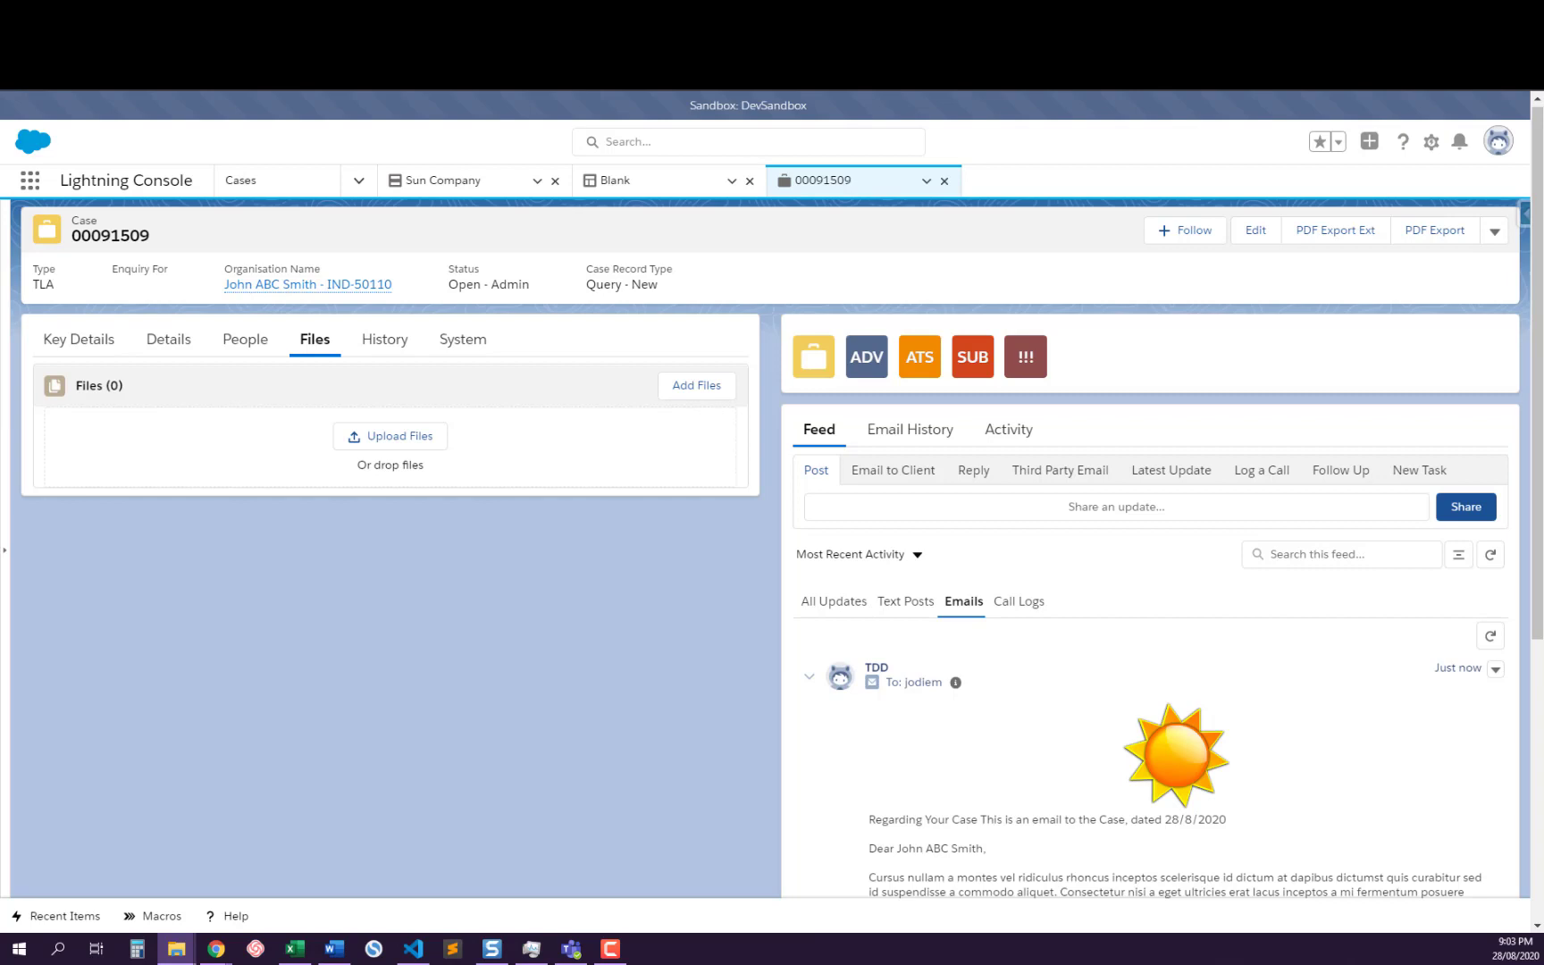
left_click_drag(572, 558, 395, 457)
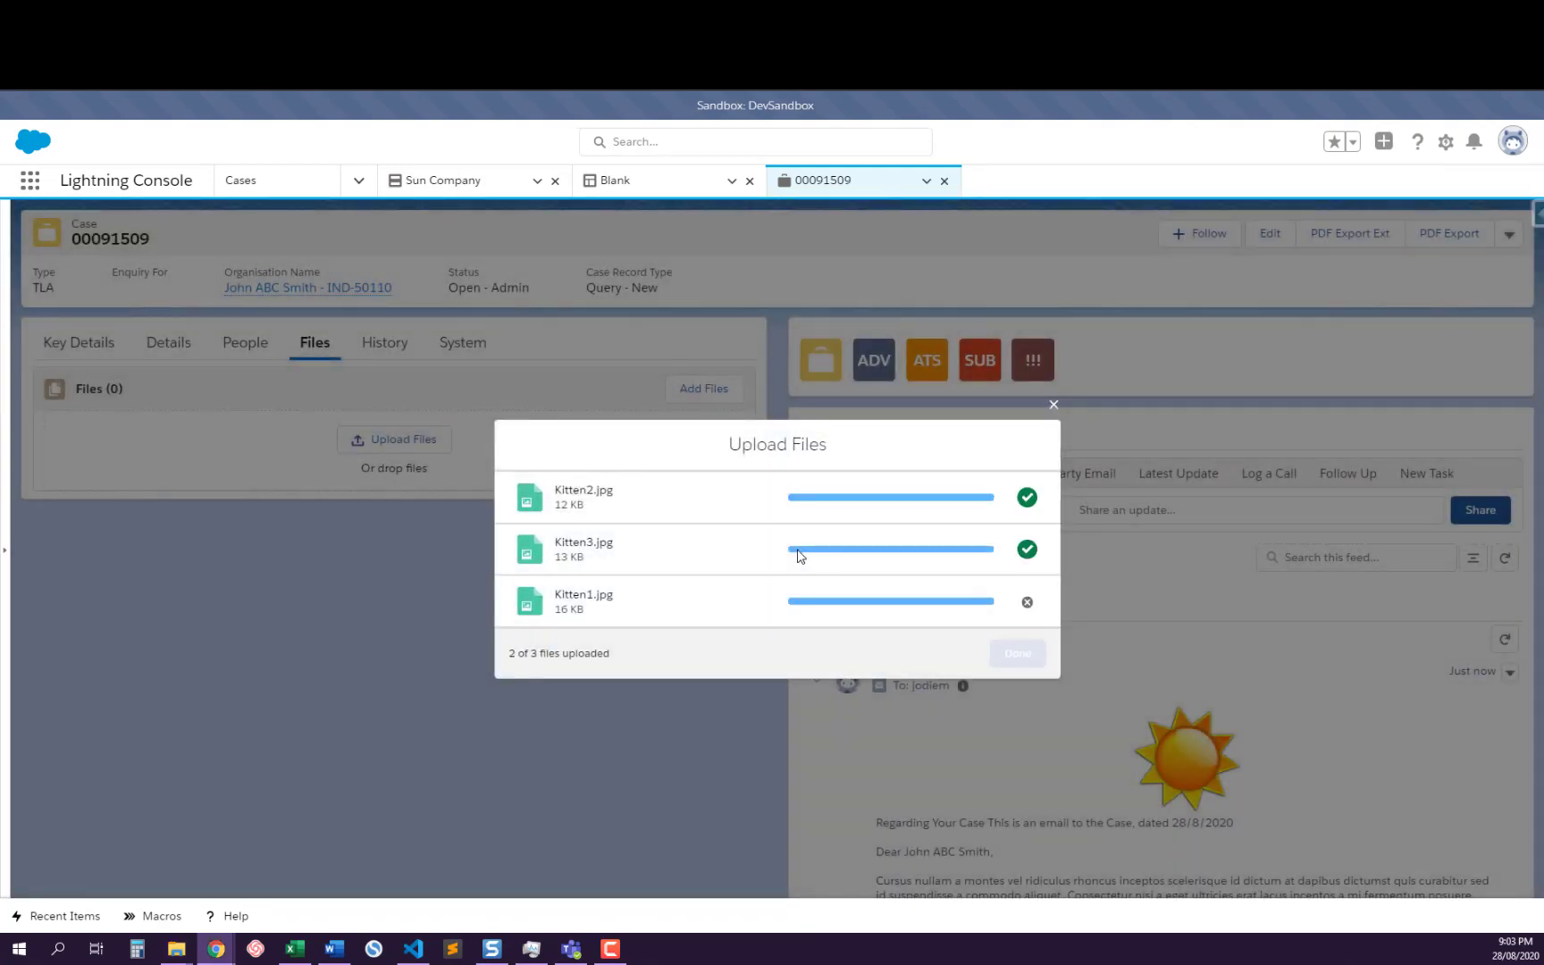
left_click(1018, 653)
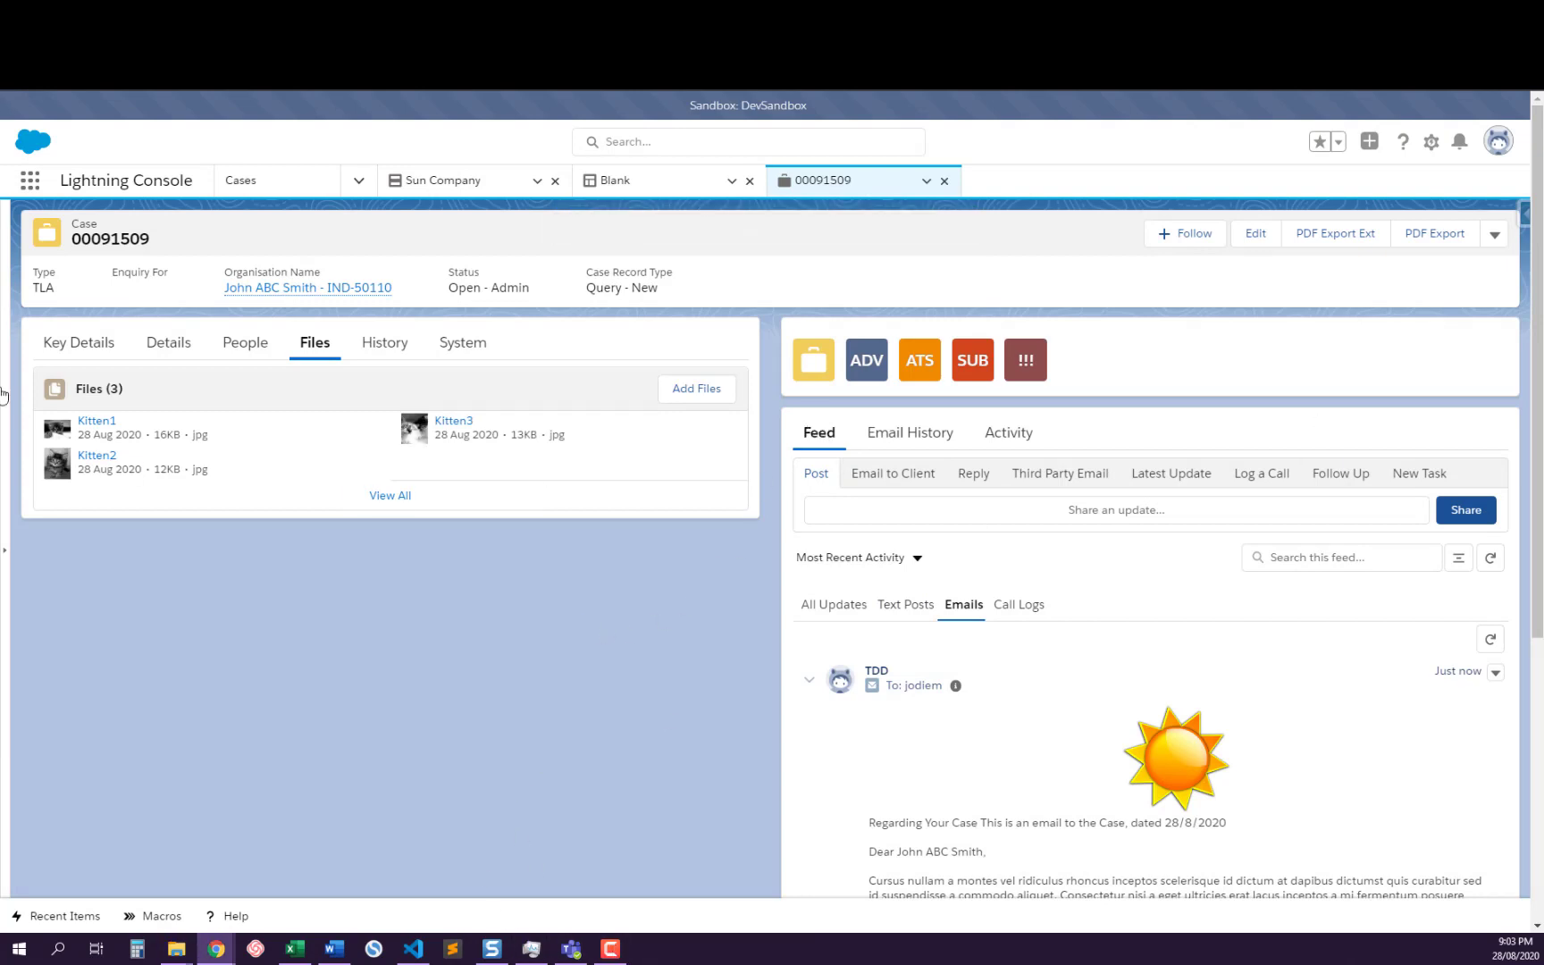
Show the case details, start an Email to Client, and examine the draft's recipient, subject, letterhead, merge fields and EmailBody placeholder
left_click(169, 343)
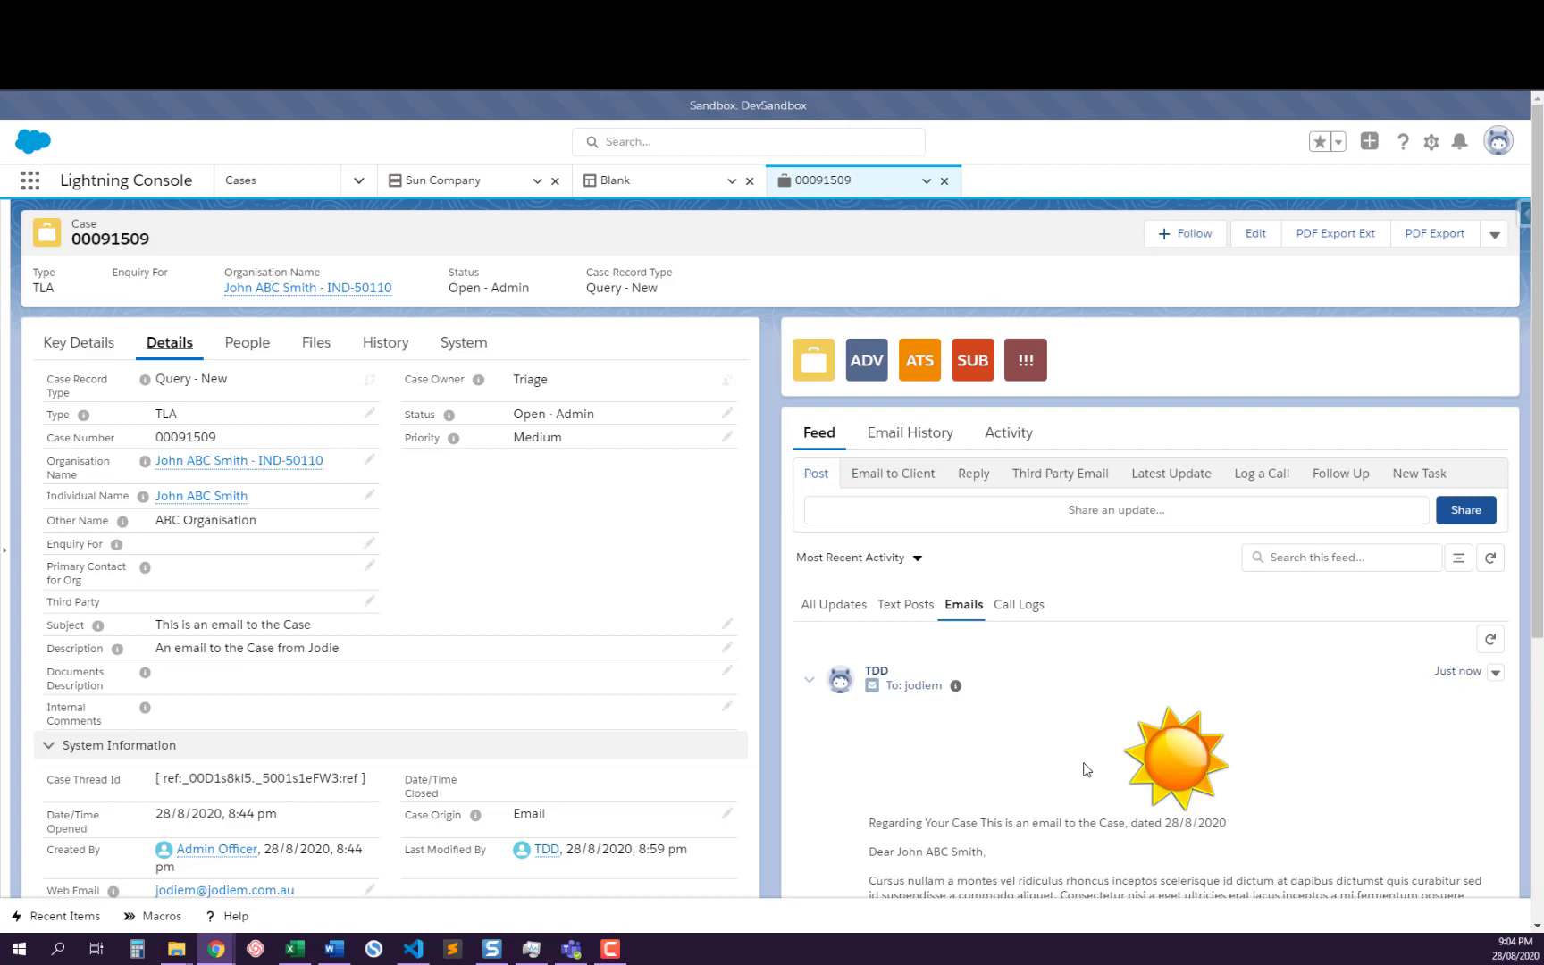
left_click(896, 478)
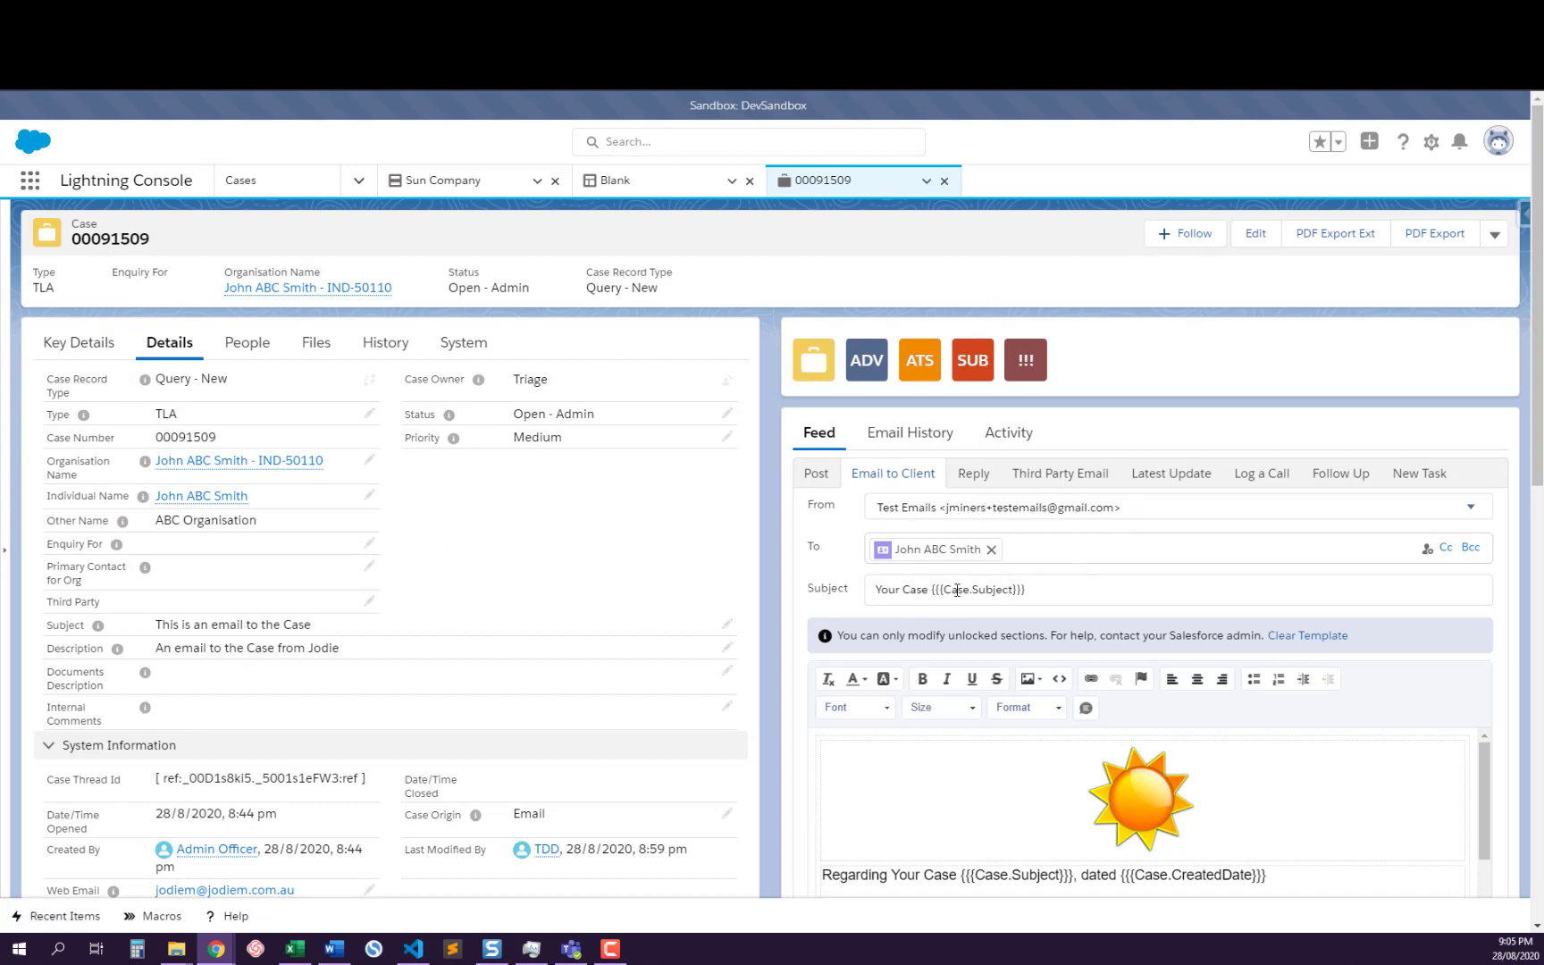
scroll(1083, 683, "down", 2)
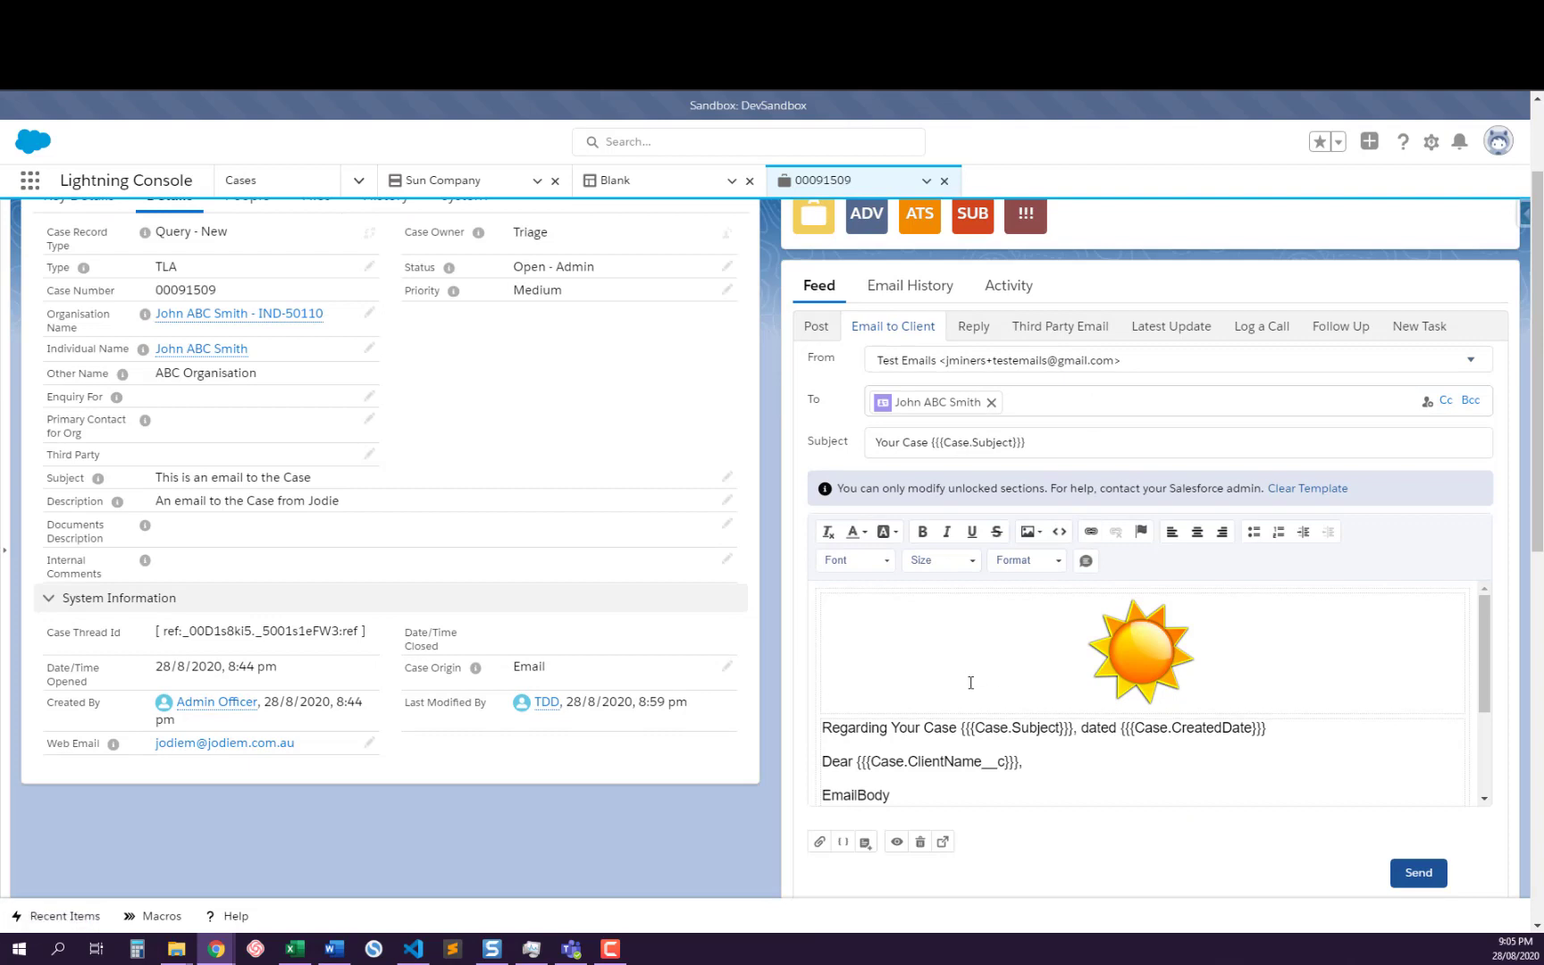
scroll(997, 682, "down", 3)
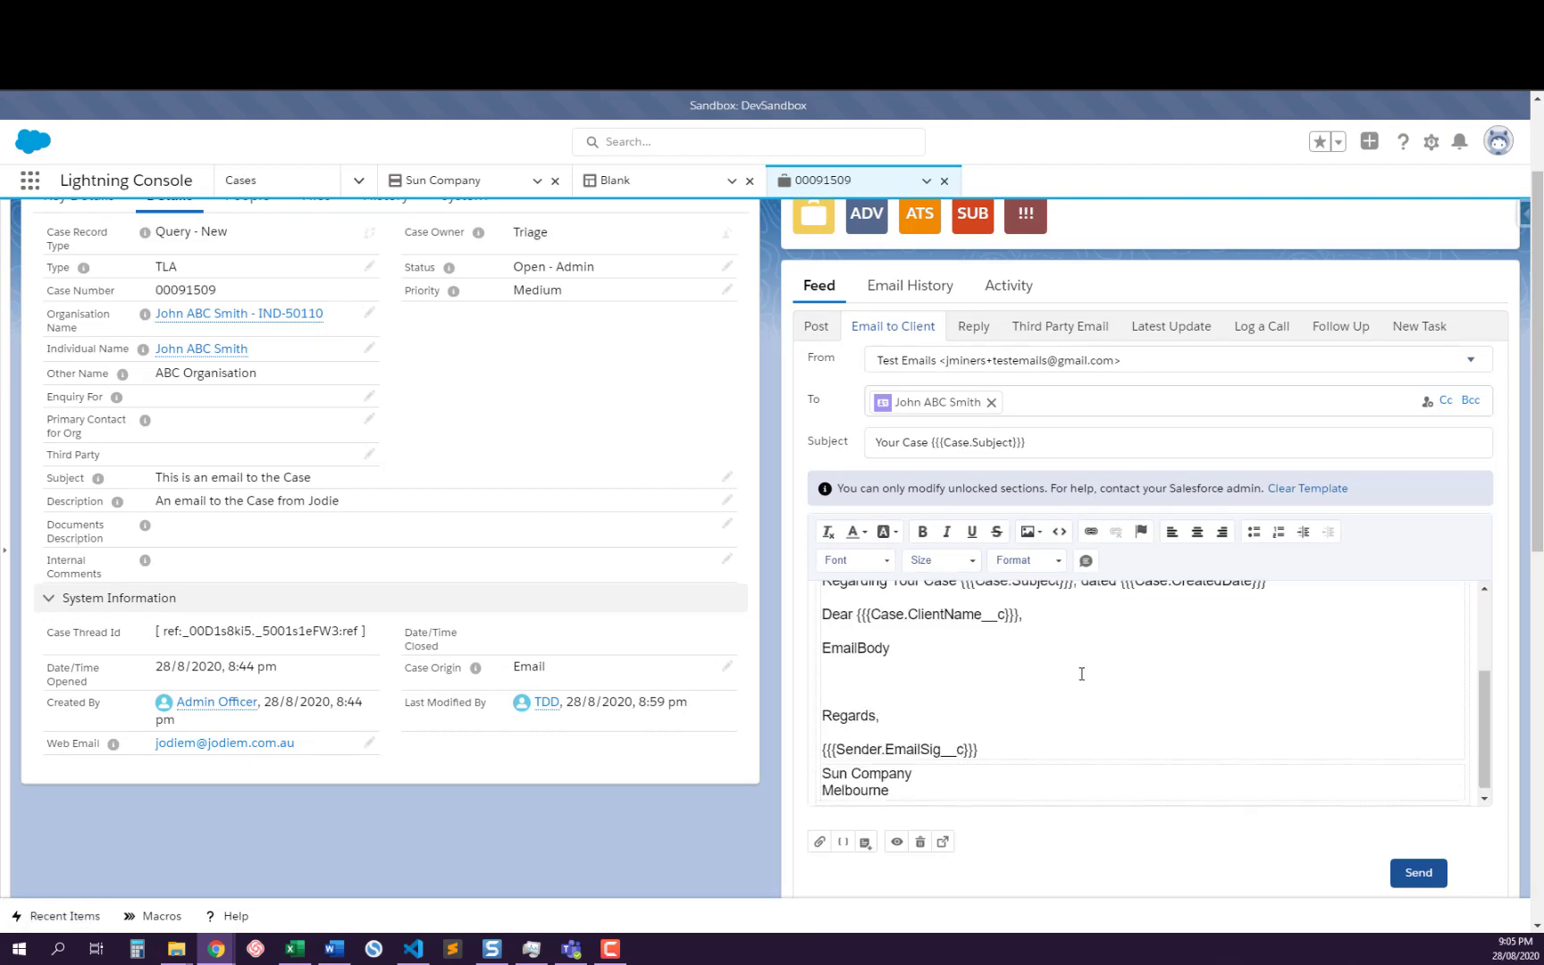
scroll(1083, 670, "down", 1)
scroll(1082, 670, "down", 3)
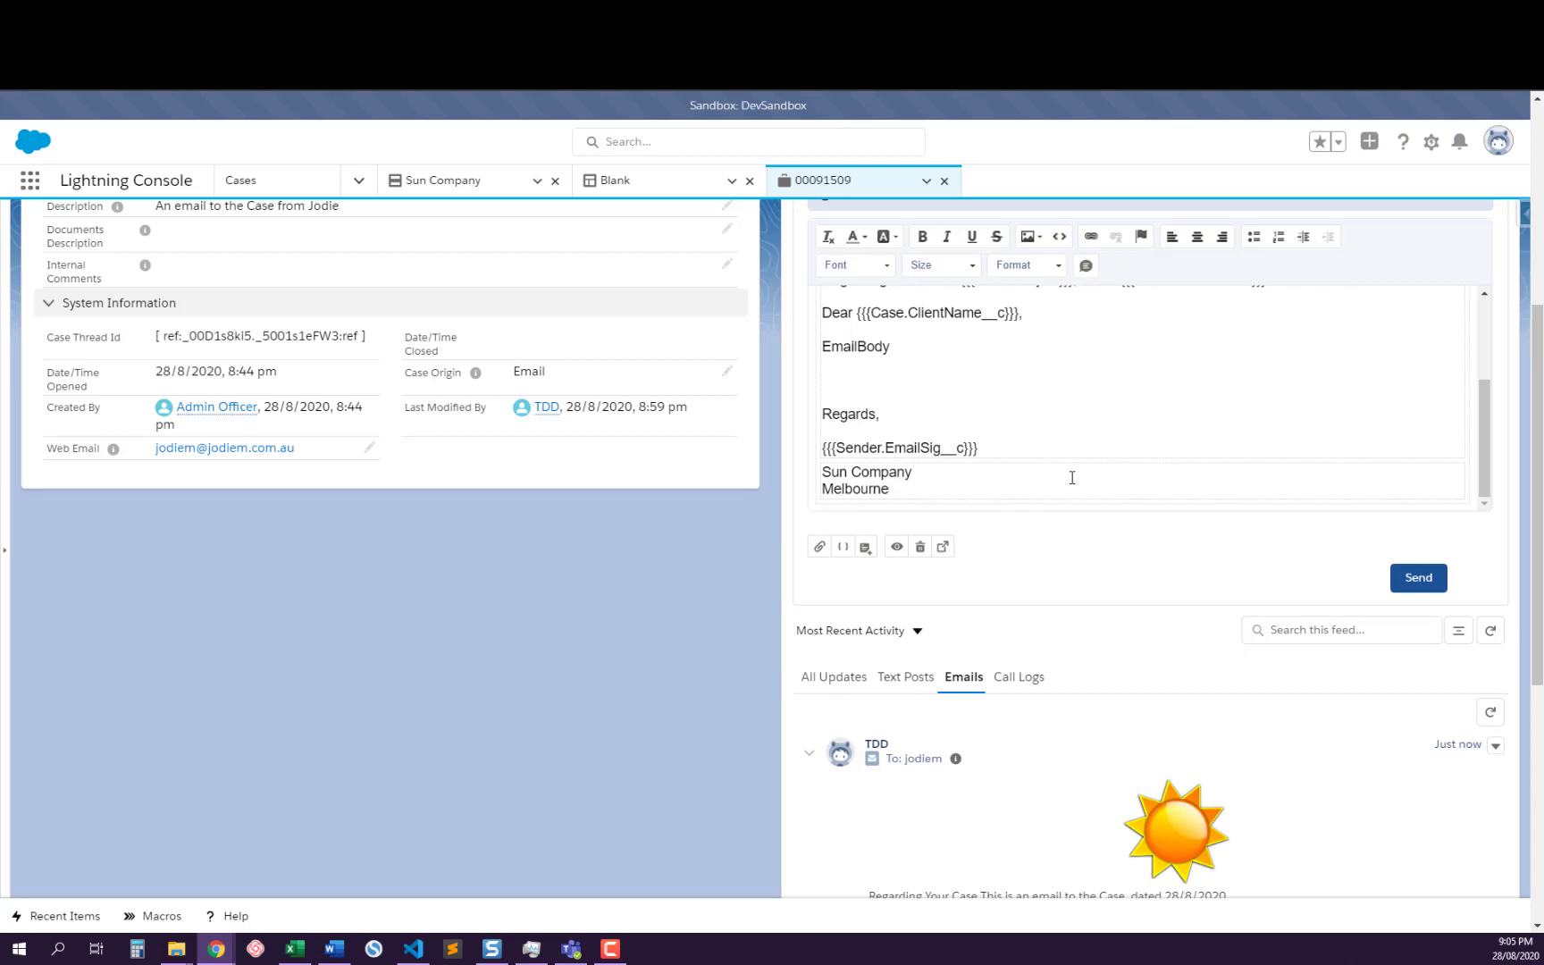
scroll(1072, 478, "up", 3)
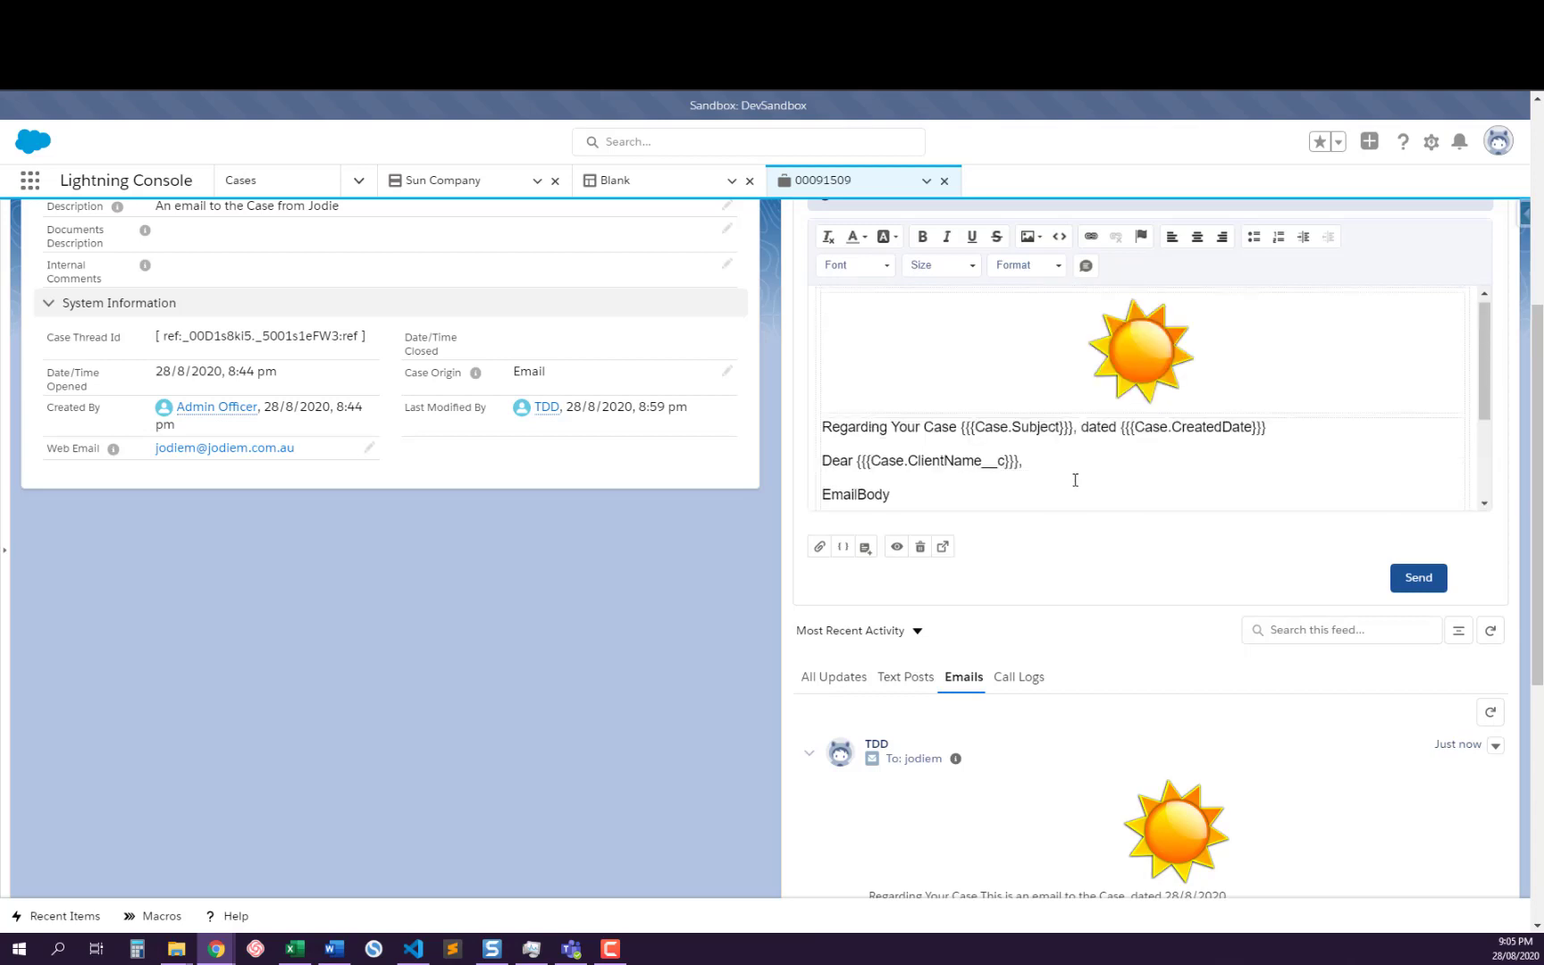
scroll(1095, 568, "up", 2)
scroll(1102, 596, "down", 3)
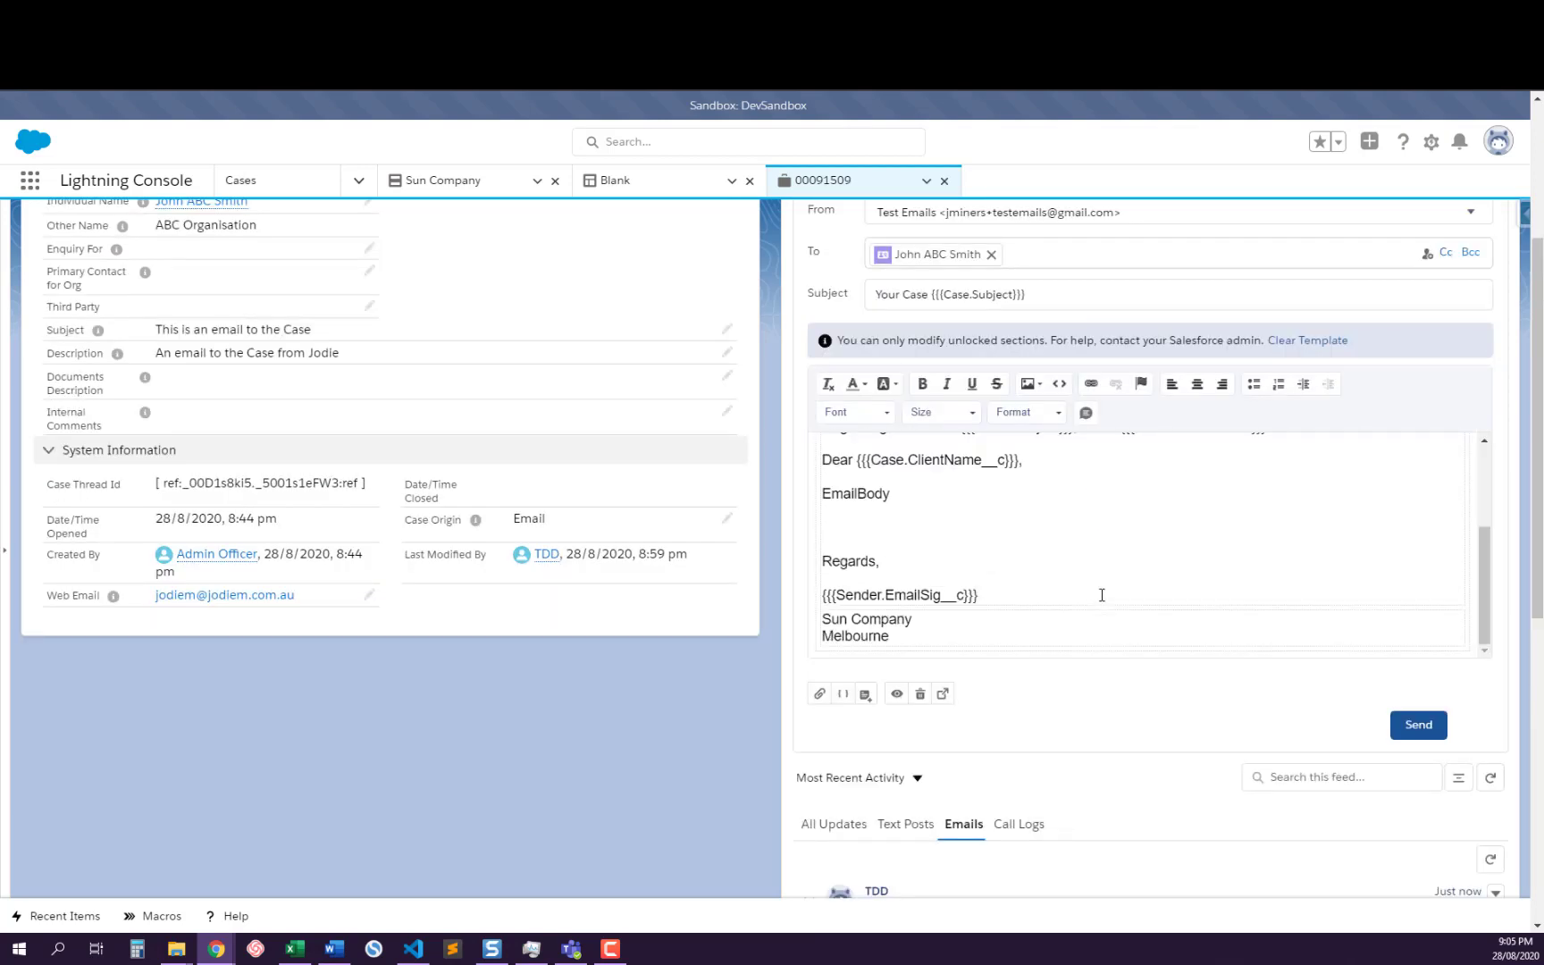
scroll(943, 594, "down", 2)
scroll(975, 538, "up", 4)
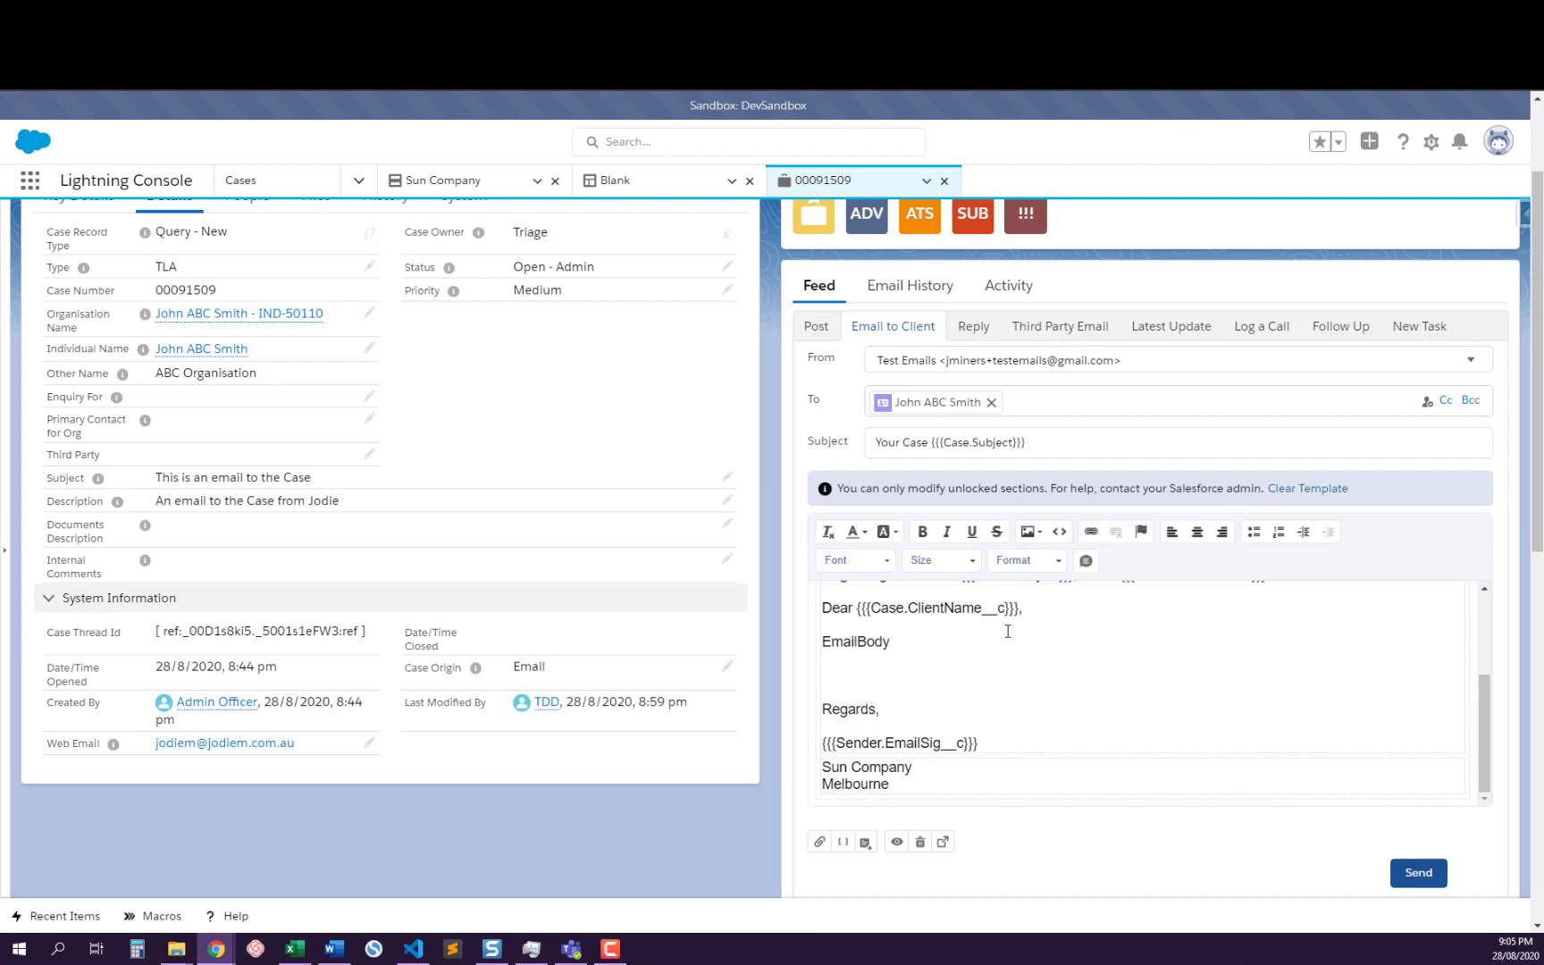
scroll(1012, 659, "down", 2)
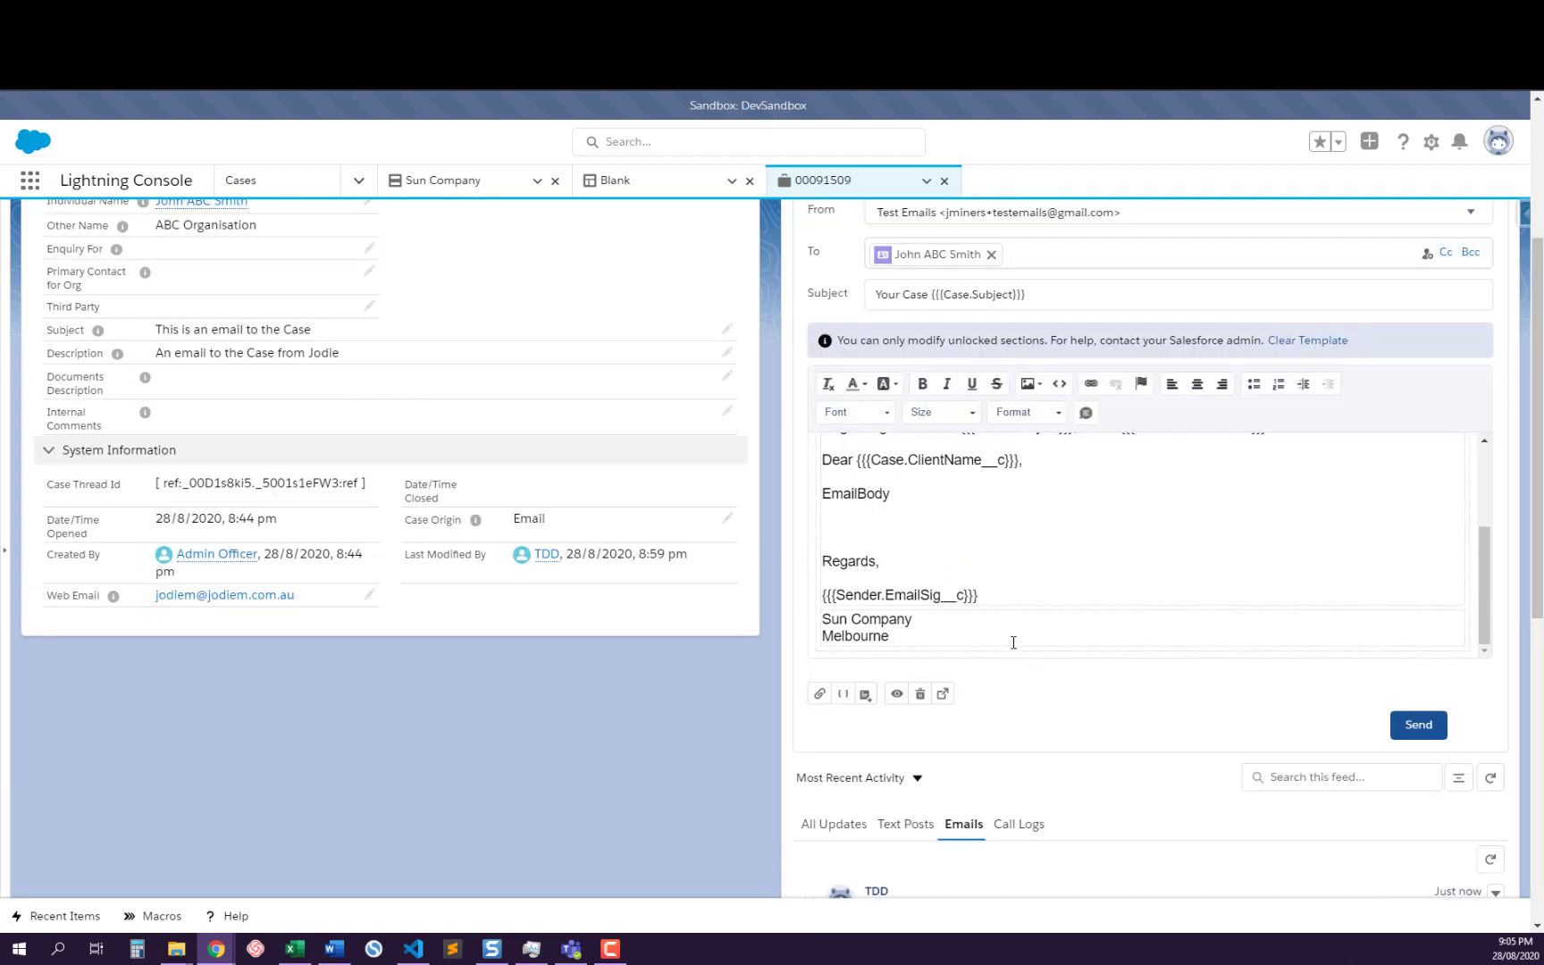
Attach Kitten1 and Kitten3 from the case's related files to the Email to Client draft
scroll(959, 528, "up", 4)
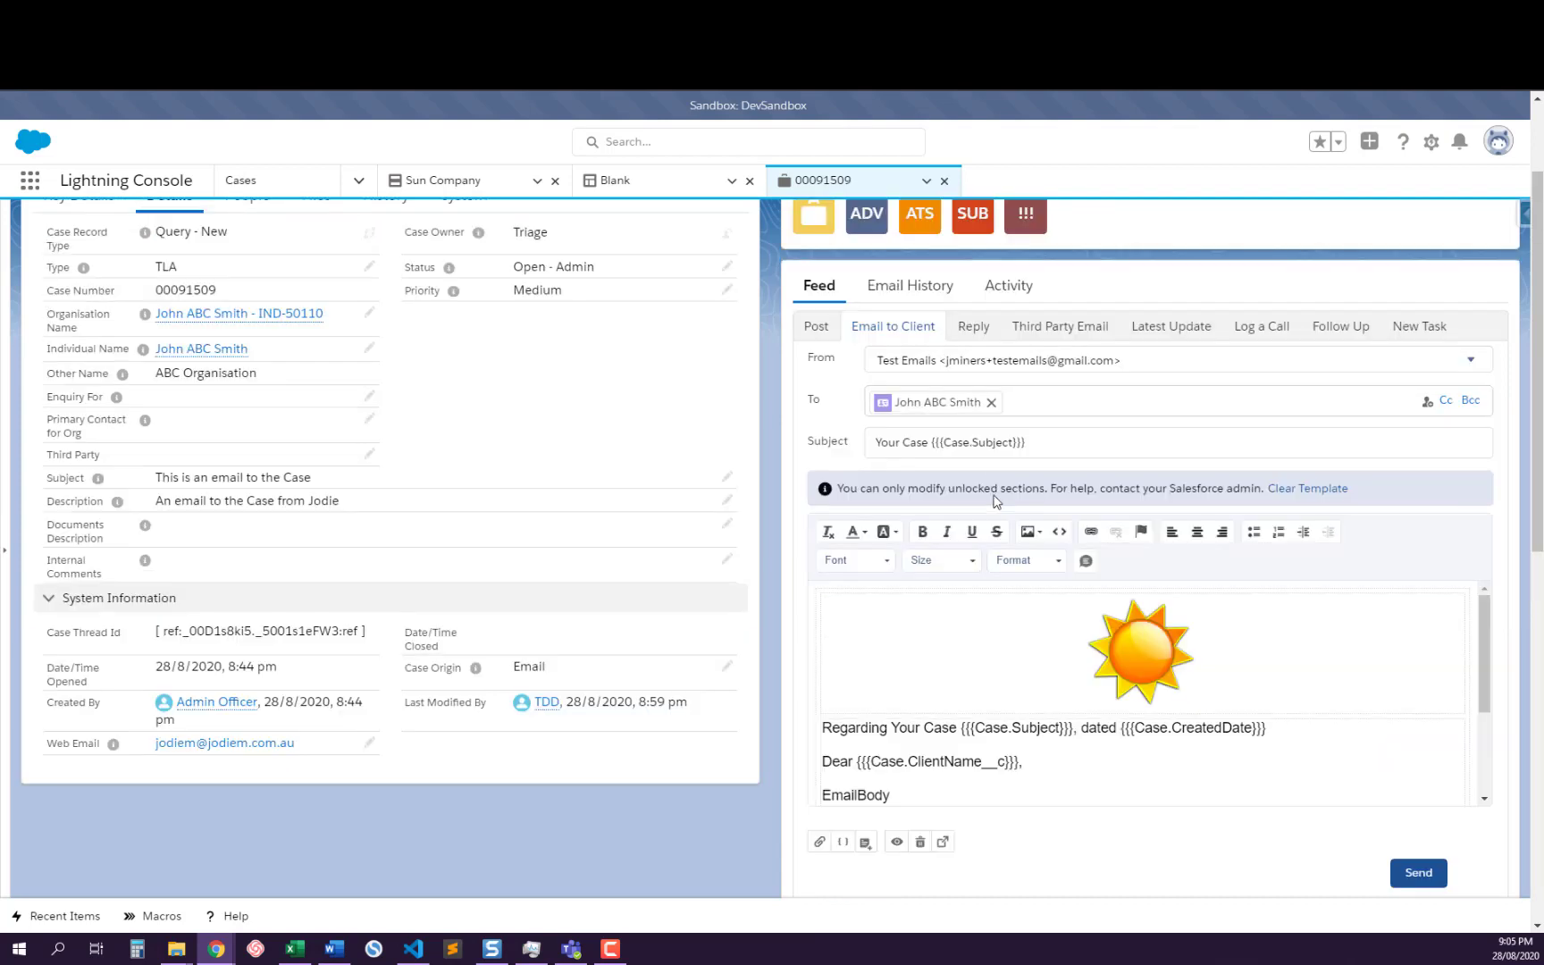
scroll(1002, 705, "down", 2)
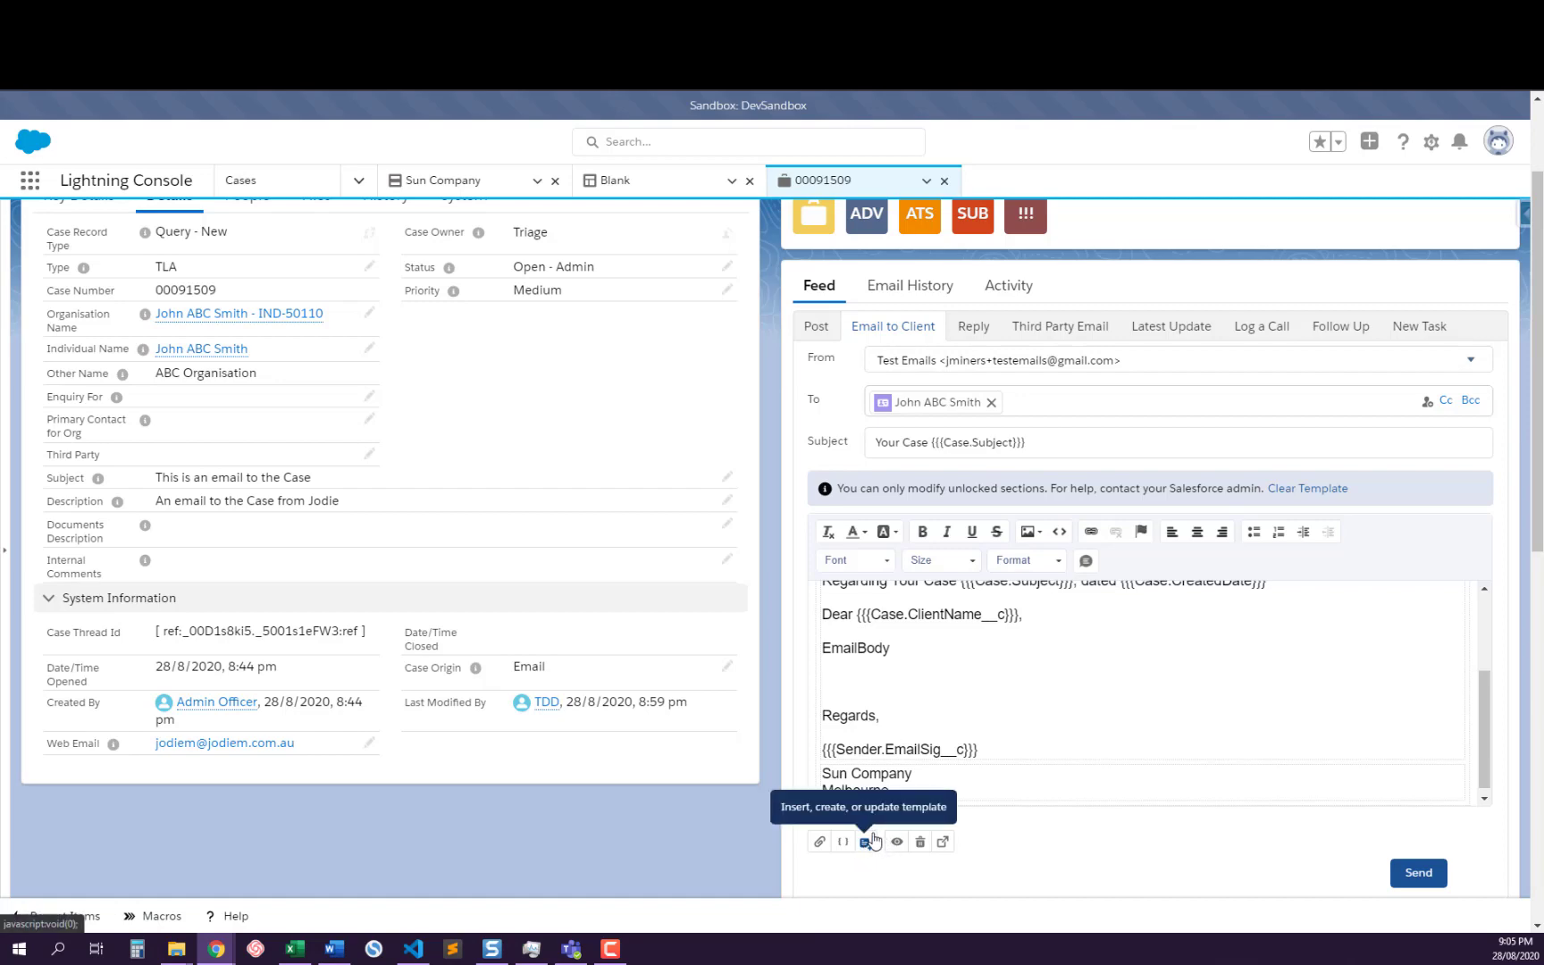
left_click(839, 844)
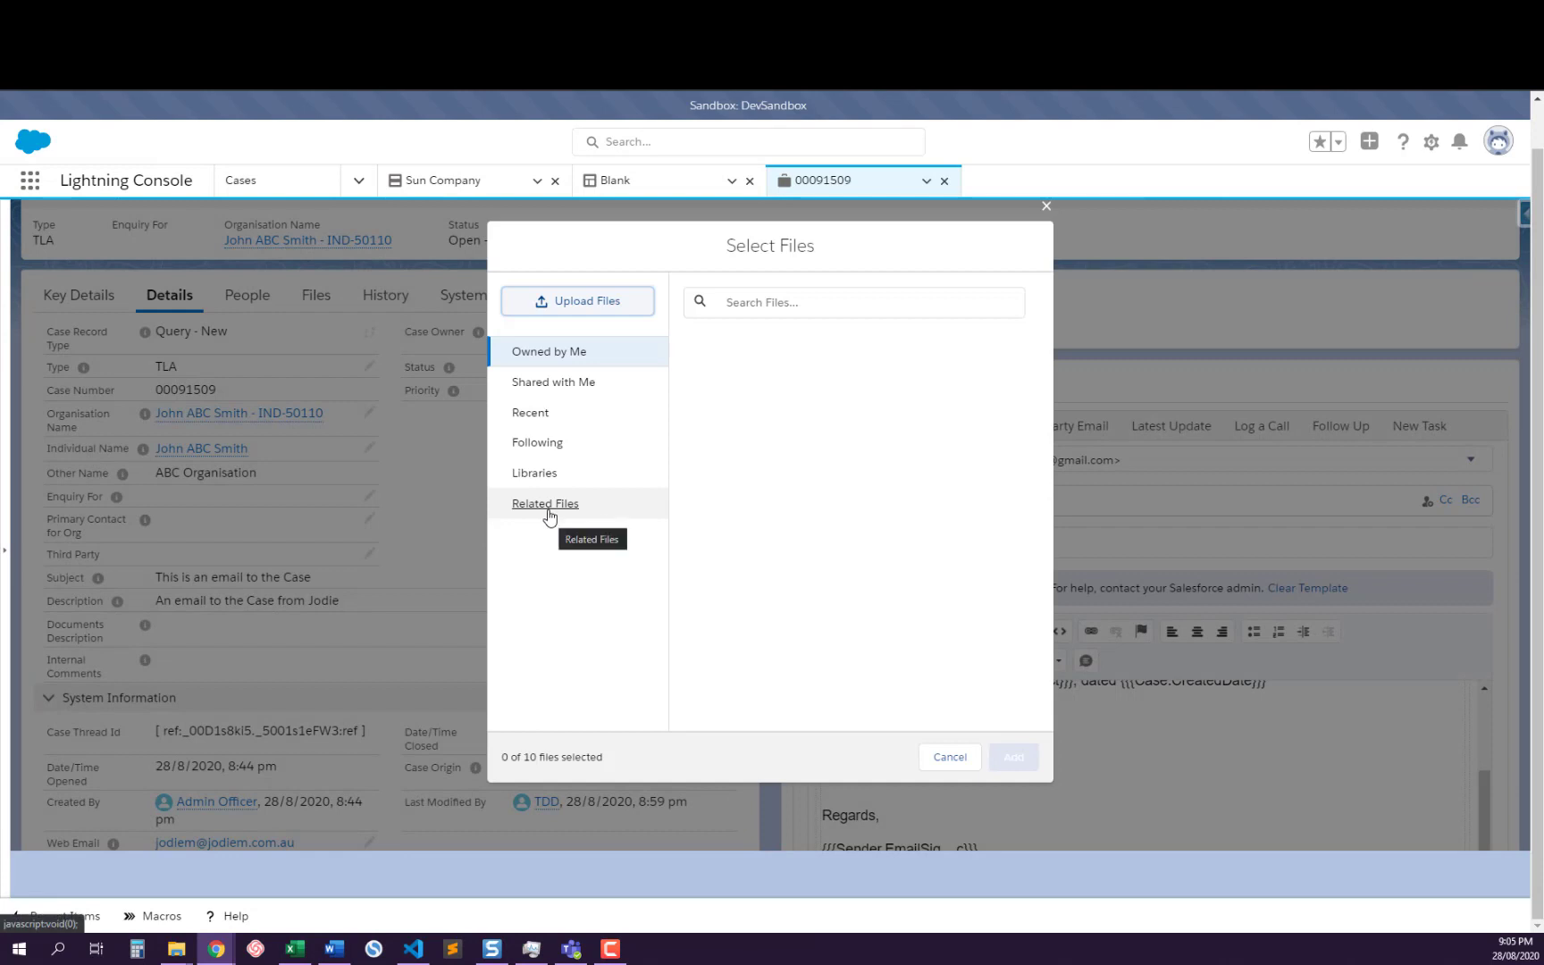
left_click(591, 511)
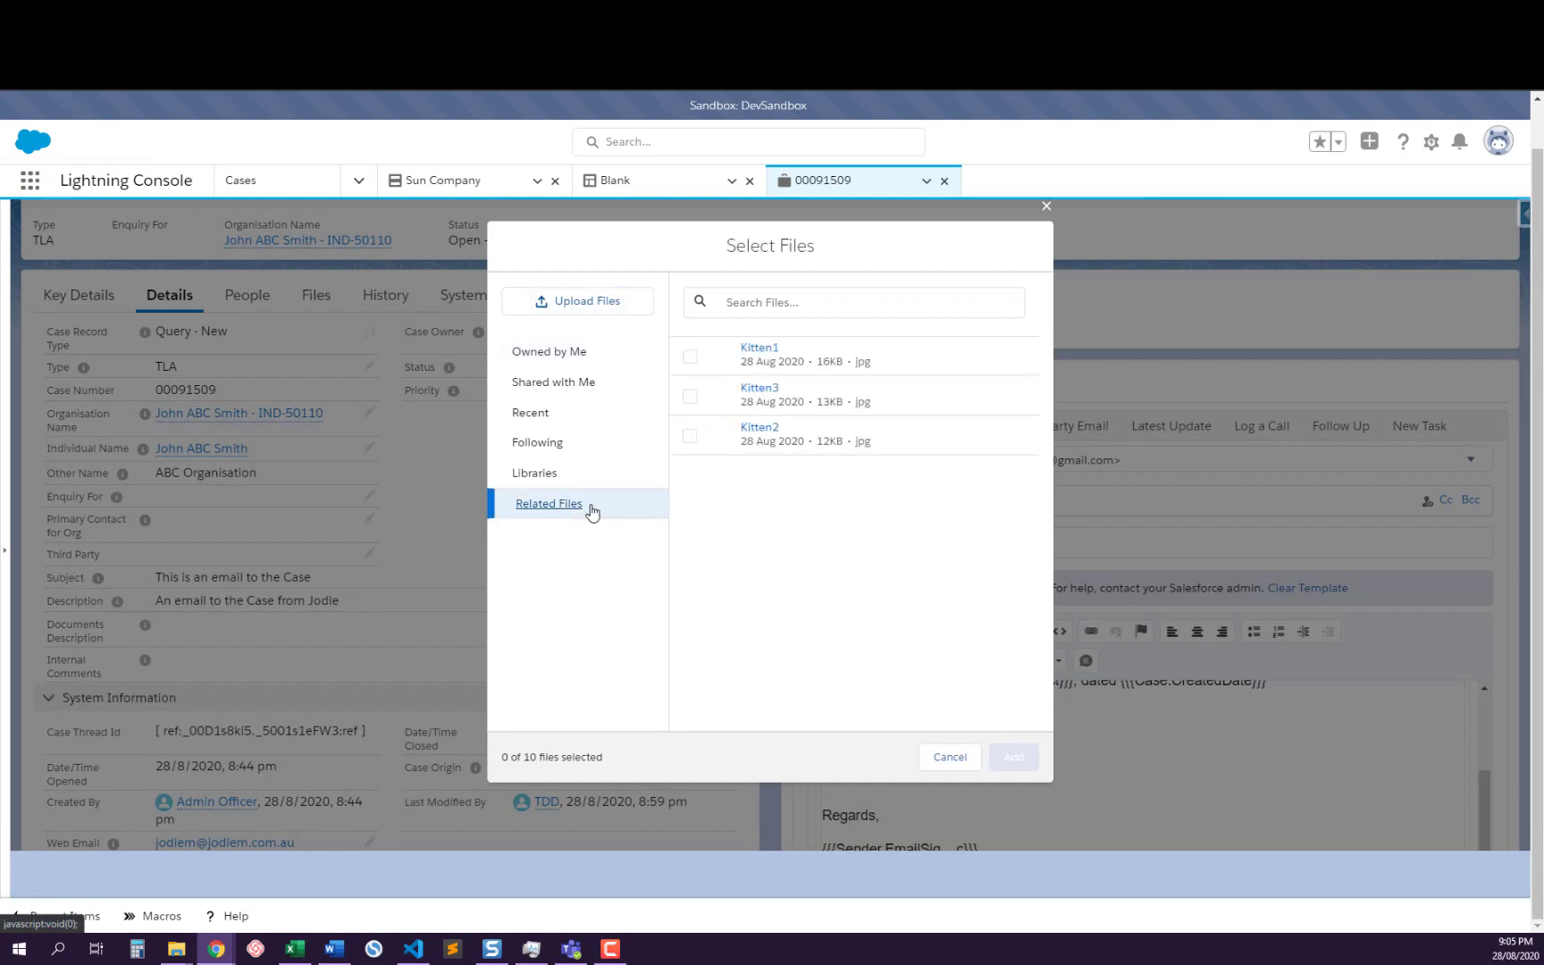
left_click(690, 356)
left_click(690, 395)
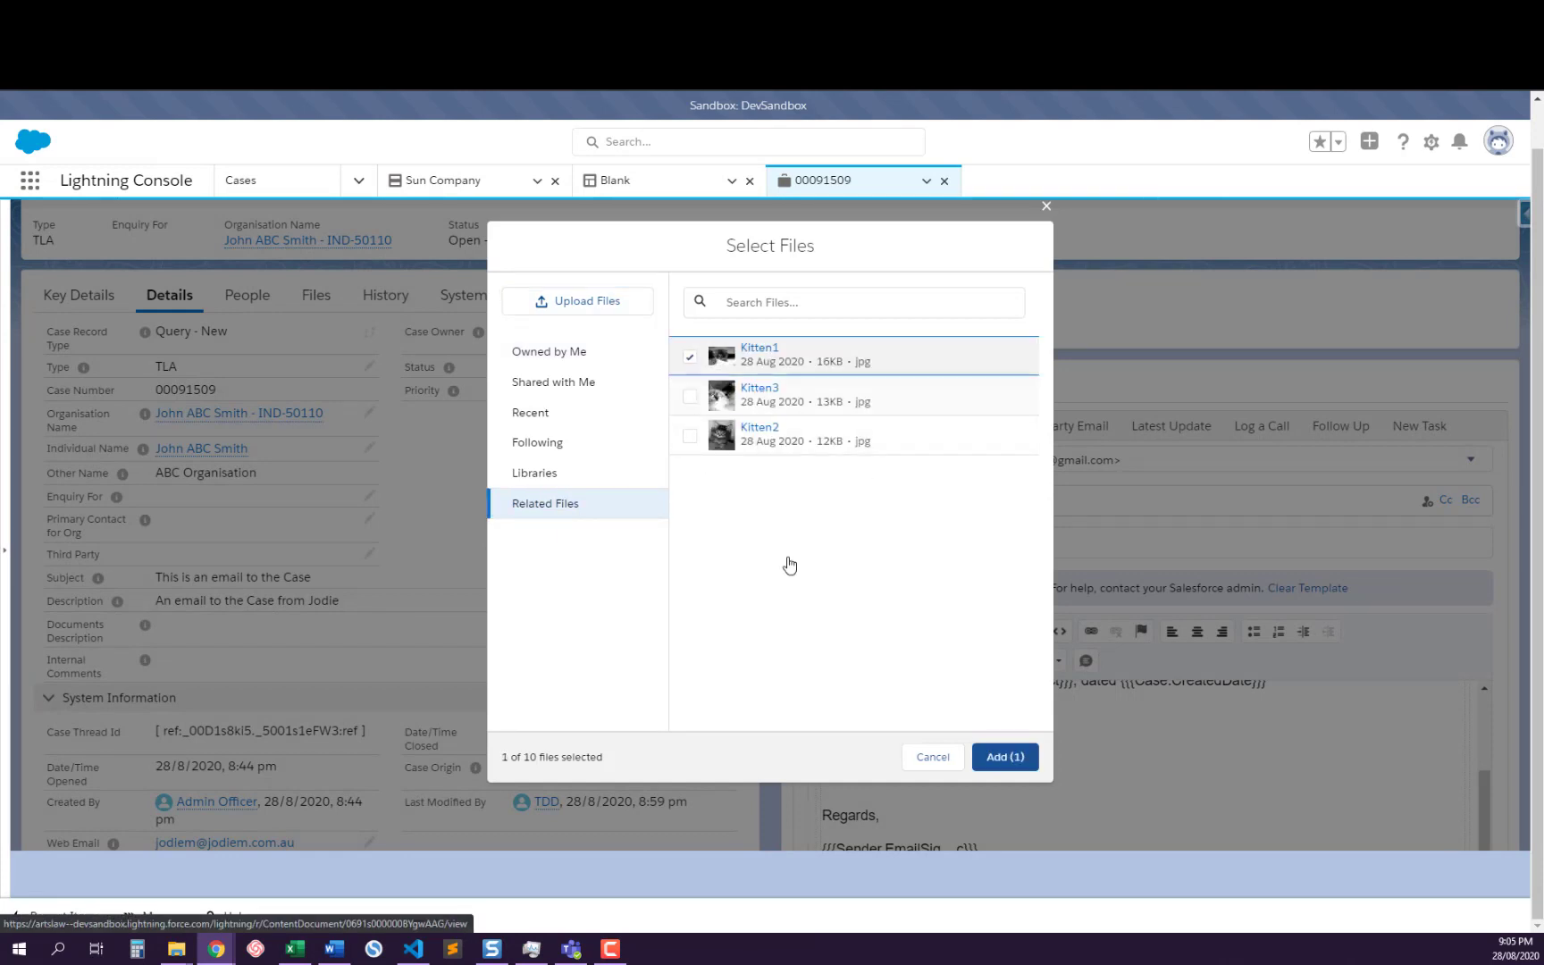
right_click(999, 759)
key("Escape")
left_click(999, 758)
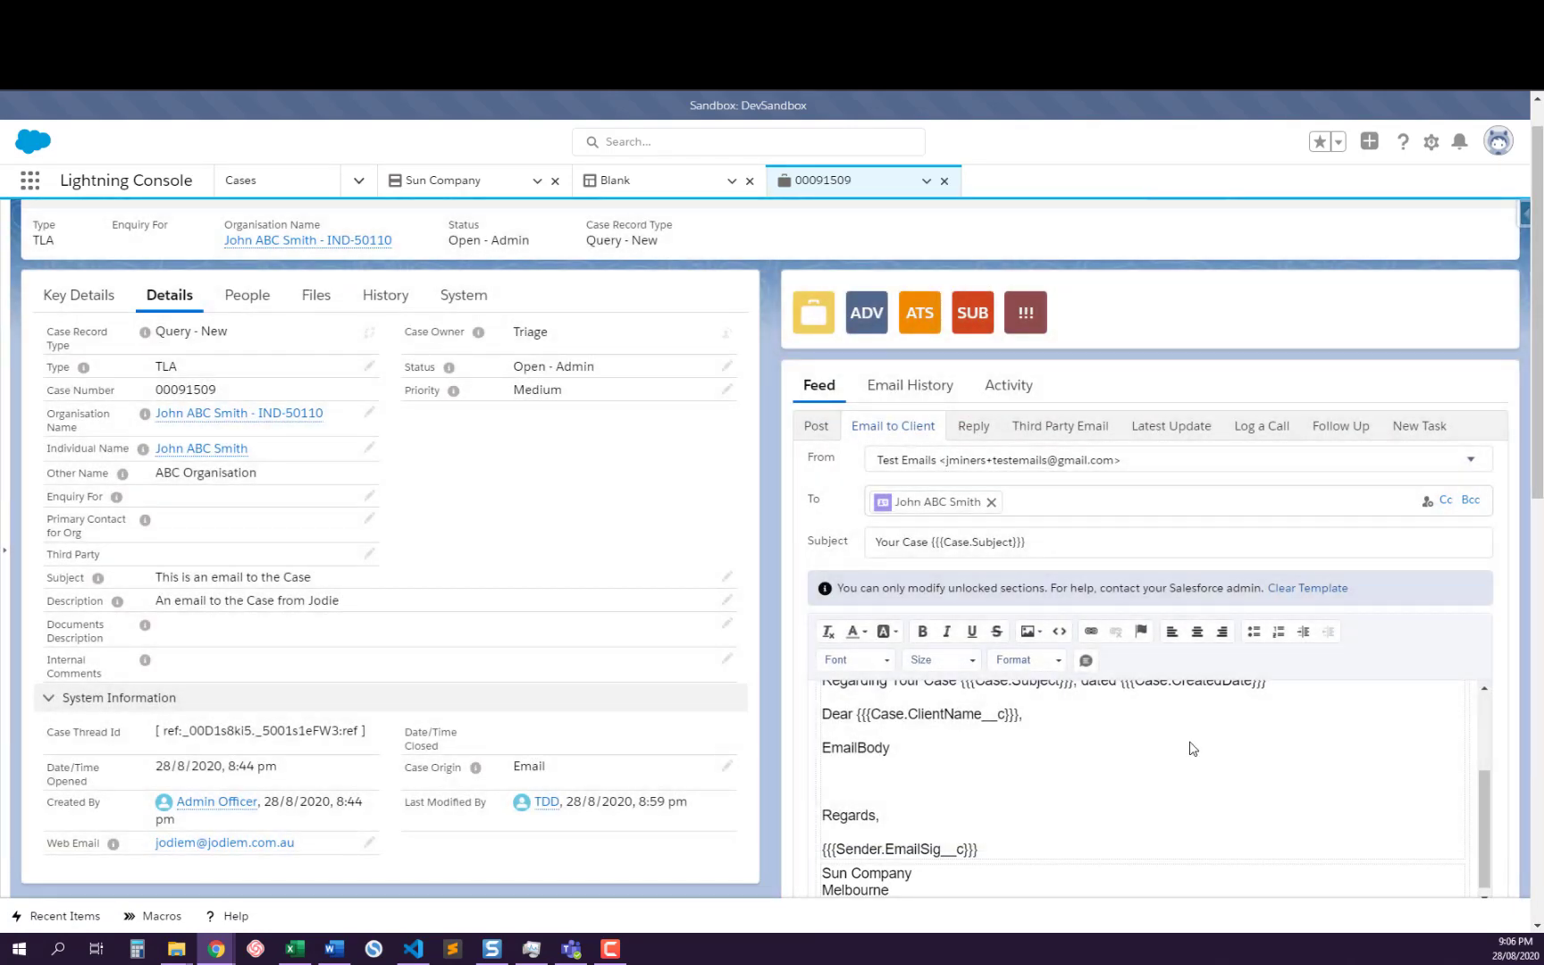
Replace the EmailBody placeholder with the lines "hjgjhg jhgjhg jhghjg hjgjh", "ghjg hj" and "gjhk hkj"
double_click(860, 749)
type("hjgjhg jhgjhg jhghjg hjgjh")
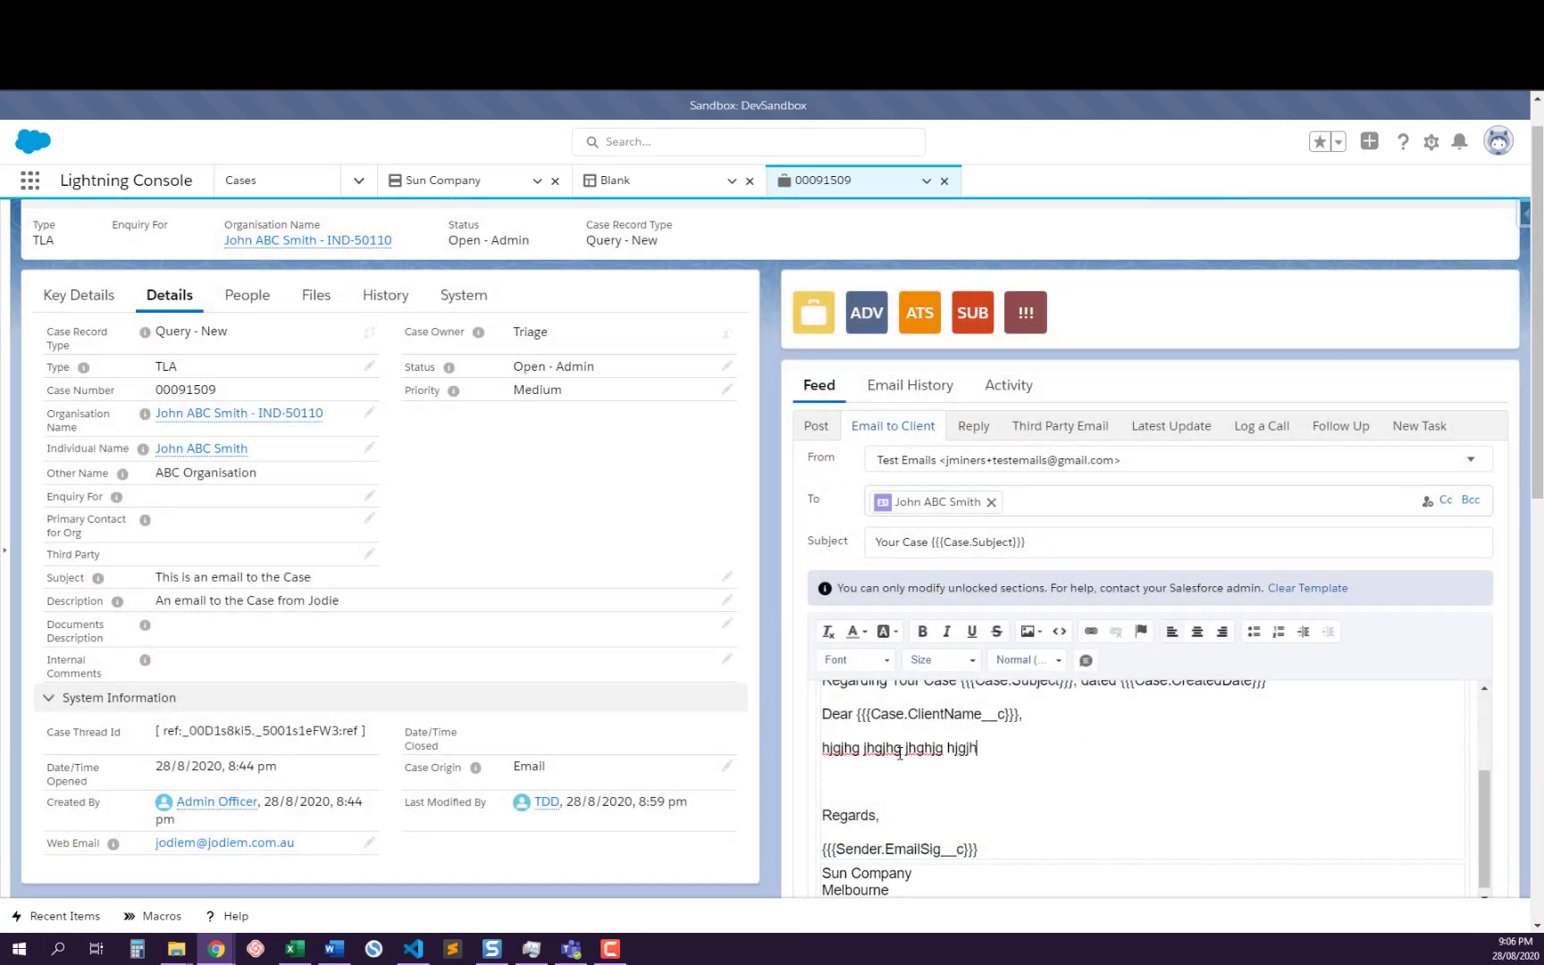
key("Return")
type("ghjg hj")
key("Return")
type("gjhk hkj")
key("Return")
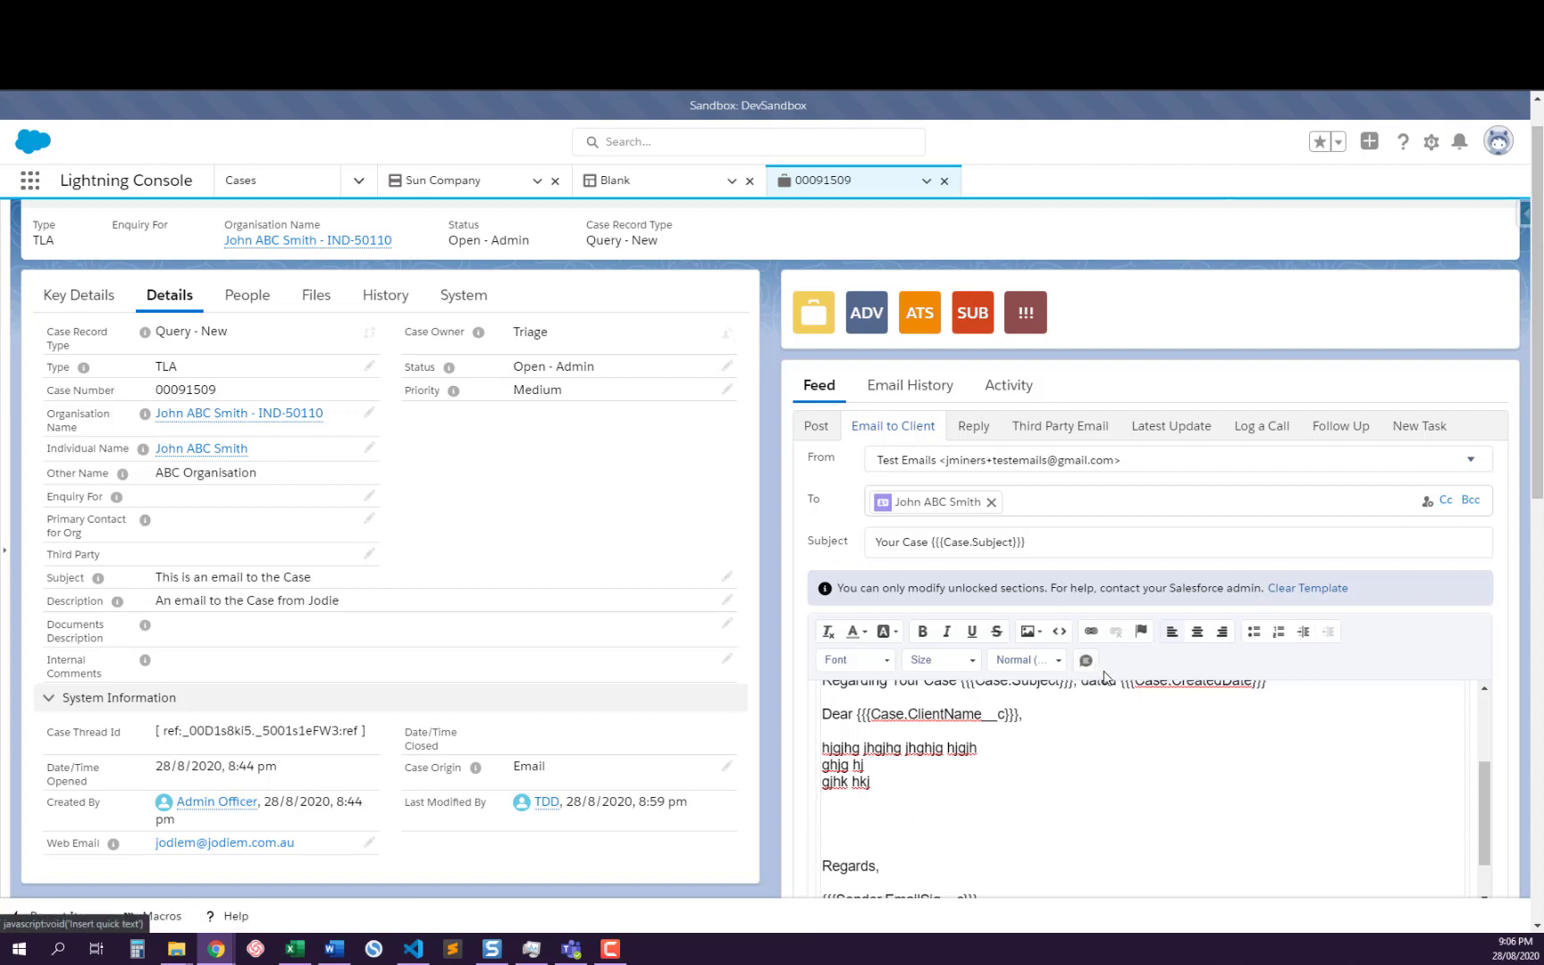
Check the draft's attachments and recipient, then send the client email with its files, opting out of future attachment warnings
scroll(1161, 689, "down", 5)
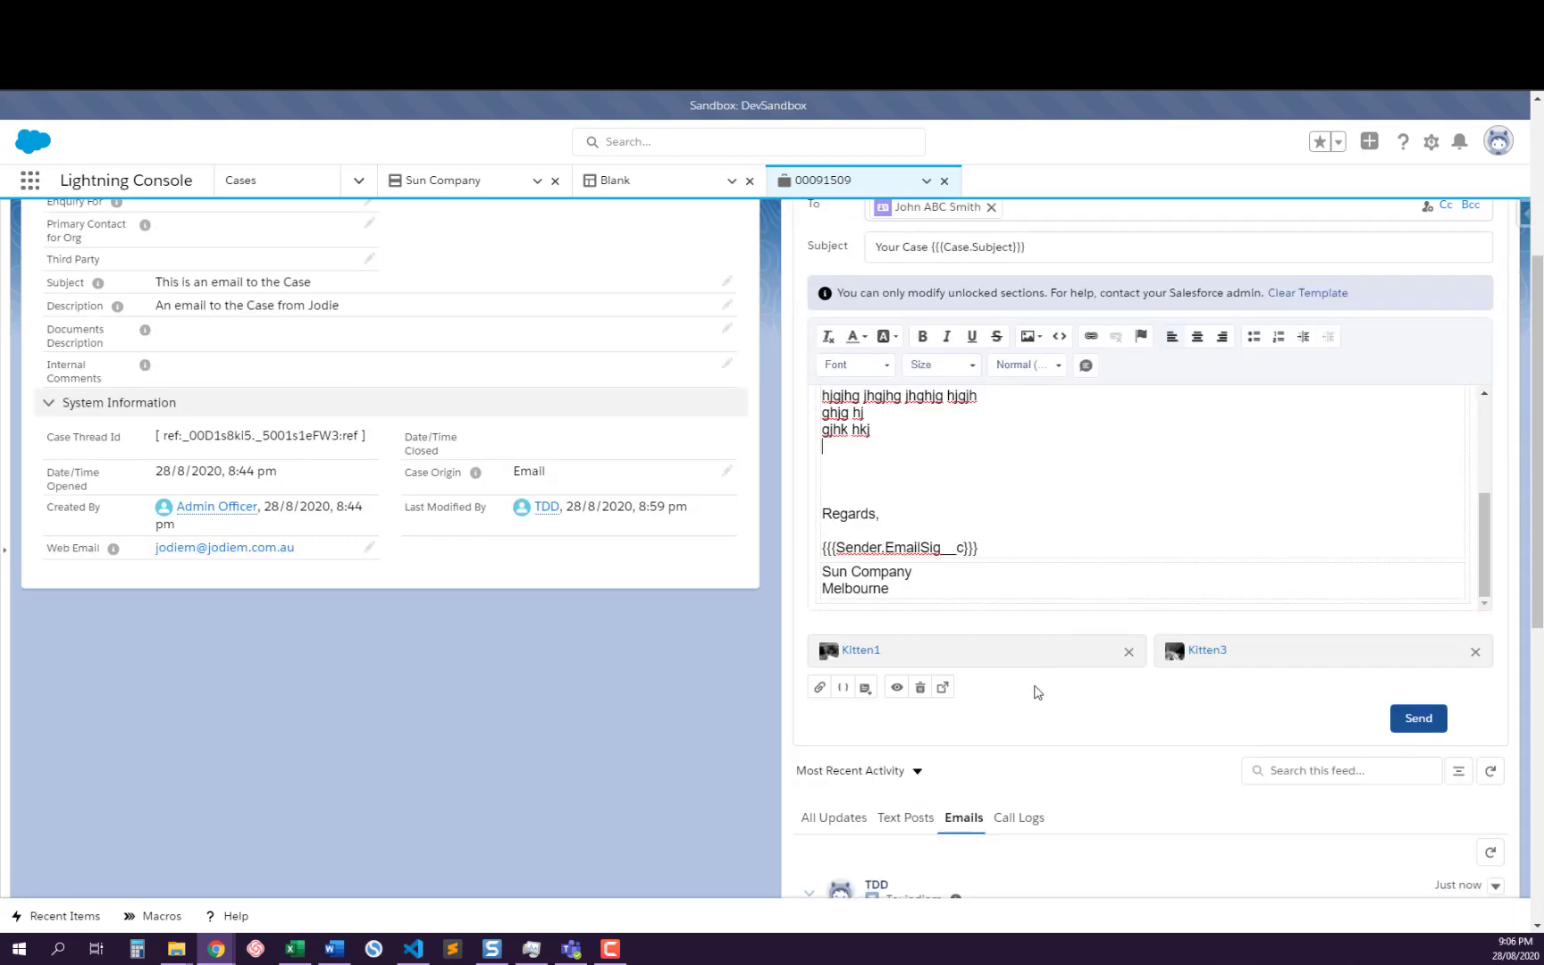
scroll(1037, 692, "up", 10)
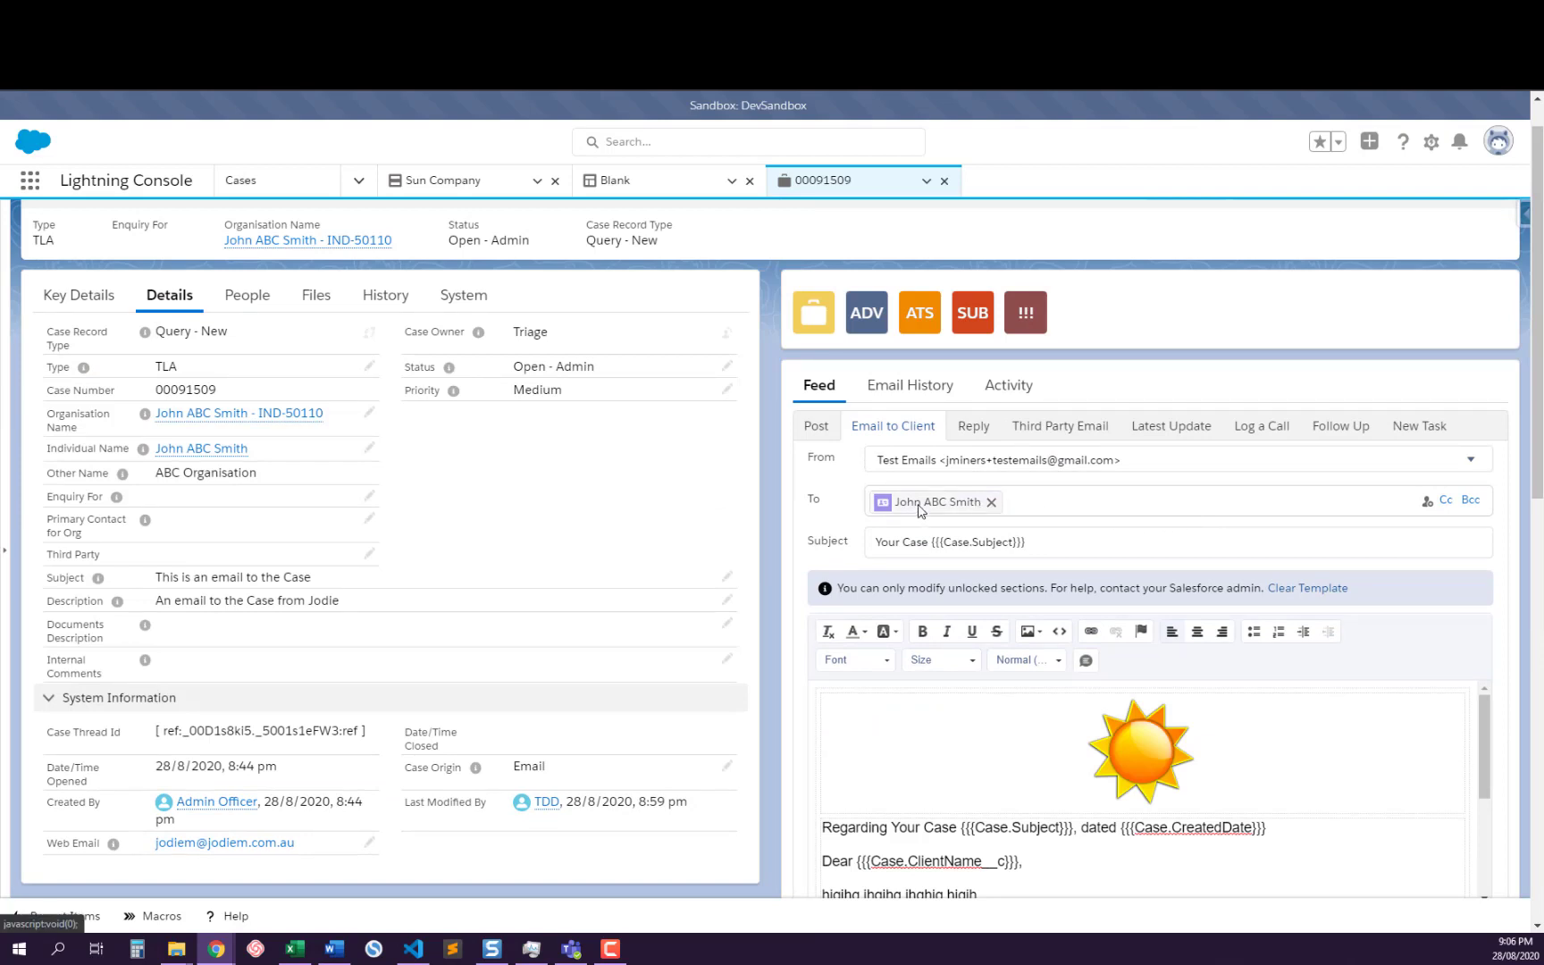
mouse_move(198, 455)
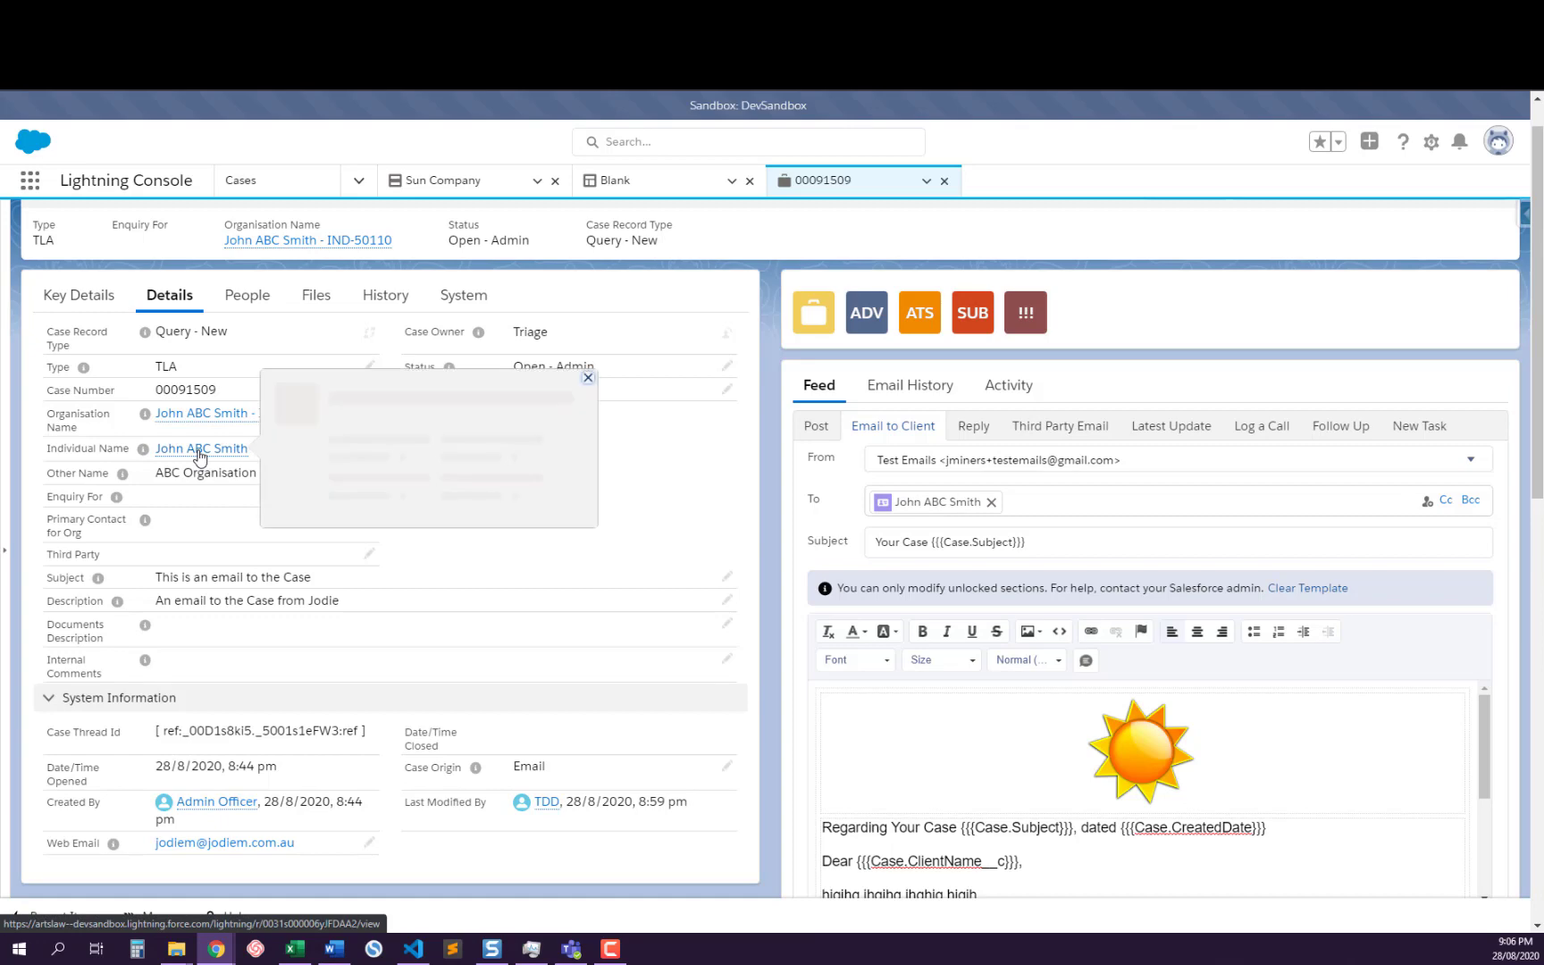
scroll(1379, 703, "down", 3)
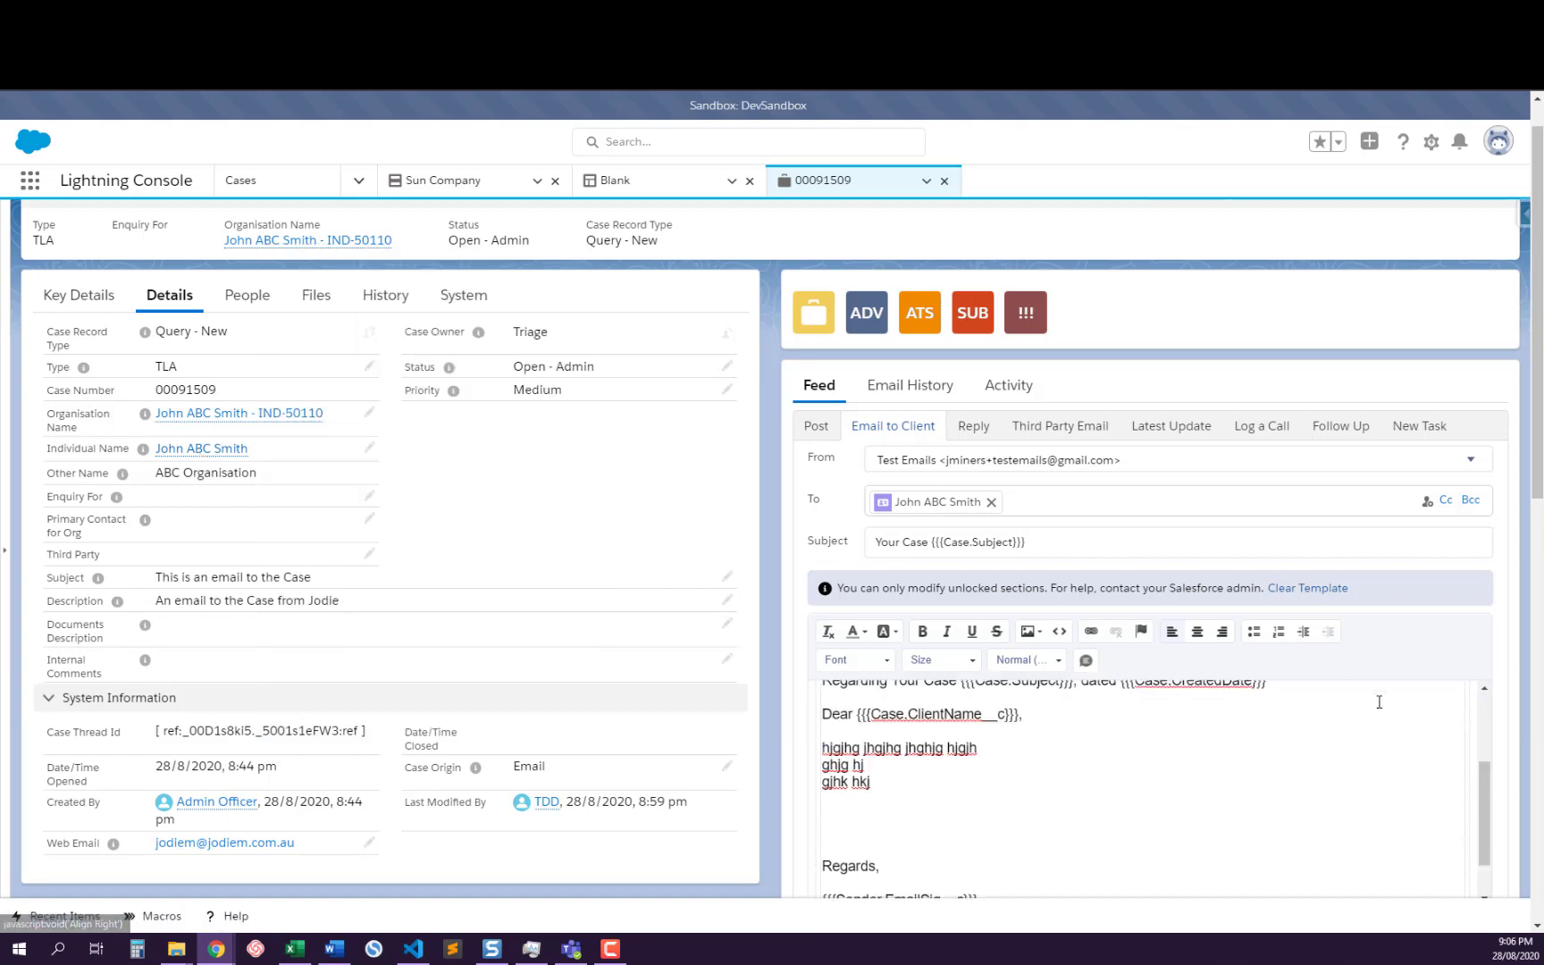
scroll(1515, 756, "down", 2)
left_click(1428, 728)
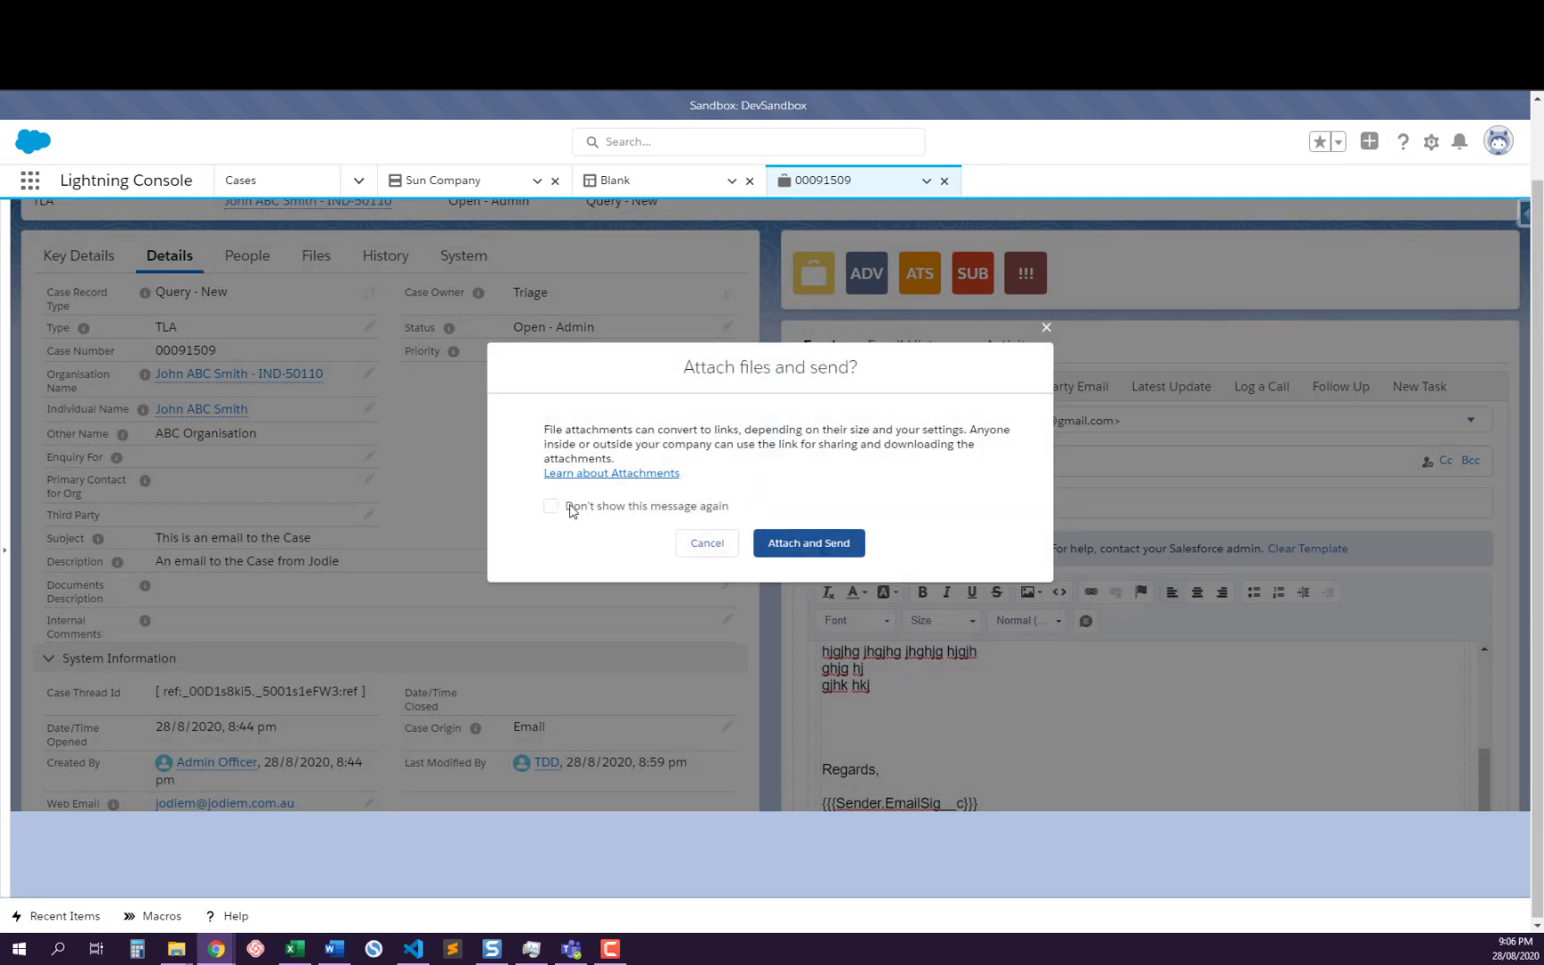
left_click(551, 506)
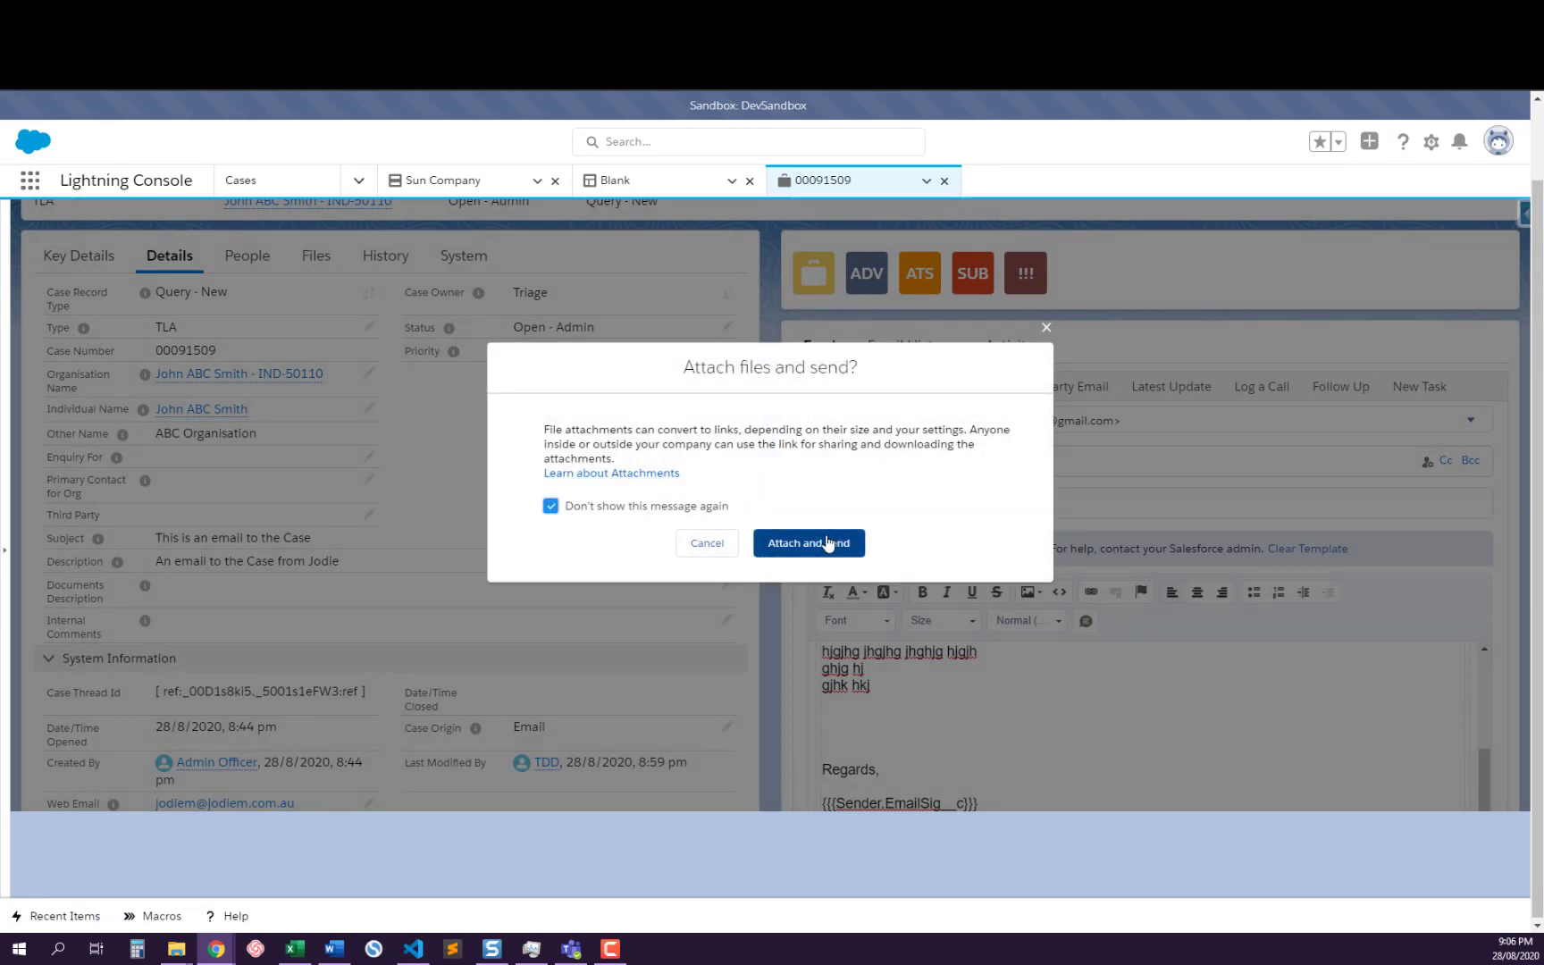
left_click(828, 542)
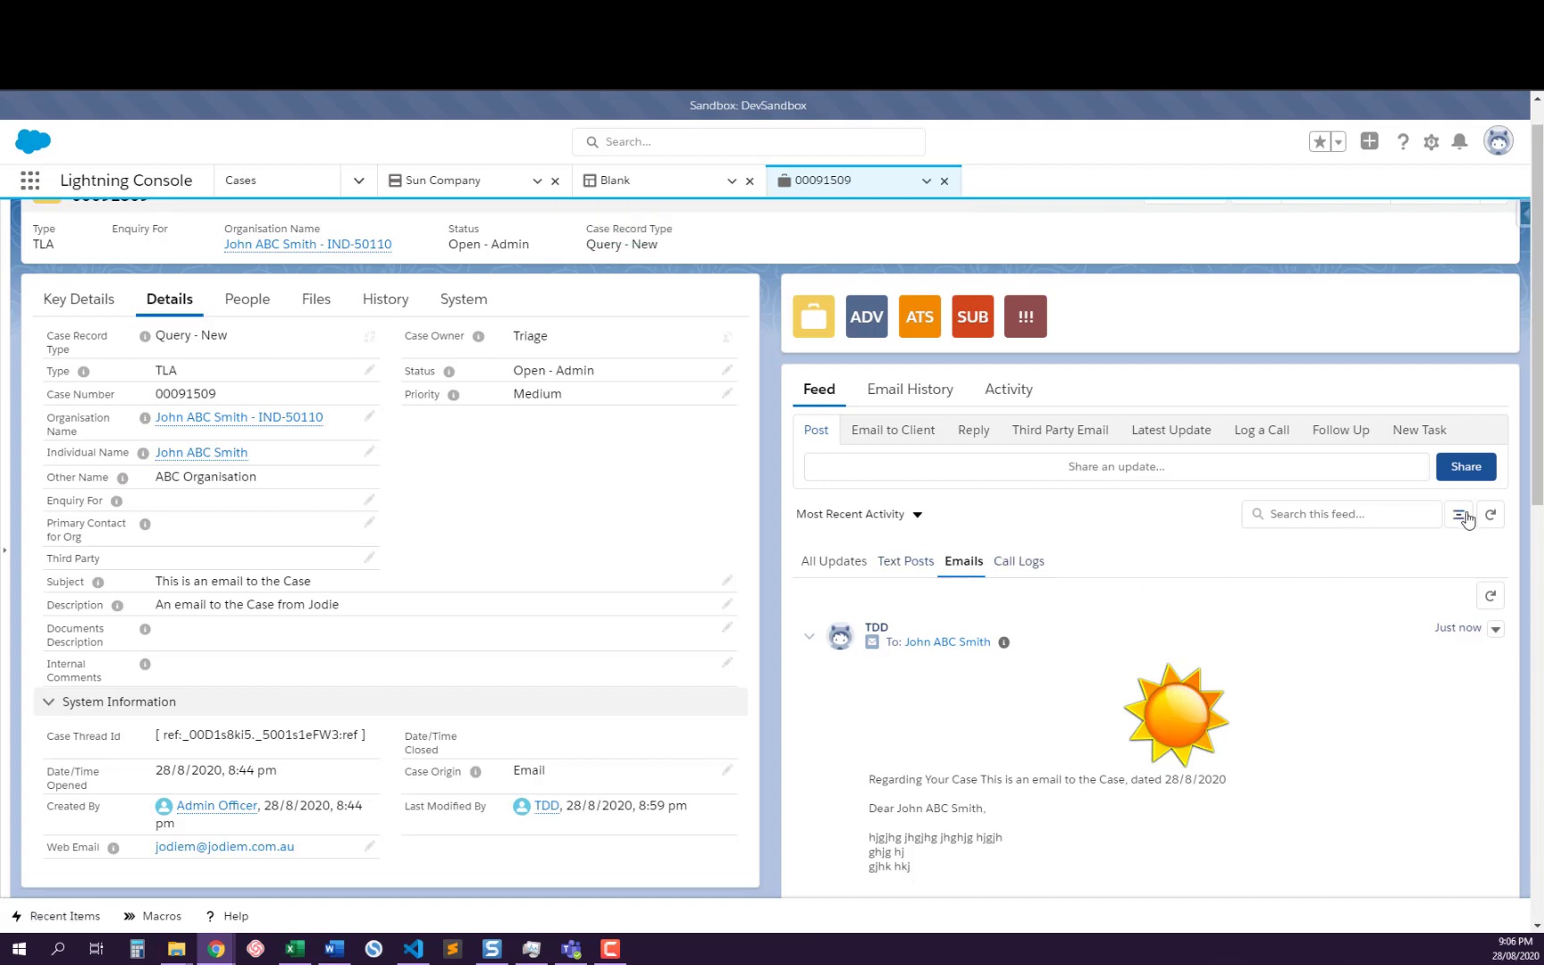
Collapse and re-expand the case feed's email posts and examine the sent client email's merged text, signature and attachments
scroll(1001, 777, "down", 2)
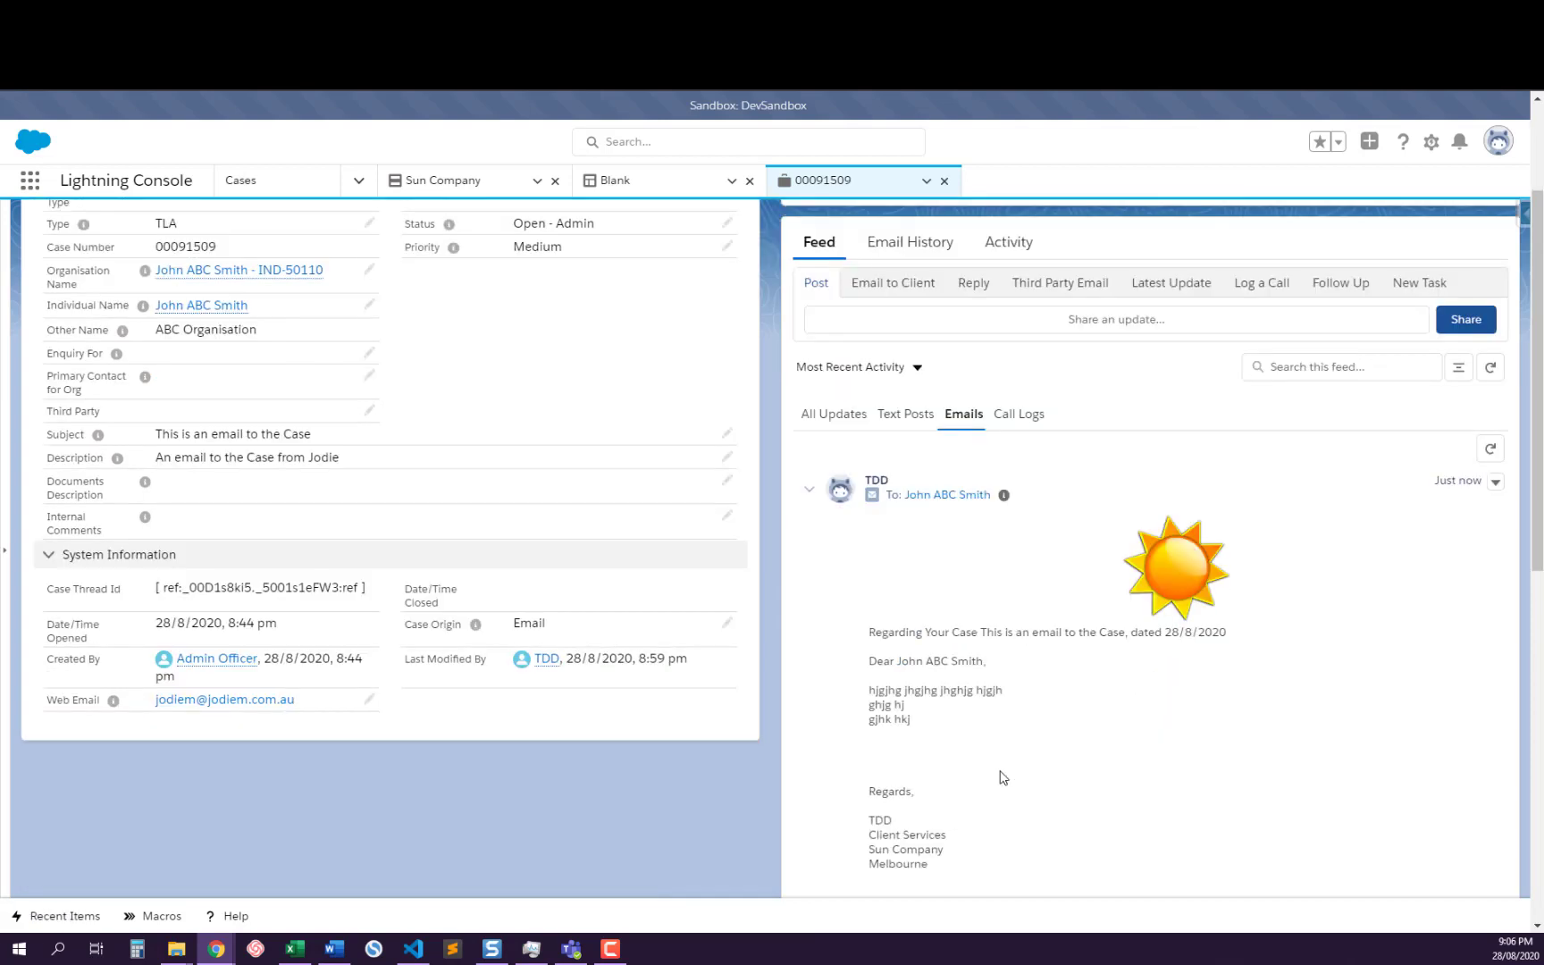
scroll(1002, 777, "up", 2)
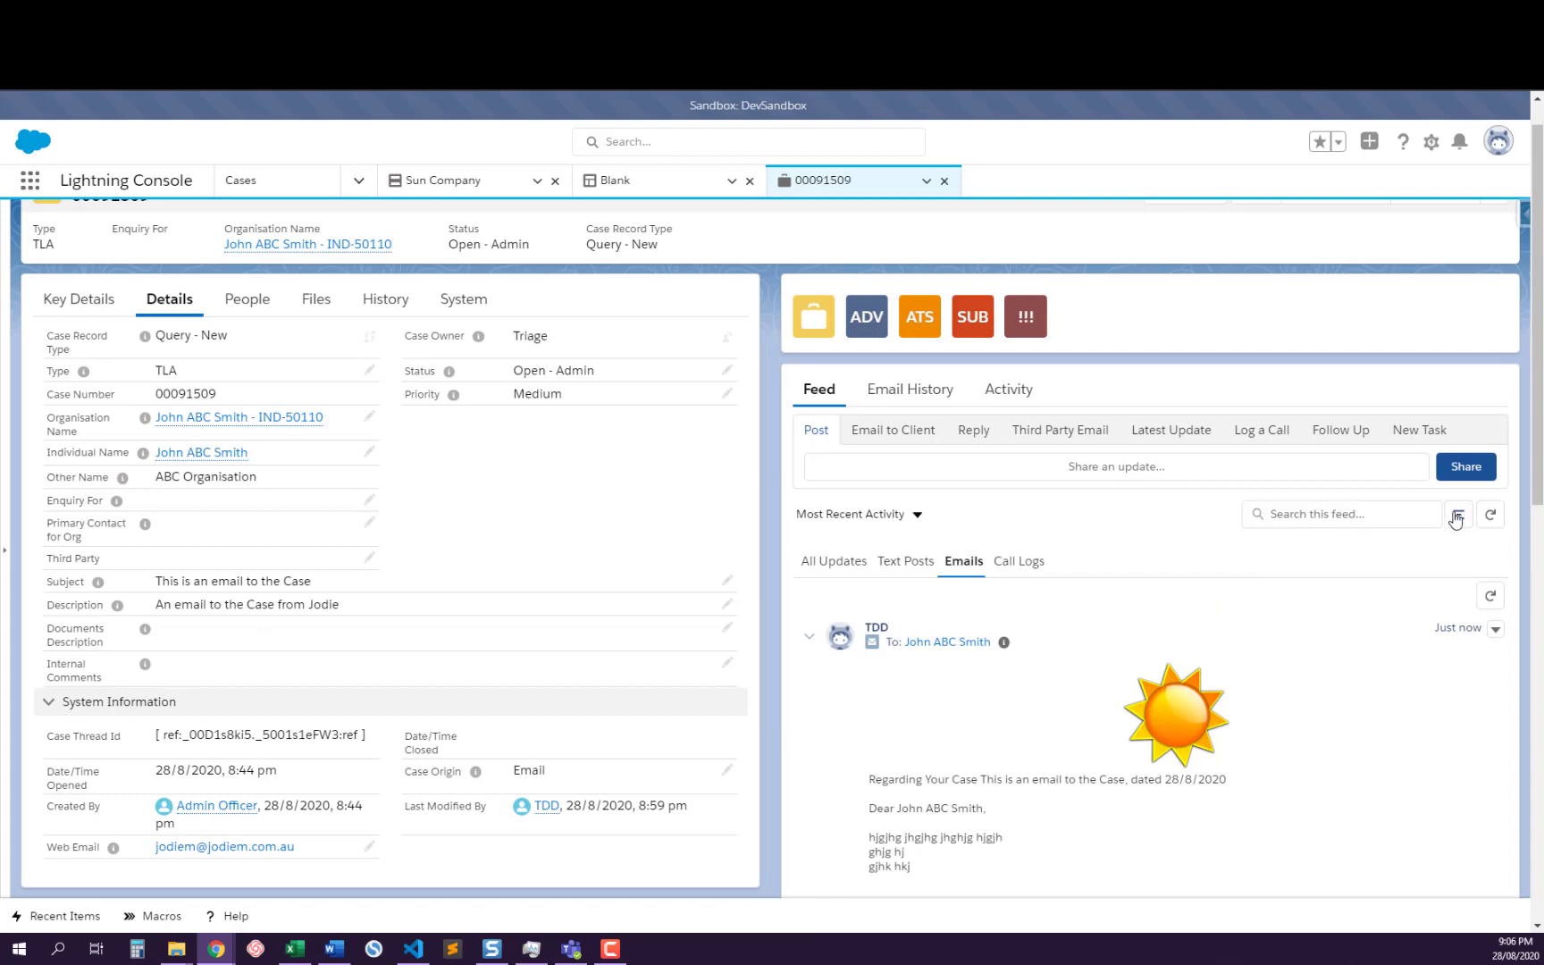
scroll(1016, 702, "down", 10)
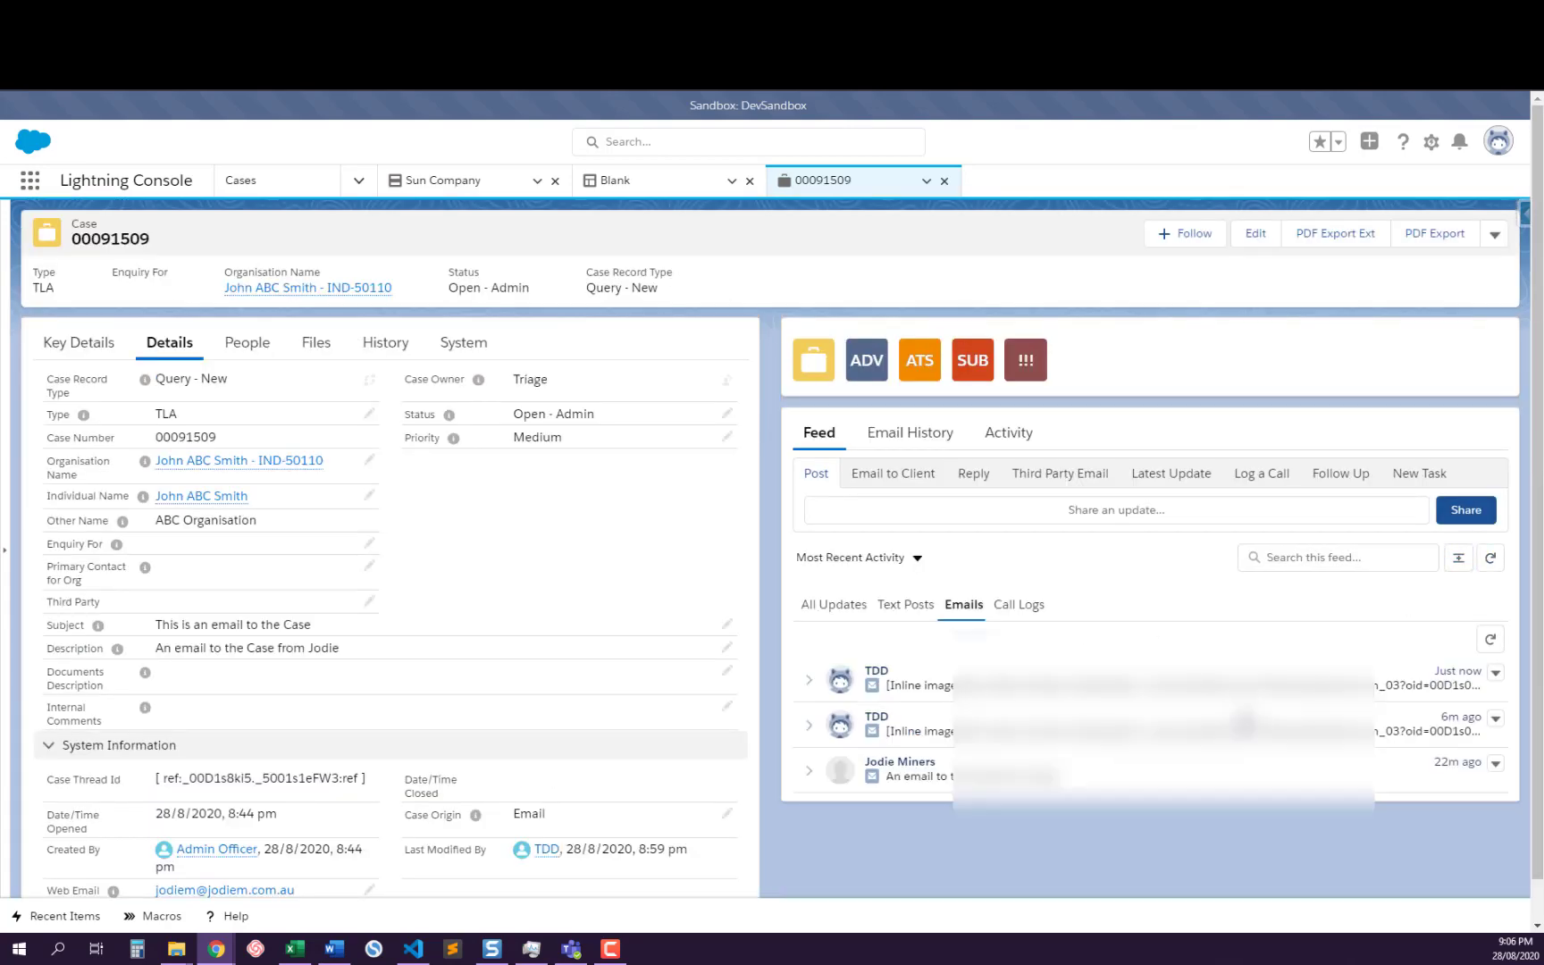
scroll(1053, 698, "down", 1)
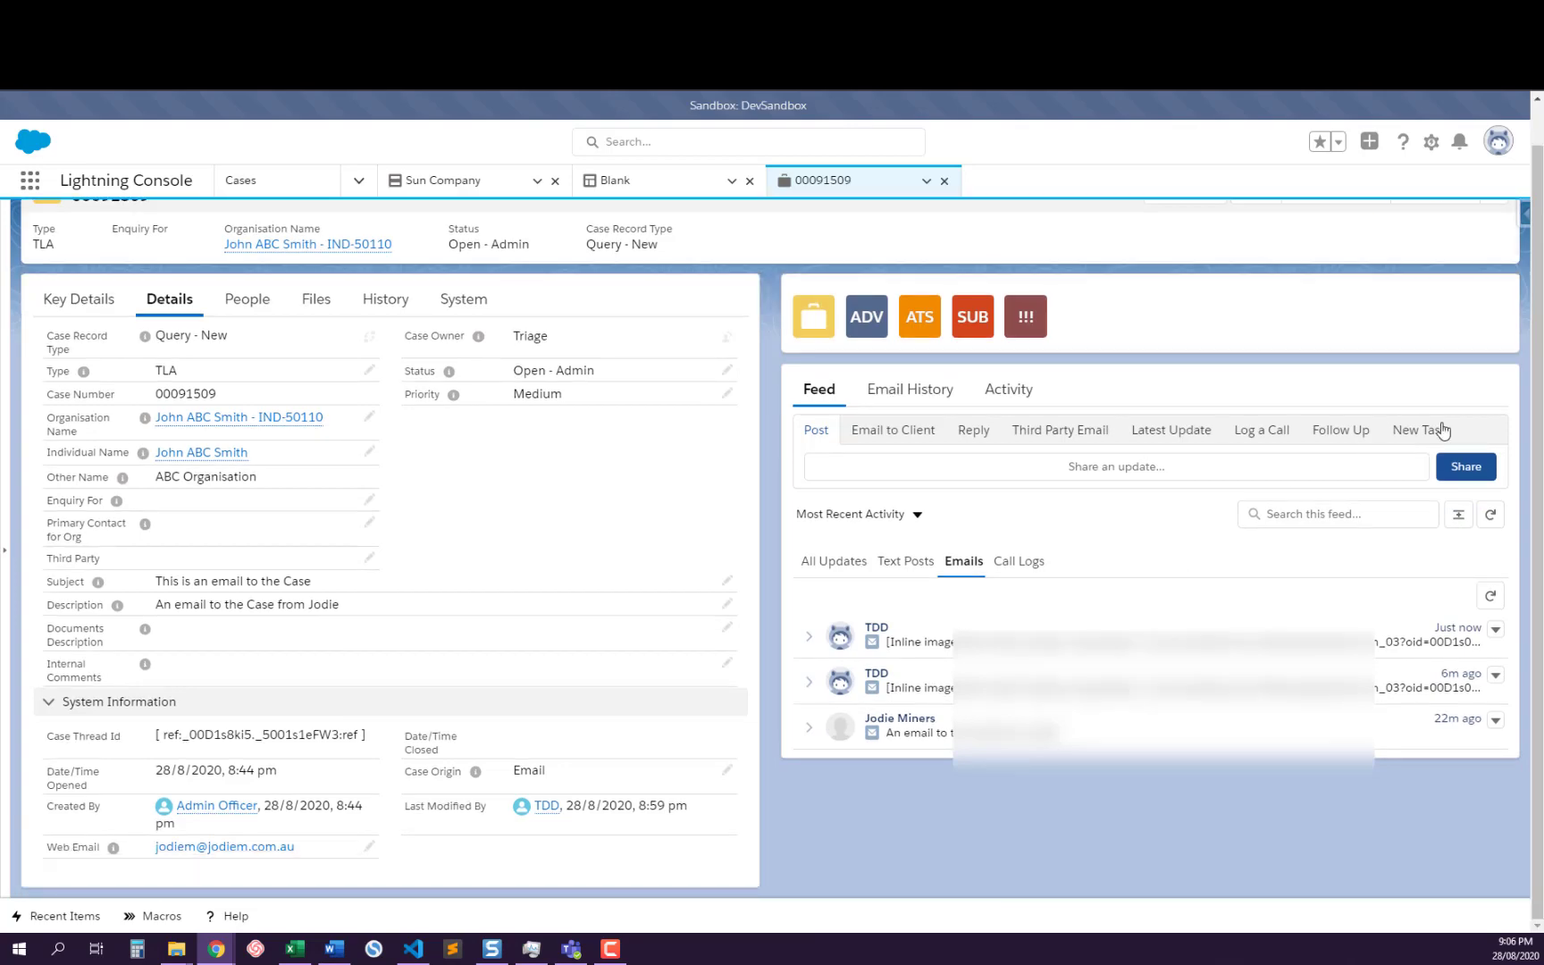
left_click(1458, 513)
scroll(1206, 644, "down", 3)
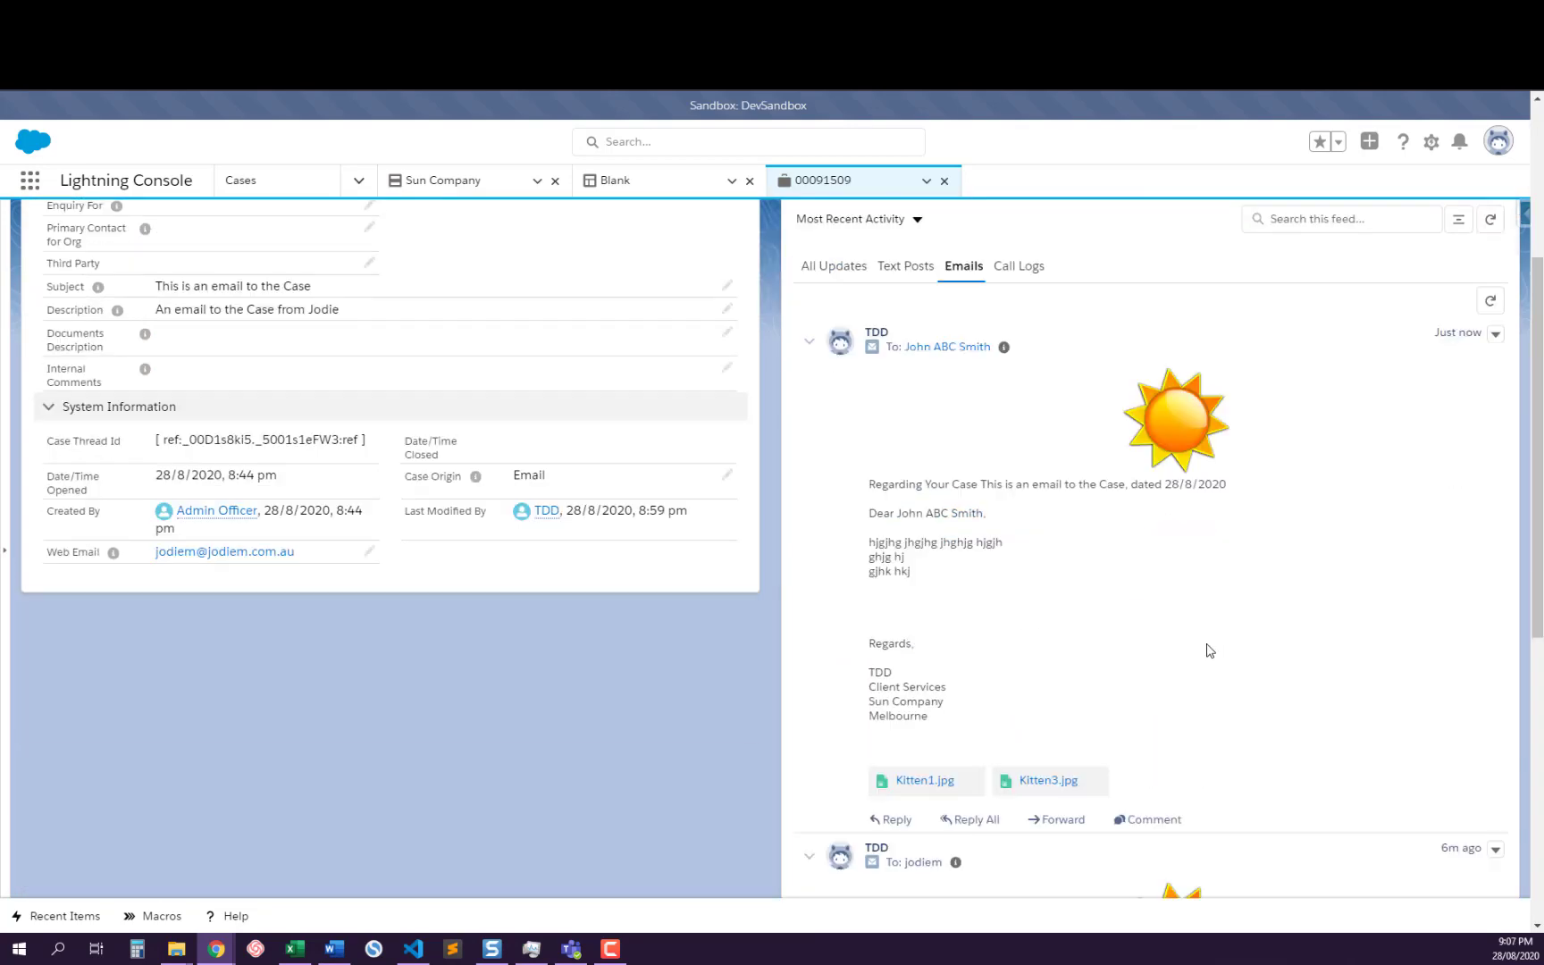
scroll(1199, 620, "up", 3)
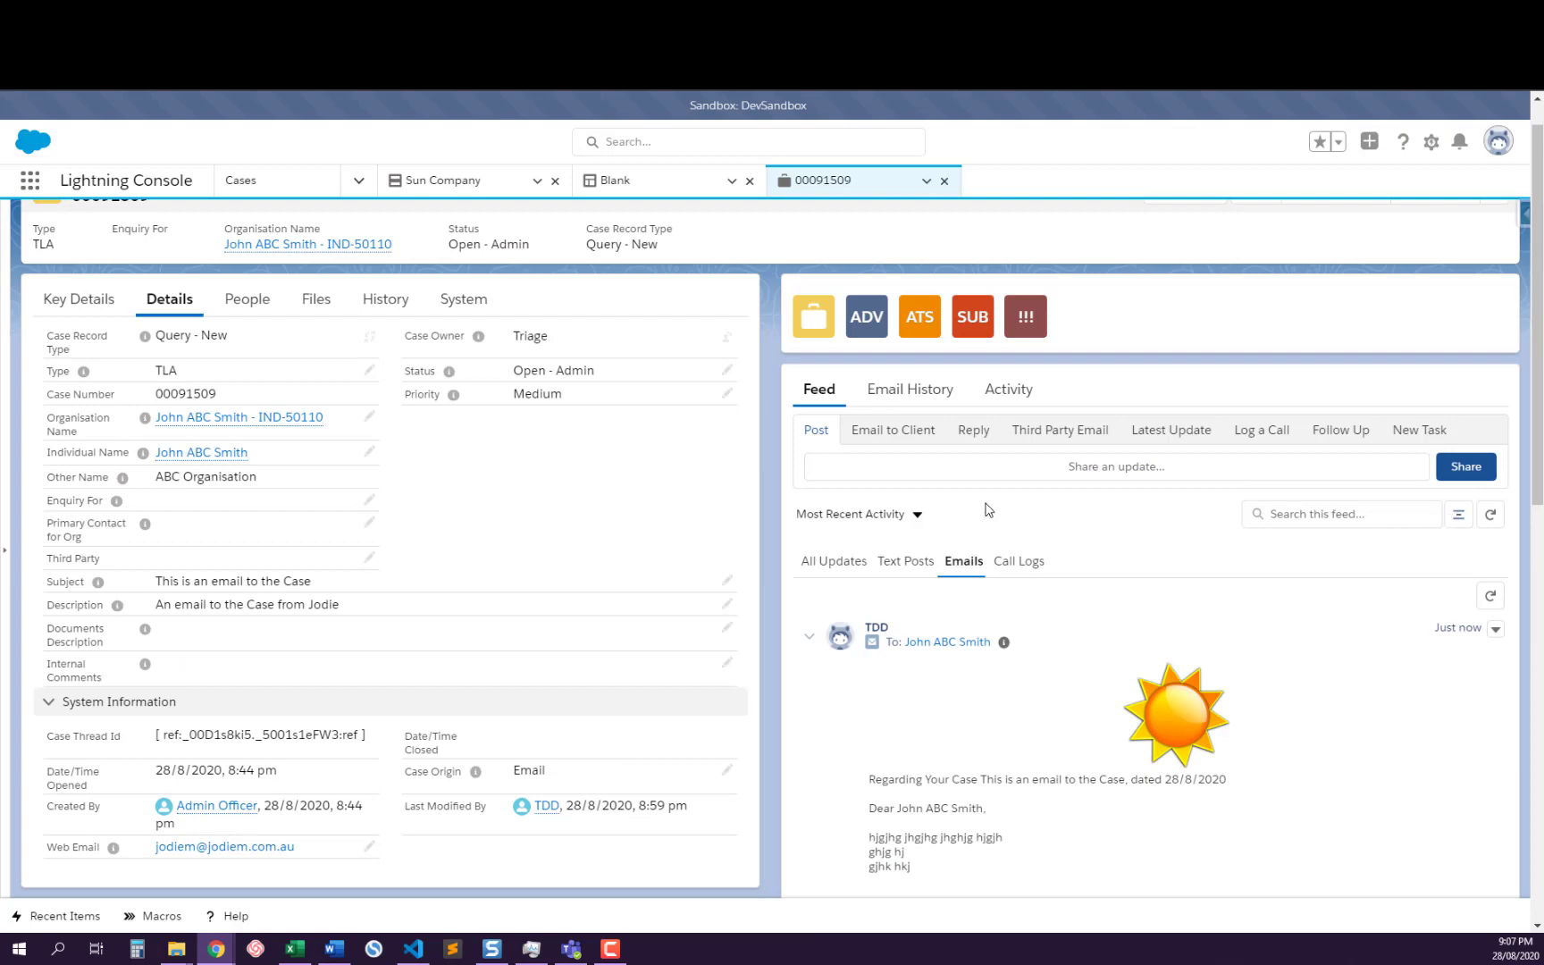
Review the case's email history and activity timeline, examine the task logged for the sent client email, and close it
left_click(906, 392)
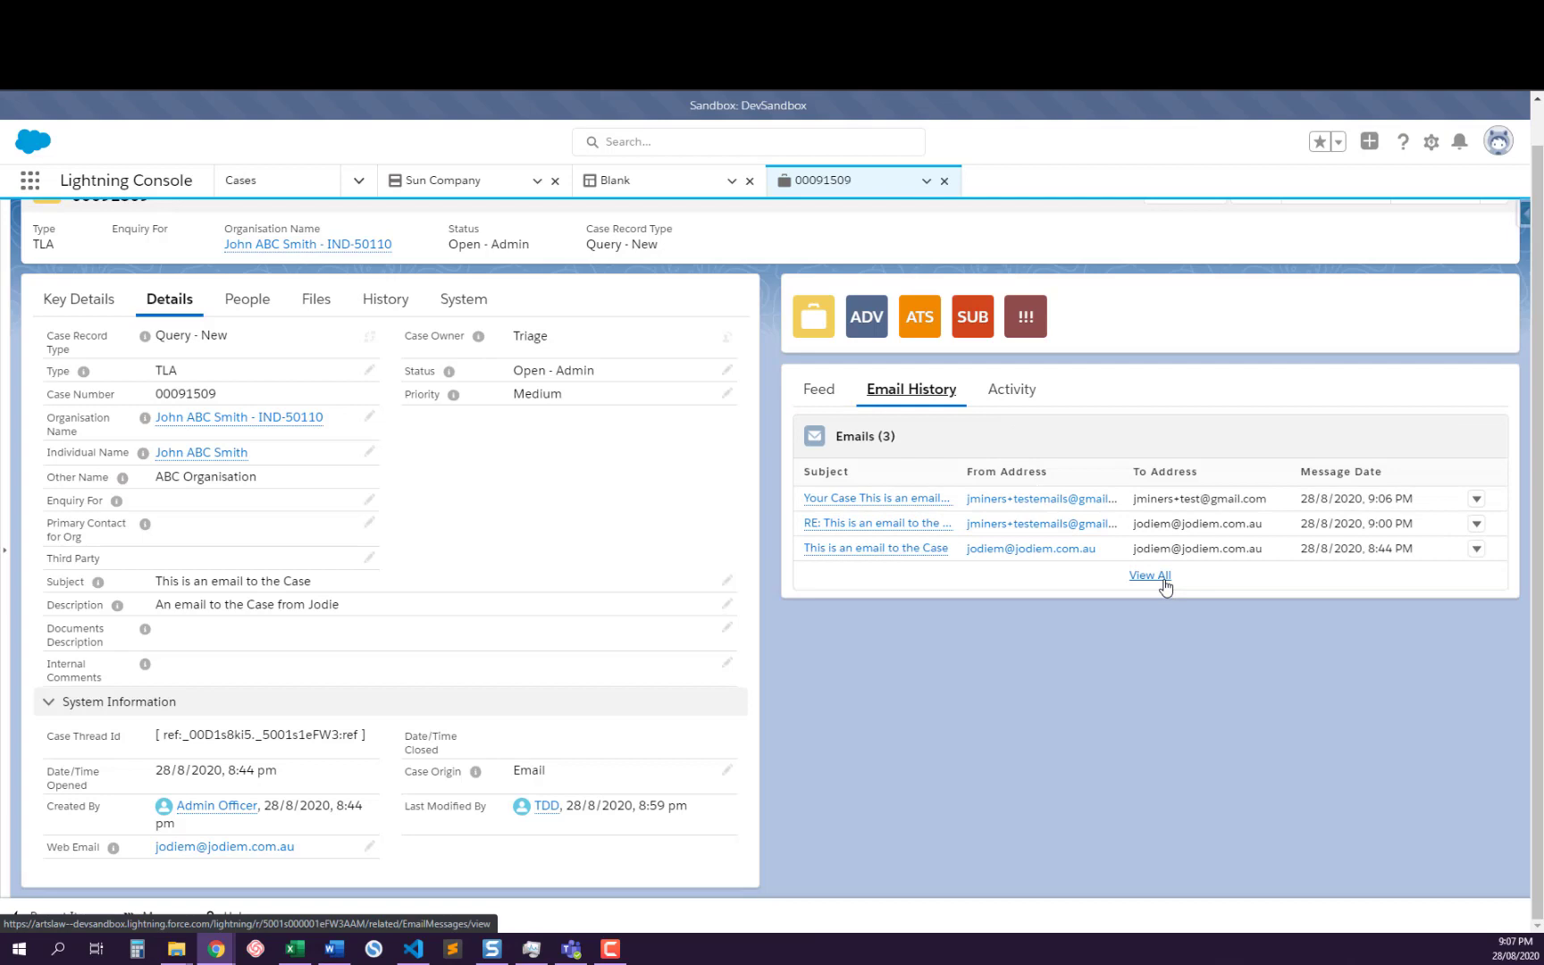
left_click(1011, 390)
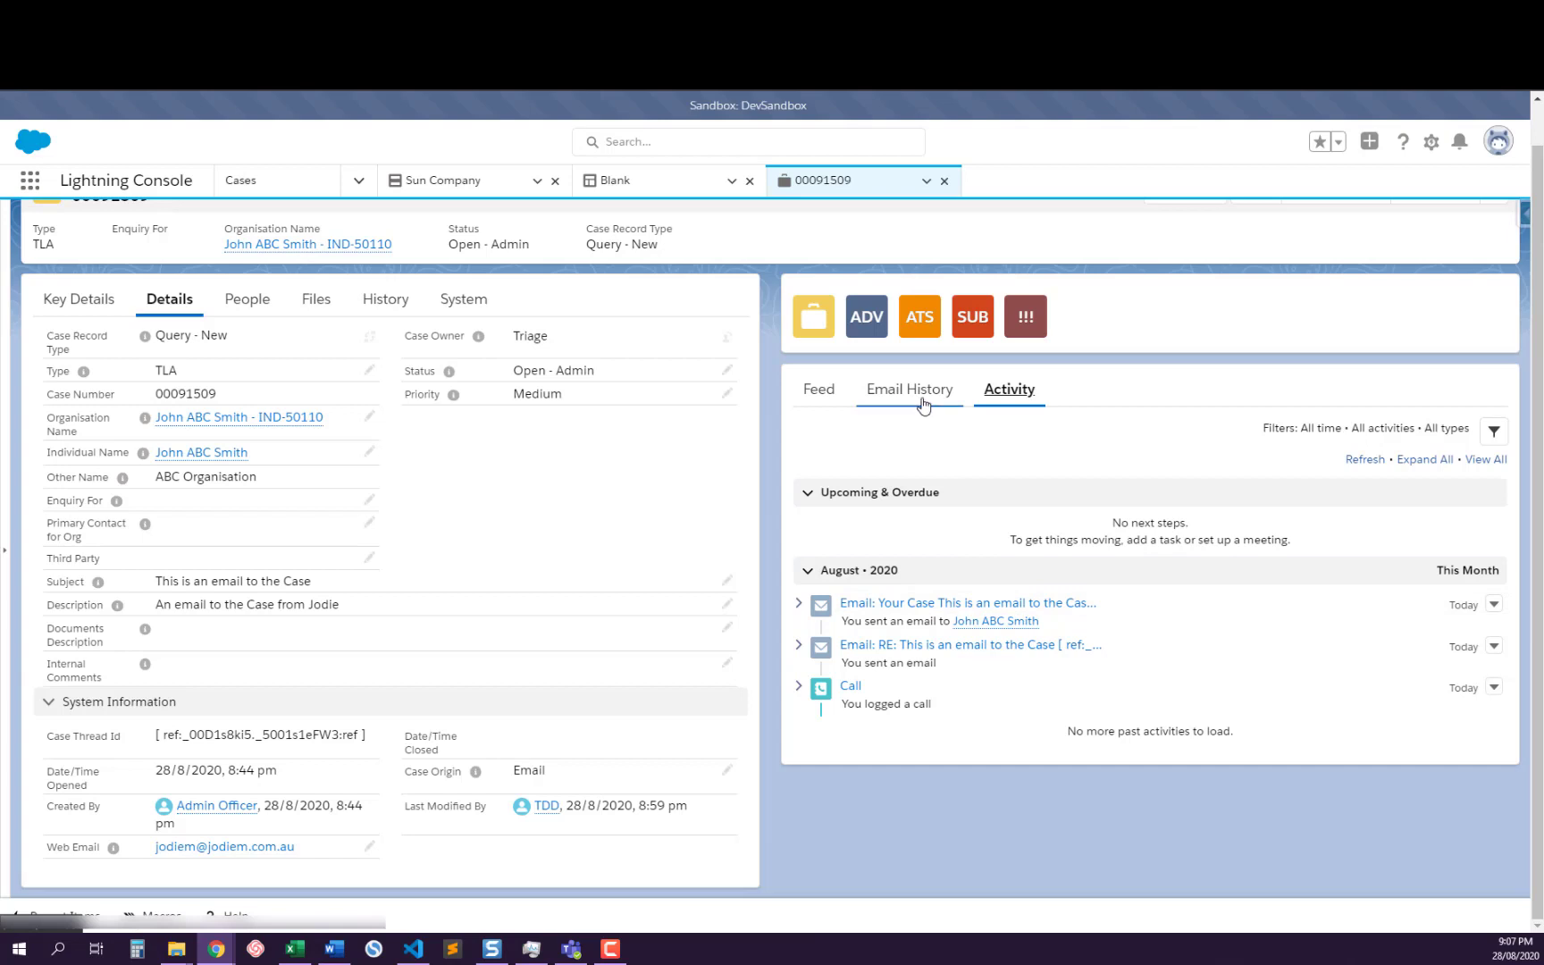
left_click(895, 604)
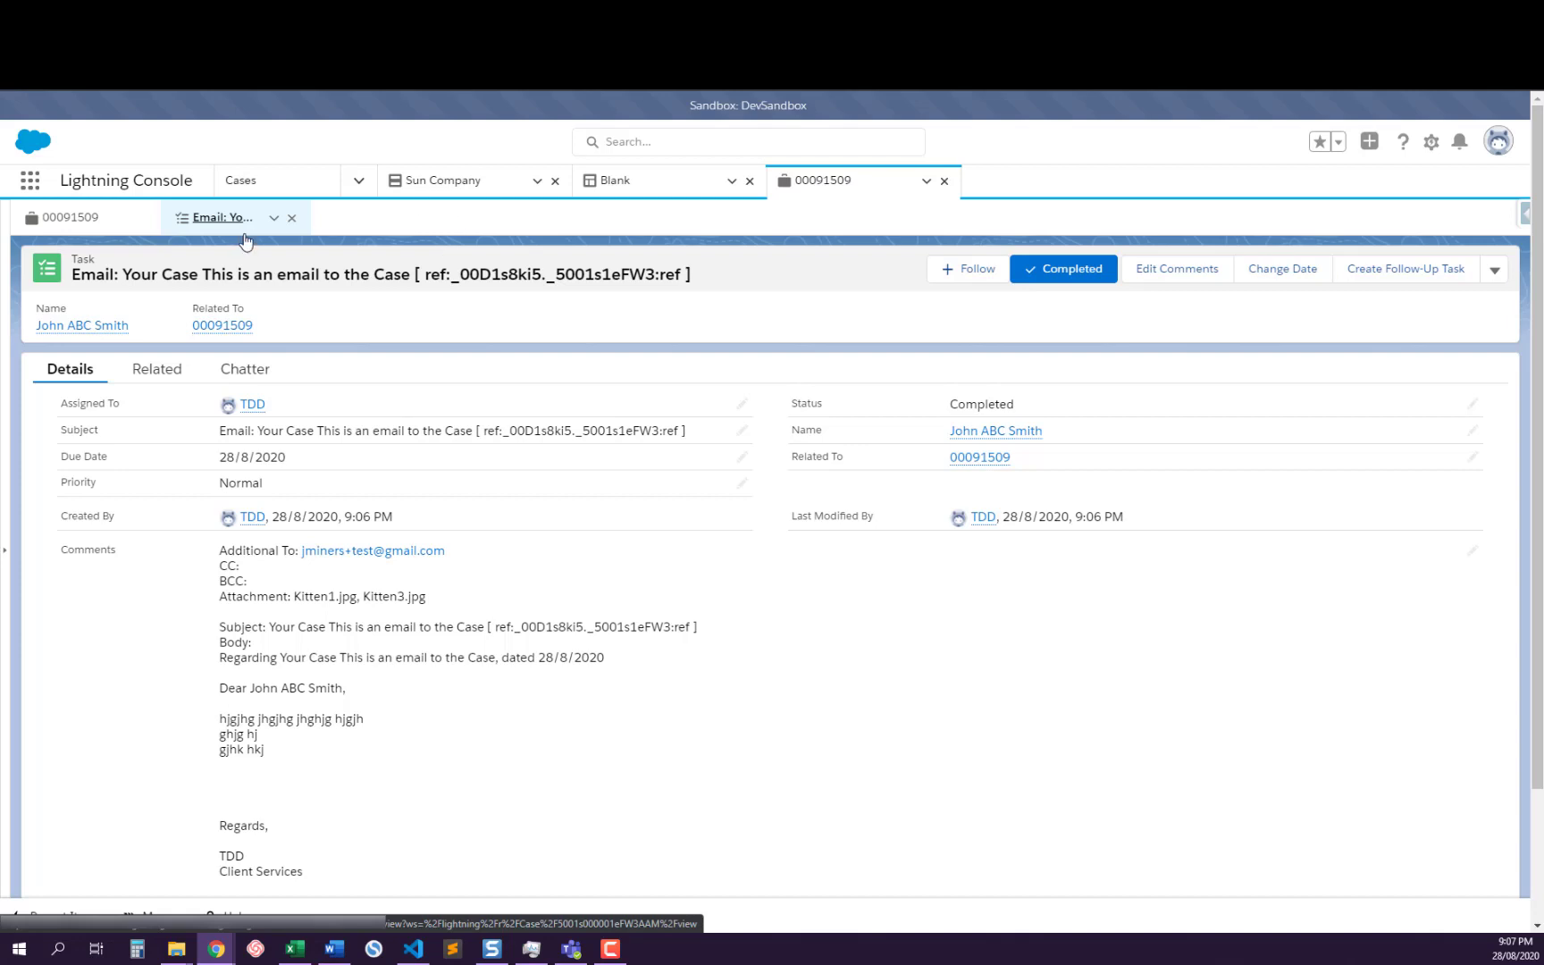
left_click(293, 220)
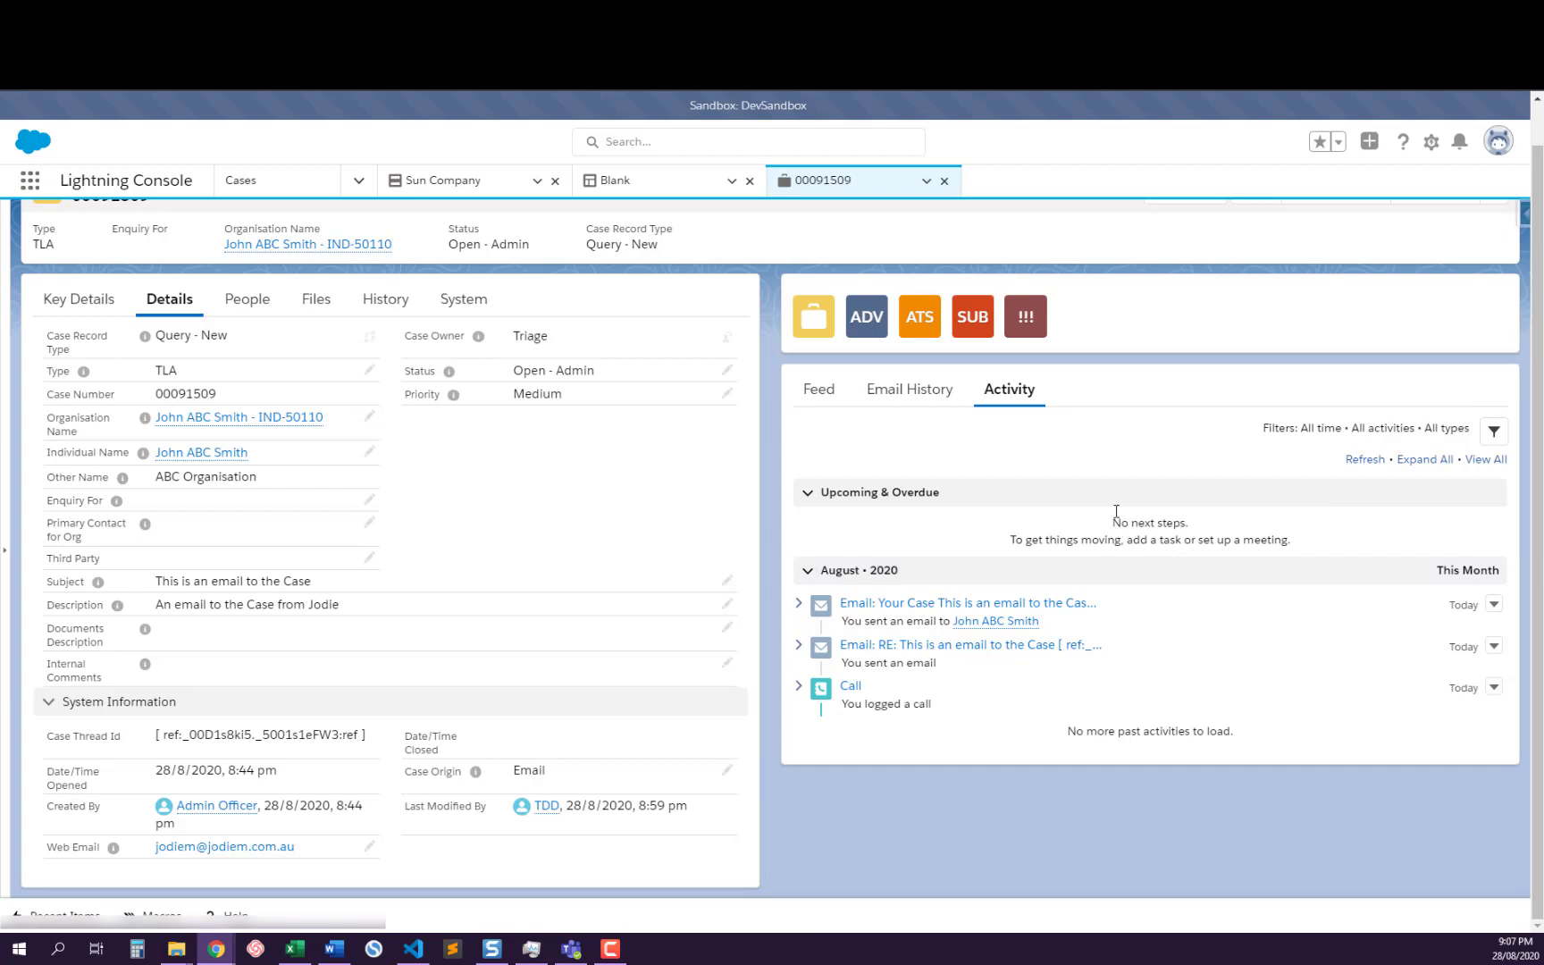
Show all emails in the case's email history and examine the sent client email's message, attachments and related case
left_click(910, 394)
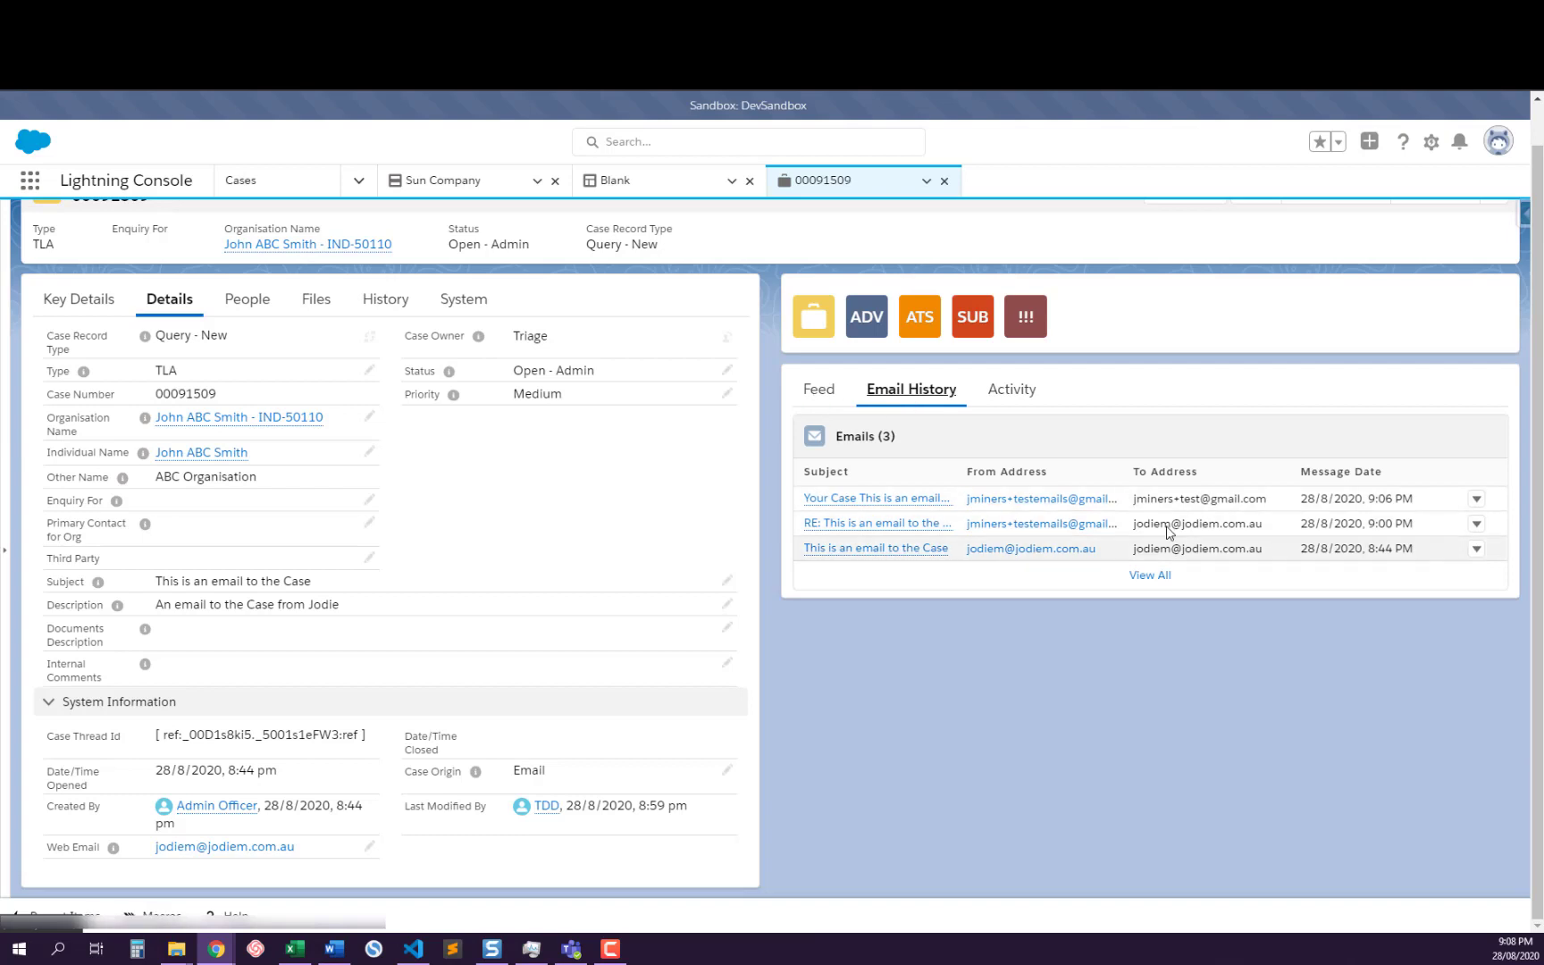
left_click(1143, 577)
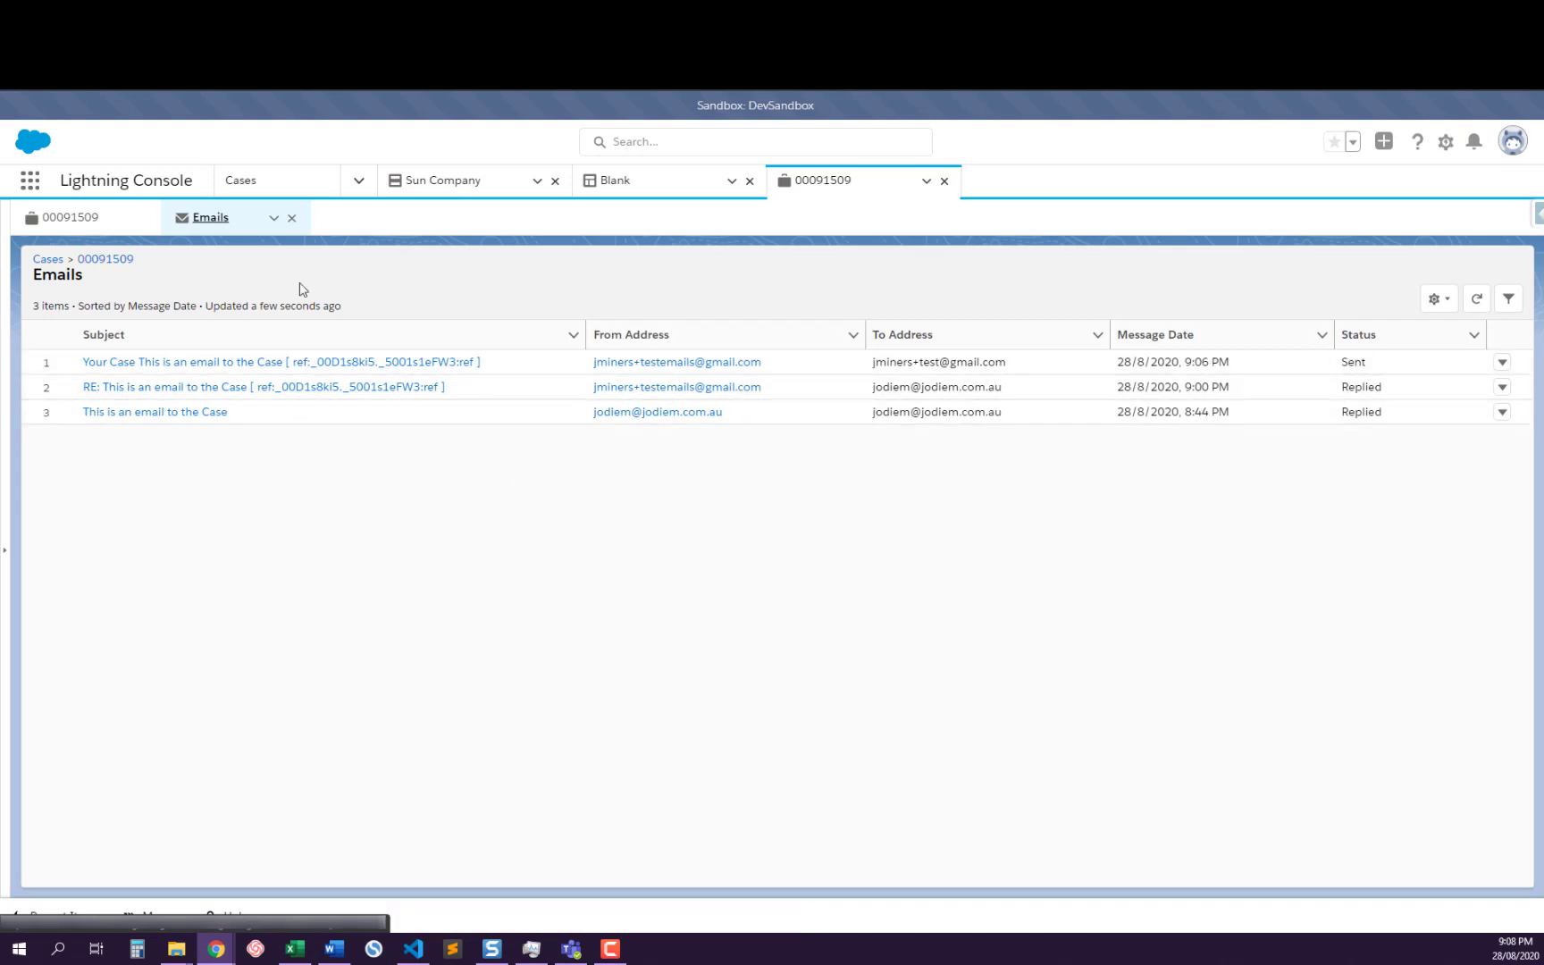
left_click(175, 363)
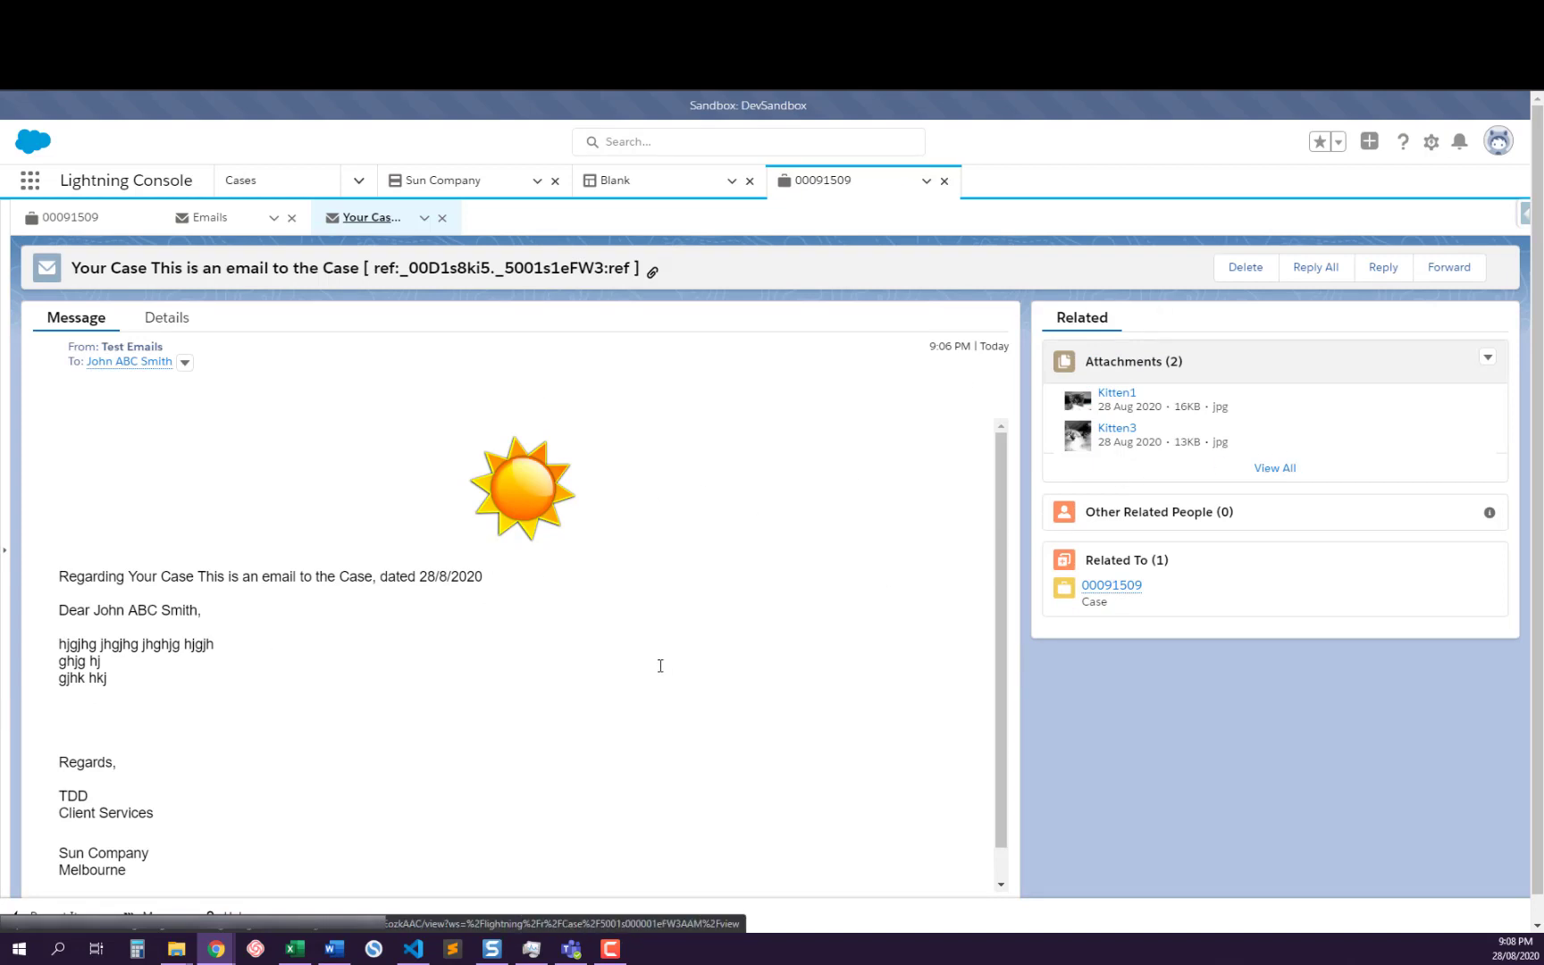
scroll(714, 550, "down", 2)
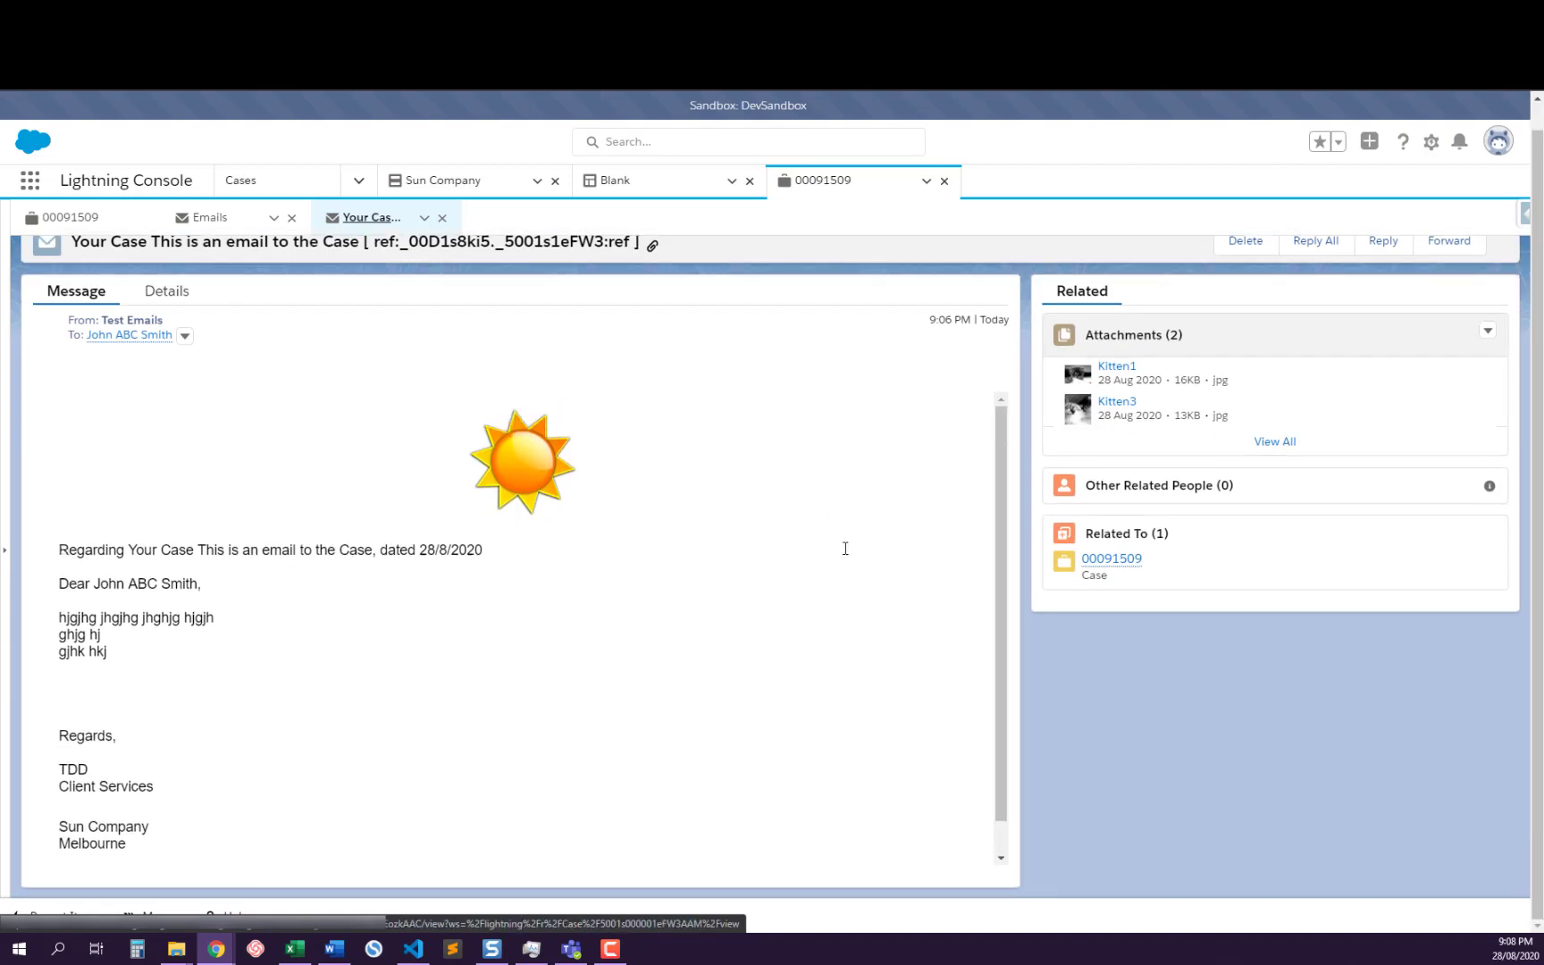
scroll(846, 548, "up", 1)
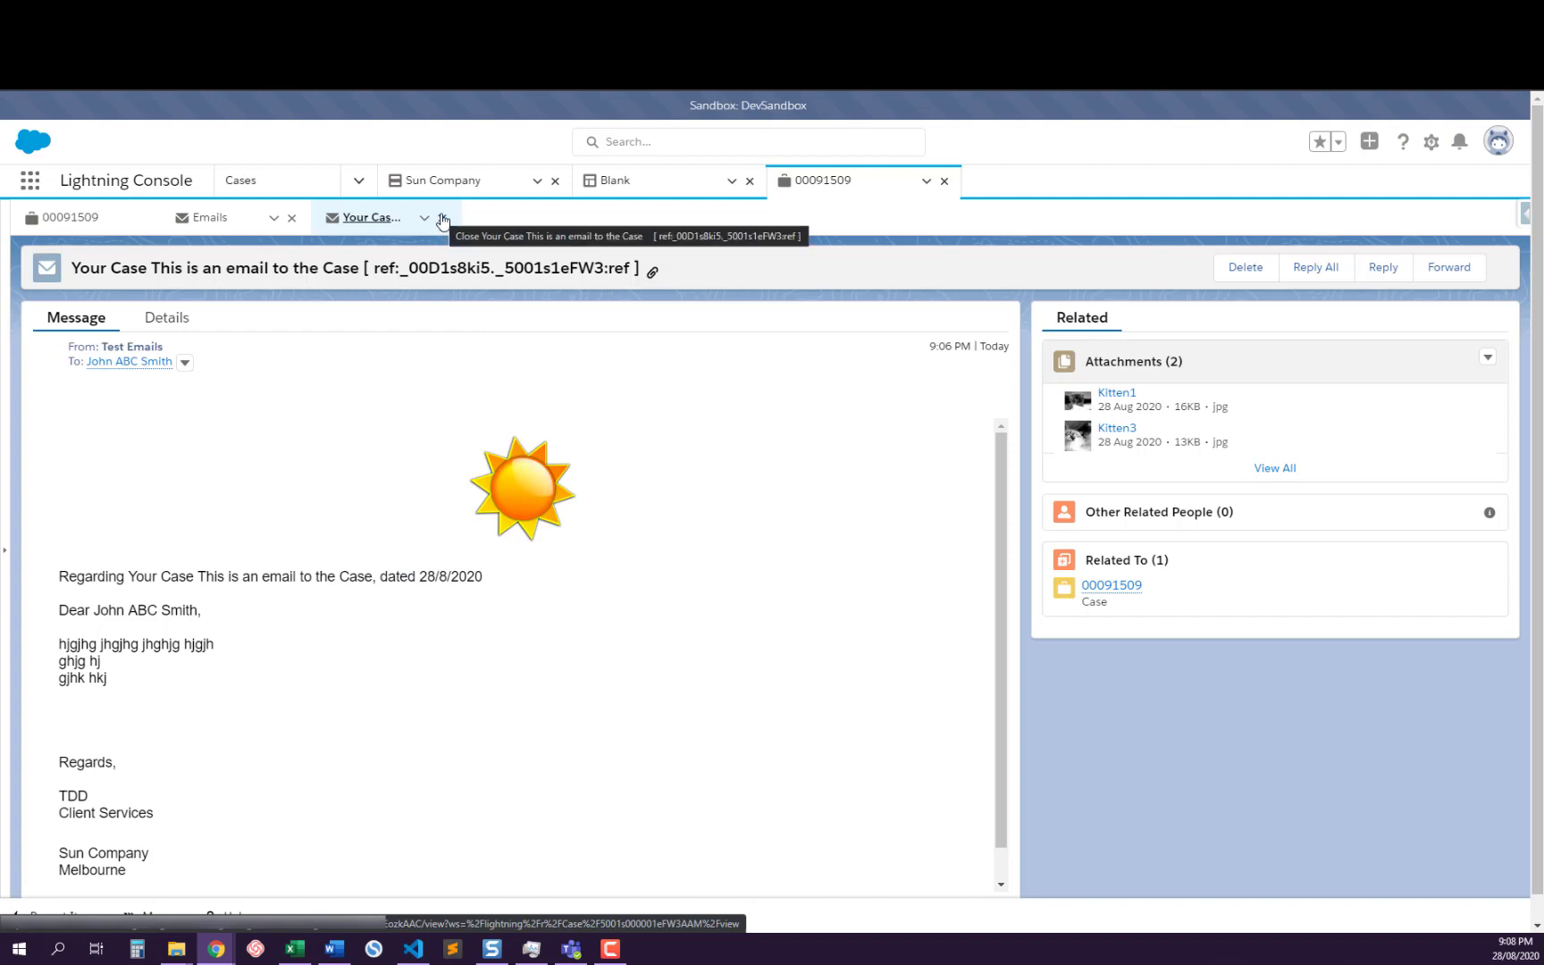
Return to the case details, choose a recent individual as the Third Party, and save the case
left_click(71, 217)
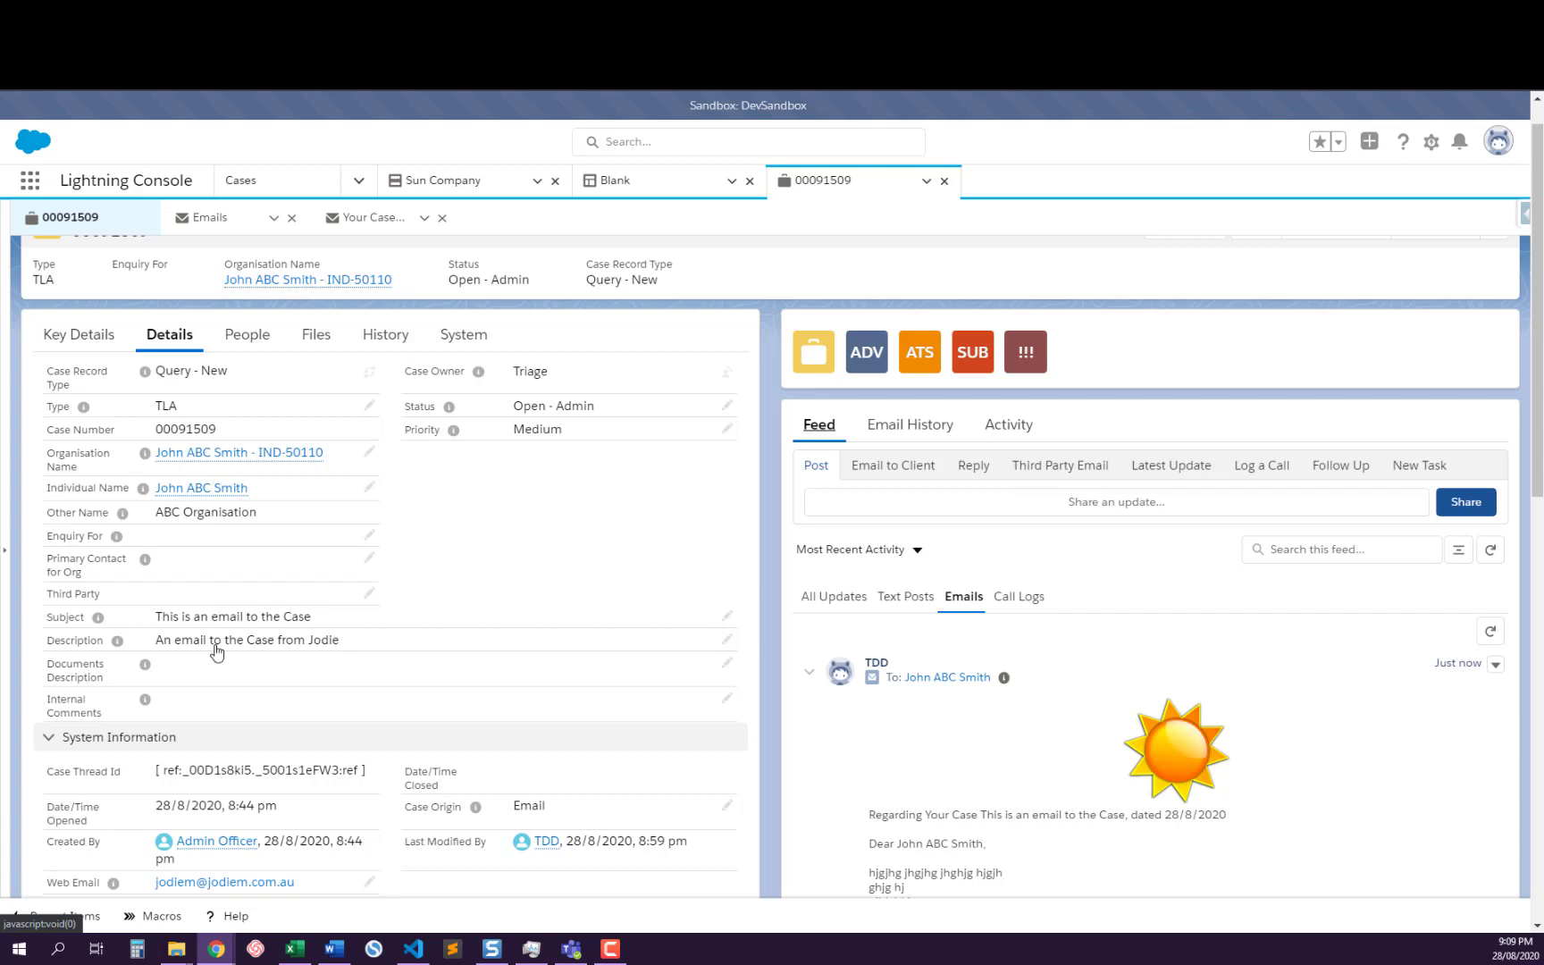
left_click(369, 595)
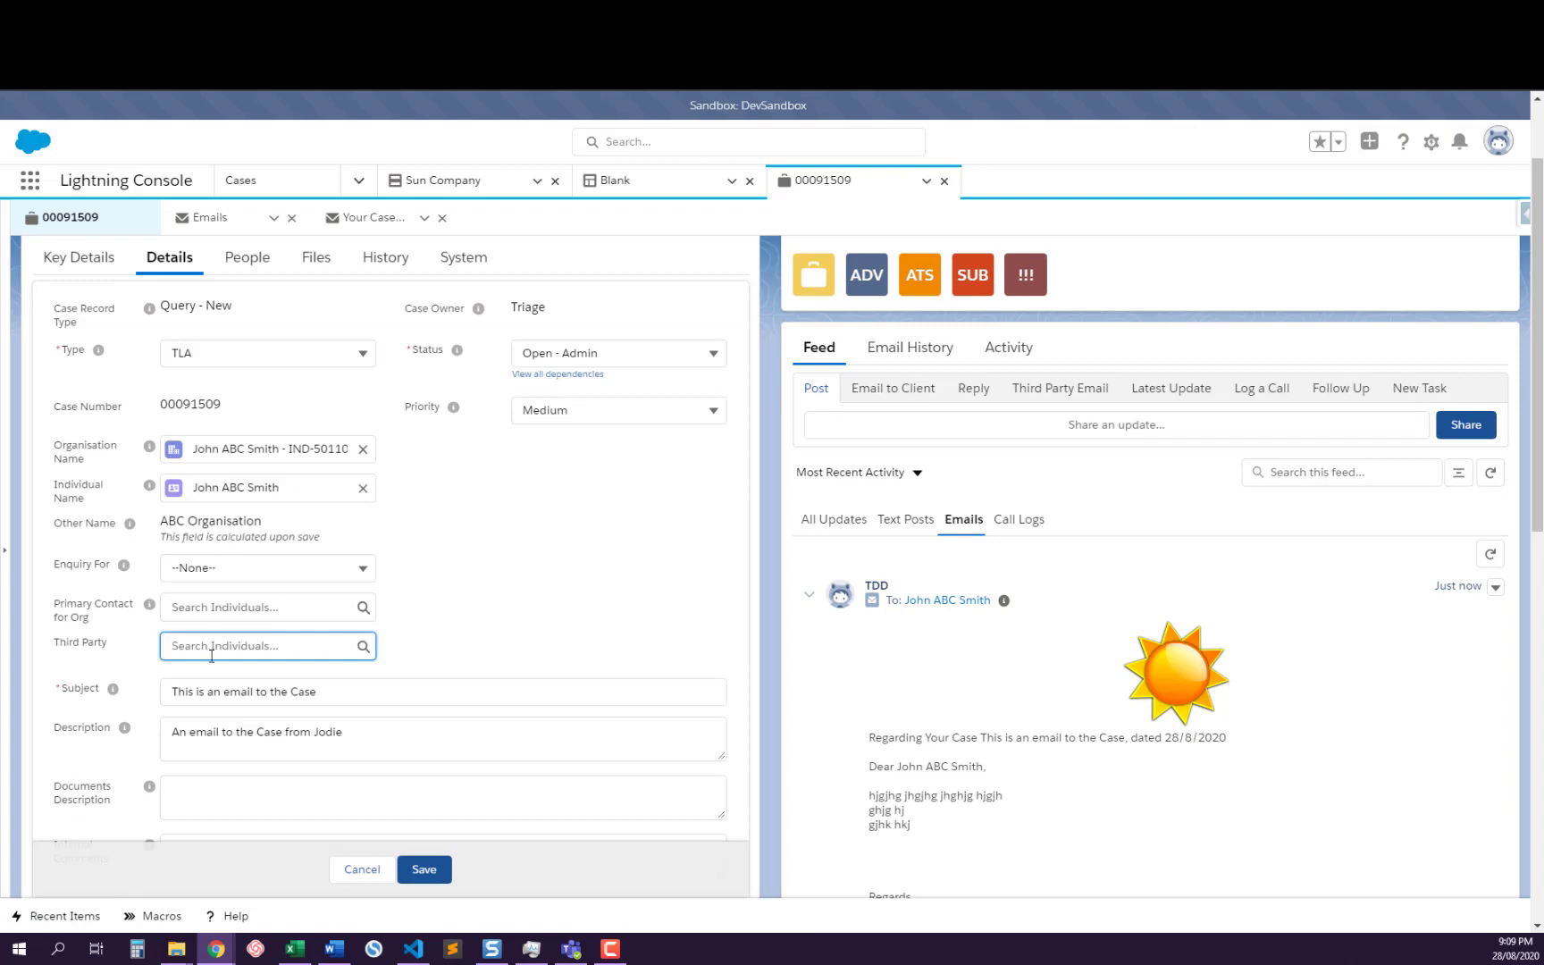
left_click(215, 641)
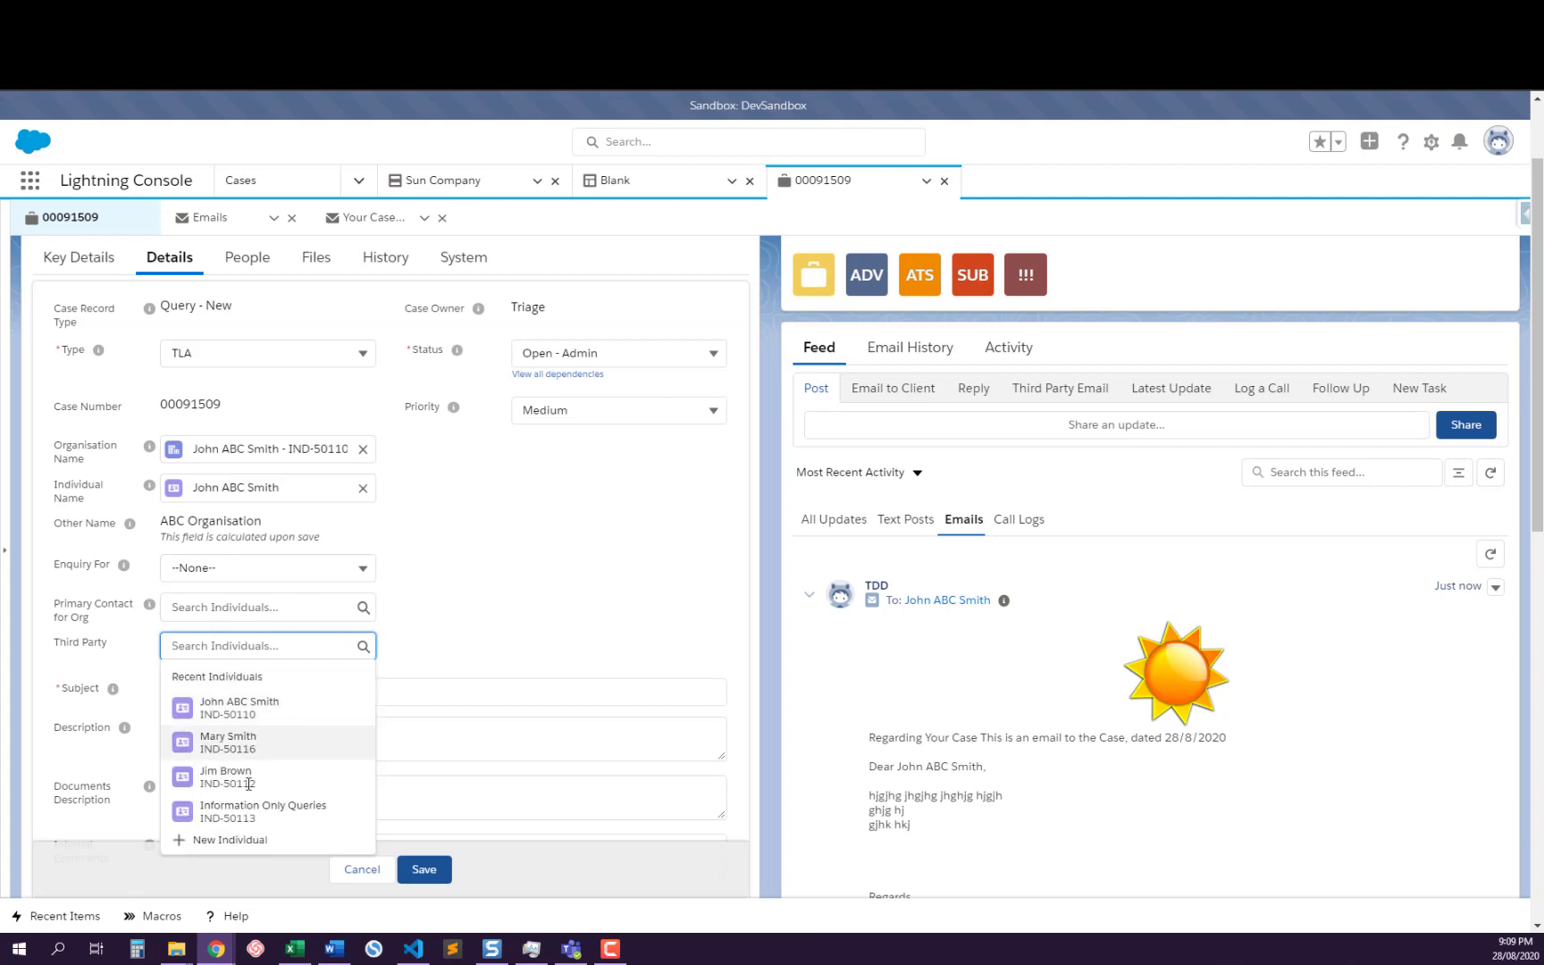
left_click(228, 776)
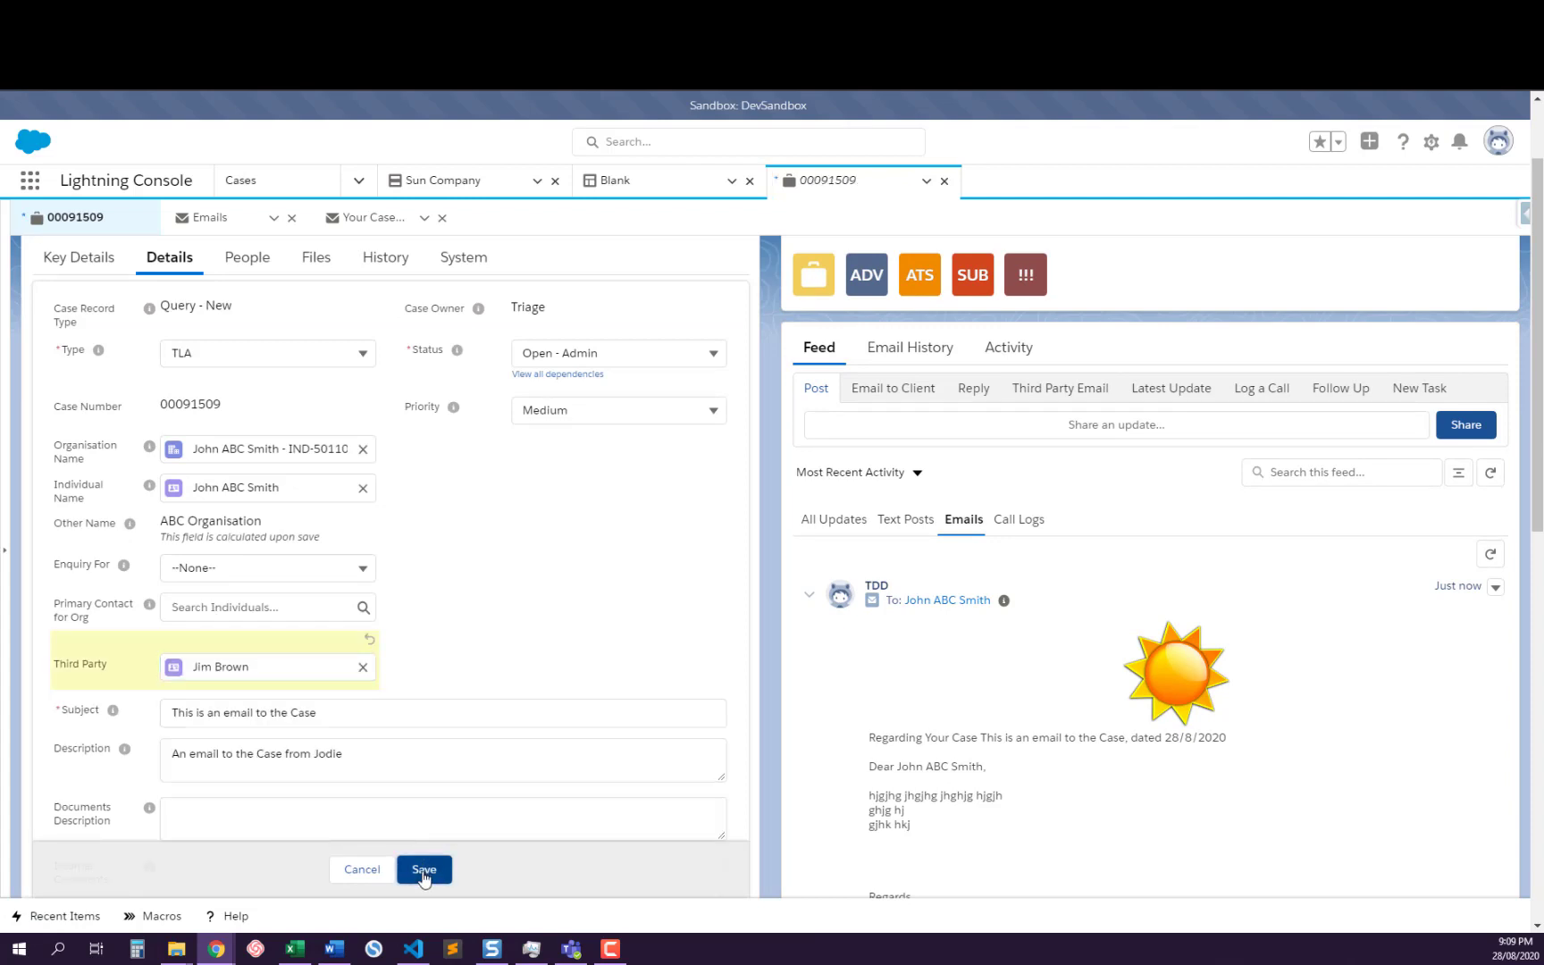
left_click(423, 871)
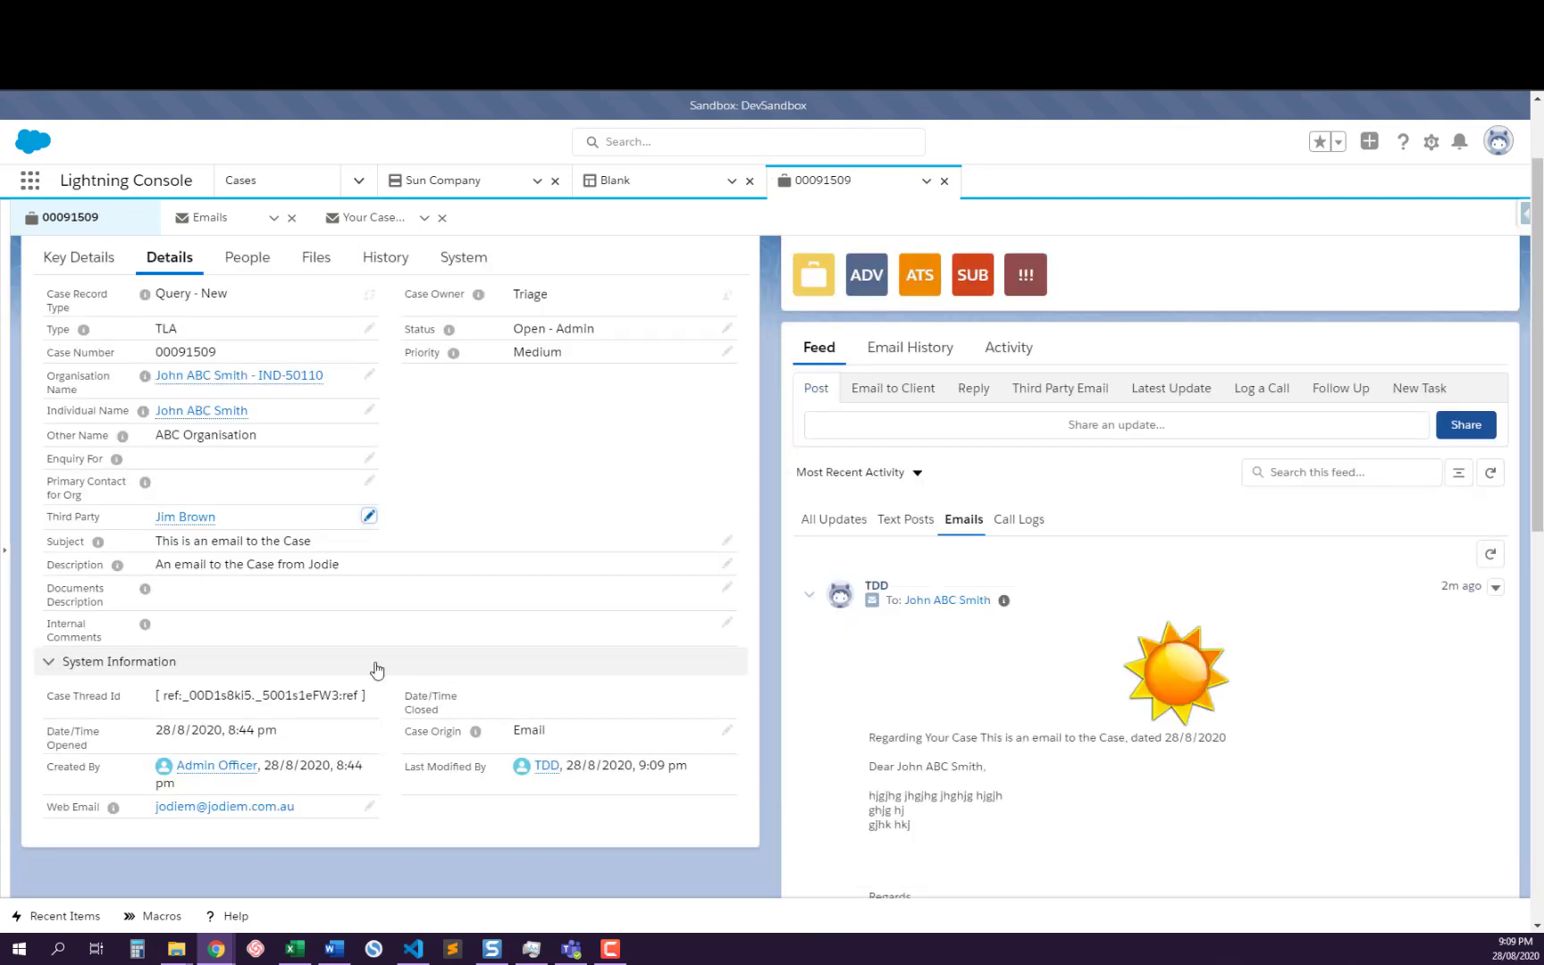
Start an email to the client from the case feed and examine its default recipient, subject and template body
scroll(658, 582, "up", 2)
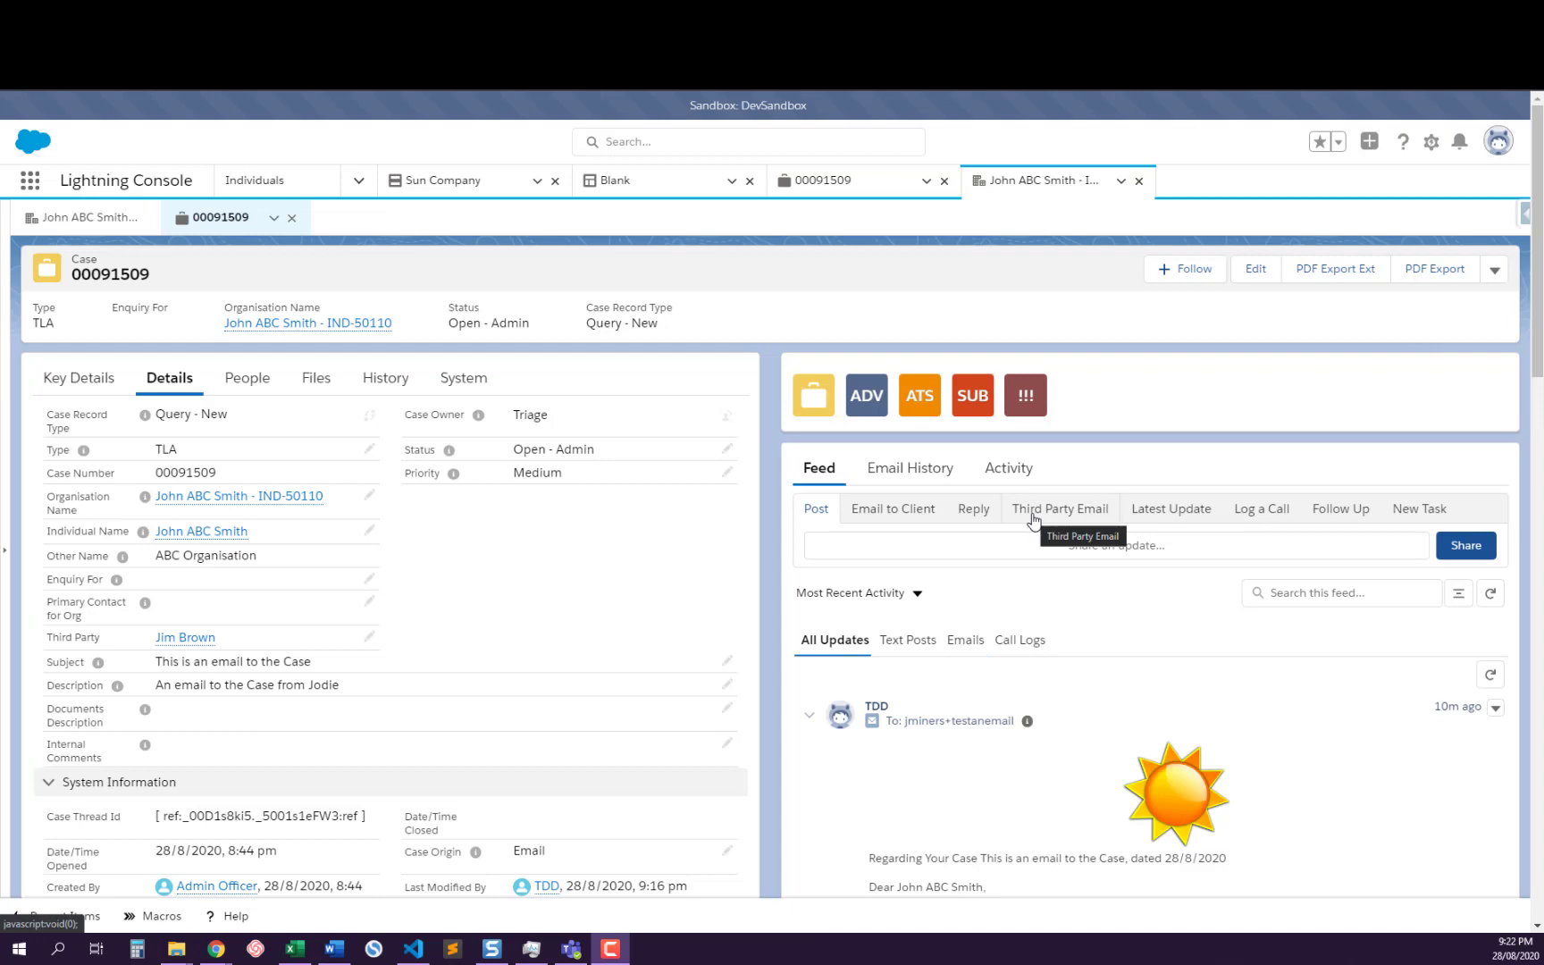
left_click(900, 515)
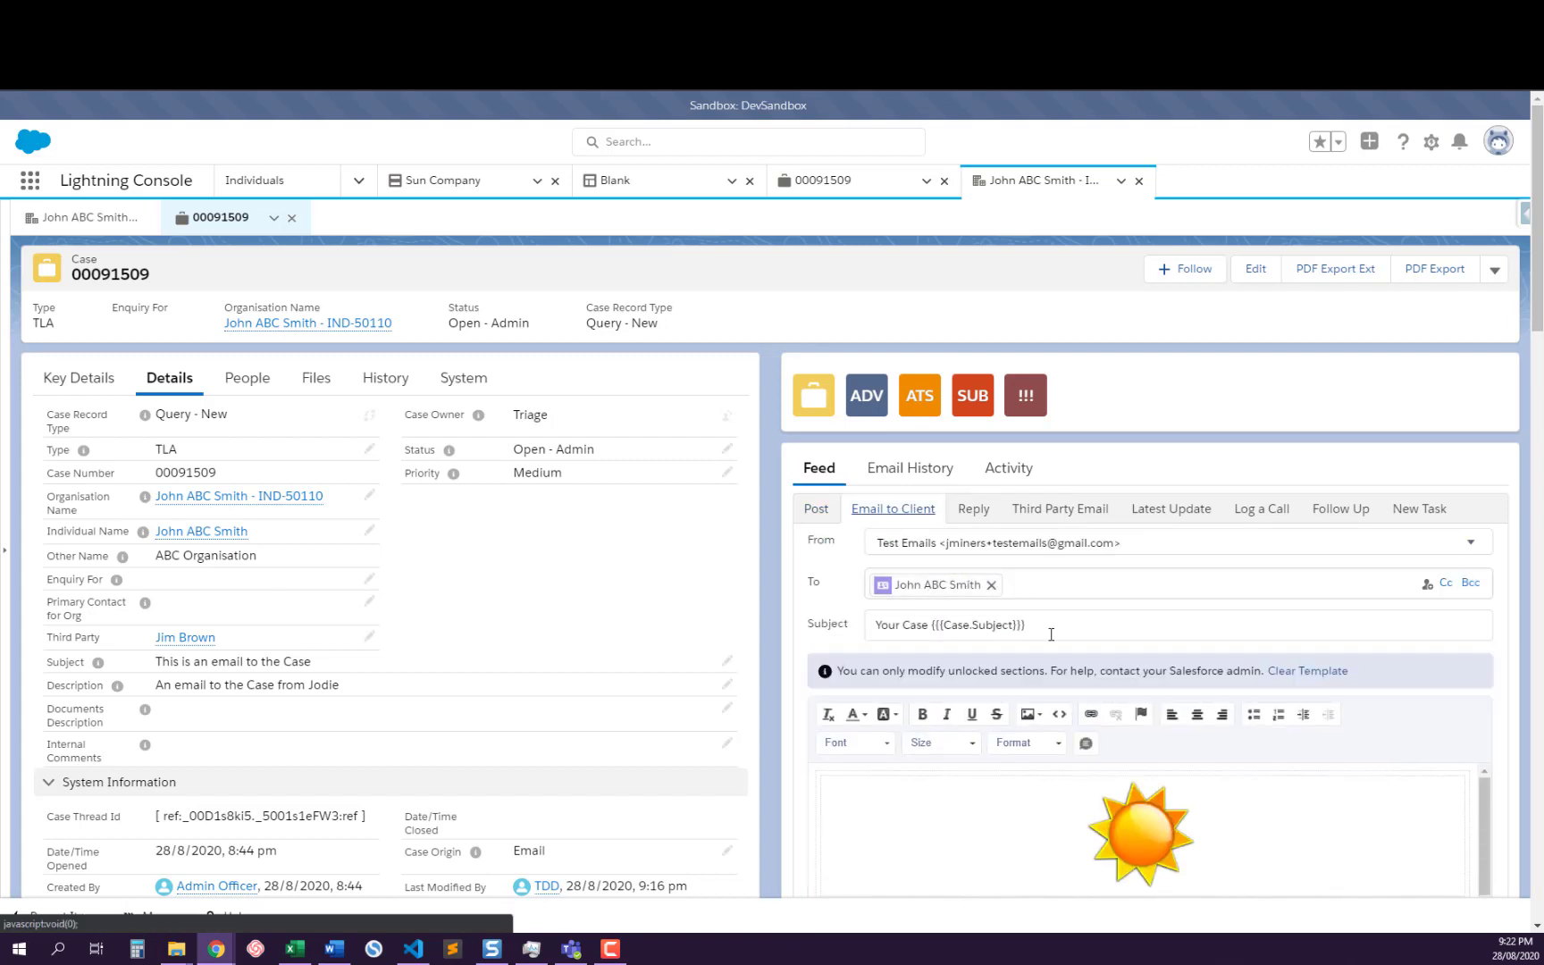
scroll(1133, 644, "down", 5)
scroll(1083, 690, "down", 2)
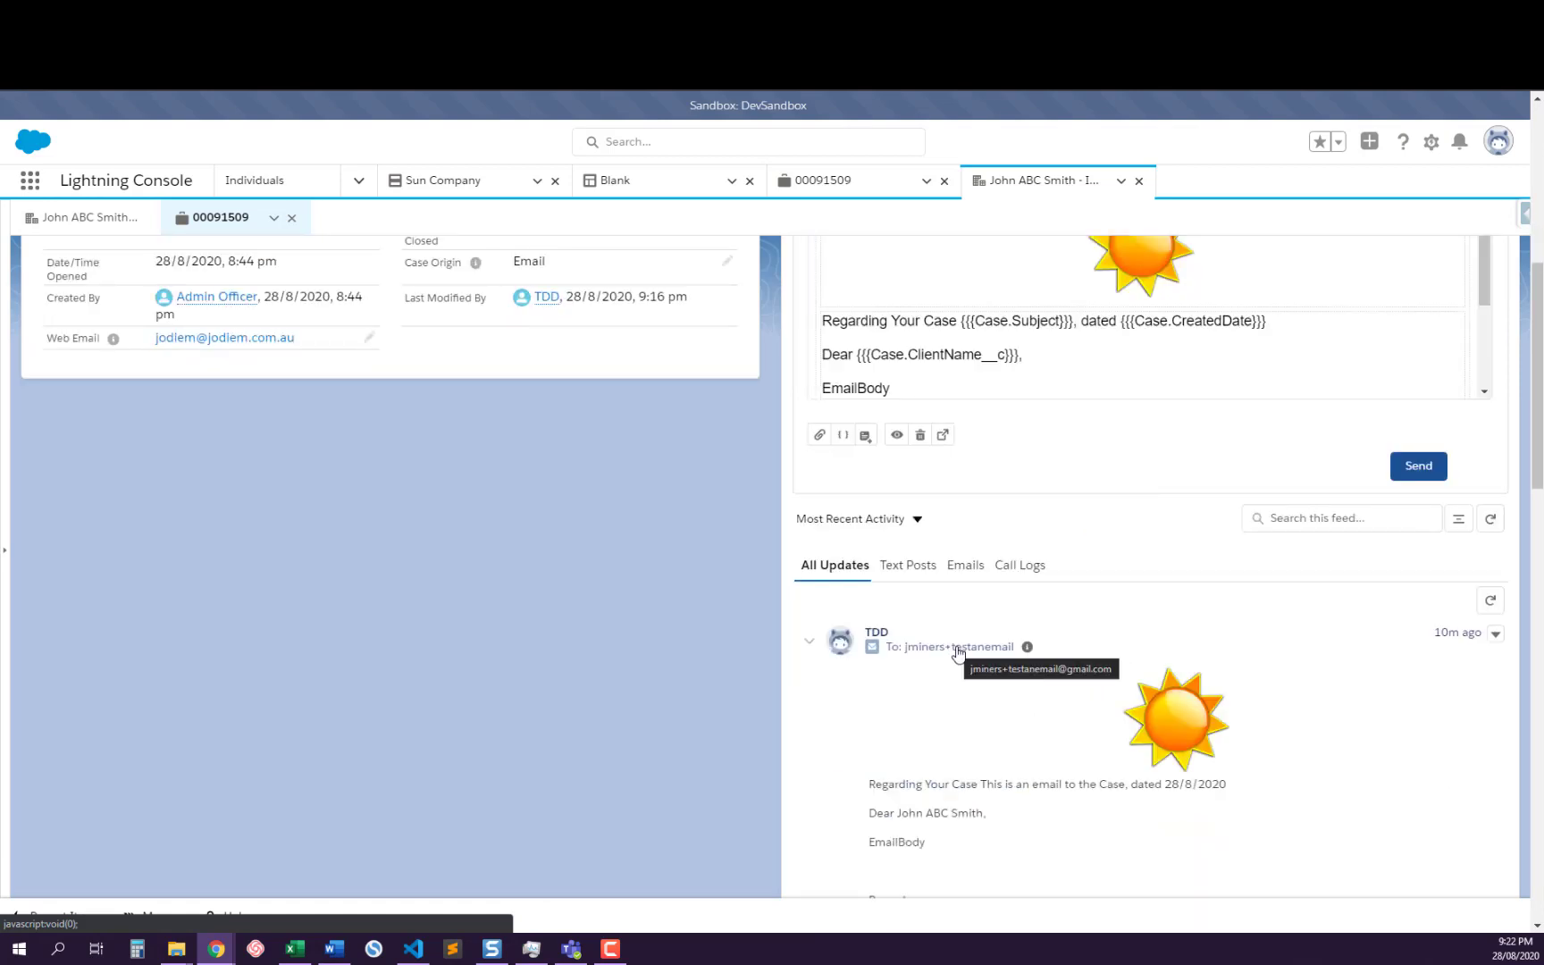
scroll(1001, 643, "up", 5)
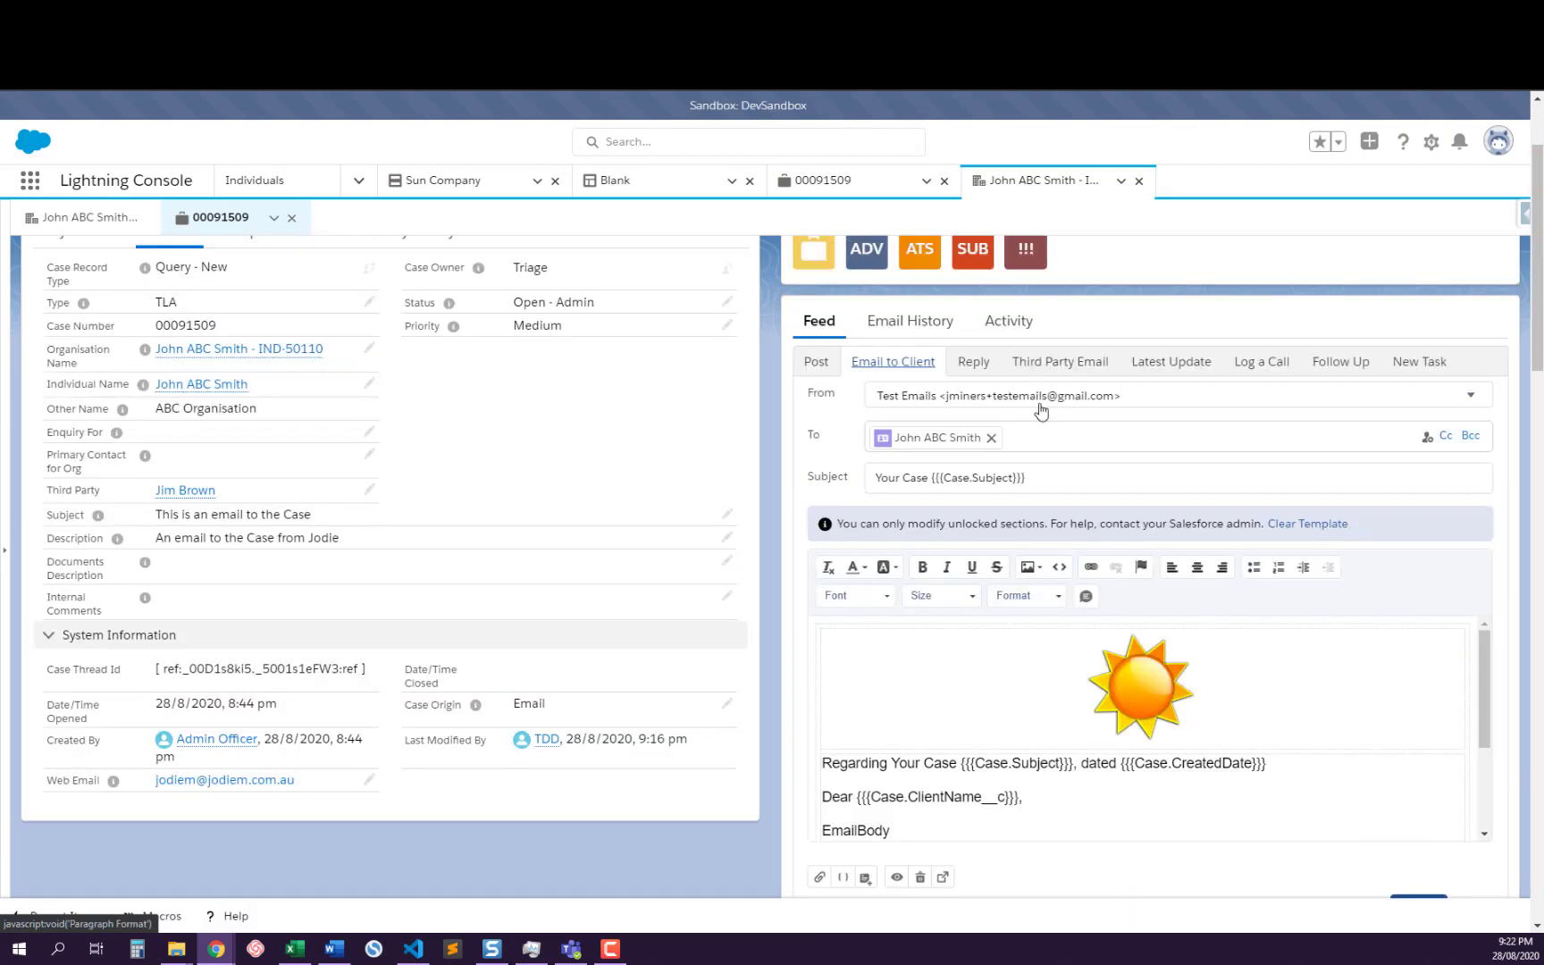
Start a third party email and compare its default recipient with the case's Third Party, checking the subject and template body
left_click(1050, 366)
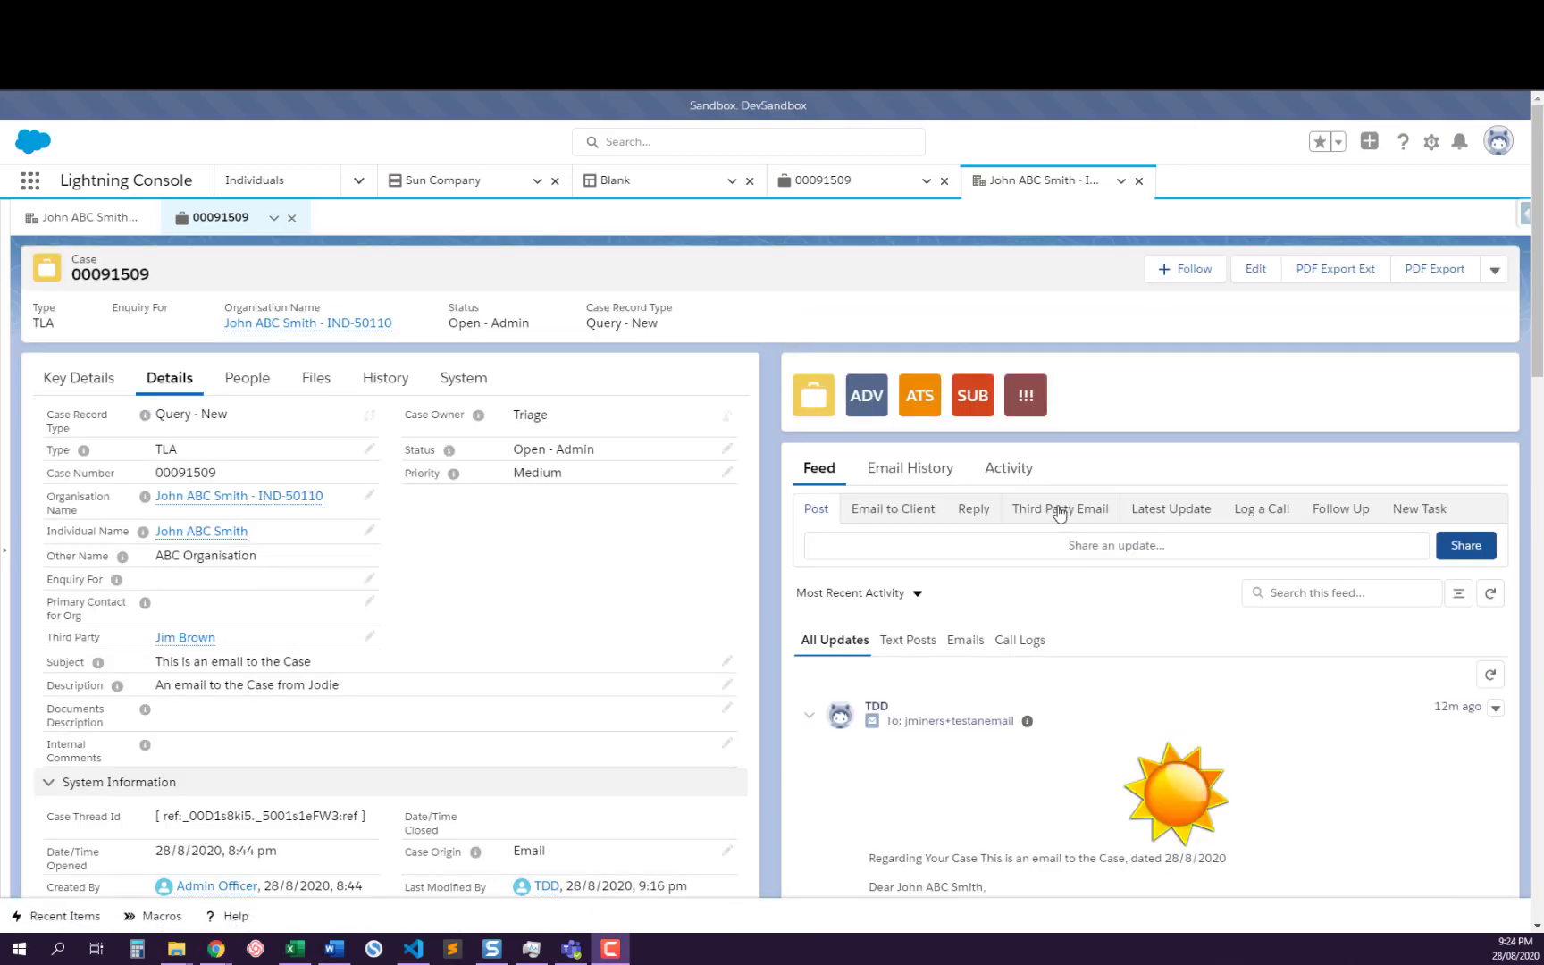
left_click(1061, 511)
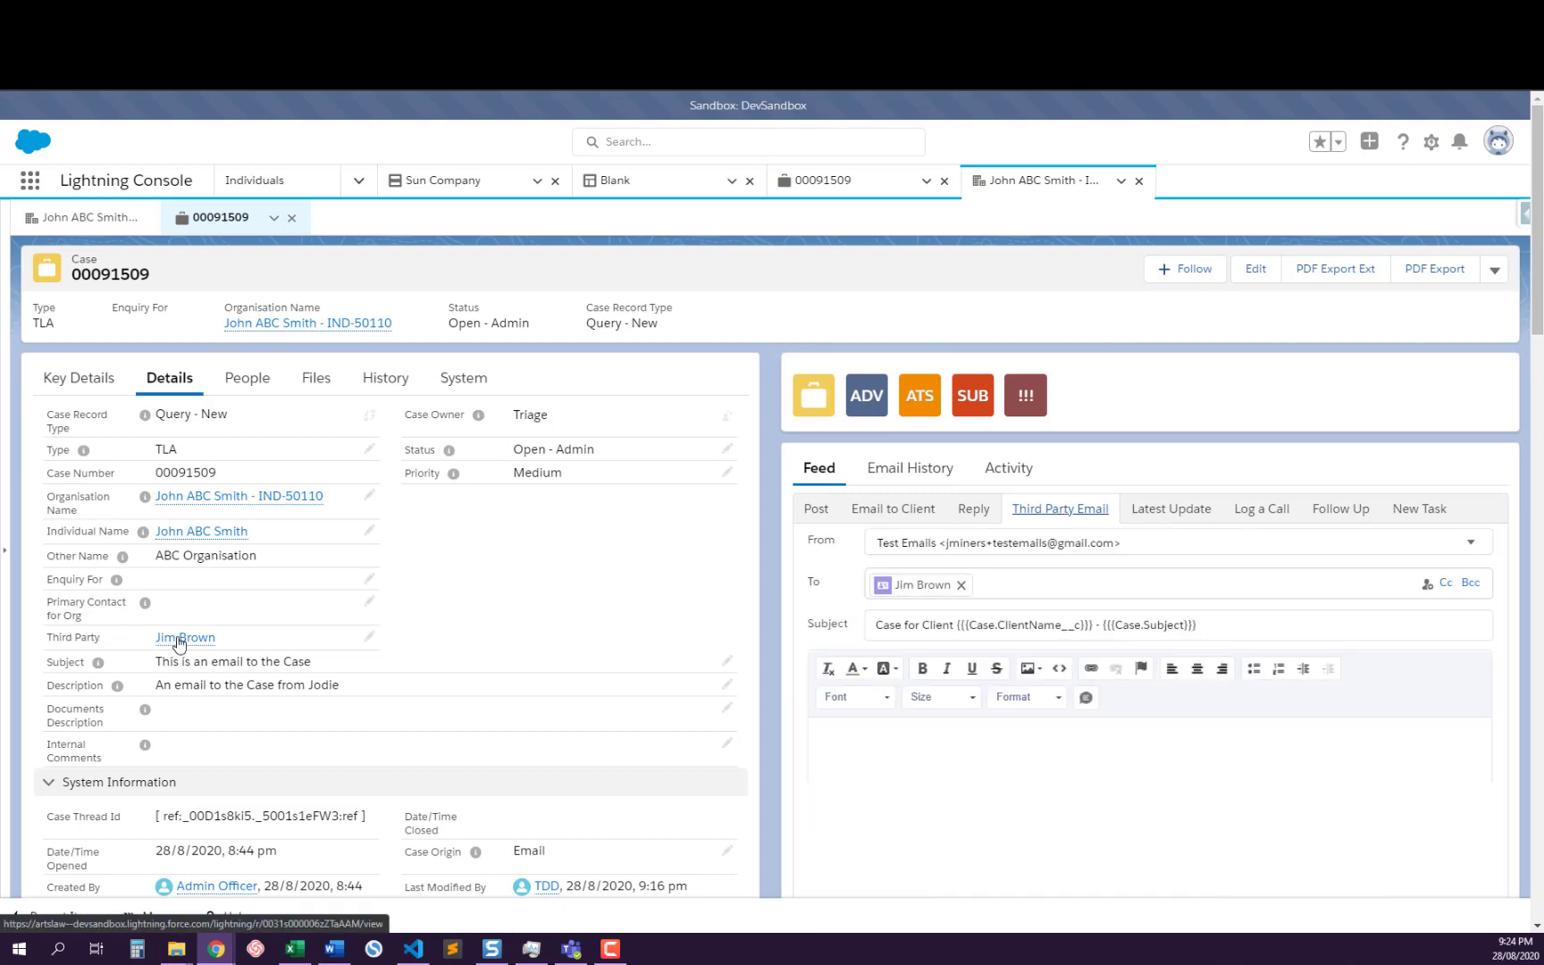
mouse_move(183, 637)
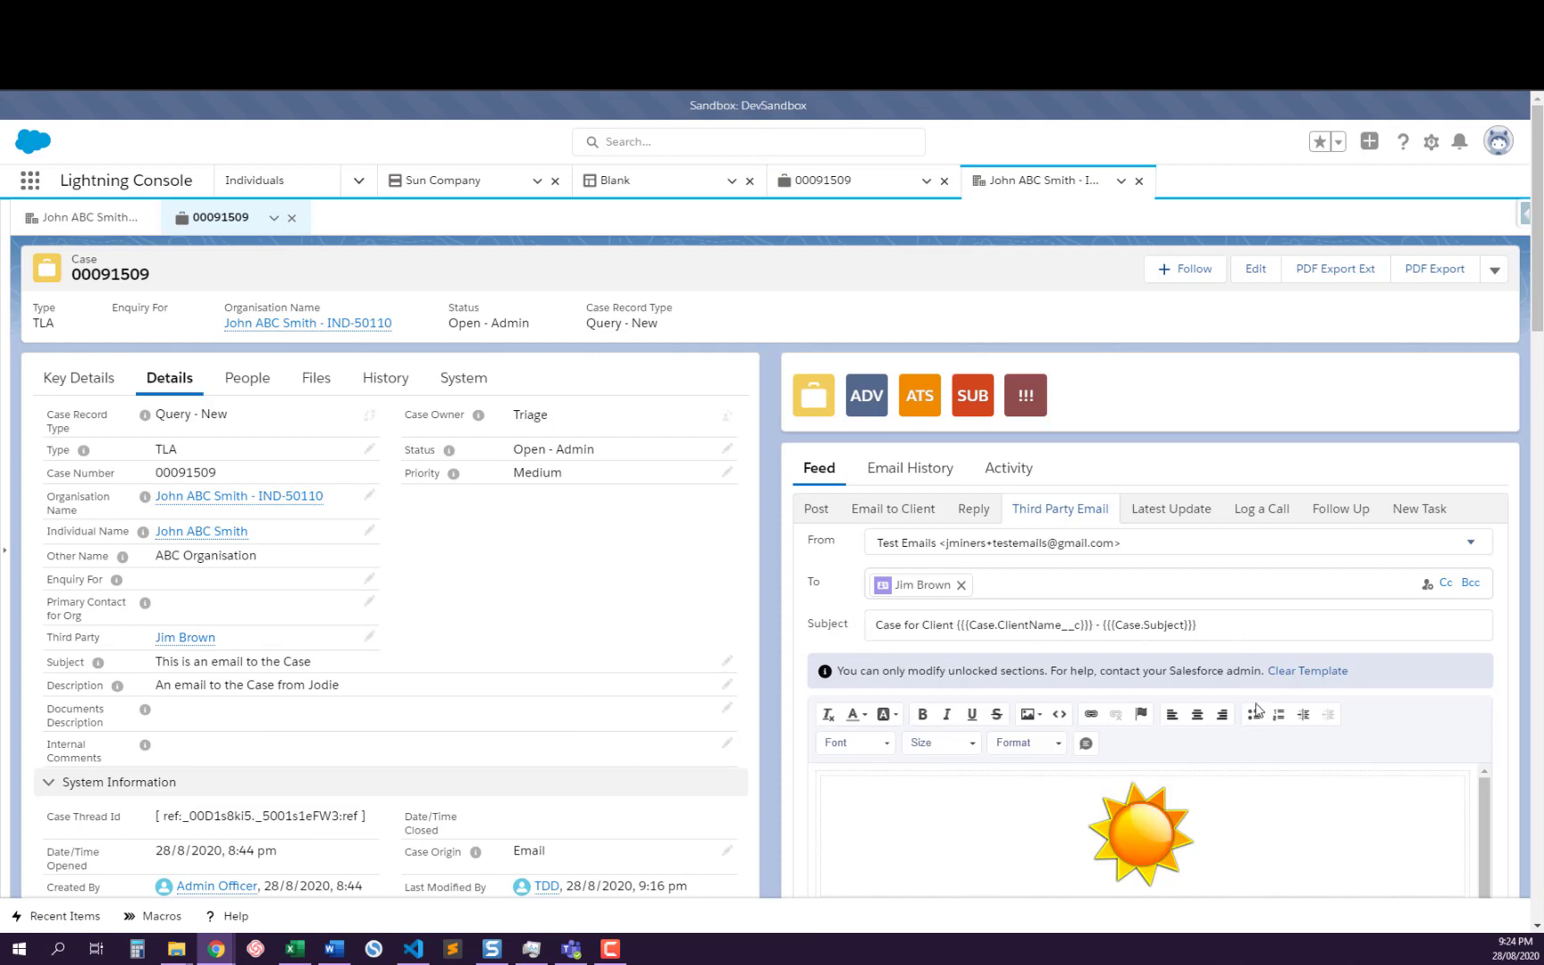
scroll(1012, 789, "down", 2)
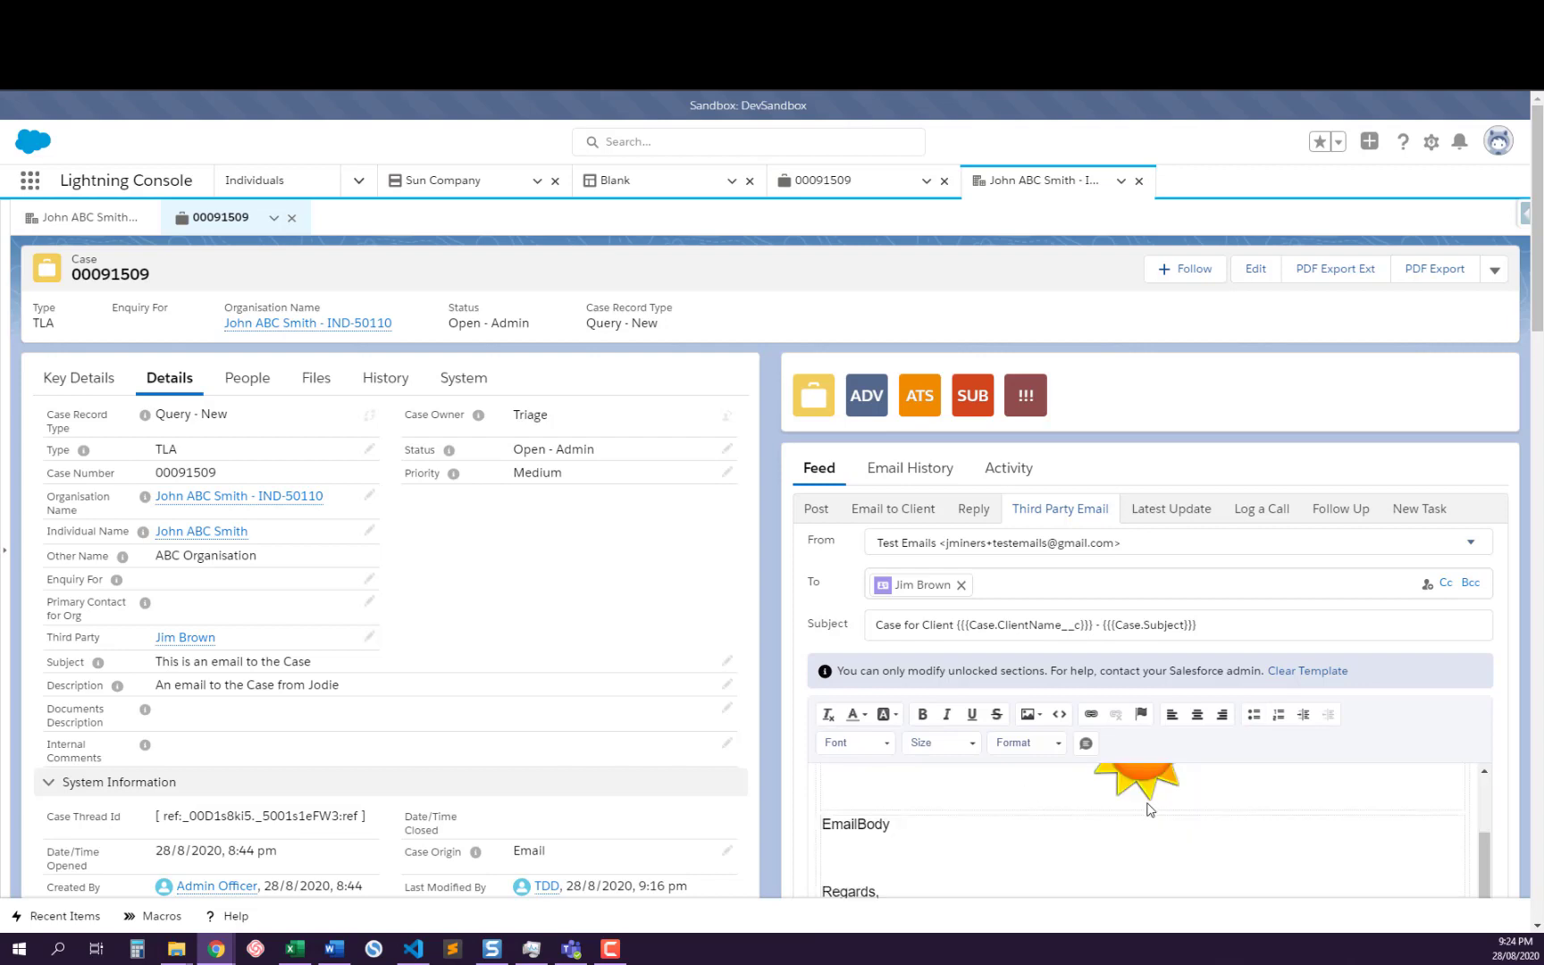
scroll(1148, 803, "down", 2)
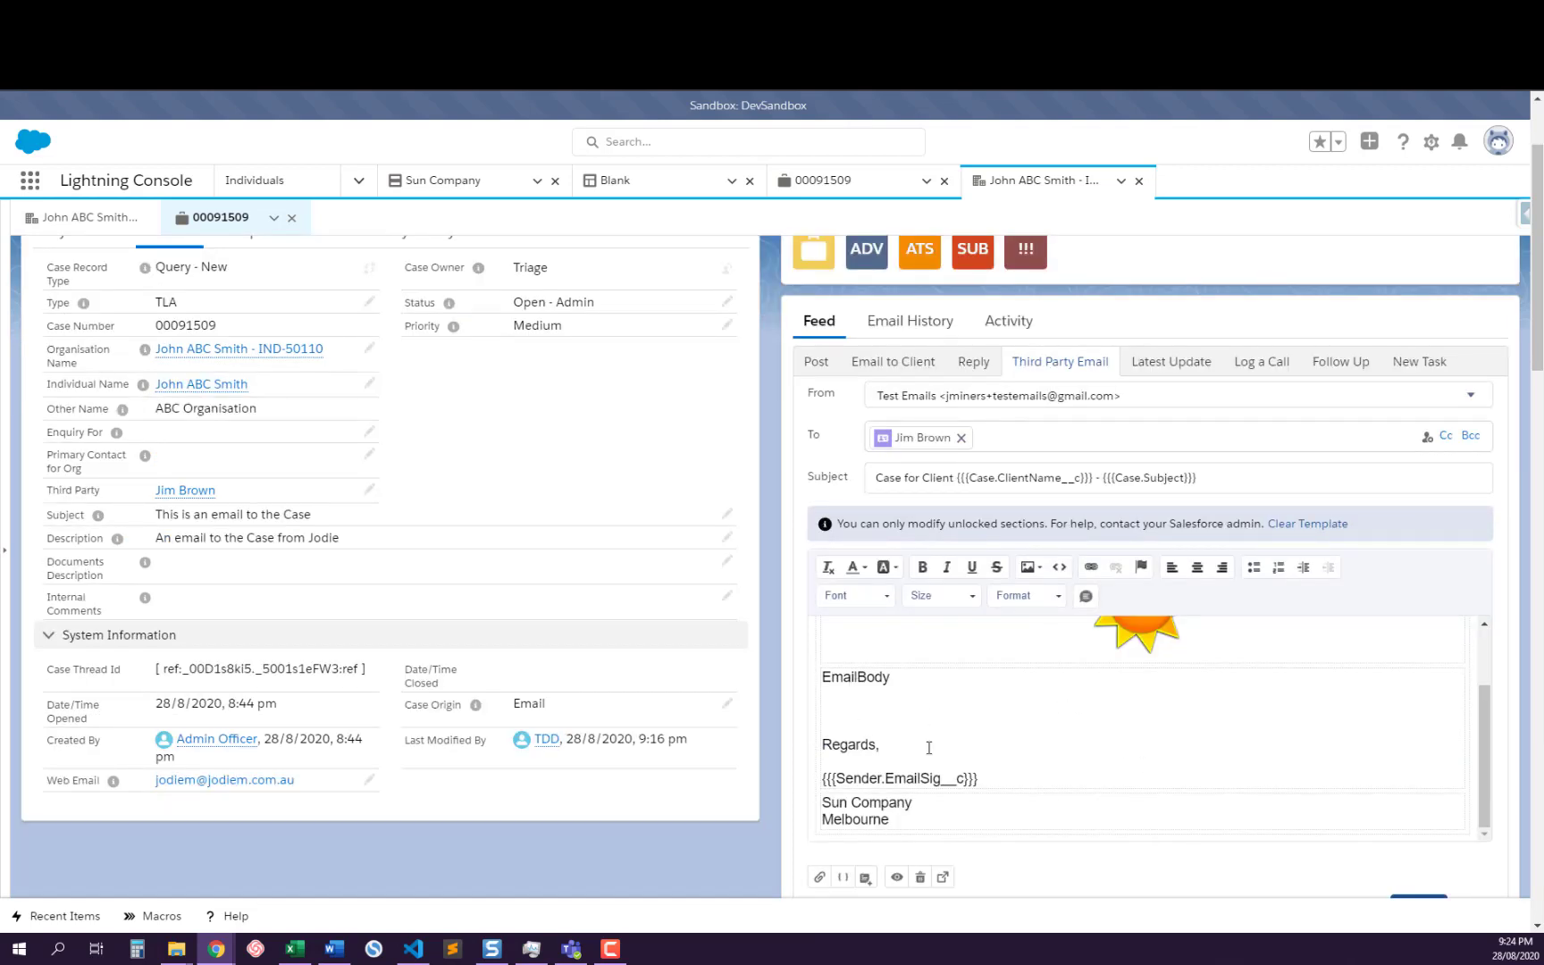
Replace the EmailBody placeholder in the third party email with the Lipsum quick text
double_click(862, 677)
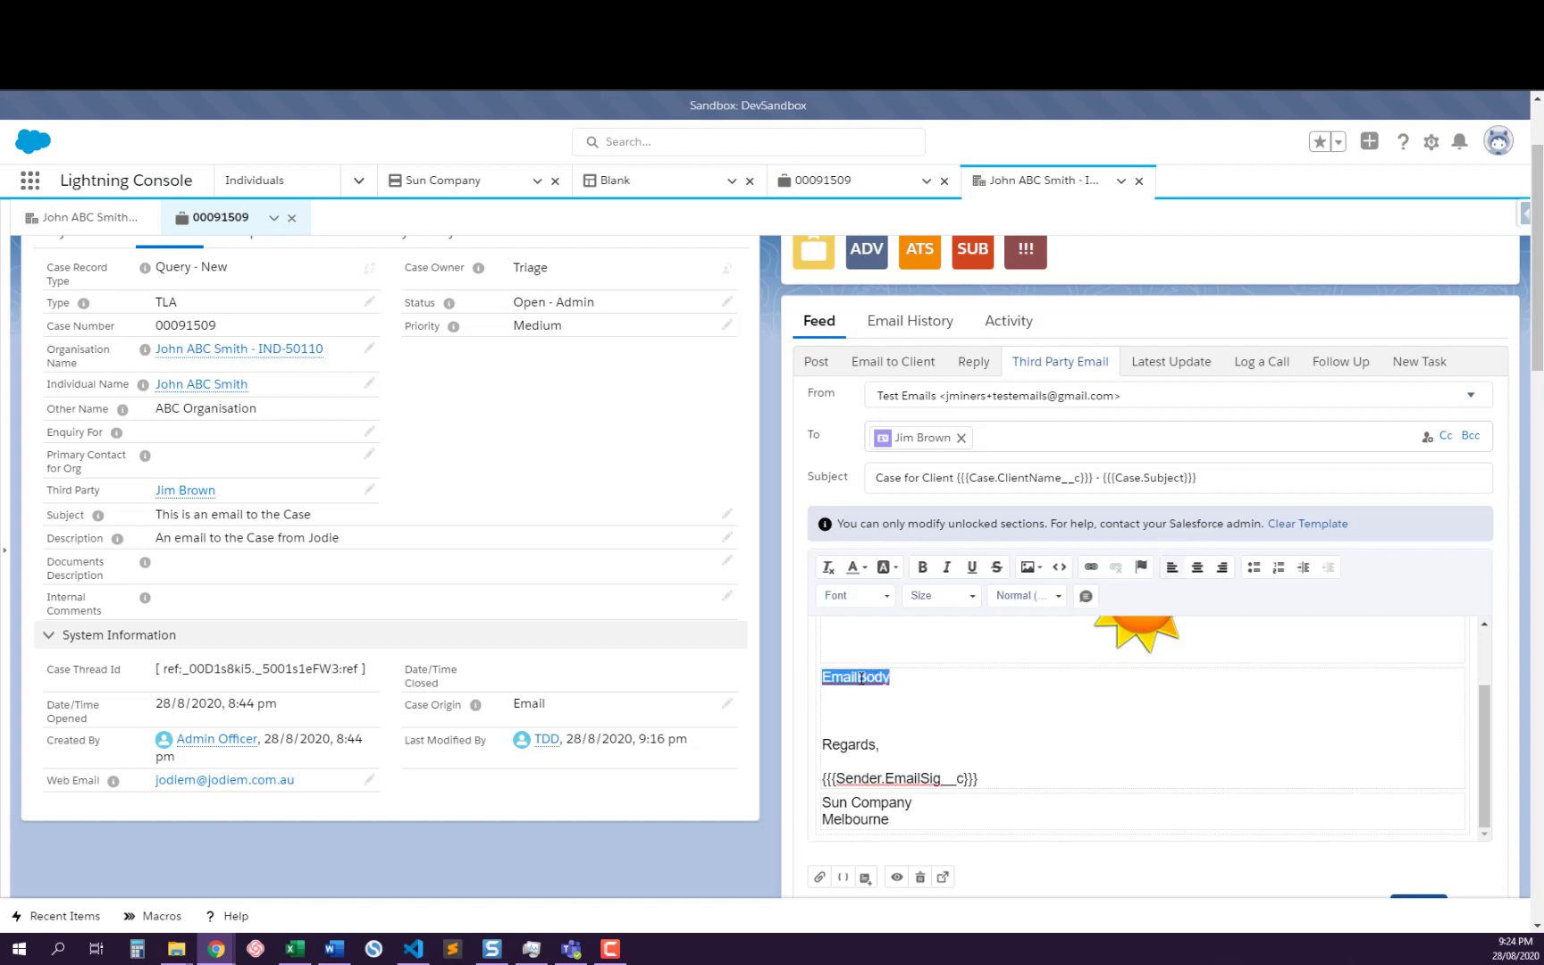
left_click(1086, 597)
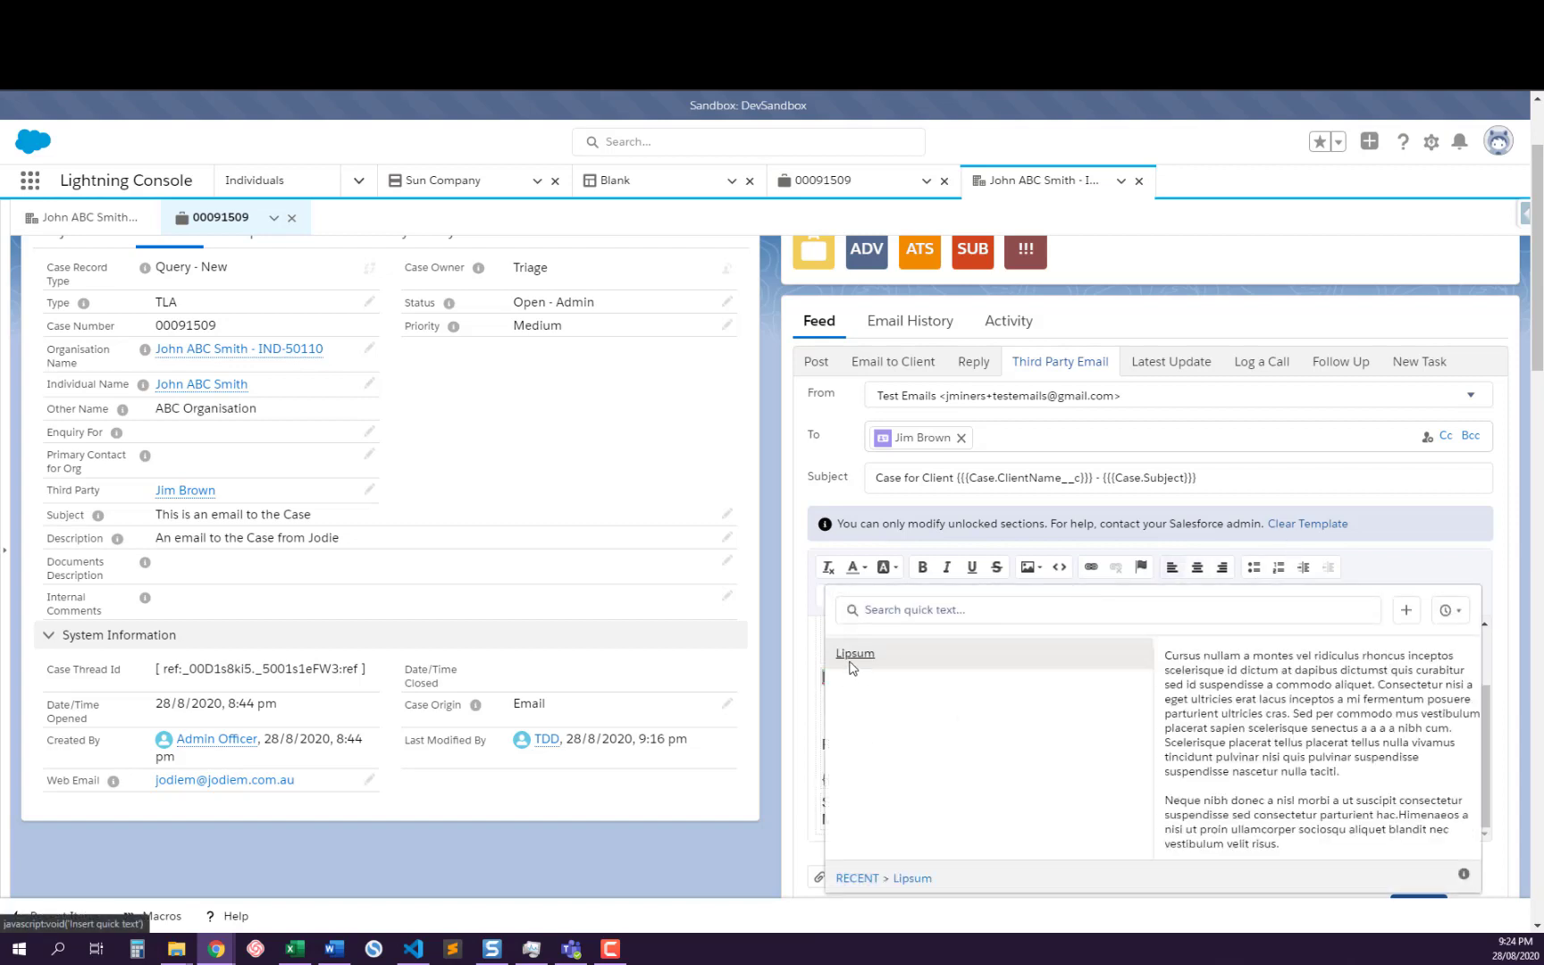
scroll(1096, 722, "down", 2)
scroll(891, 763, "down", 4)
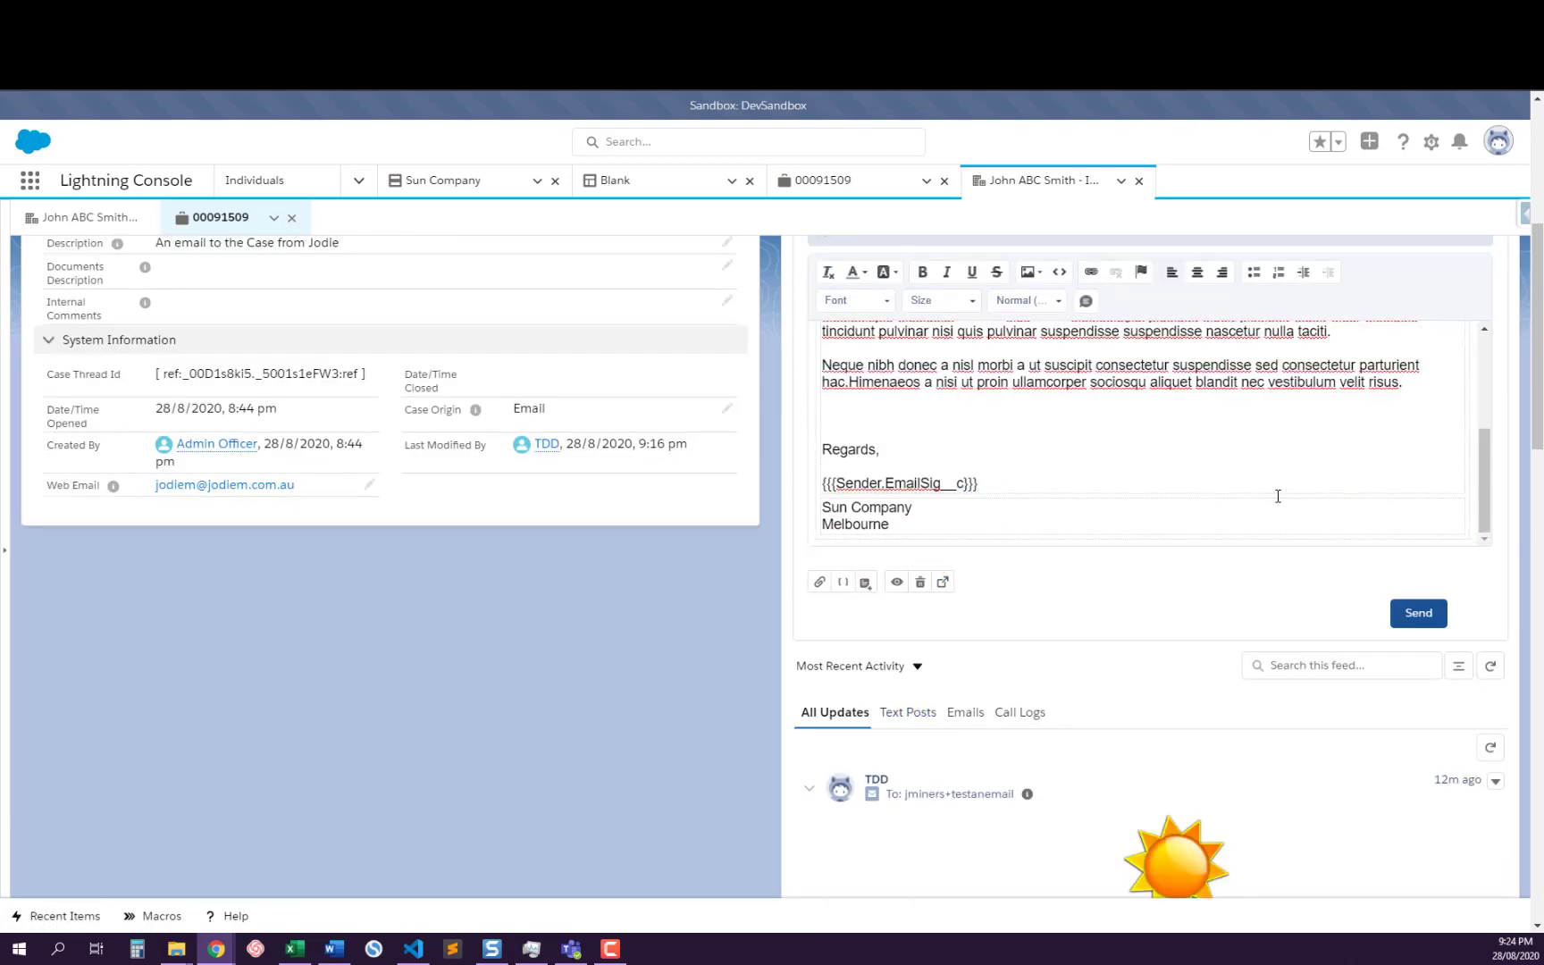
Review the third party email draft's recipient, subject, inserted body text, signature merge field and company footer
scroll(1202, 495, "up", 2)
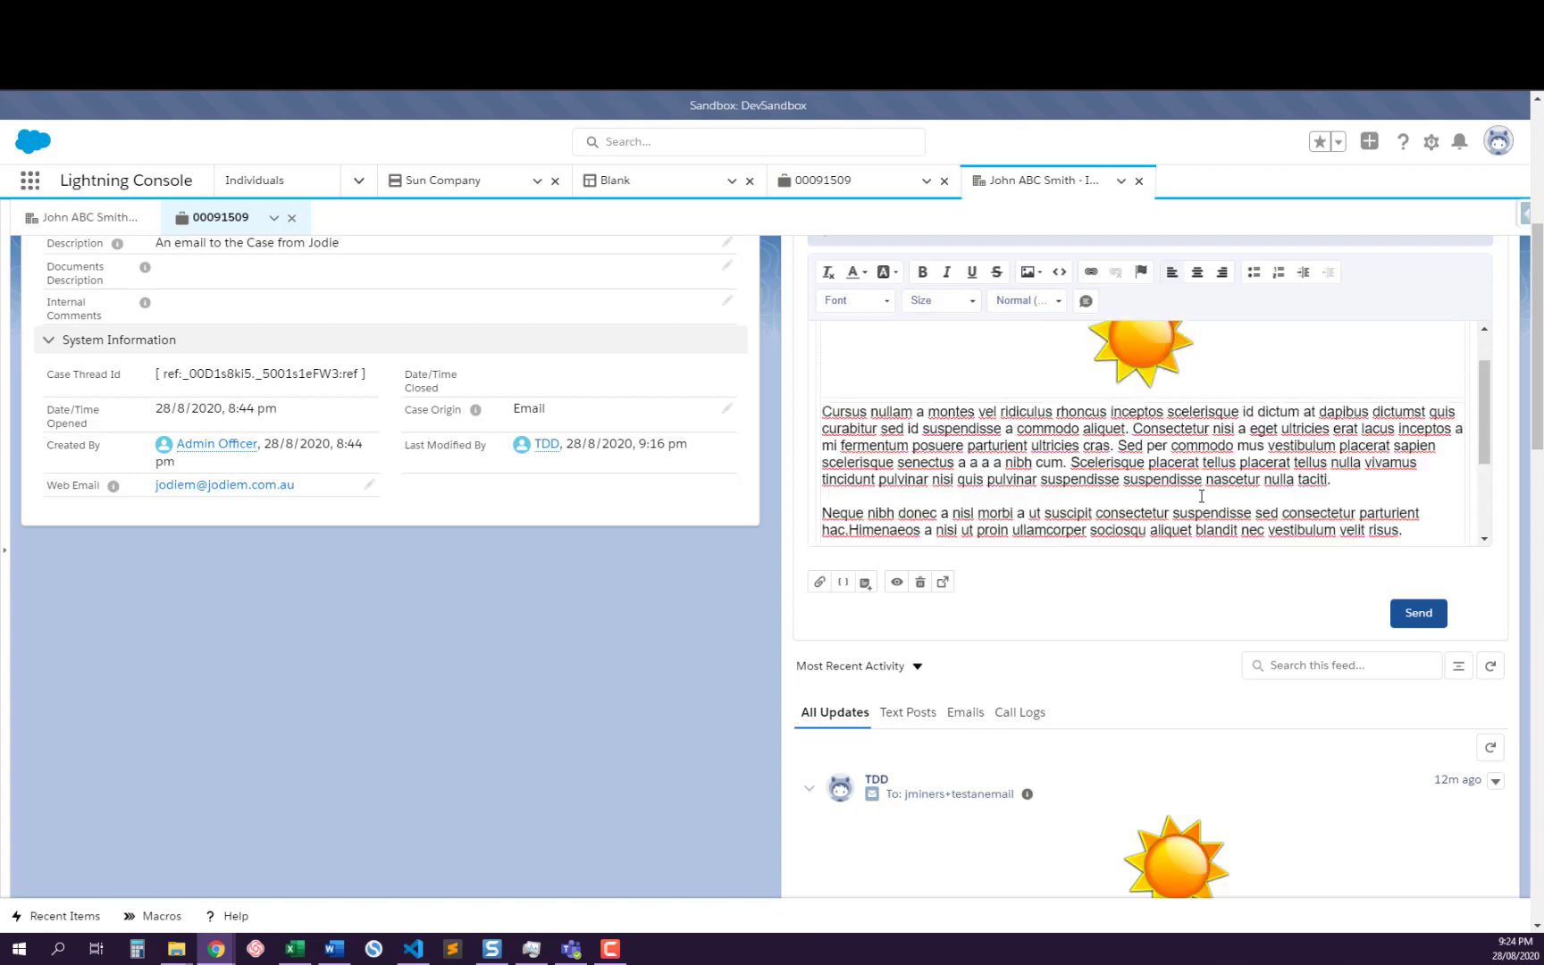
scroll(1202, 495, "up", 1)
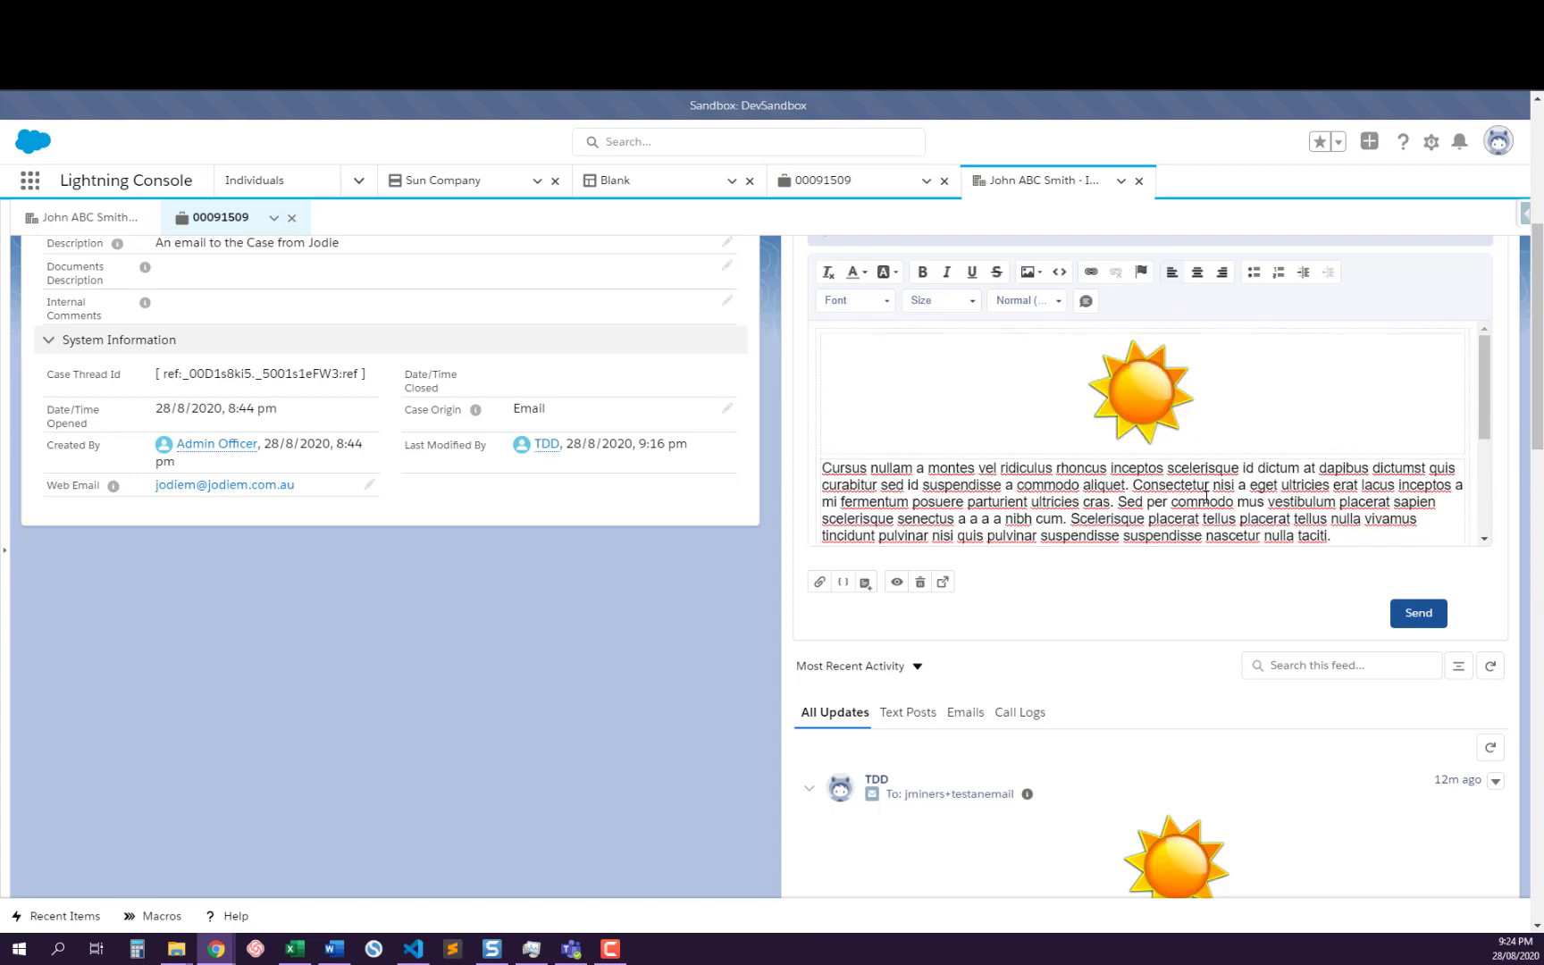
scroll(1206, 497, "up", 5)
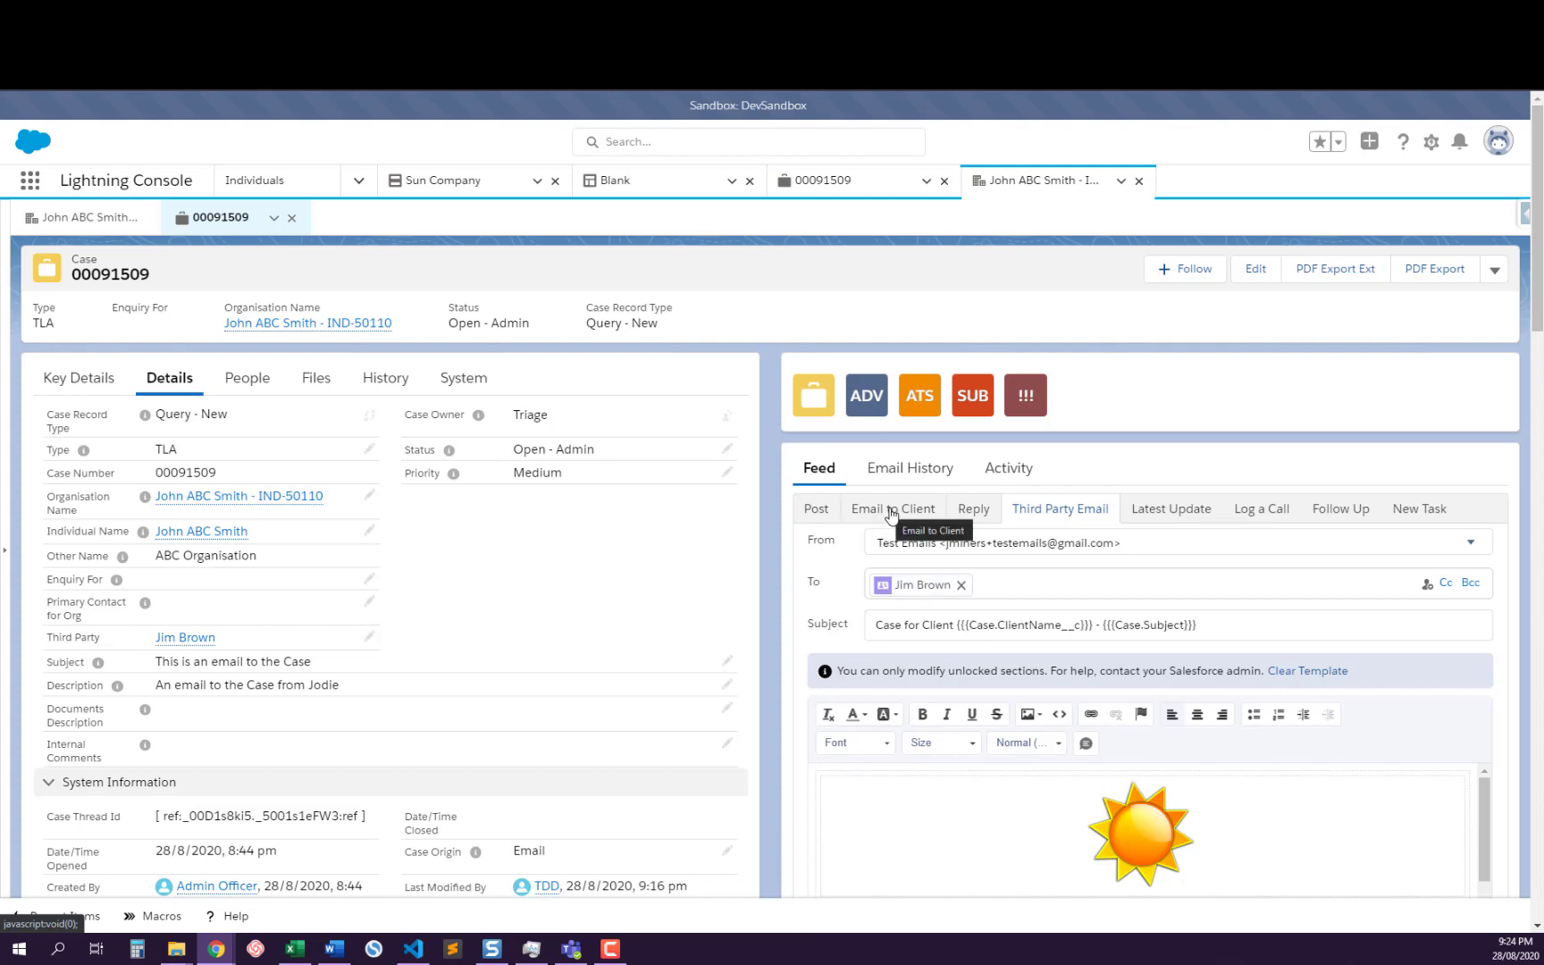
scroll(1162, 615, "down", 10)
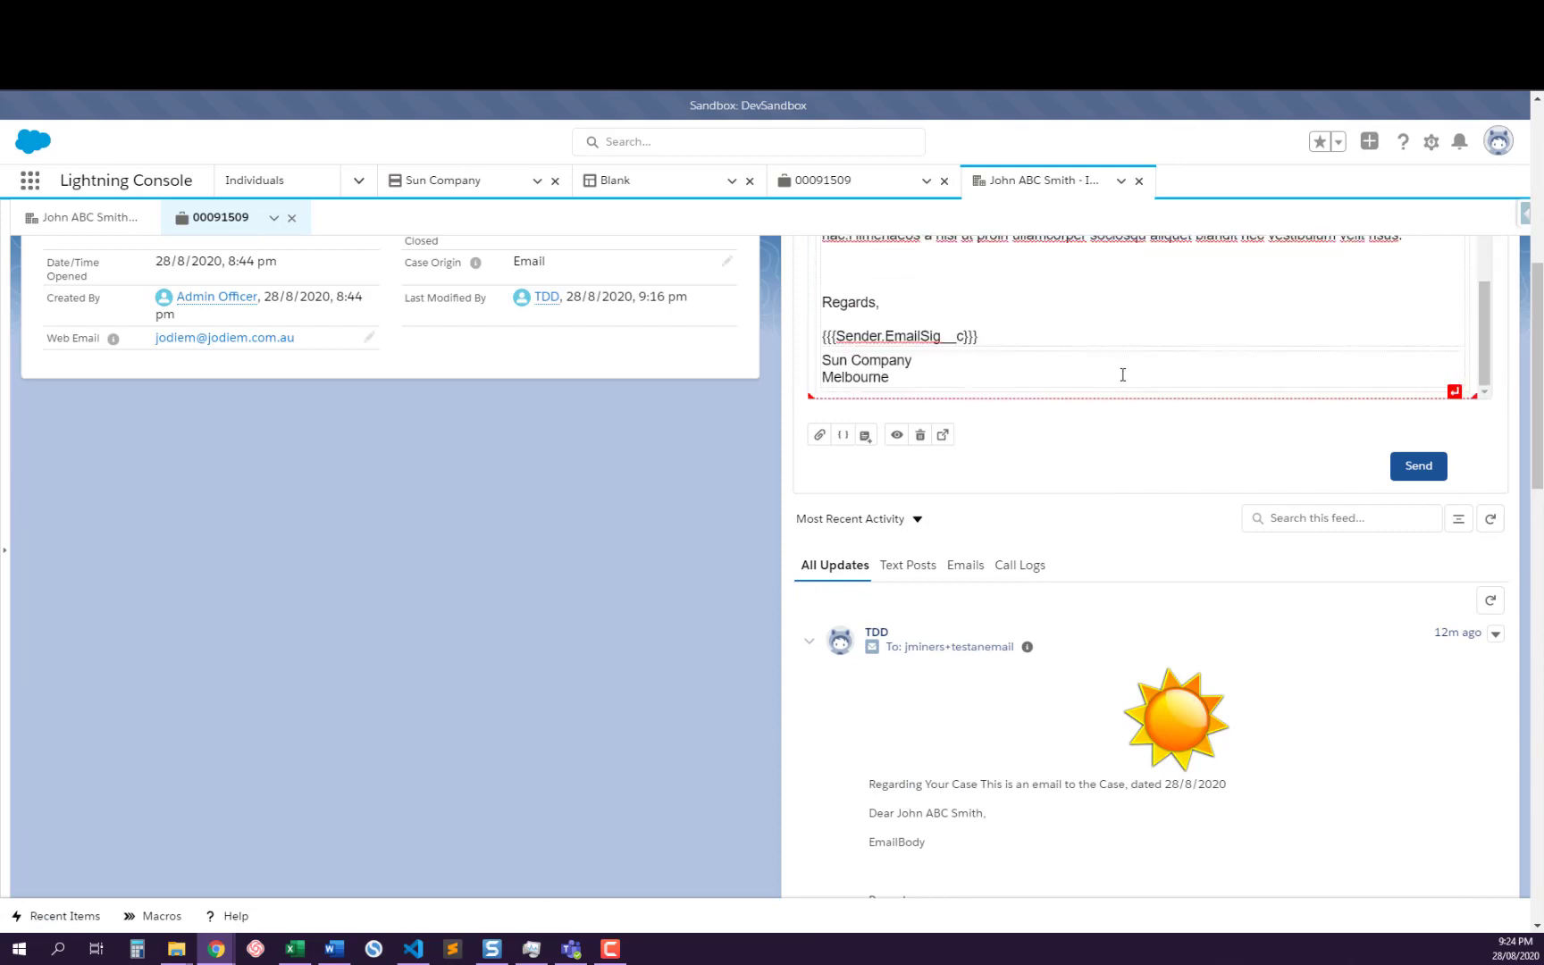
scroll(1123, 375, "down", 3)
scroll(1123, 386, "up", 8)
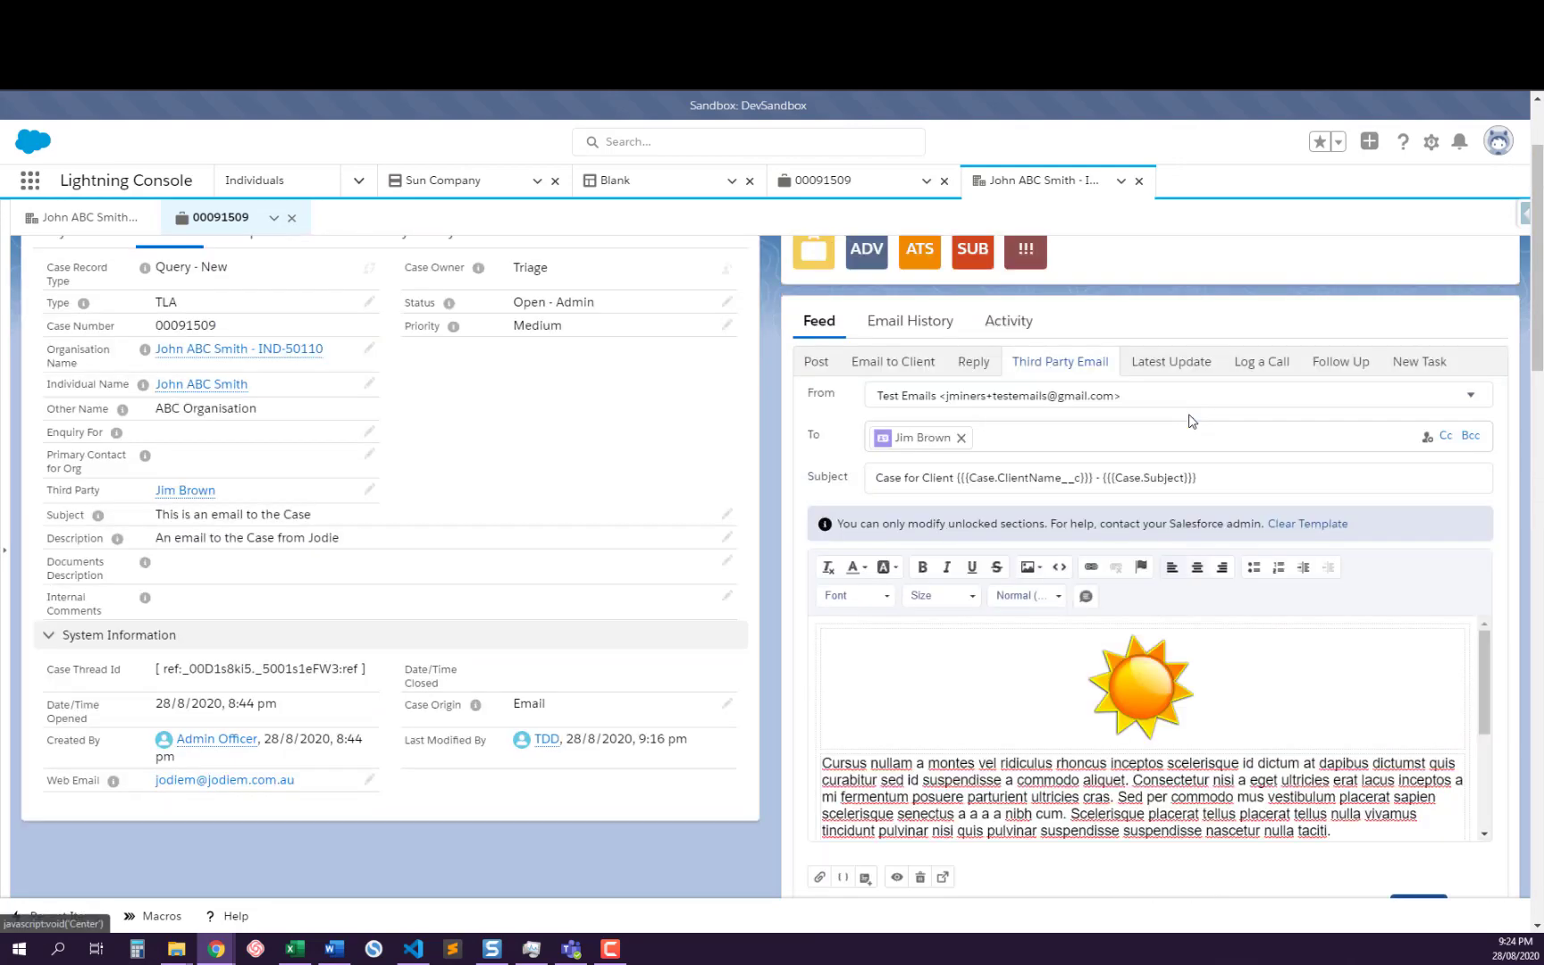
scroll(1191, 421, "up", 2)
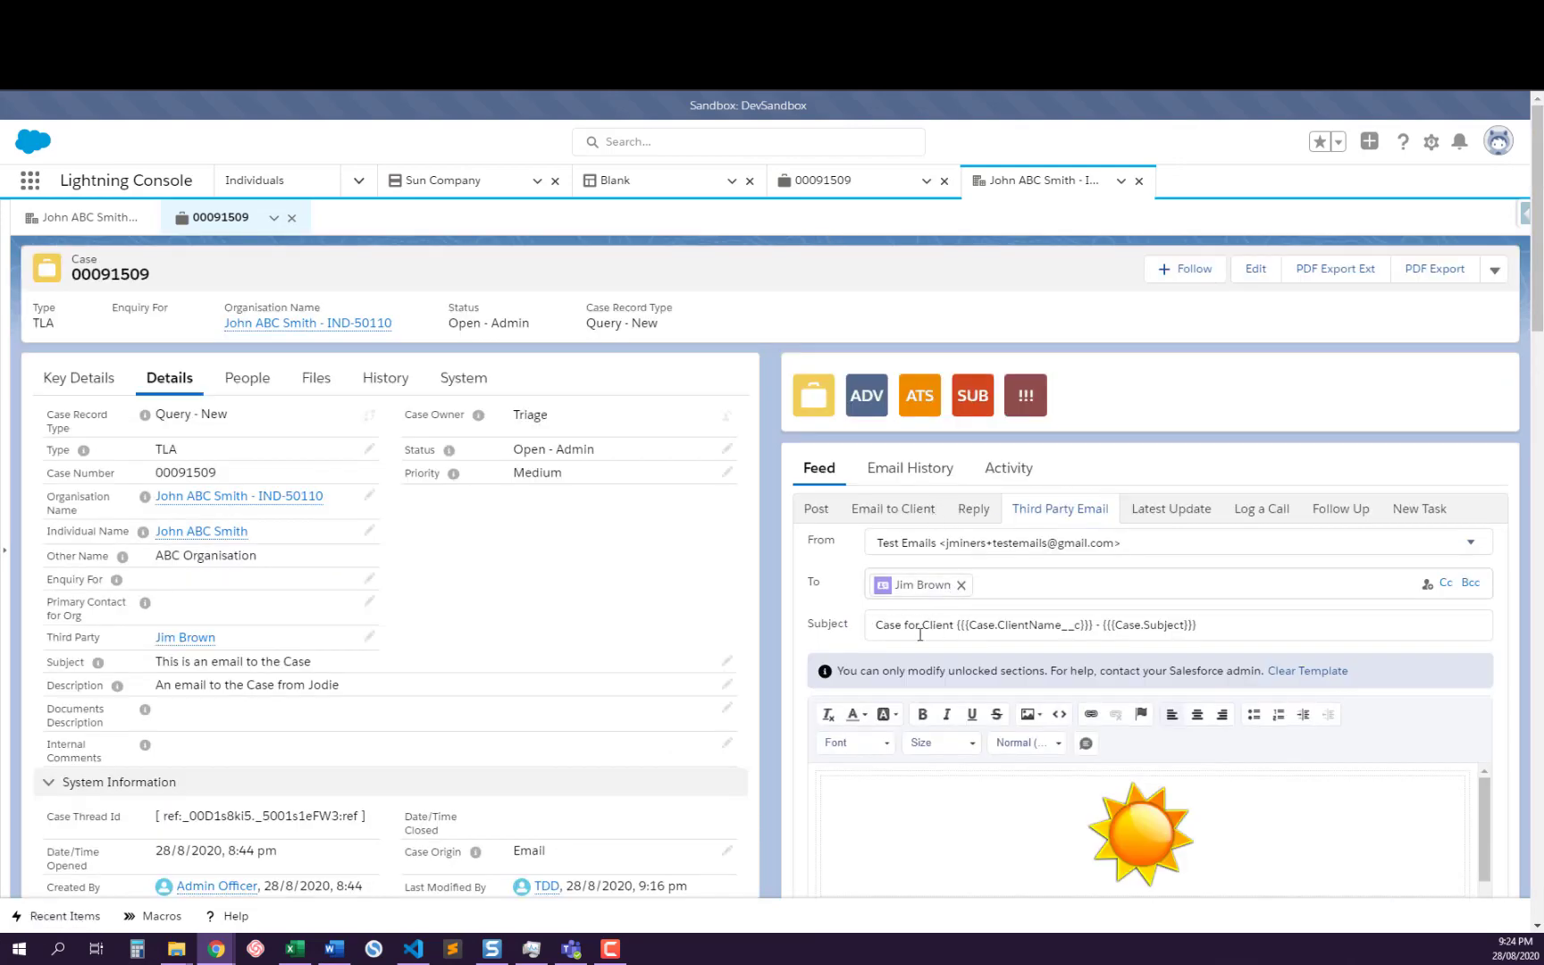
scroll(1020, 778, "down", 5)
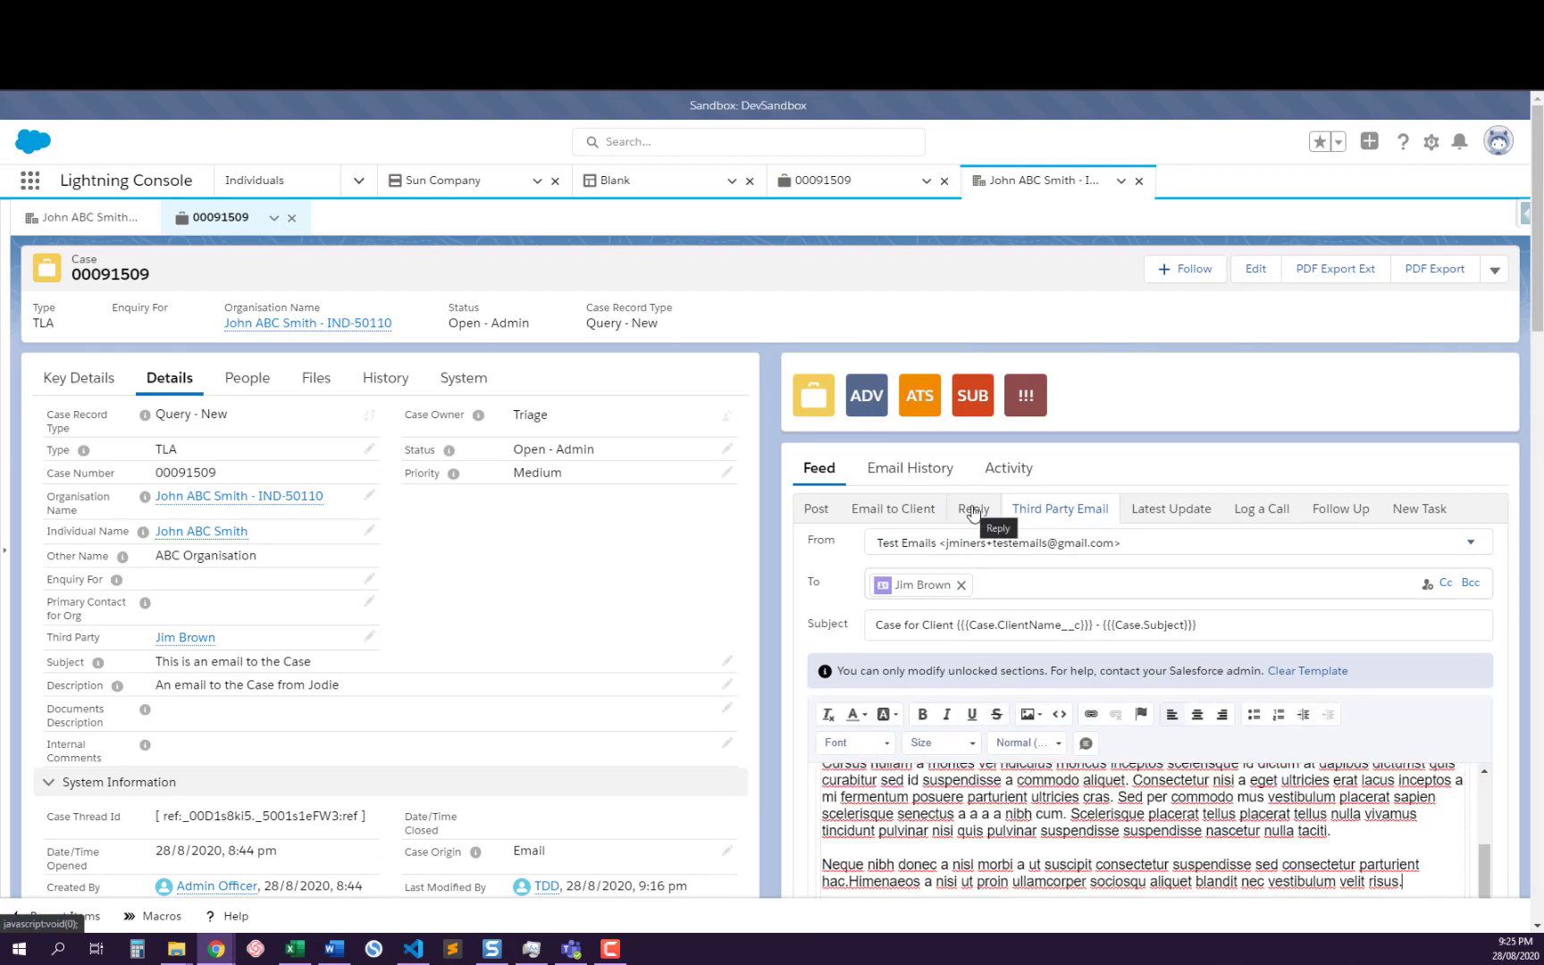
scroll(1019, 616, "down", 3)
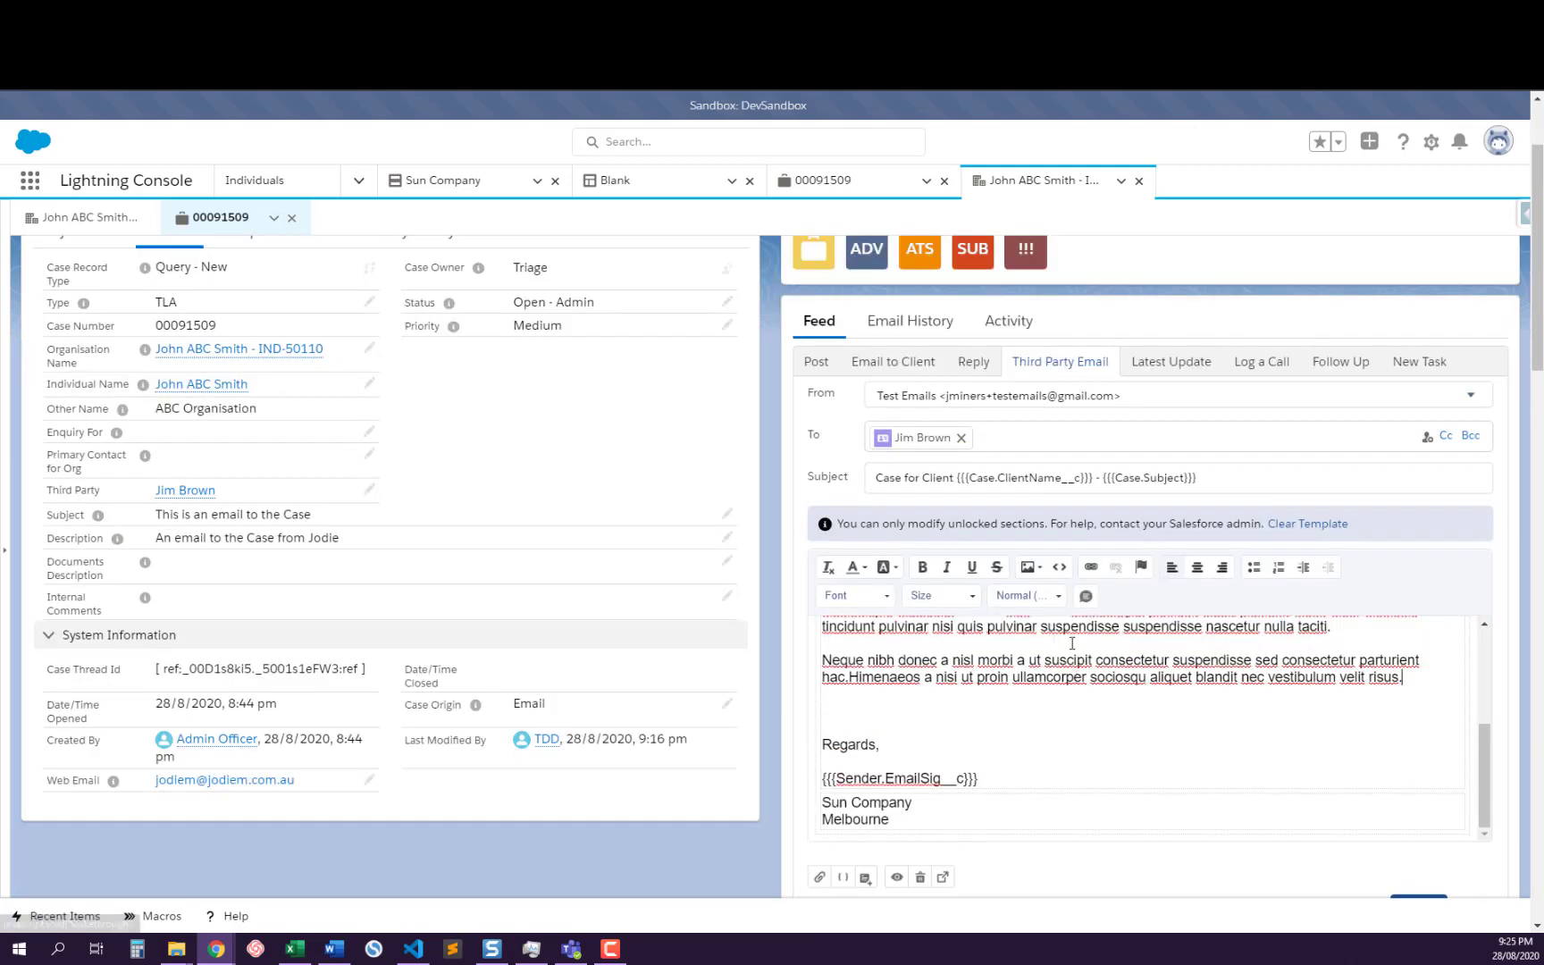
scroll(1058, 508, "up", 3)
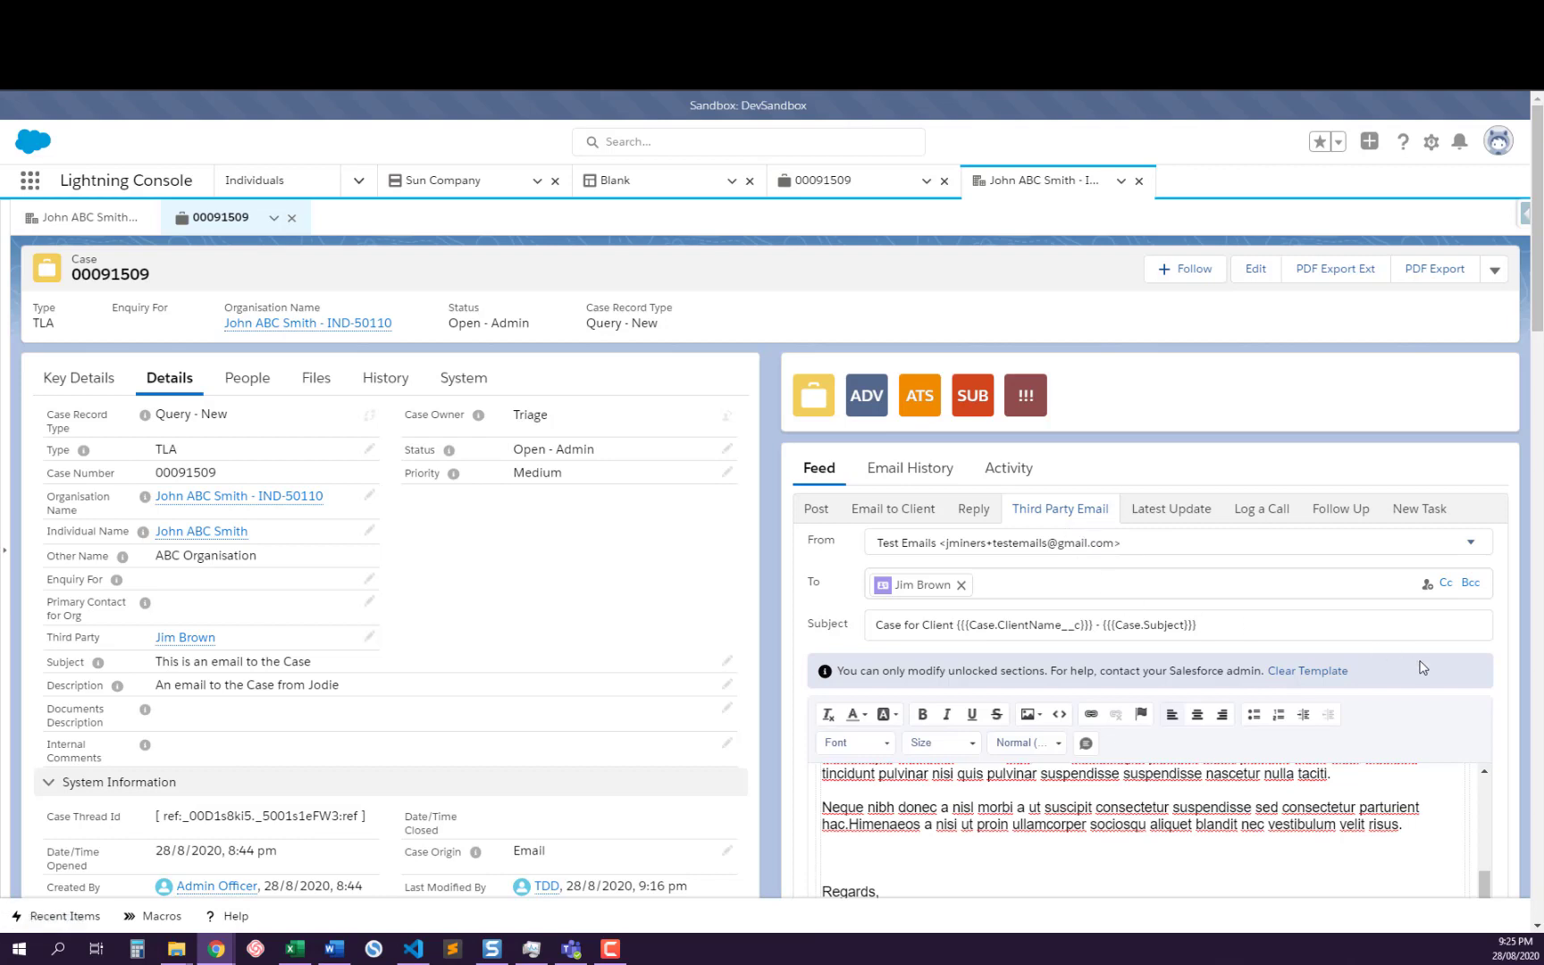
scroll(1422, 667, "down", 2)
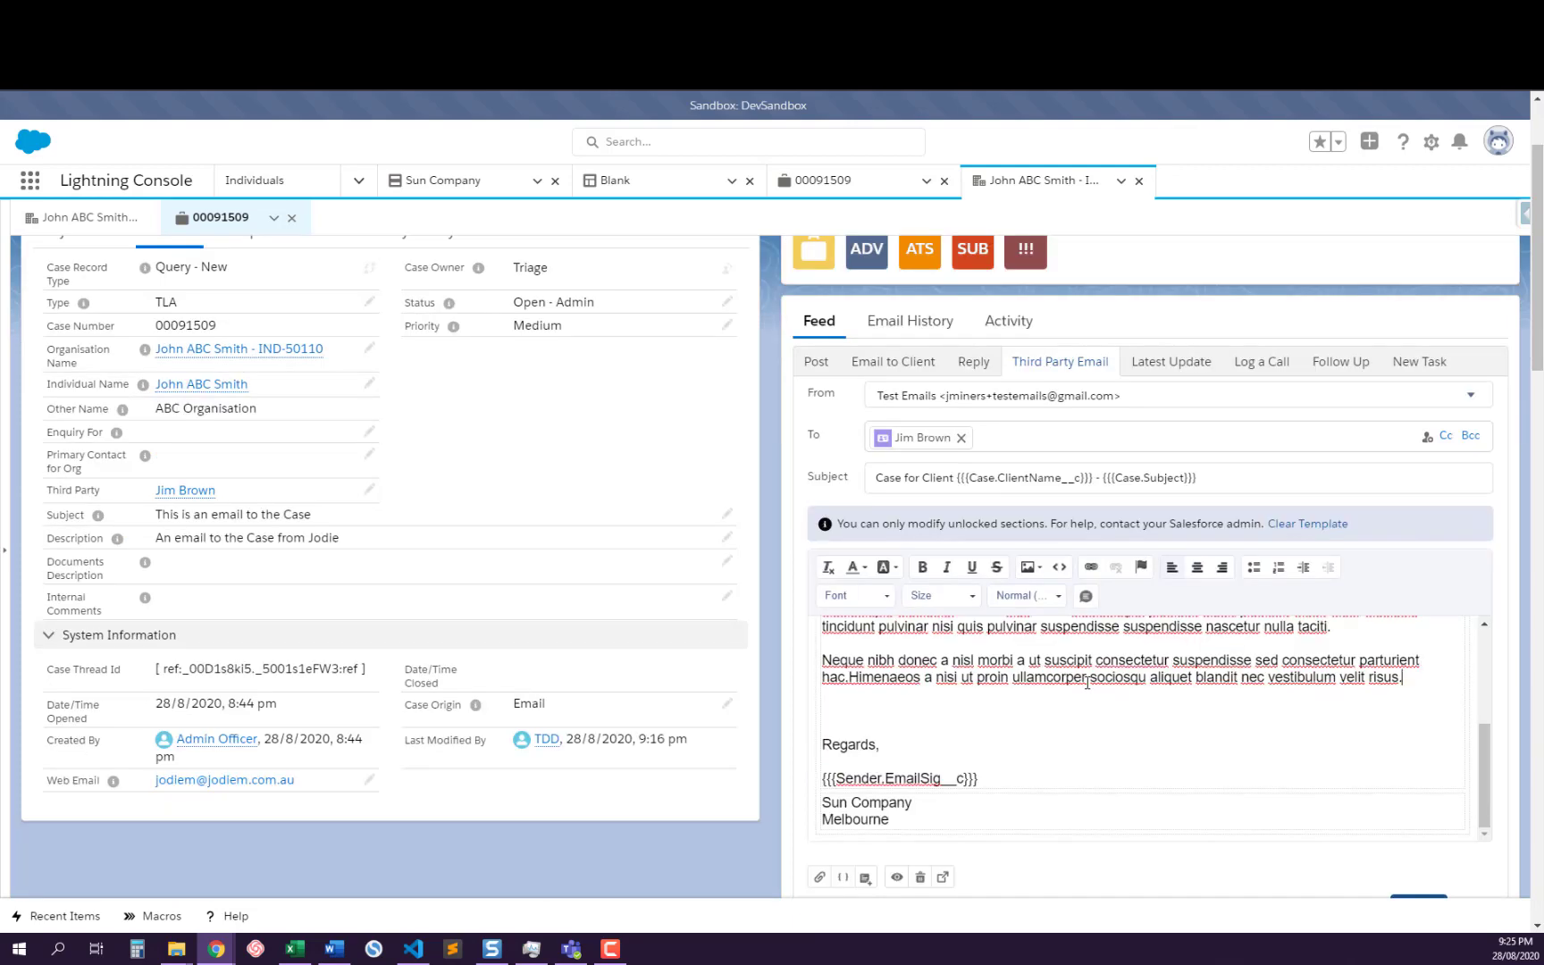
scroll(1084, 672, "down", 2)
scroll(1084, 665, "up", 3)
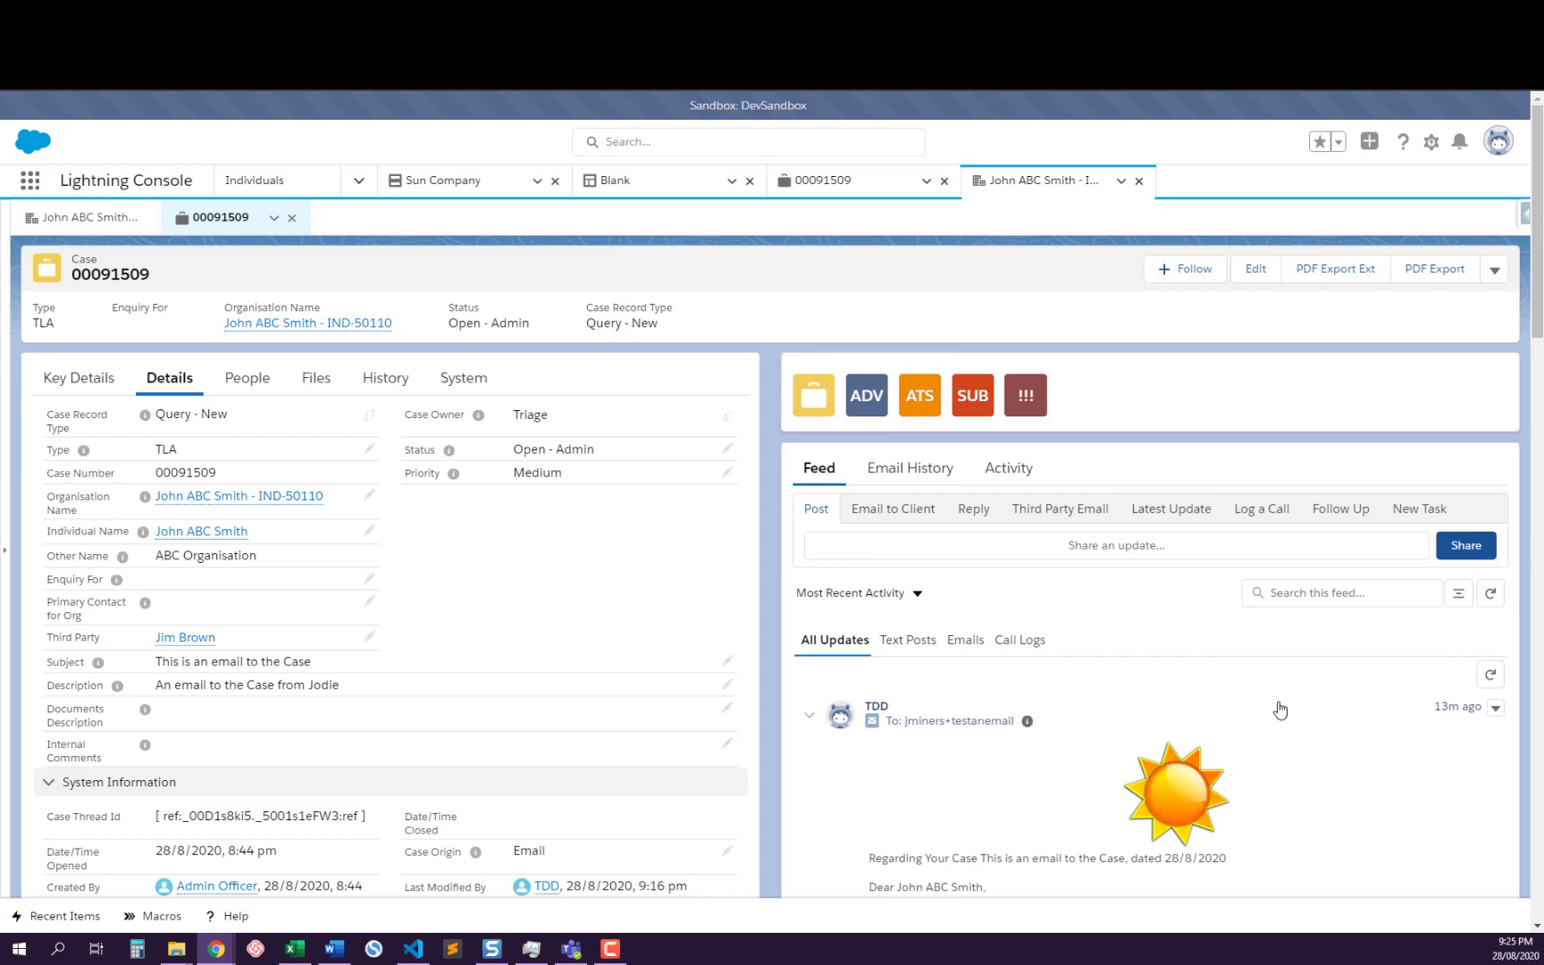
Check the latest sent email in the feed, start a reply, and examine its default recipient, subject and quoted message thread
scroll(1279, 710, "down", 3)
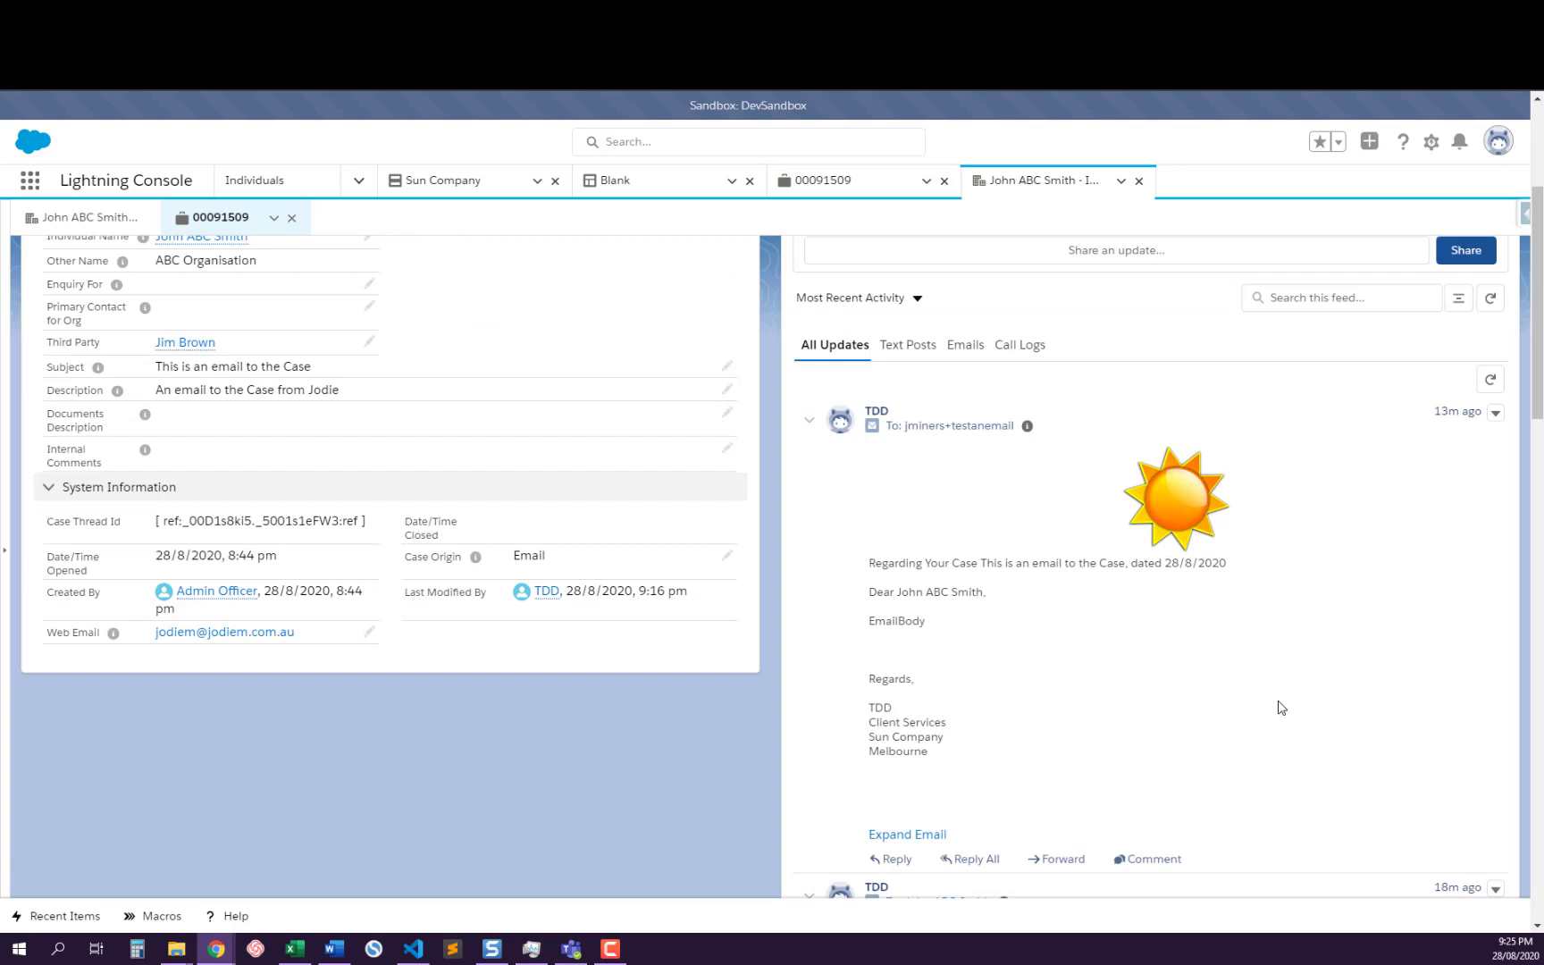
scroll(1280, 710, "up", 2)
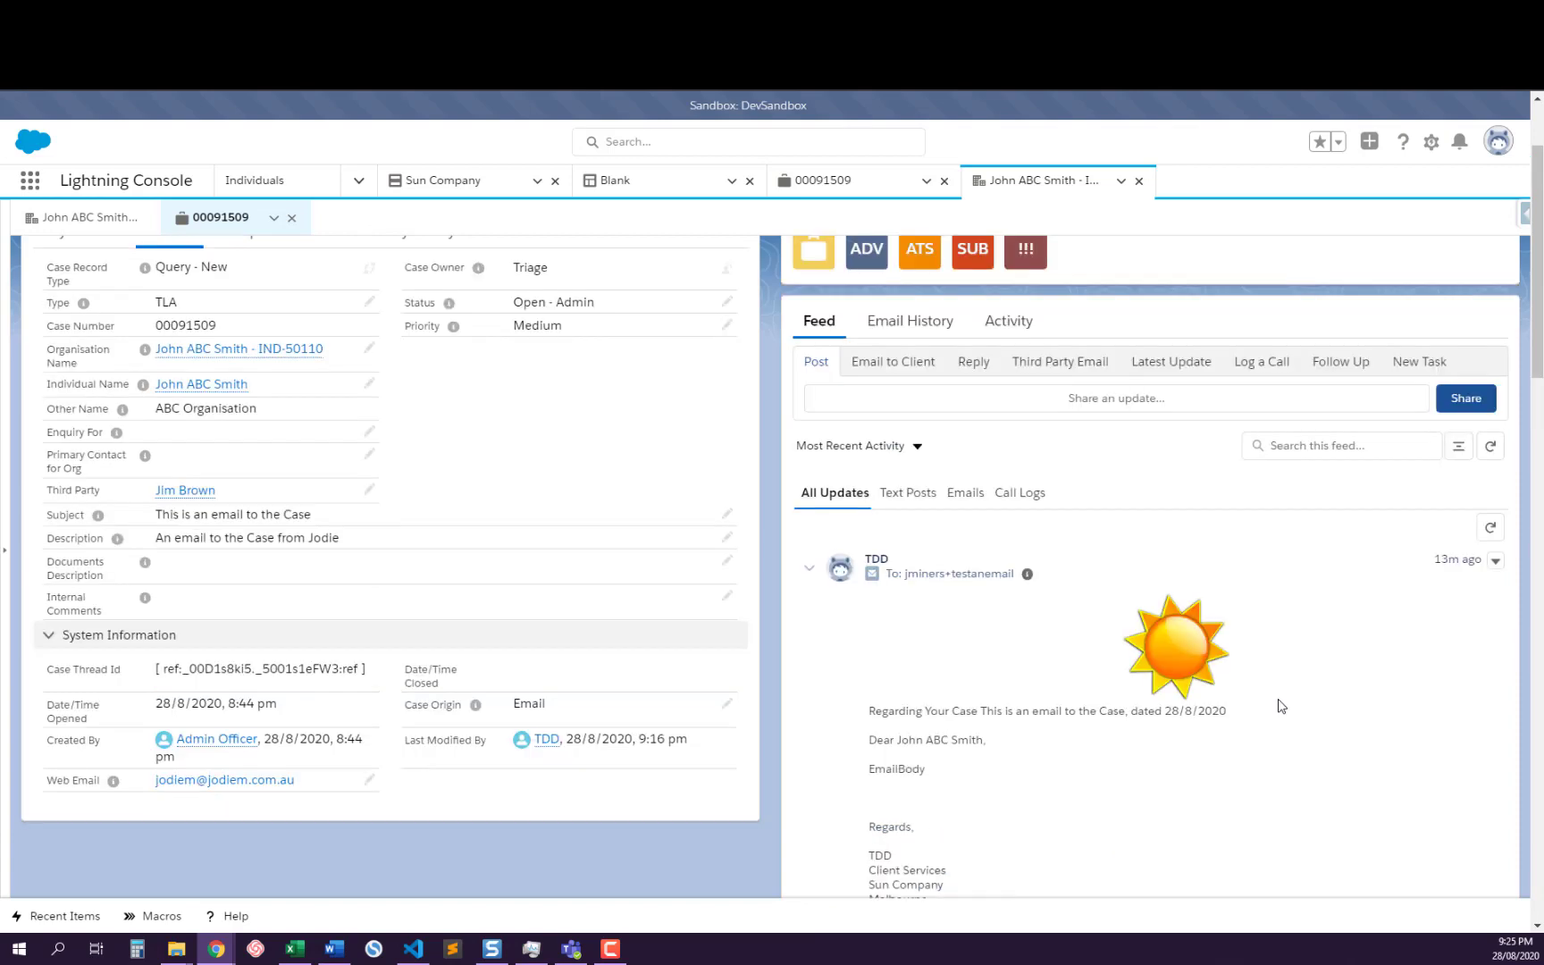
left_click(978, 364)
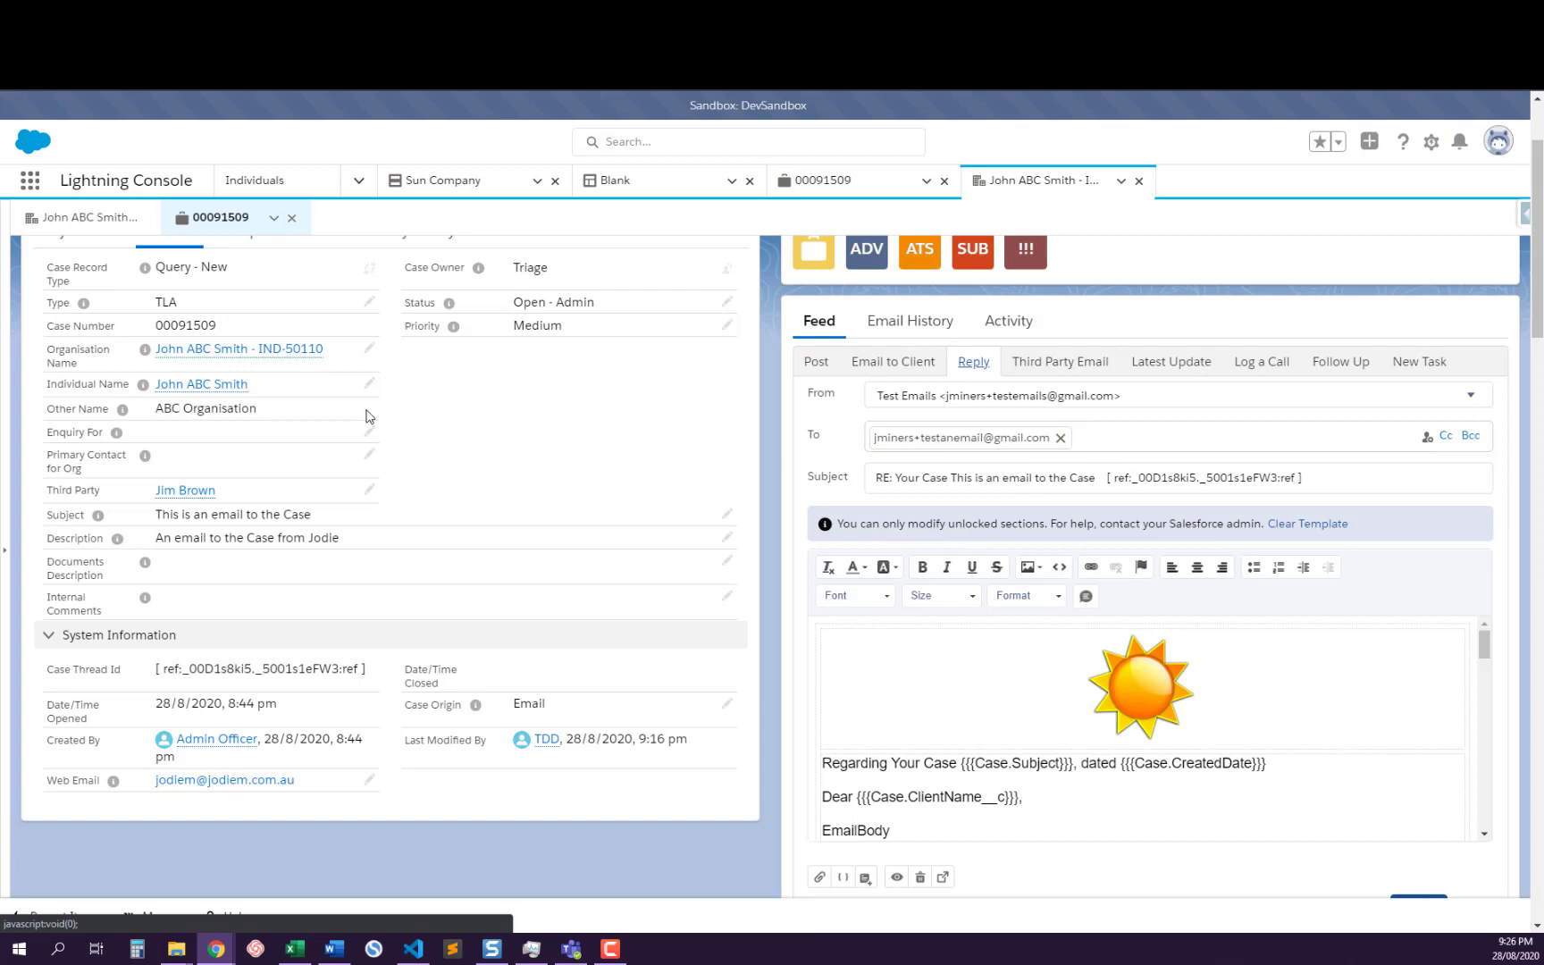
mouse_move(222, 394)
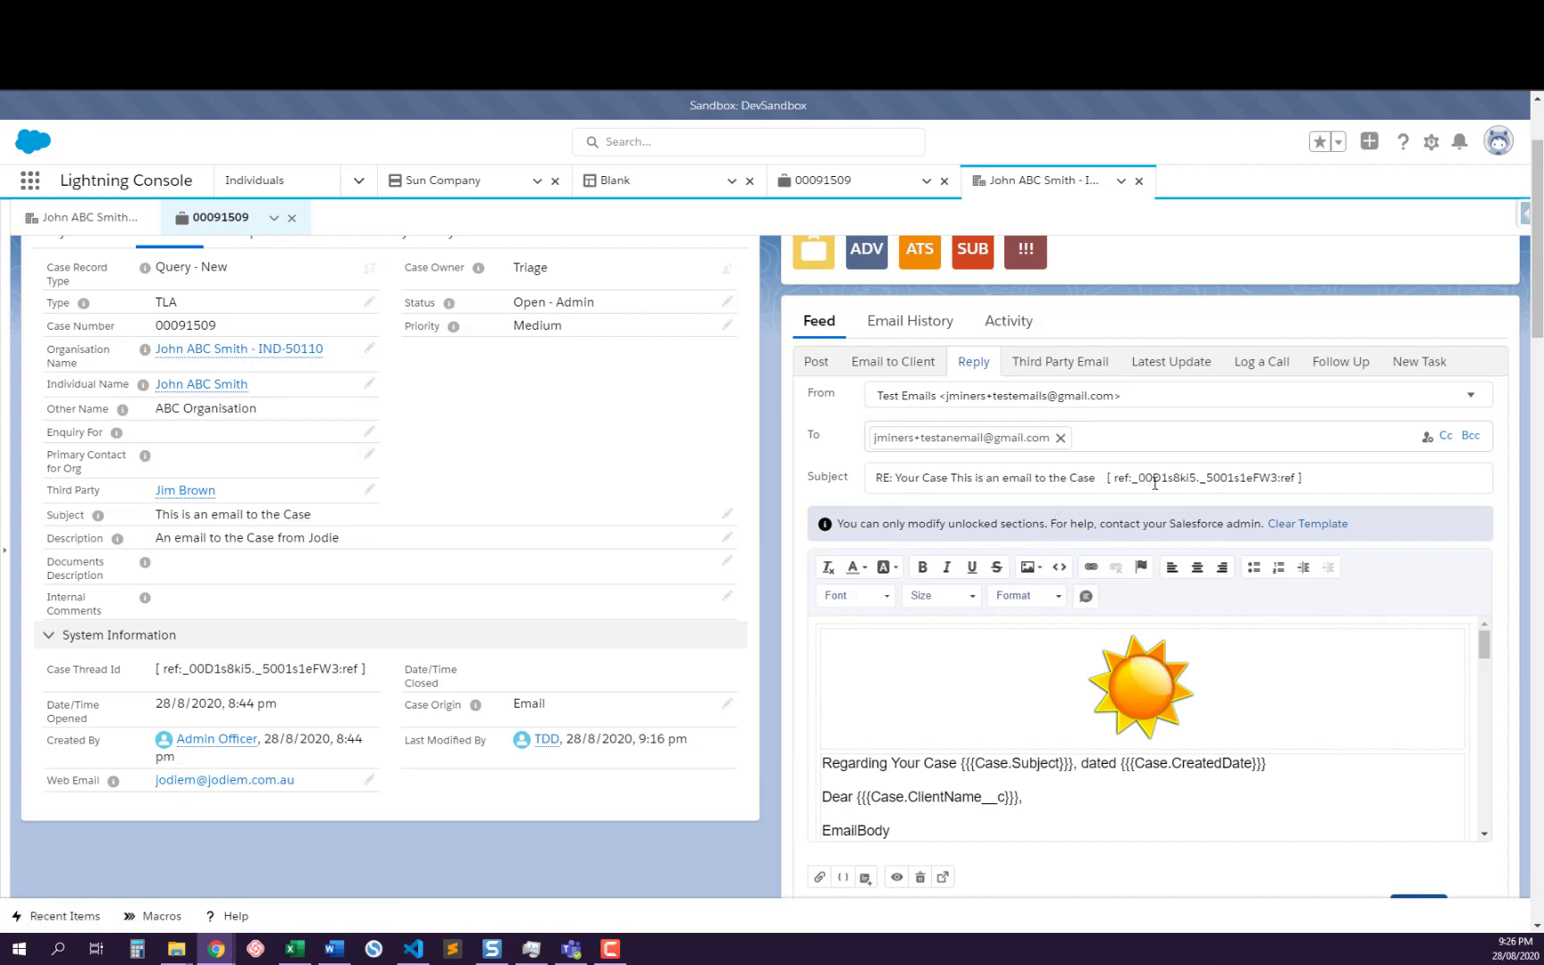
scroll(961, 637, "down", 5)
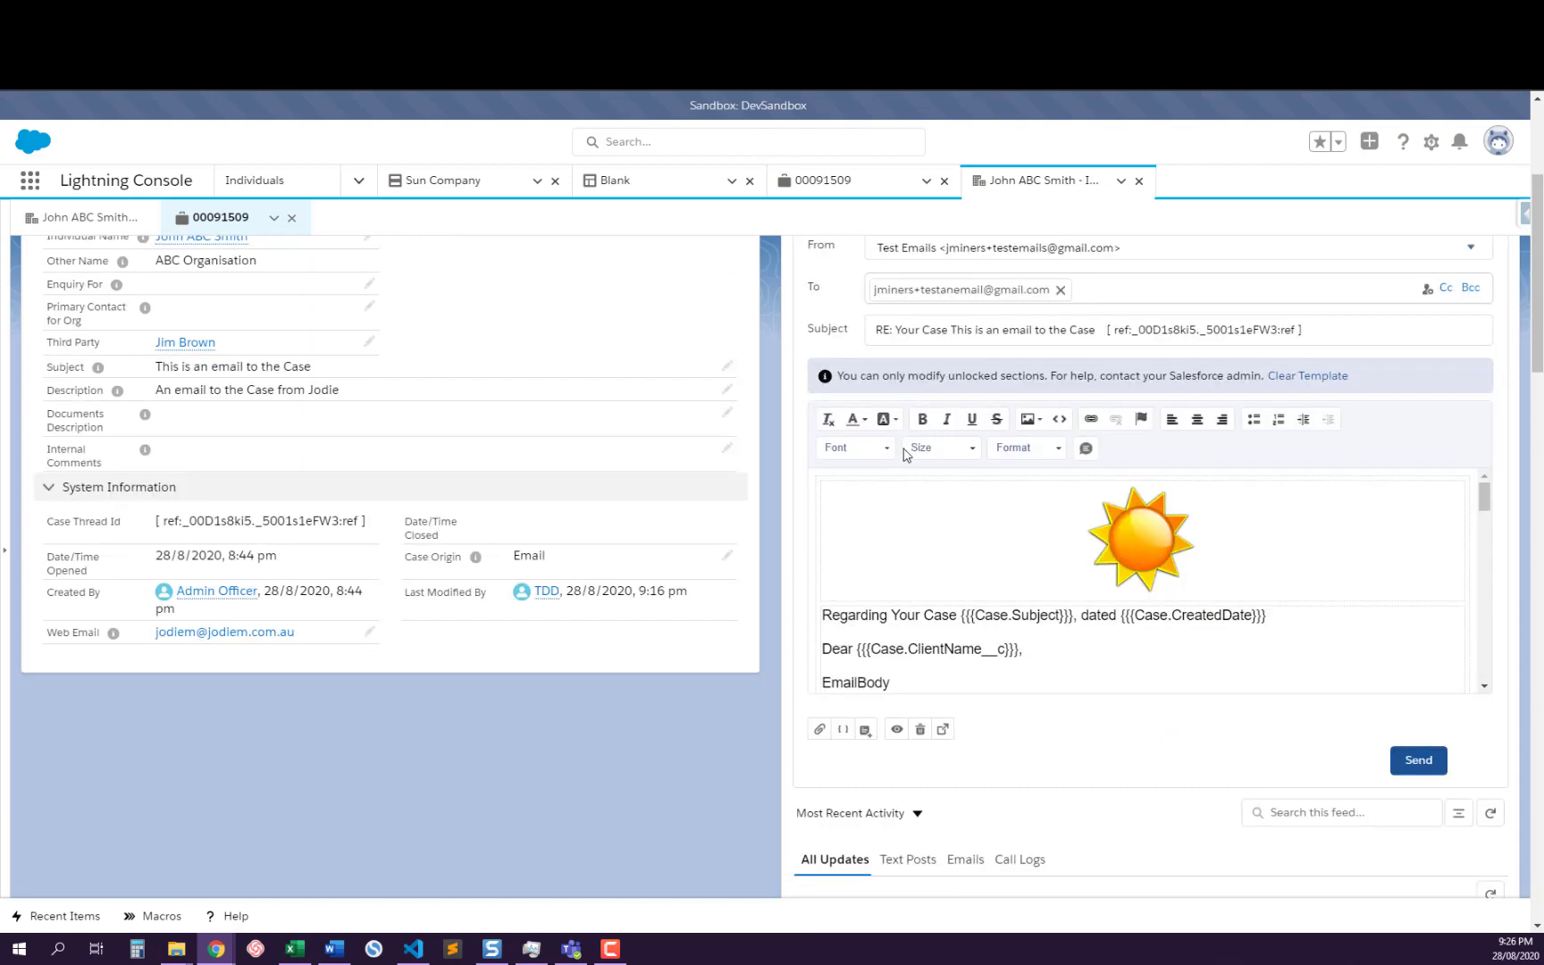
scroll(975, 602, "down", 12)
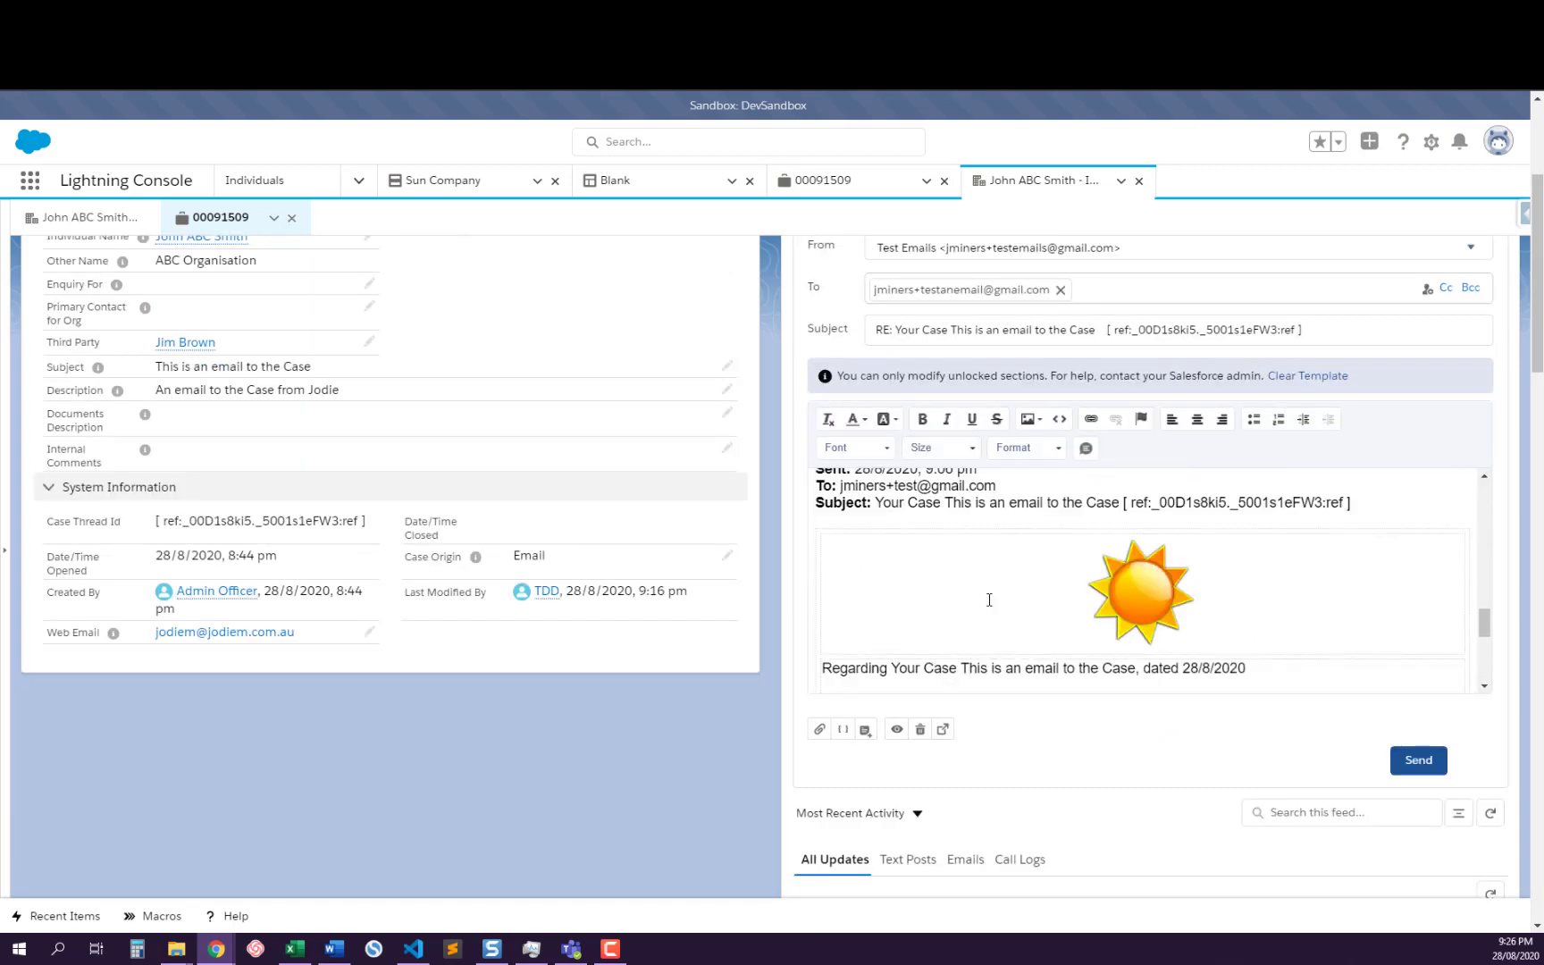
scroll(989, 600, "down", 4)
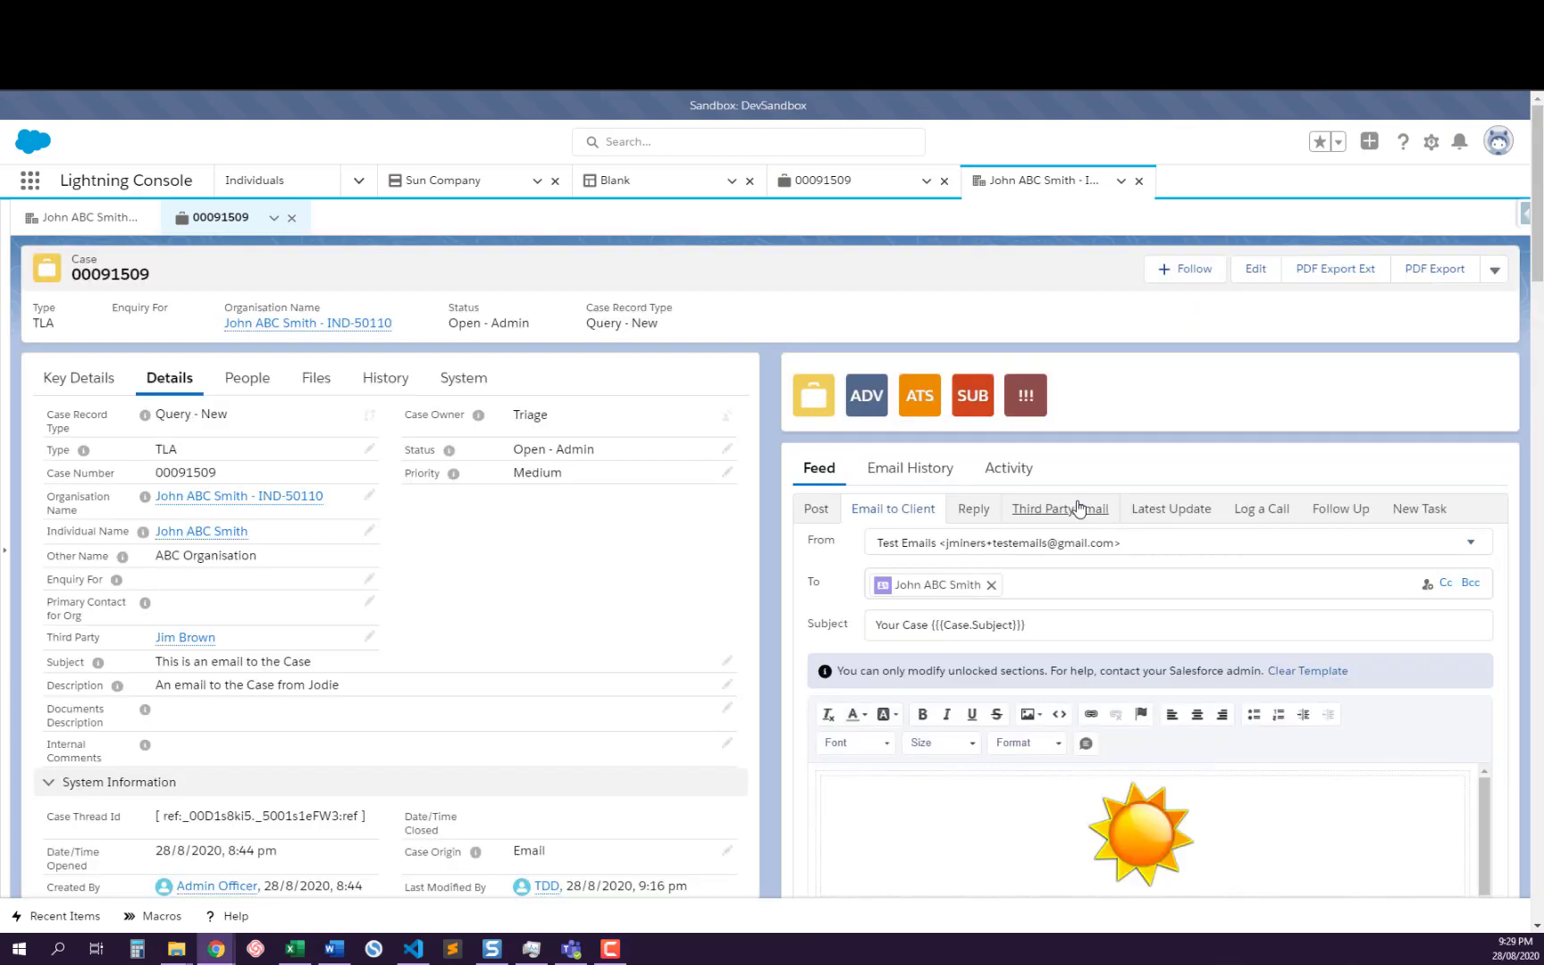
Reopen the third party email draft, switch to a reply, and compare its defaults with the newest third party email in the feed
left_click(1072, 511)
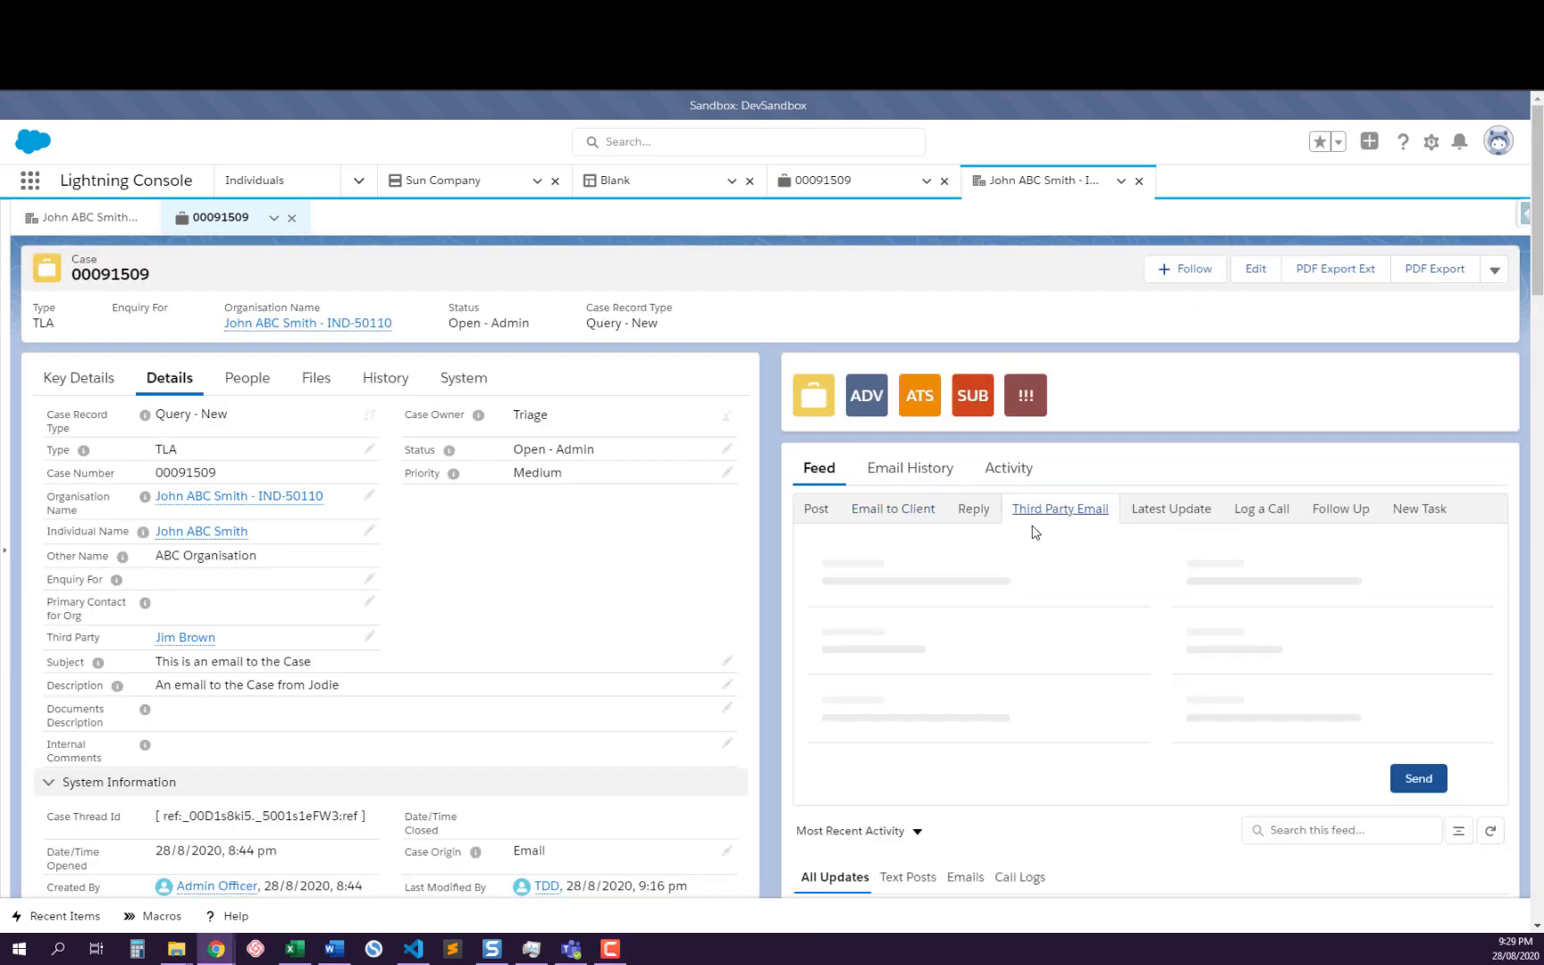
left_click(973, 508)
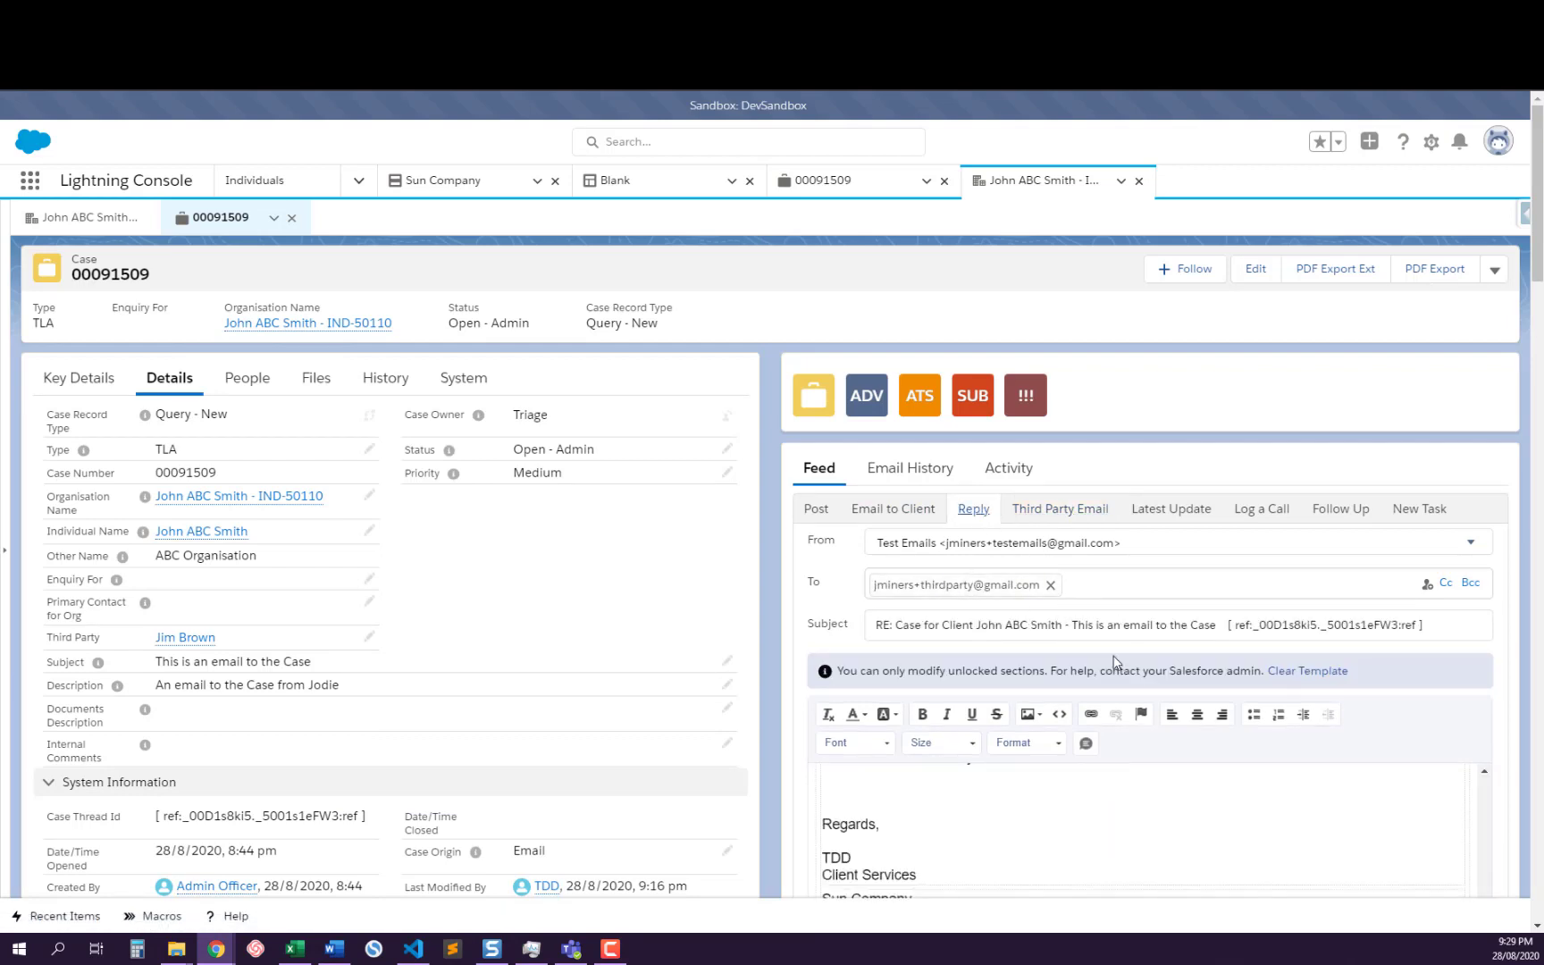
scroll(1217, 728, "down", 3)
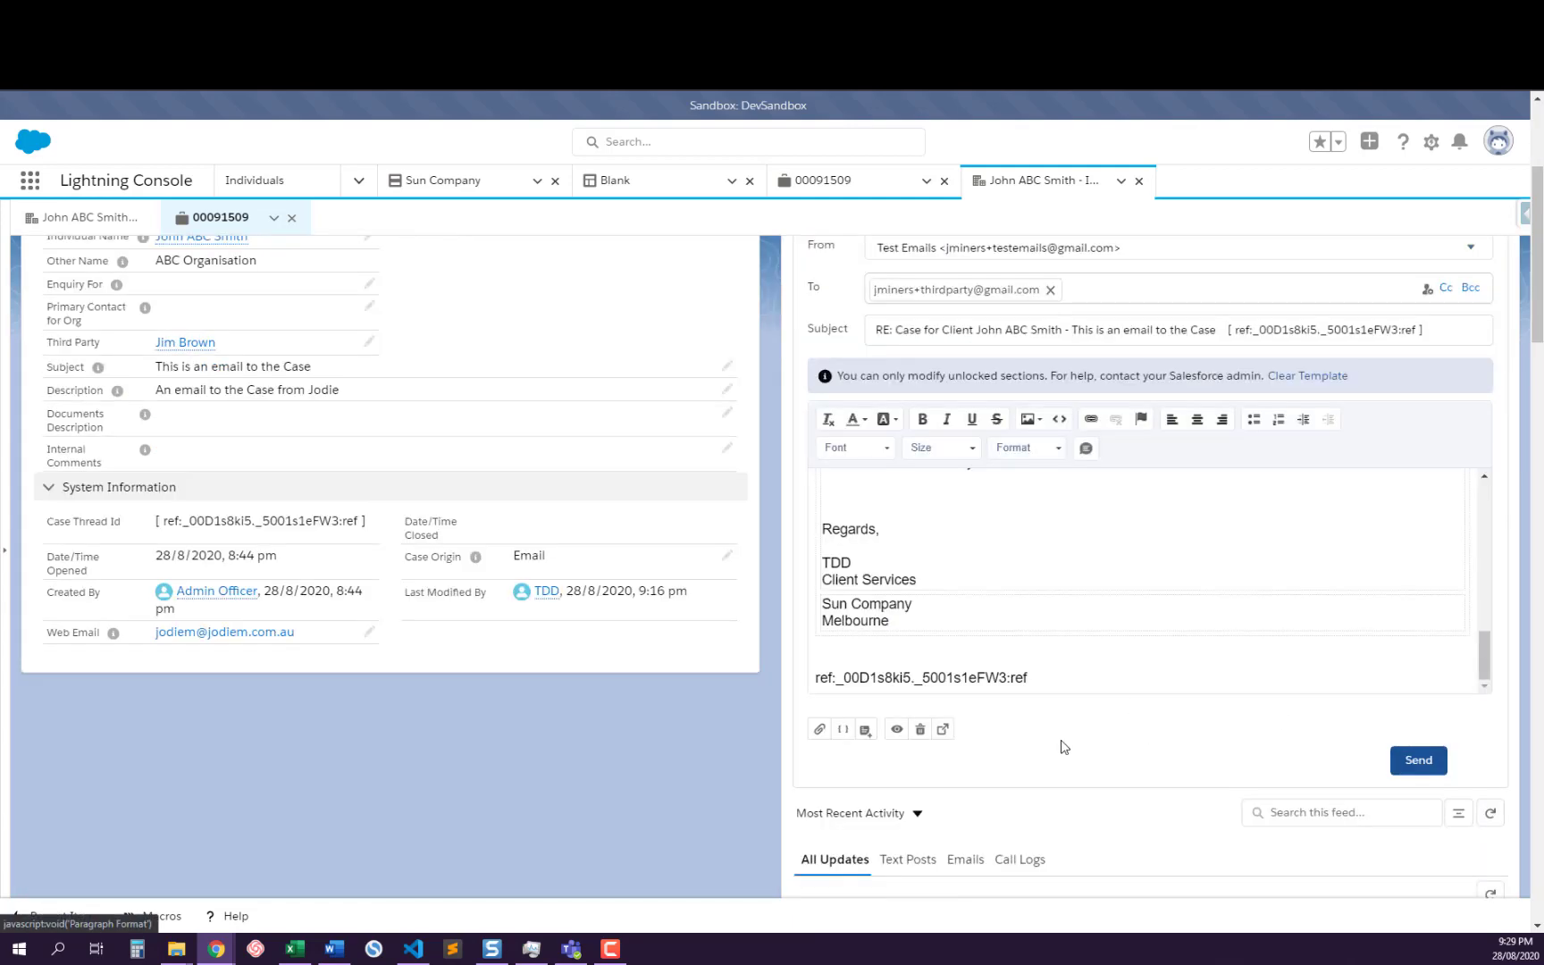
scroll(1054, 742, "down", 3)
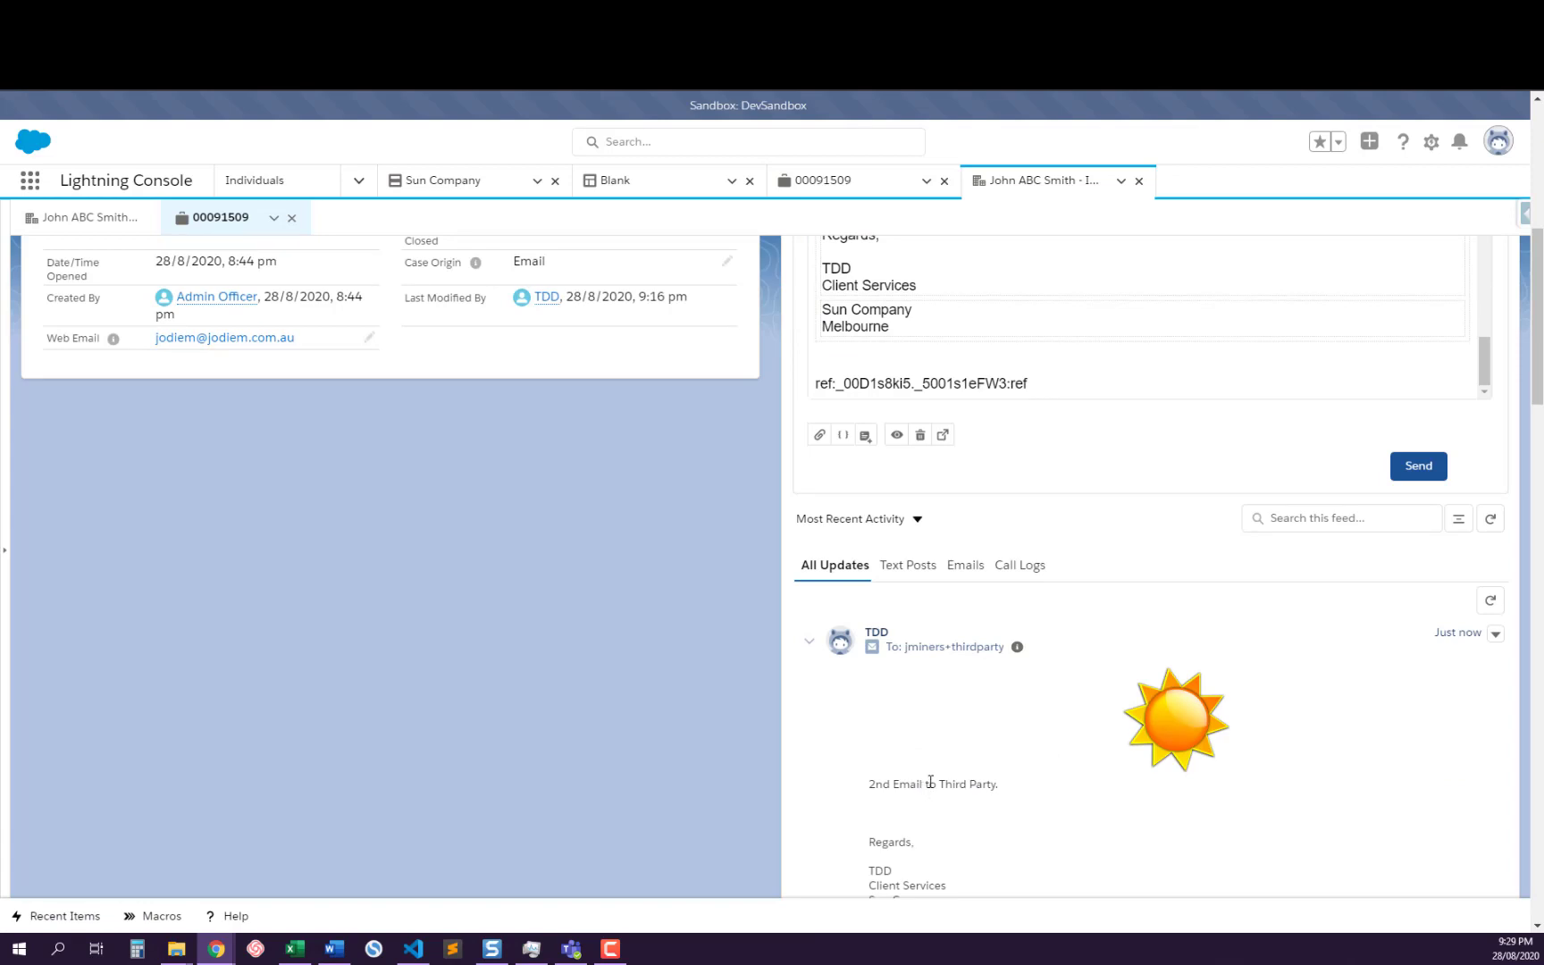
scroll(930, 783, "up", 2)
scroll(979, 532, "up", 2)
scroll(1089, 447, "down", 2)
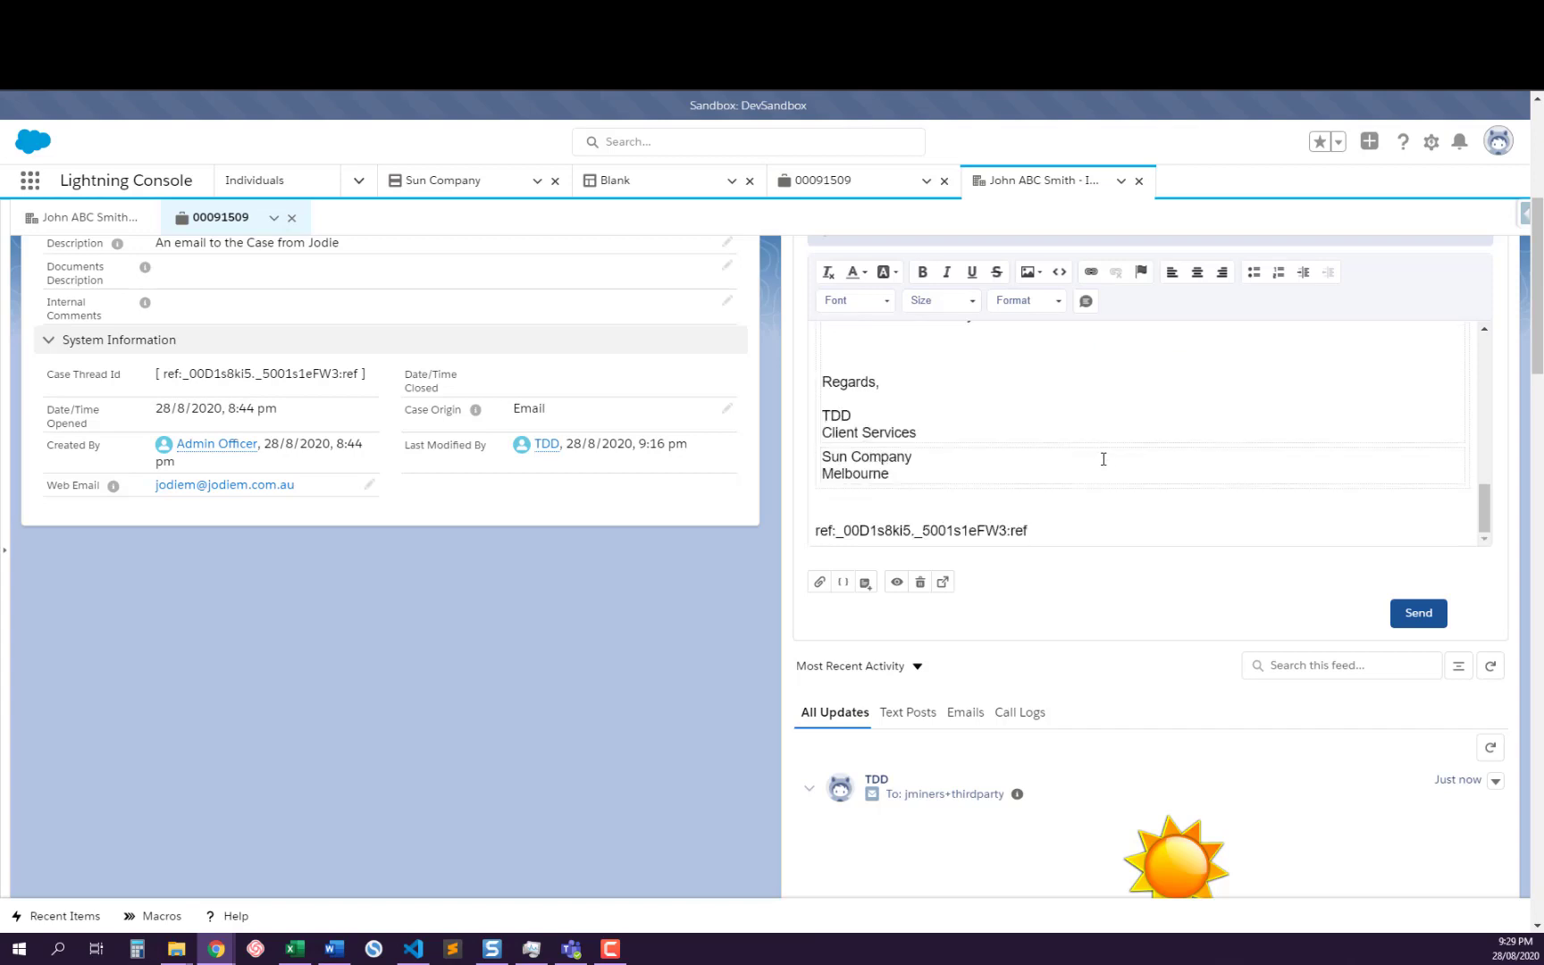
Examine the reply draft's recipient, subject, template merge fields, EmailBody placeholder, quoted original message, signature and thread reference
scroll(1098, 452, "down", 2)
scroll(1107, 460, "up", 6)
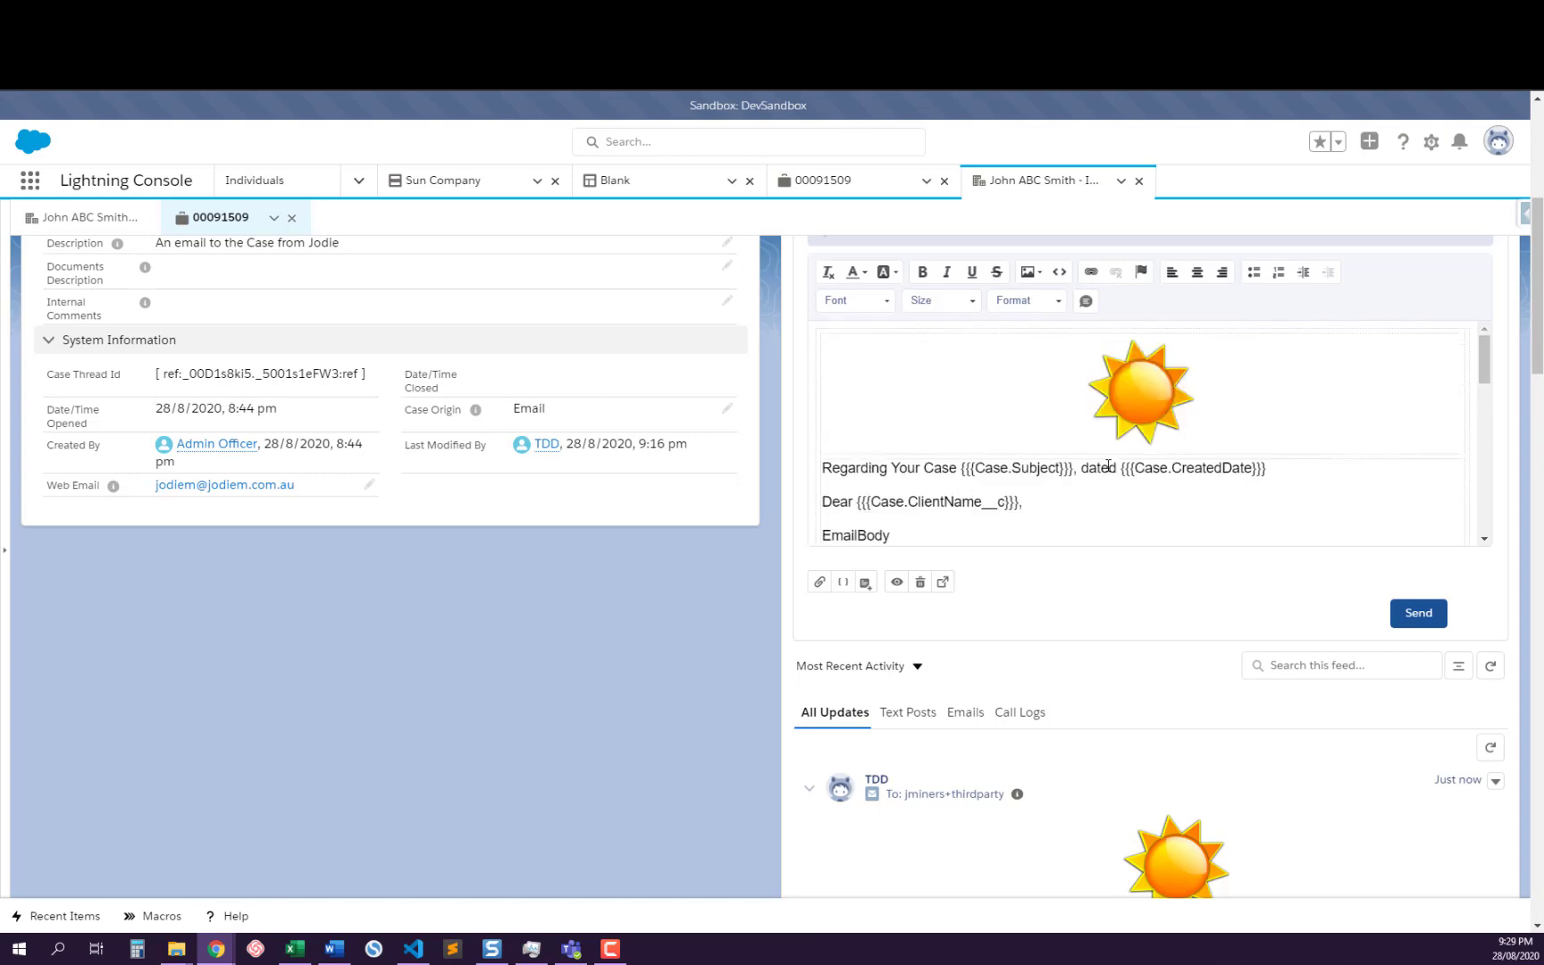
scroll(1107, 466, "up", 2)
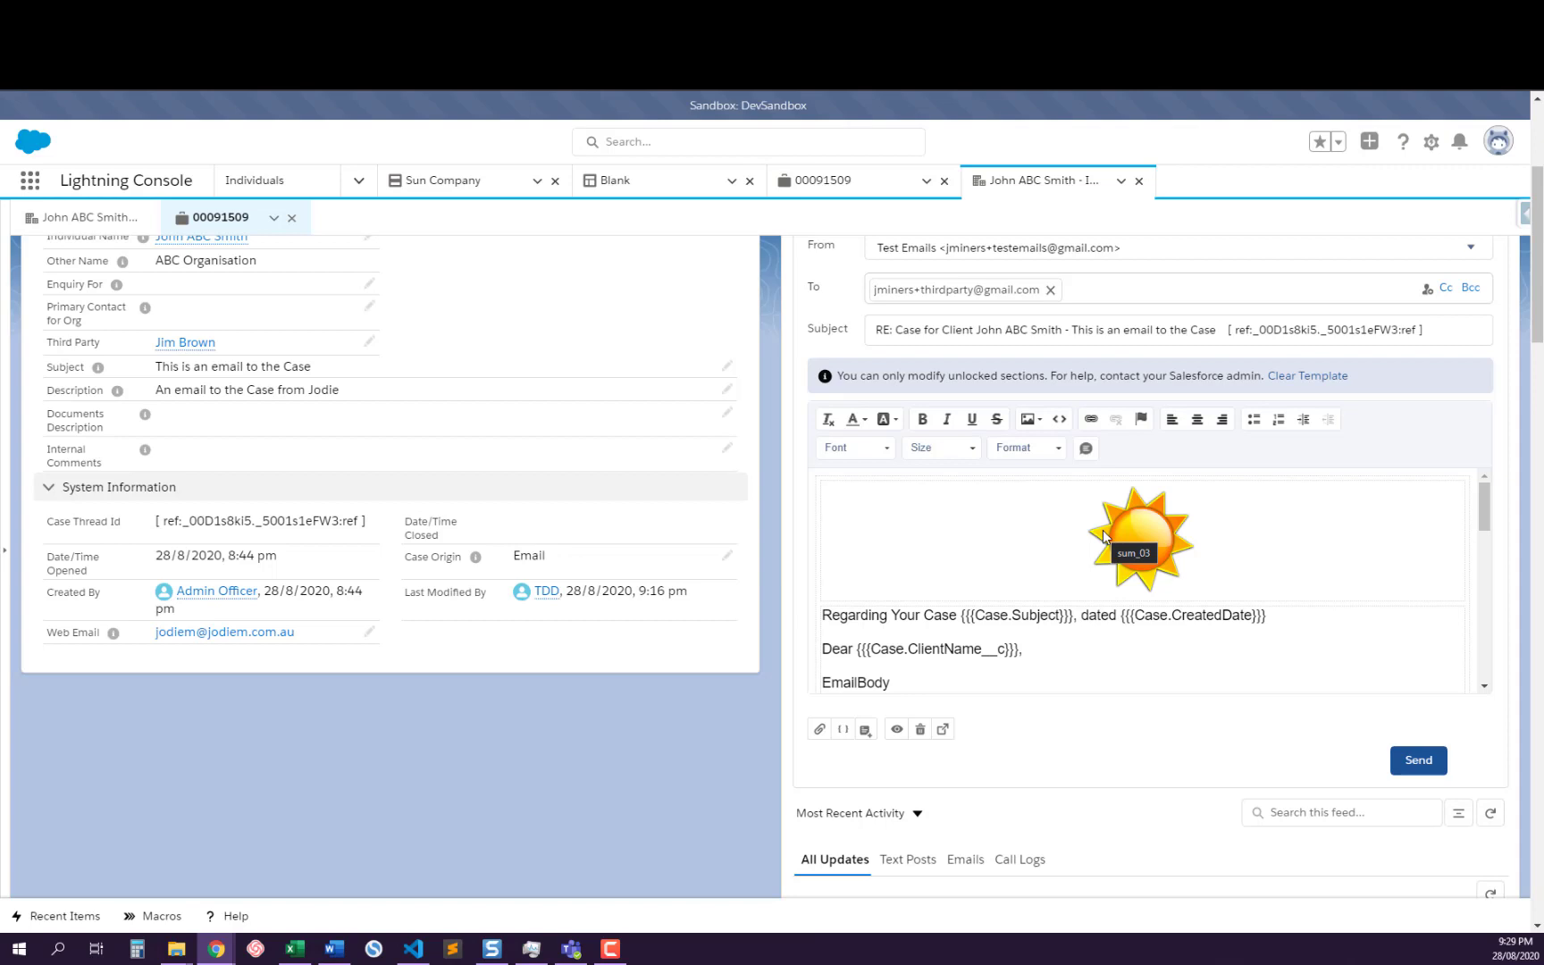
scroll(1108, 531, "down", 5)
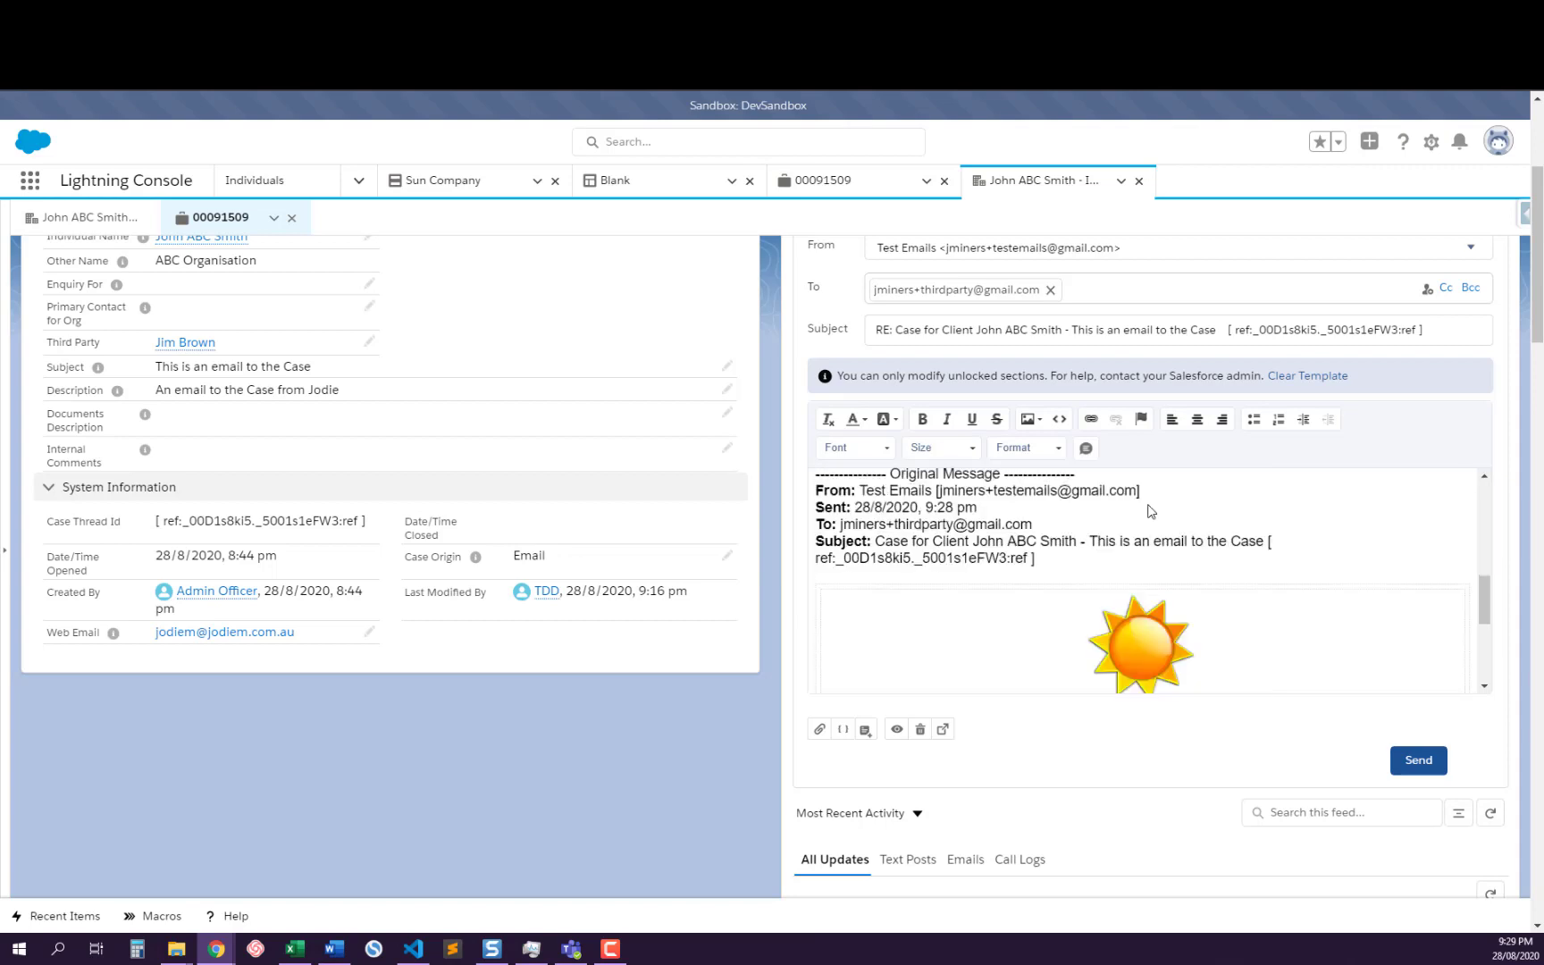
scroll(1123, 539, "down", 3)
scroll(1120, 534, "up", 10)
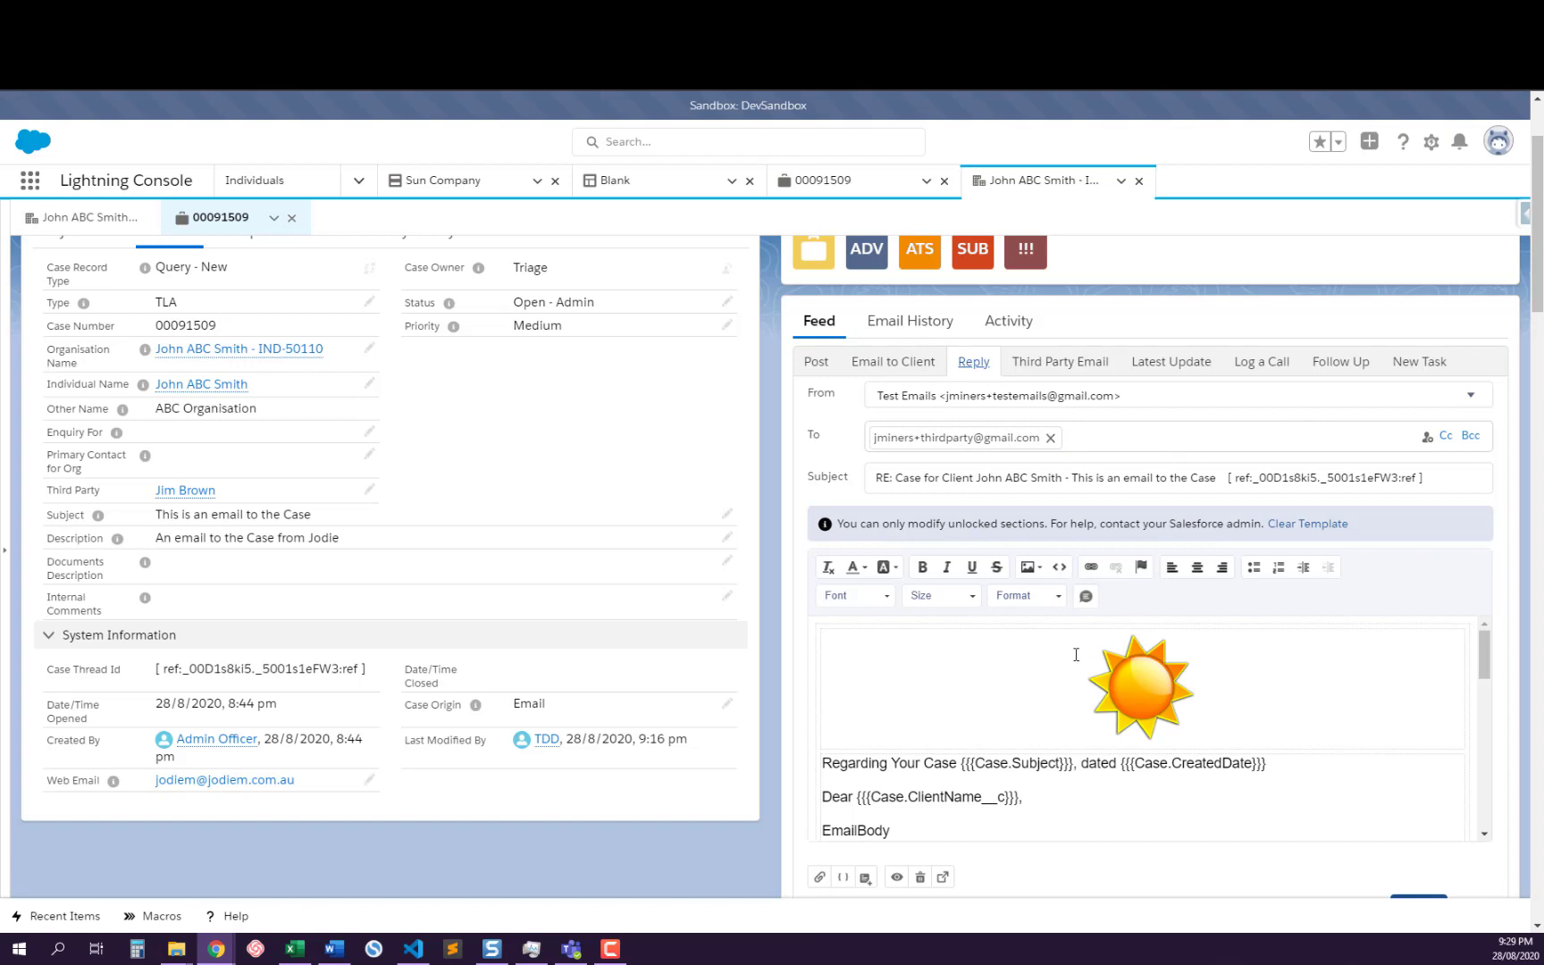
scroll(1111, 703, "down", 2)
scroll(1107, 713, "down", 3)
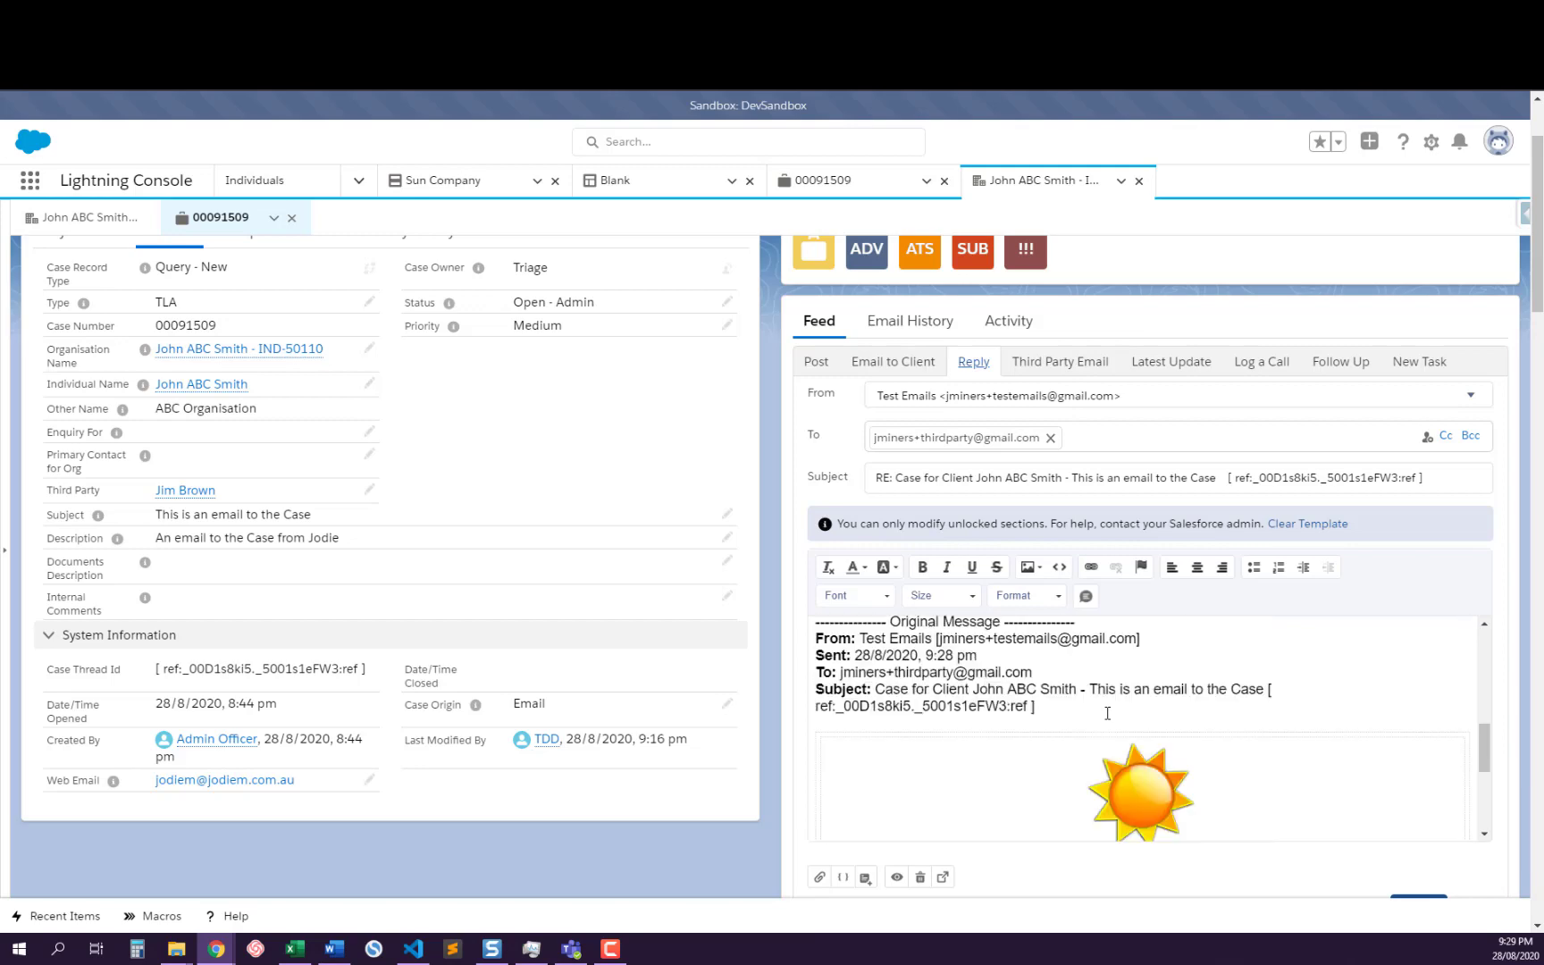
scroll(957, 689, "up", 3)
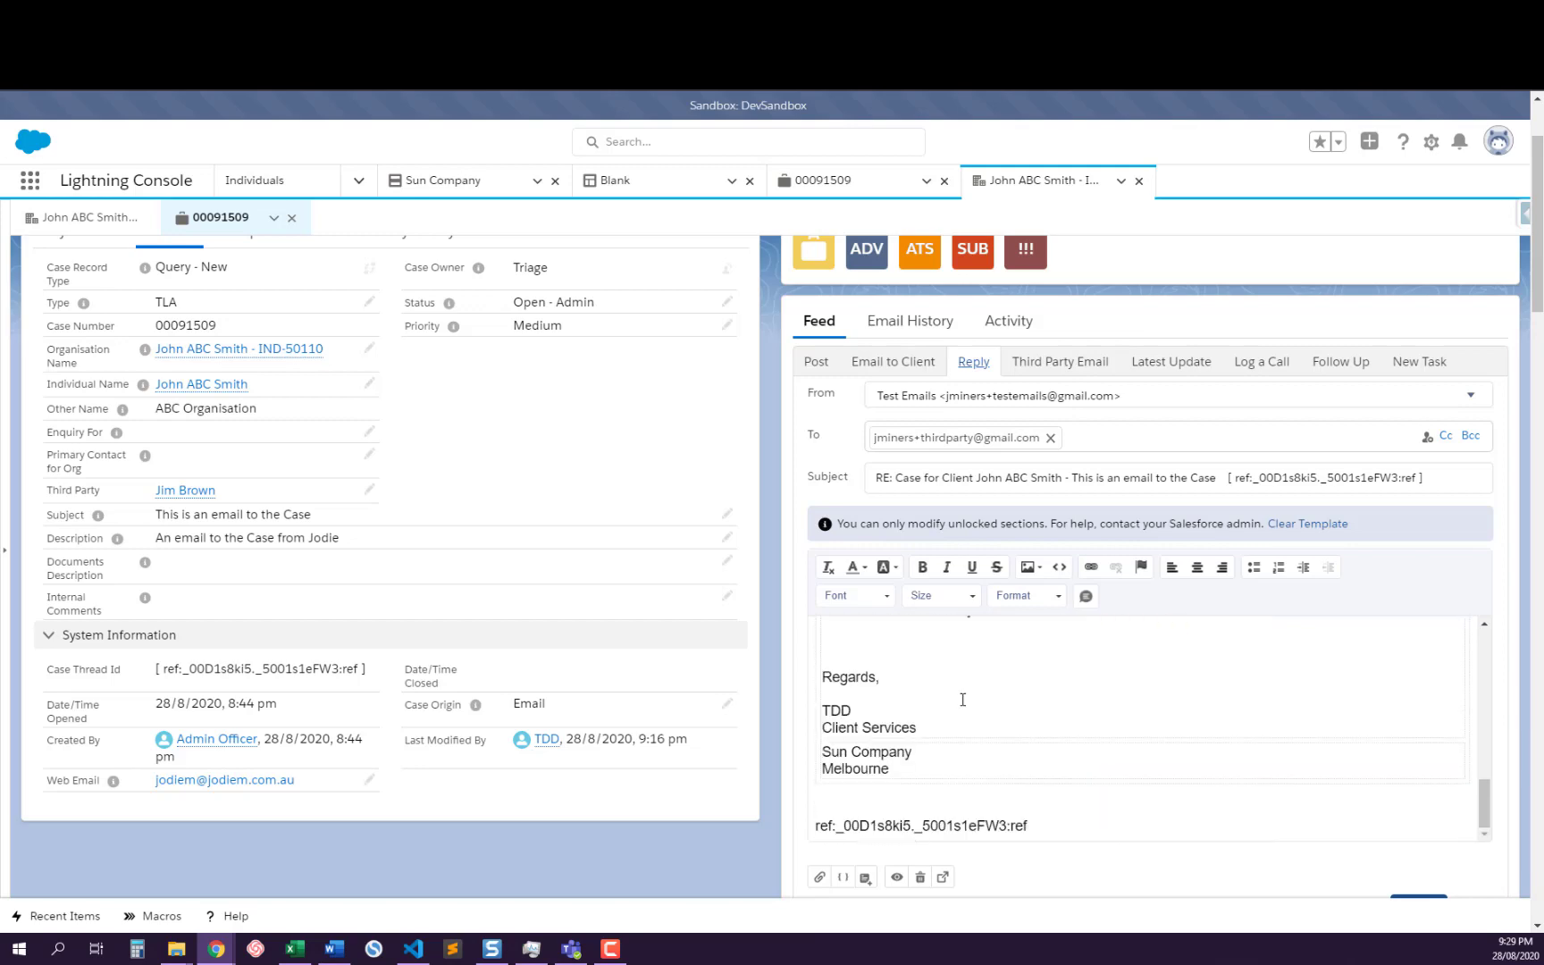
scroll(964, 698, "down", 5)
scroll(964, 698, "up", 7)
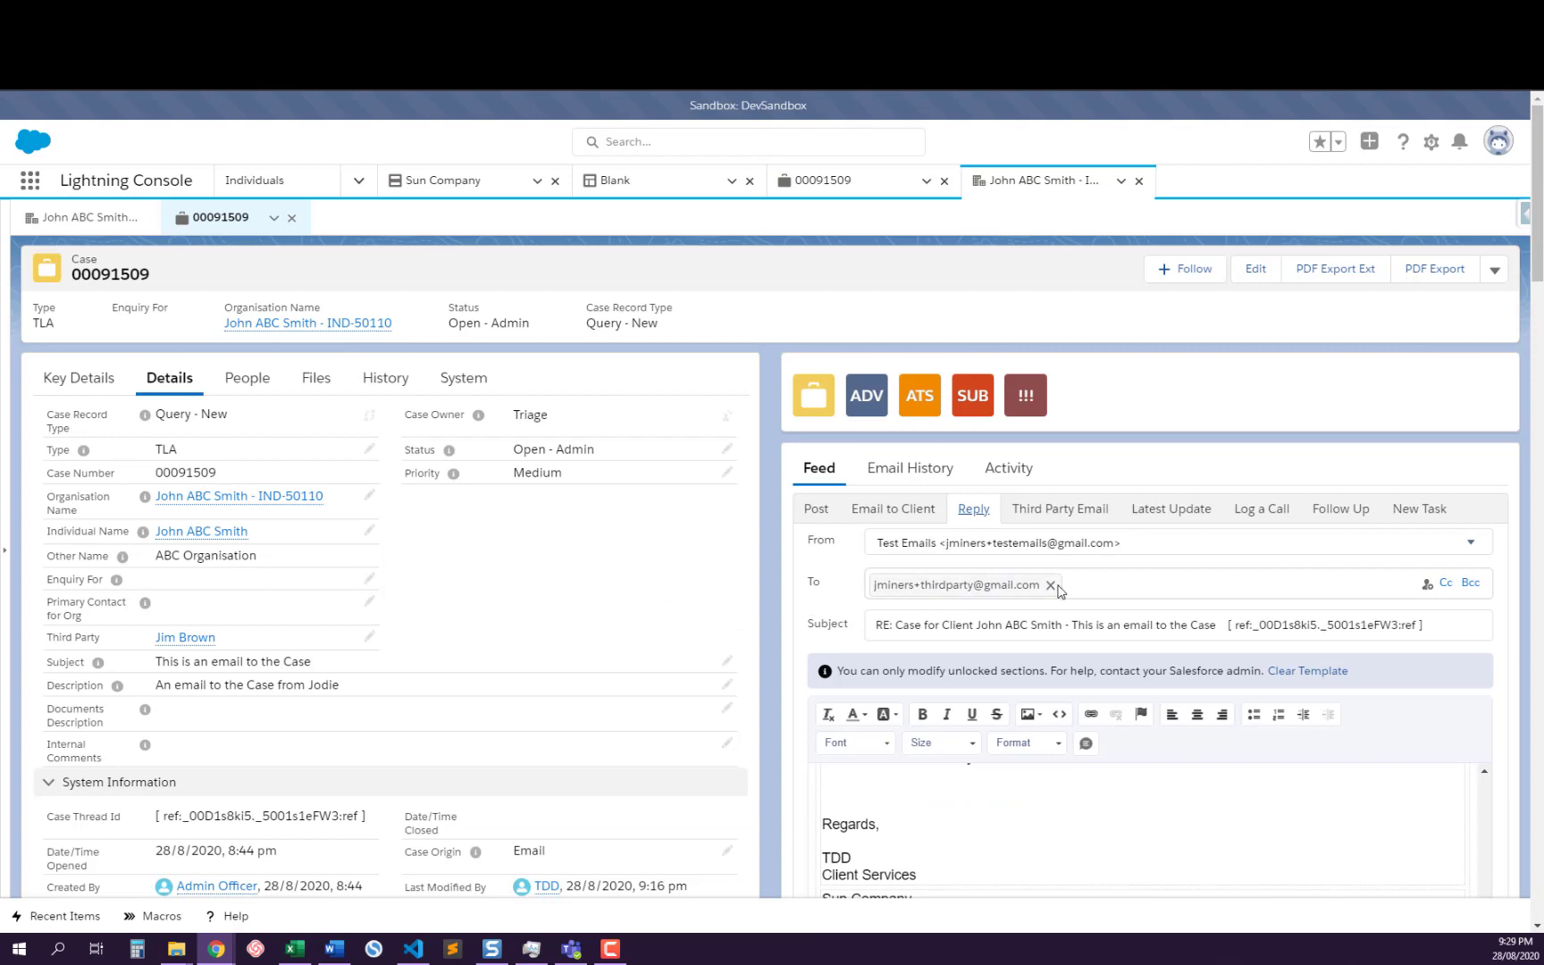
Check the newest third party email in the case feed, and open its record from the case's email history
left_click(1041, 509)
left_click(969, 511)
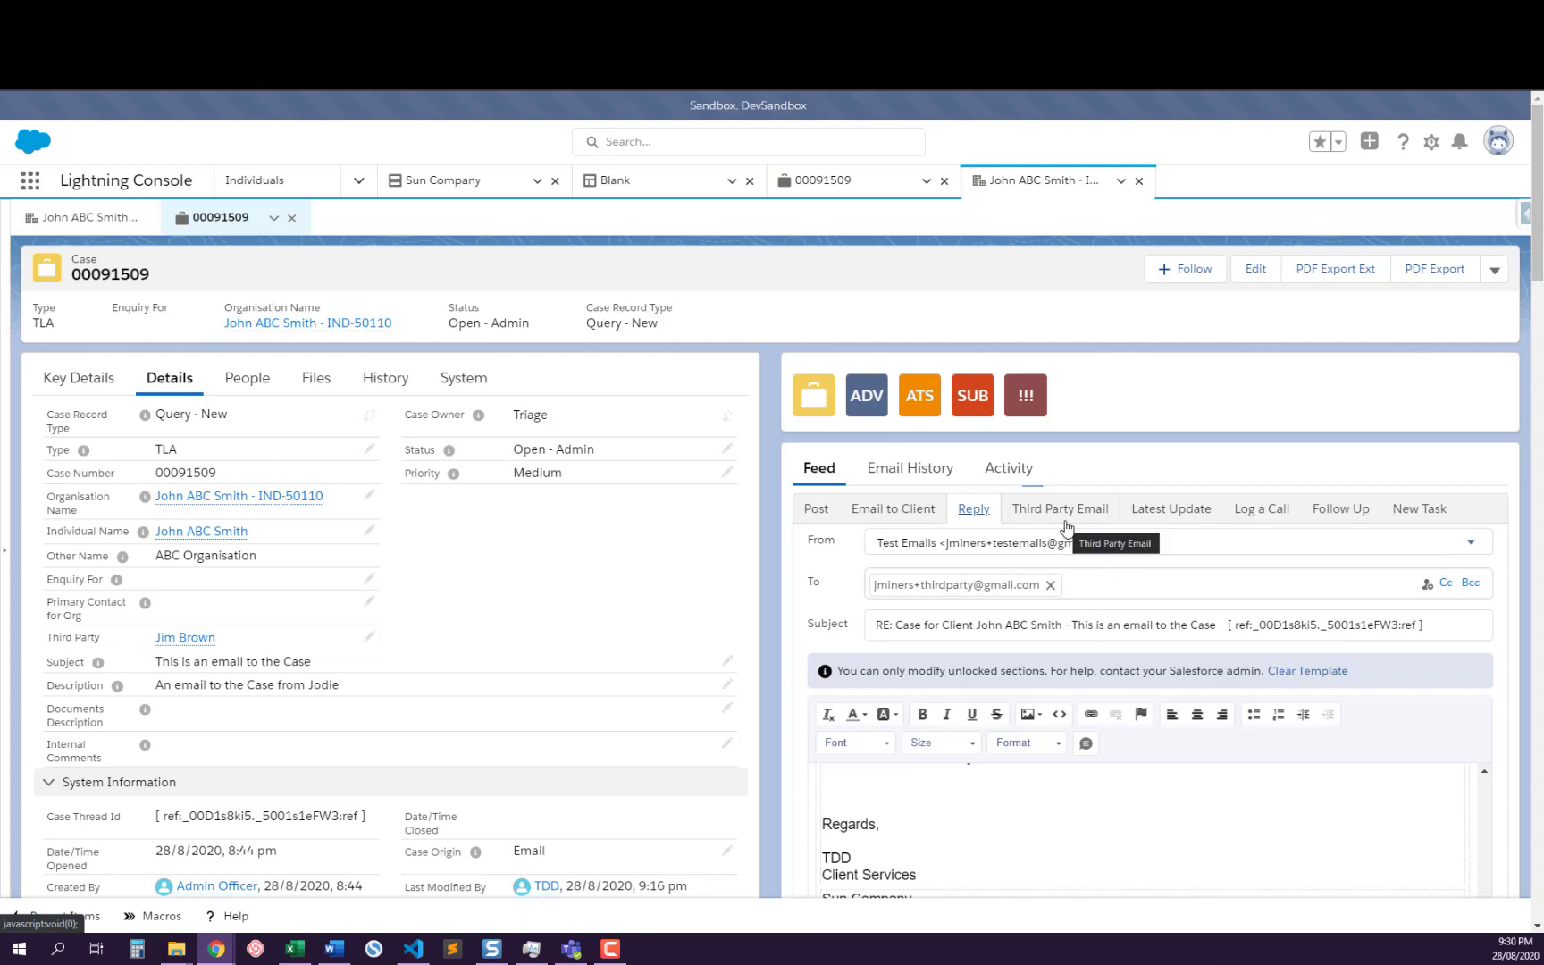
scroll(1027, 572, "down", 6)
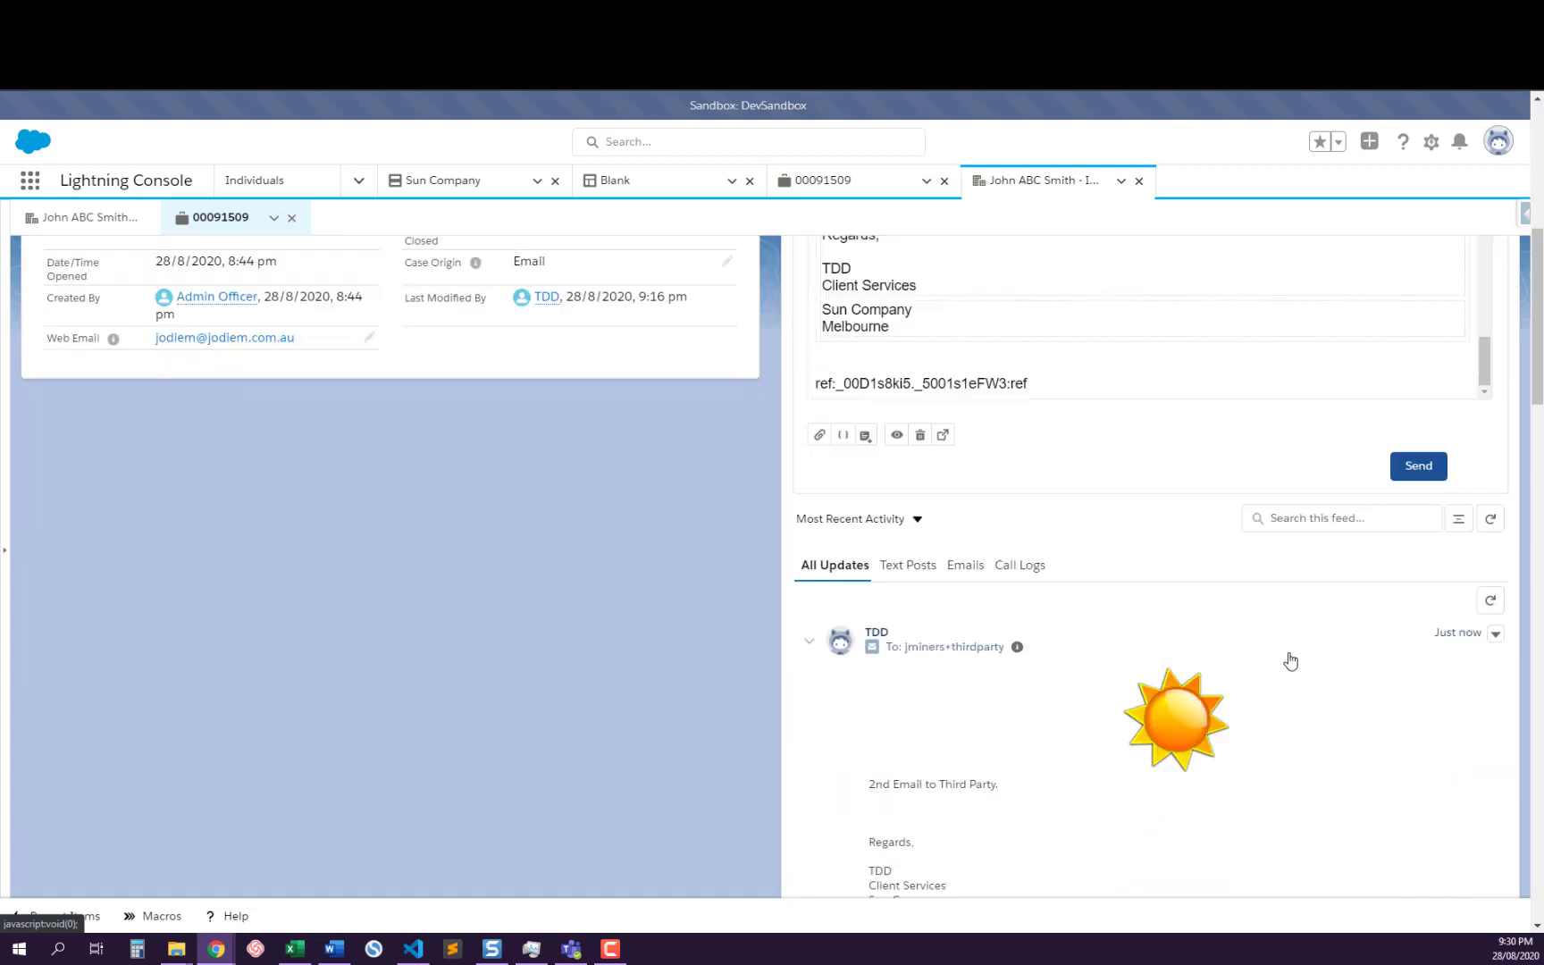
scroll(1290, 660, "up", 6)
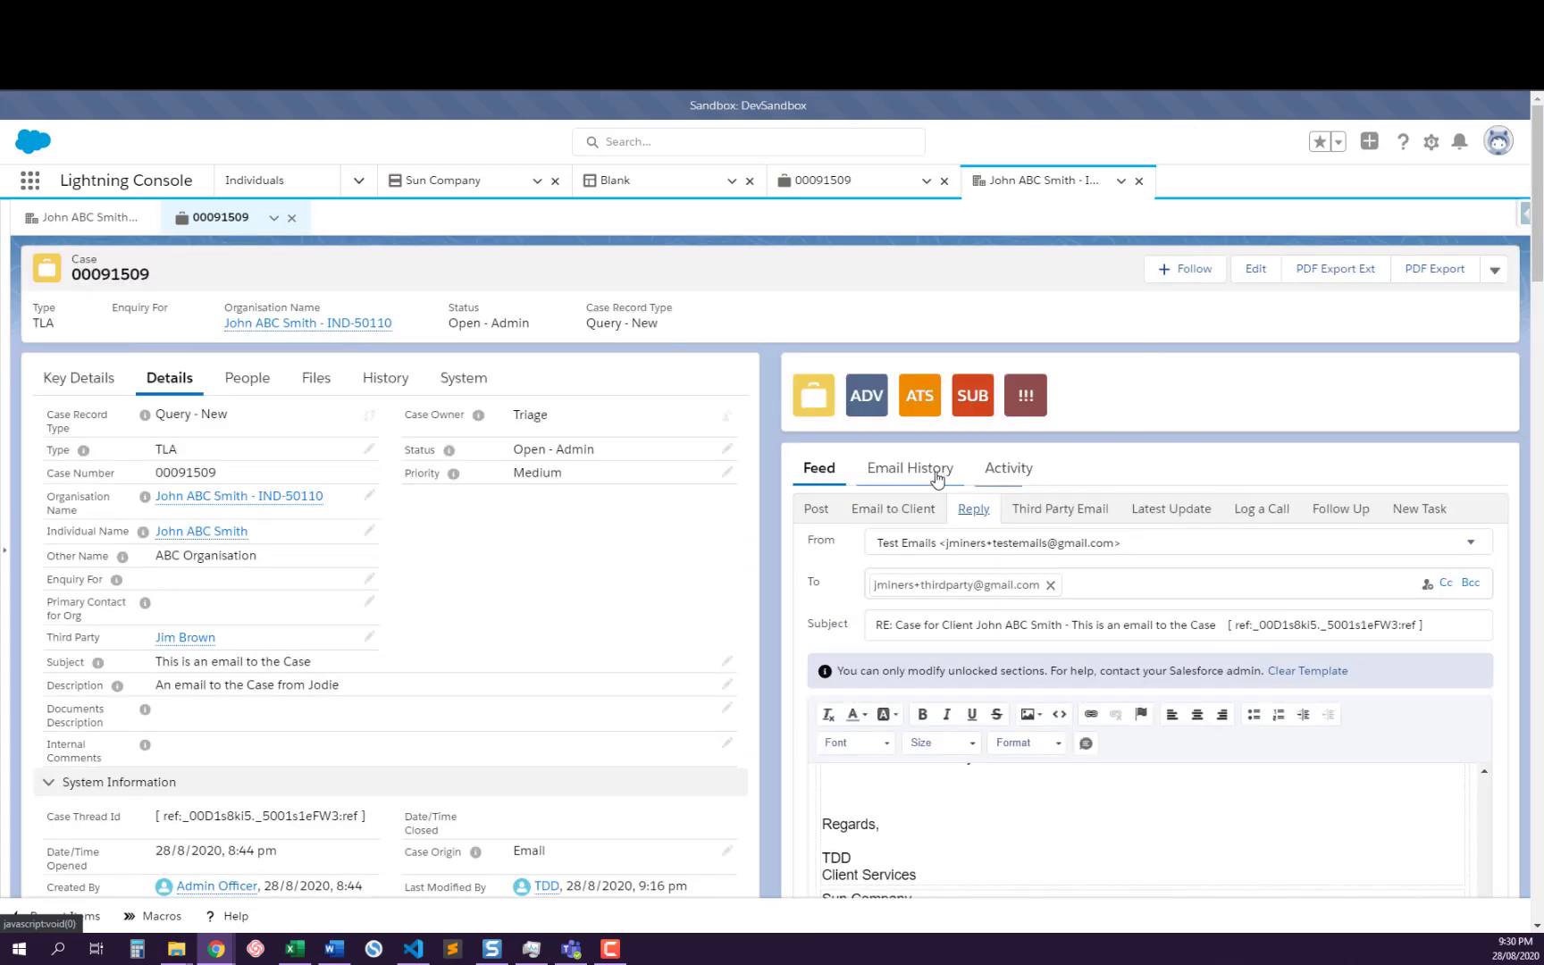
left_click(934, 475)
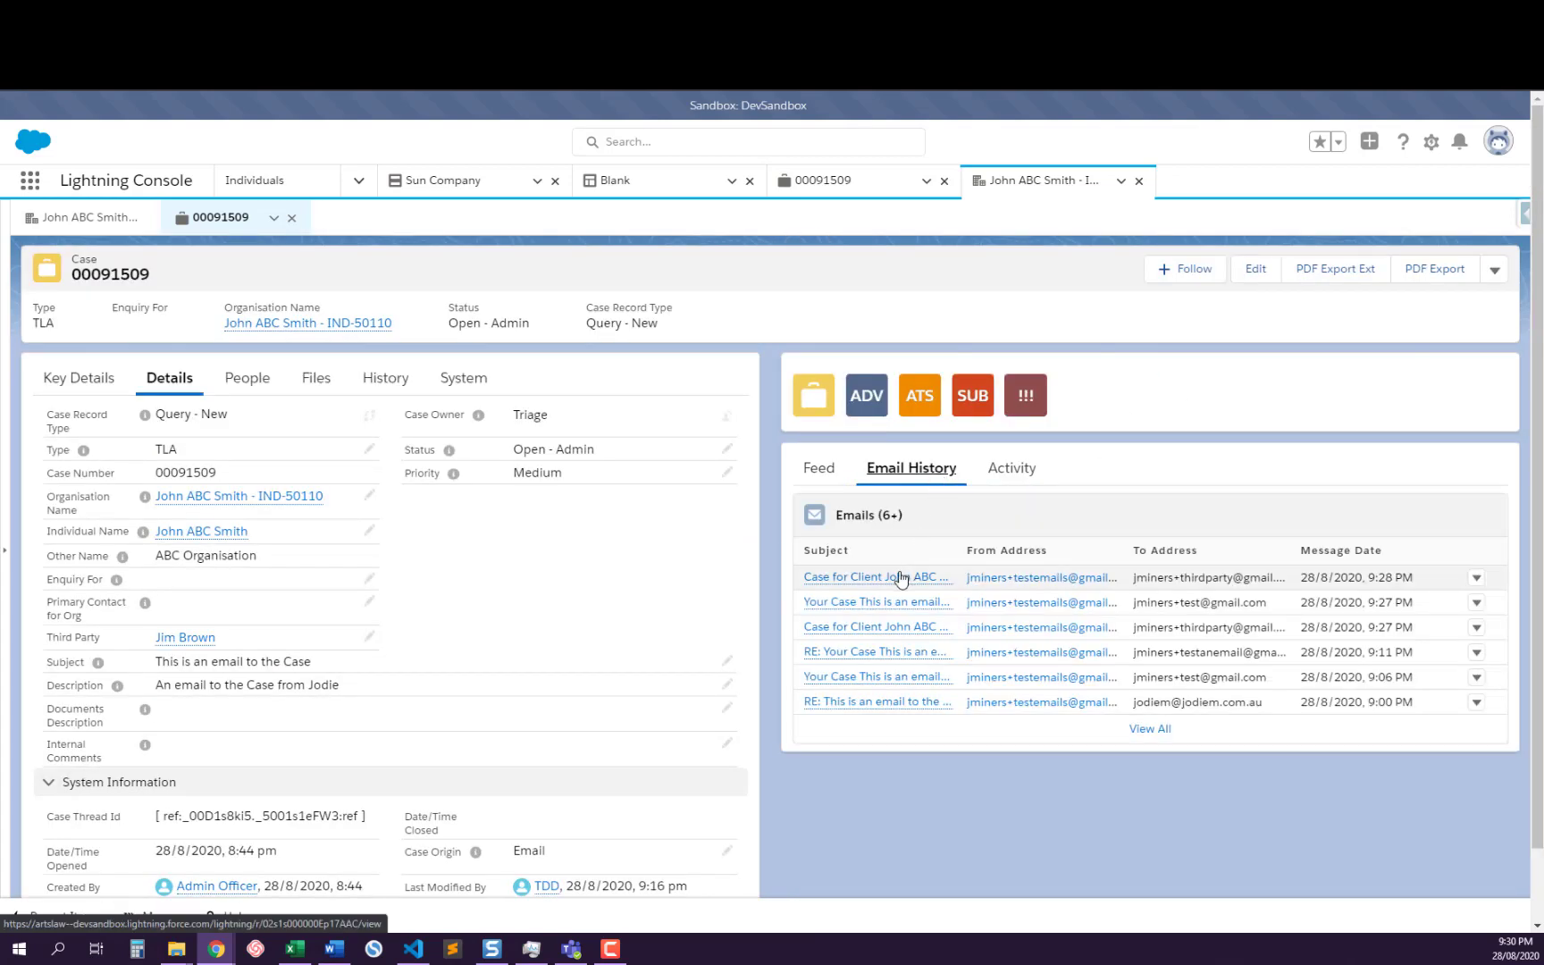
left_click(895, 578)
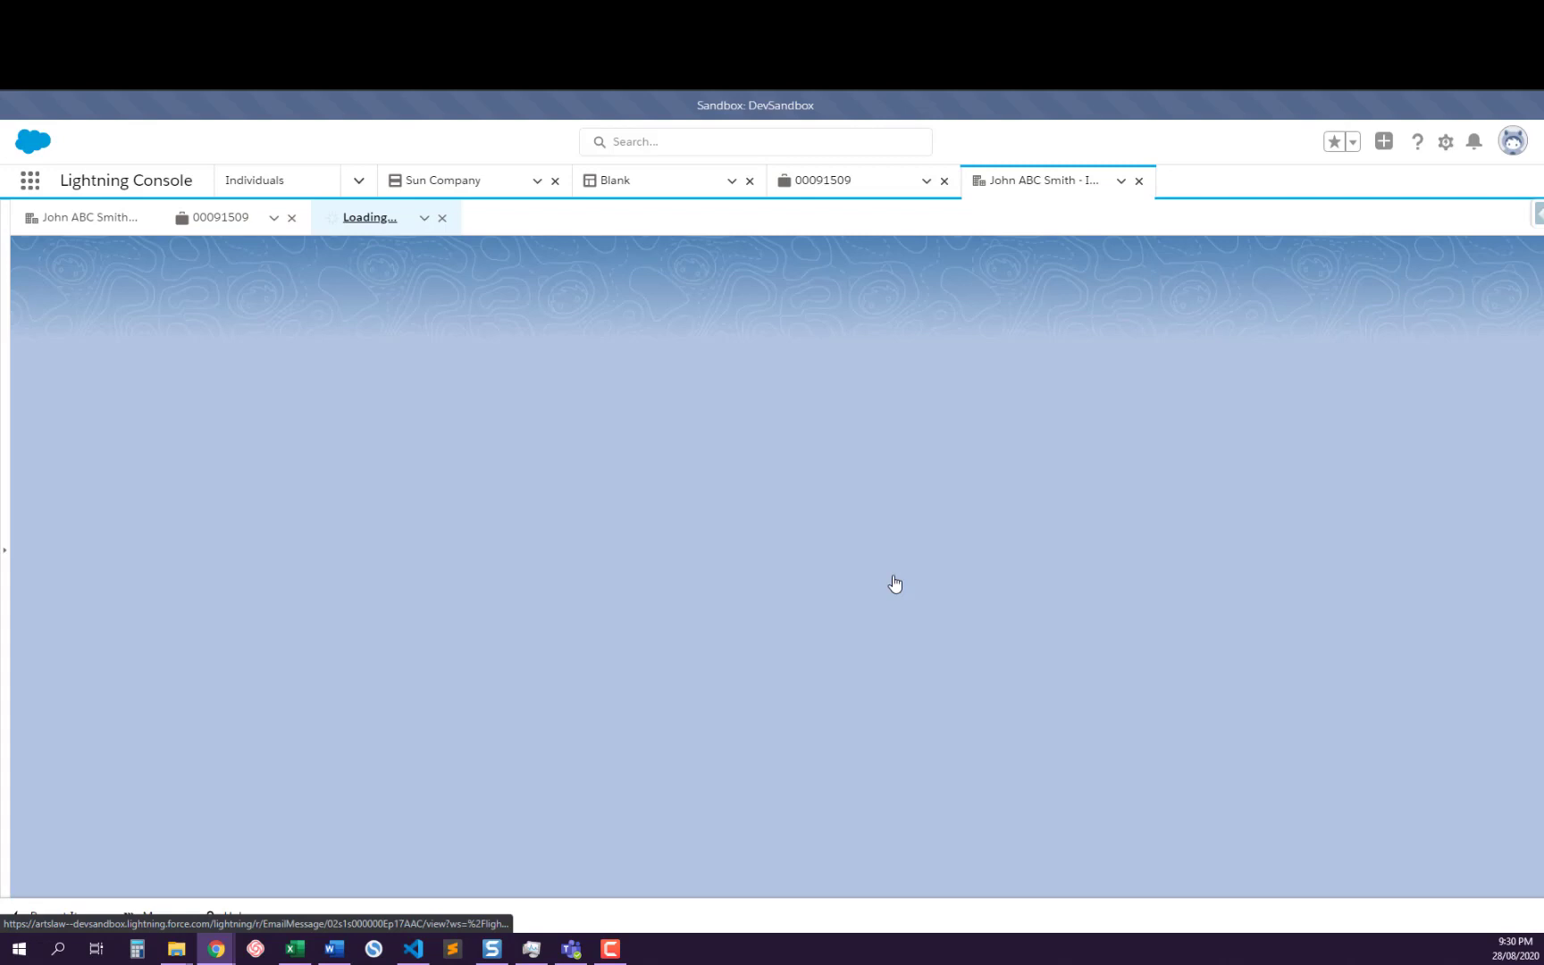
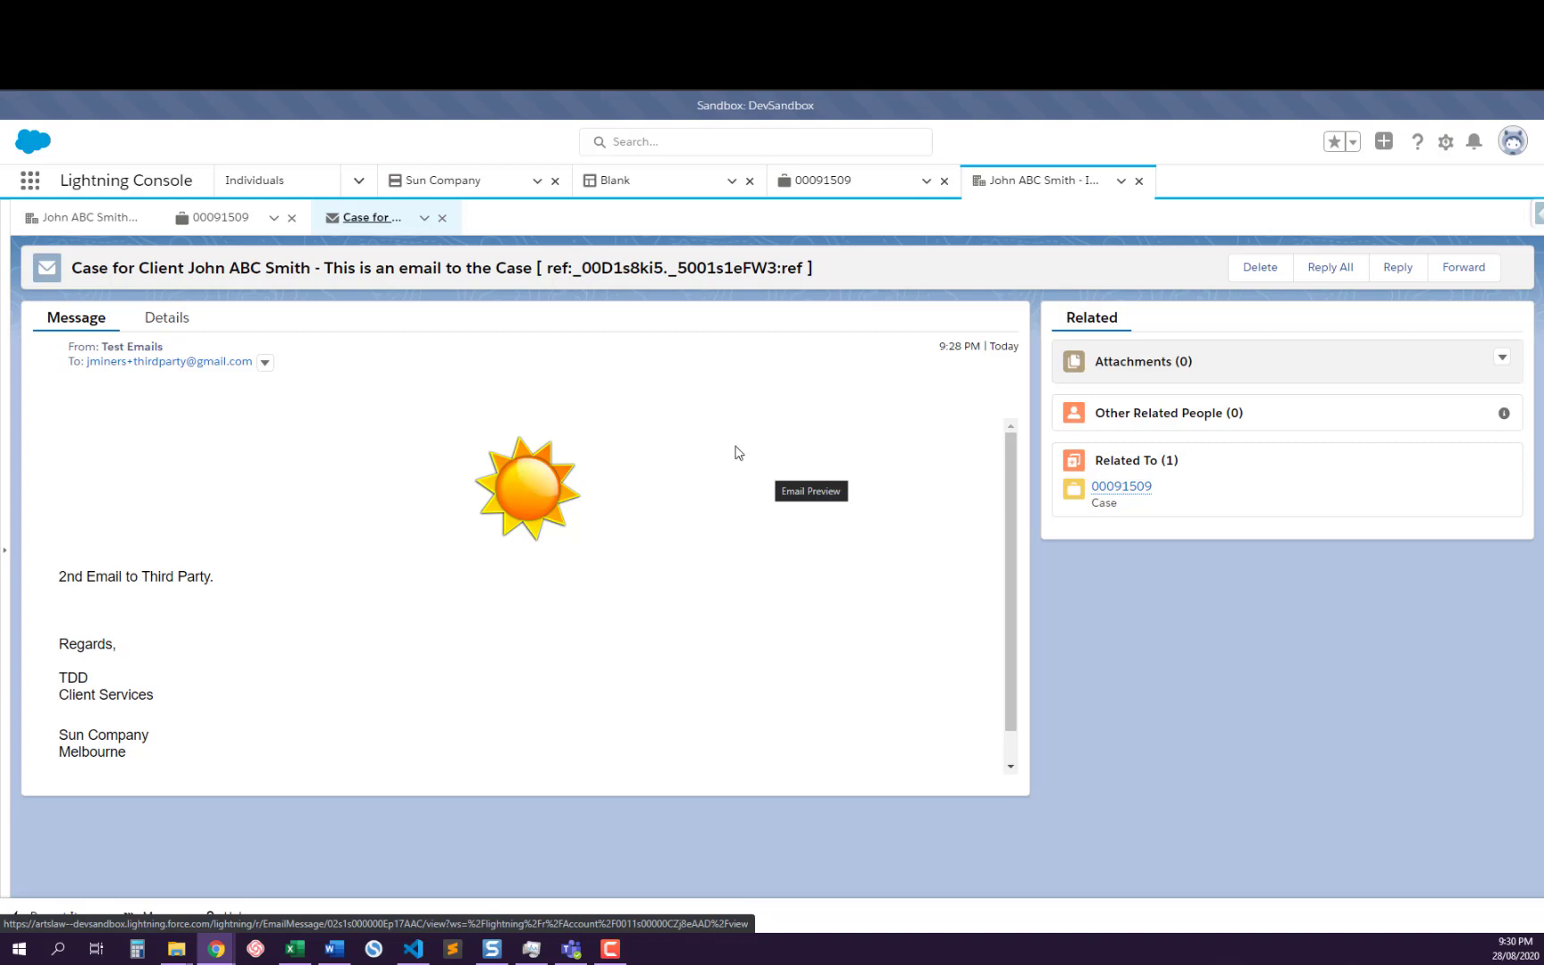
Start a reply to all from the third party email record, examine its default recipient, subject and body, and discard the draft
left_click(1331, 273)
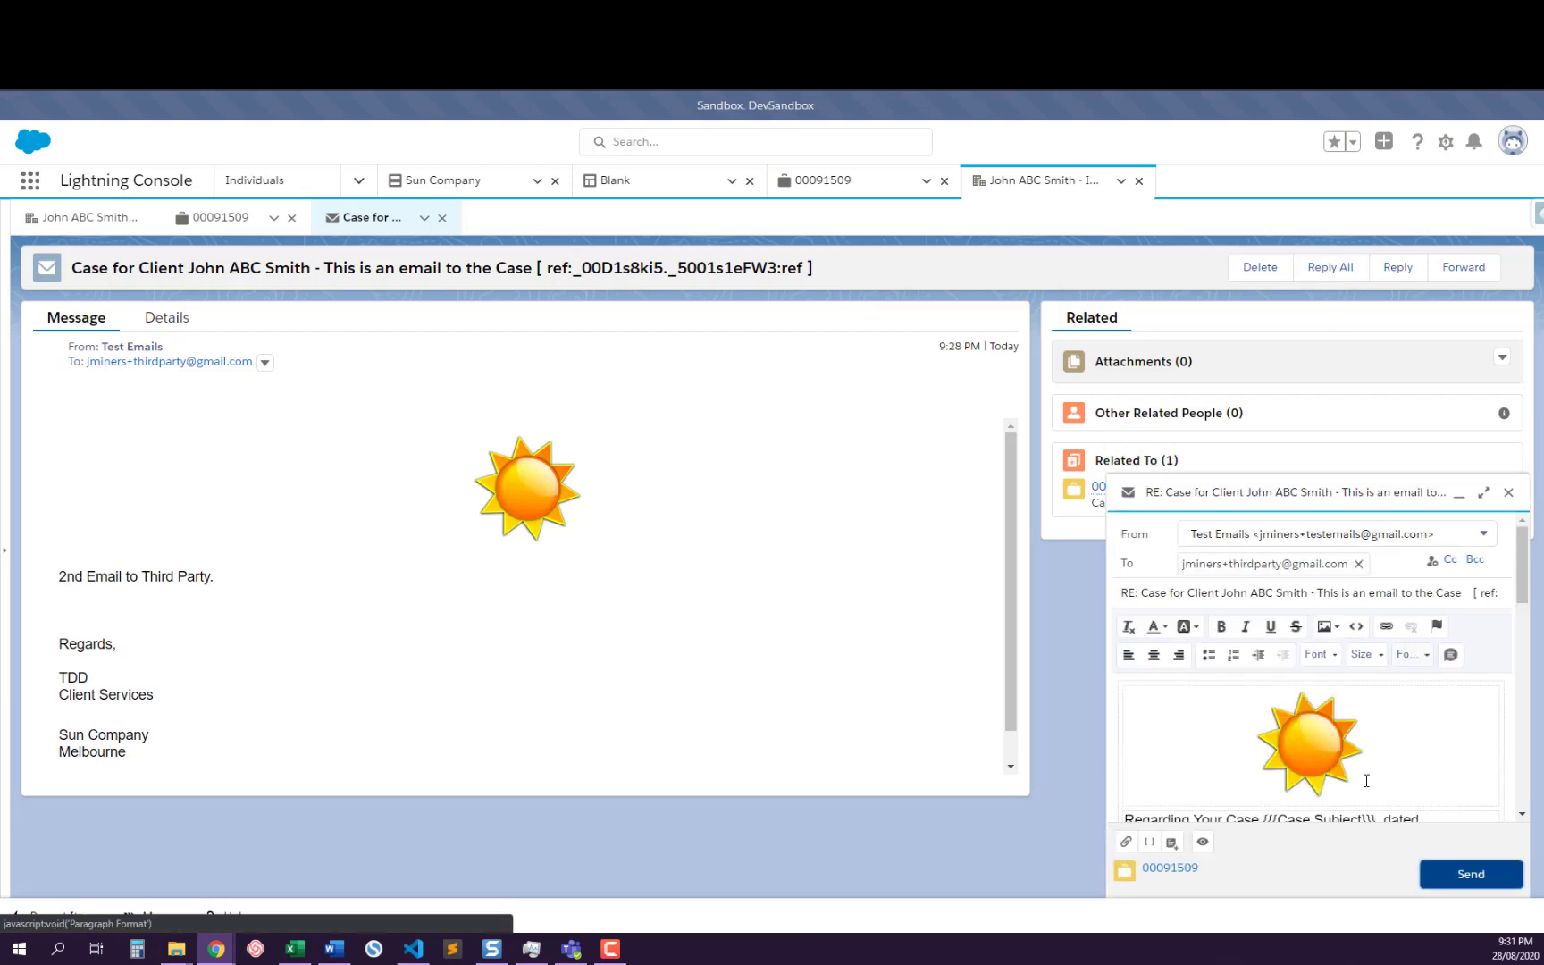
scroll(1356, 725, "down", 8)
scroll(1357, 724, "down", 1)
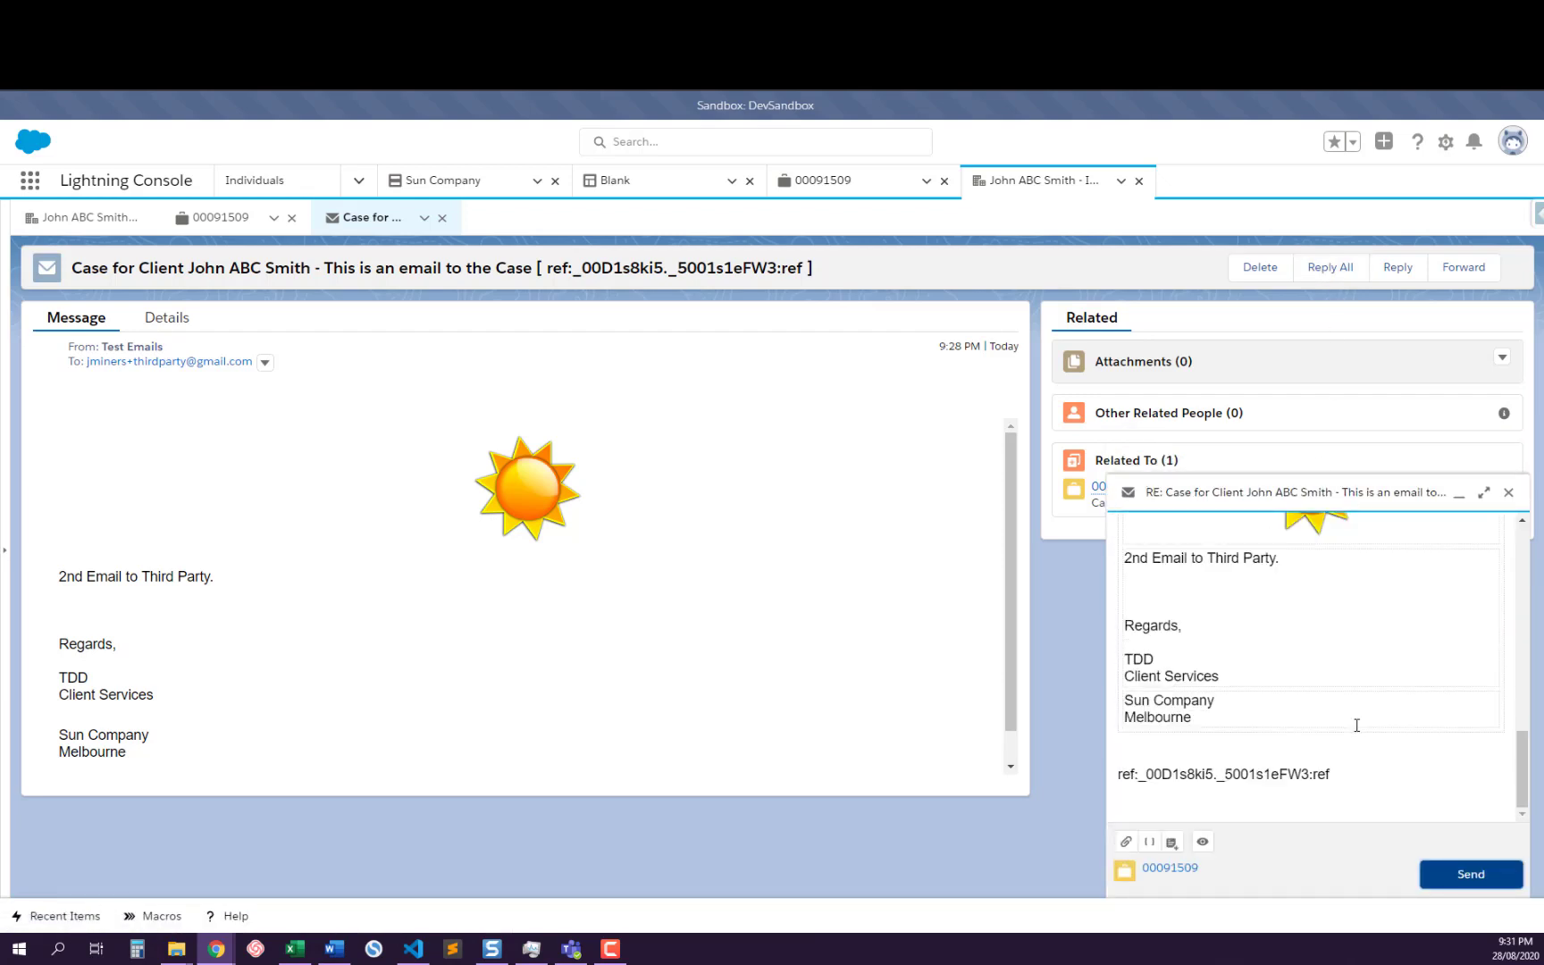
left_click(1508, 492)
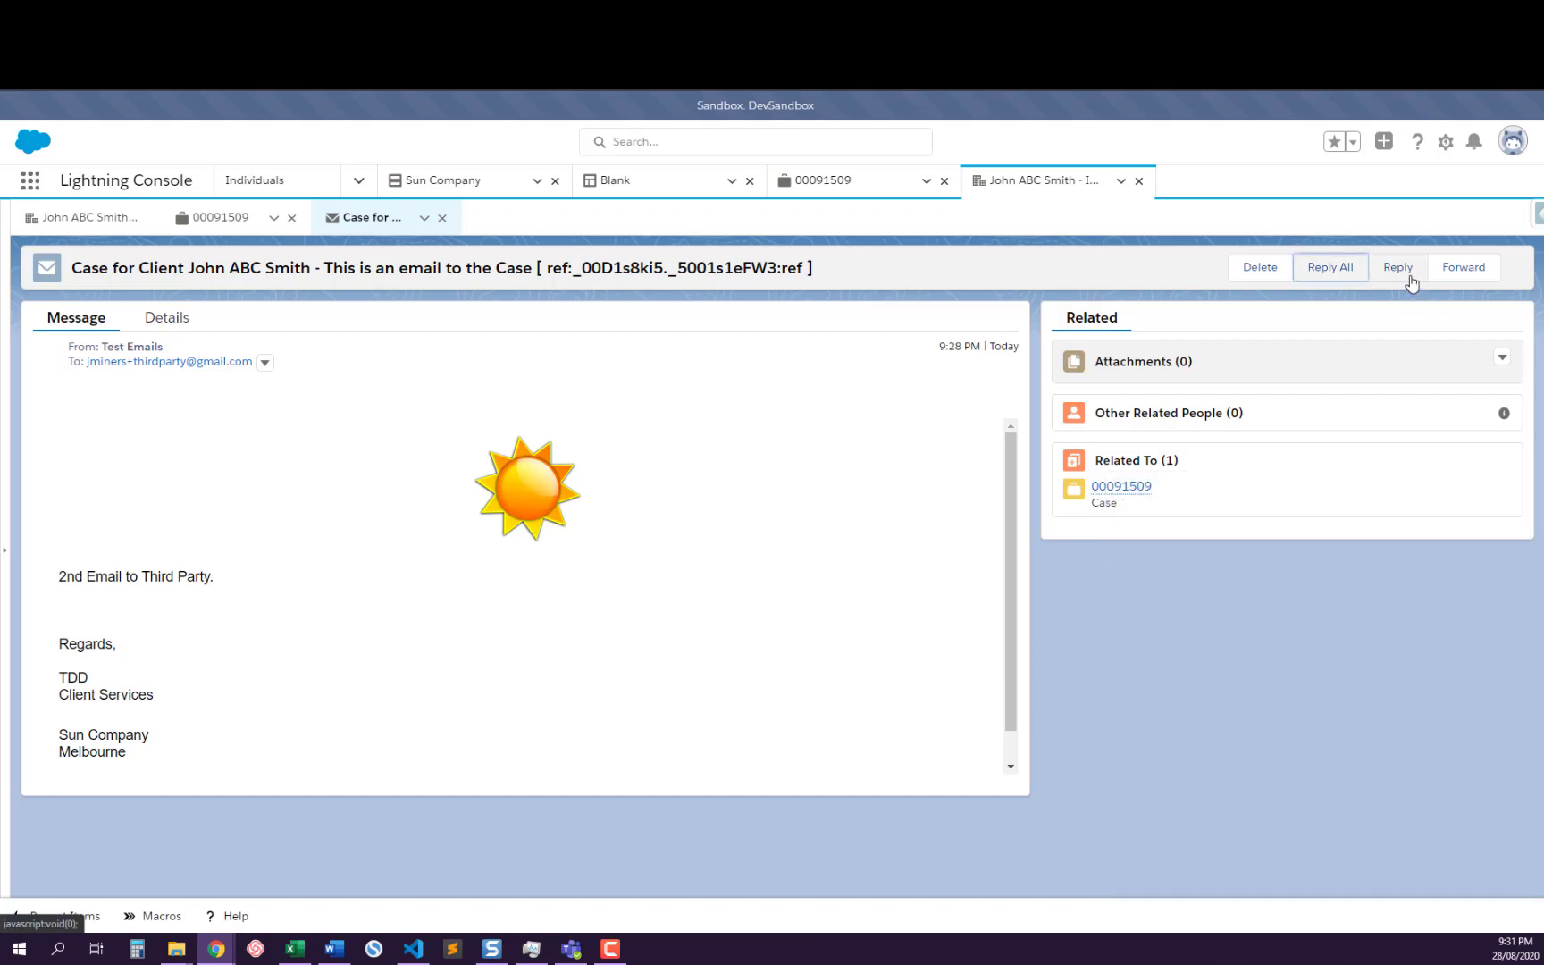
Open reply, reply-all and forward drafts from the third party email record for side-by-side comparison
left_click(1401, 284)
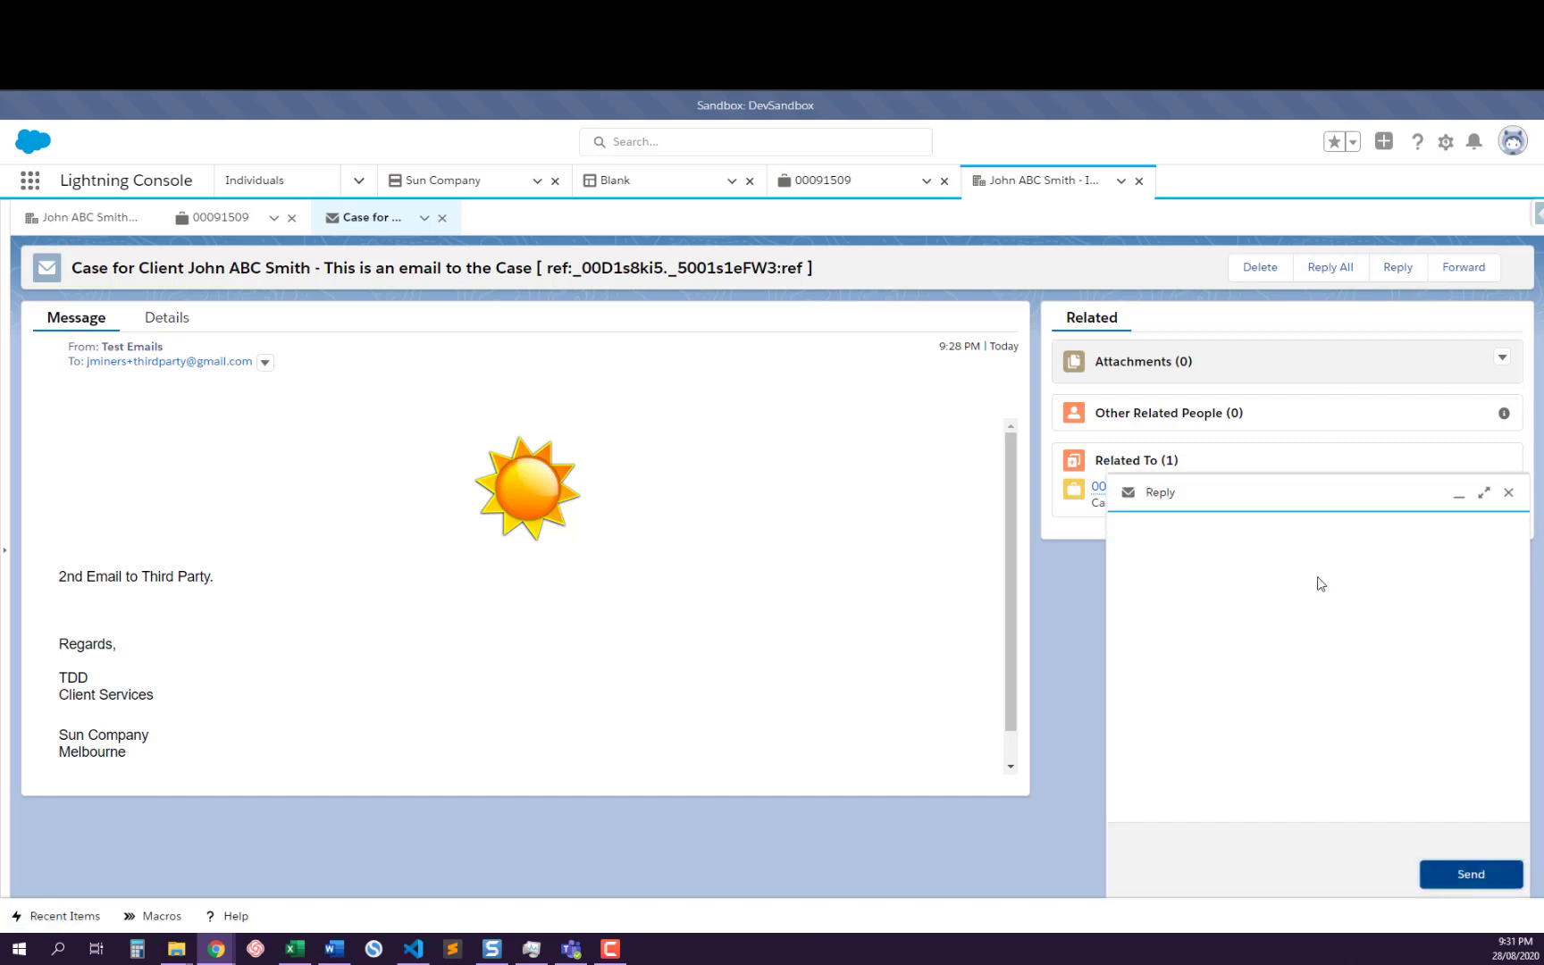
left_click(1328, 271)
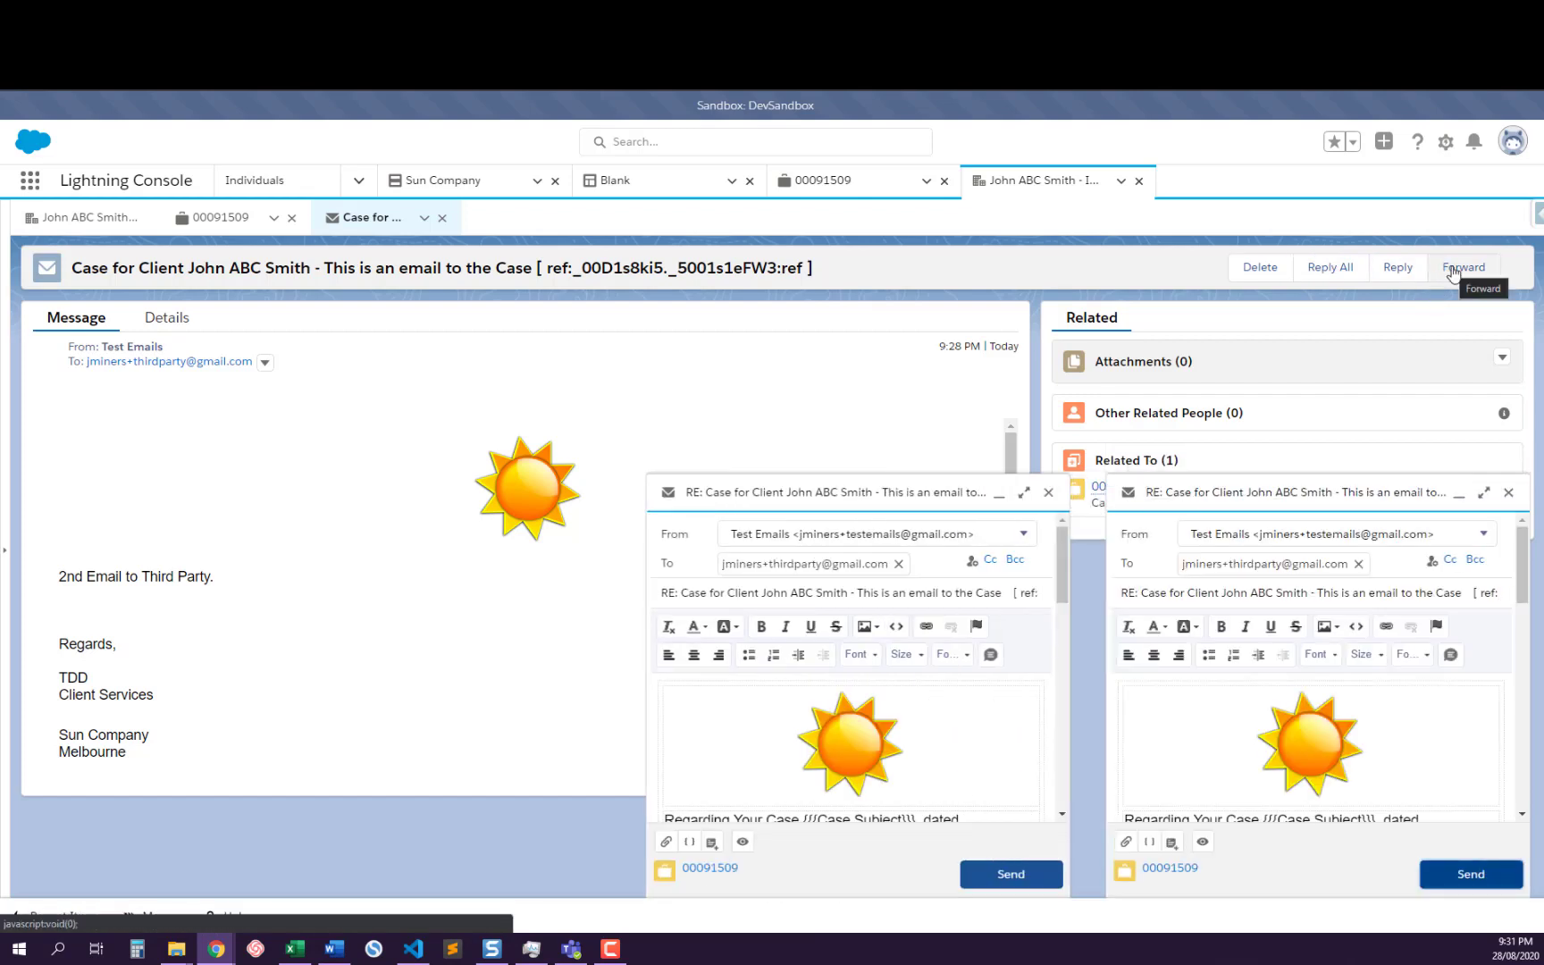
left_click(1454, 270)
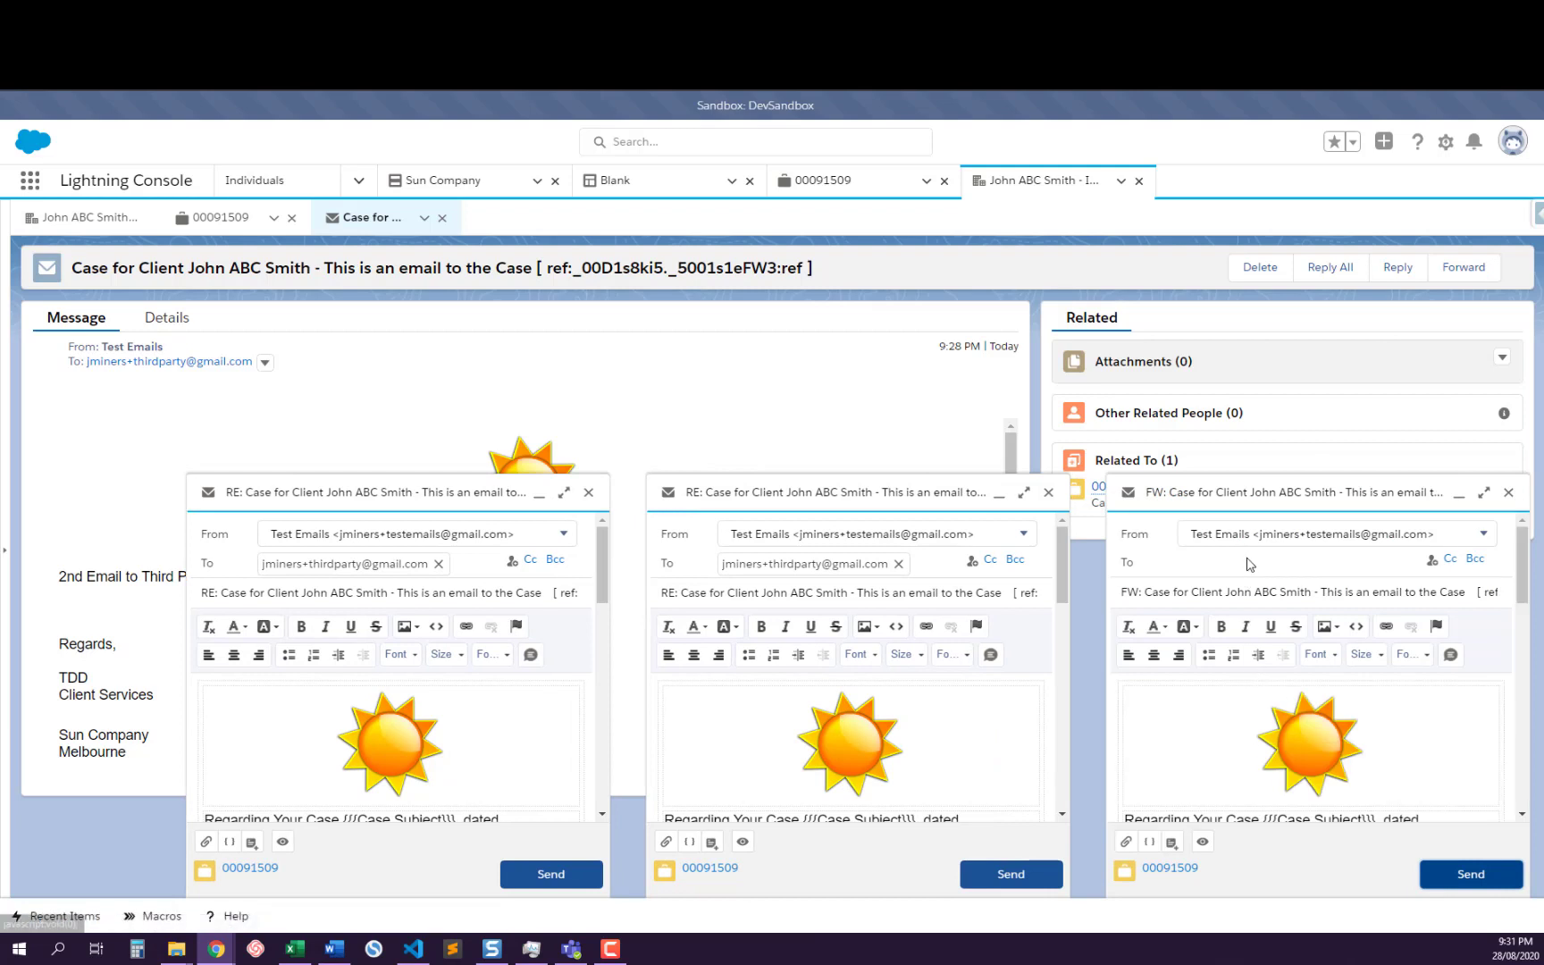
Examine the forward draft's recipient field, subject, template merge fields, forwarded message block, signature and thread reference against the reply drafts
left_click(1217, 570)
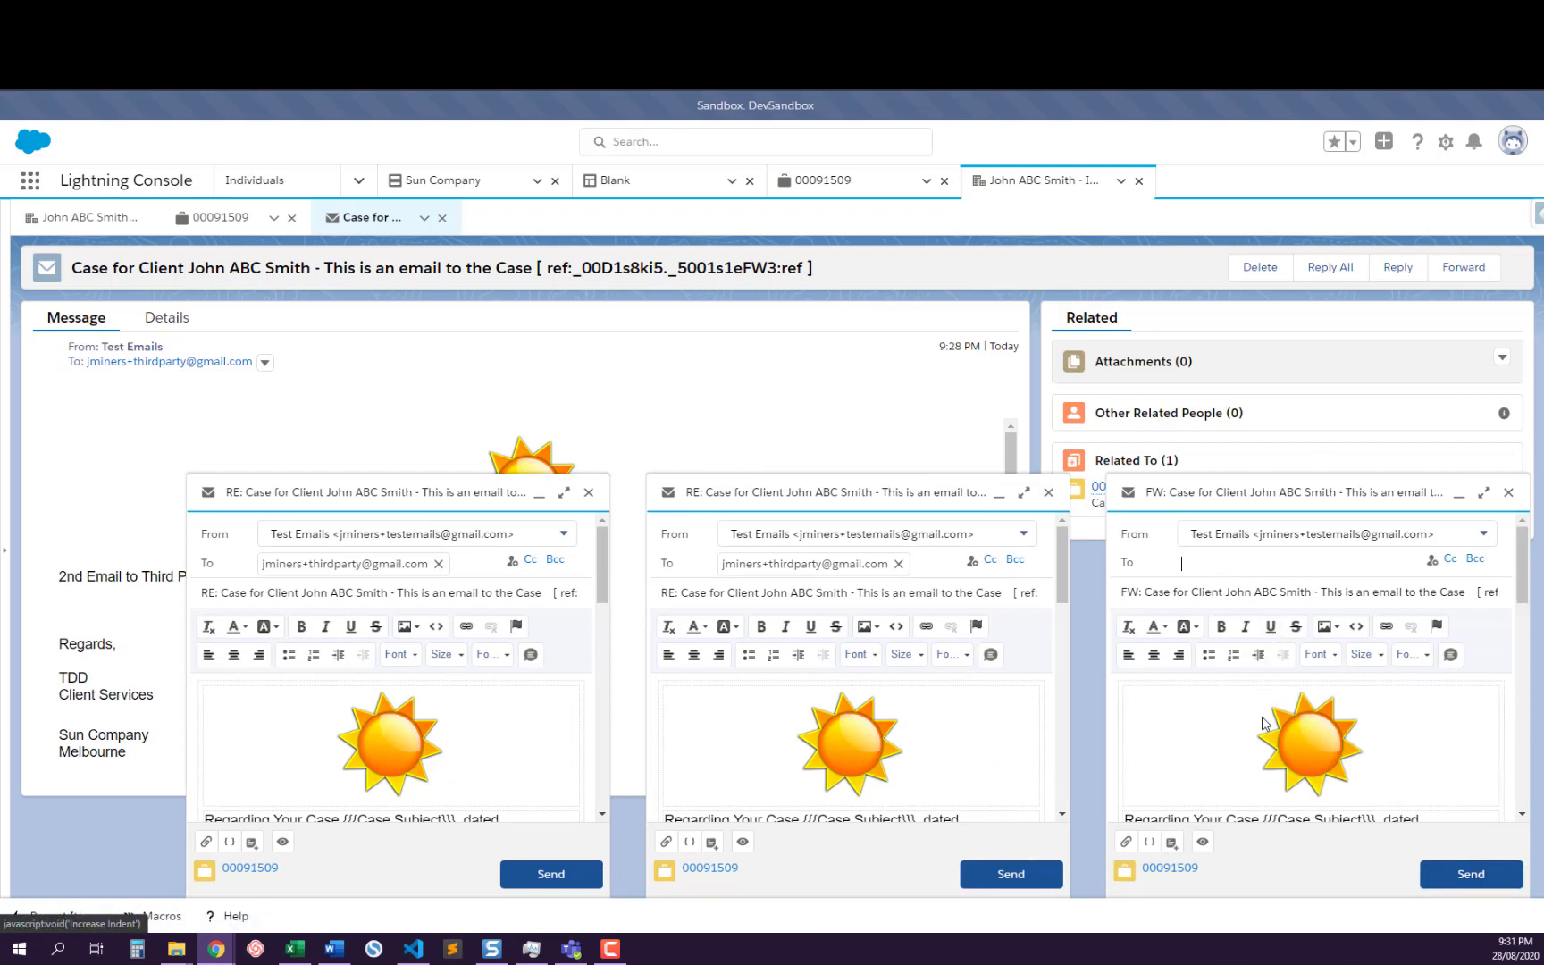
scroll(1263, 722, "down", 2)
scroll(1263, 722, "down", 5)
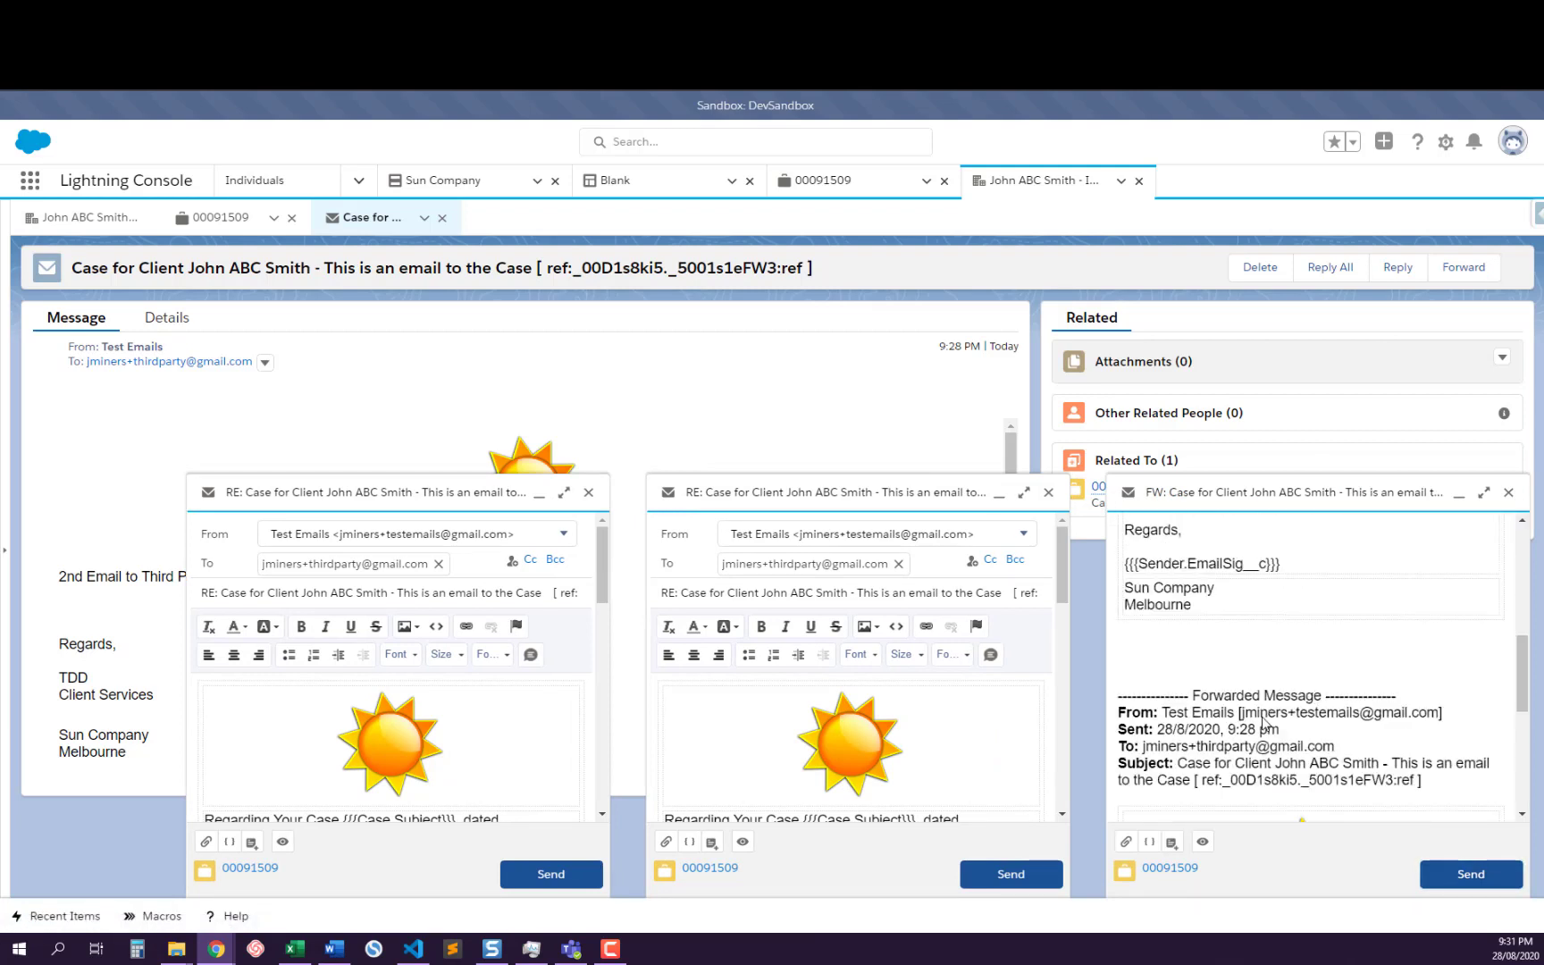
scroll(1263, 722, "down", 3)
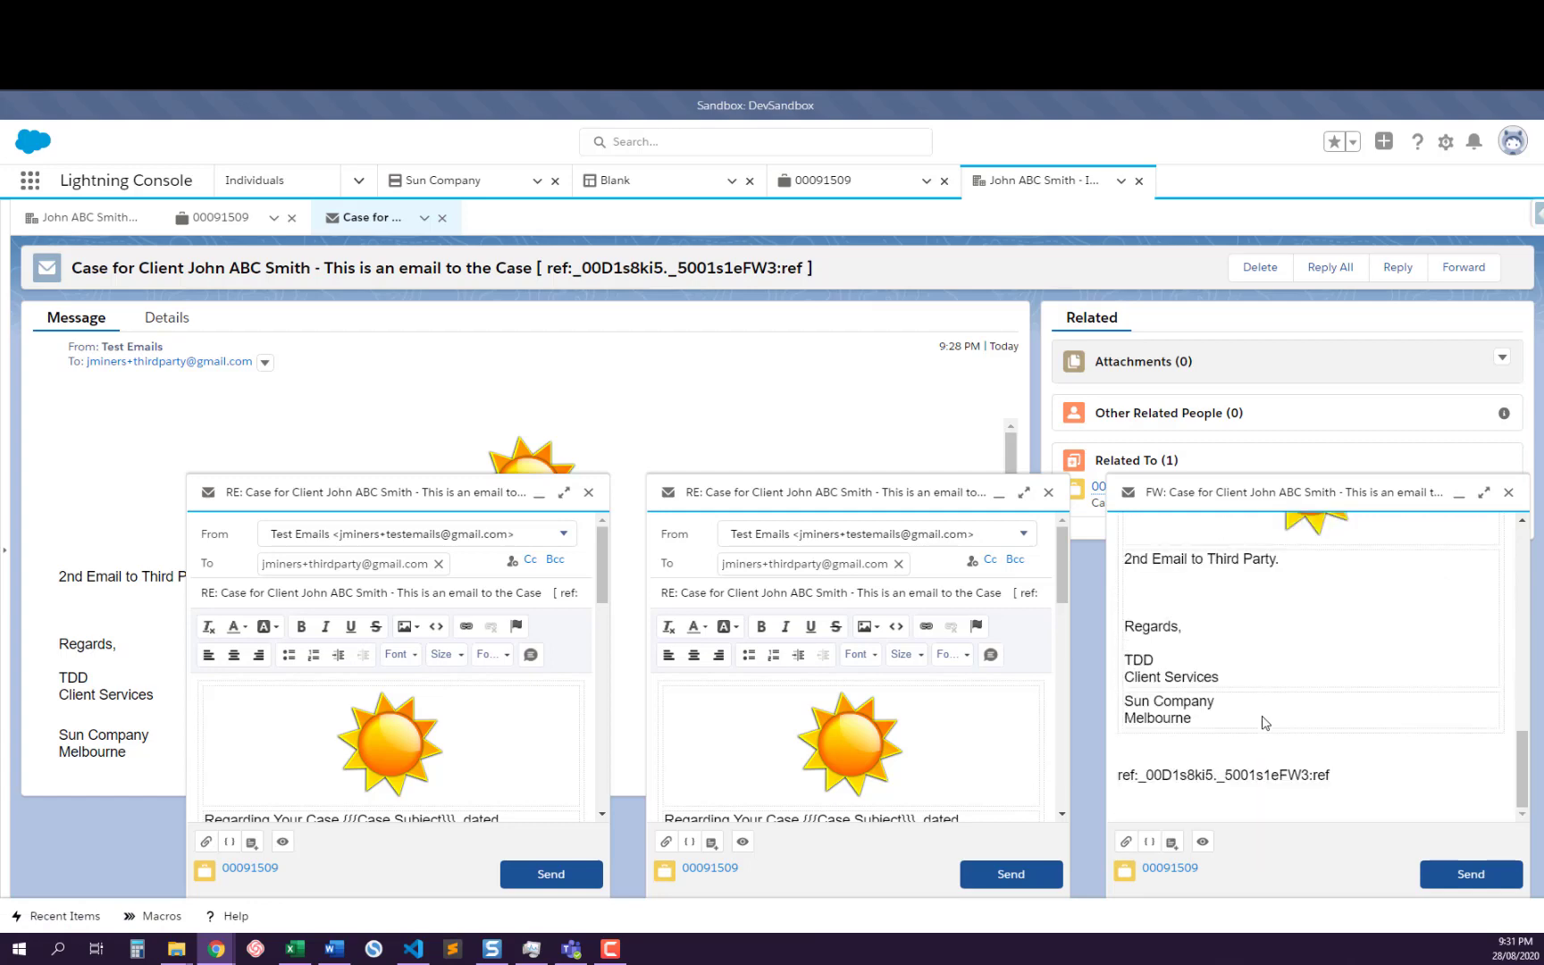
scroll(1249, 534, "up", 8)
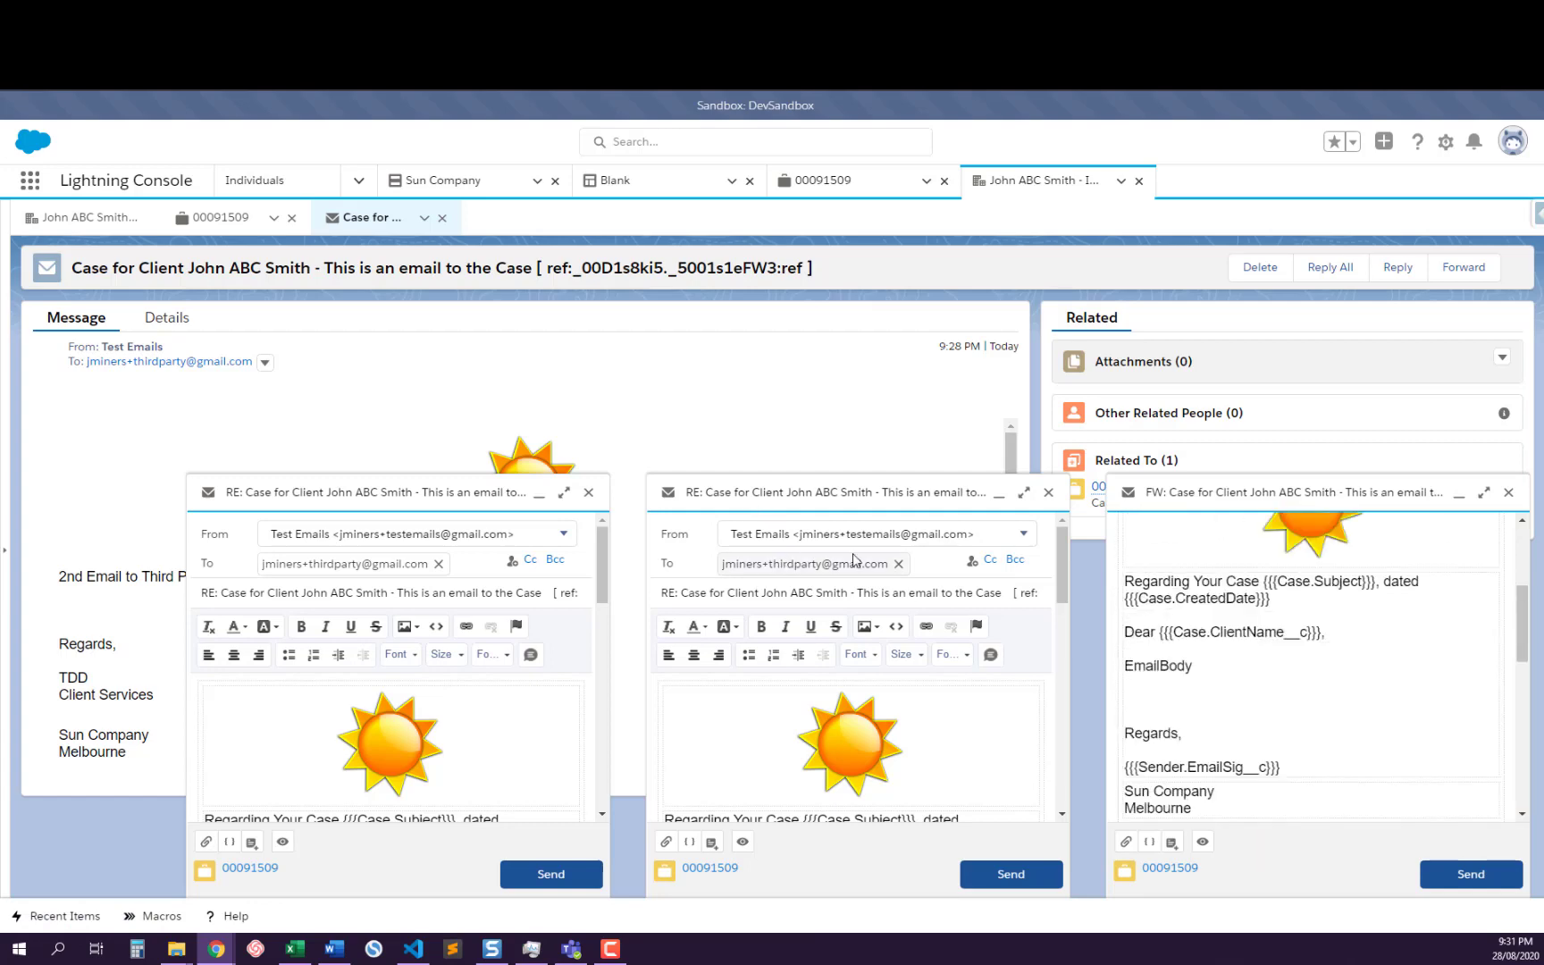
scroll(1154, 618, "up", 5)
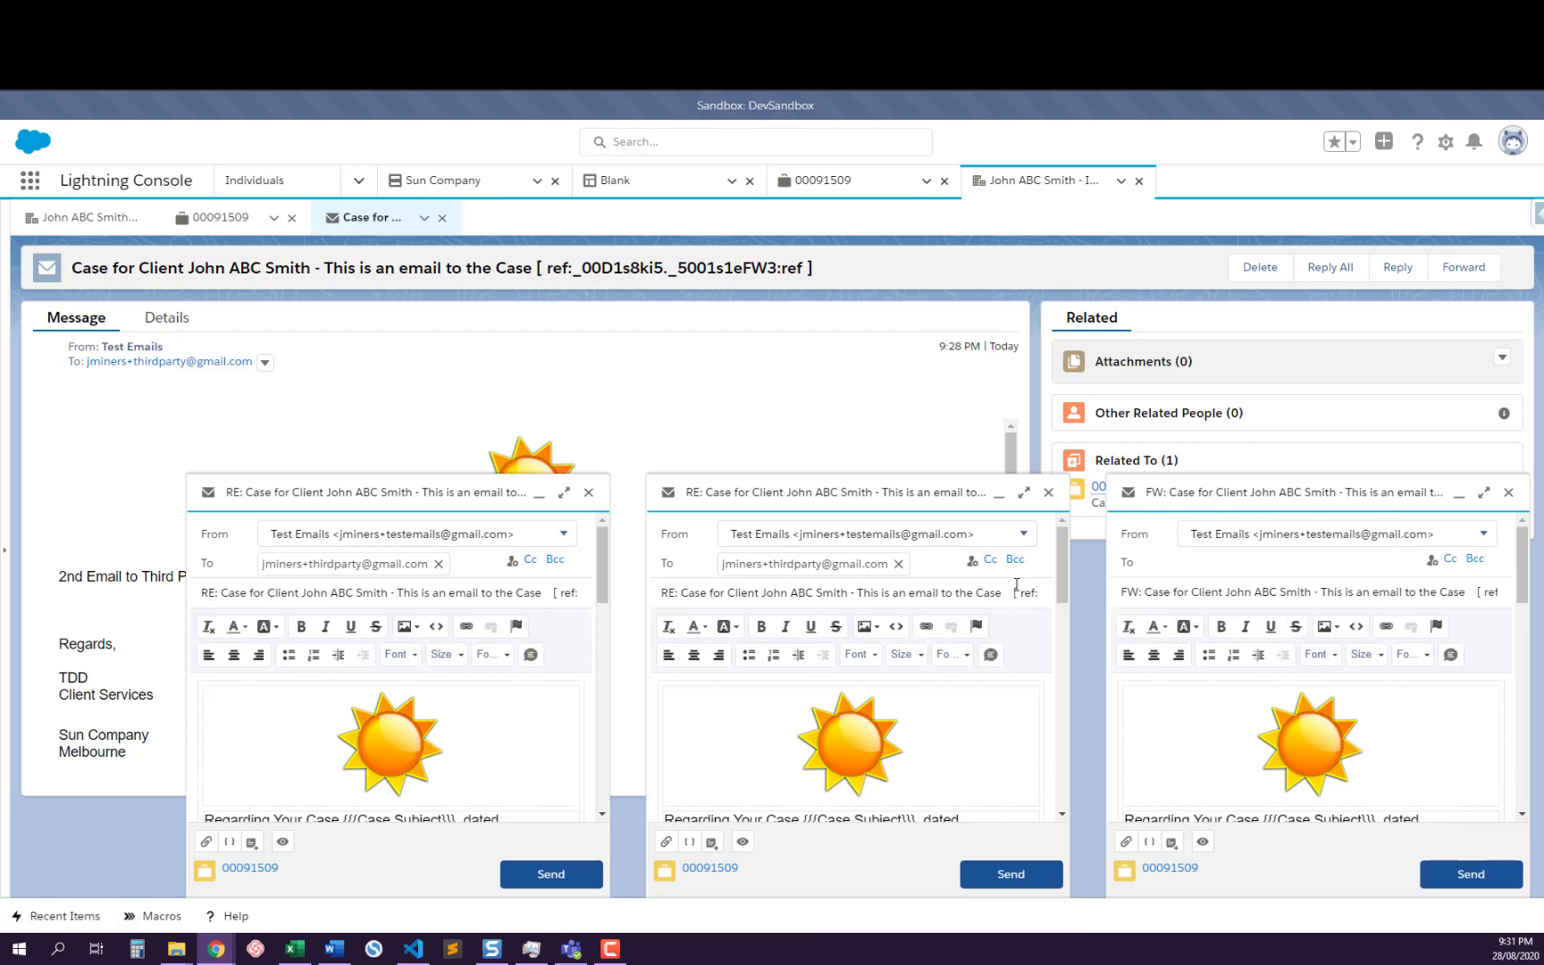
scroll(1396, 714, "down", 10)
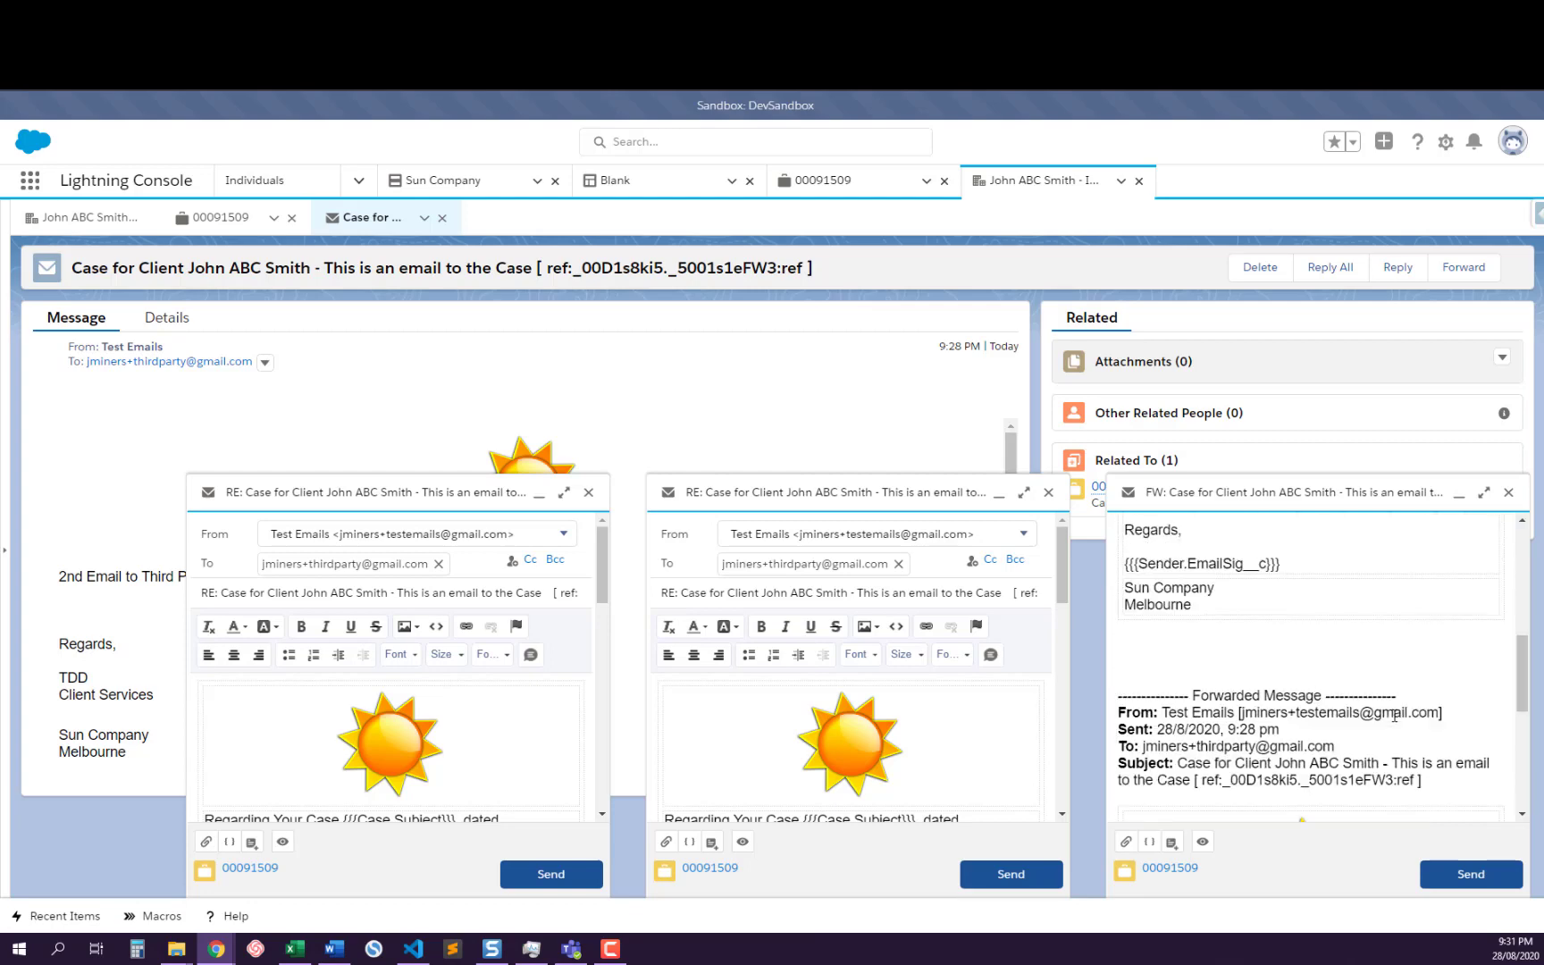
scroll(1395, 716, "down", 2)
scroll(1389, 706, "up", 12)
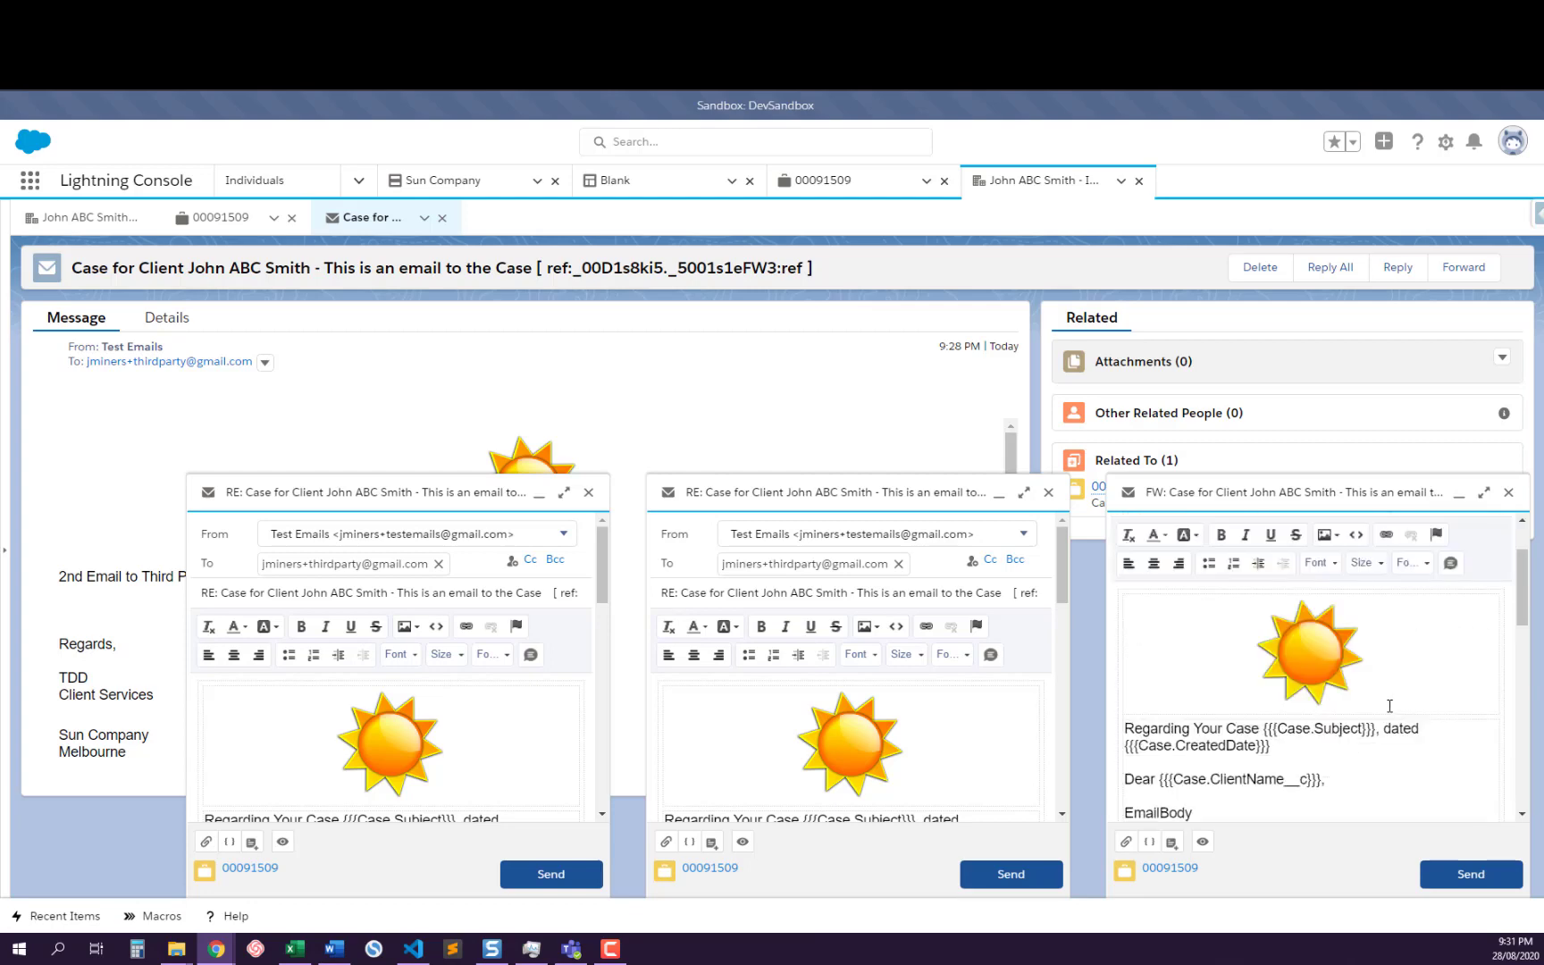
scroll(1390, 706, "down", 10)
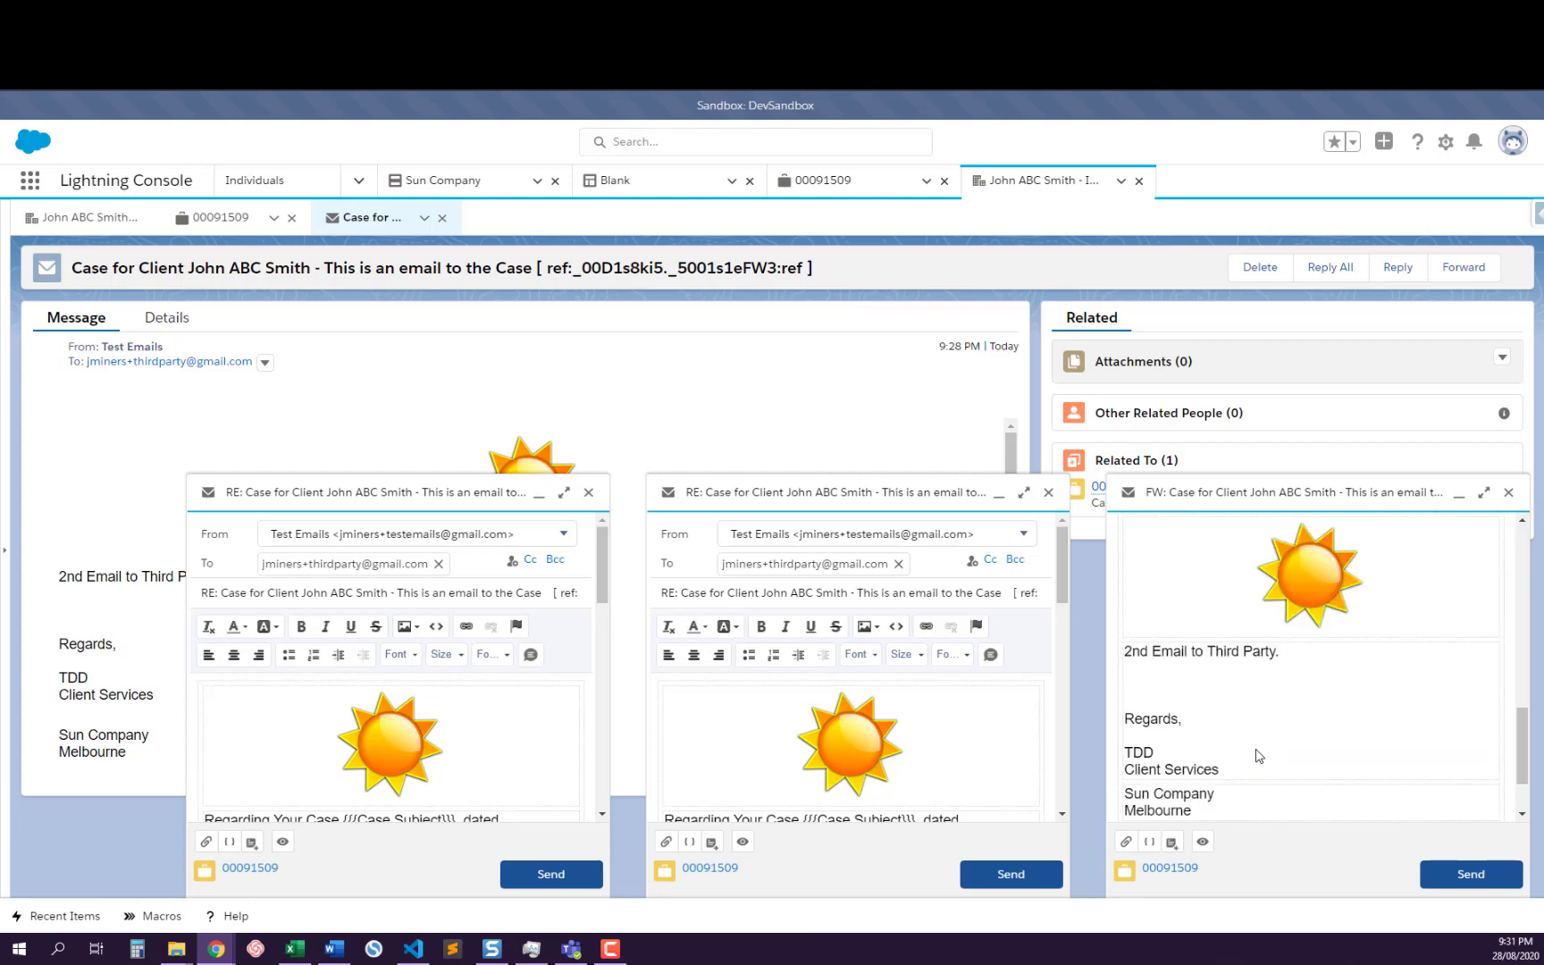
scroll(1258, 756, "down", 2)
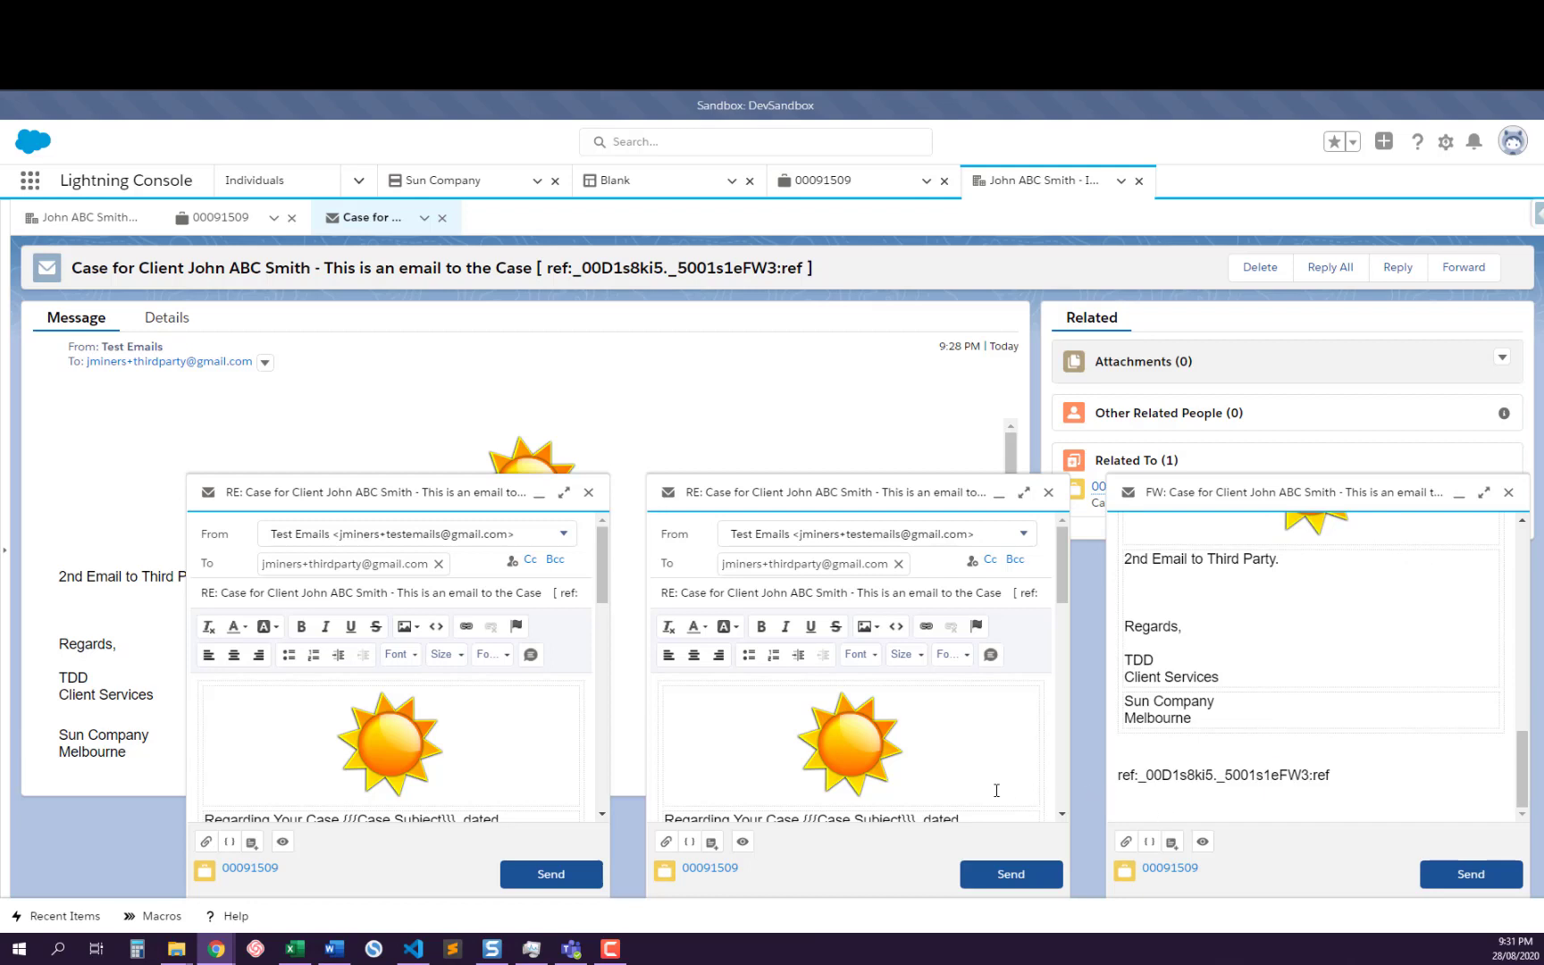
double_click(1164, 803)
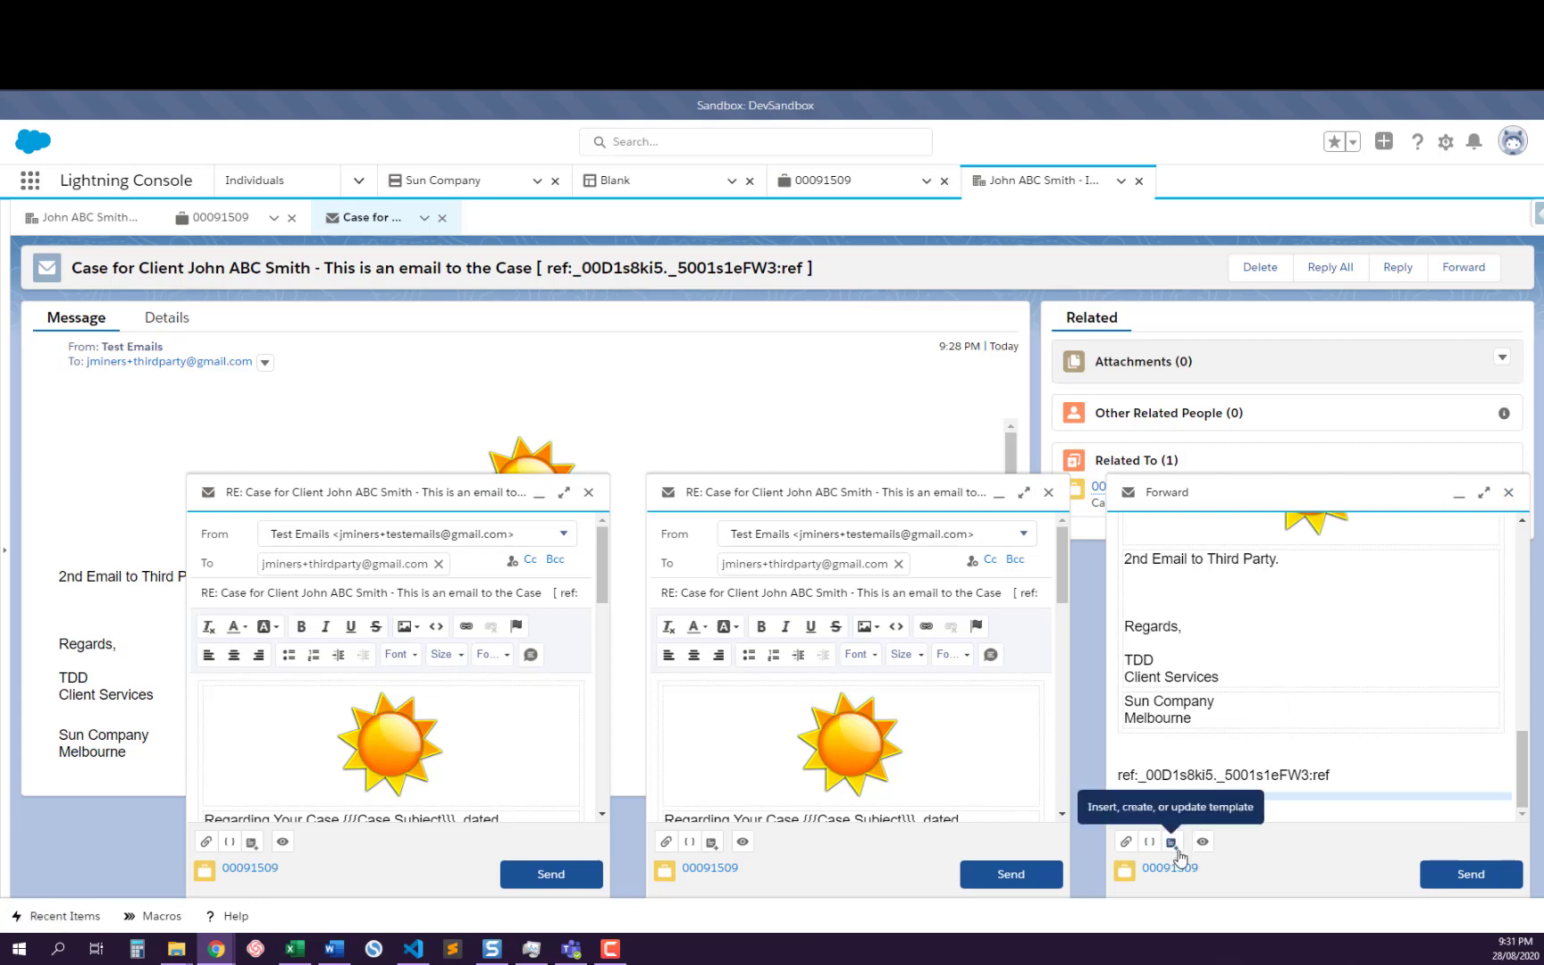
Discard the open email drafts, check the actions available for the record's attachments, and close the email record to return to the case
left_click(1508, 492)
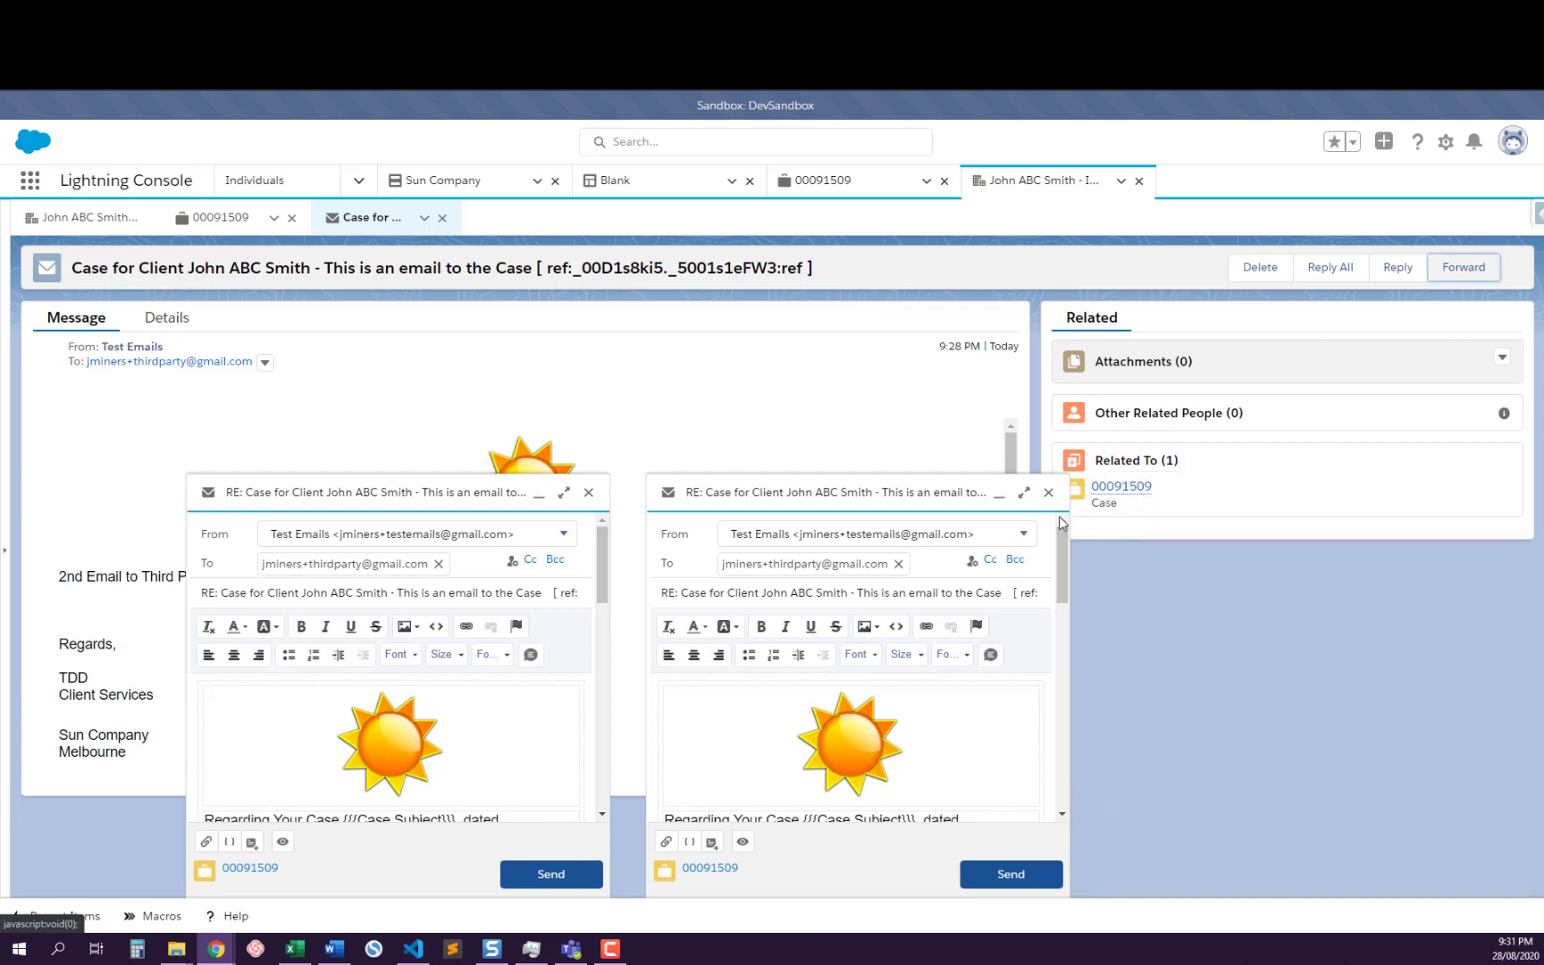
left_click(1048, 492)
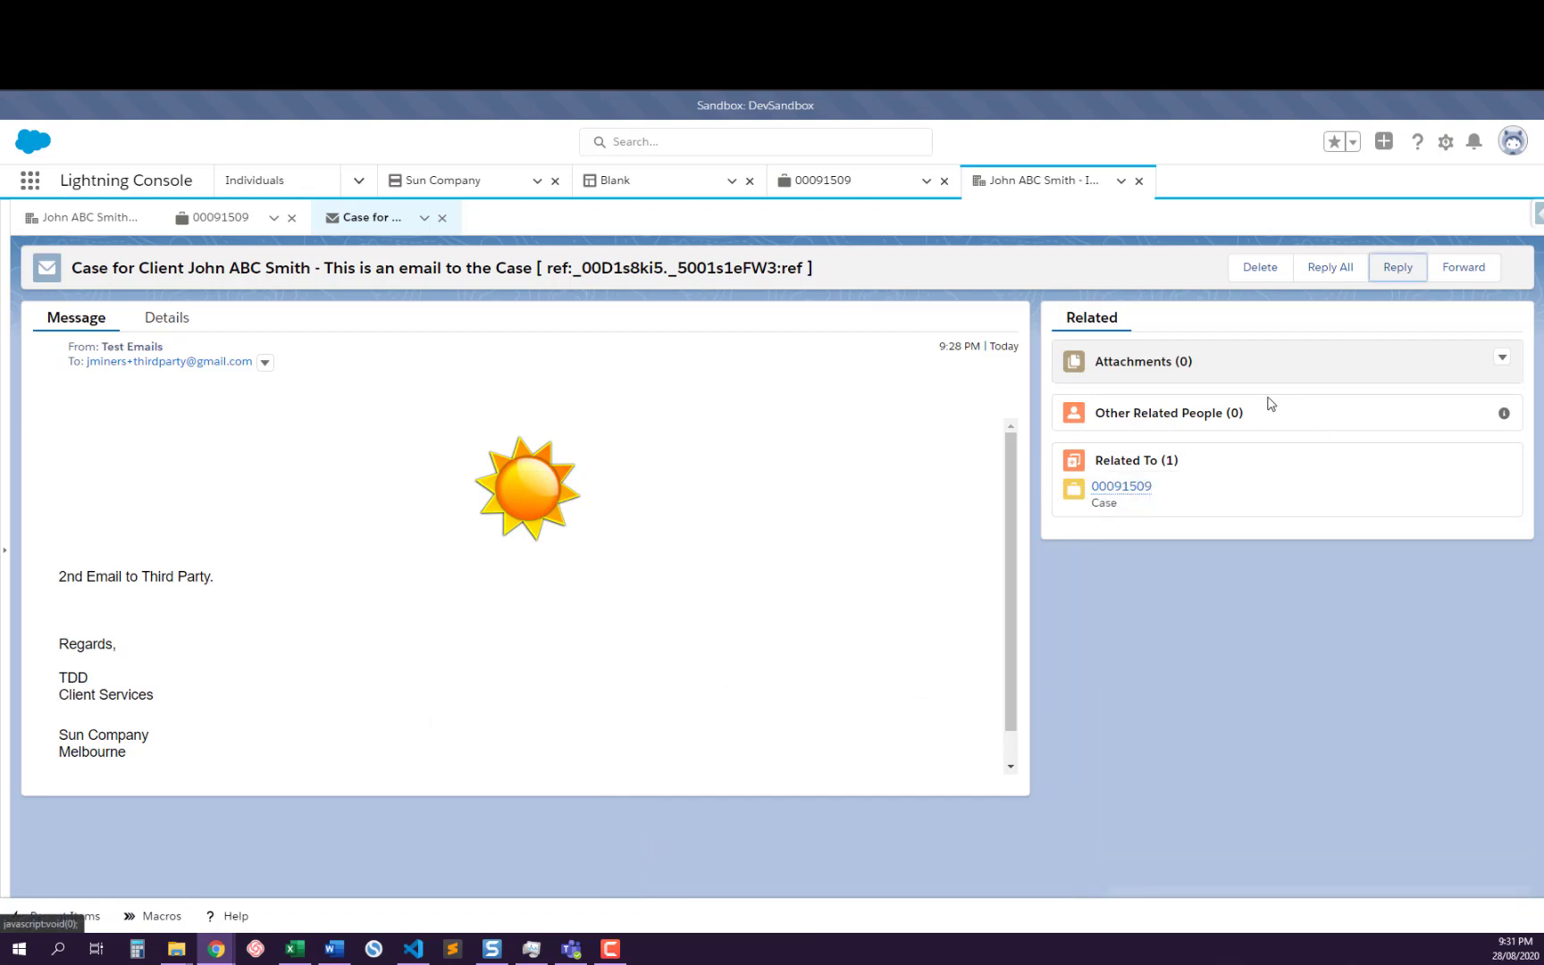
left_click(1502, 357)
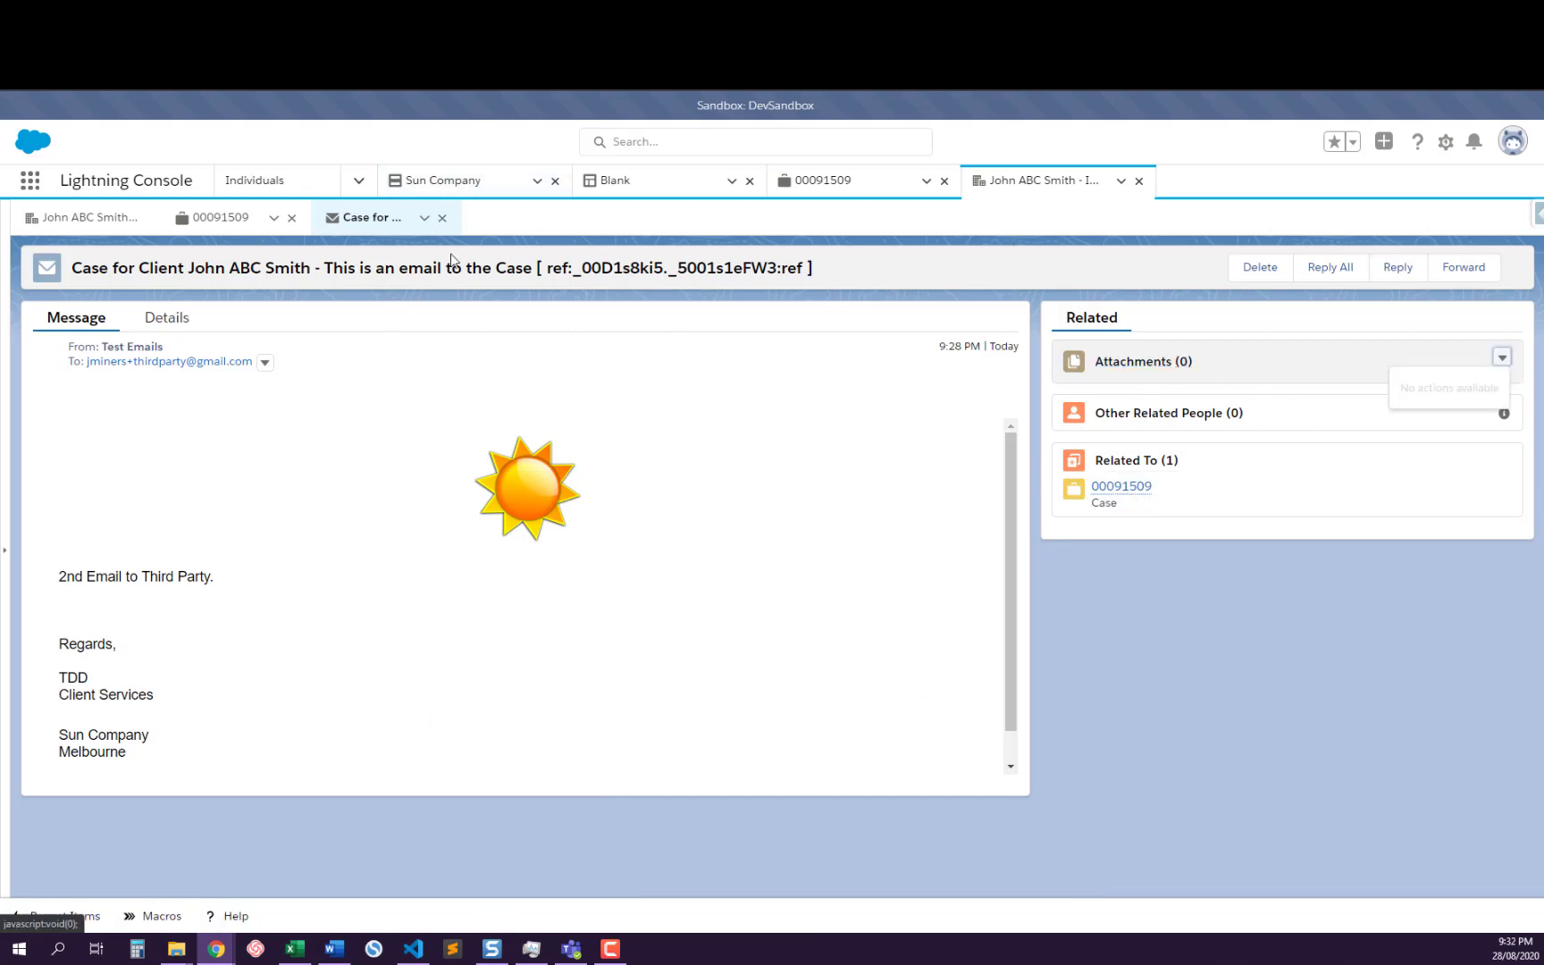
left_click(442, 218)
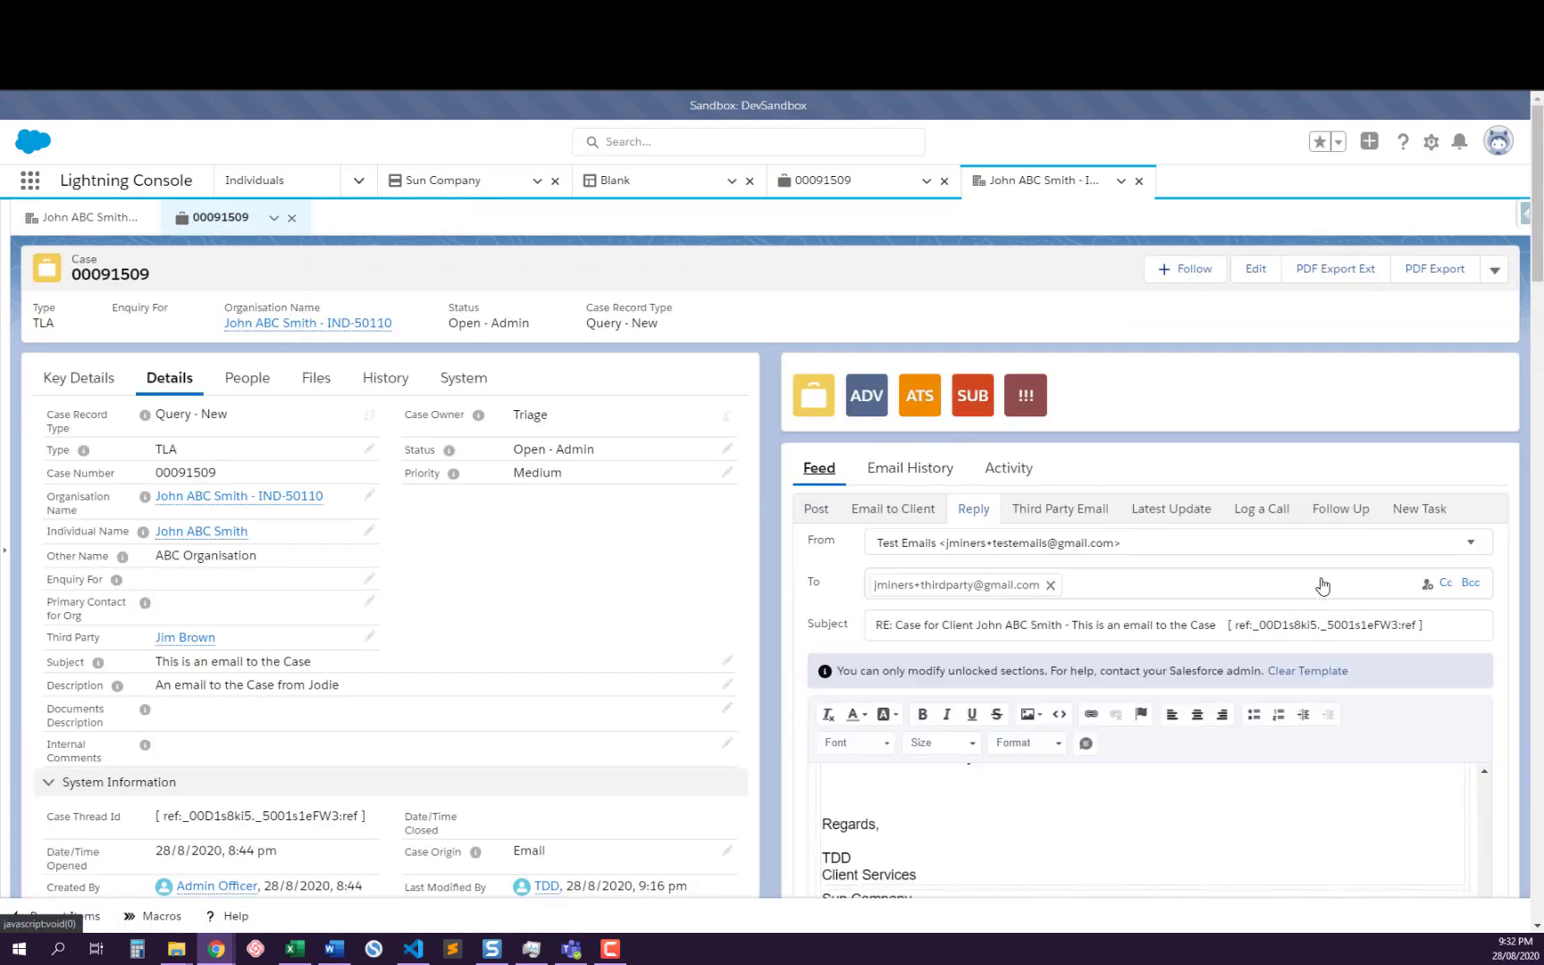
Reply to the newest third party email in the case feed with the Reply action, and examine the draft's recipient, subject and body
scroll(1323, 585, "down", 2)
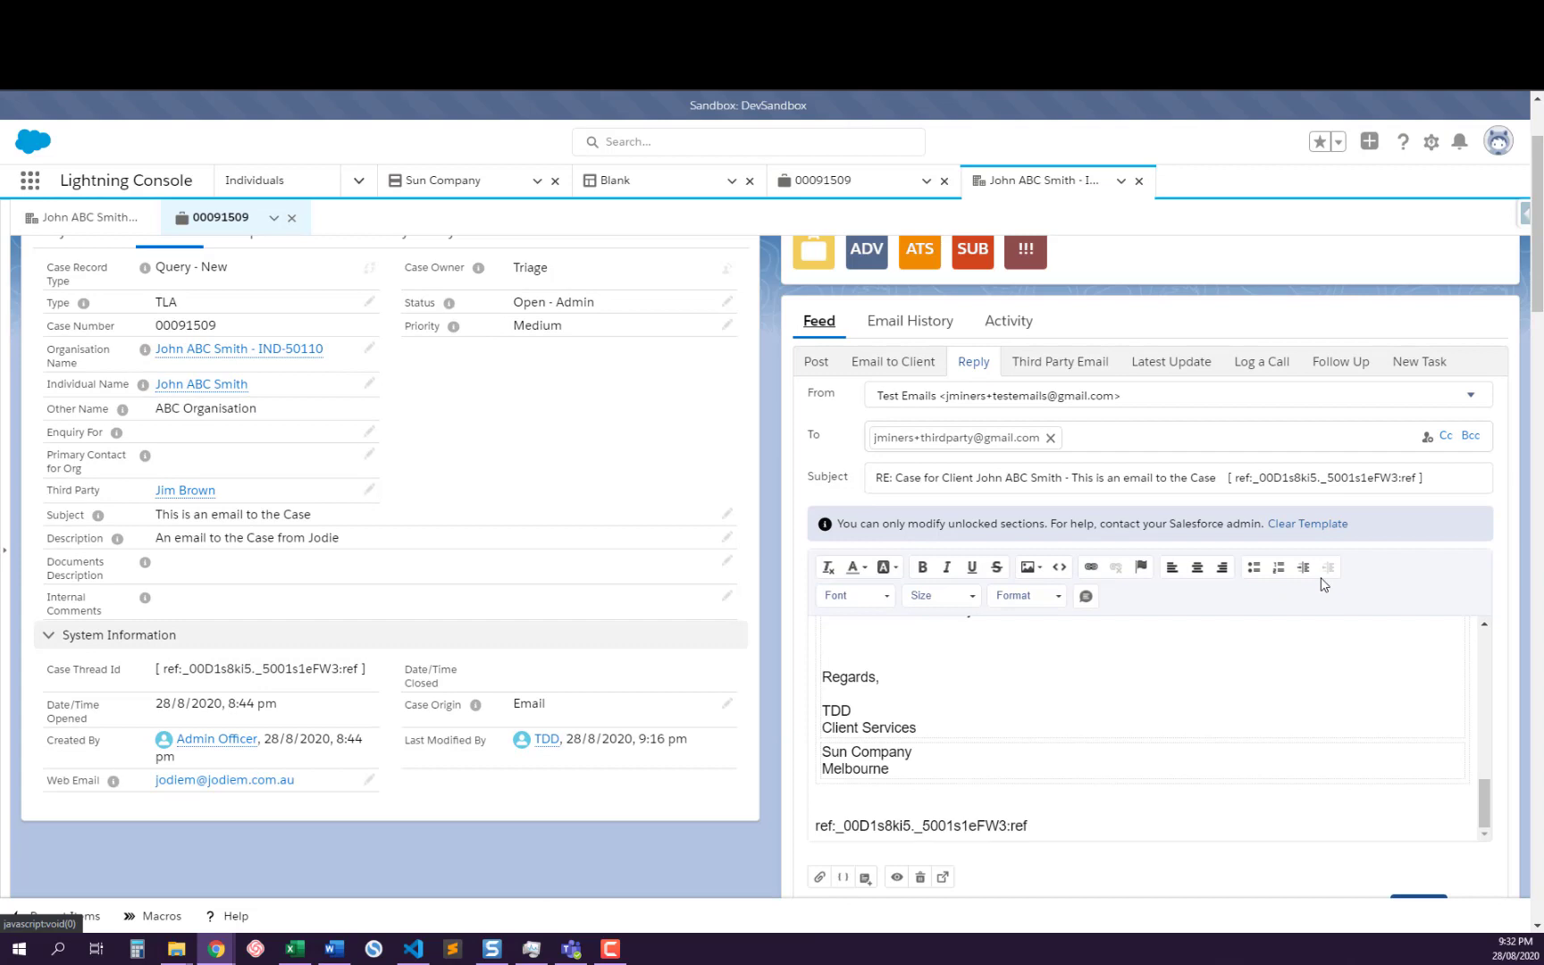
scroll(1323, 585, "down", 6)
scroll(1323, 585, "down", 4)
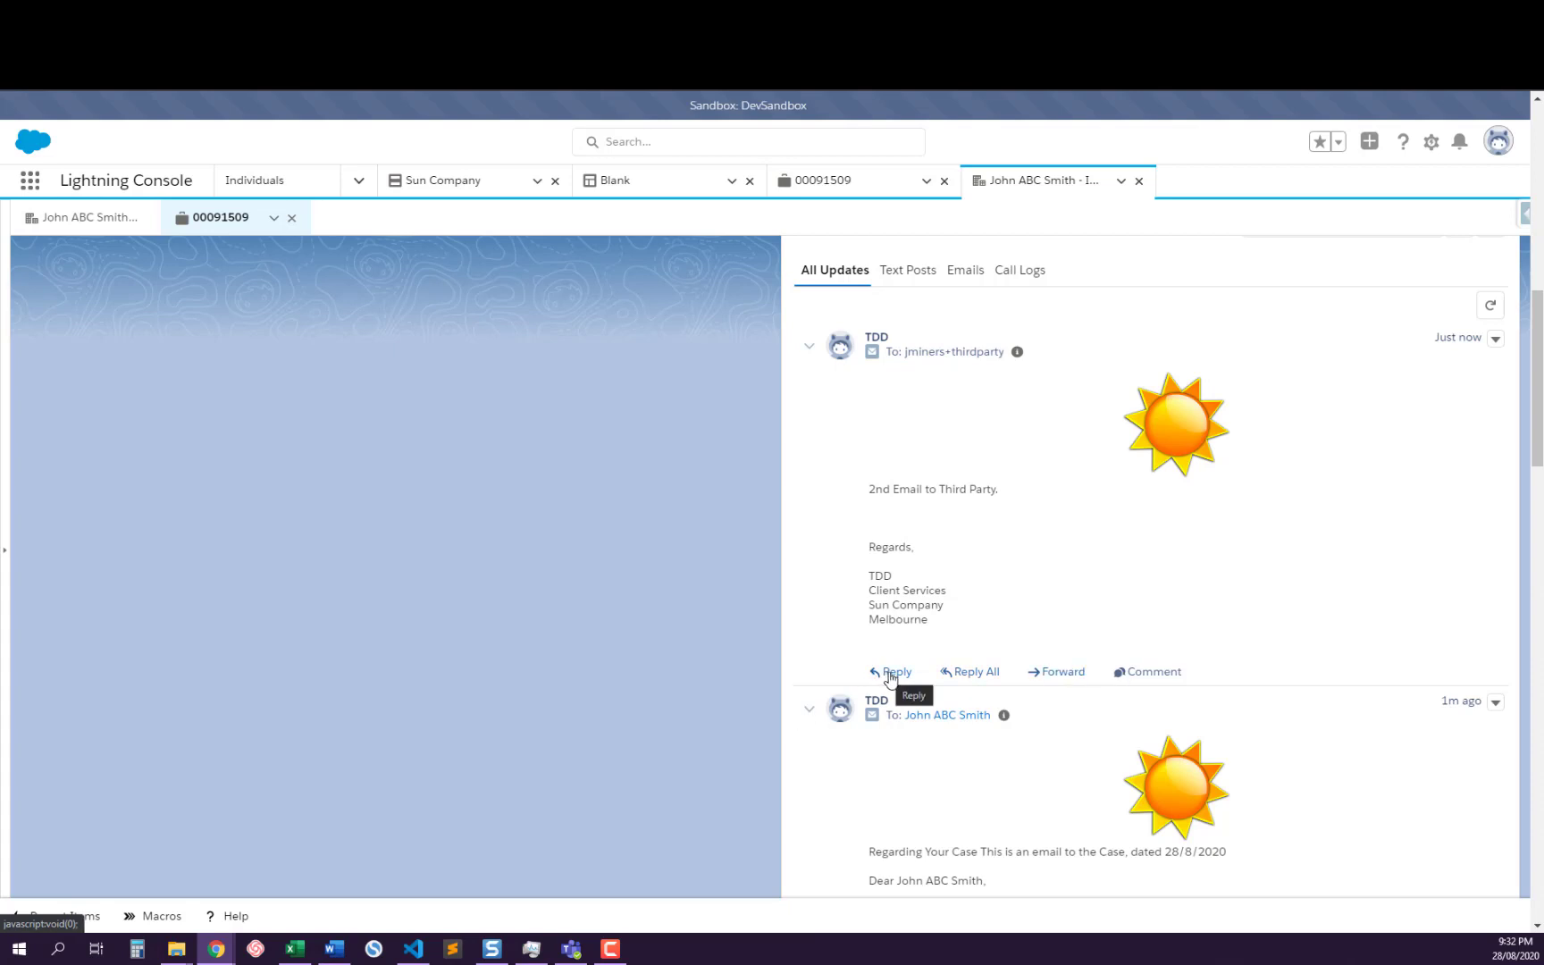
left_click(890, 676)
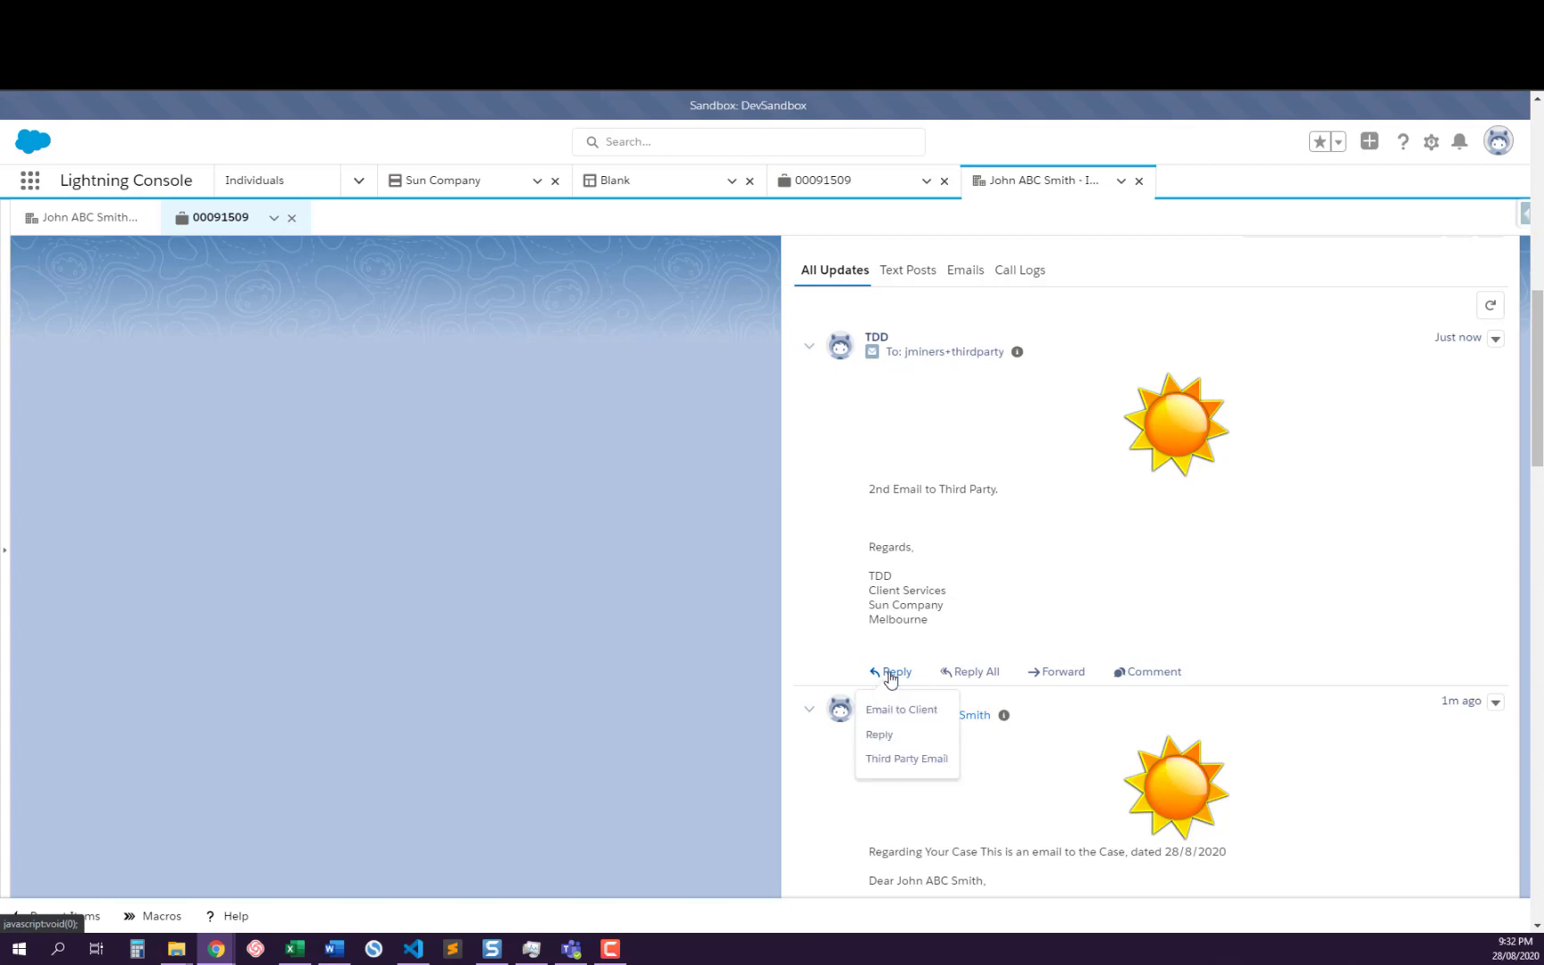
left_click(881, 738)
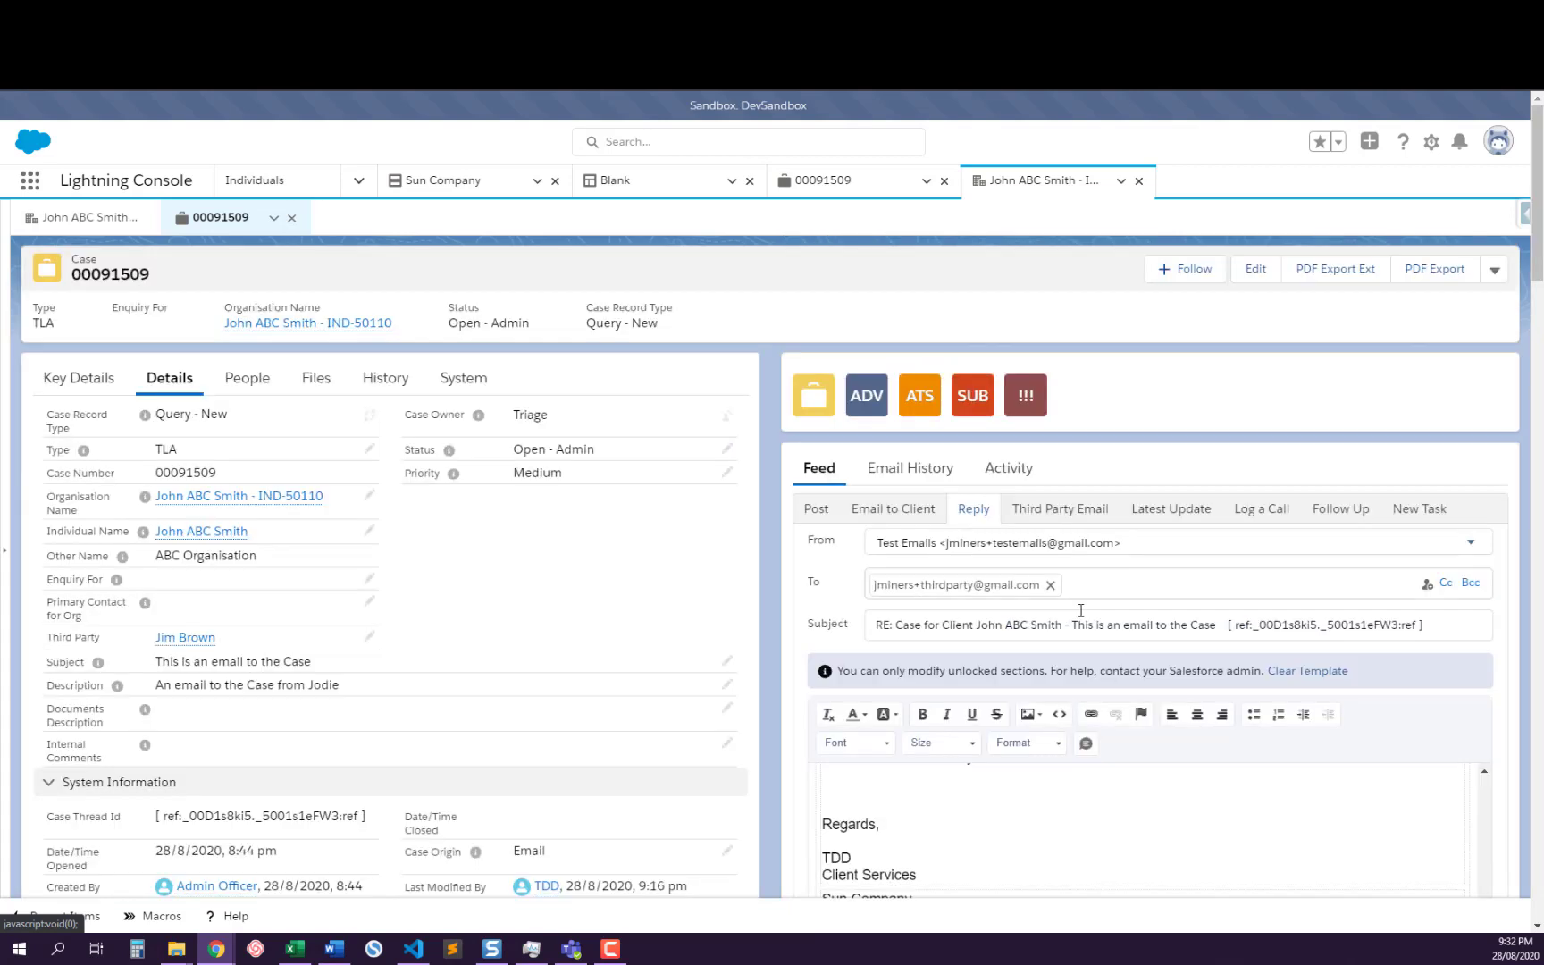
scroll(1101, 546, "down", 3)
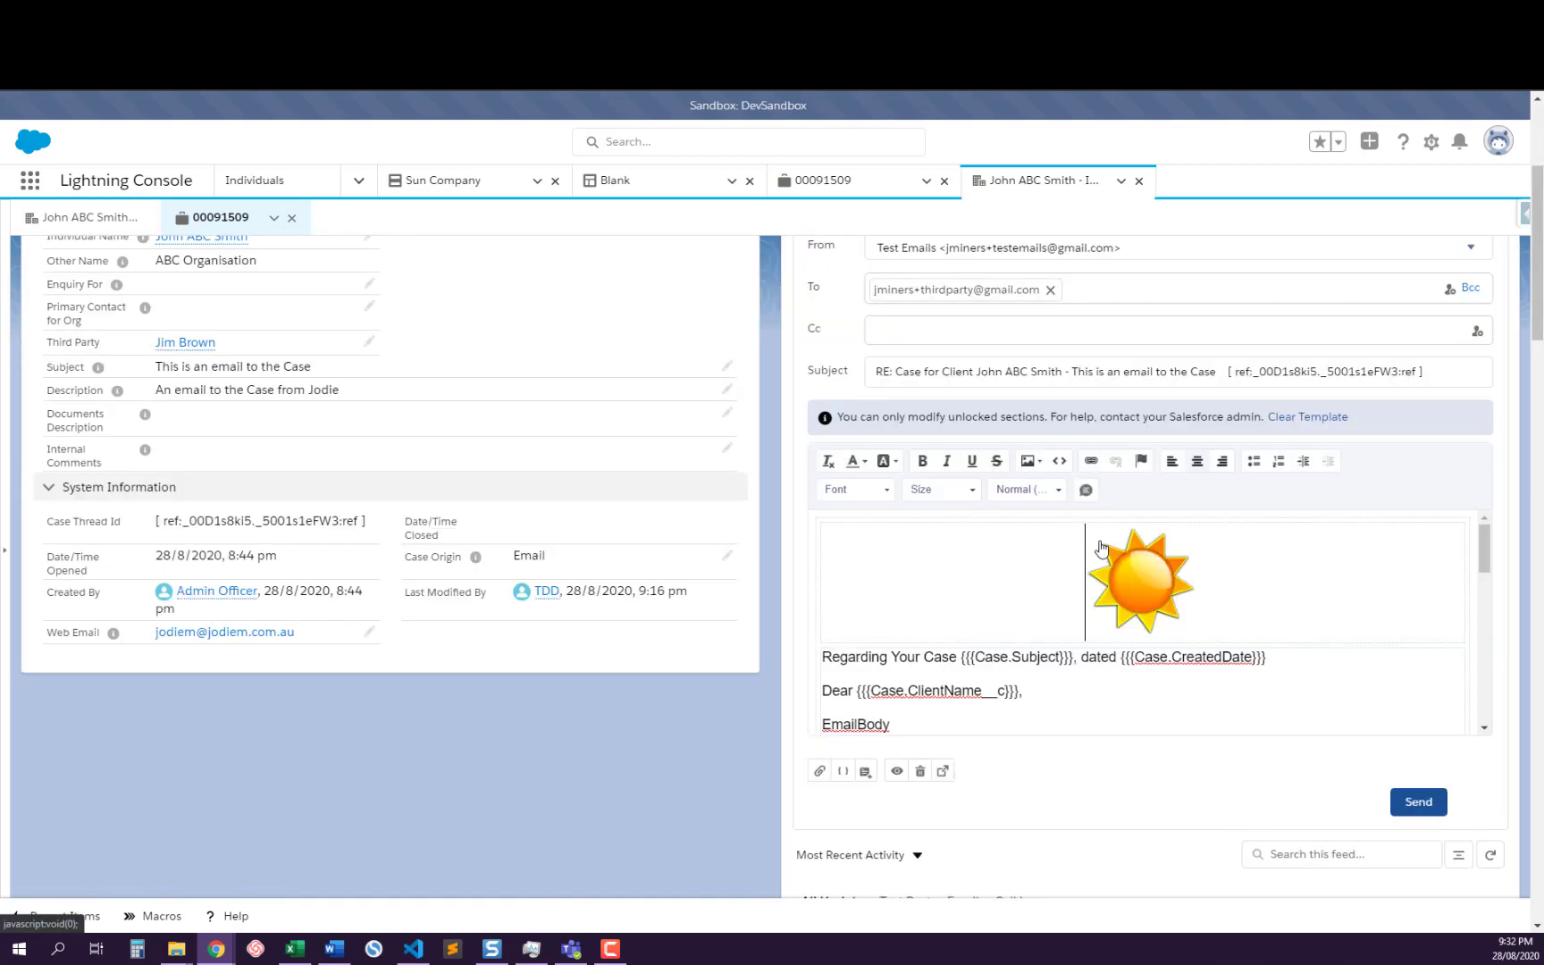
scroll(1081, 688, "down", 10)
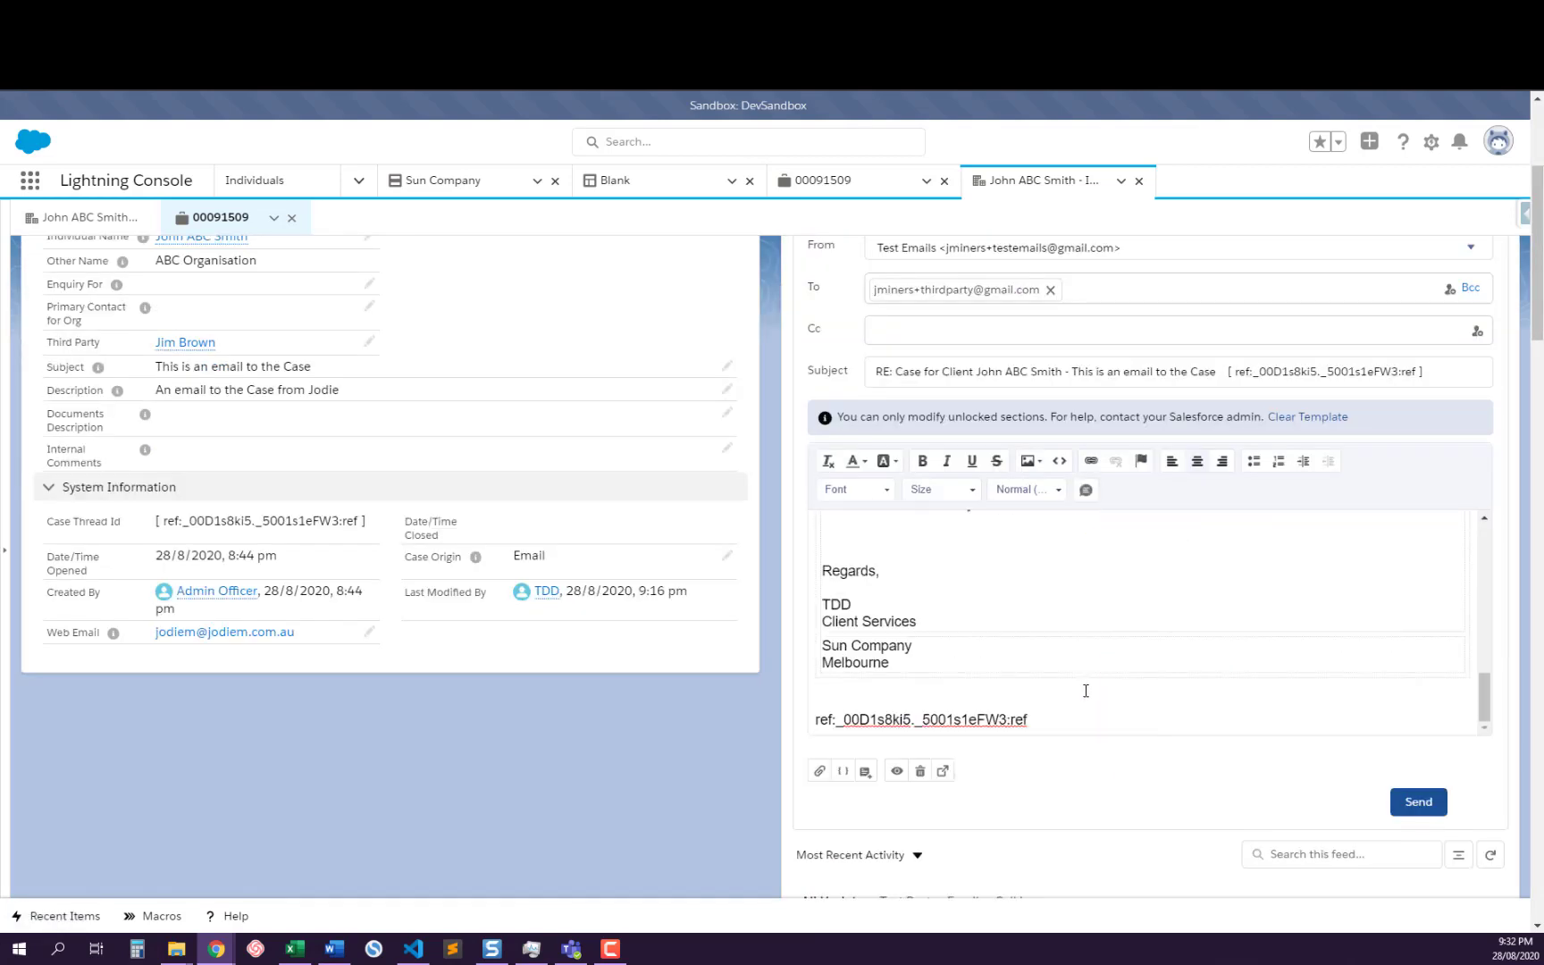
Reply to the newest third party email in the feed using the Email to Client action
scroll(1085, 691, "down", 6)
left_click(894, 713)
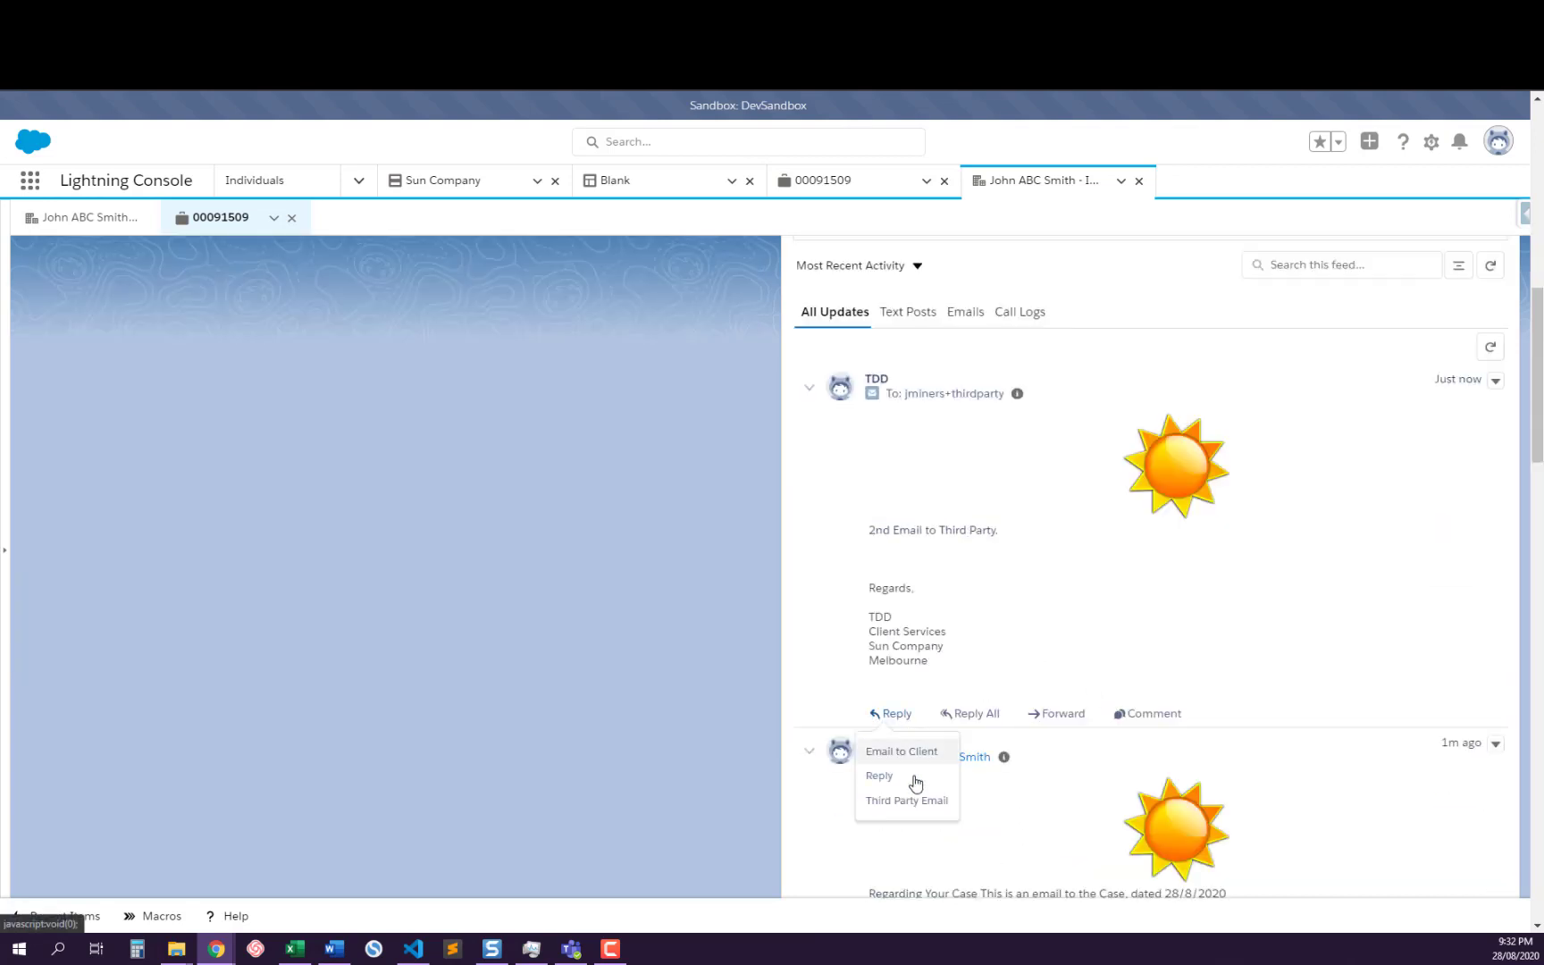
left_click(903, 751)
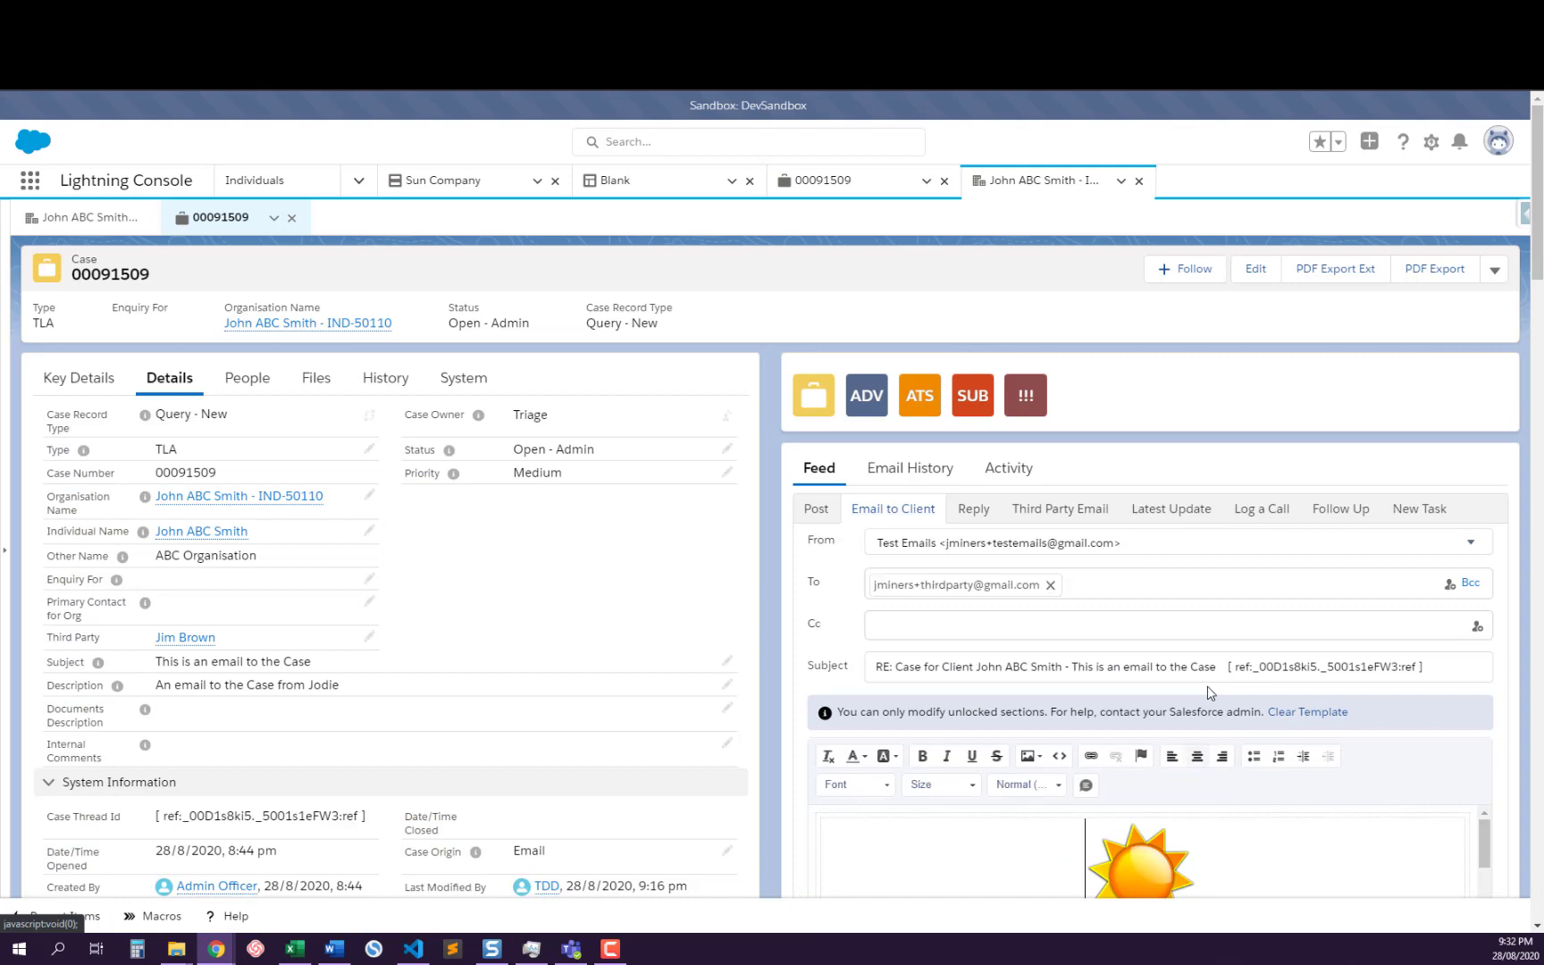
Reply to all on the client email in the case feed using the Third Party Email action
scroll(1208, 693, "down", 12)
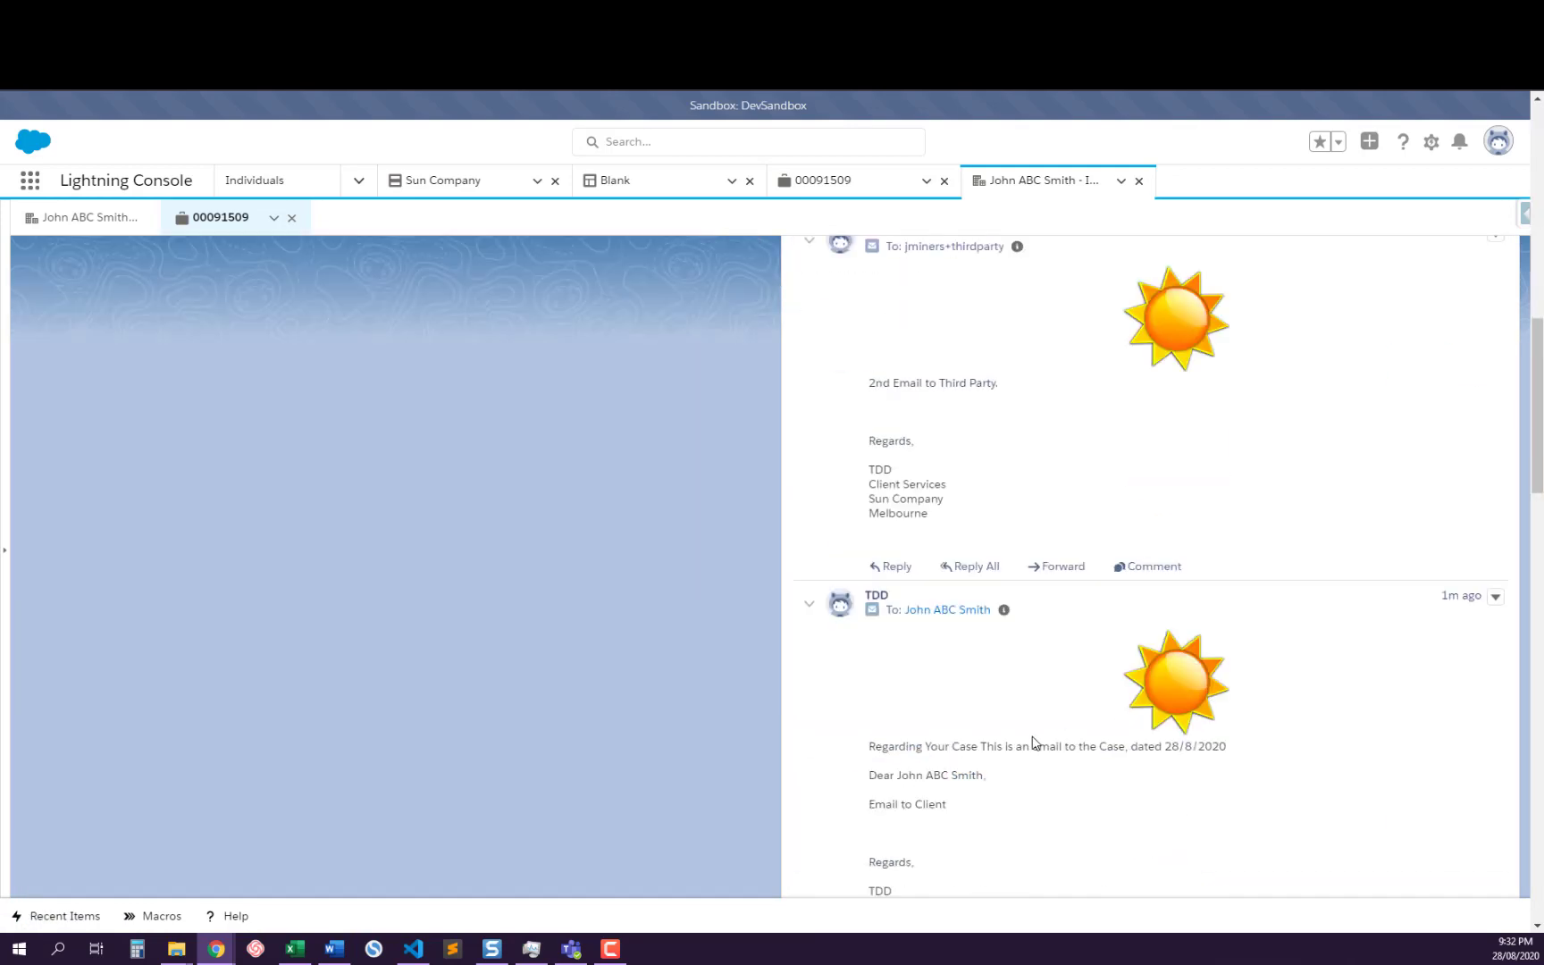
scroll(1032, 742, "down", 3)
left_click(985, 695)
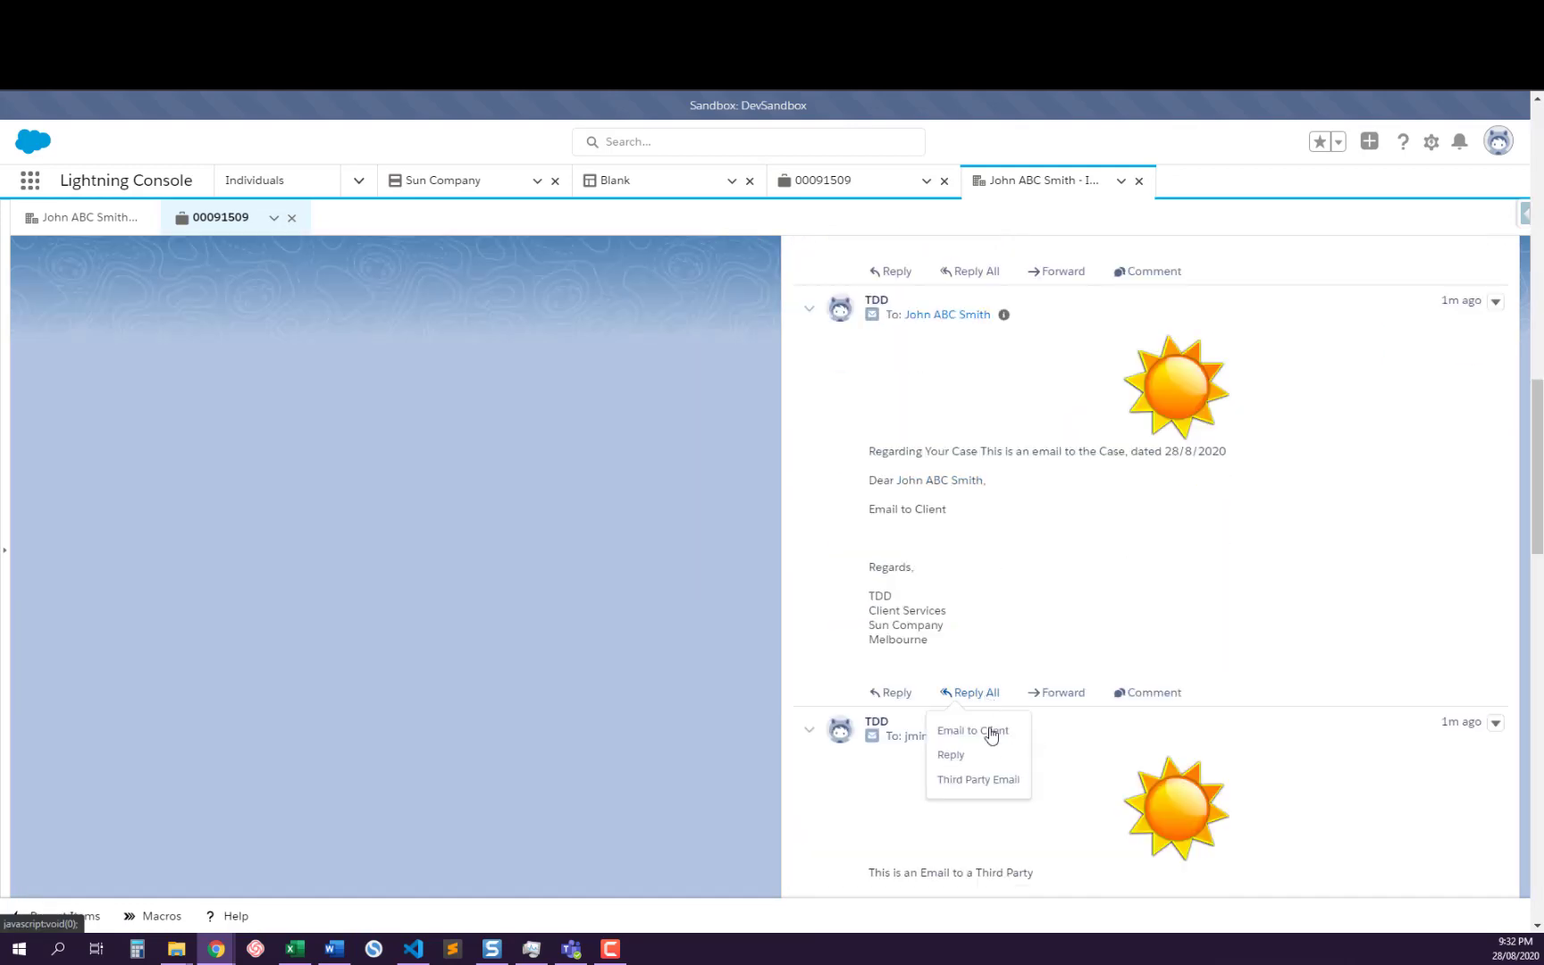
left_click(988, 779)
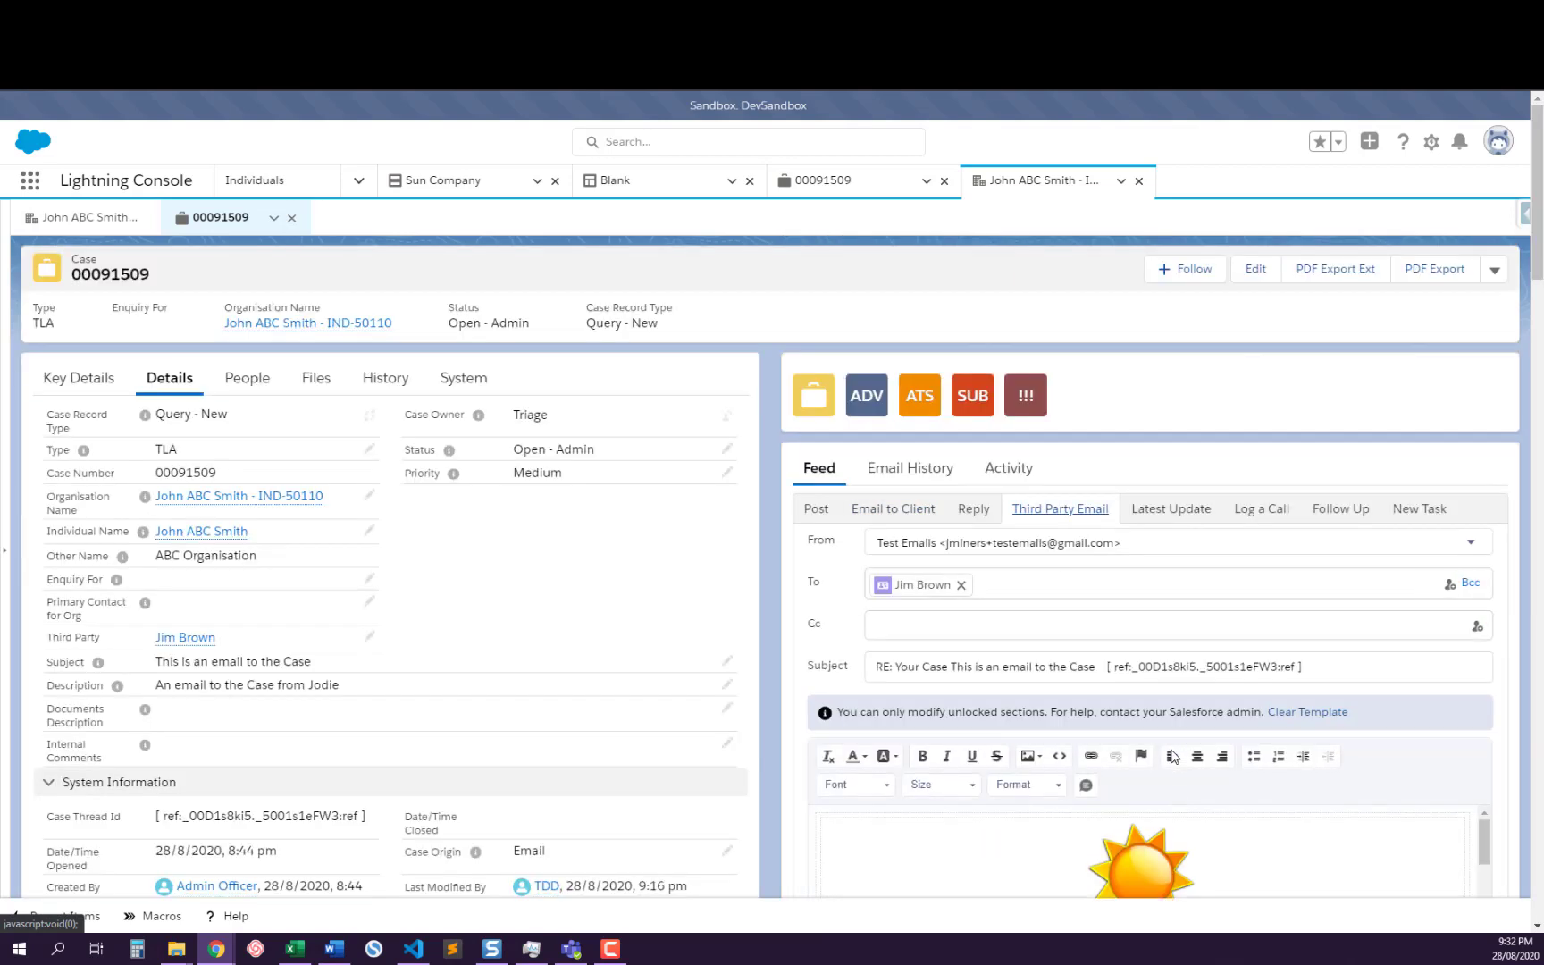
Review the feed emails, and check which email actions are offered for forwarding the newest third party email
scroll(1152, 750, "down", 10)
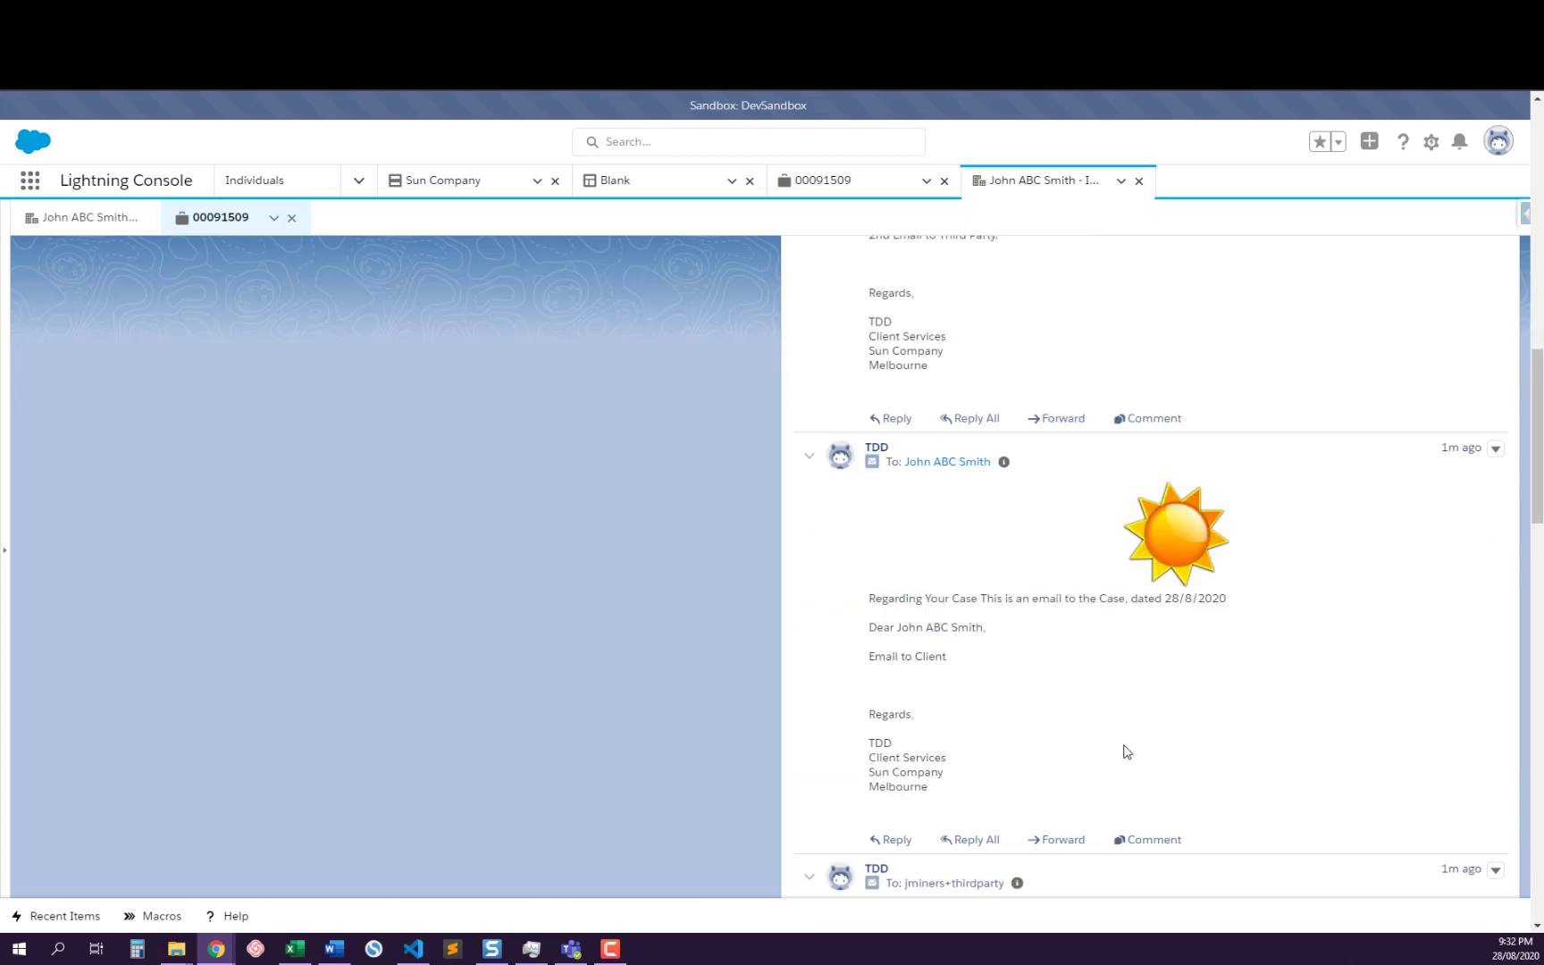
scroll(1130, 753, "up", 5)
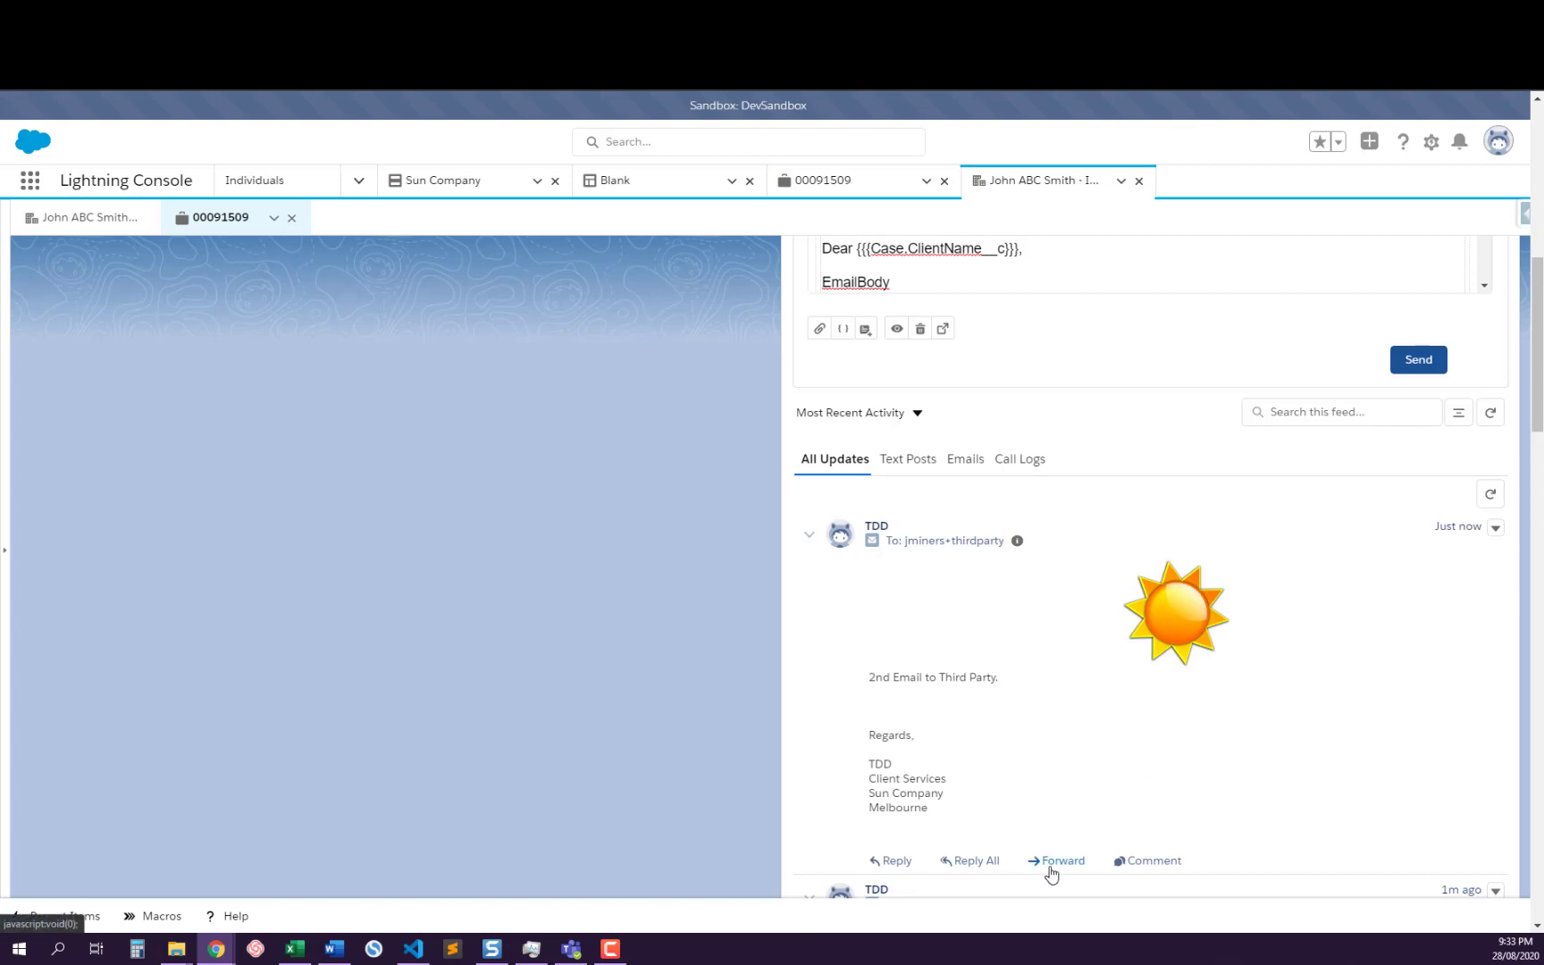
left_click(1082, 863)
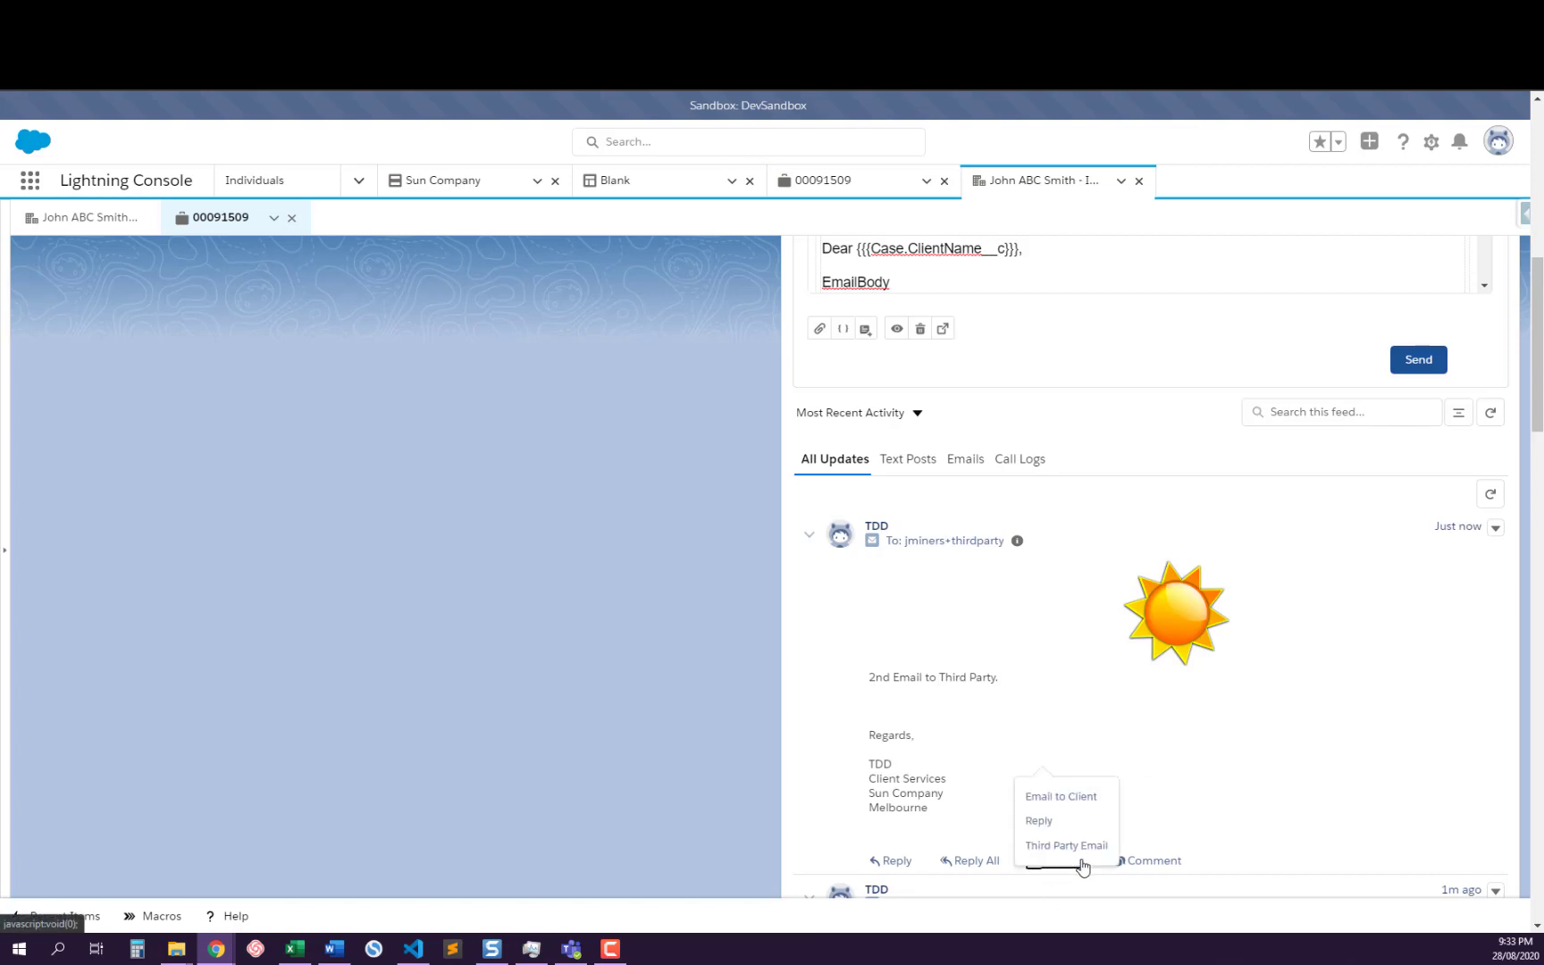
left_click(1140, 731)
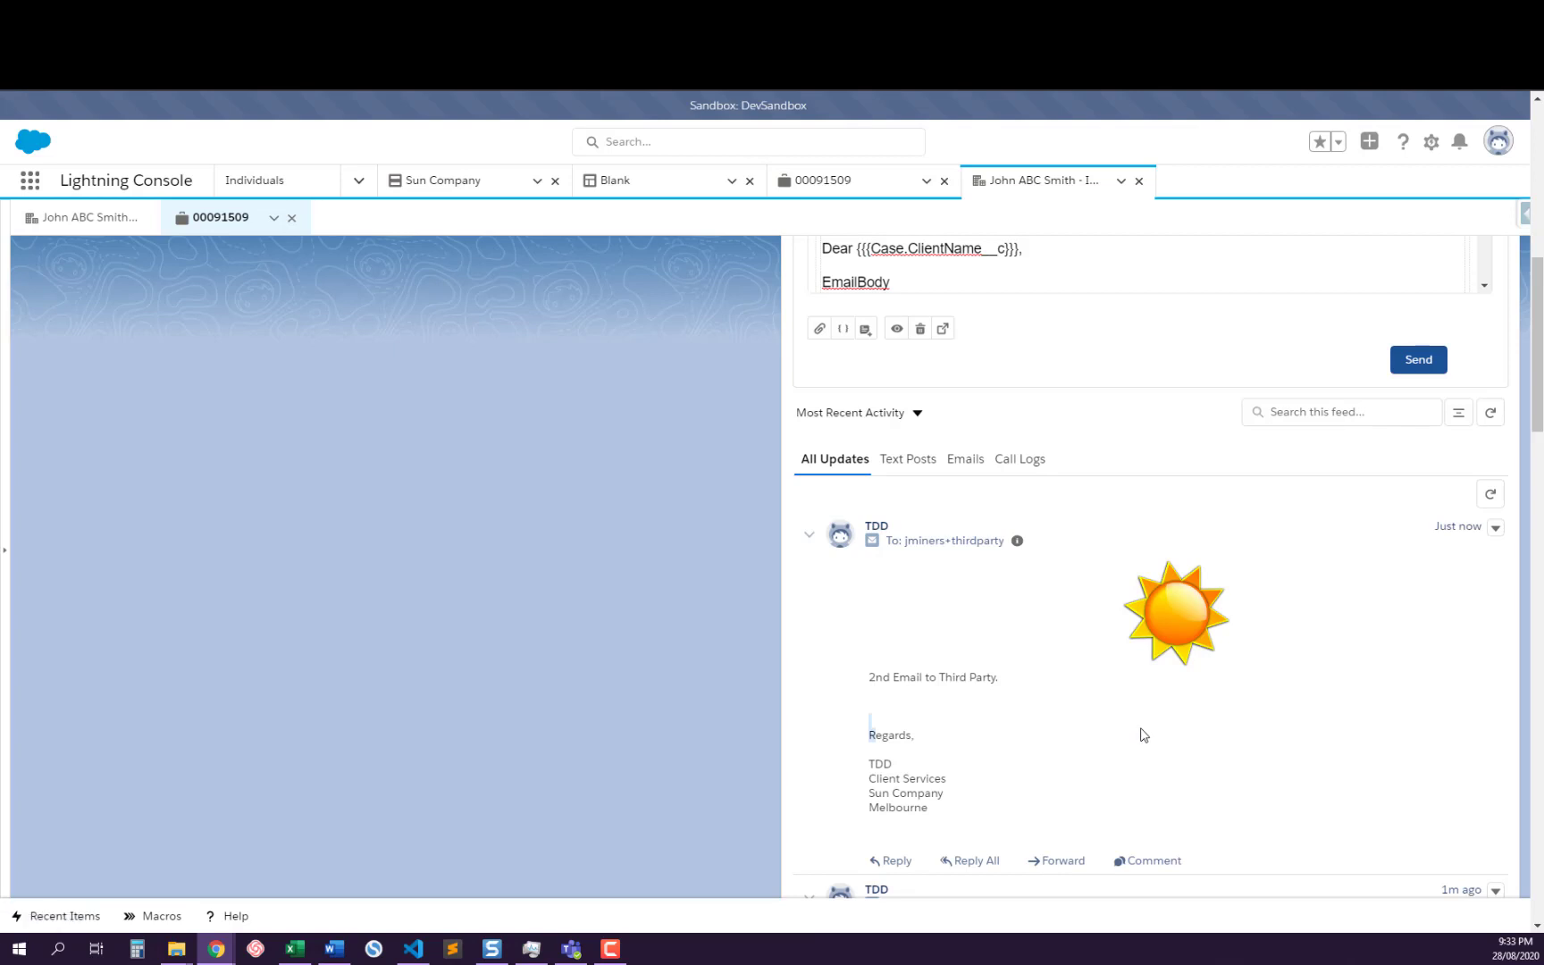
Collapse the posts in the case feed and look over the Third Party Email draft's recipient, subject and quoted original message
left_click(1457, 416)
scroll(1116, 643, "up", 2)
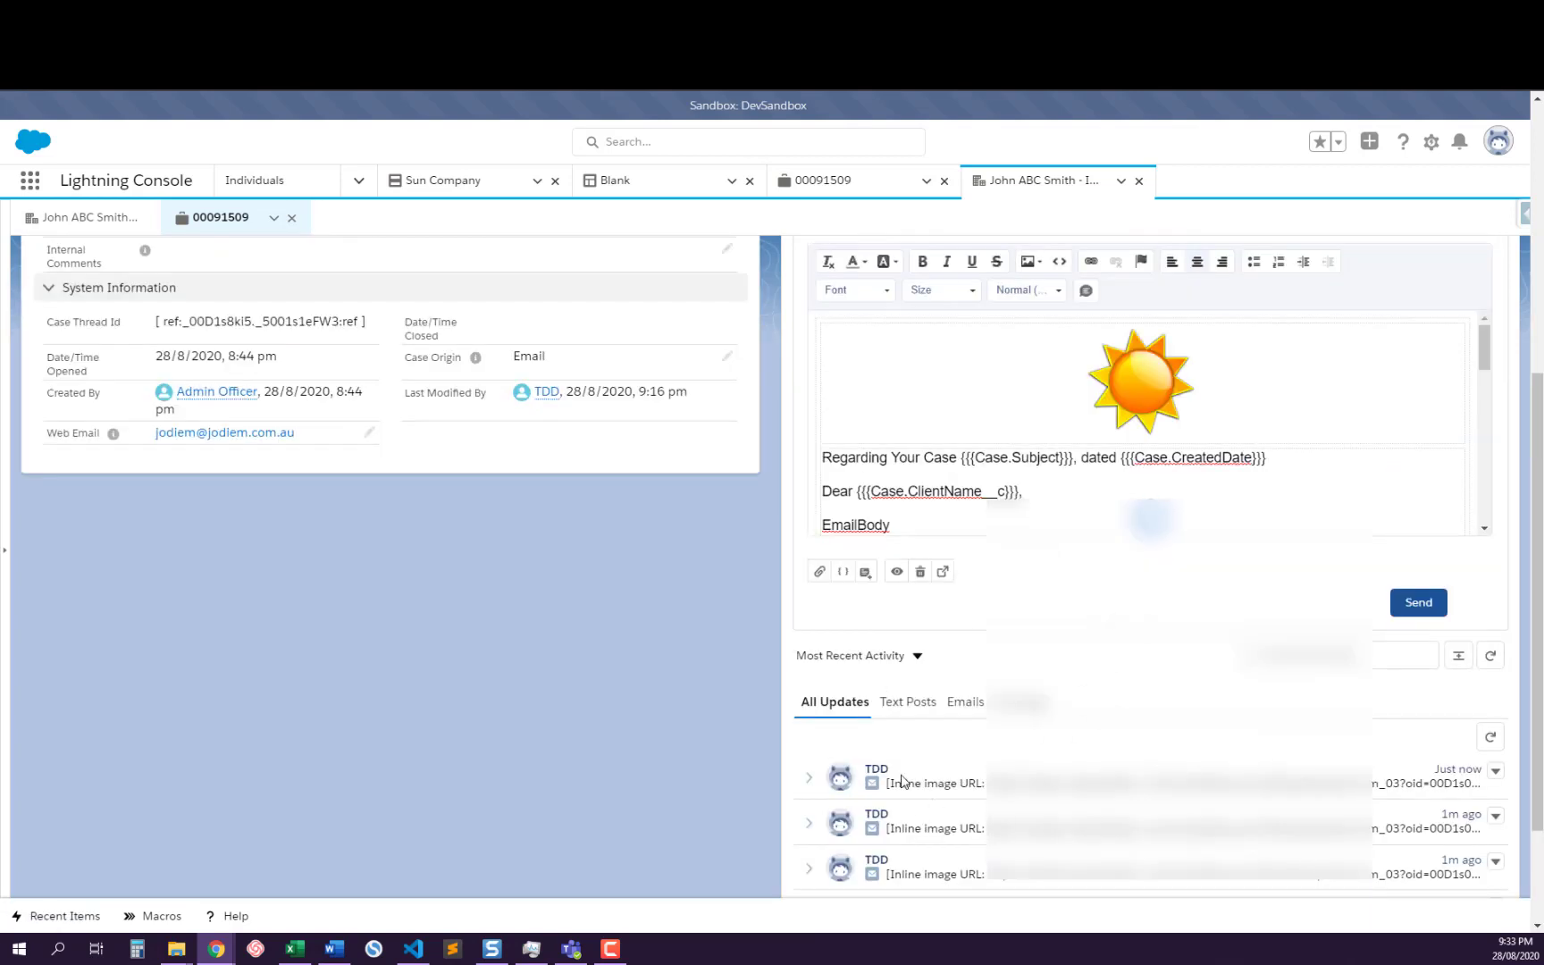
scroll(897, 776, "up", 2)
scroll(965, 630, "up", 2)
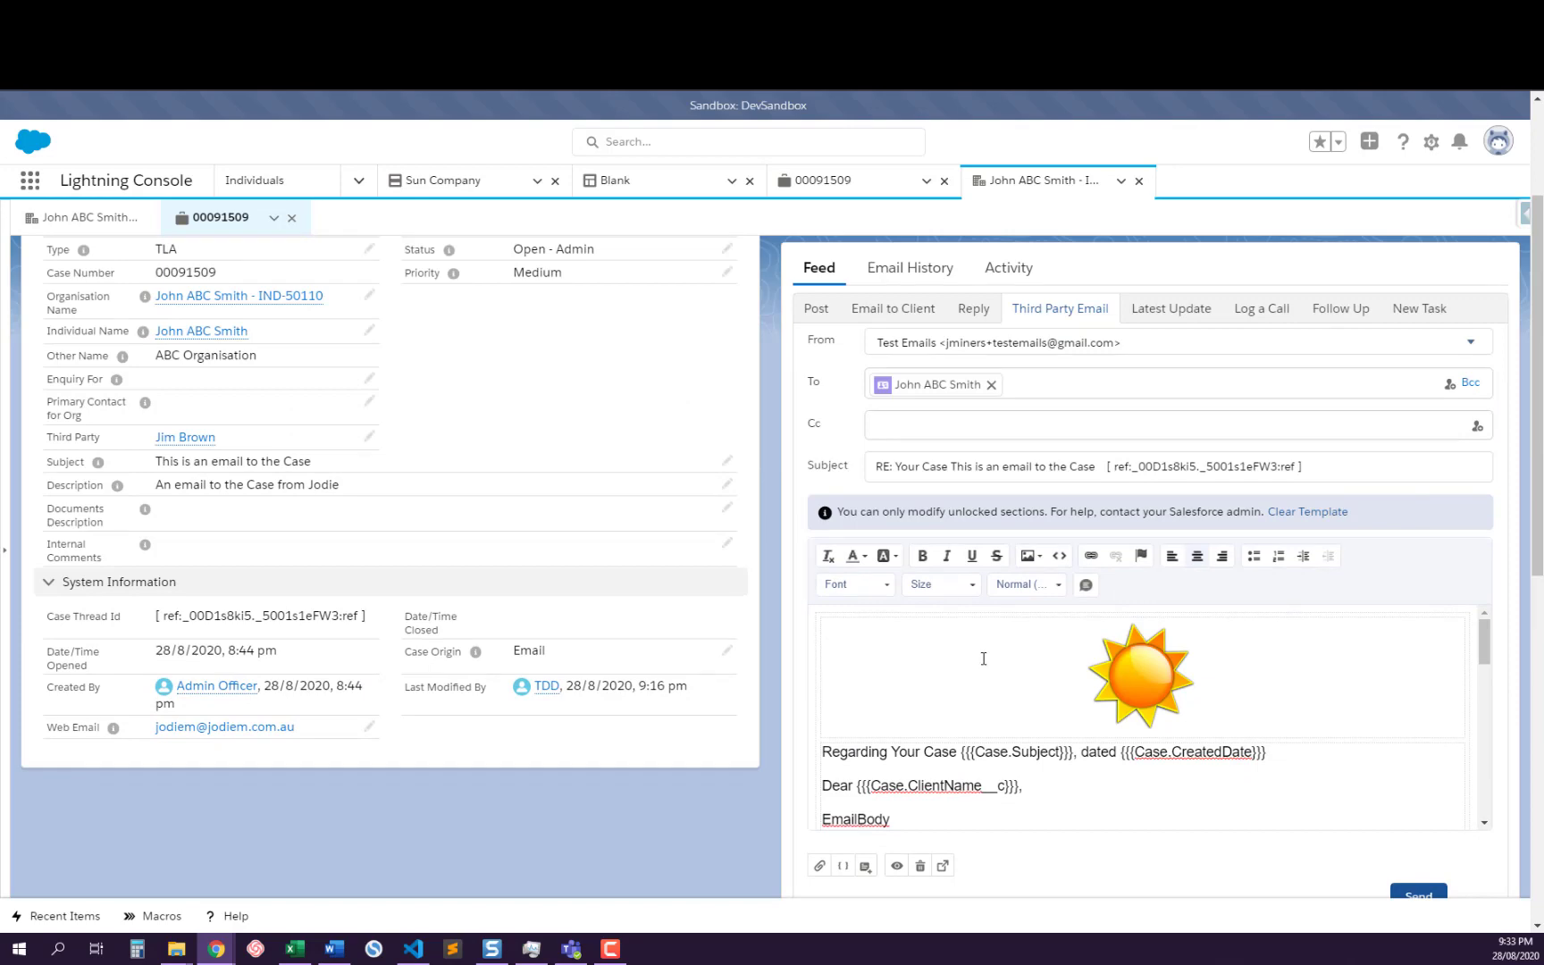
scroll(983, 658, "down", 5)
scroll(1504, 651, "down", 2)
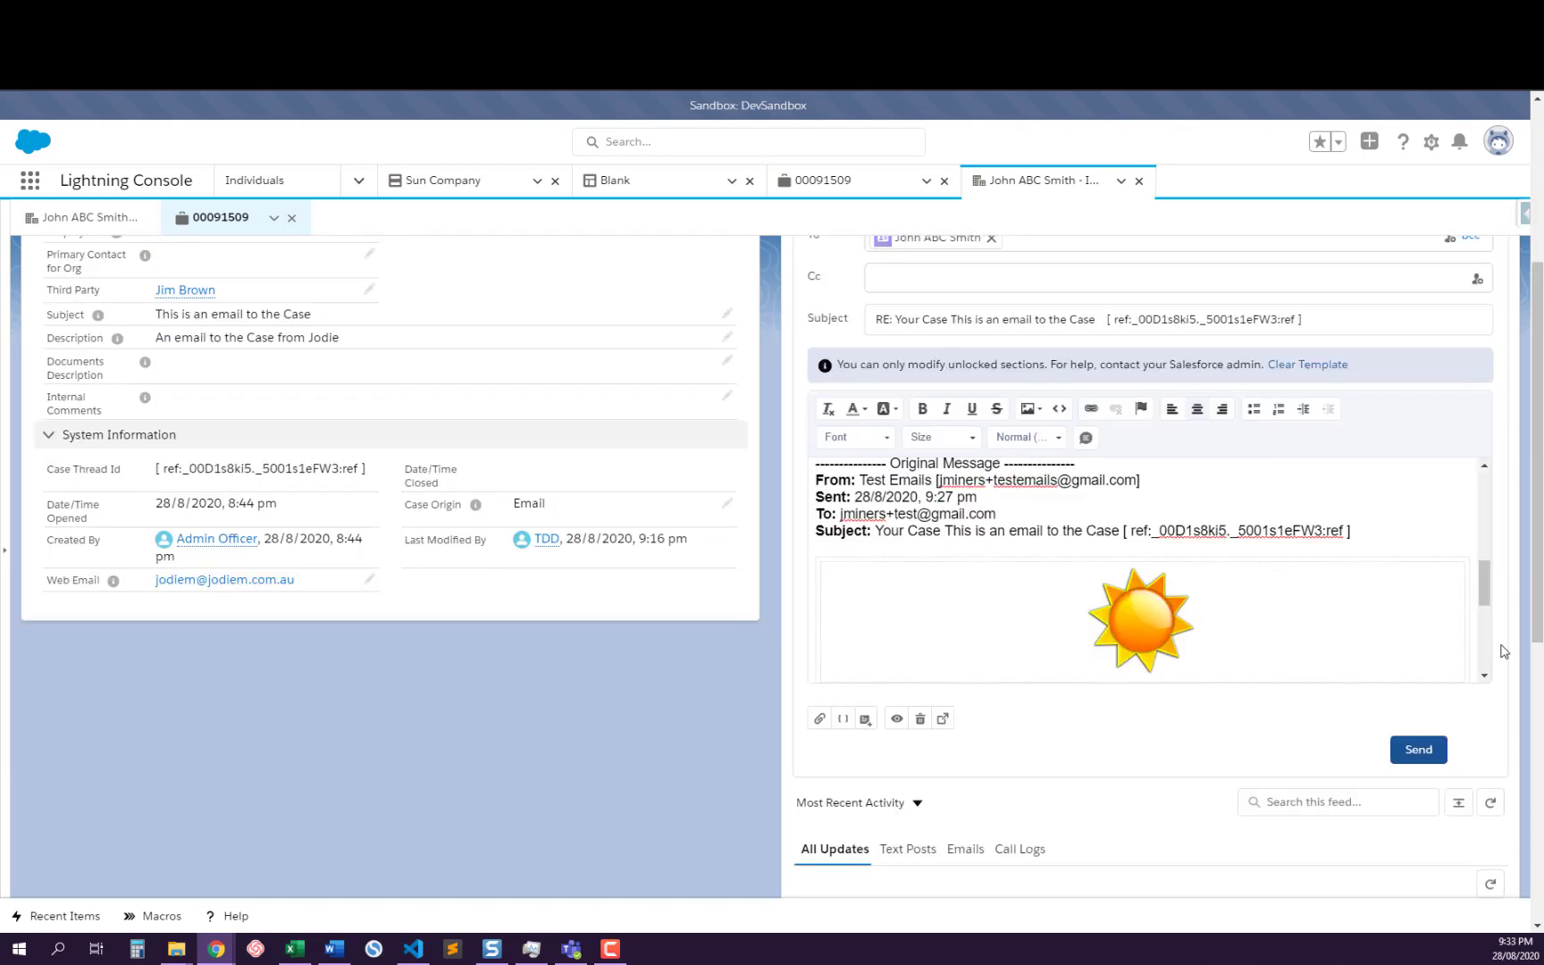
scroll(1443, 657, "down", 2)
scroll(1490, 625, "down", 6)
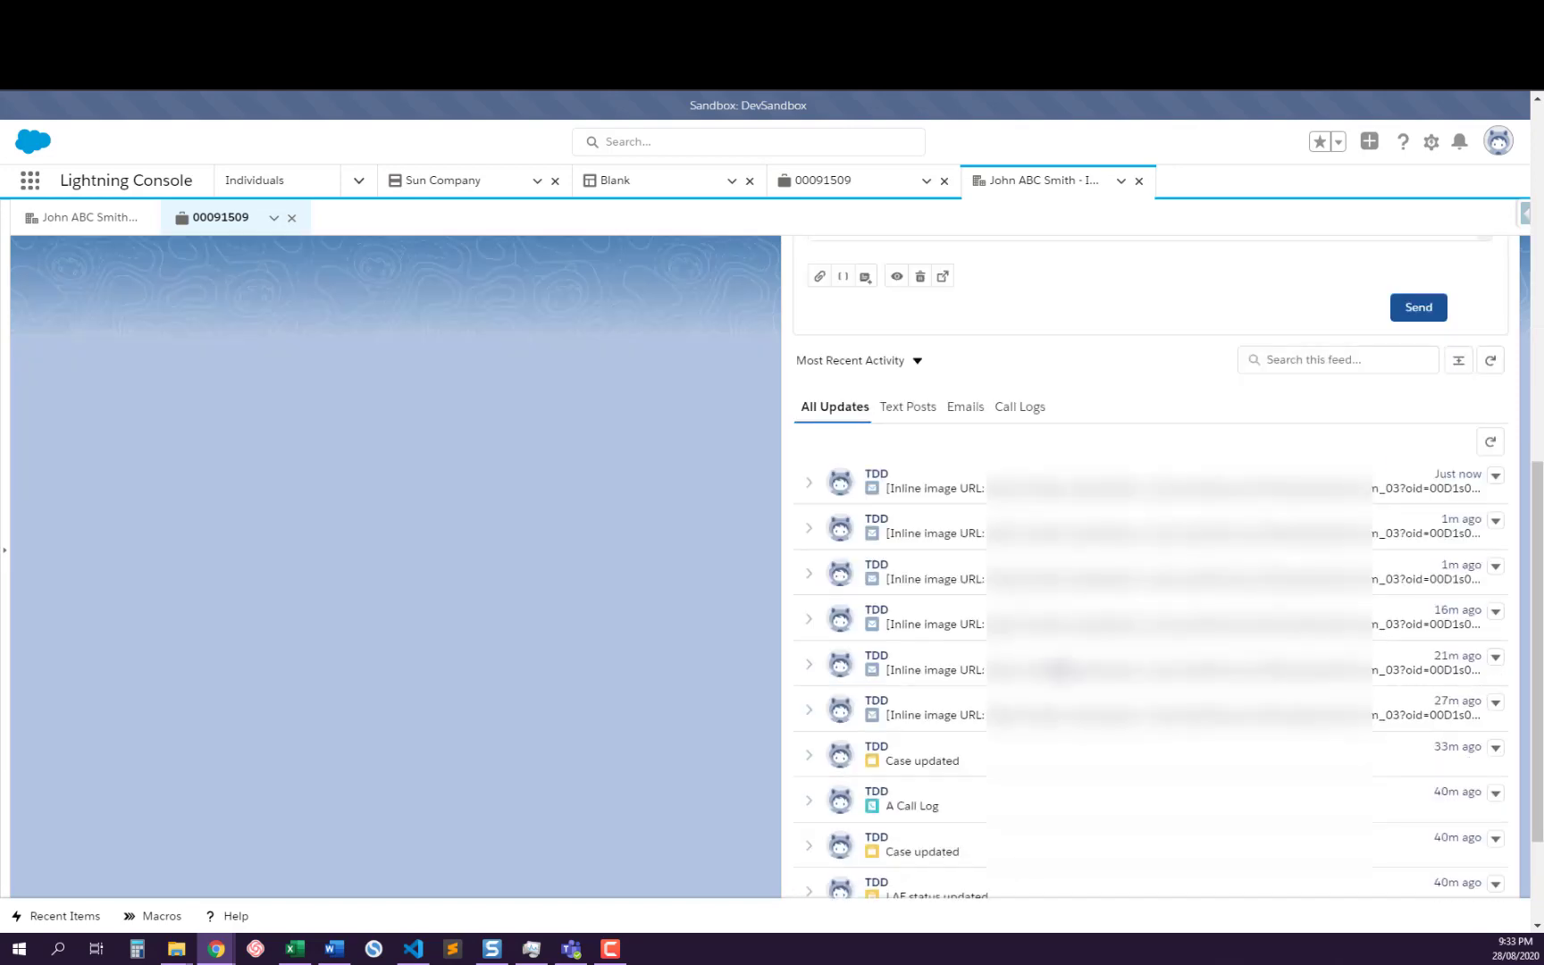
Examine the email actions offered under Reply, Reply All and Forward for the newest email in the case feed
left_click(1496, 477)
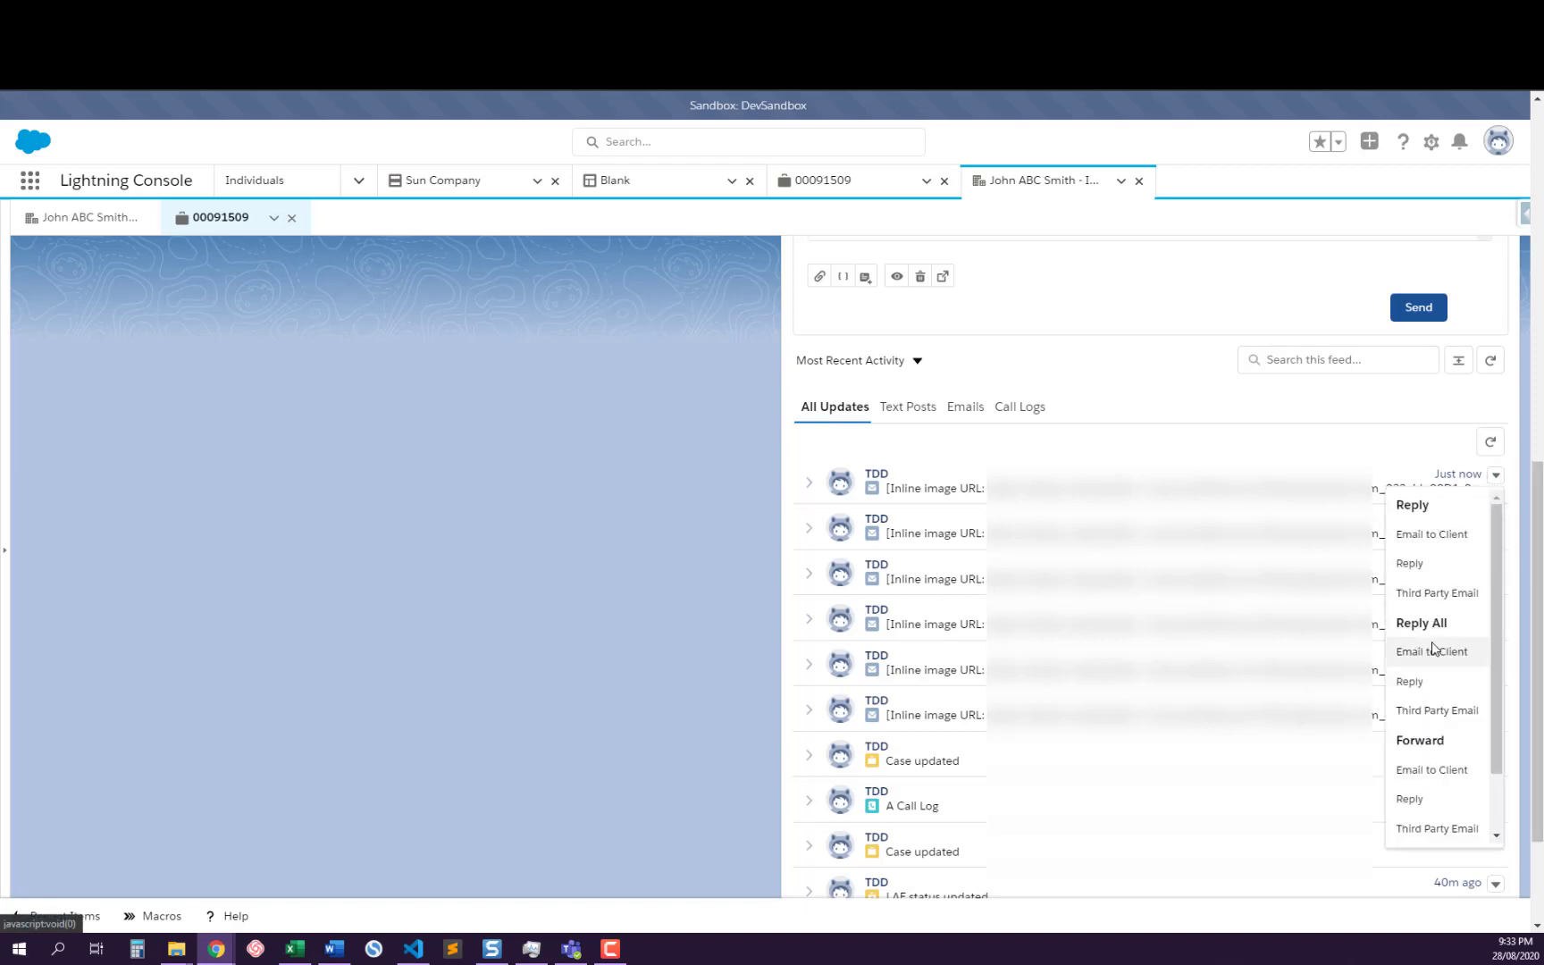
scroll(1425, 706, "down", 1)
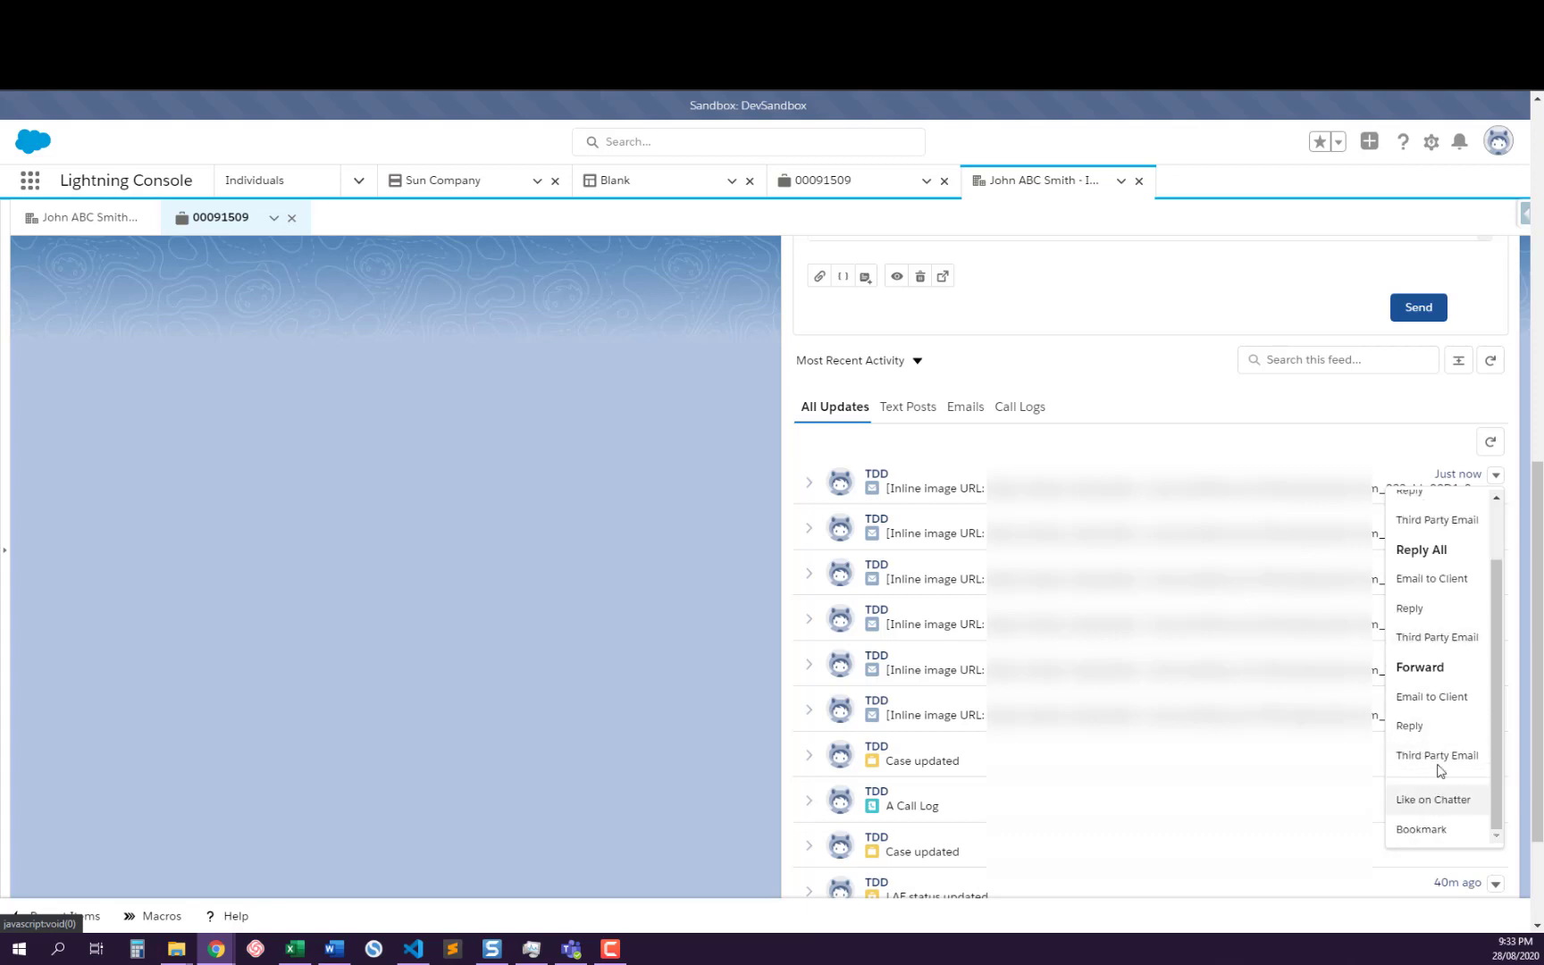
scroll(1423, 737, "up", 1)
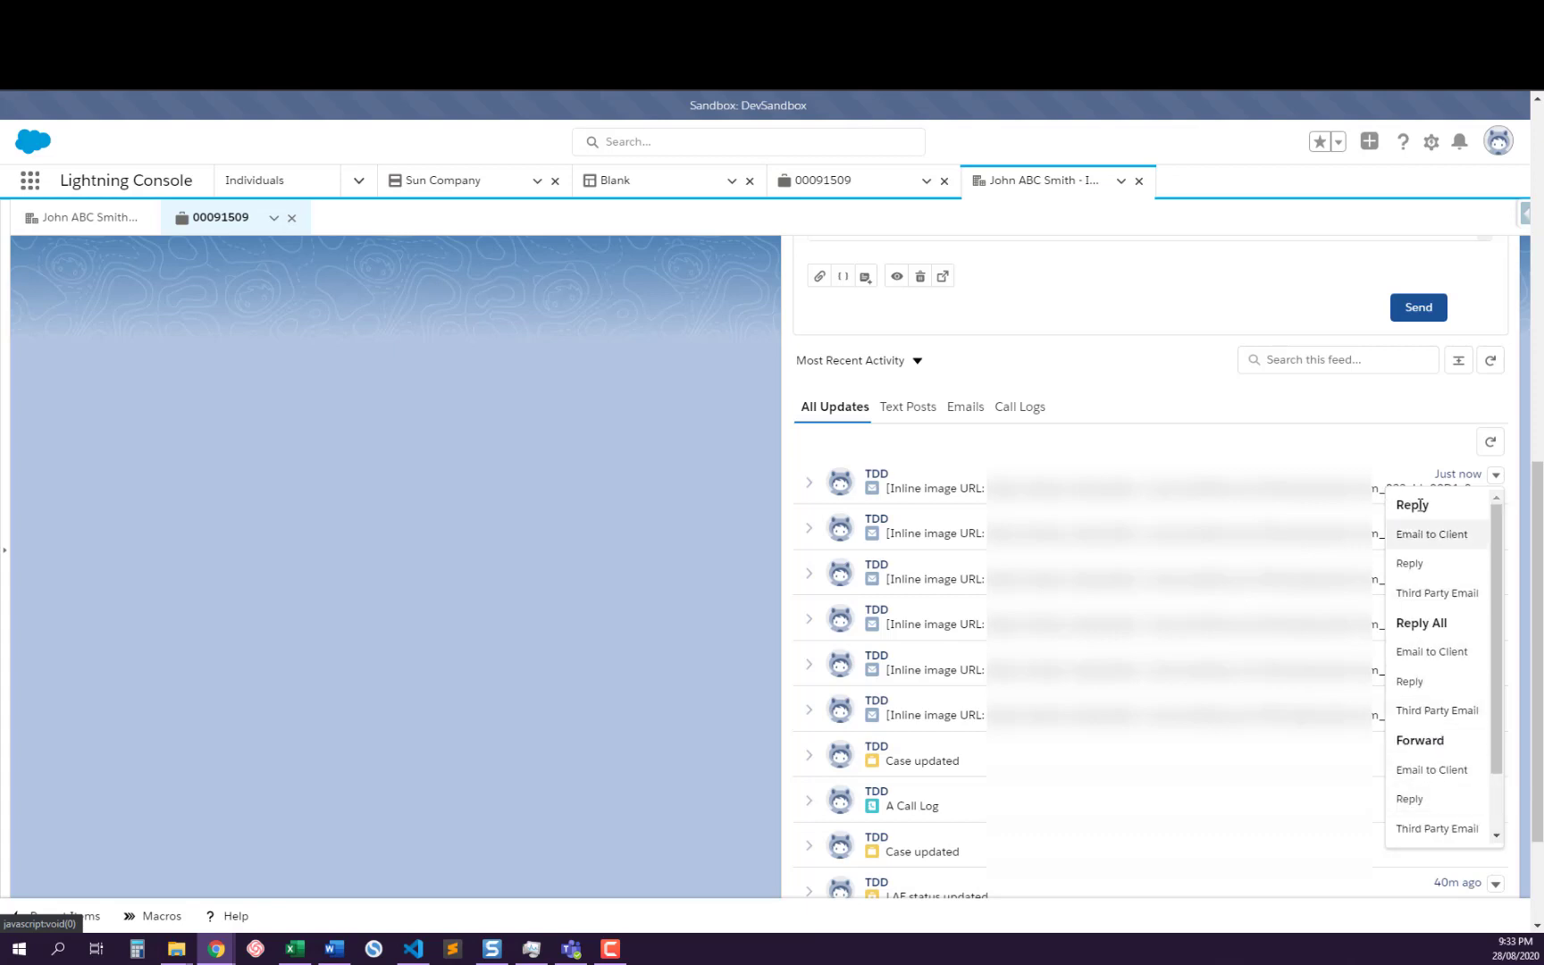
scroll(1424, 795, "down", 1)
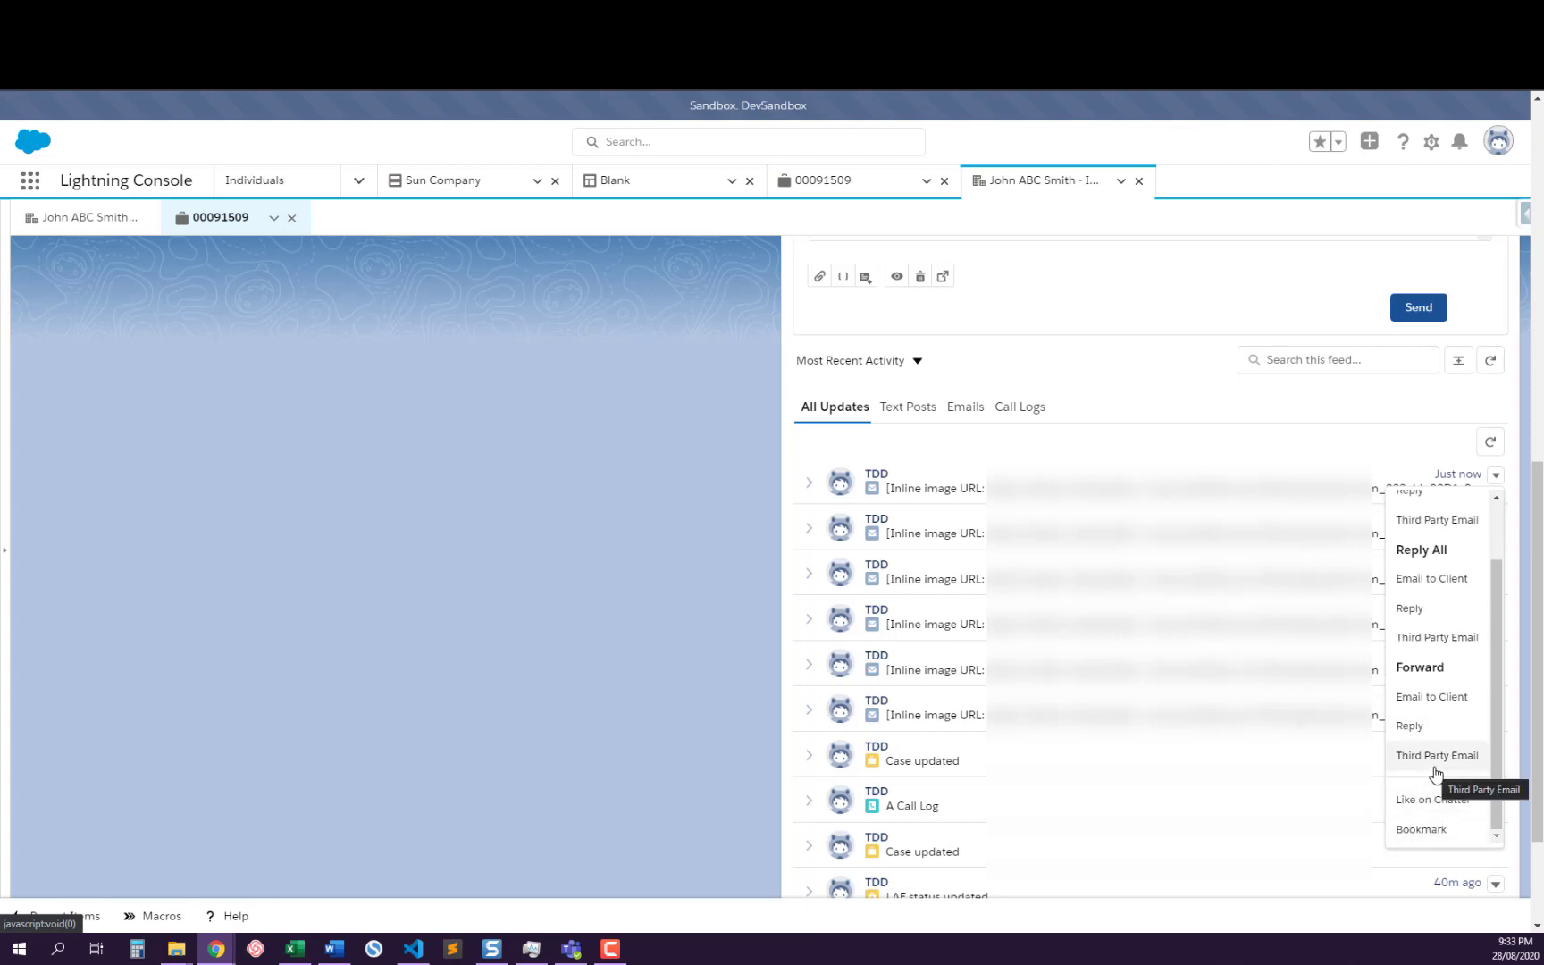
scroll(1435, 774, "up", 1)
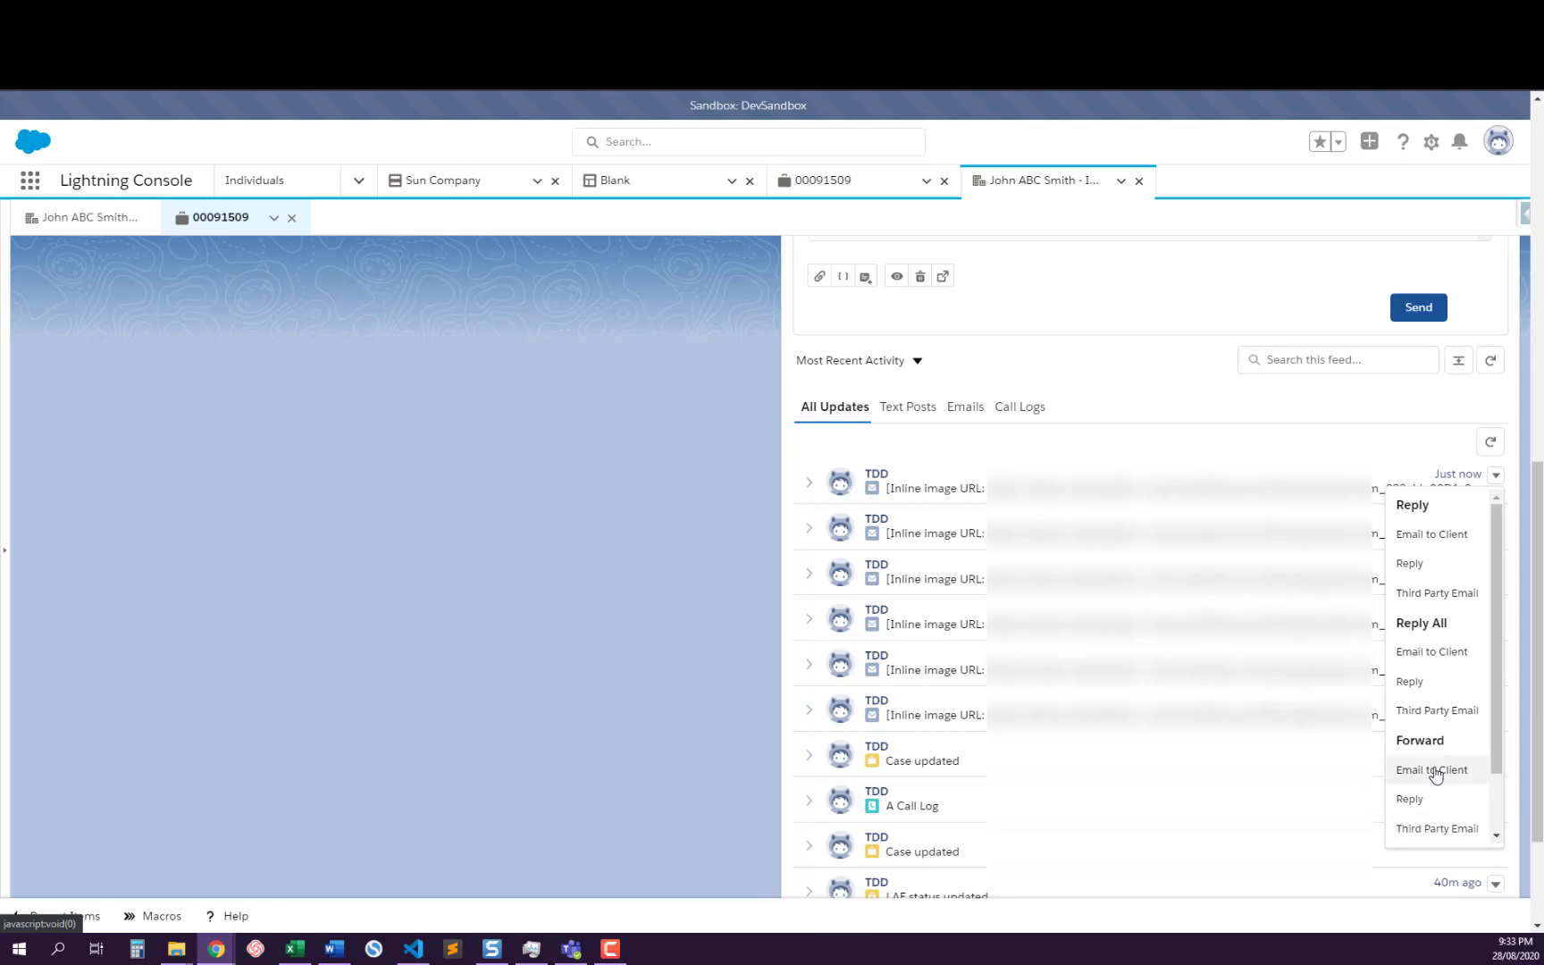
scroll(1190, 441, "up", 2)
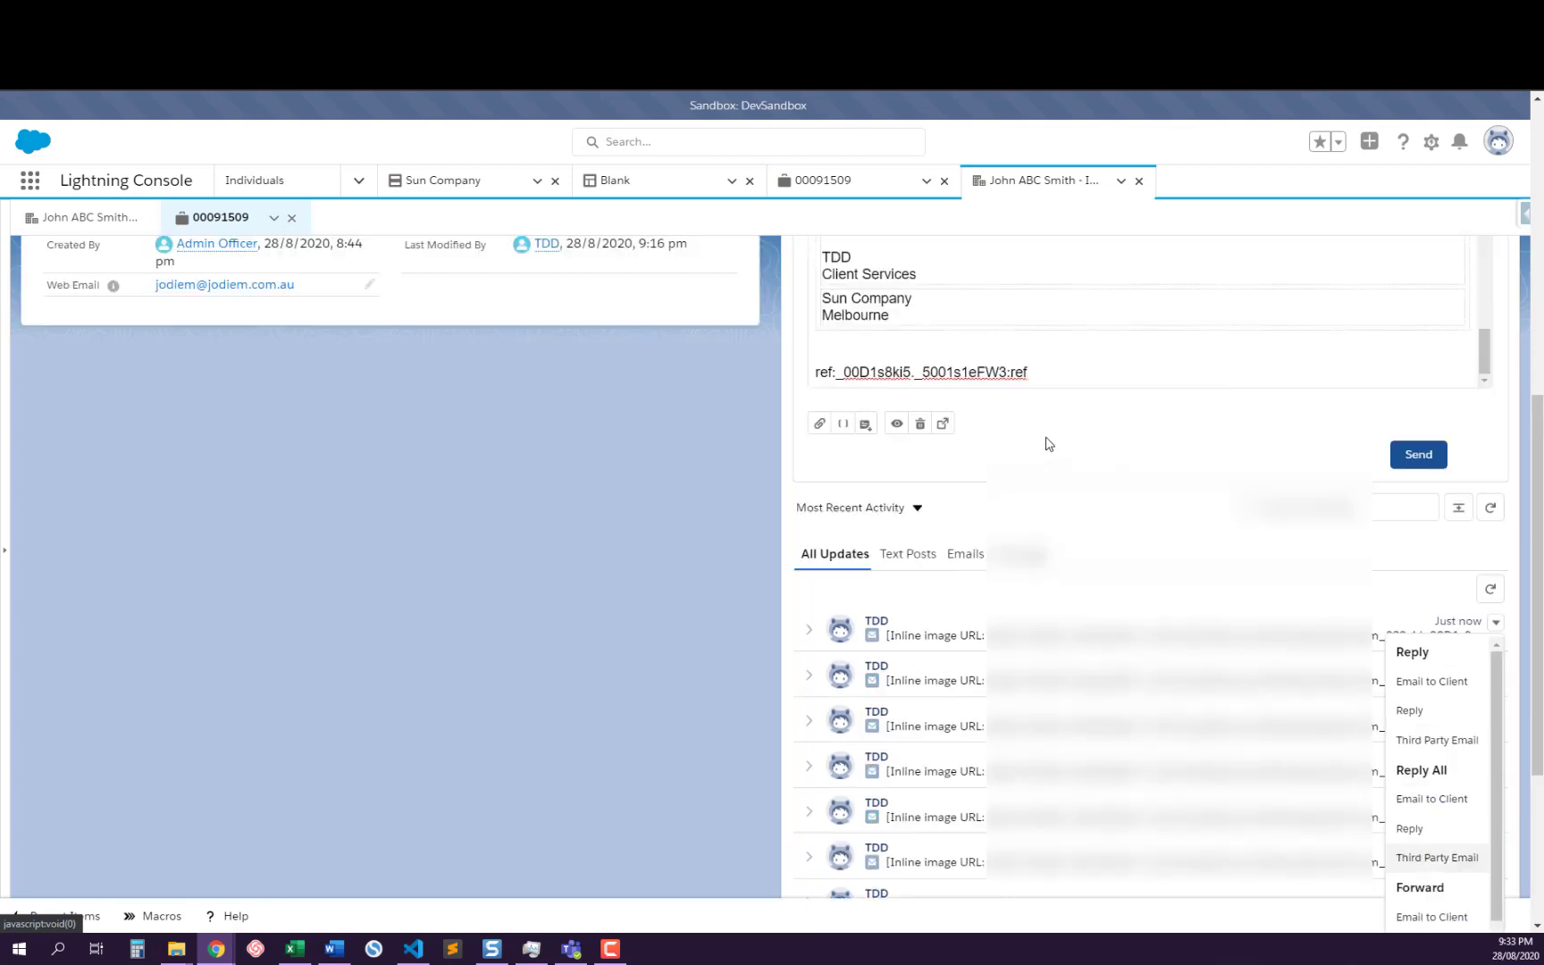
left_click(906, 555)
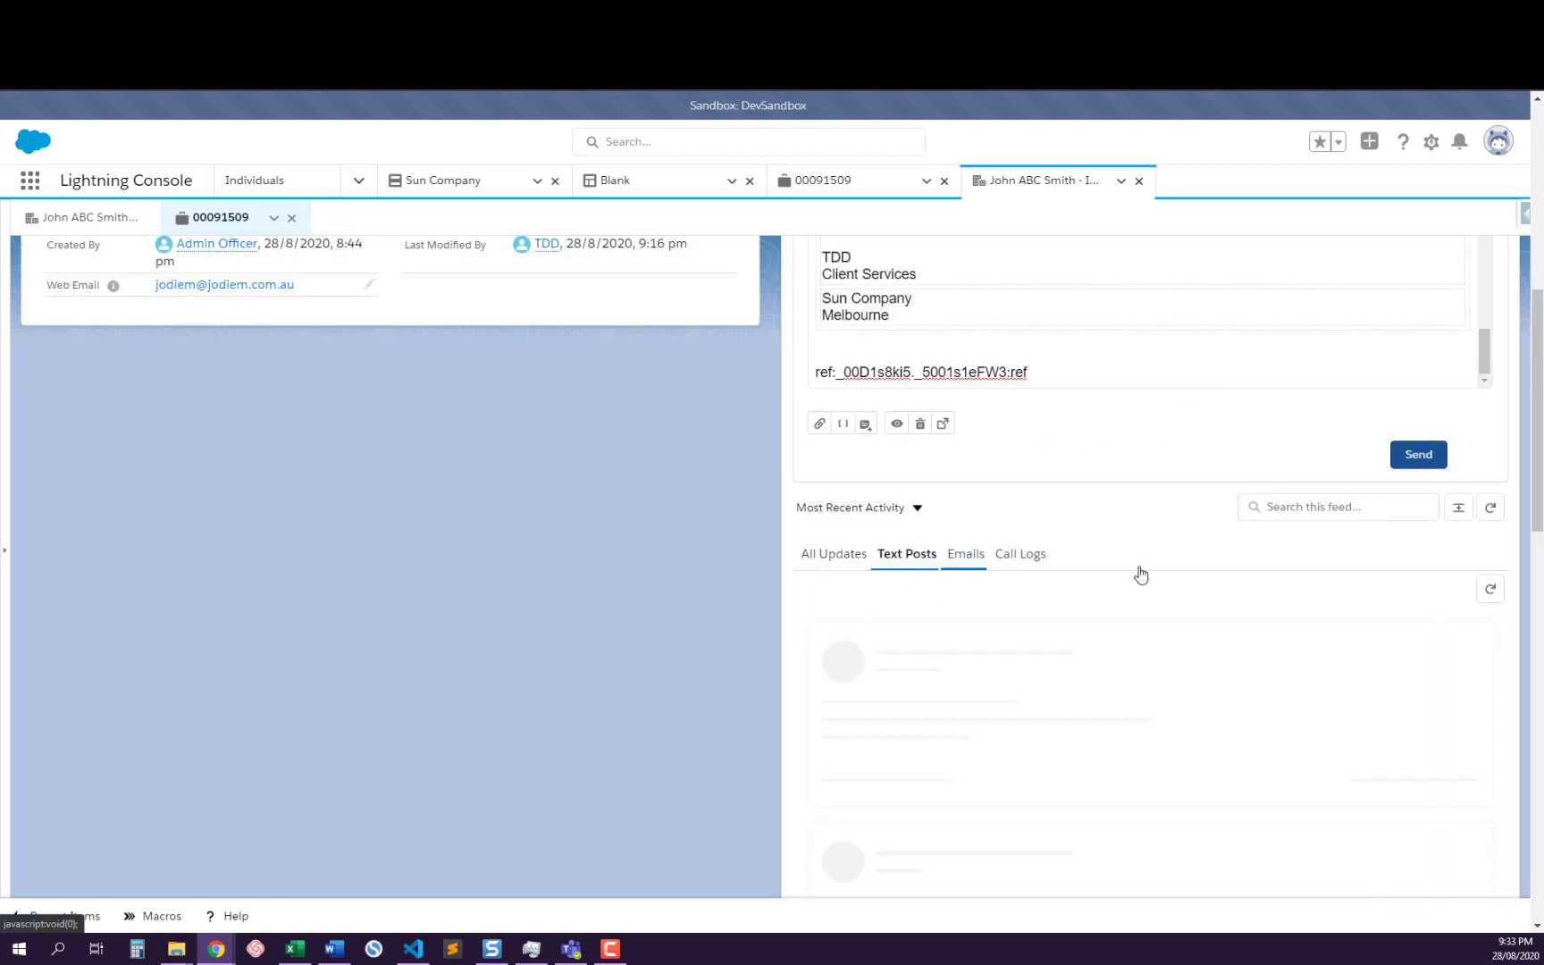
scroll(1218, 582, "up", 3)
scroll(1020, 462, "up", 5)
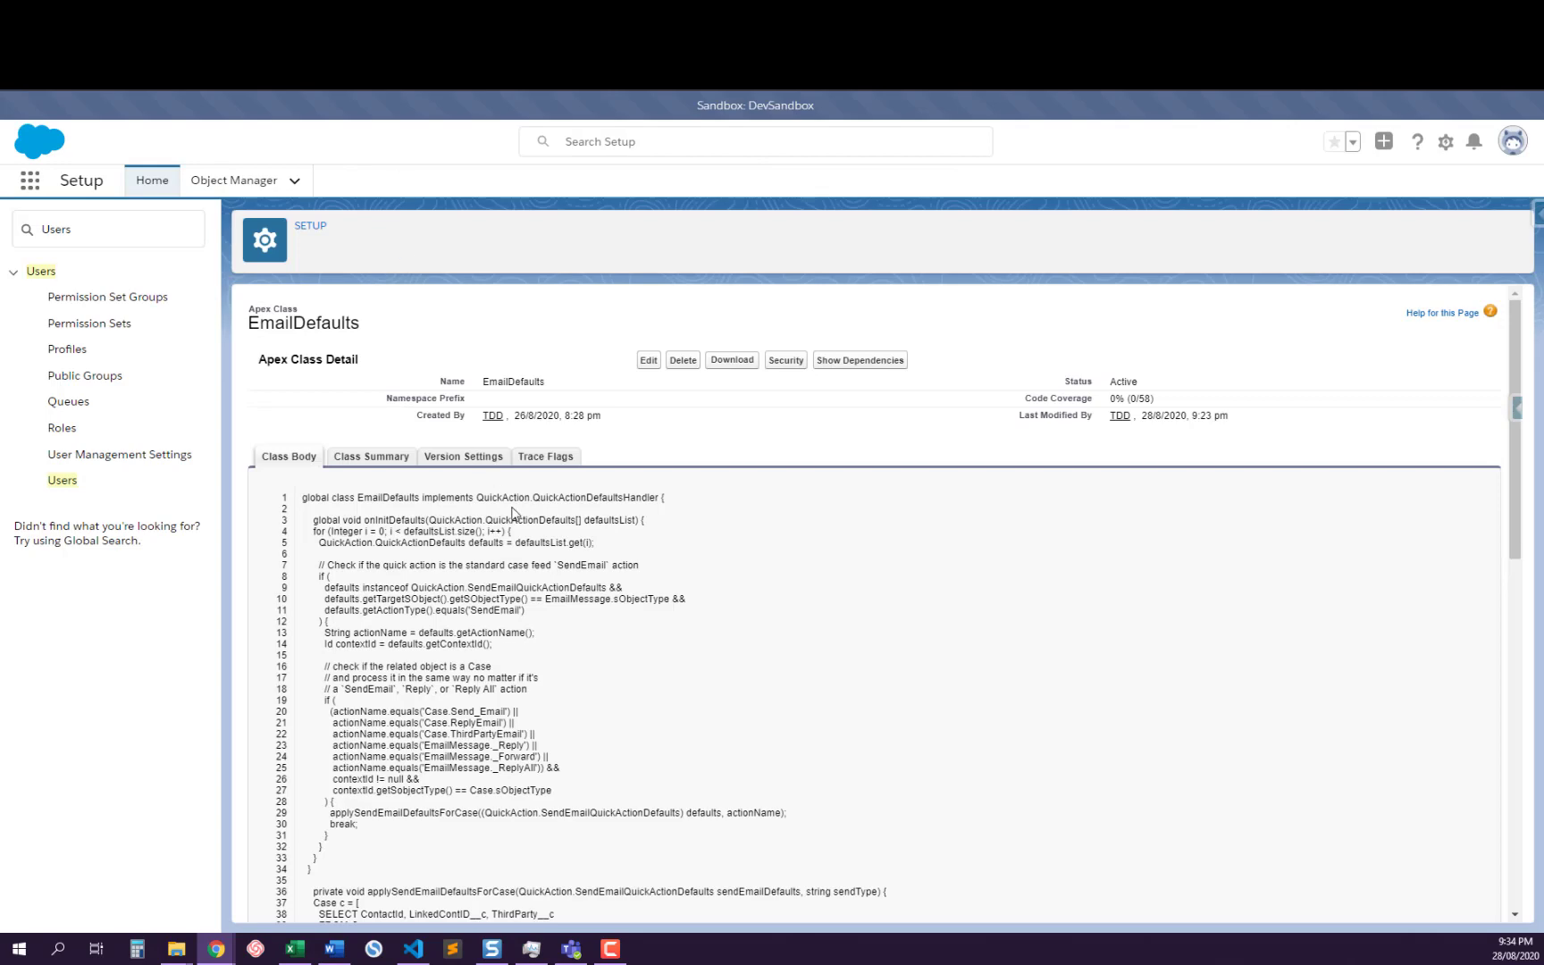
Open the EmailDefaults Apex class for editing and skim its code from beginning to end
scroll(514, 513, "down", 3)
scroll(525, 511, "up", 3)
left_click(649, 361)
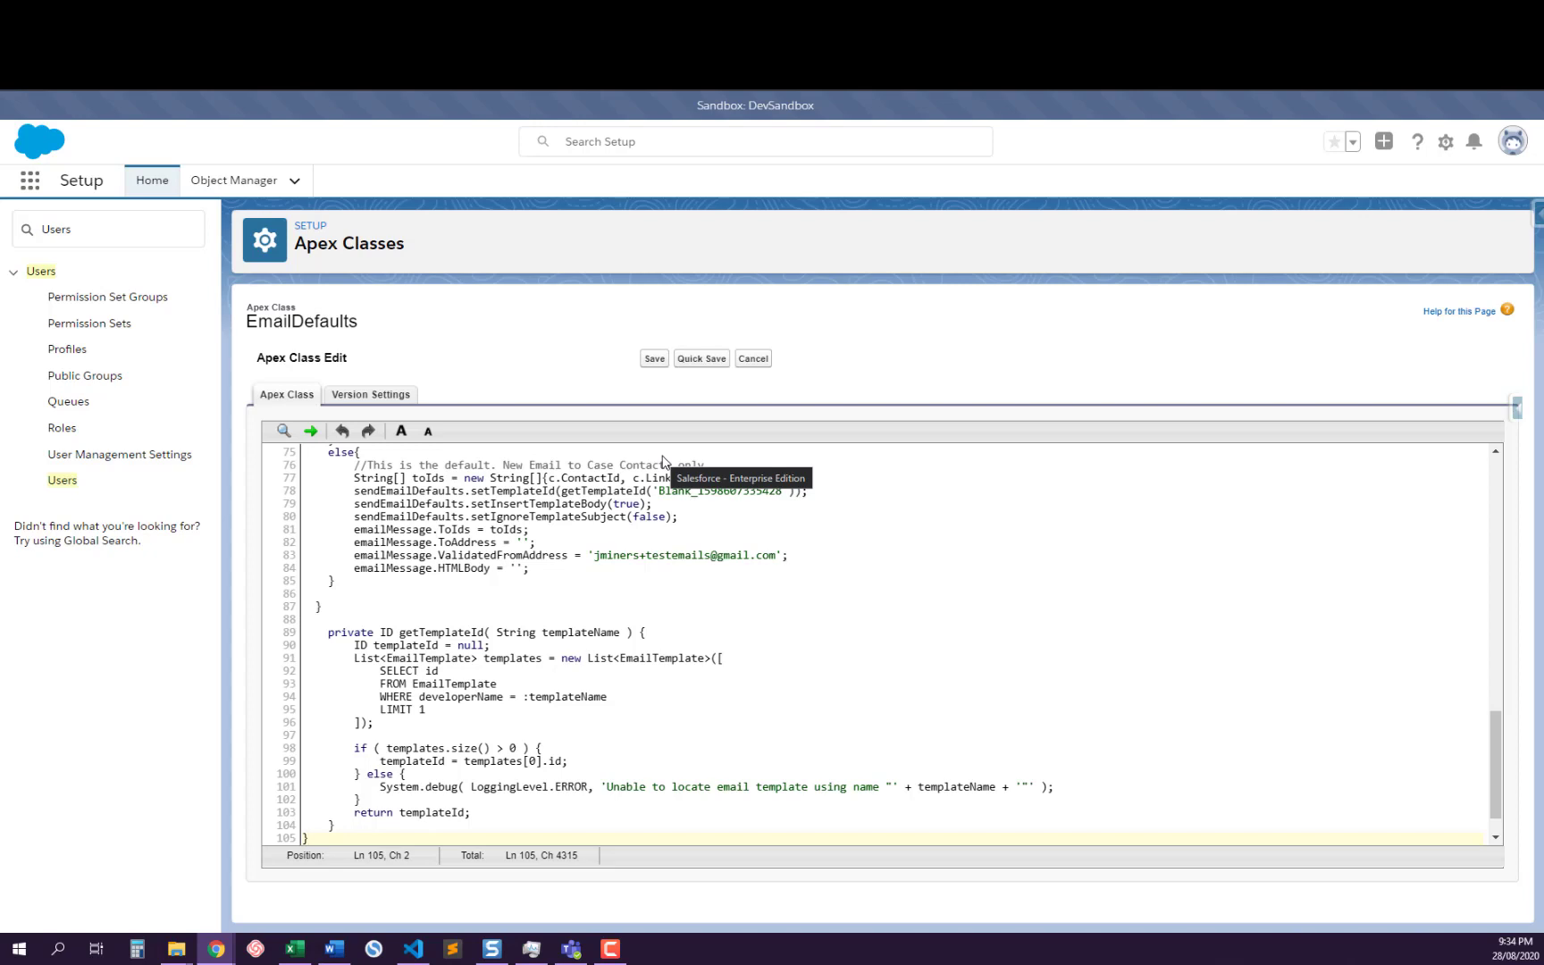
scroll(613, 551, "up", 4)
scroll(614, 553, "down", 4)
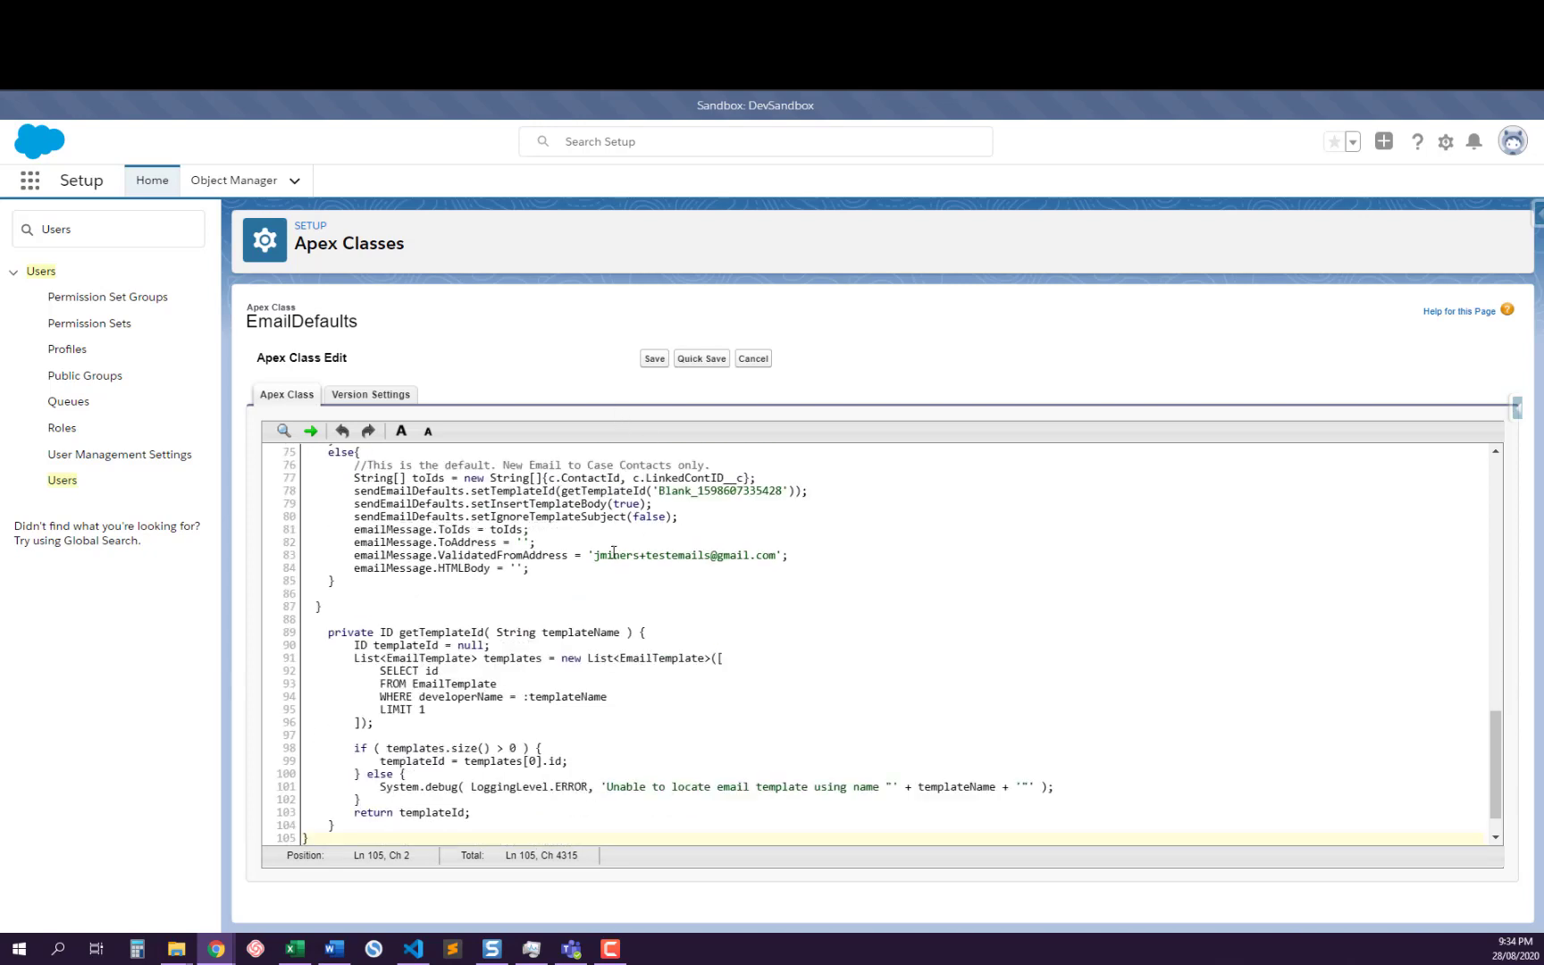
scroll(613, 551, "down", 1)
scroll(608, 620, "up", 15)
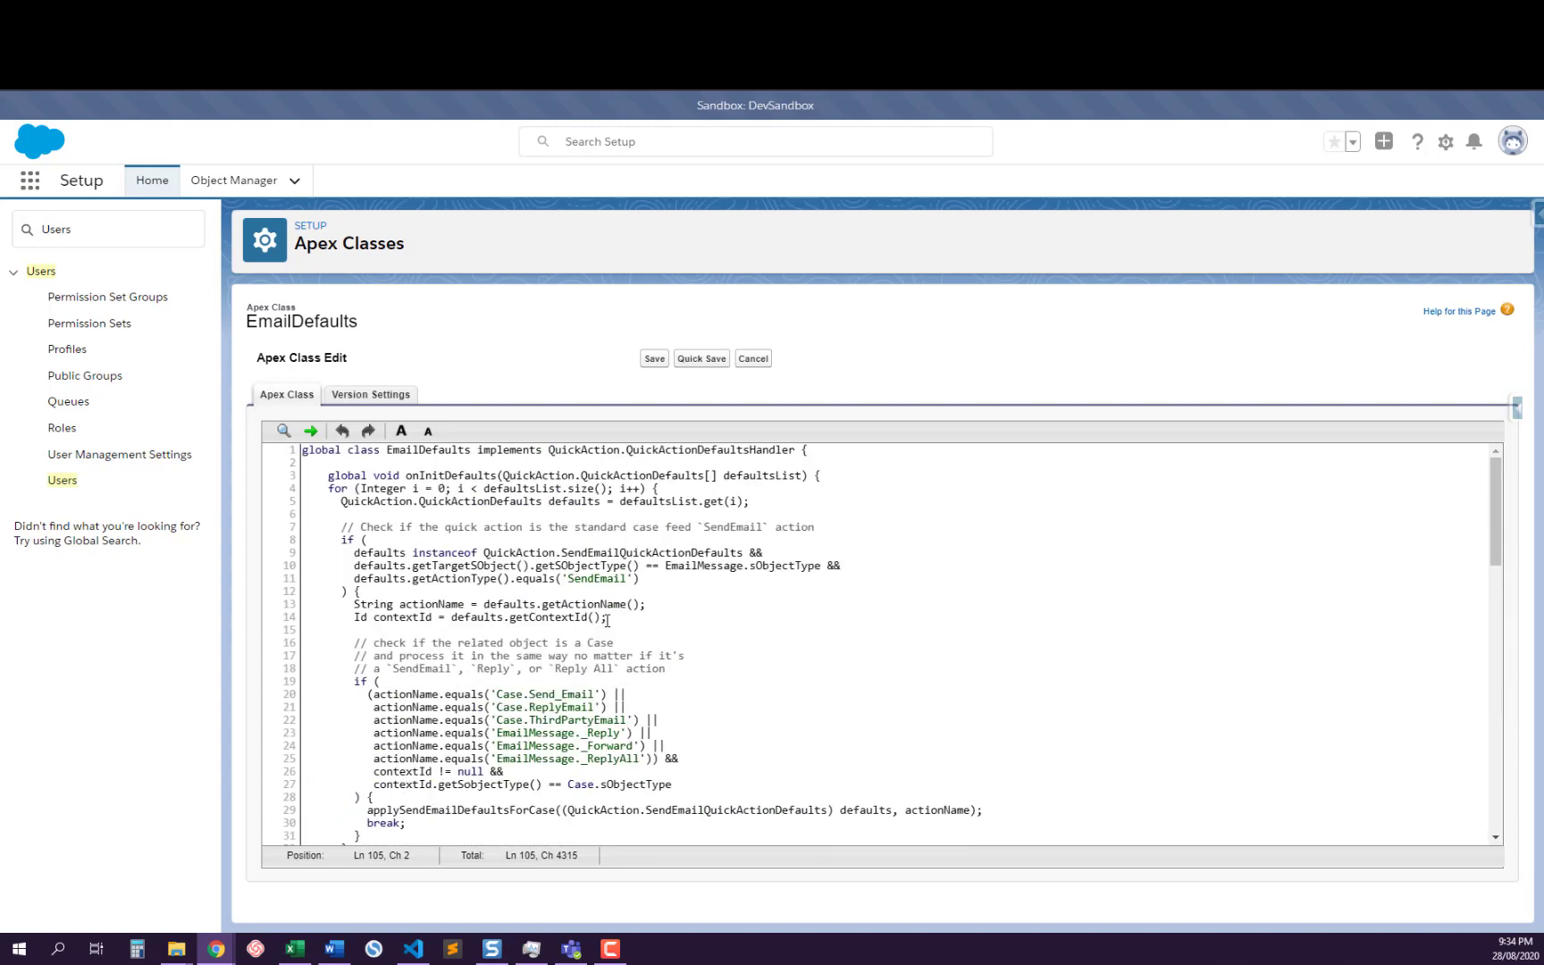
scroll(450, 494, "down", 15)
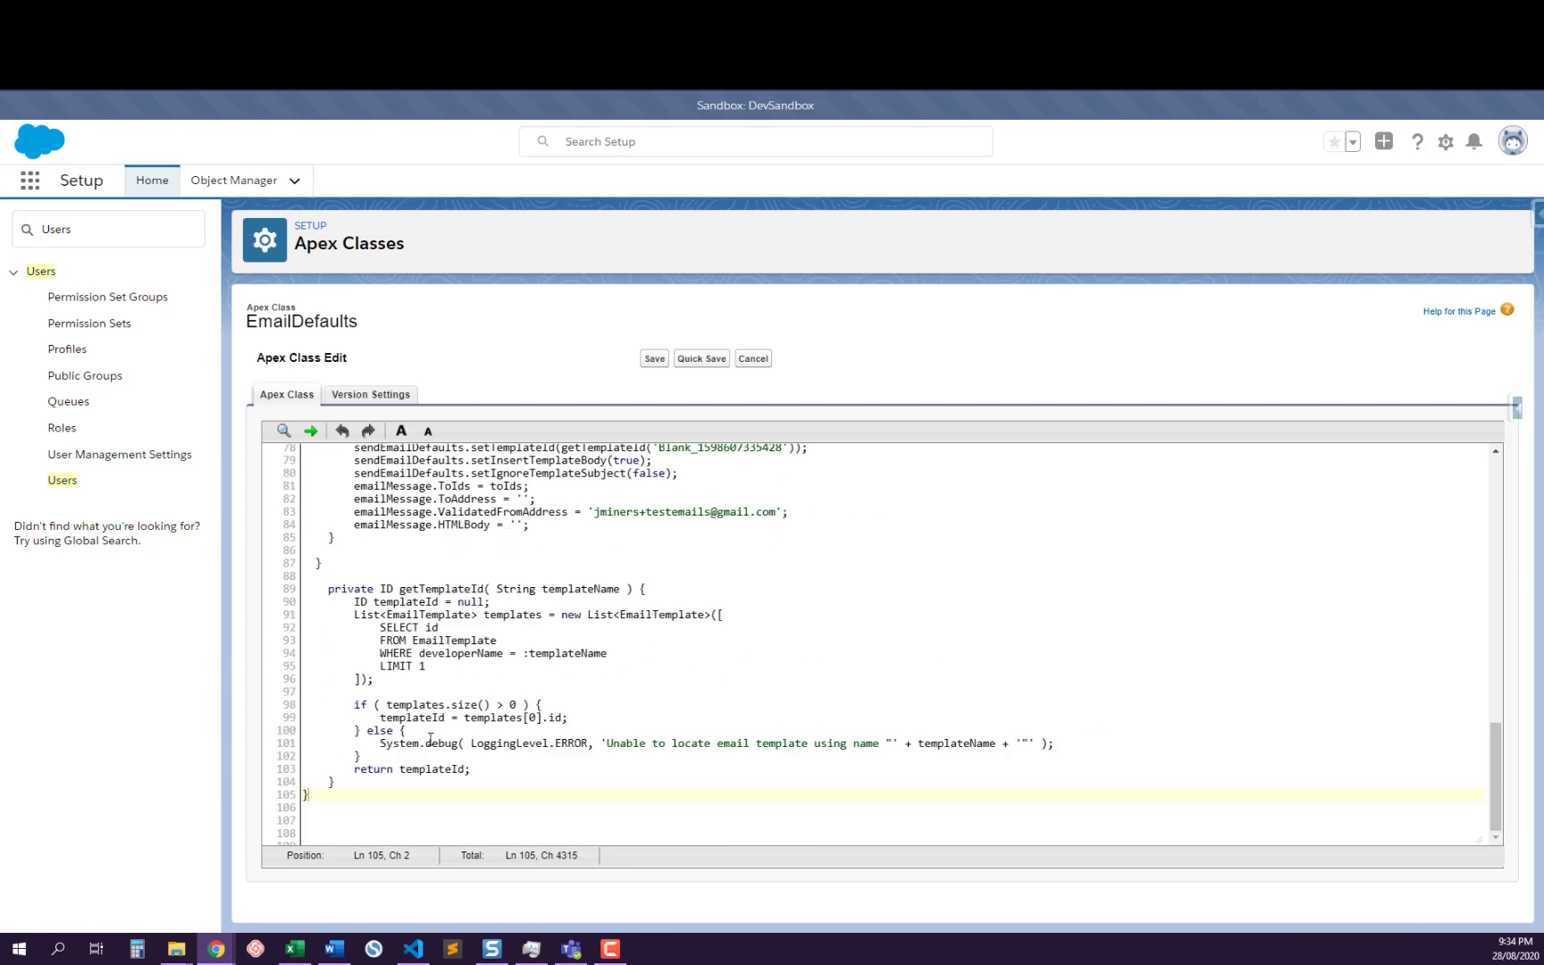
Examine the getTemplateId method and highlight its templateName parameter
left_click_drag(325, 589, 451, 782)
left_click(496, 698)
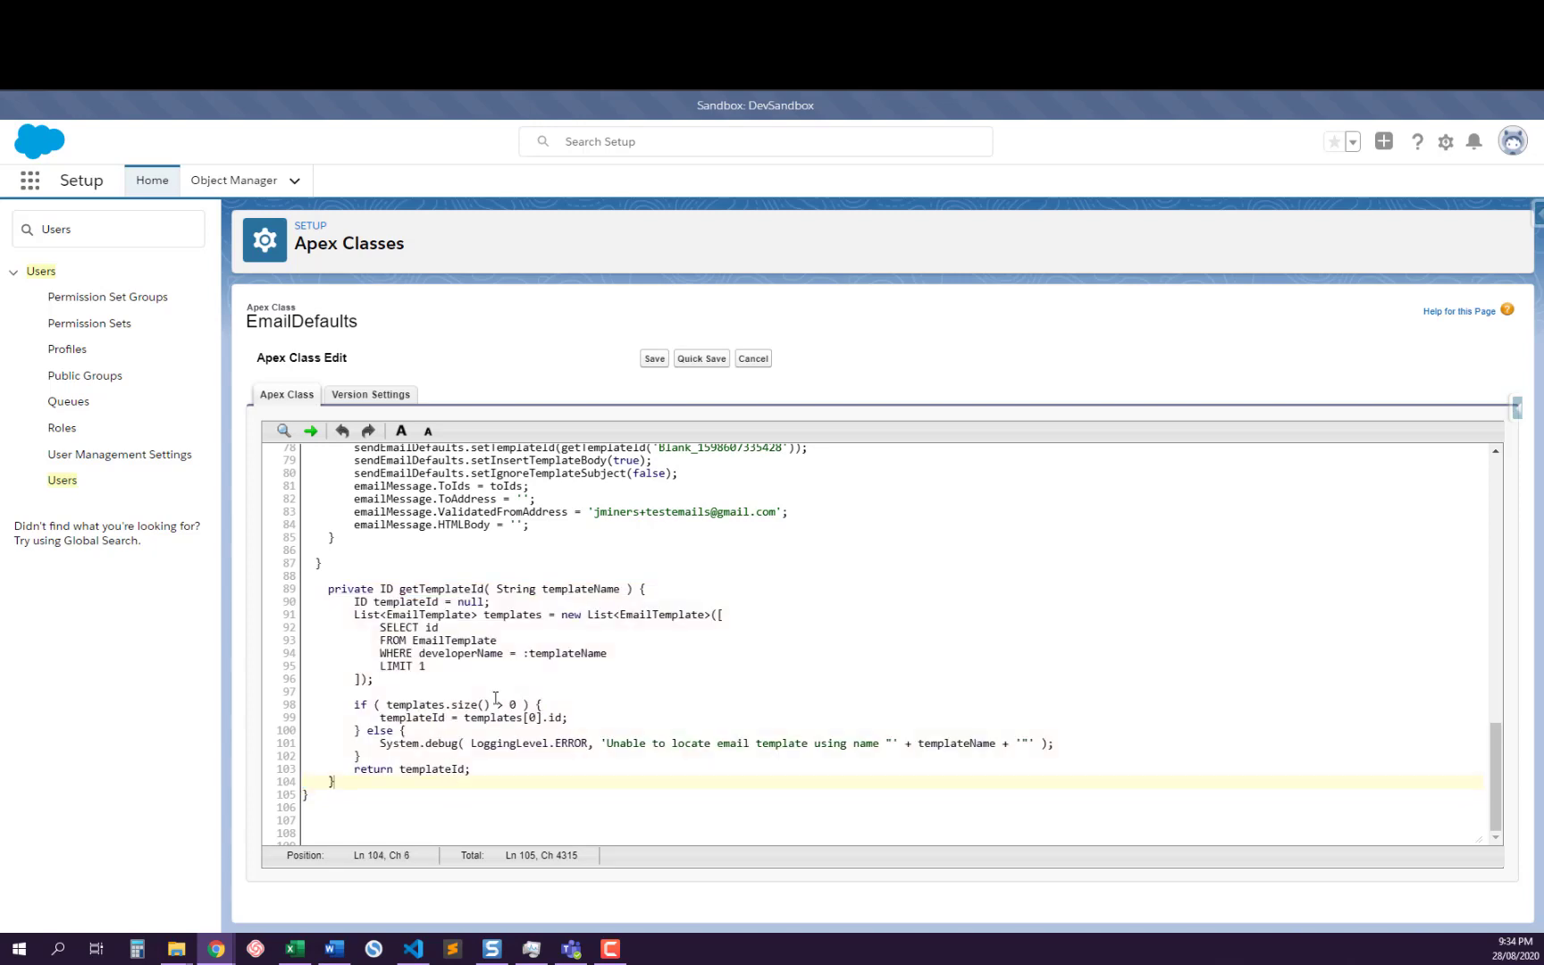
double_click(581, 590)
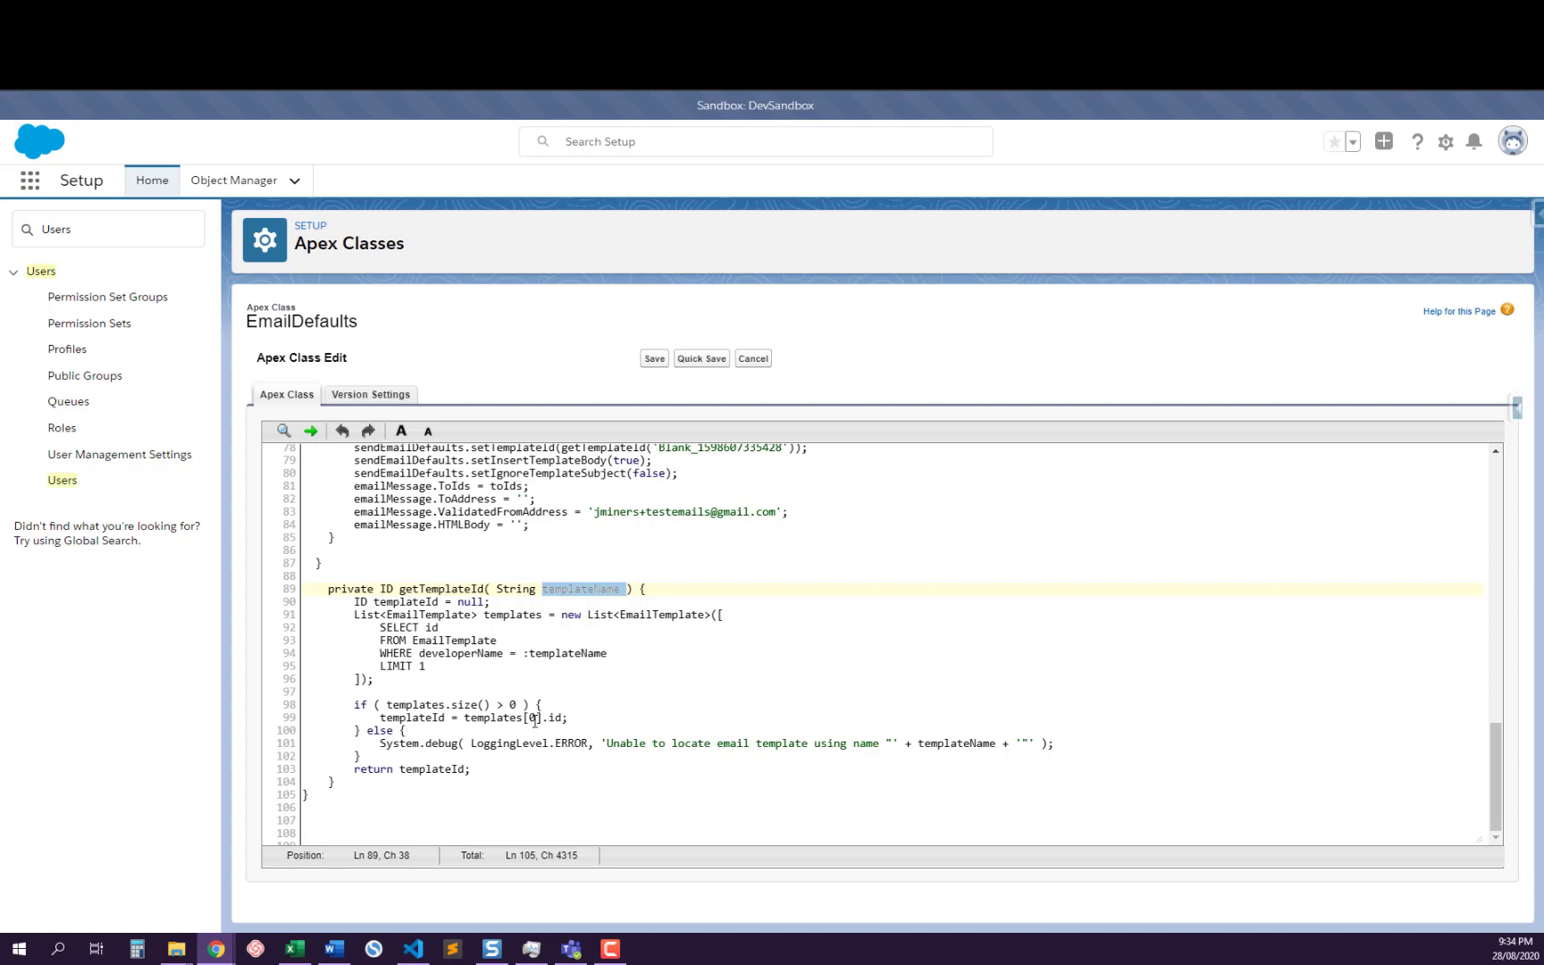
scroll(536, 720, "up", 2)
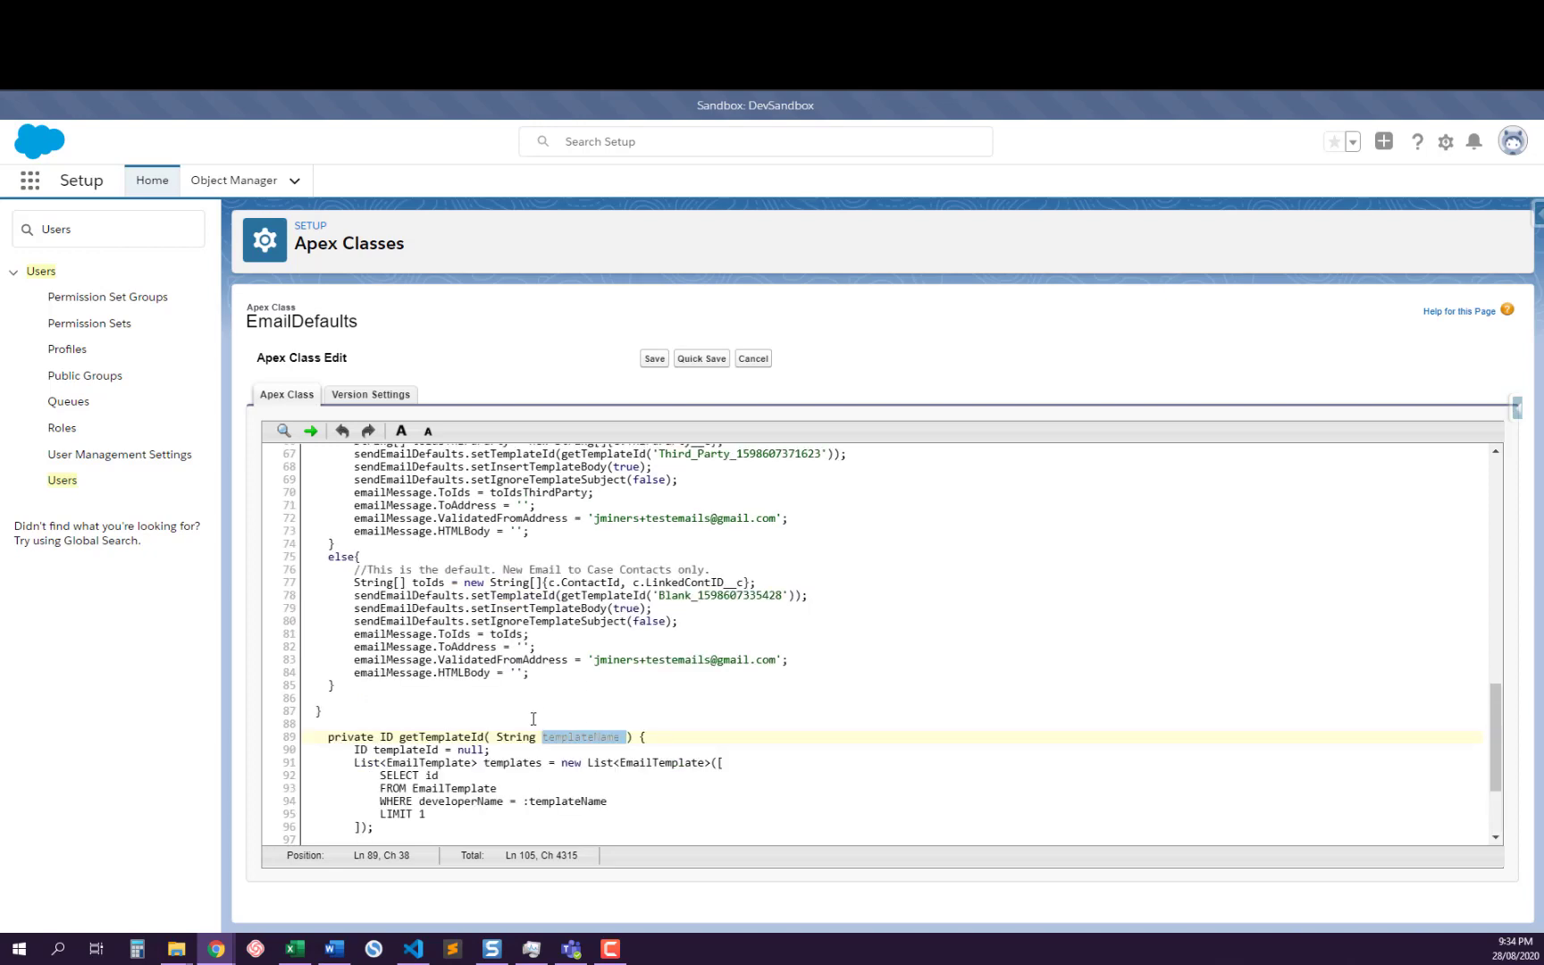
Highlight the applySendEmailDefaultsForCase method and review its Reply, Forward, ThirdParty and default branches
scroll(630, 686, "up", 9)
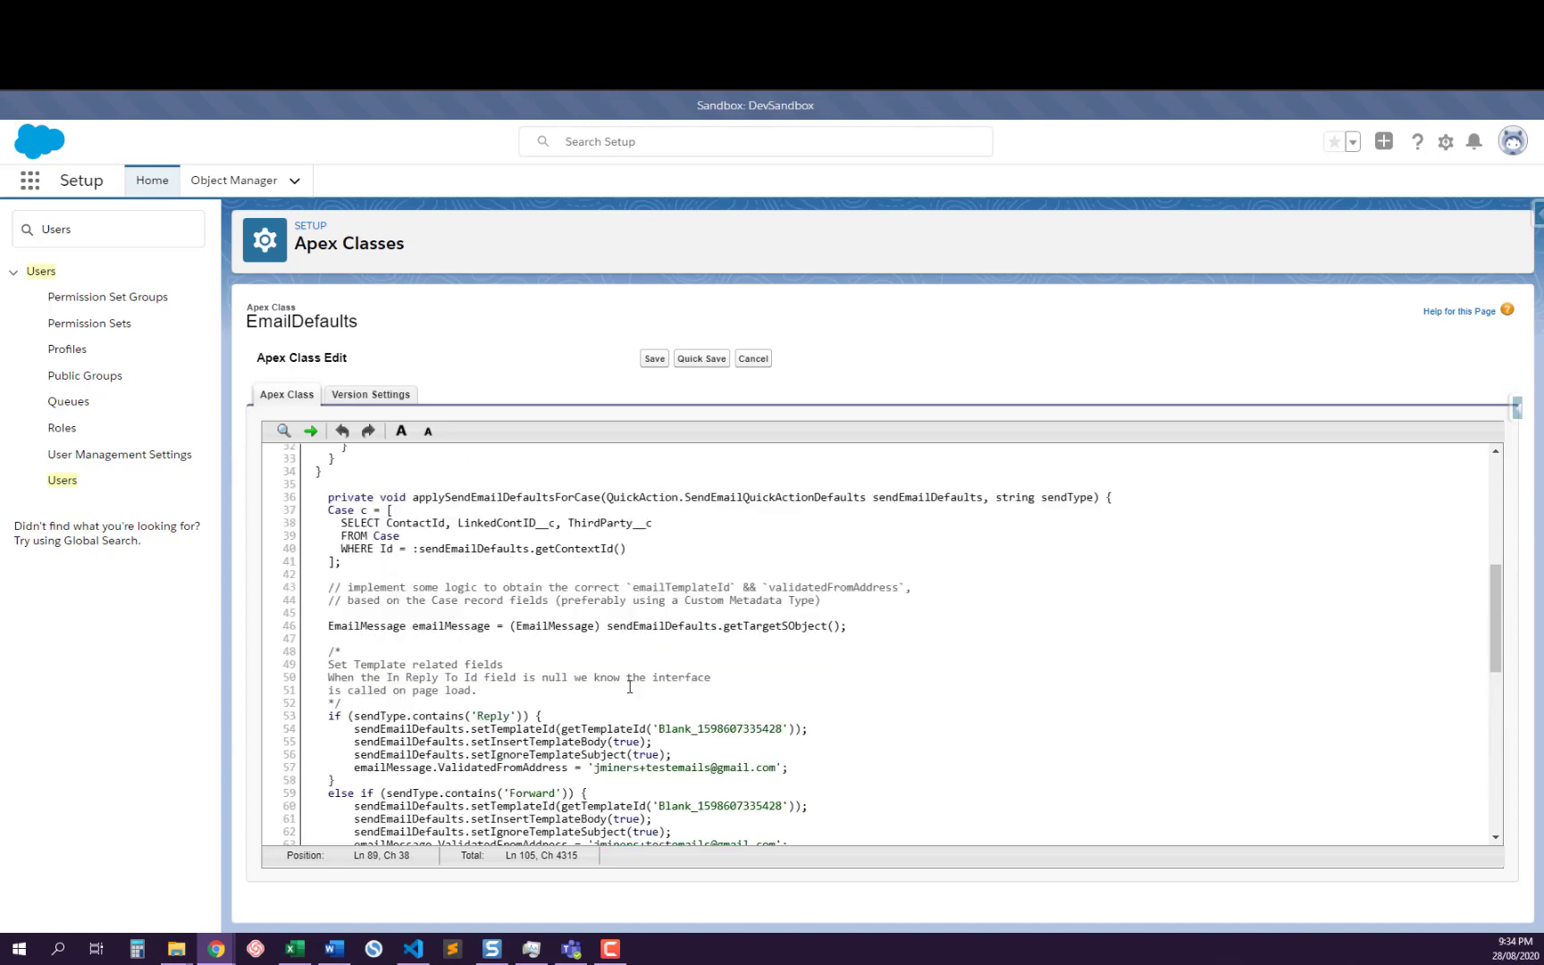
scroll(630, 686, "down", 9)
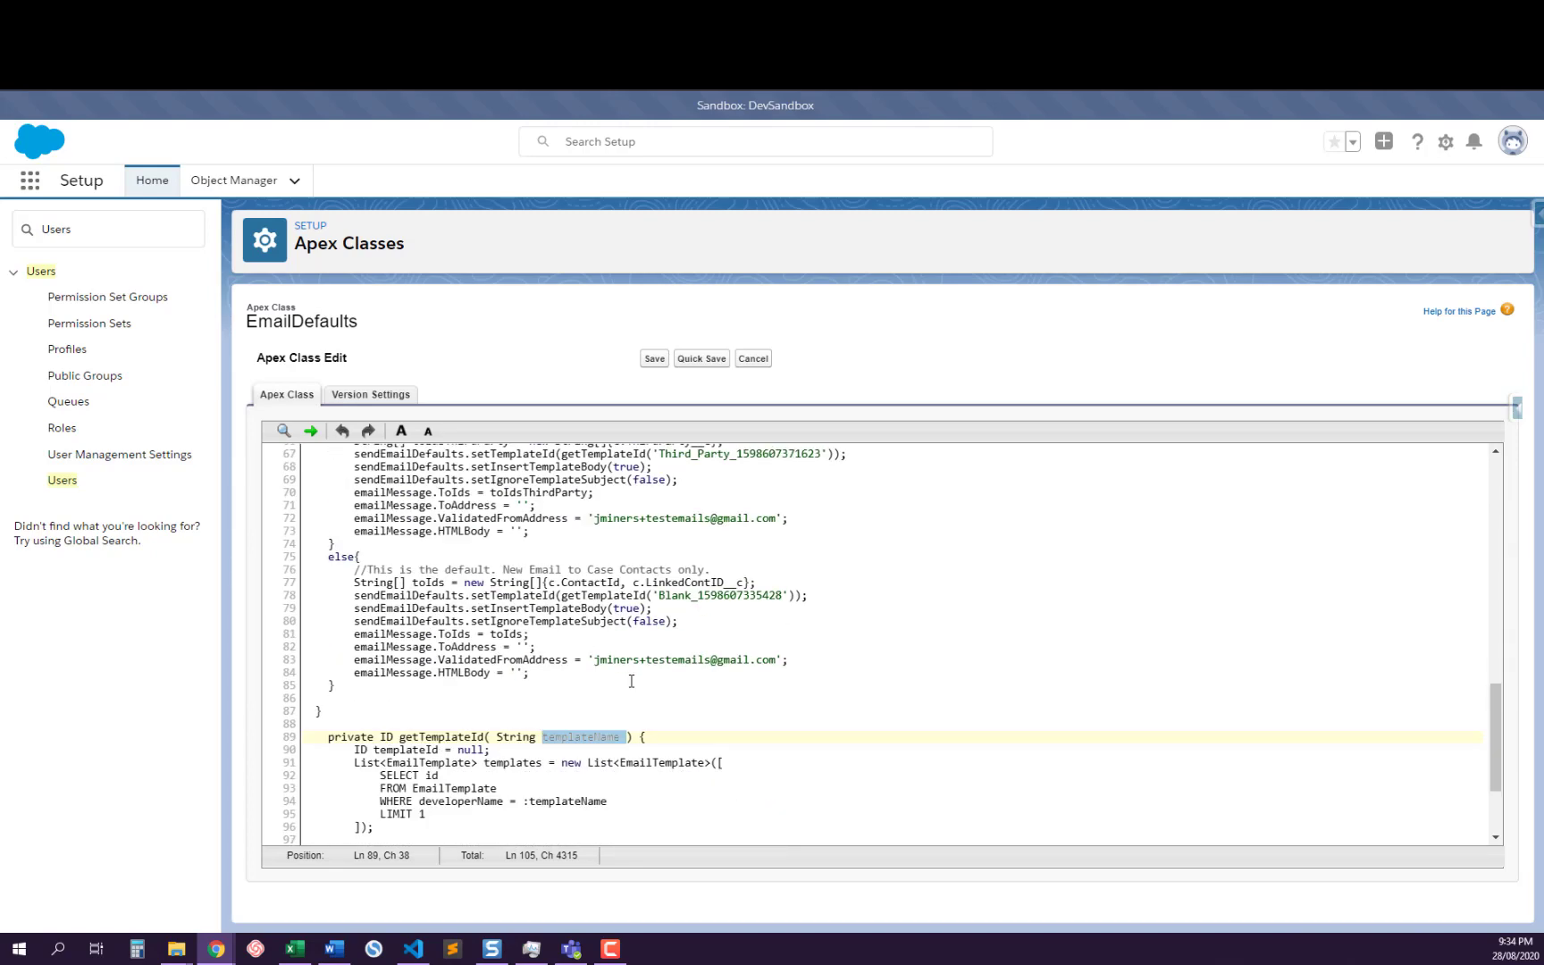
scroll(630, 684, "up", 5)
scroll(305, 568, "up", 2)
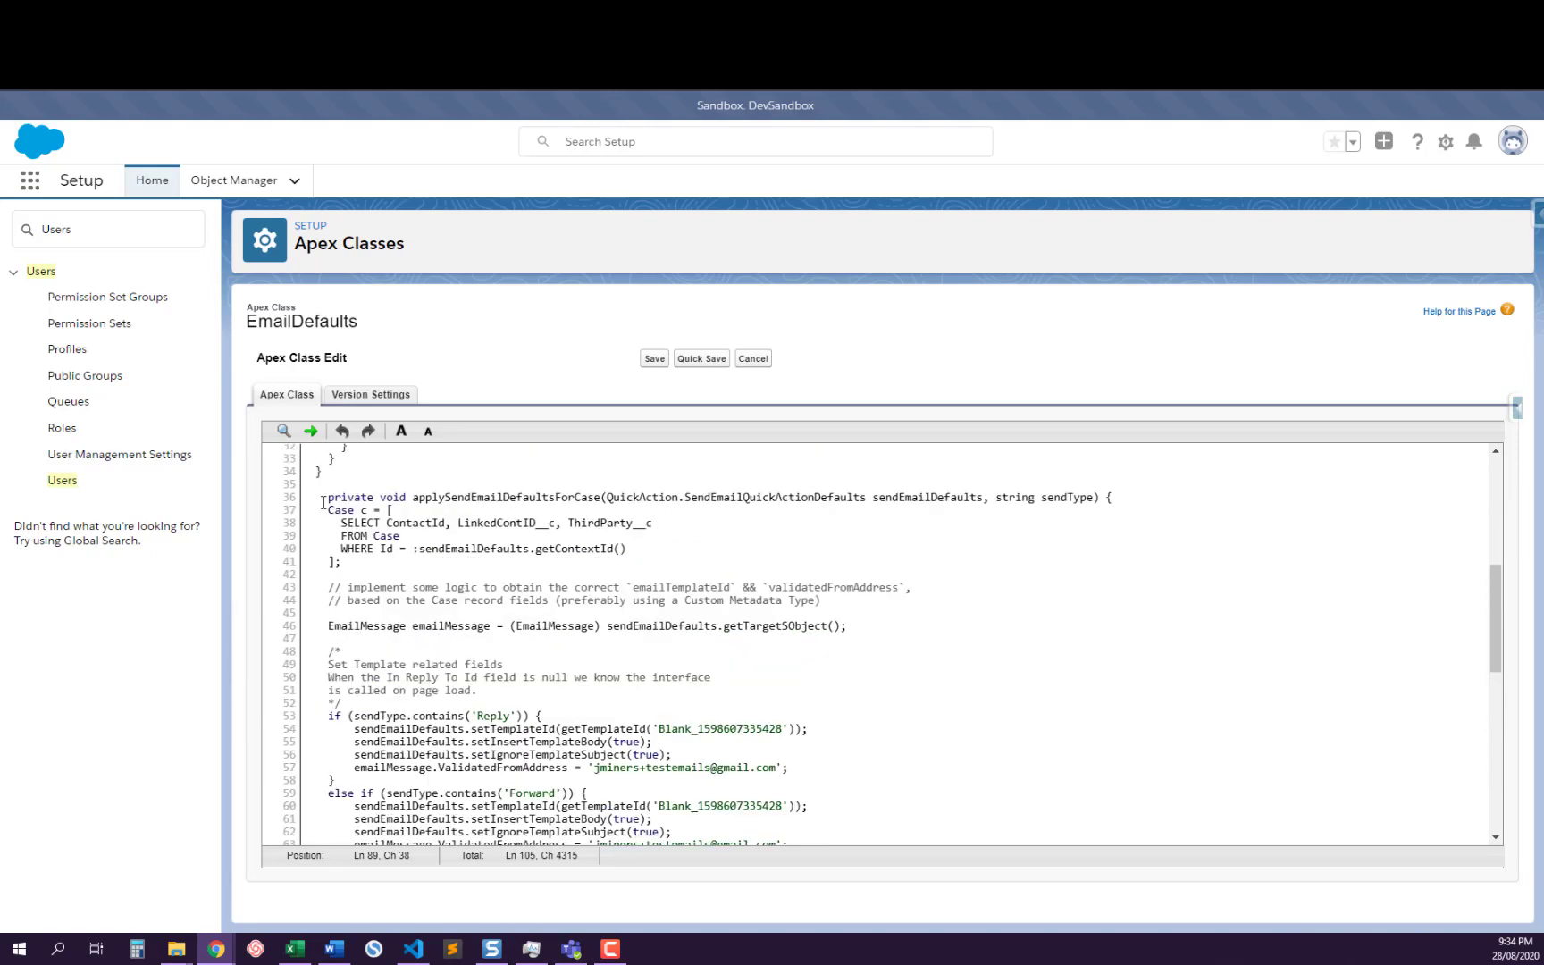
left_click_drag(320, 497, 451, 729)
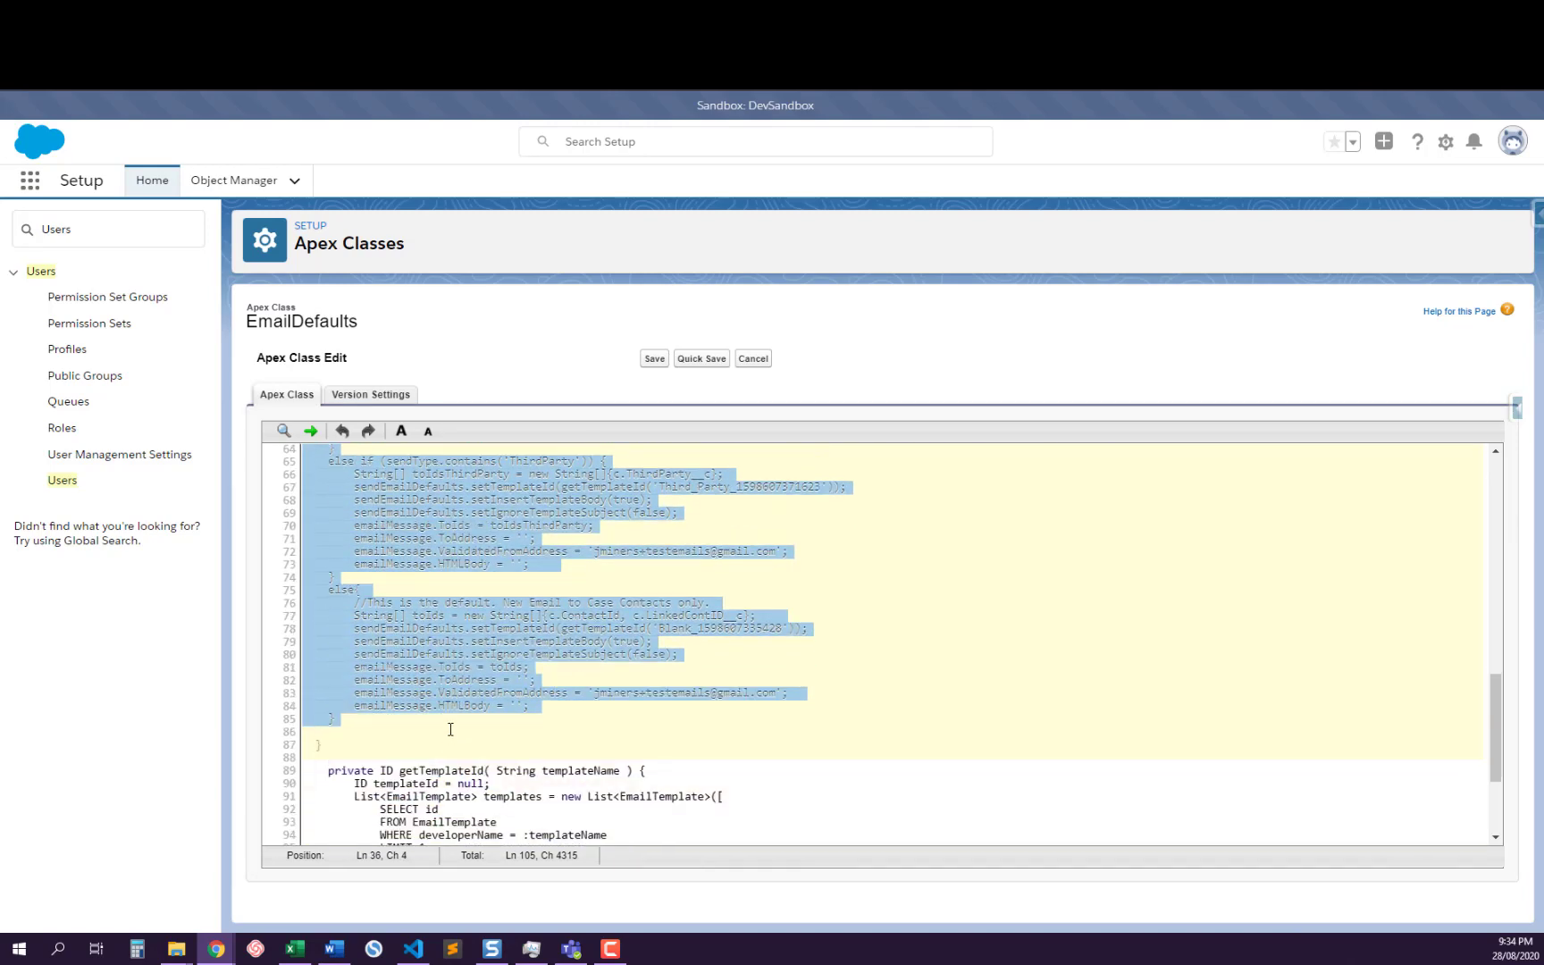
scroll(501, 663, "up", 4)
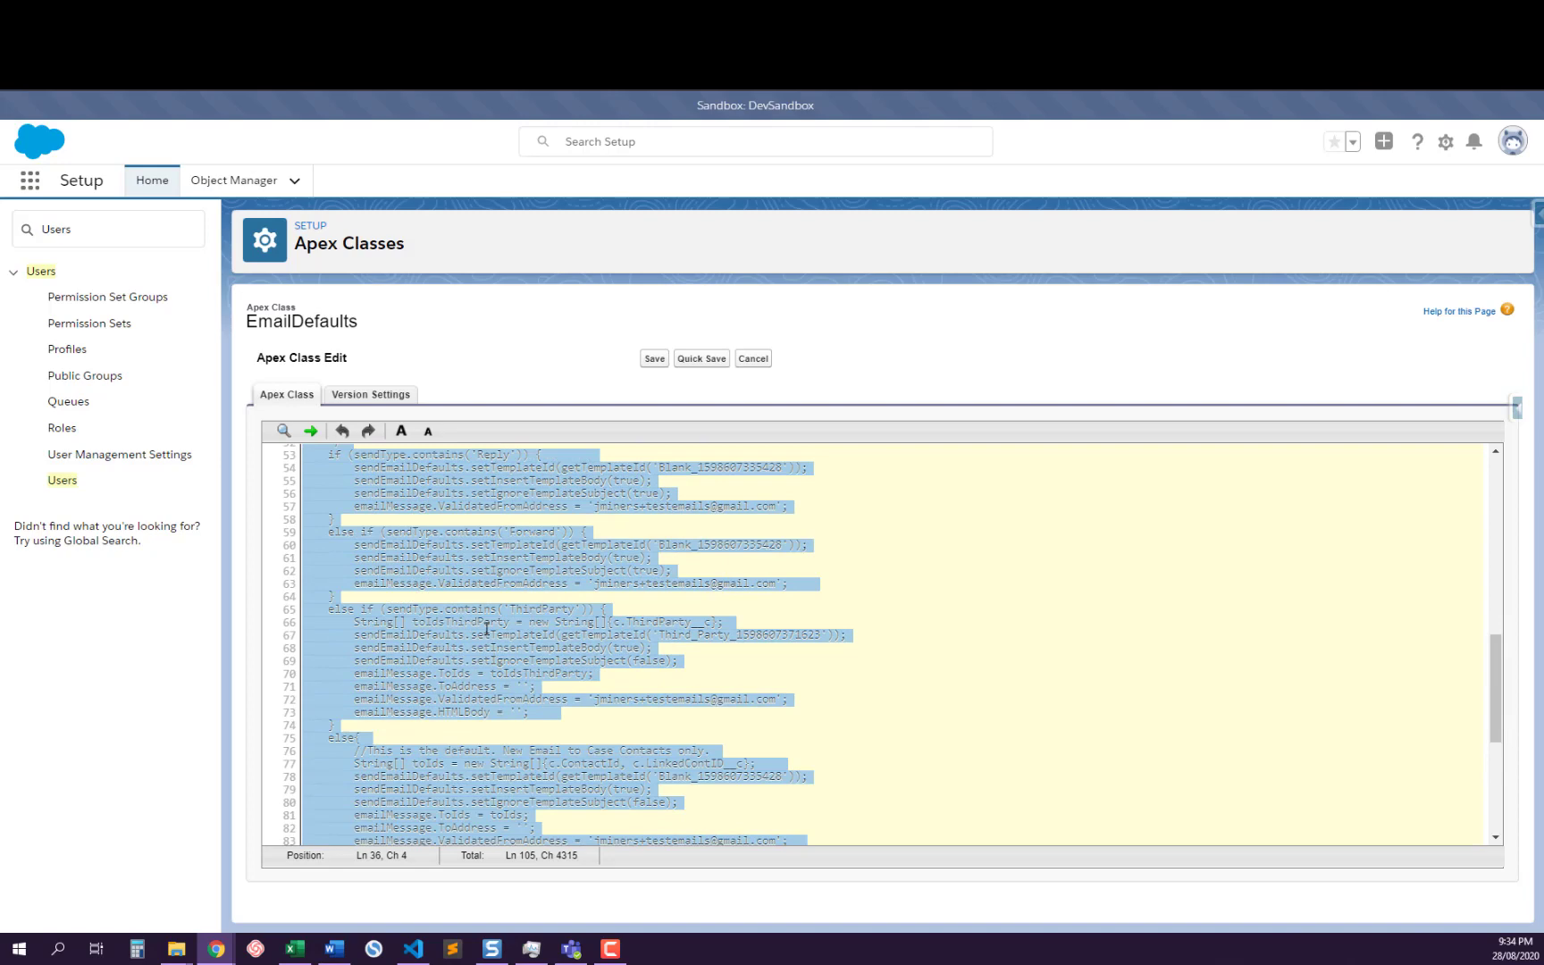
Examine the onInitDefaults method, highlighting its name and the code that checks the quick action's name
scroll(487, 663, "up", 7)
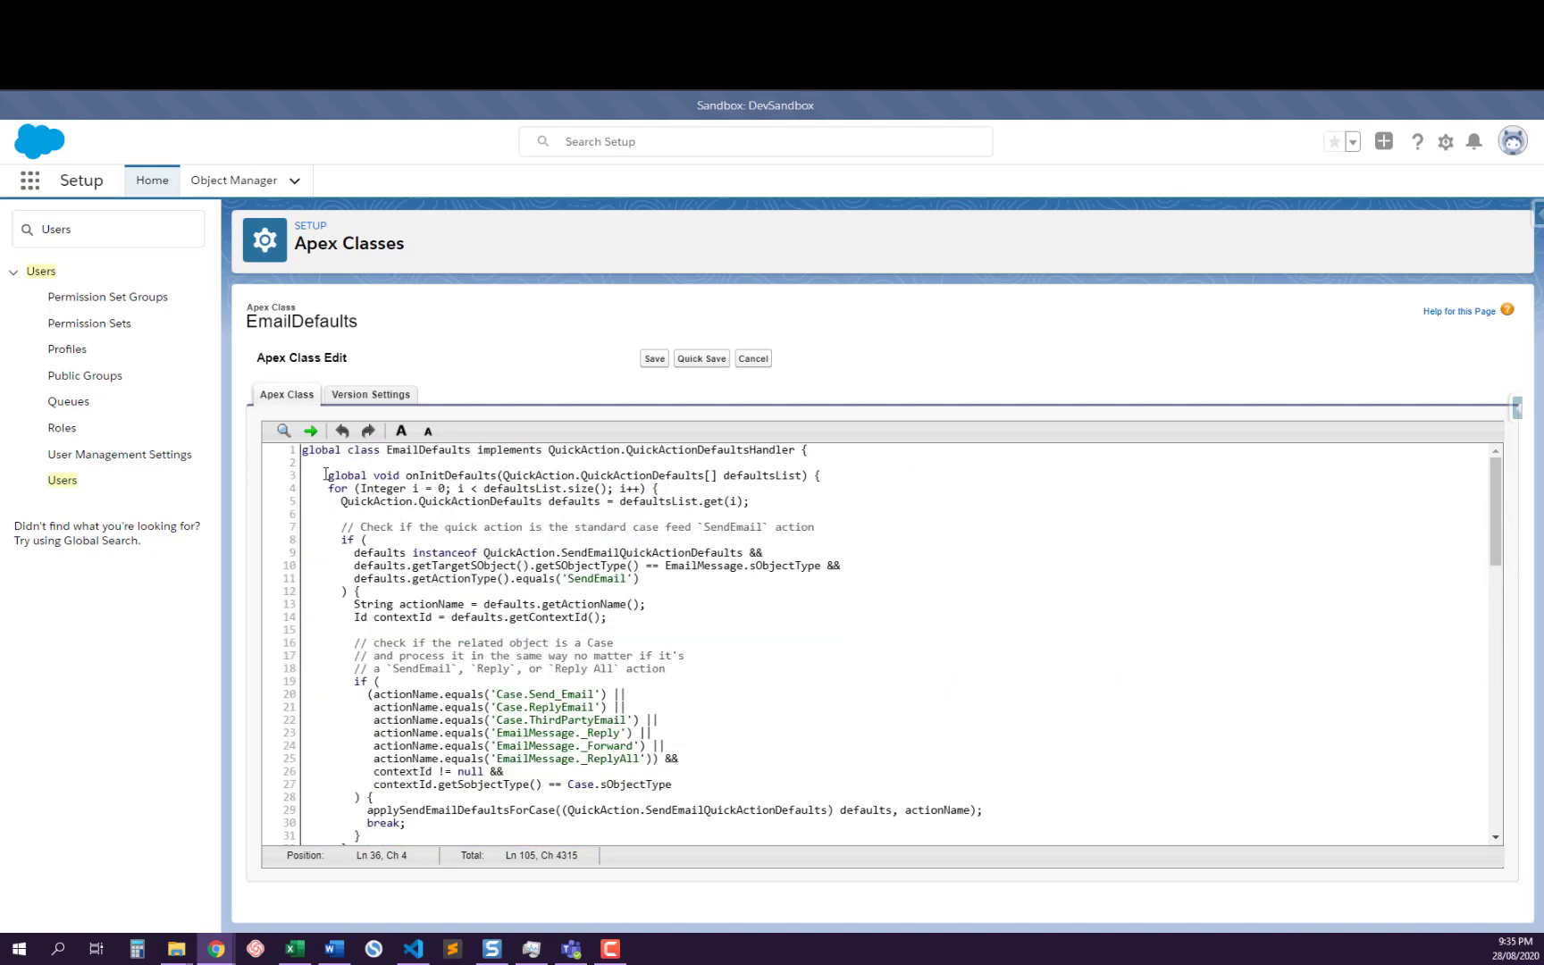
double_click(448, 476)
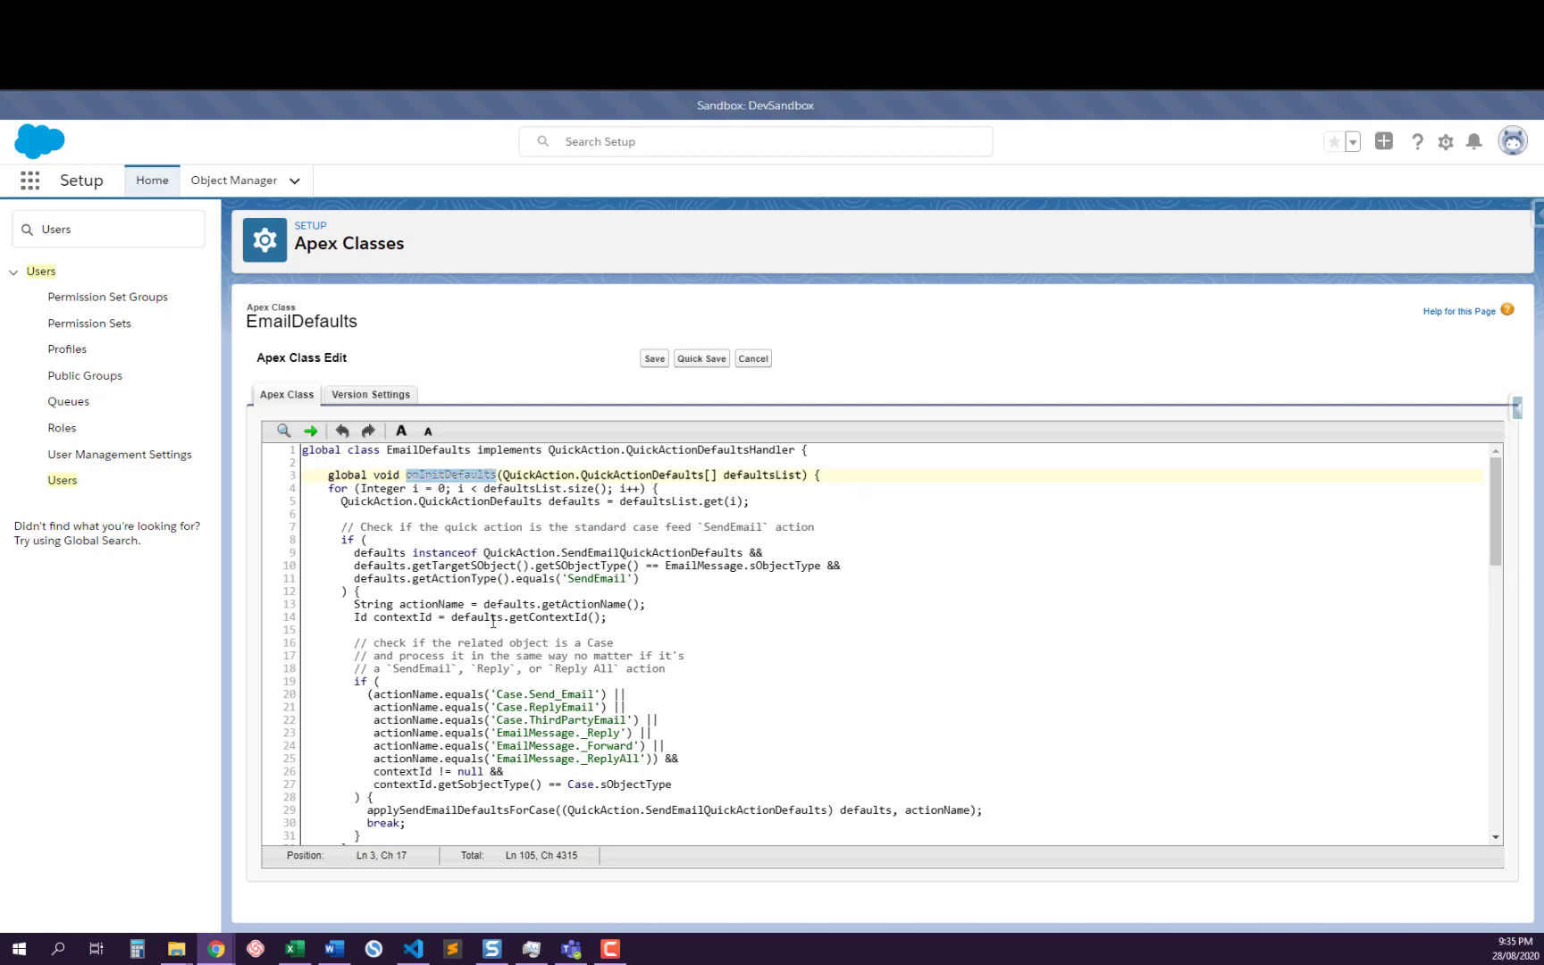
left_click_drag(343, 575, 529, 816)
left_click(523, 715)
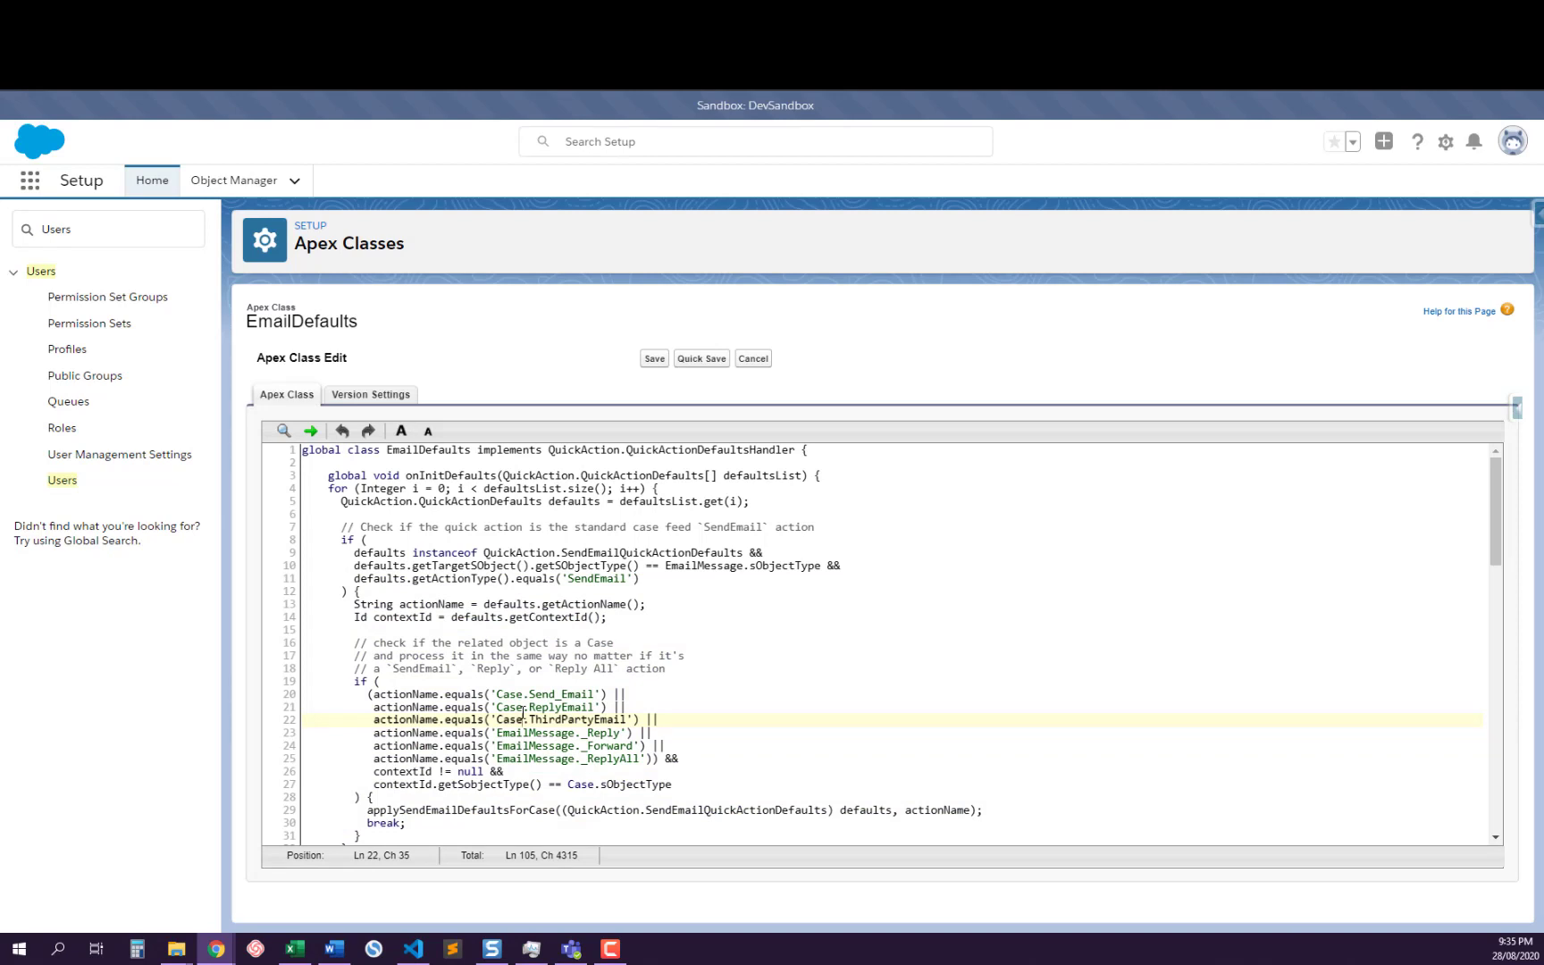
Read through the actionName conditions for the Case and EmailMessage actions in onInitDefaults
scroll(428, 573, "down", 3)
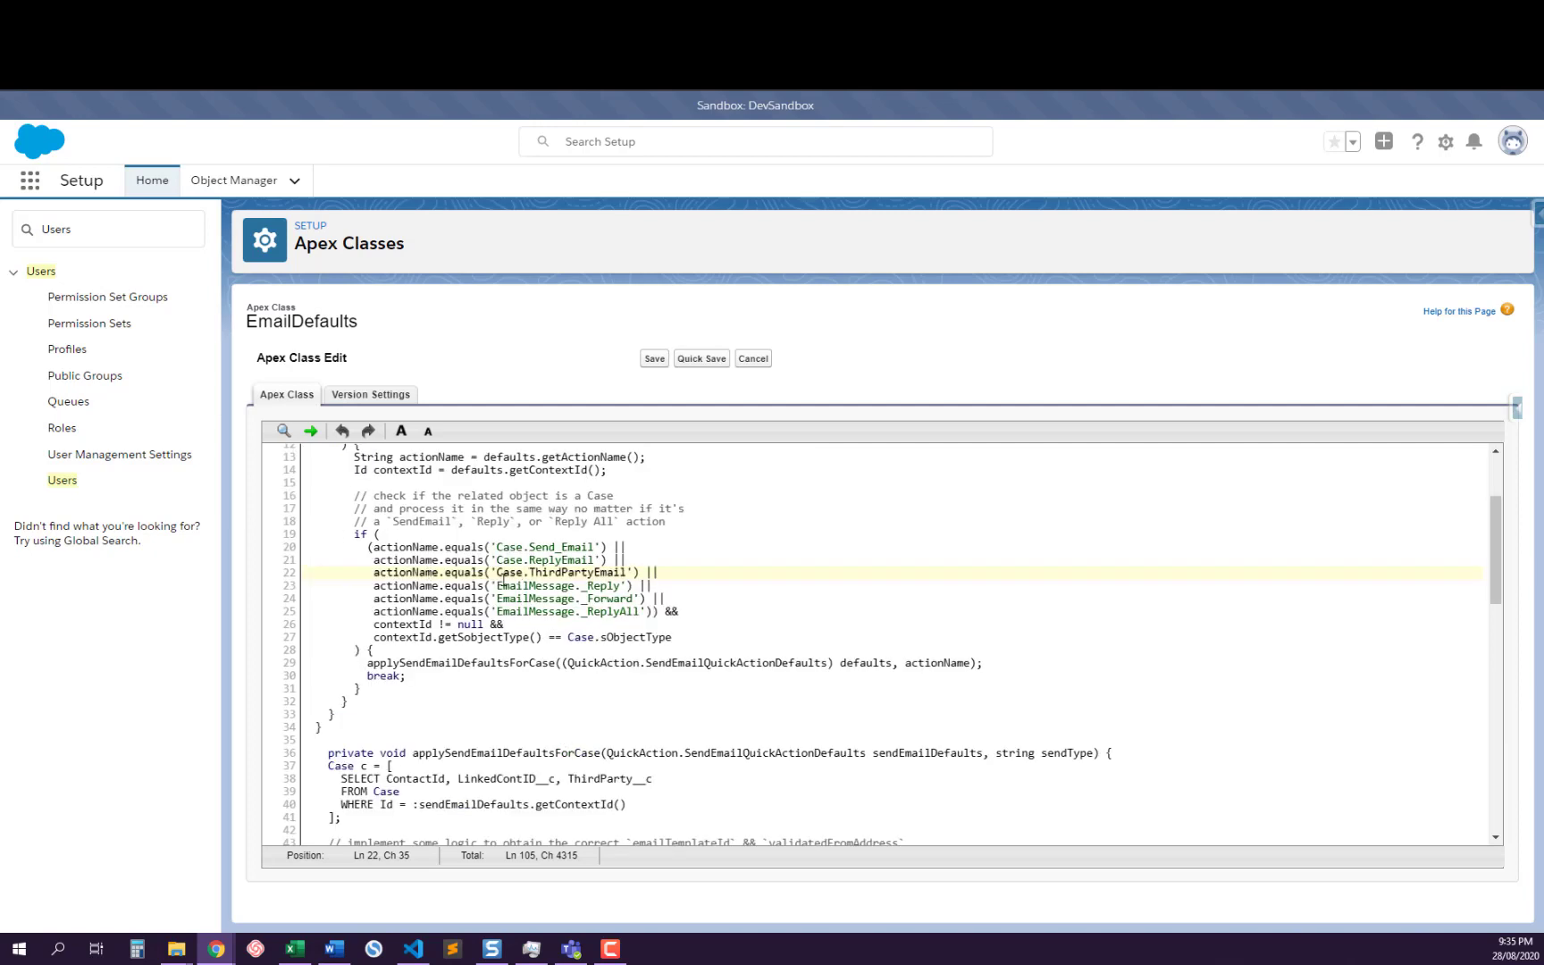
left_click(532, 580)
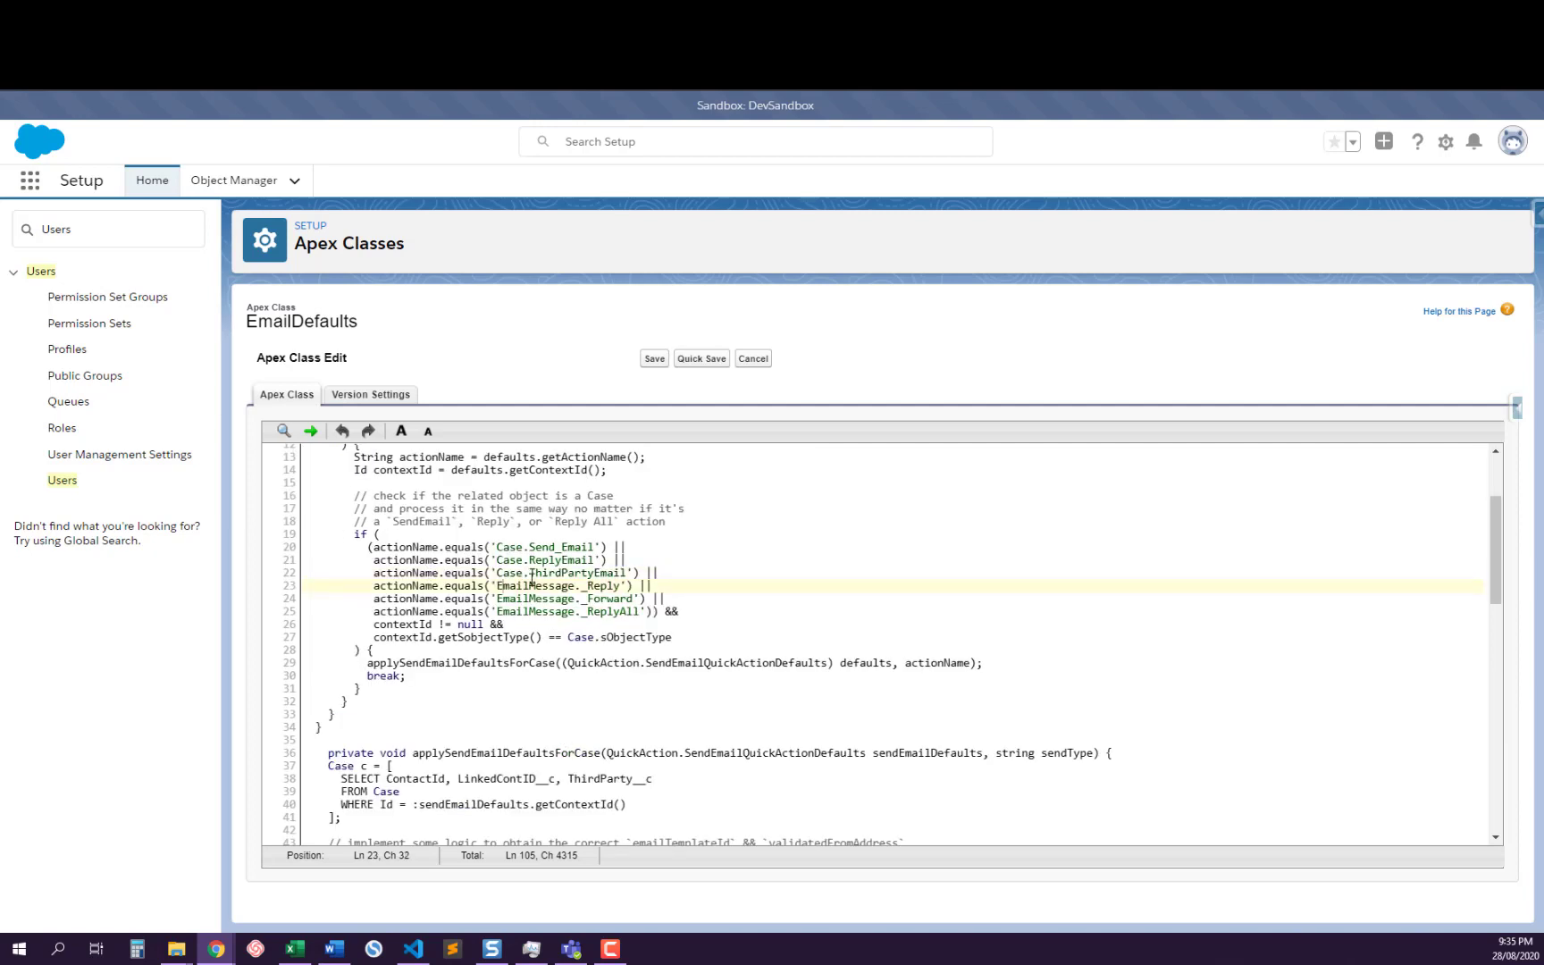
triple_click(525, 585)
left_click(608, 599)
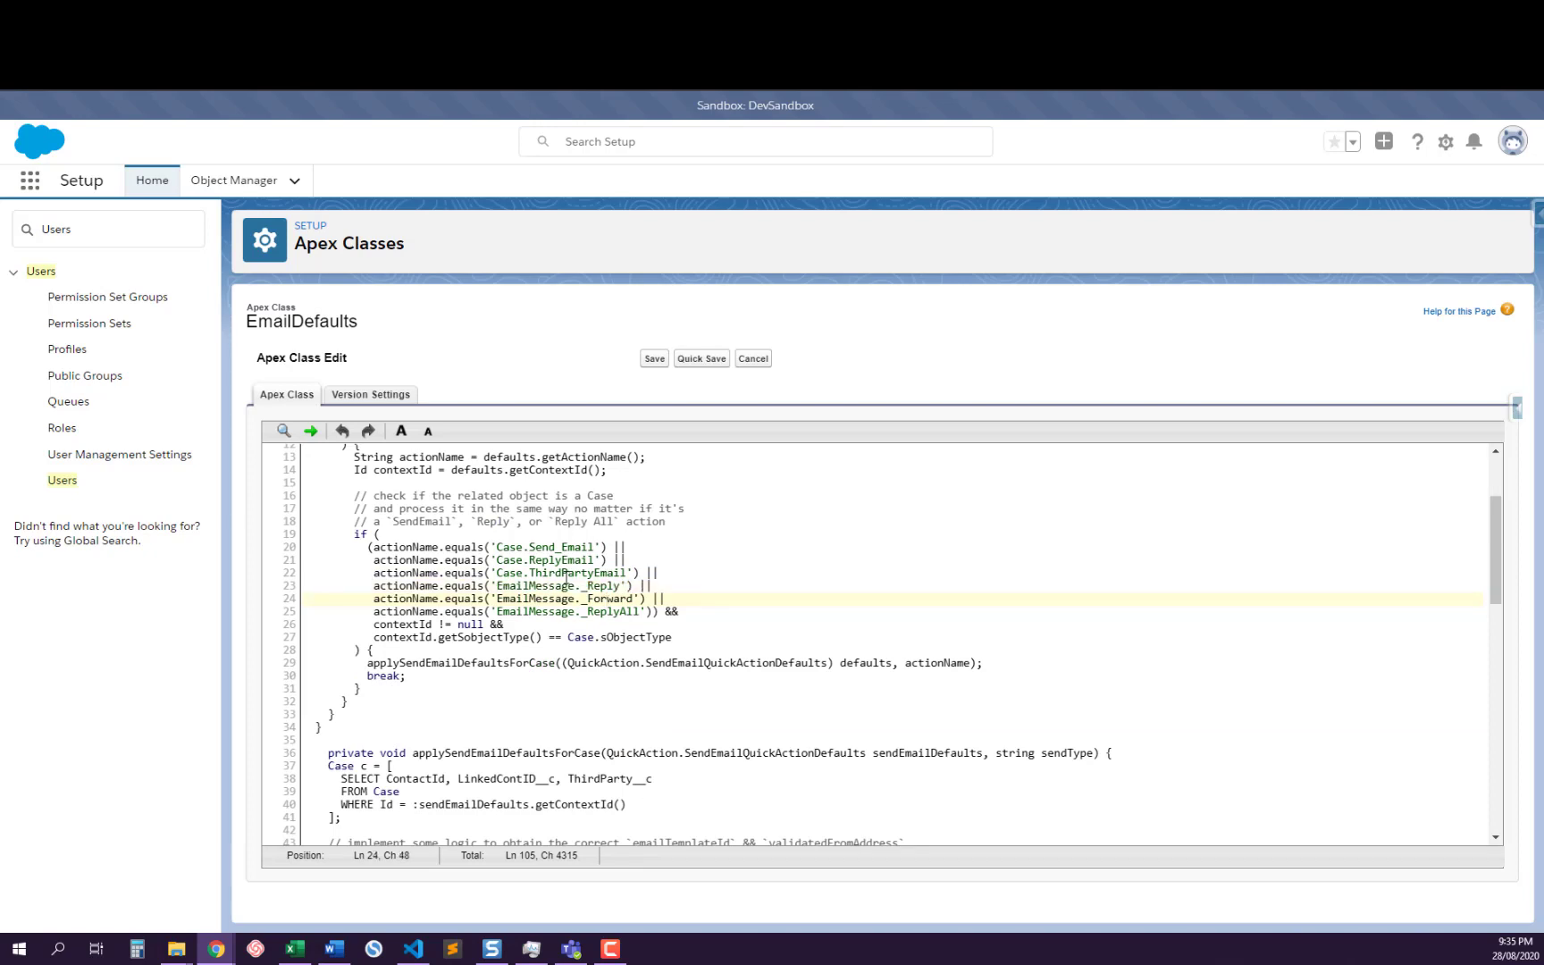
left_click(549, 551)
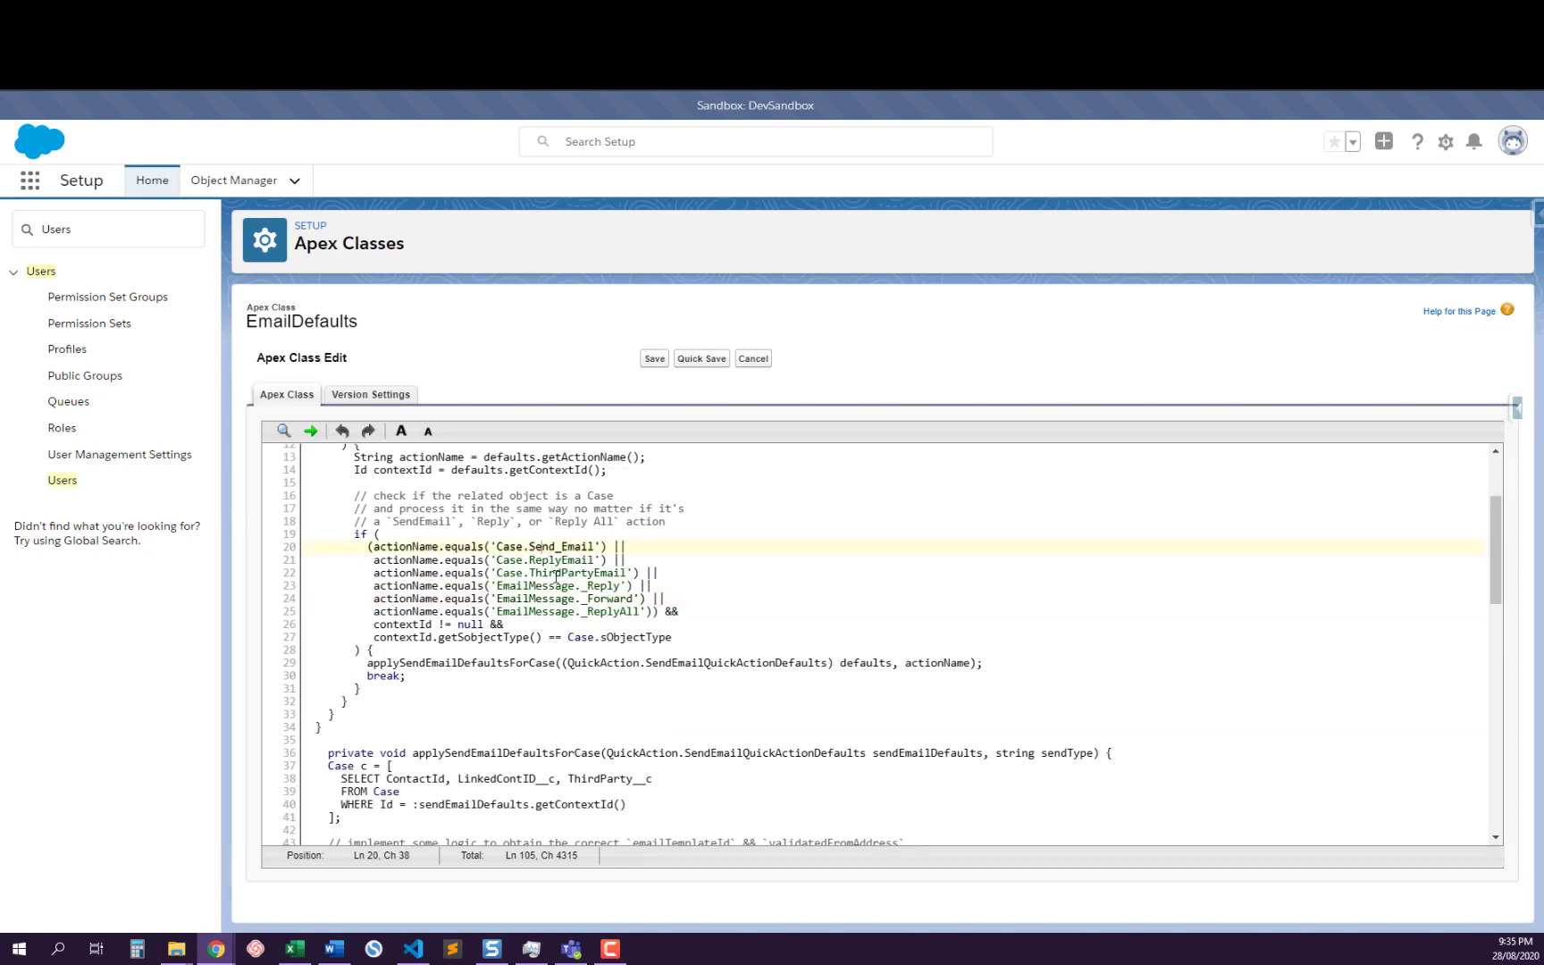
left_click(550, 574)
left_click(551, 610)
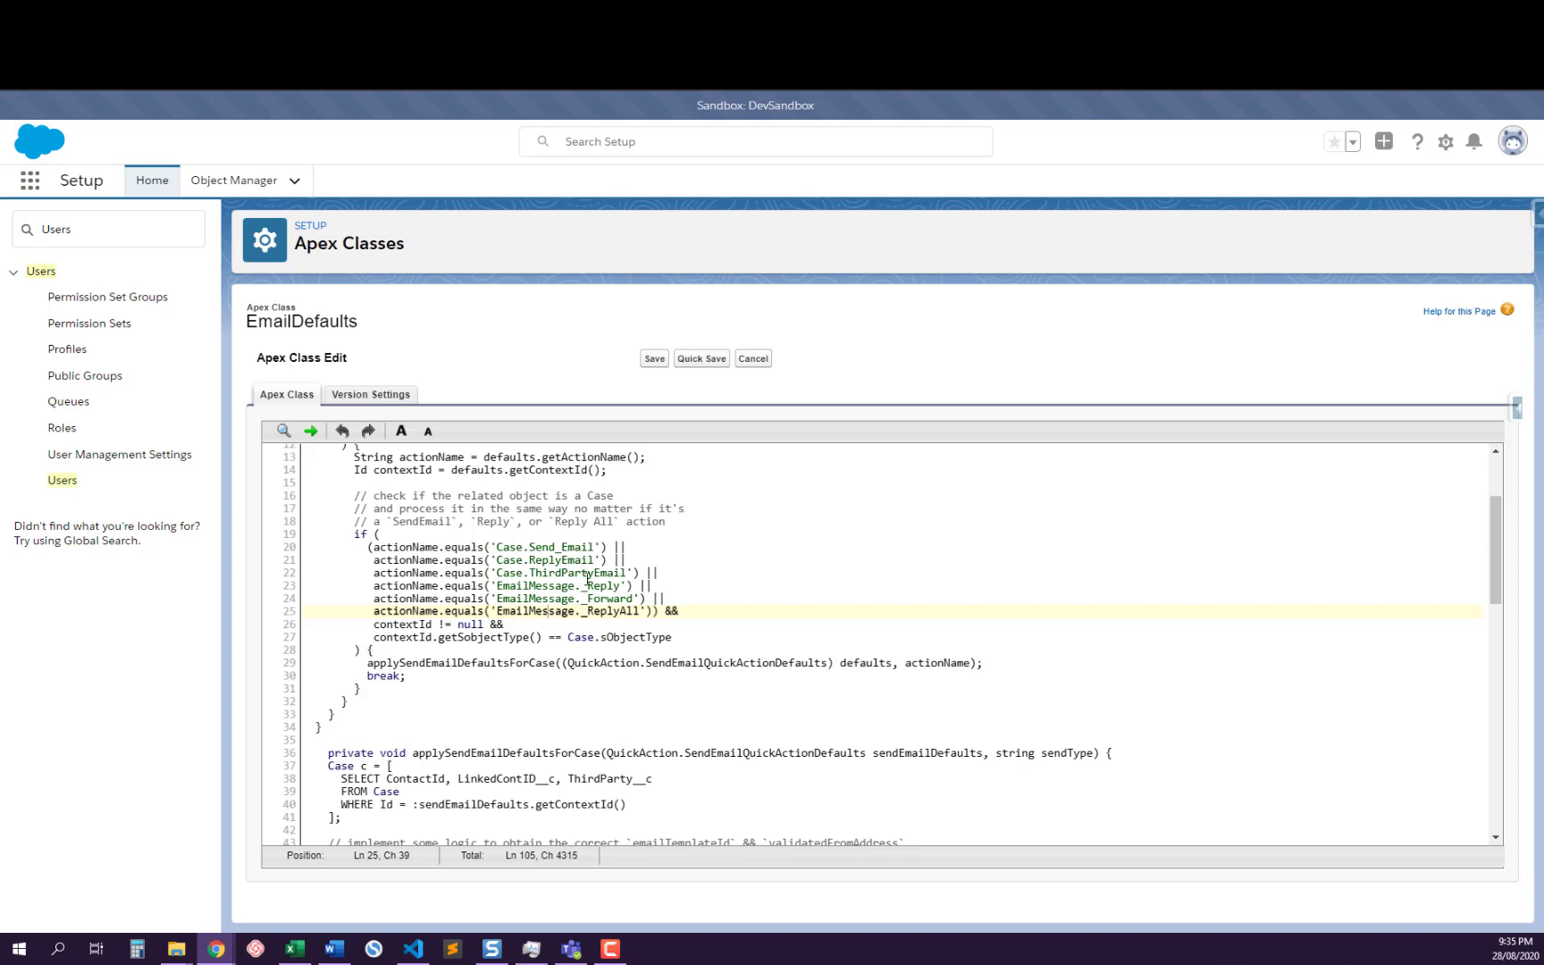
left_click_drag(544, 559, 541, 586)
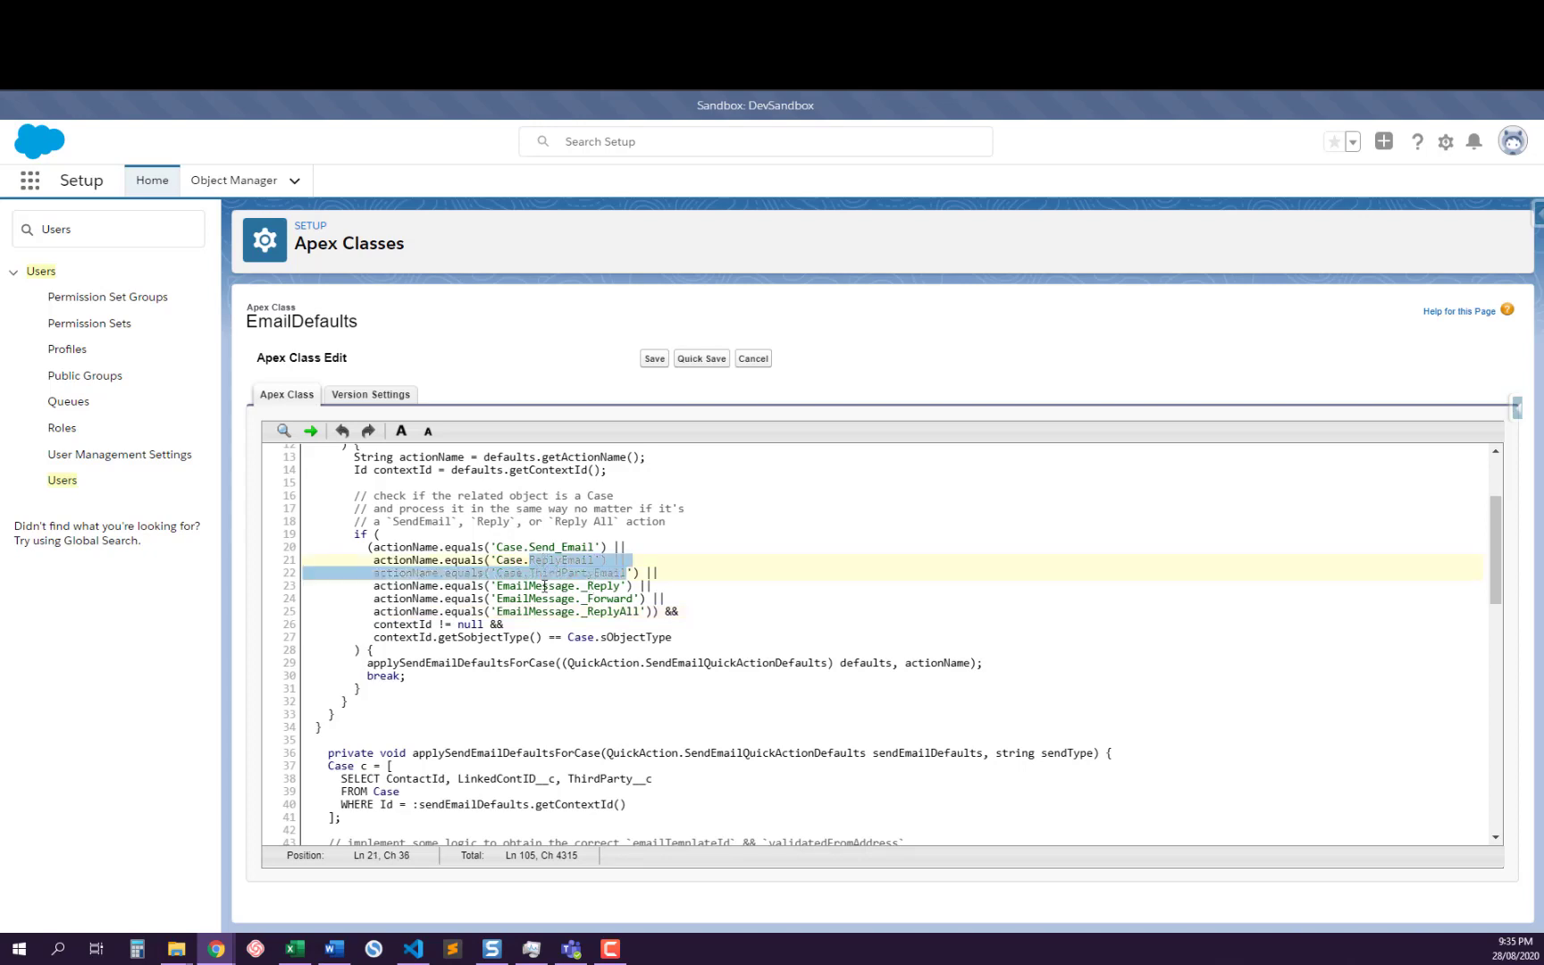
double_click(544, 605)
Compare the EmailMessage _Reply, _Forward and _ReplyAll names with Case.Send_Email, Case.ReplyEmail and Case.ThirdPartyEmail by highlighting each group
scroll(544, 603, "up", 4)
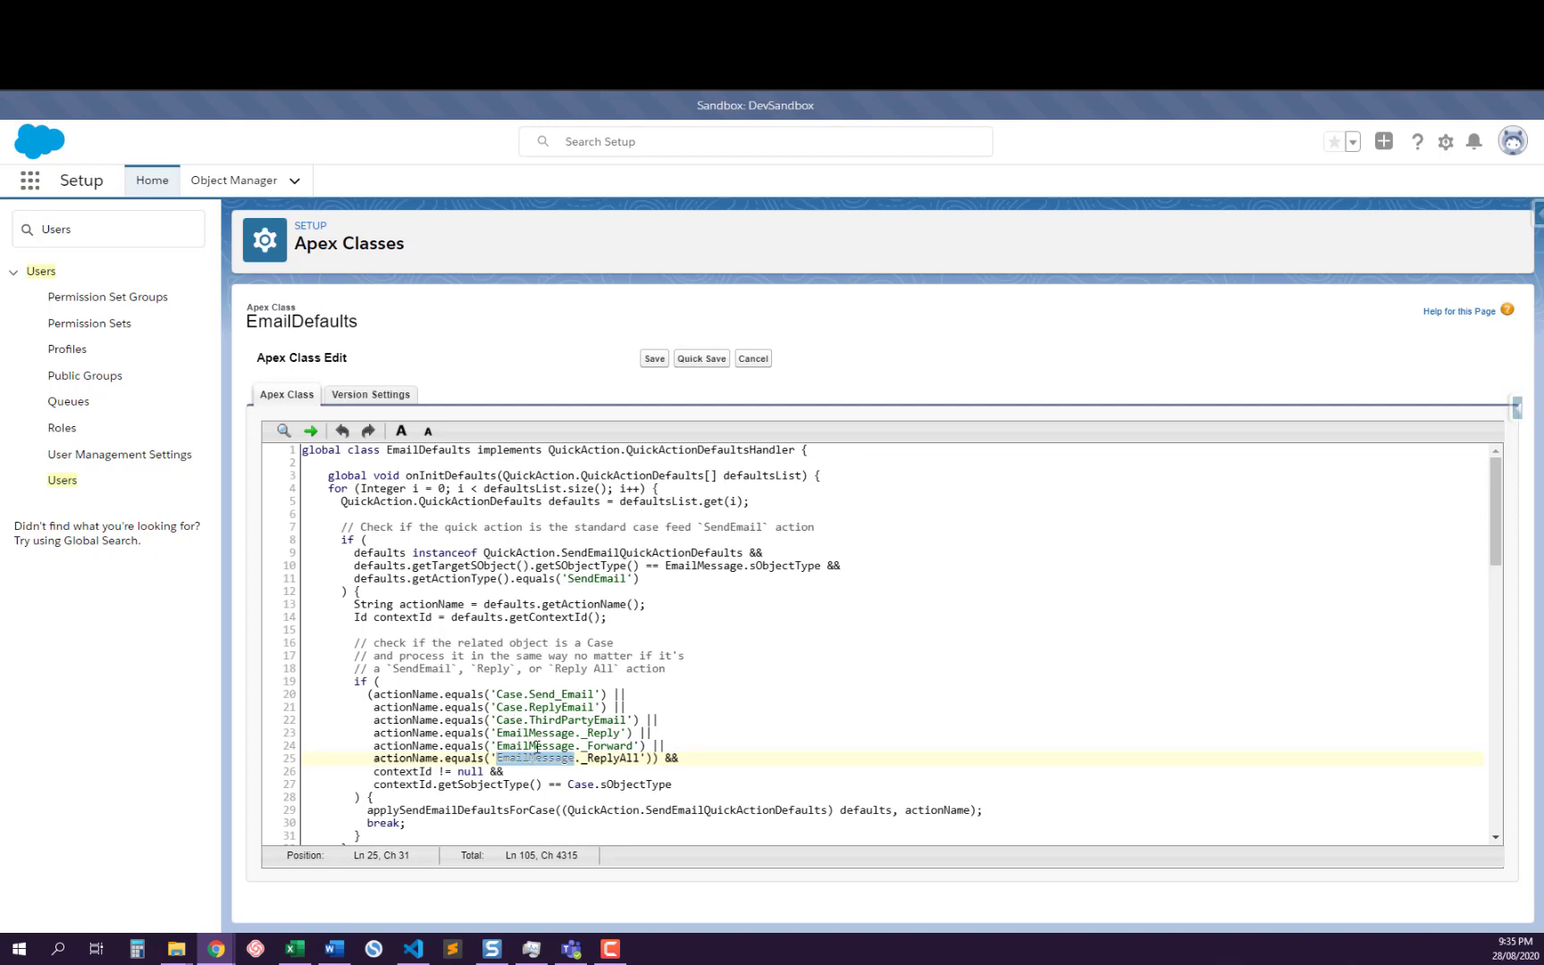
double_click(530, 732)
left_click_drag(530, 733, 611, 760)
double_click(530, 745)
double_click(536, 757)
double_click(543, 695)
left_click_drag(542, 695, 613, 719)
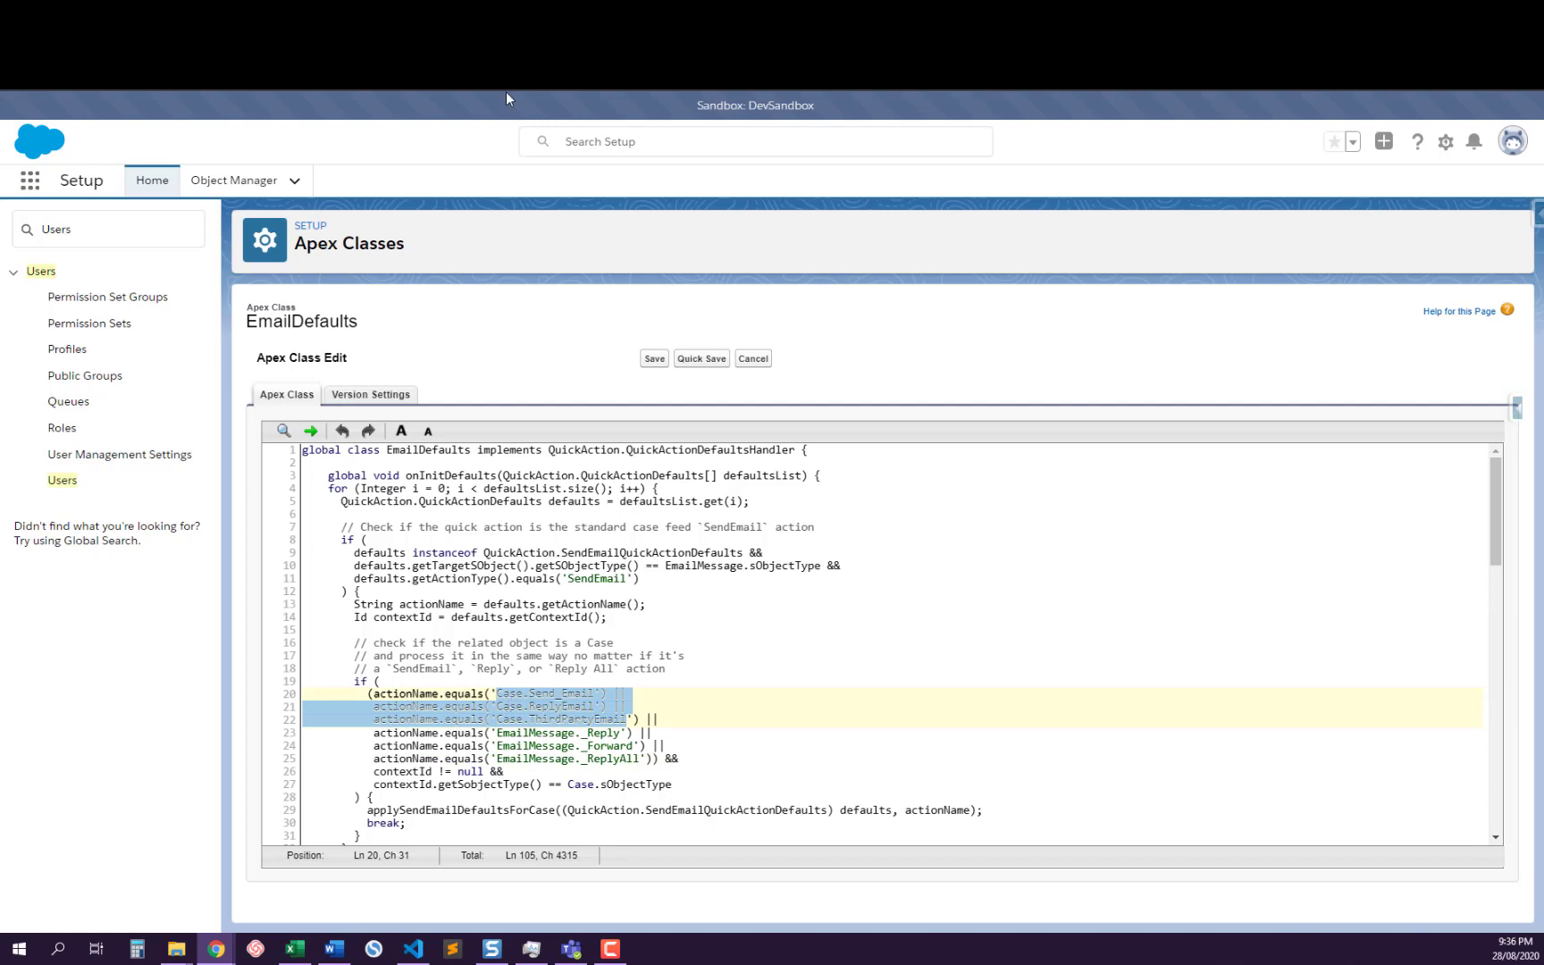
Switch to the Case object's Third Party Email action, open its layout and save it
left_click(116, 13)
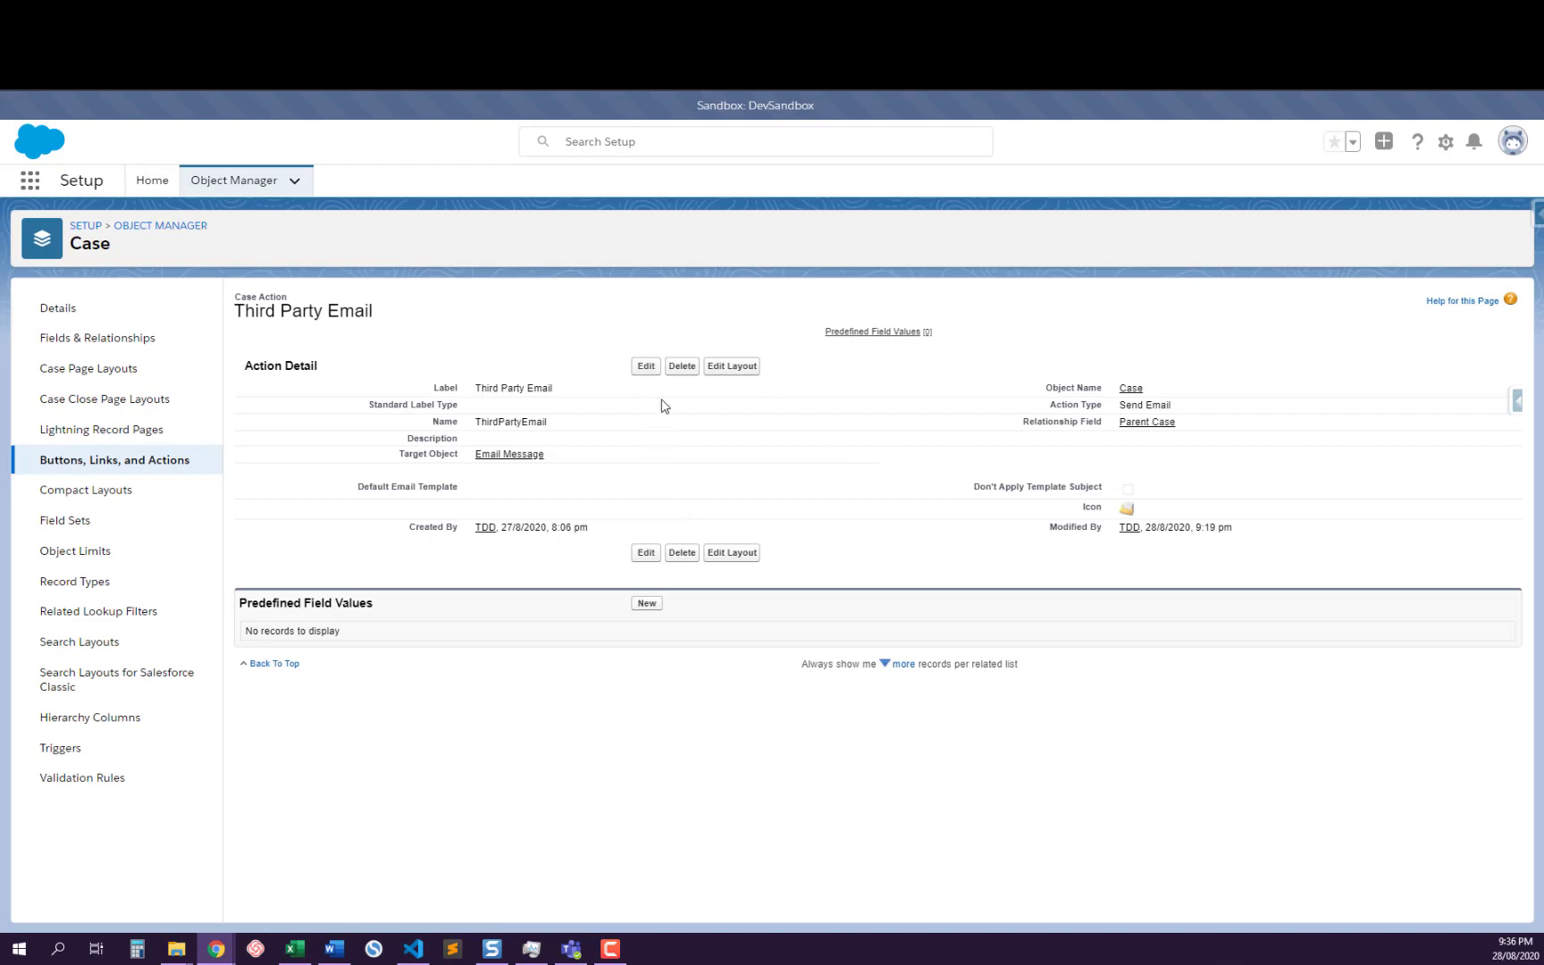
left_click(730, 367)
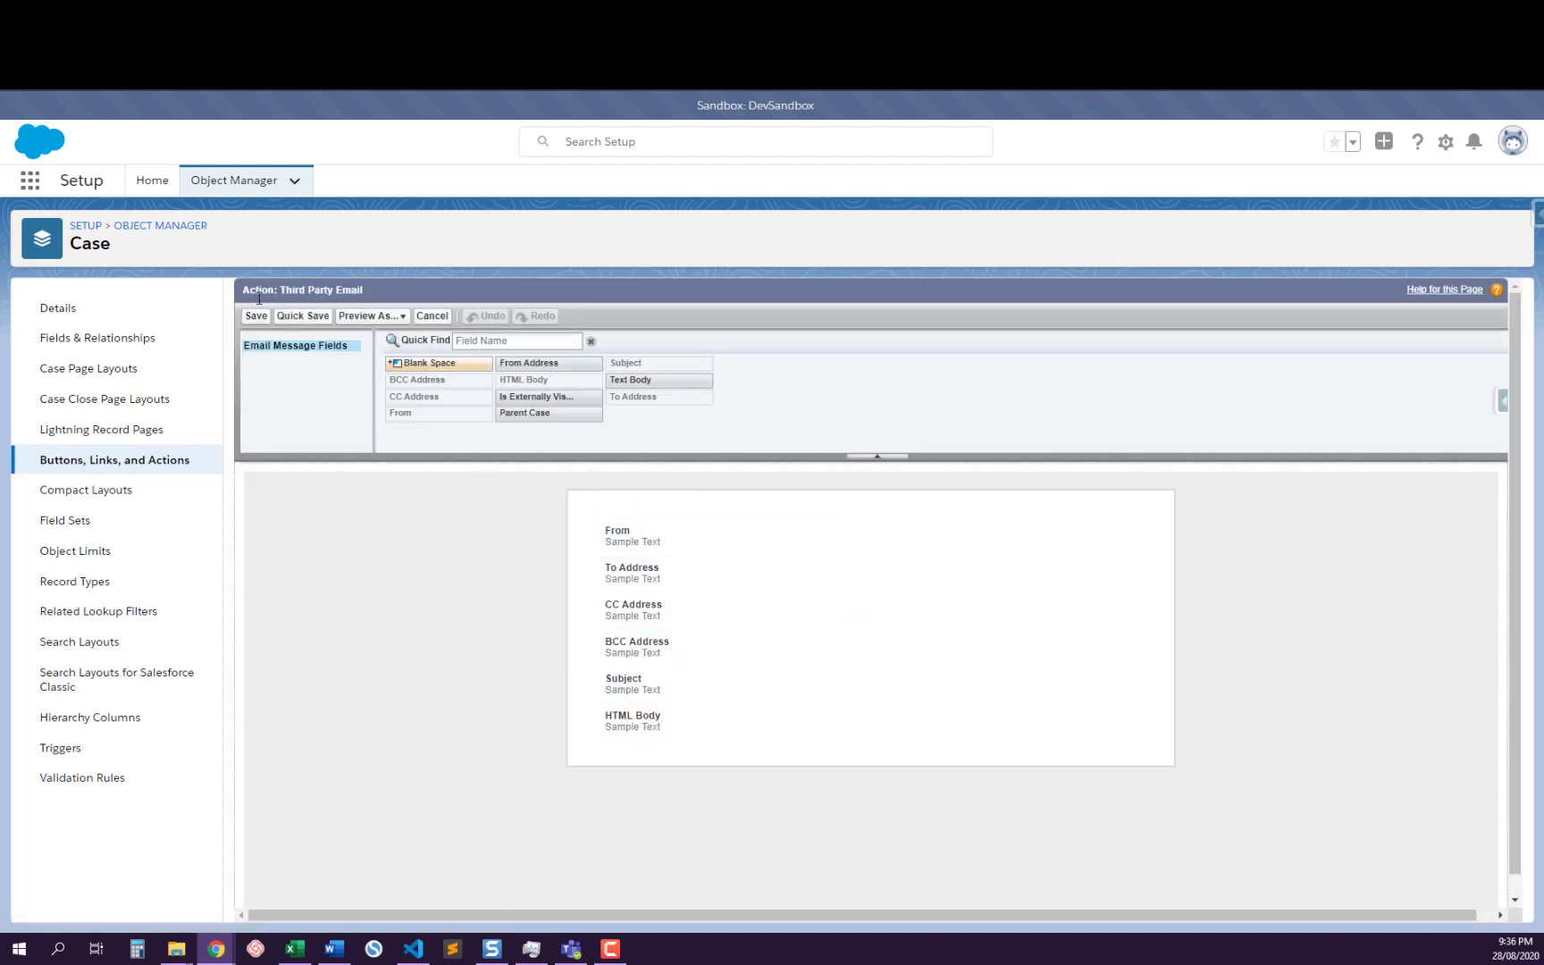
left_click(303, 317)
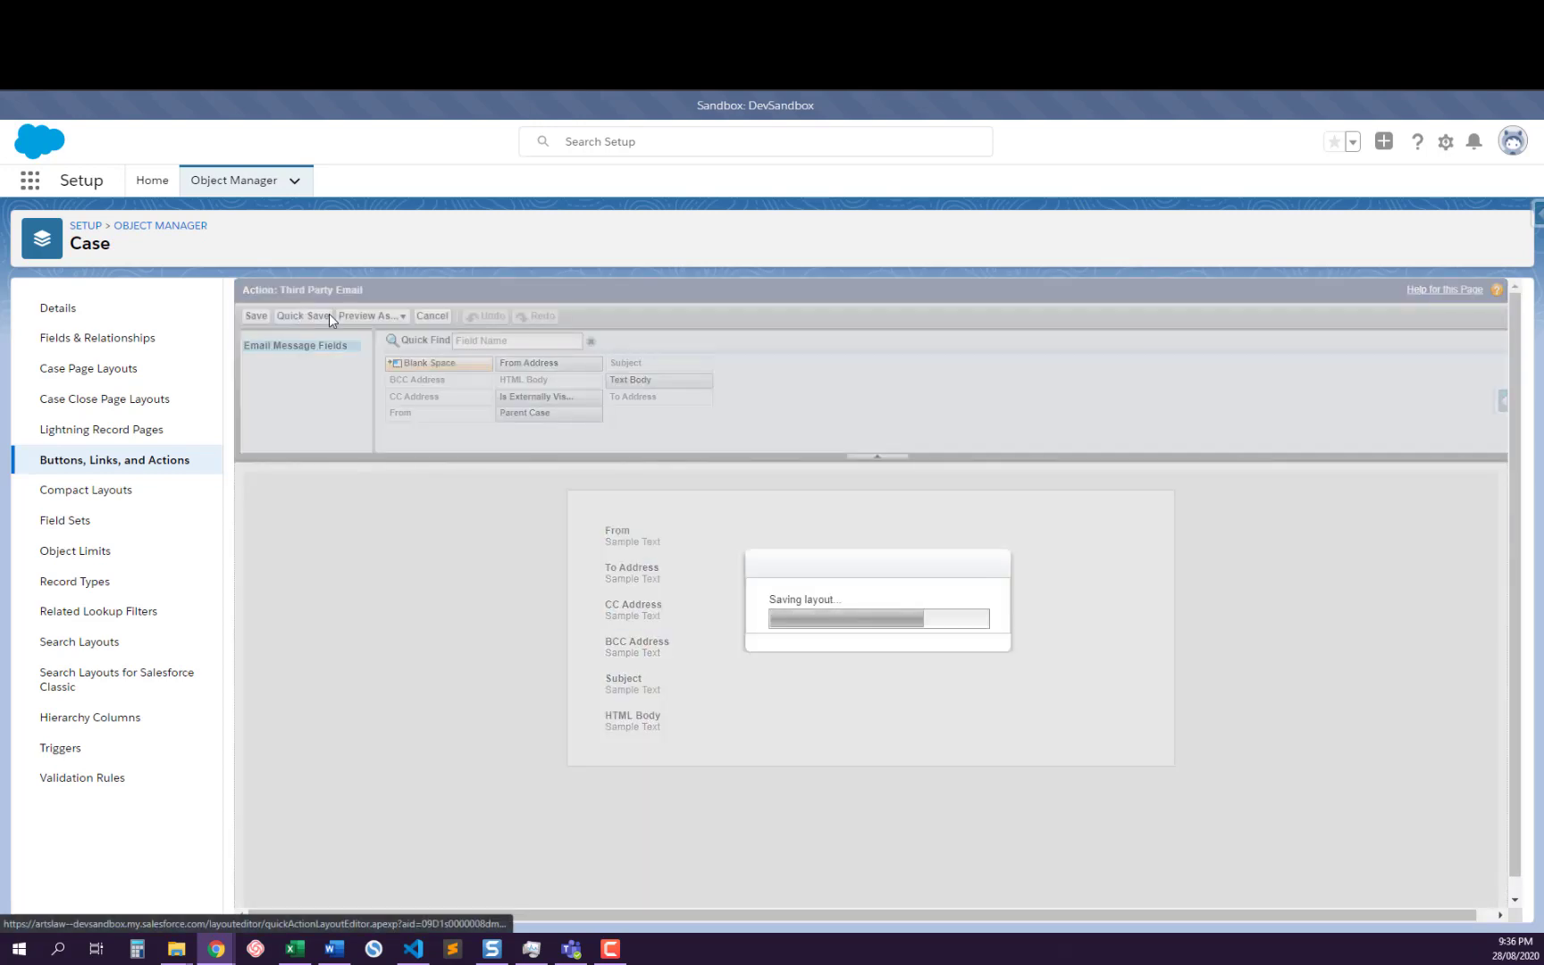
left_click(268, 319)
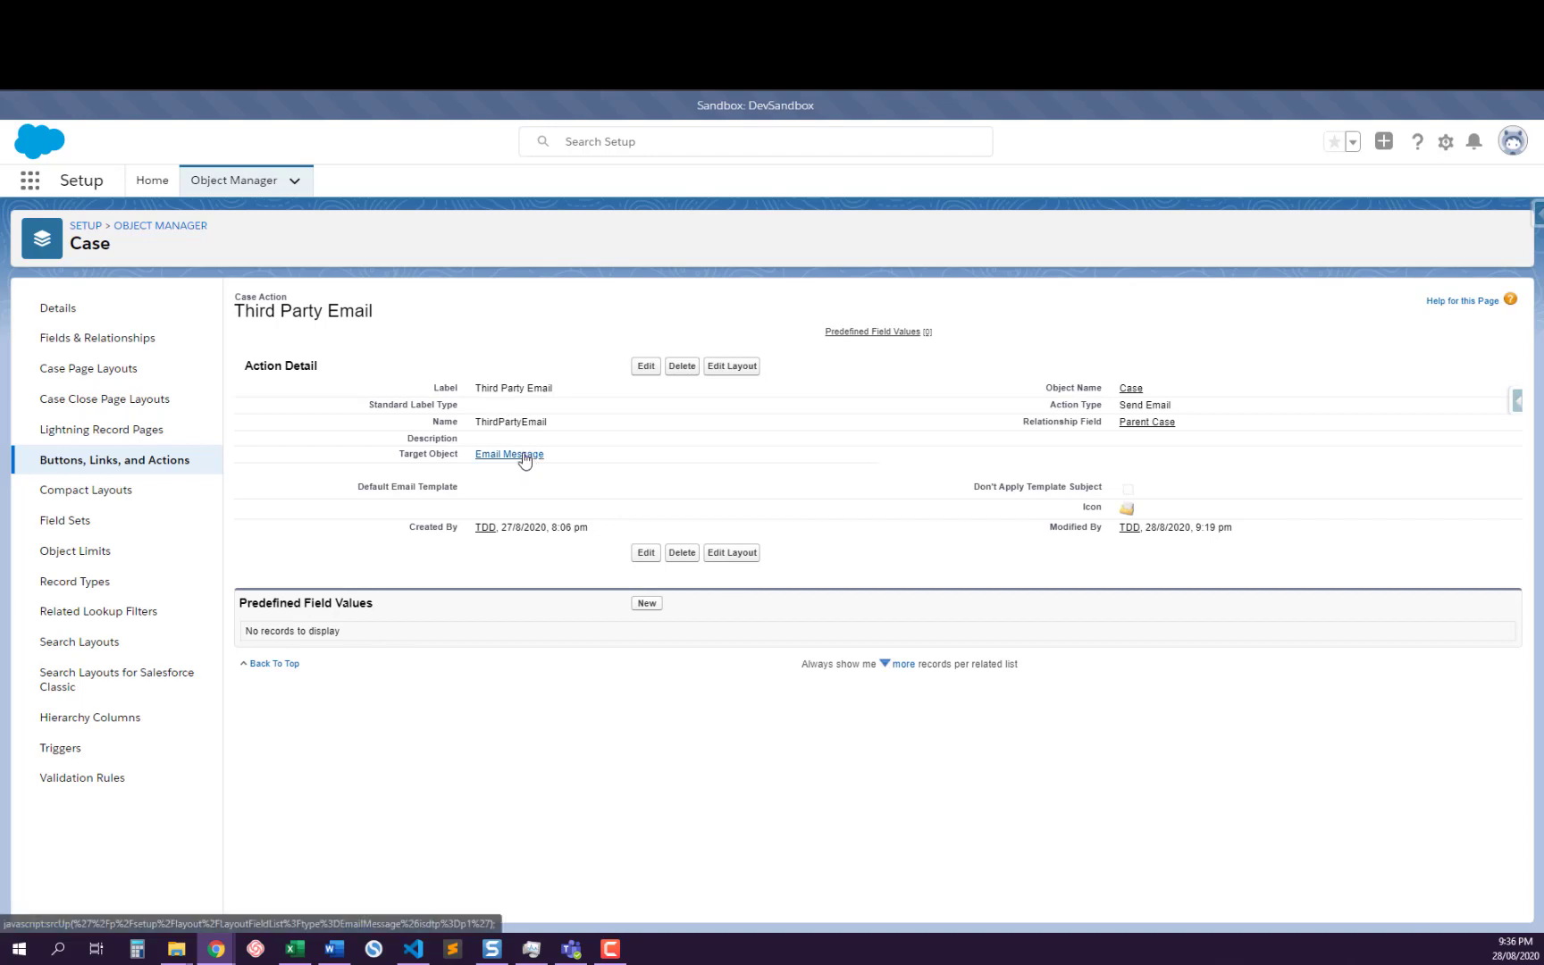
Compare the Third Party Email action's API name with Case.ThirdPartyEmail in the EmailDefaults class by highlighting ThirdPartyEmail in both
double_click(497, 423)
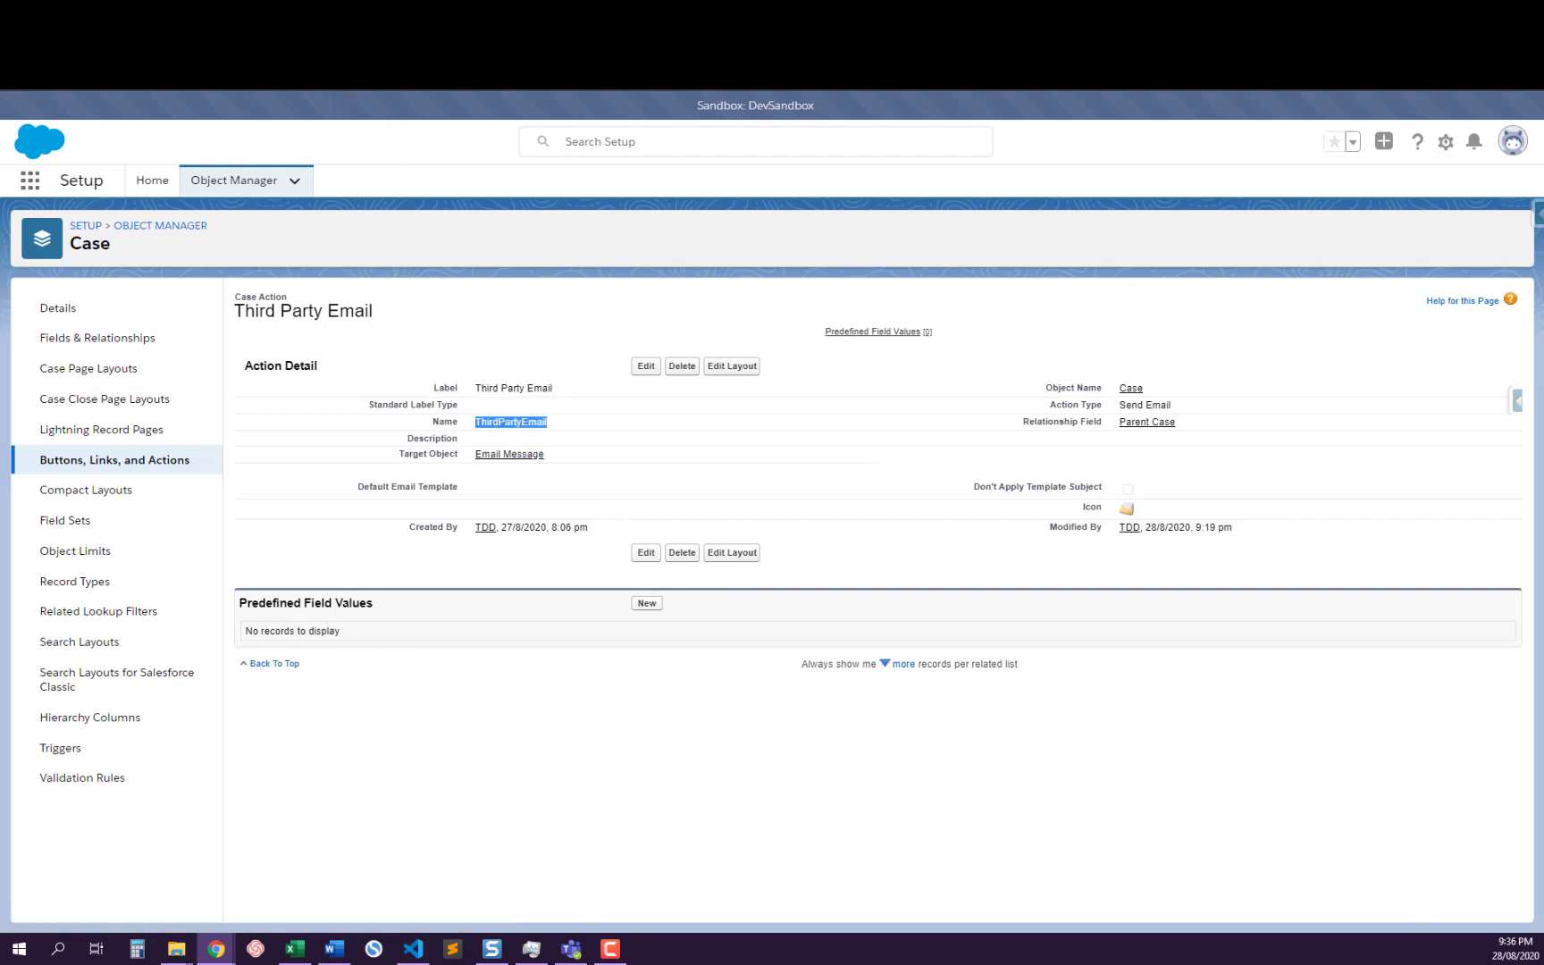
key("ctrl+Tab")
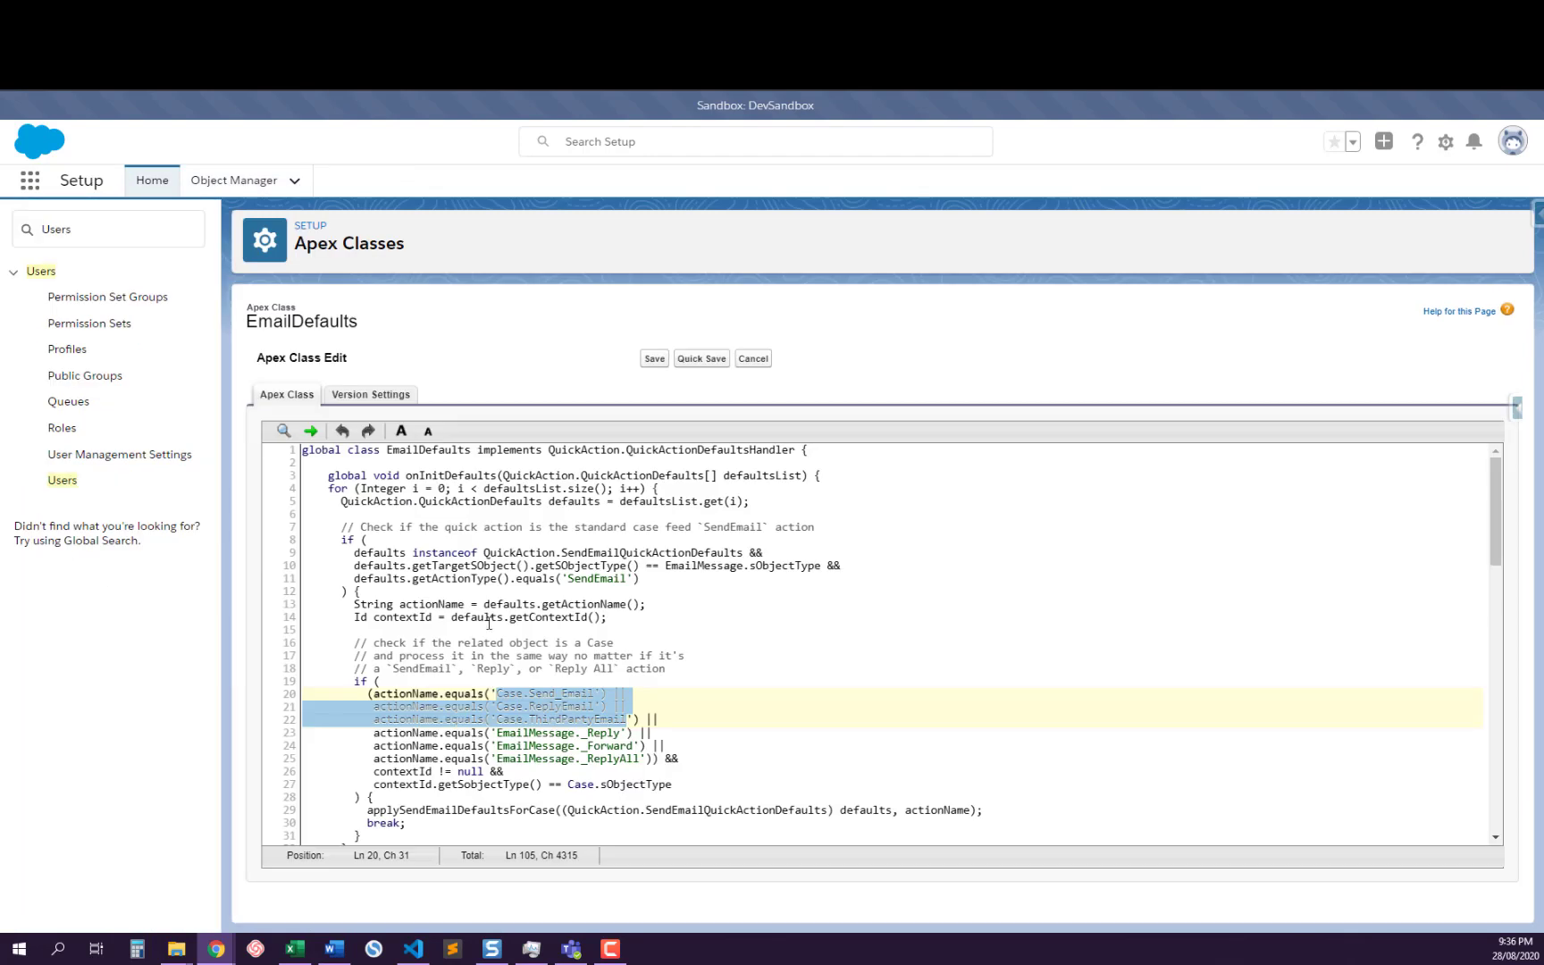
double_click(551, 720)
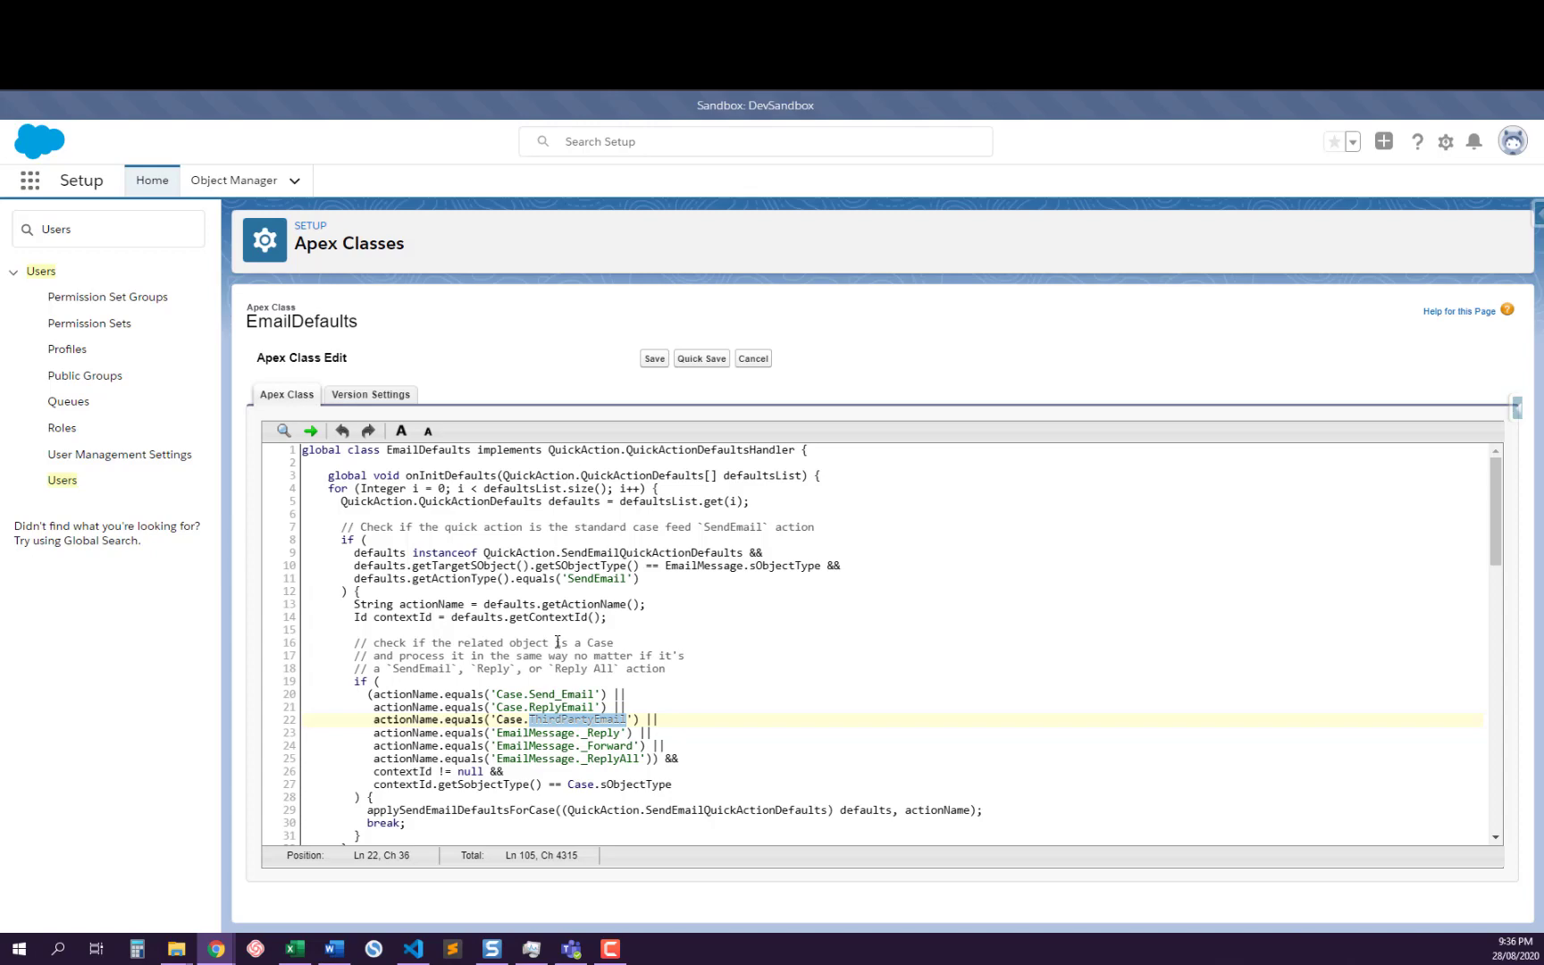
Trace the applySendEmailDefaultsForCase call in onInitDefaults to its private method definition and highlight the method name
scroll(558, 641, "down", 3)
left_click(387, 664)
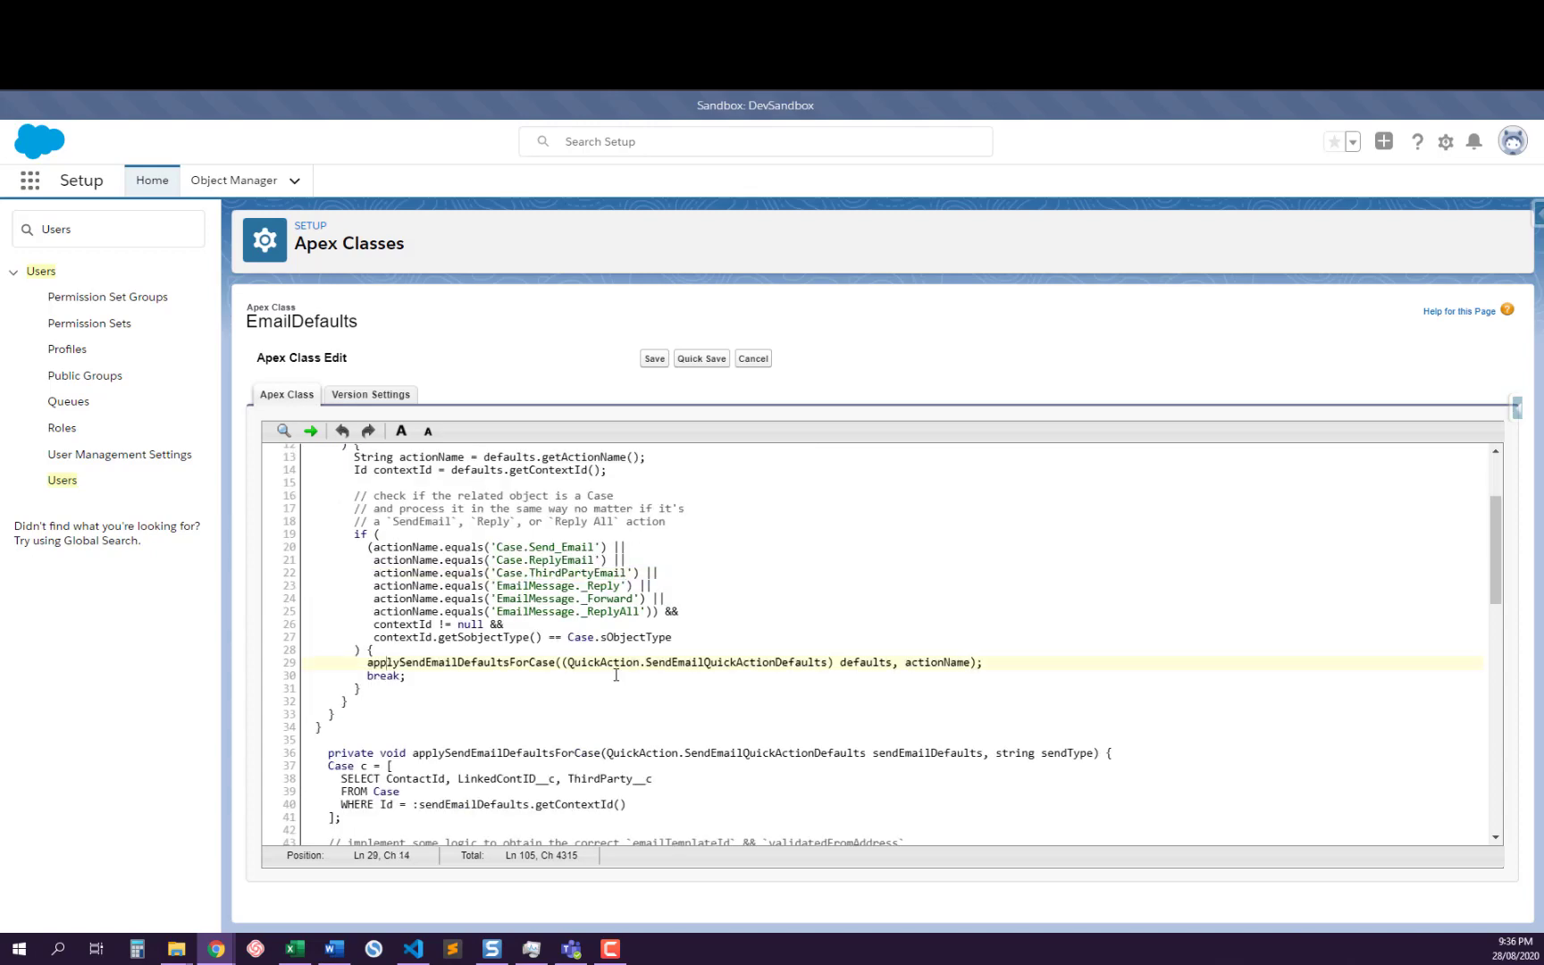
scroll(615, 675, "down", 3)
scroll(592, 647, "up", 7)
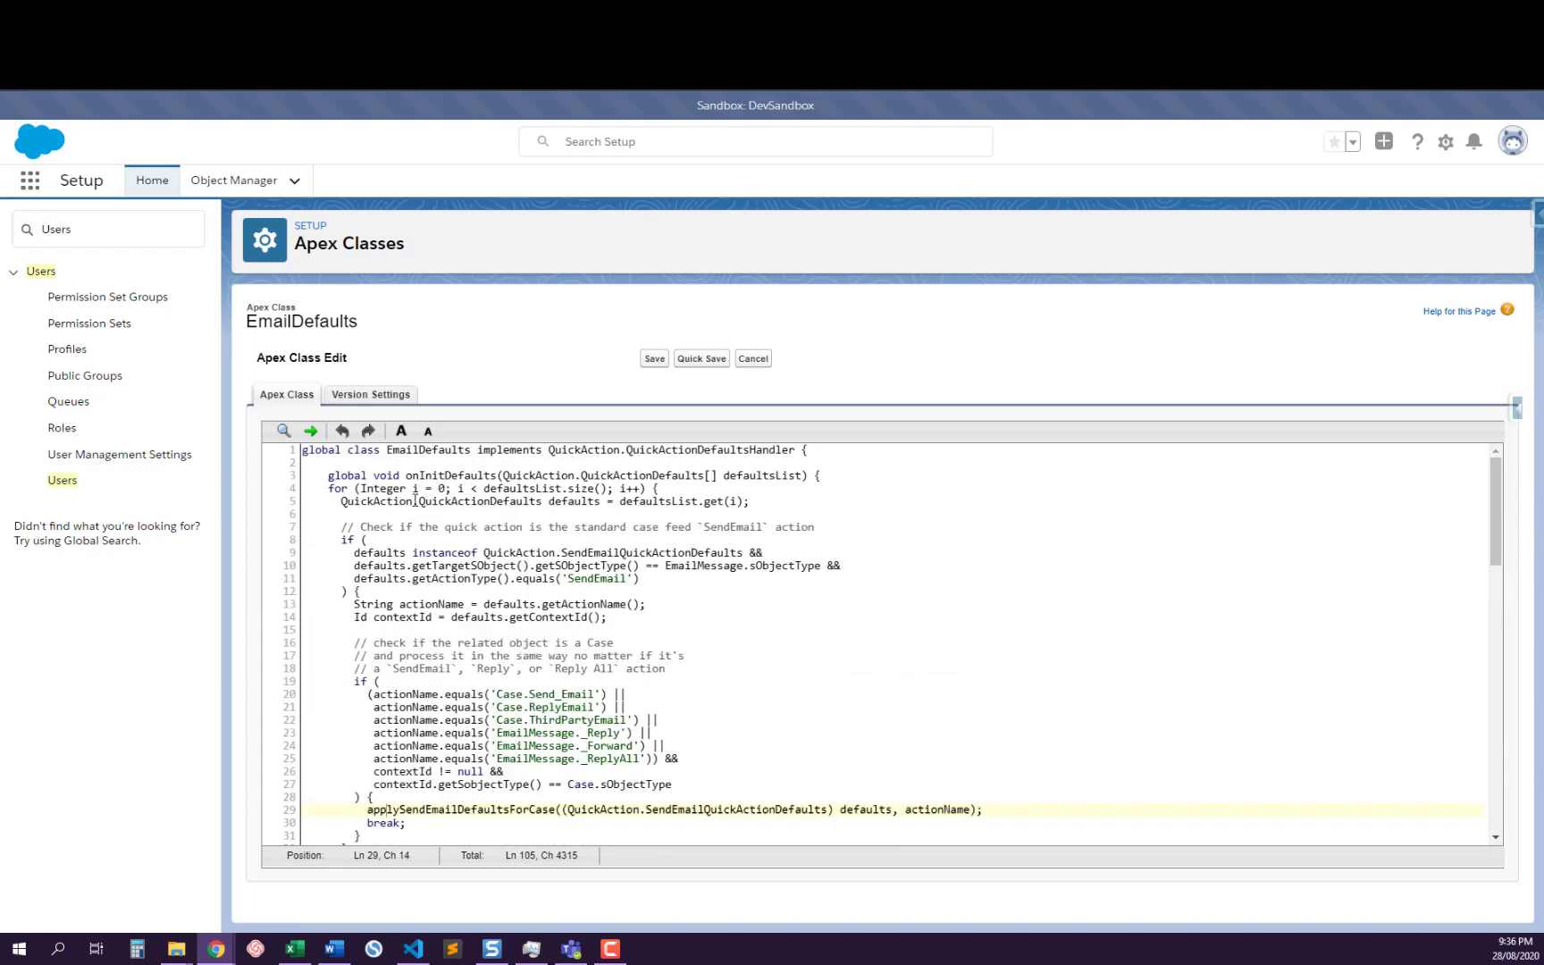
scroll(527, 749, "down", 6)
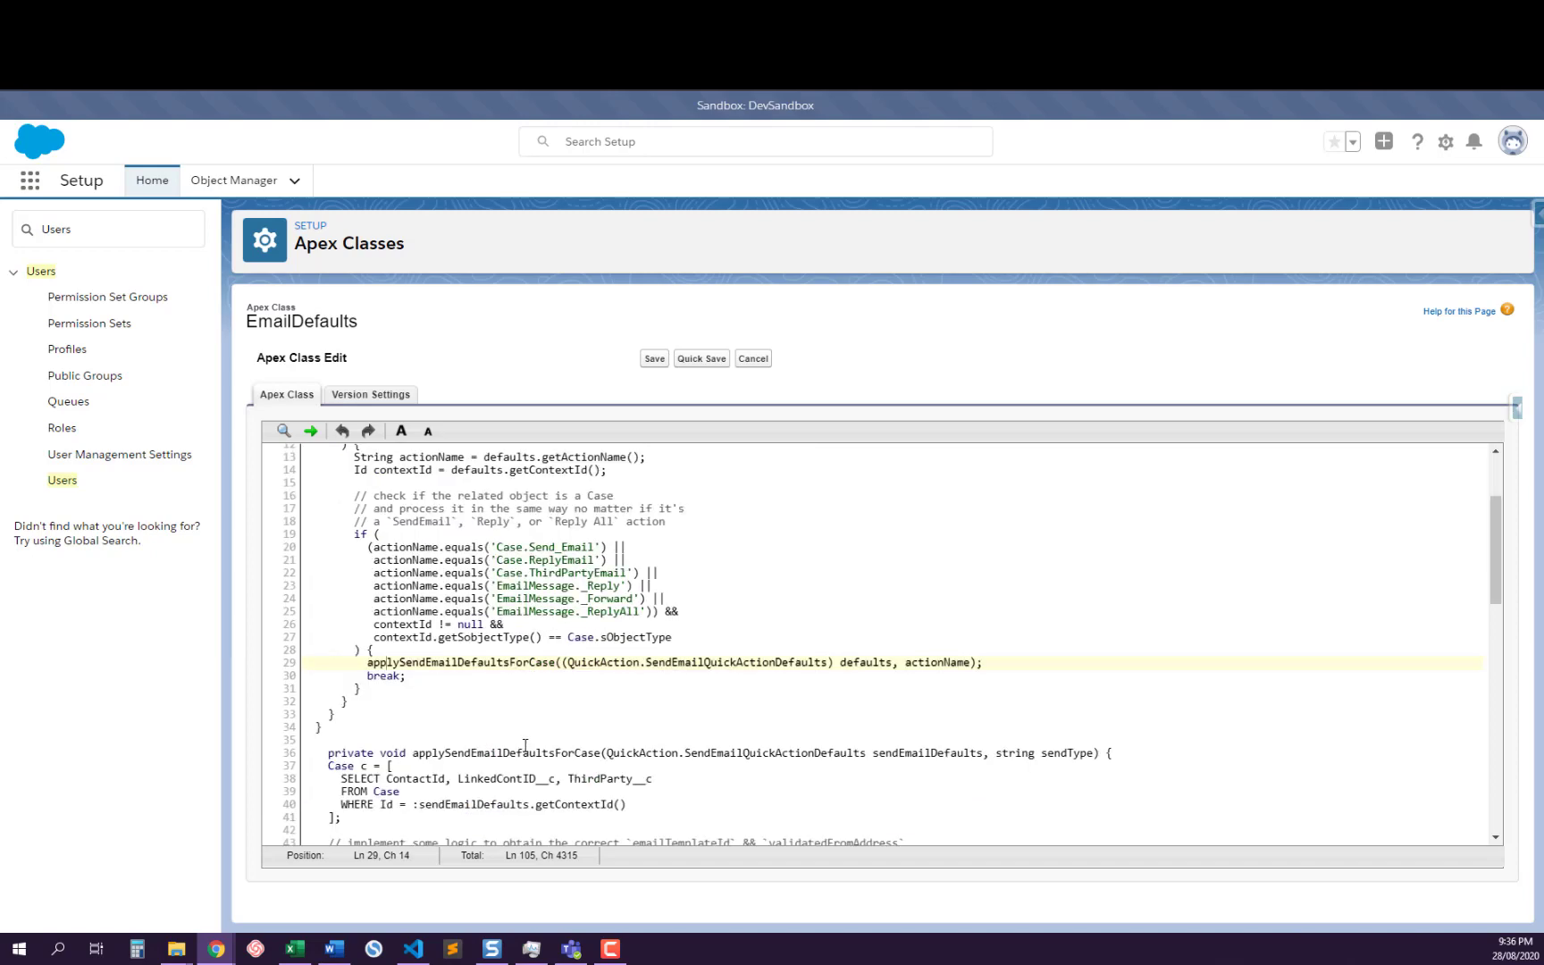
scroll(527, 719, "down", 3)
scroll(524, 711, "up", 3)
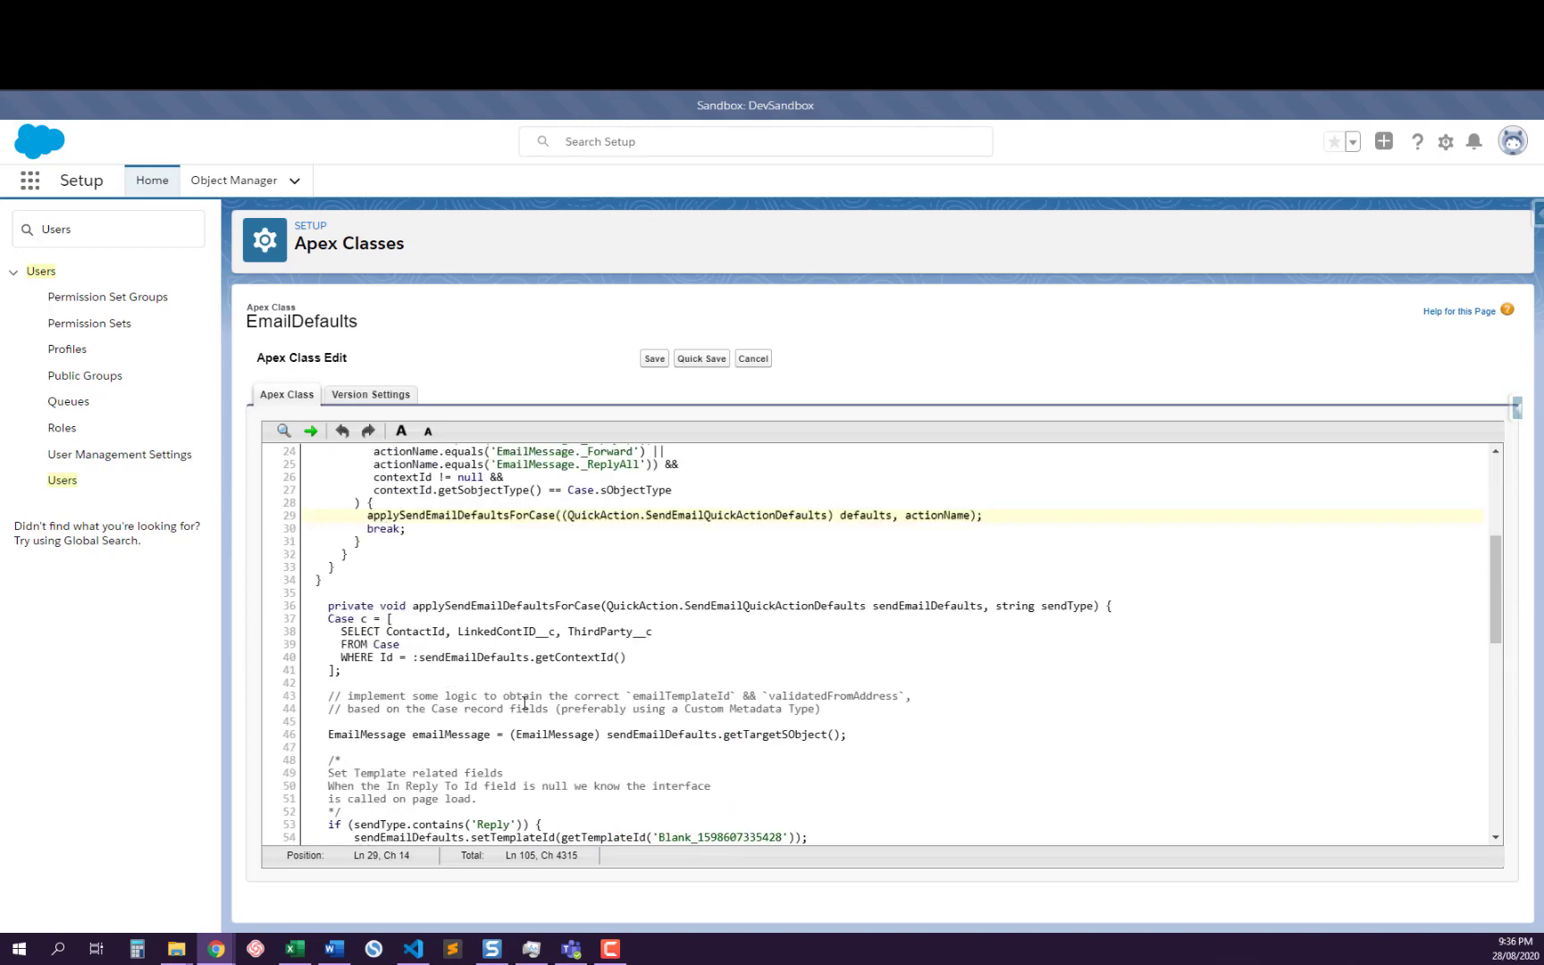
left_click(471, 606)
double_click(471, 606)
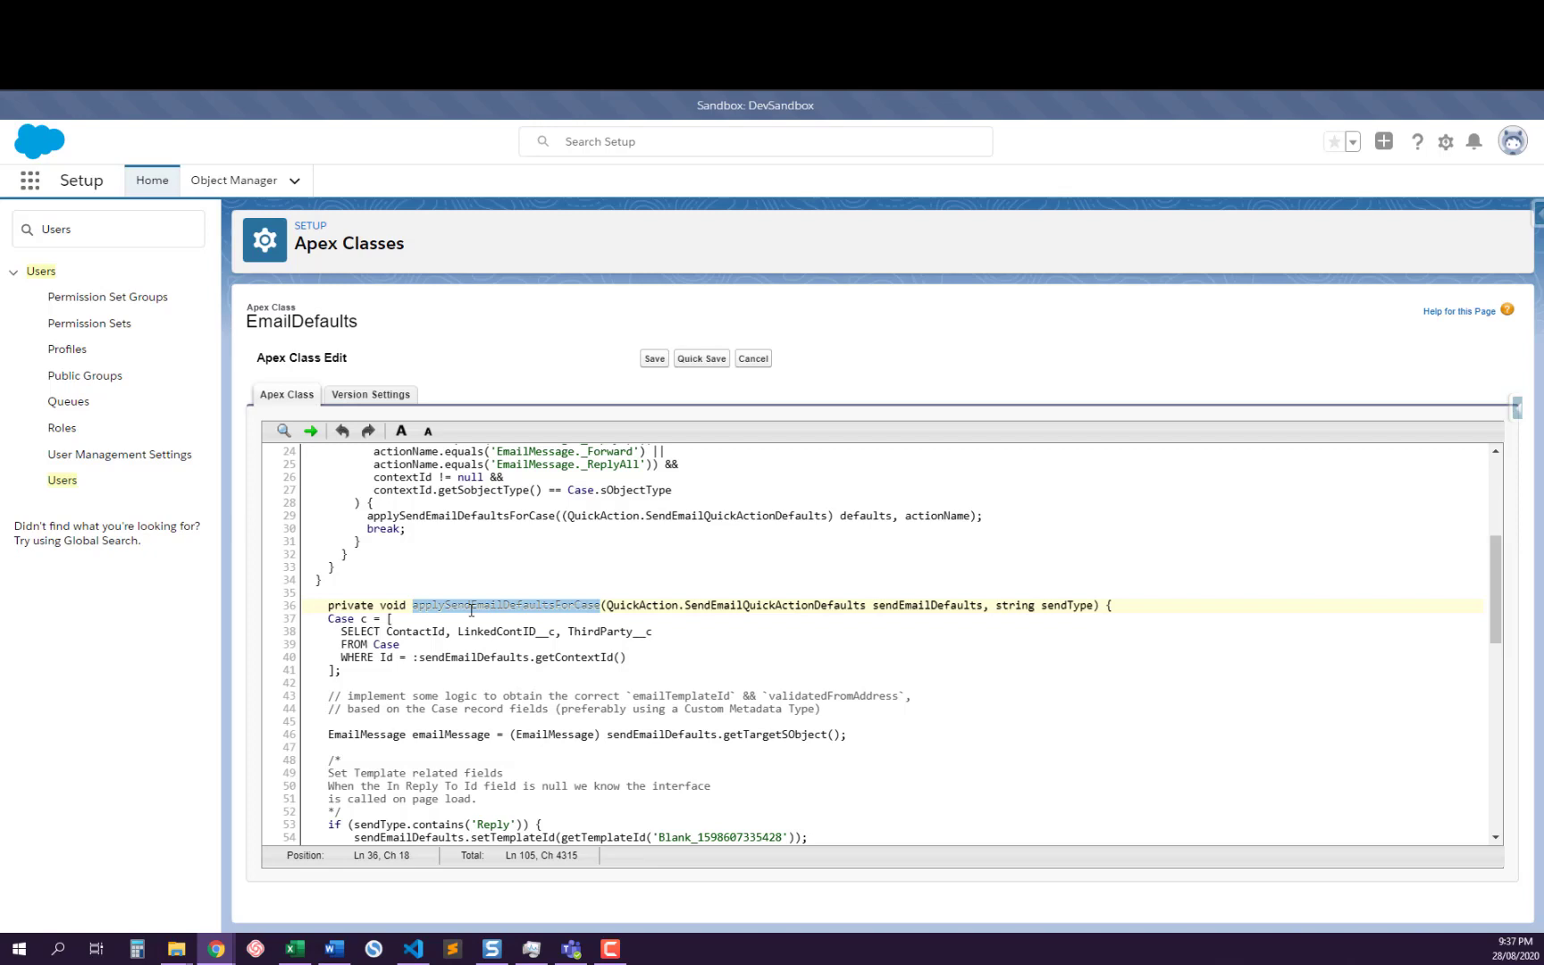
Delete the two-line comment about obtaining emailTemplateId and validatedFromAddress in applySendEmailDefaultsForCase, along with the leftover blank line
scroll(545, 656, "down", 3)
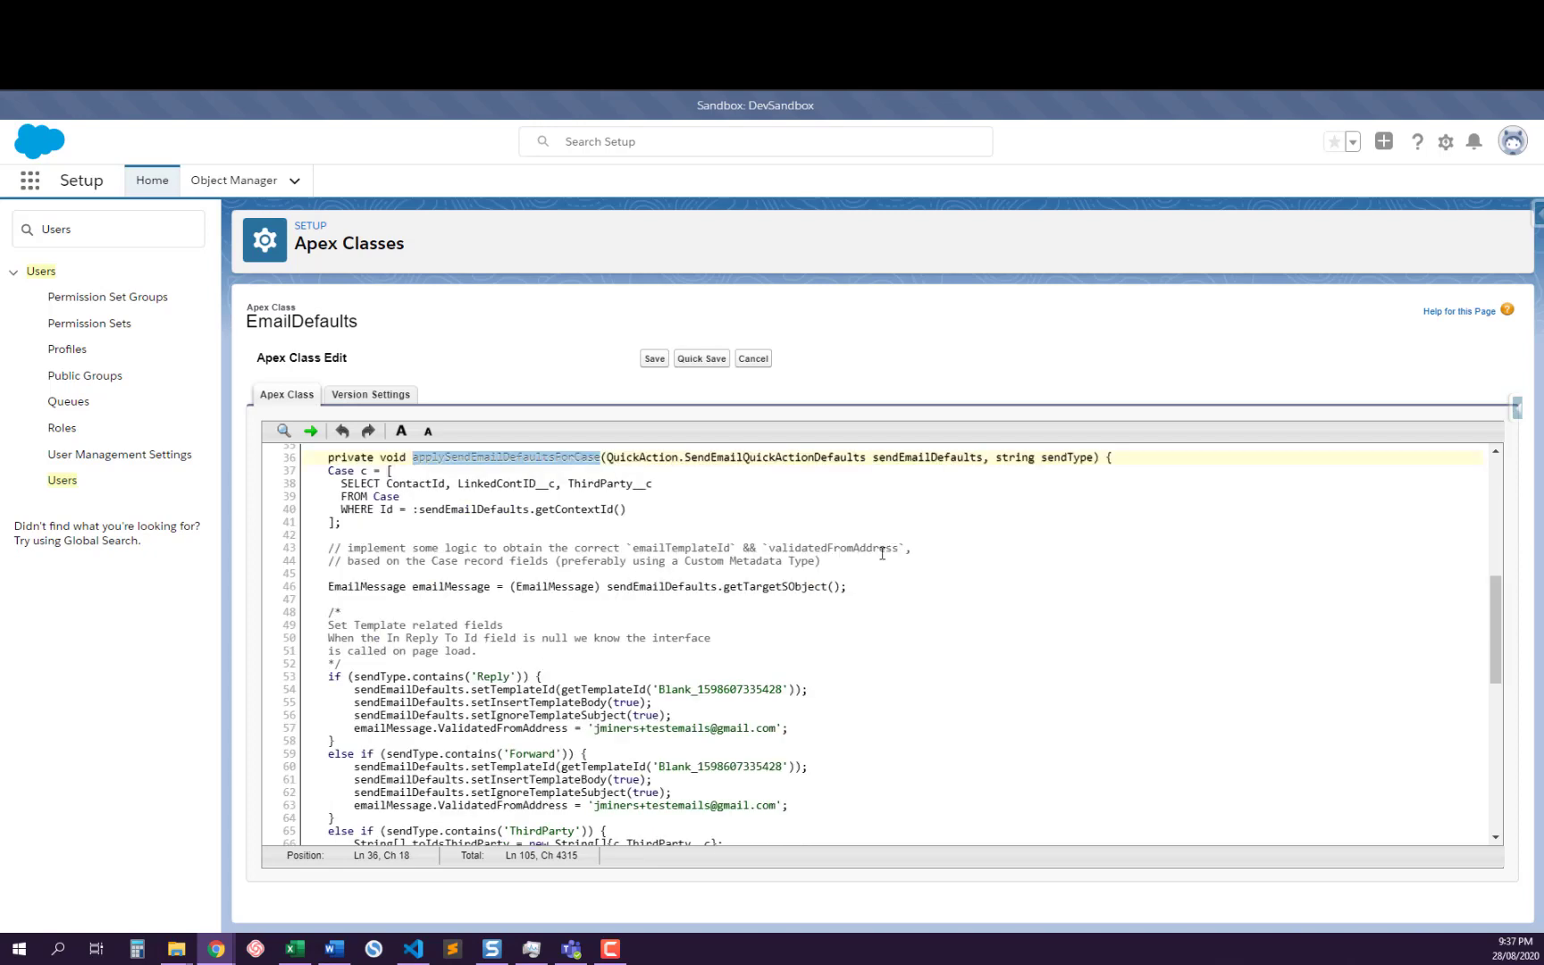
left_click(840, 560)
left_click_drag(840, 560, 309, 548)
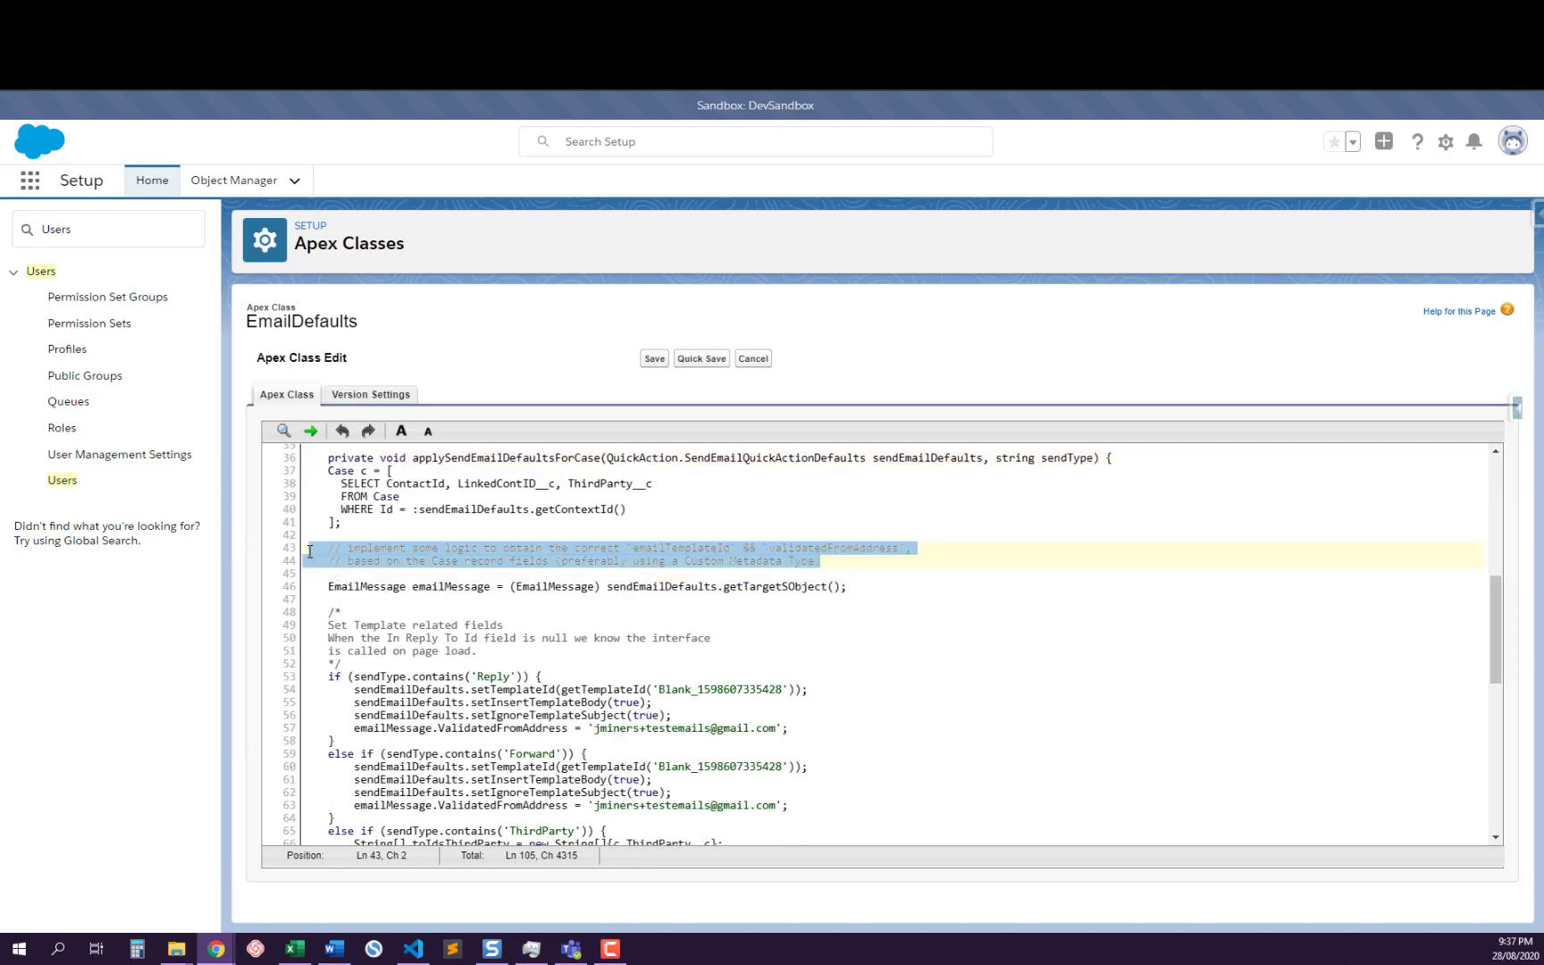
key("BackSpace")
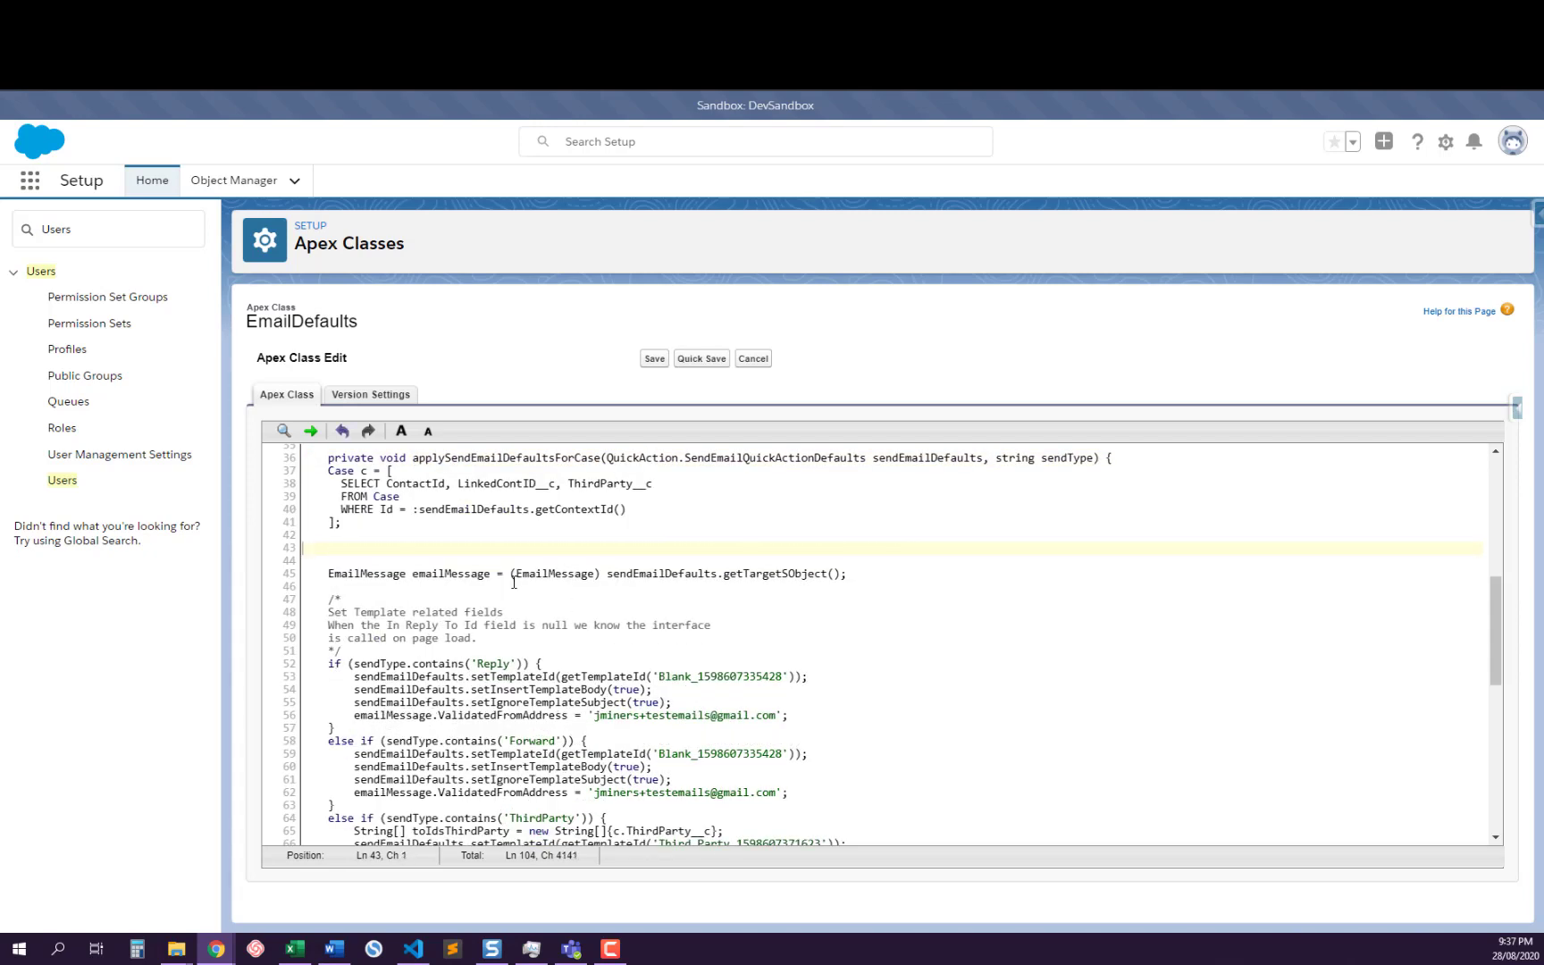
key("BackSpace")
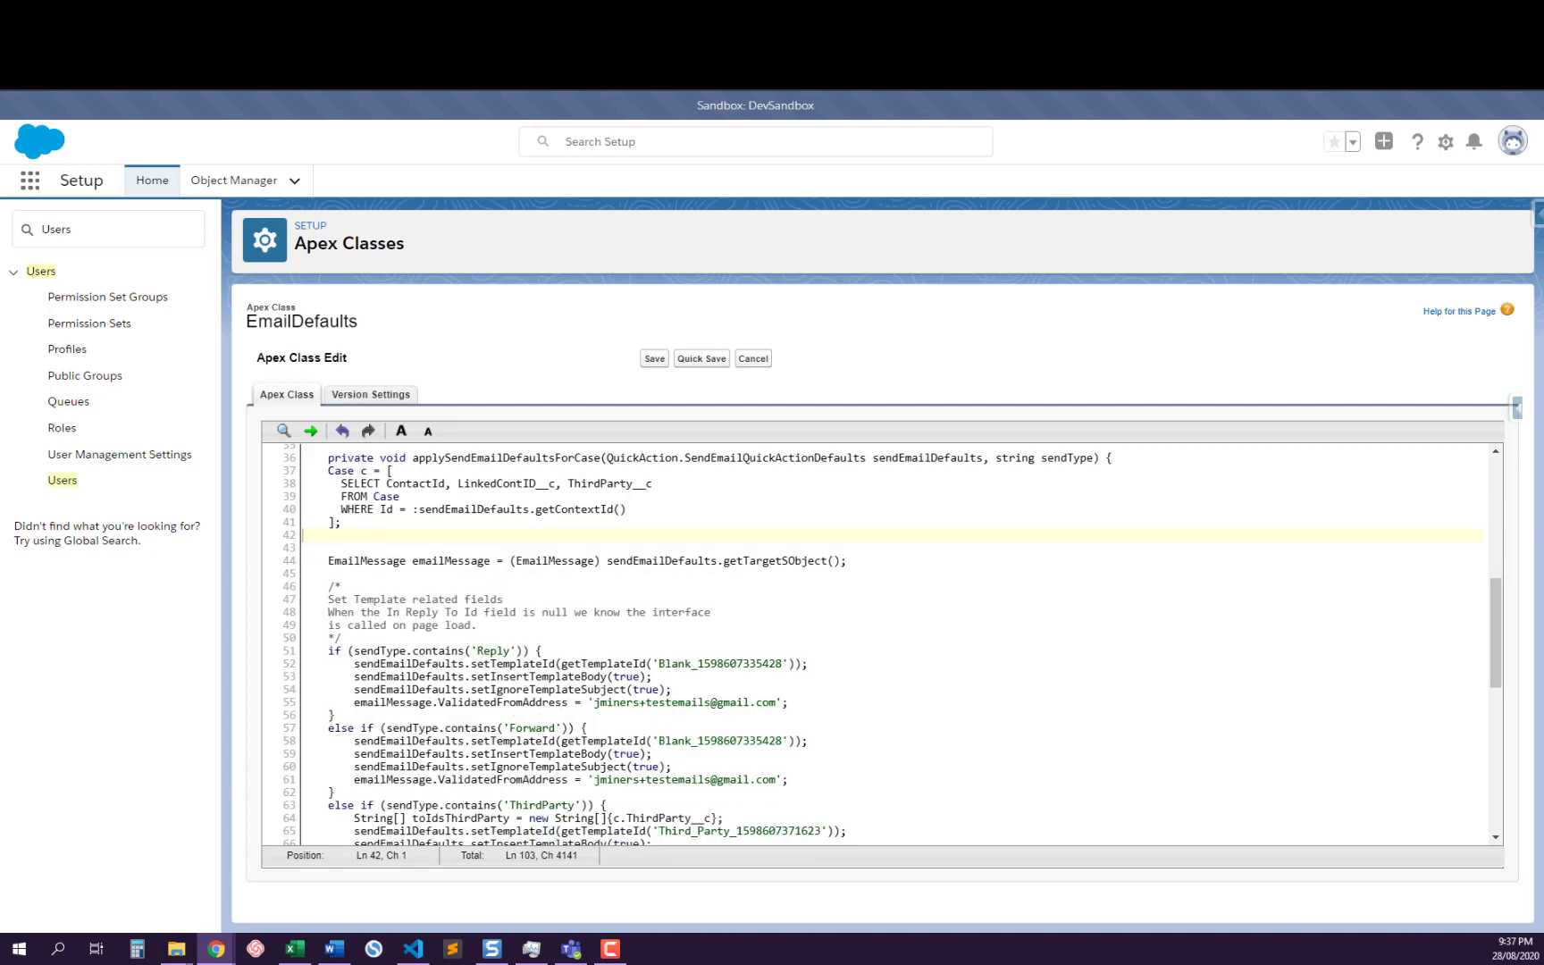
Switch to the "Automatic Email Template Selection in Case Feed" article and review its EmailTemplateSelector code and Support Settings instructions
key("alt+Tab")
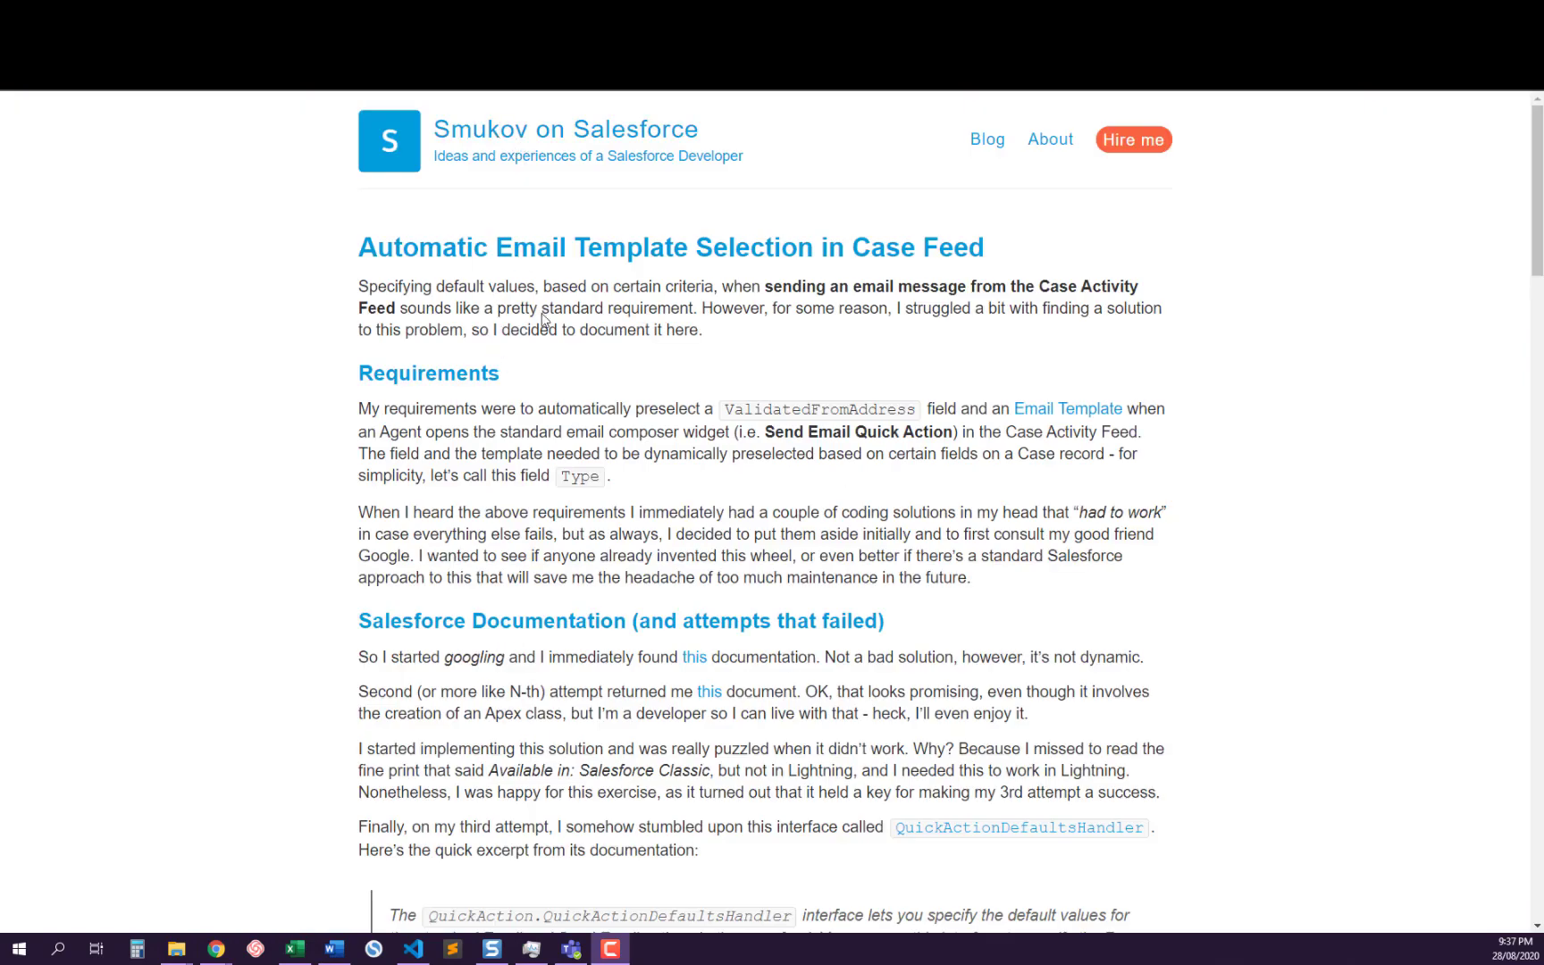
scroll(588, 447, "down", 12)
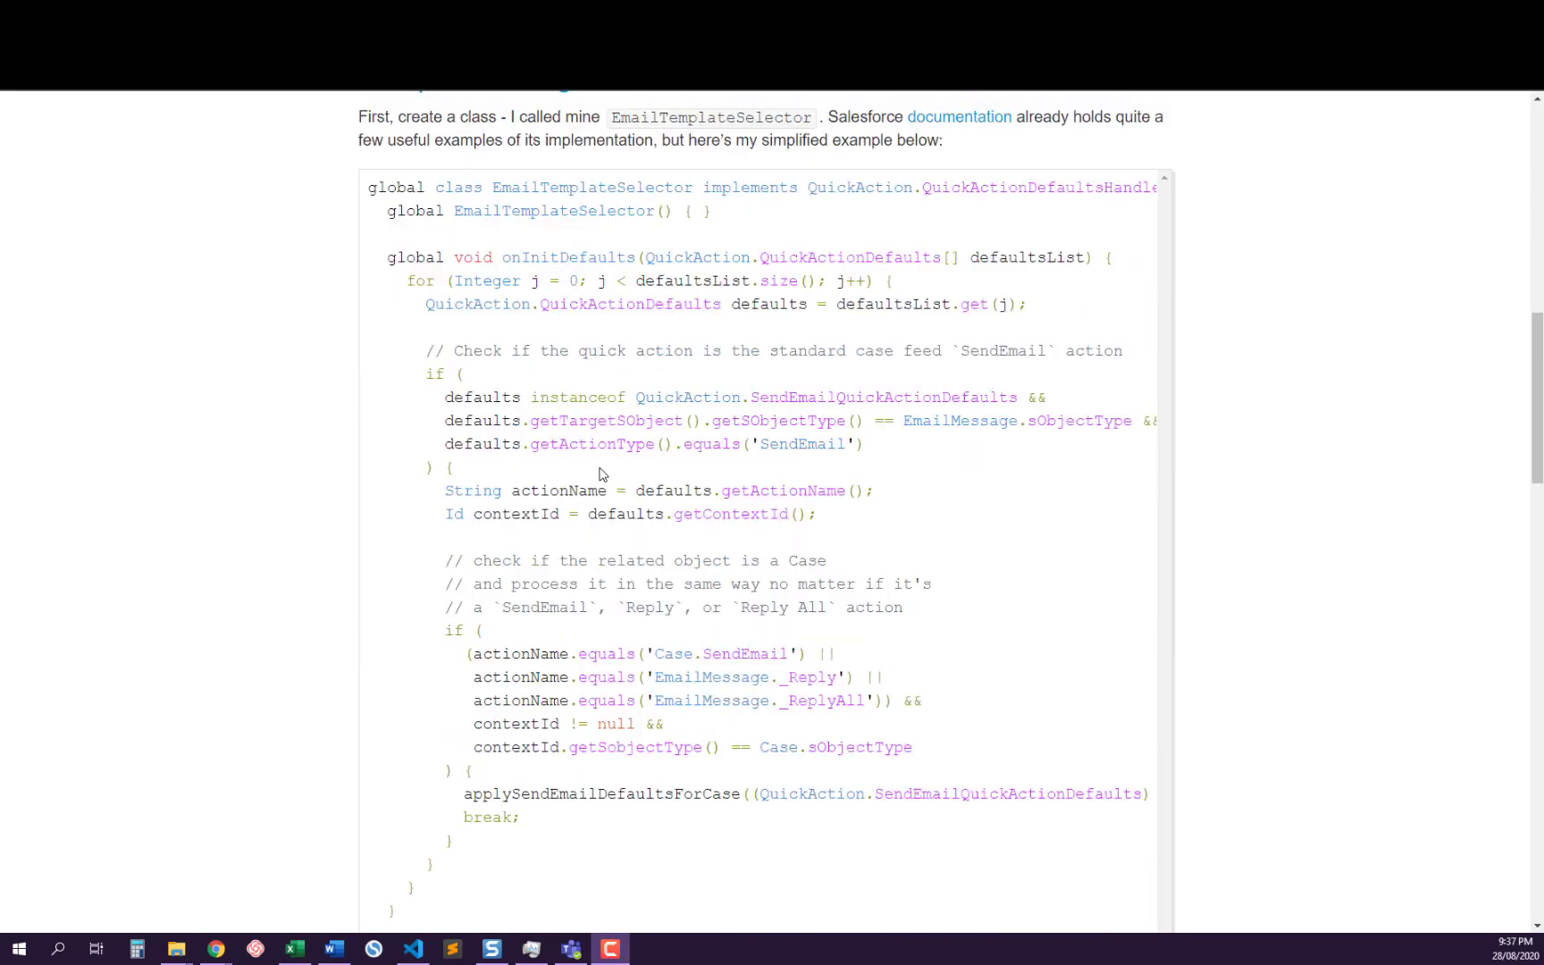
scroll(639, 549, "down", 5)
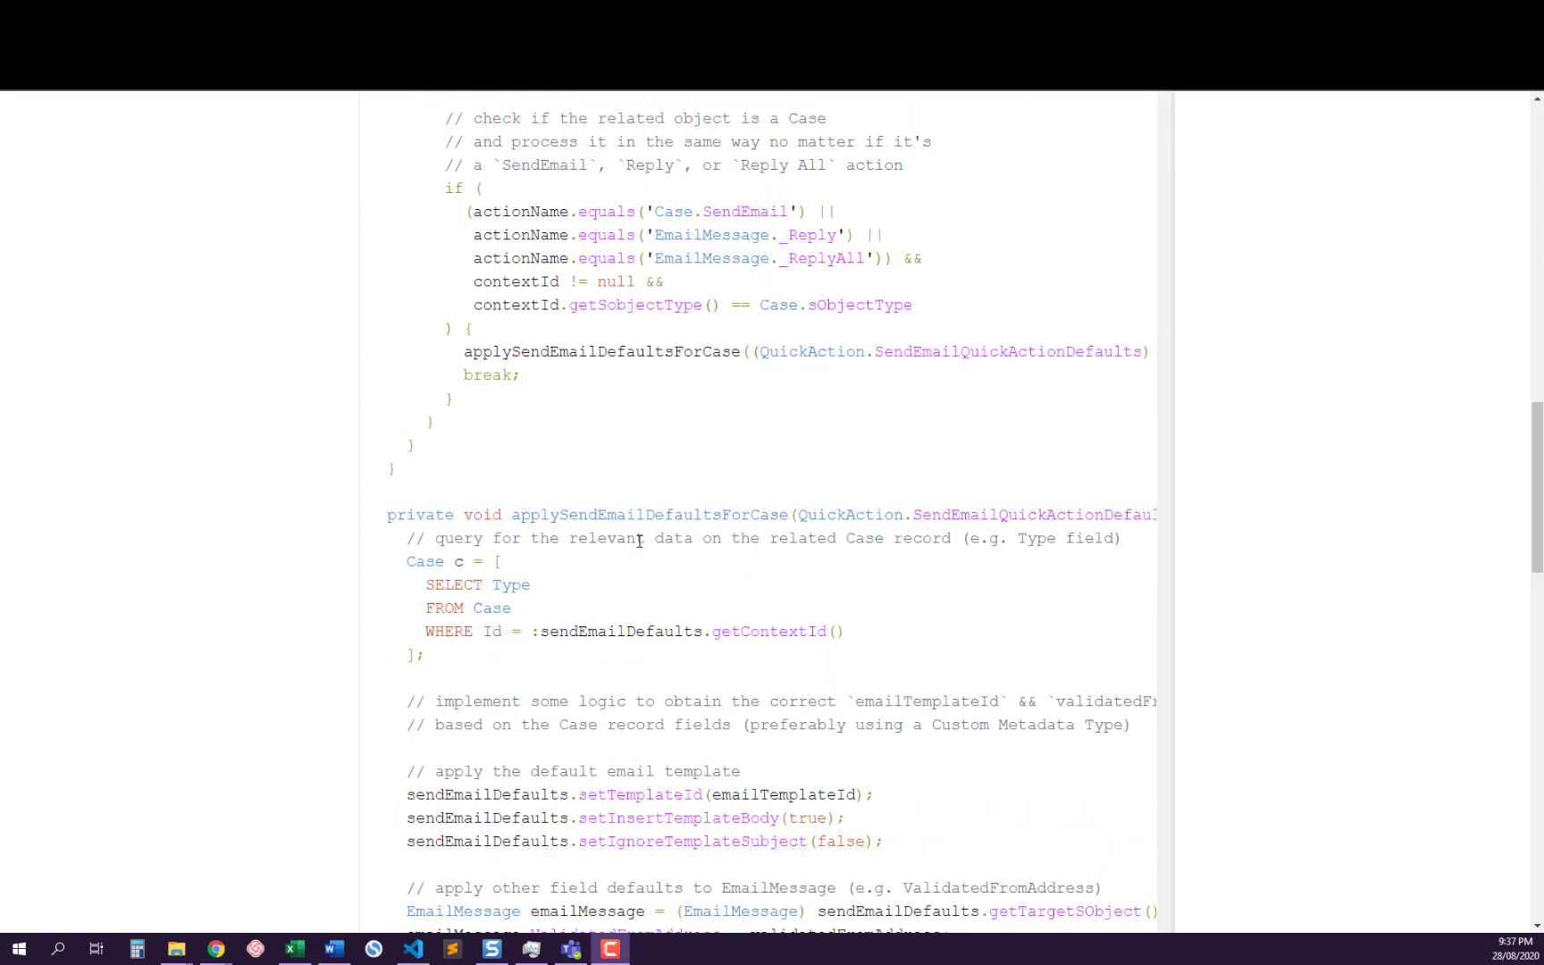
scroll(637, 532, "up", 3)
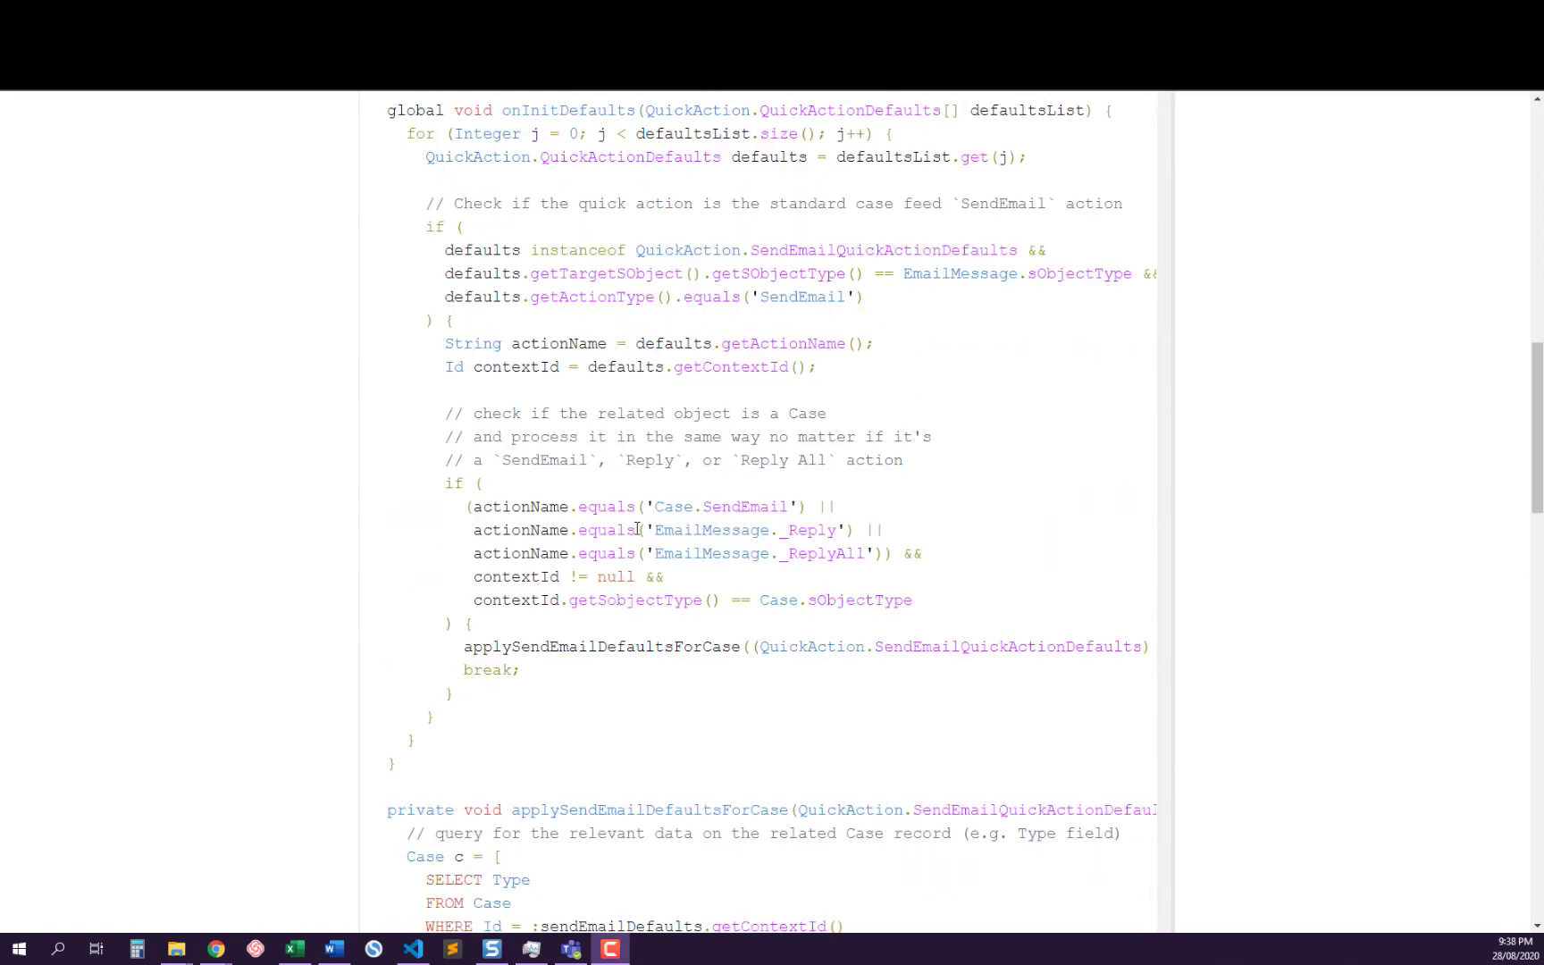
scroll(637, 528, "down", 8)
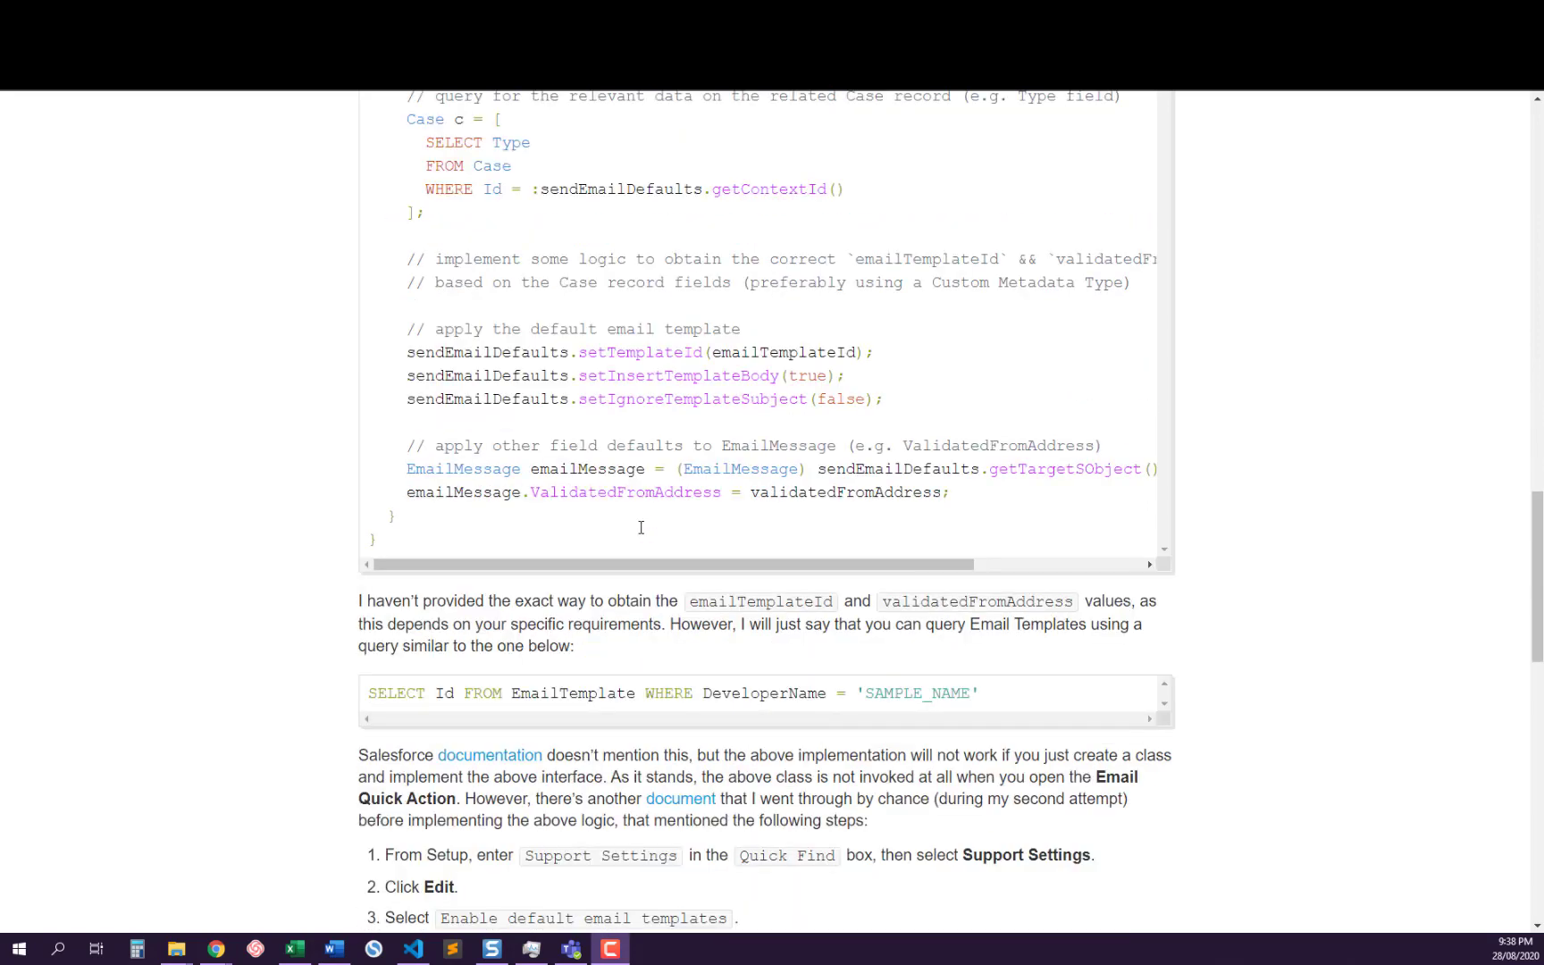
scroll(640, 535, "down", 3)
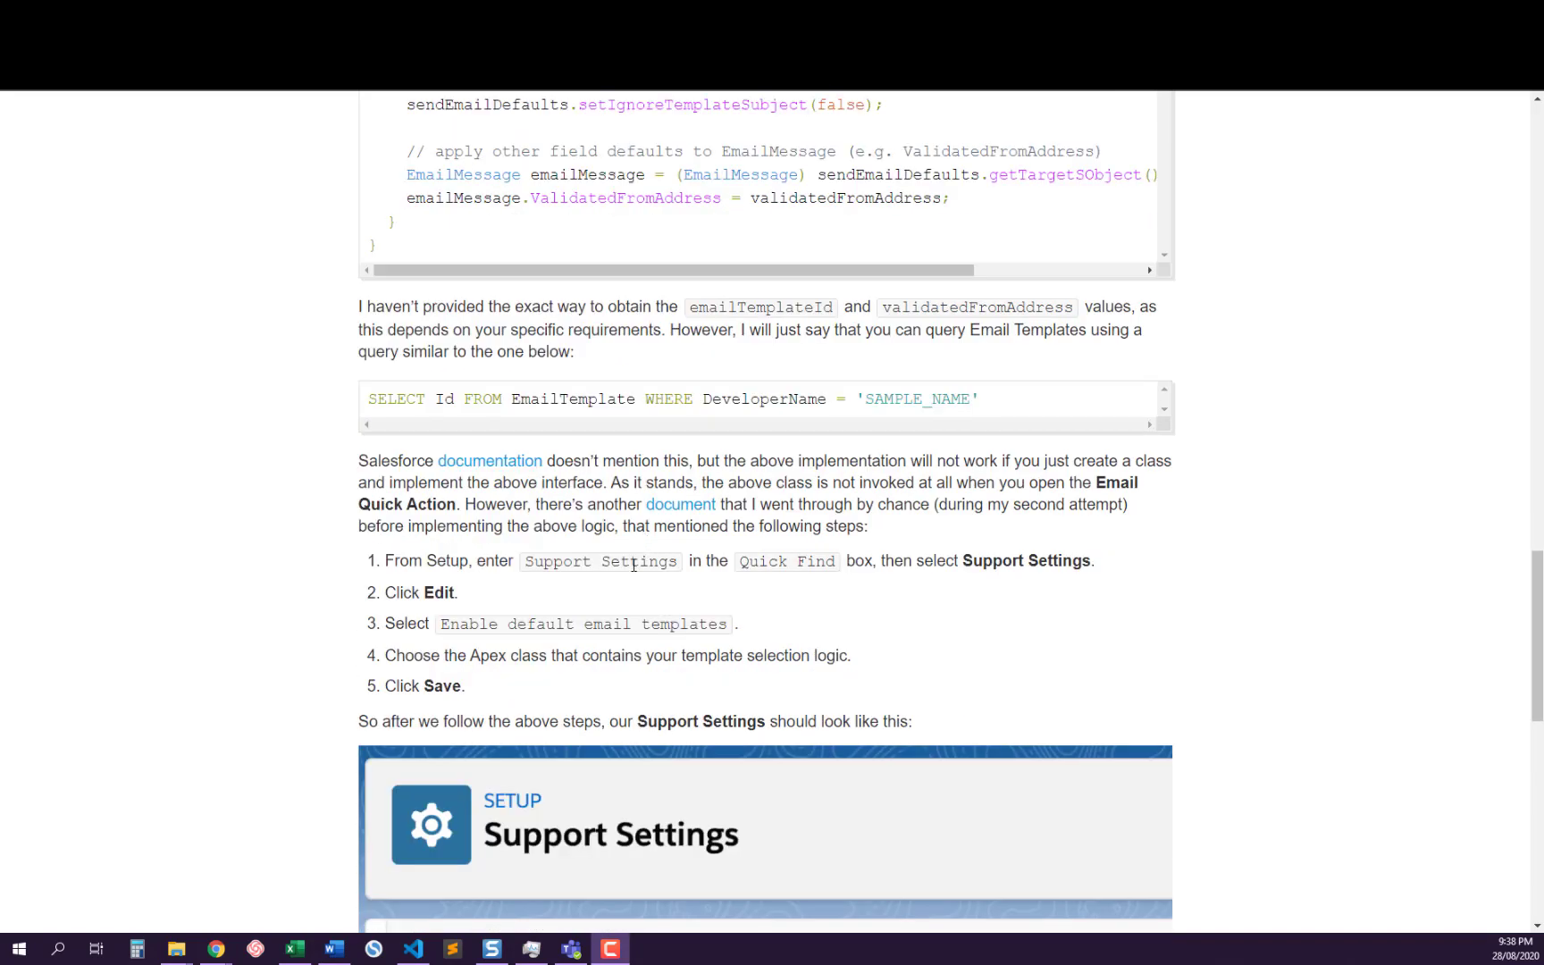
scroll(633, 565, "down", 10)
scroll(633, 564, "up", 5)
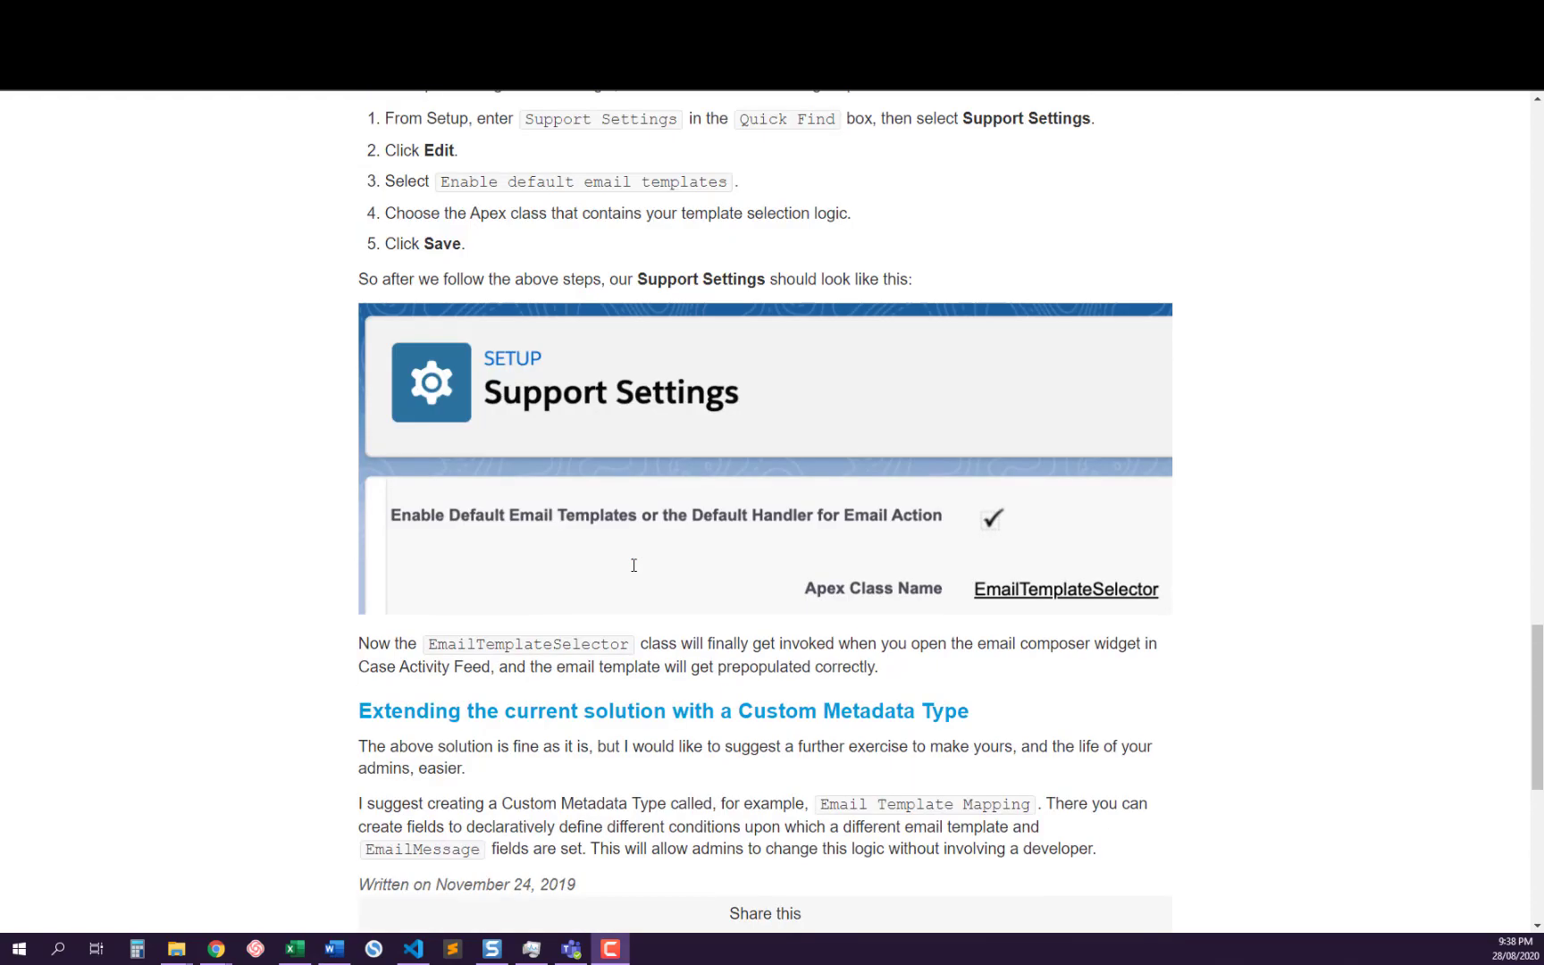
scroll(634, 564, "up", 17)
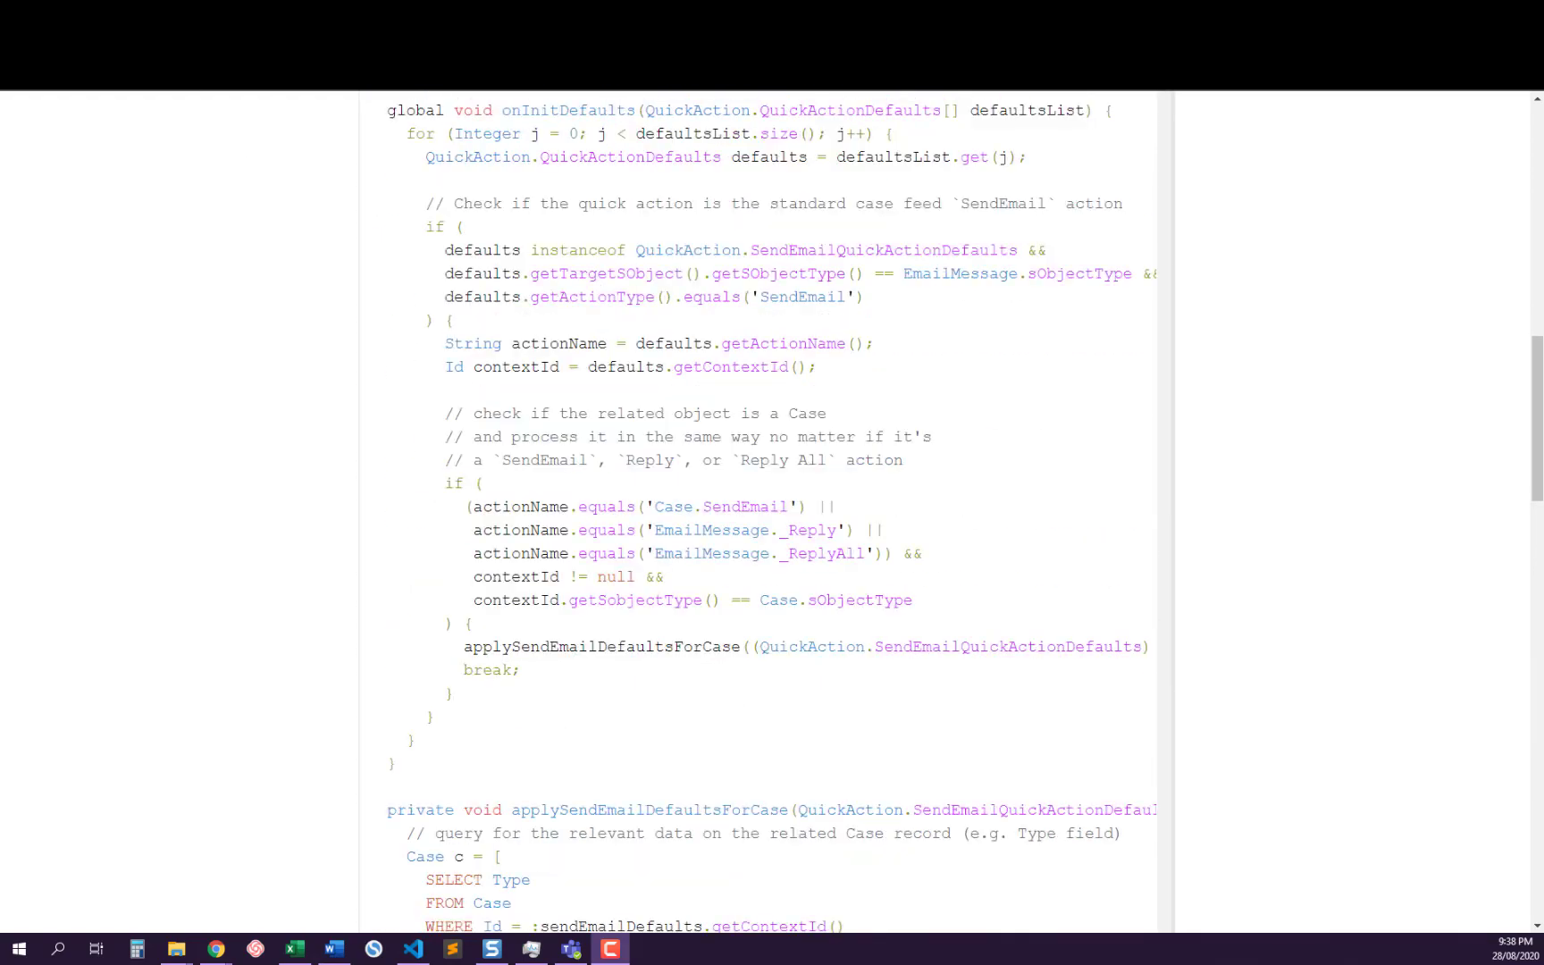
Return to the EmailDefaults class and highlight the Reply, Forward and ThirdParty sendType conditions and the default branch's comment
left_click(358, 13)
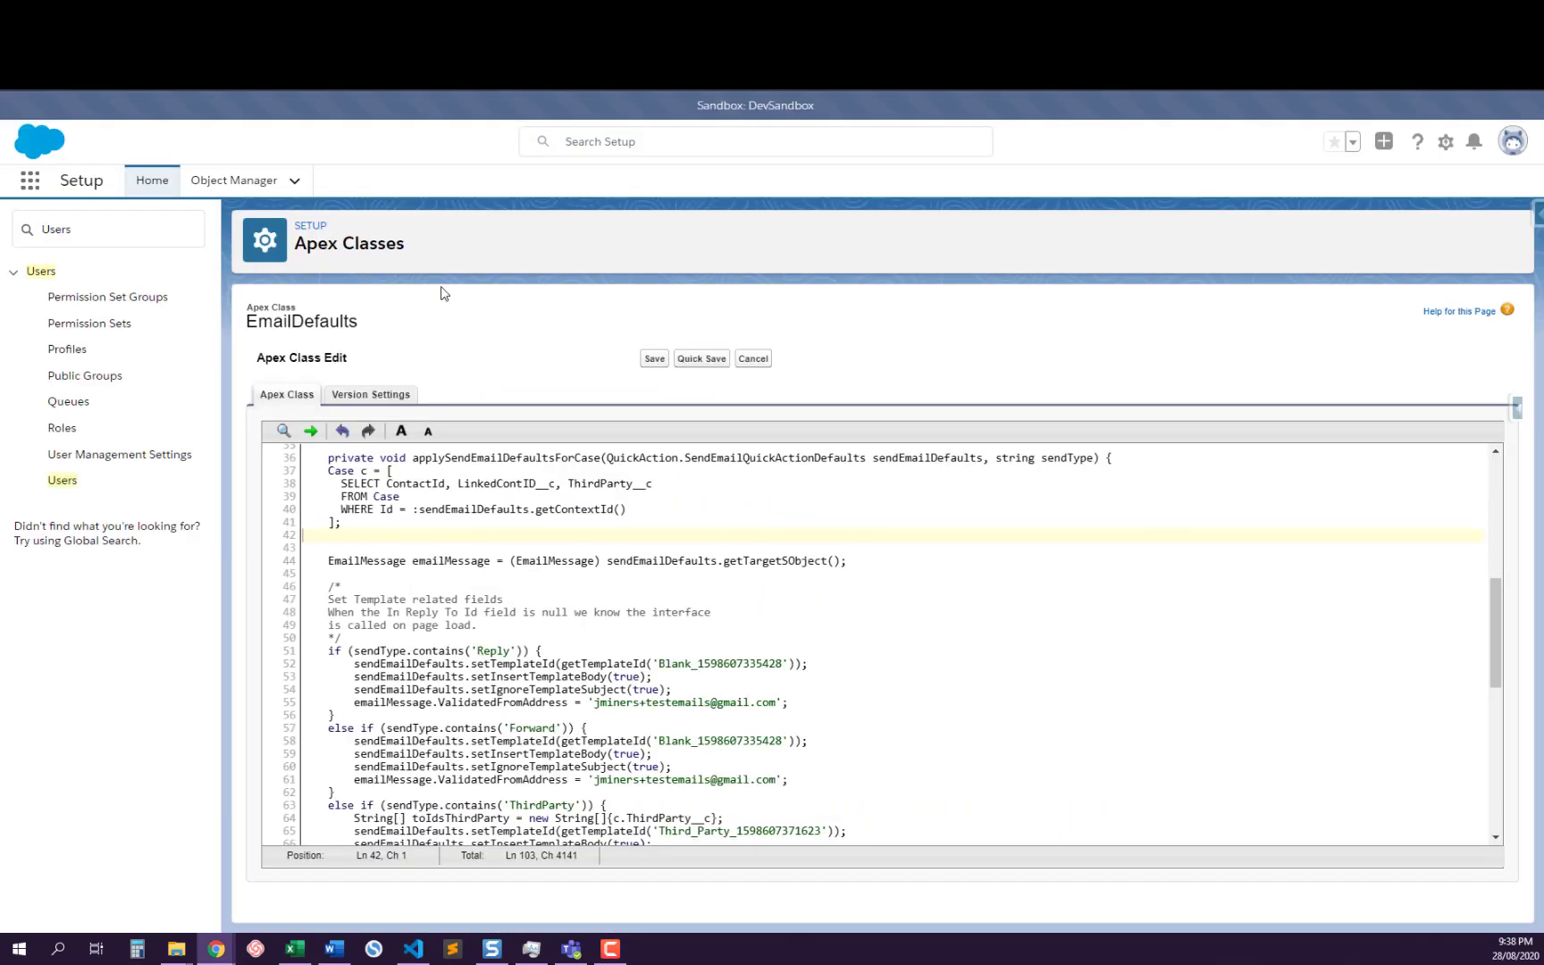
left_click(593, 624)
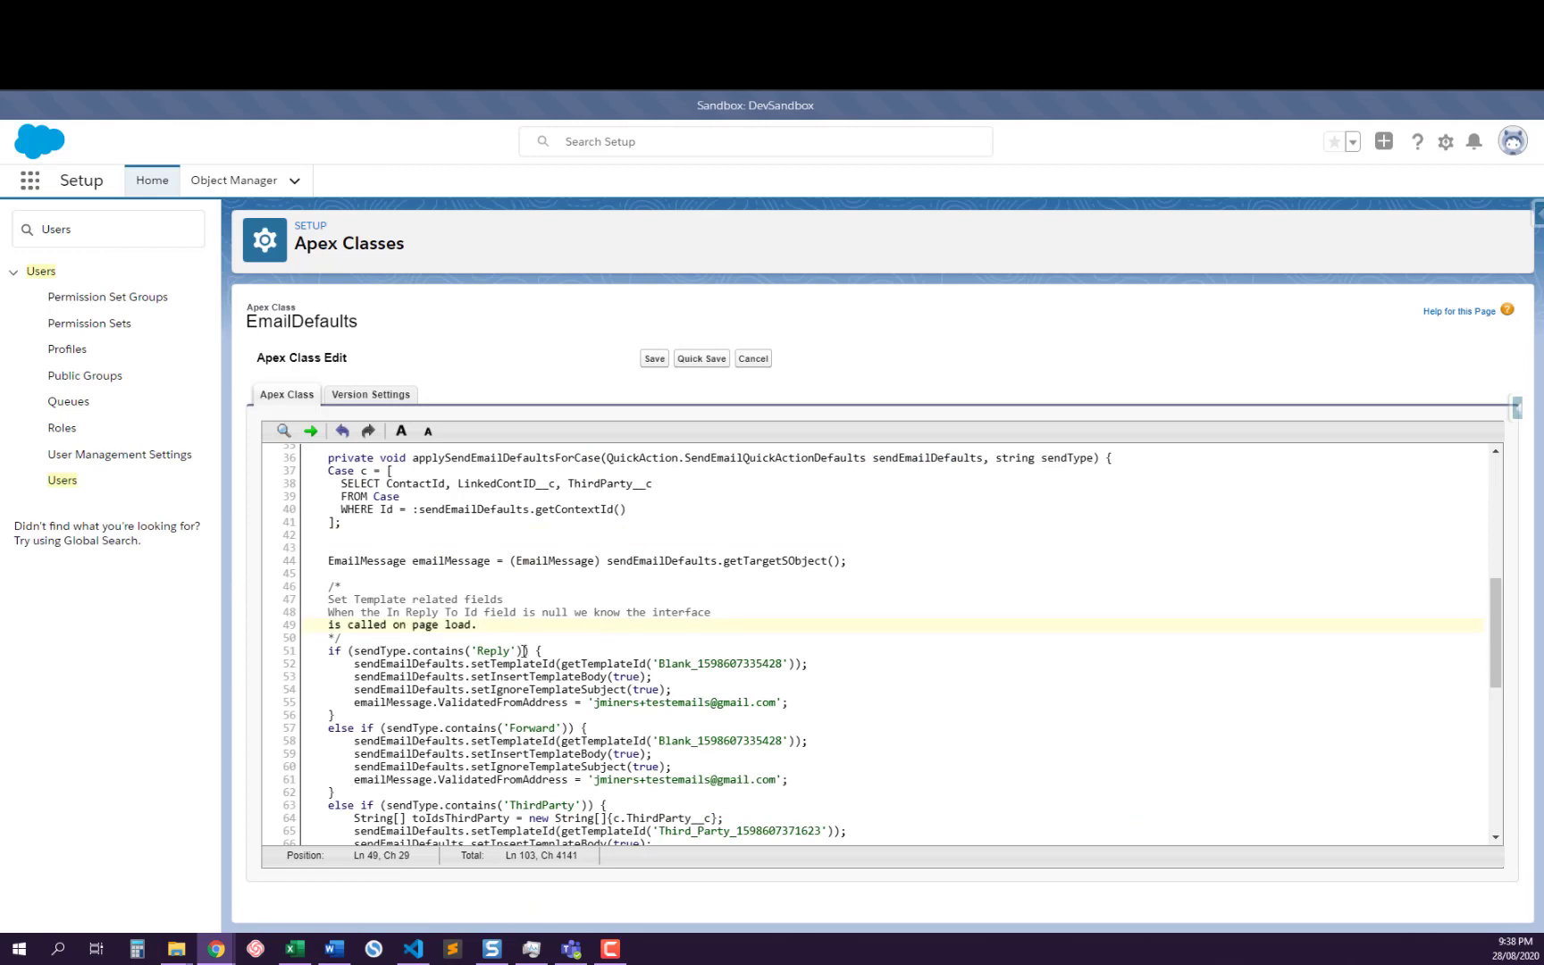
scroll(406, 640, "down", 2)
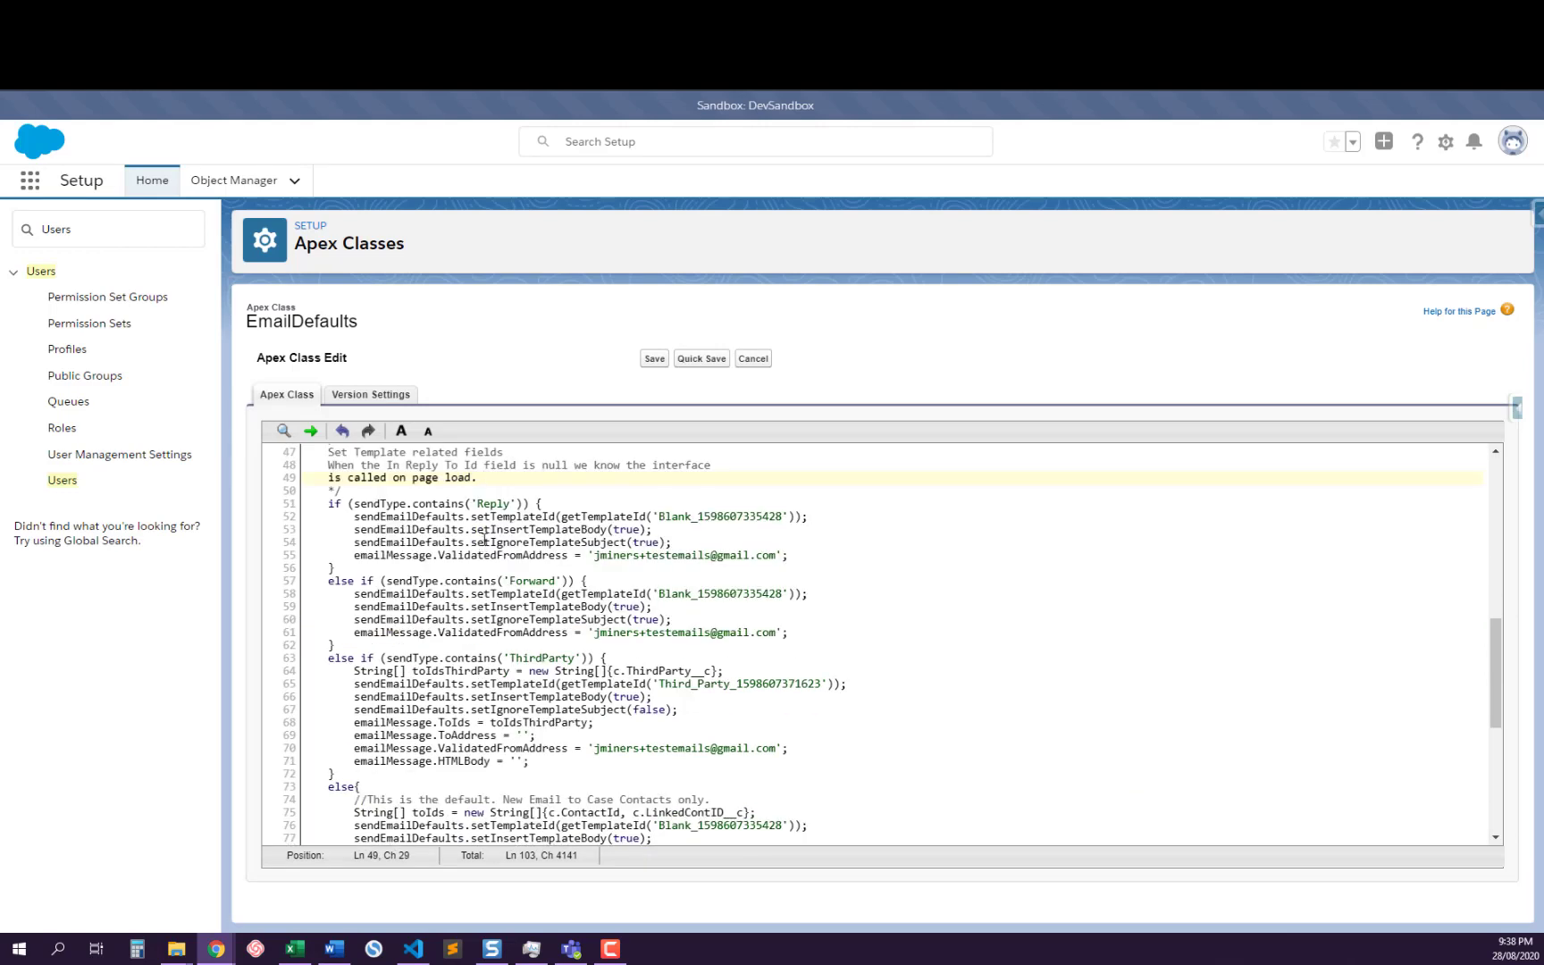
double_click(485, 504)
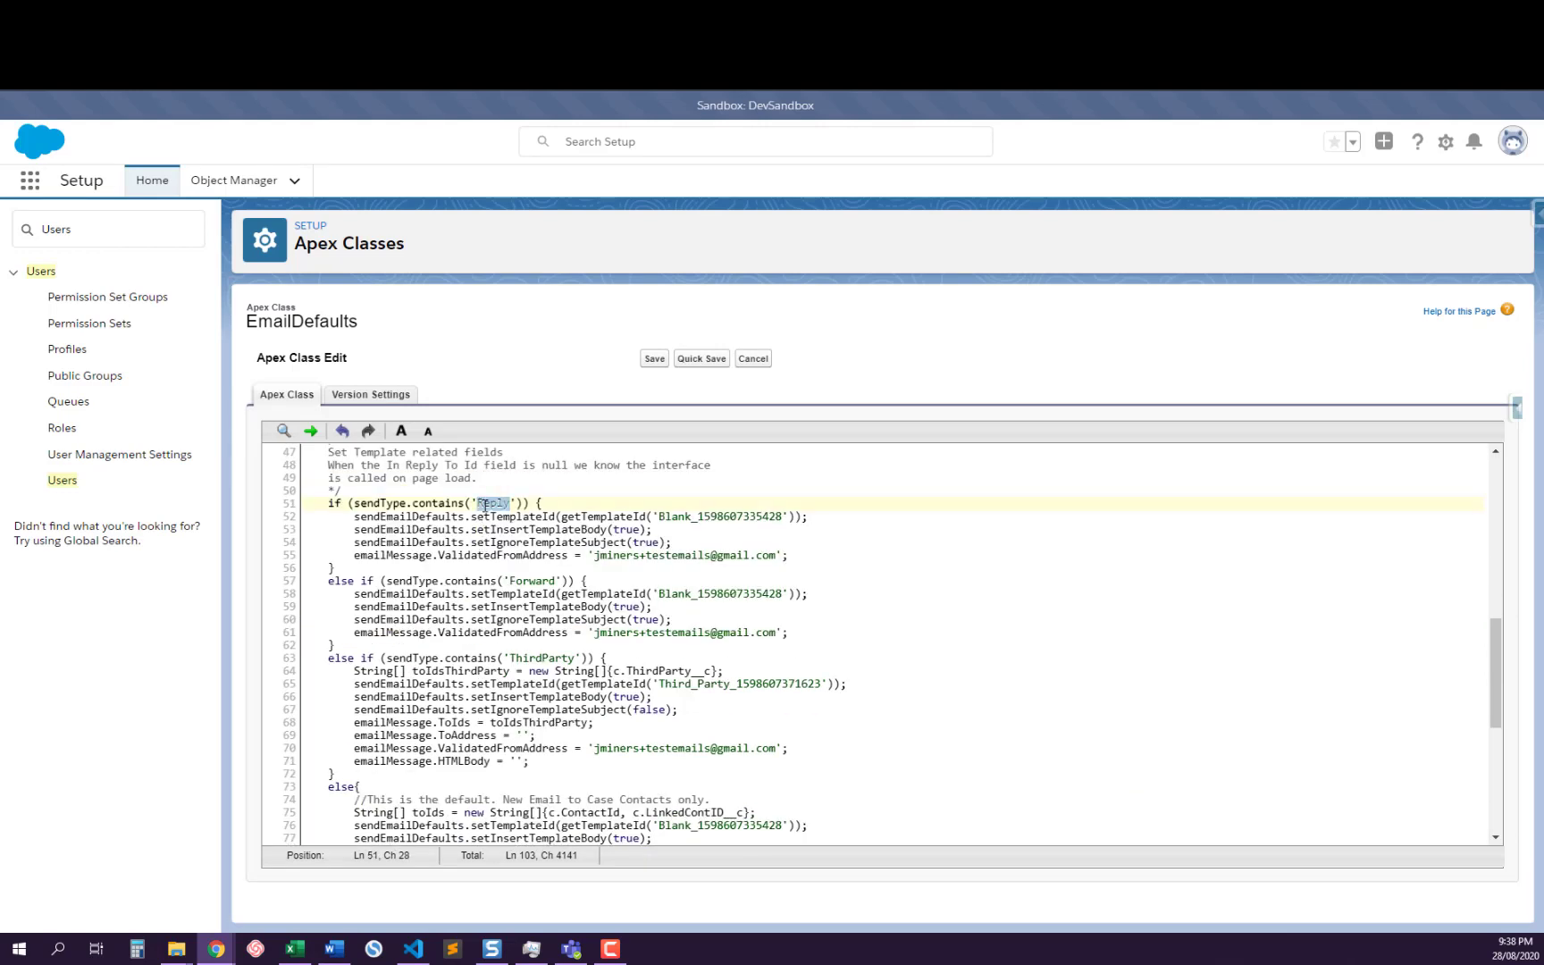
double_click(528, 581)
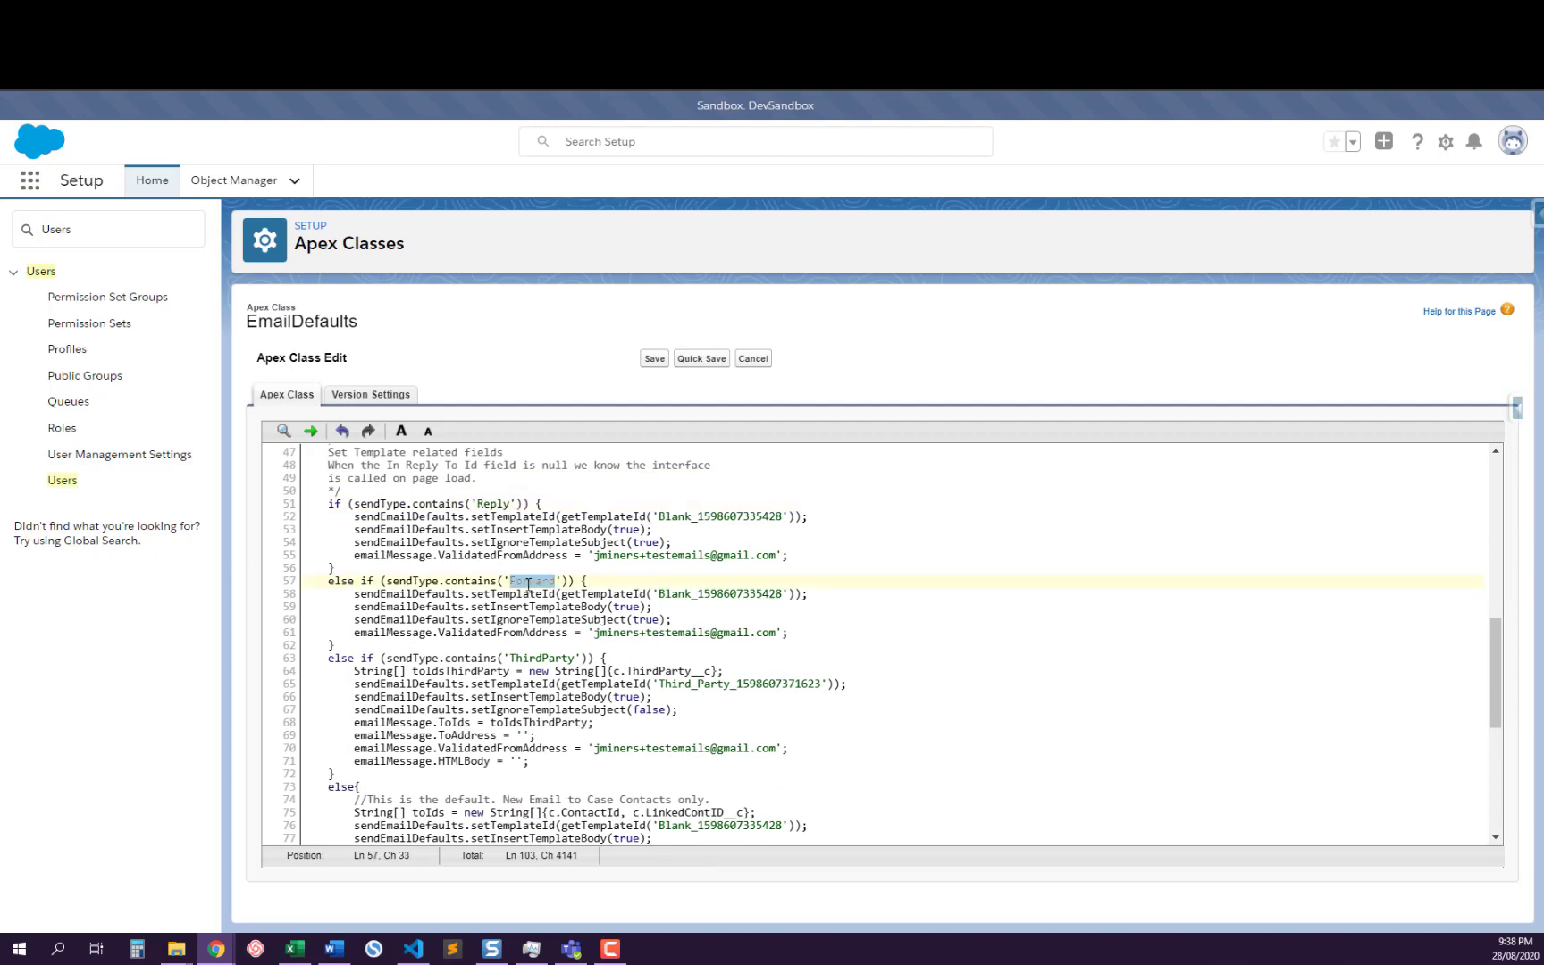
double_click(539, 658)
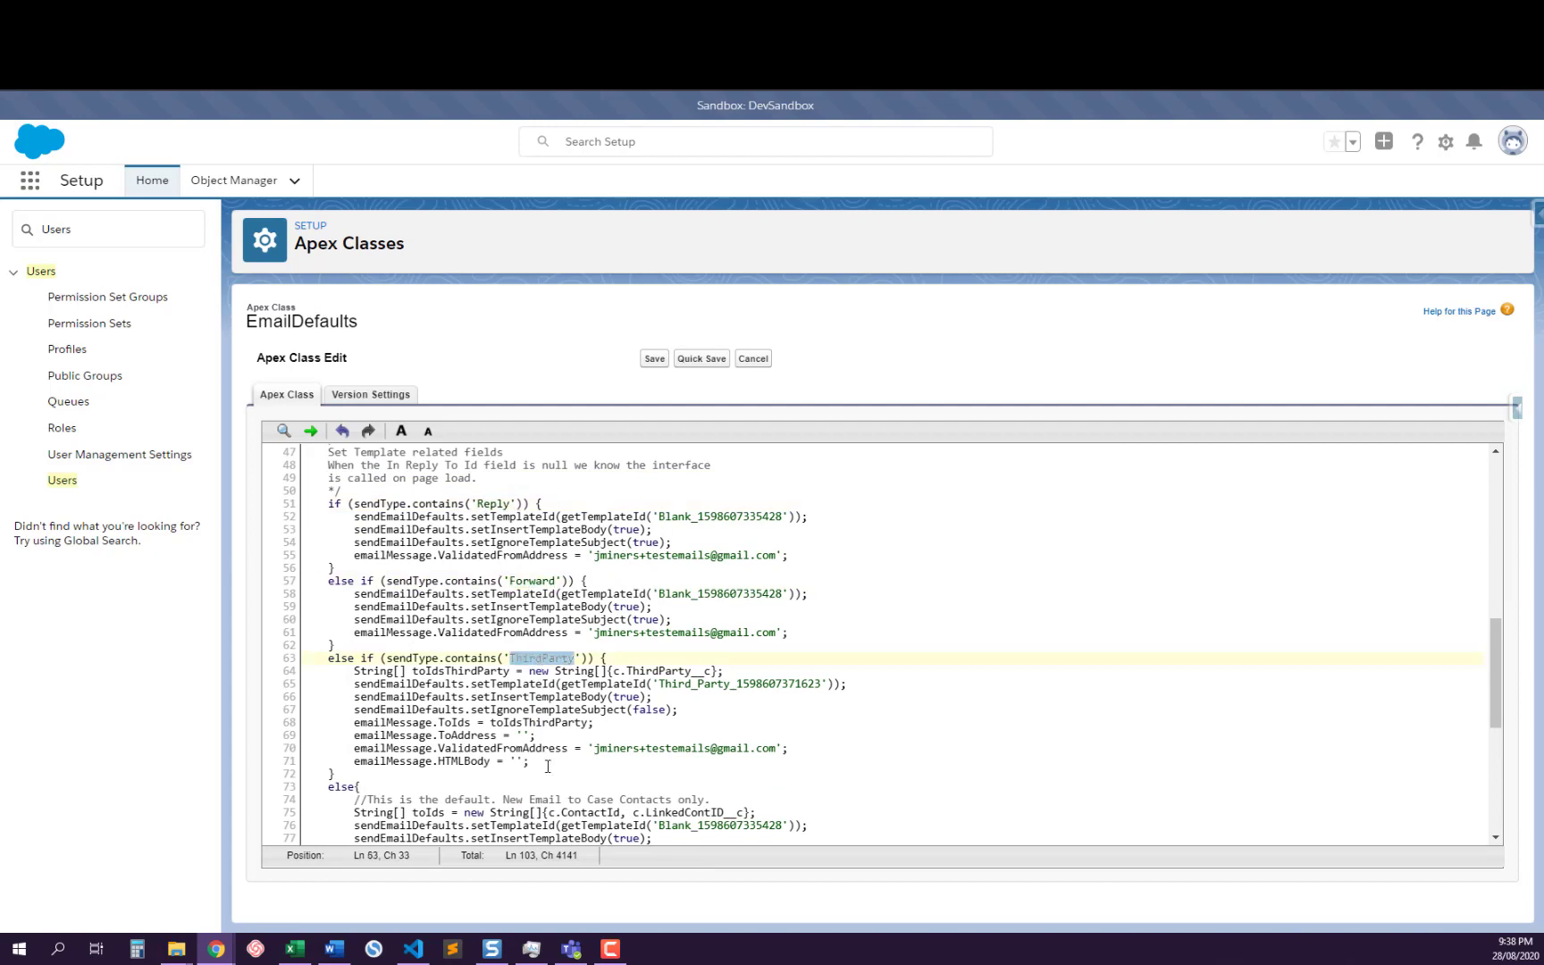
scroll(548, 767, "down", 2)
scroll(549, 767, "up", 2)
scroll(549, 767, "down", 2)
left_click_drag(419, 653, 709, 653)
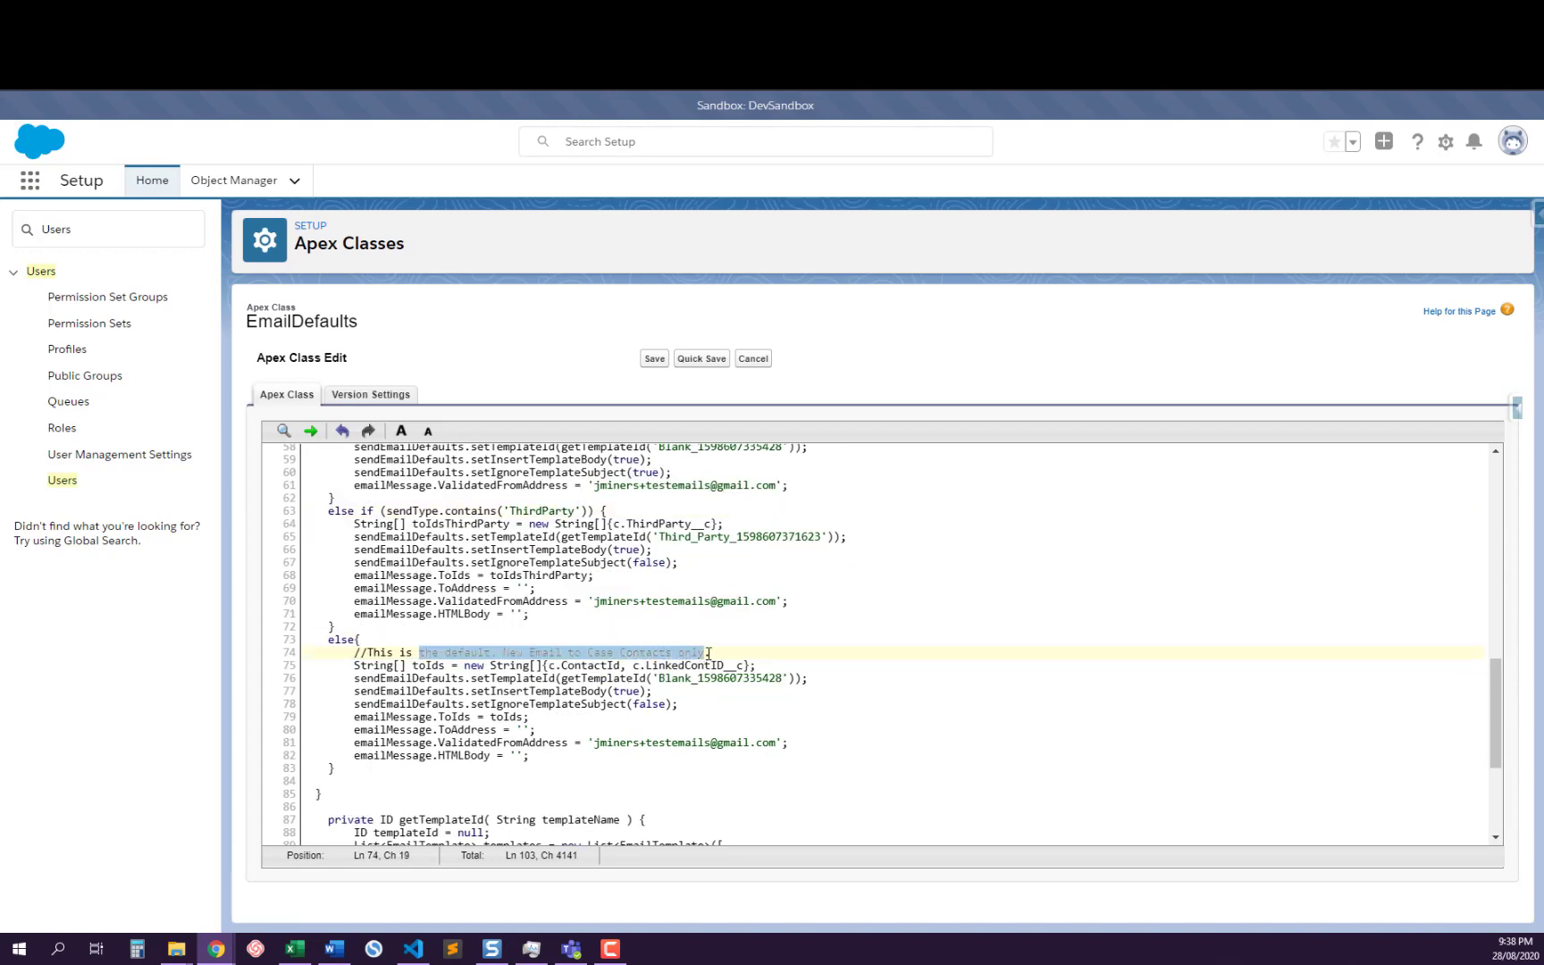
Examine the ValidatedFromAddress assignments across the Reply, Forward, ThirdParty and default branches
scroll(709, 653, "up", 2)
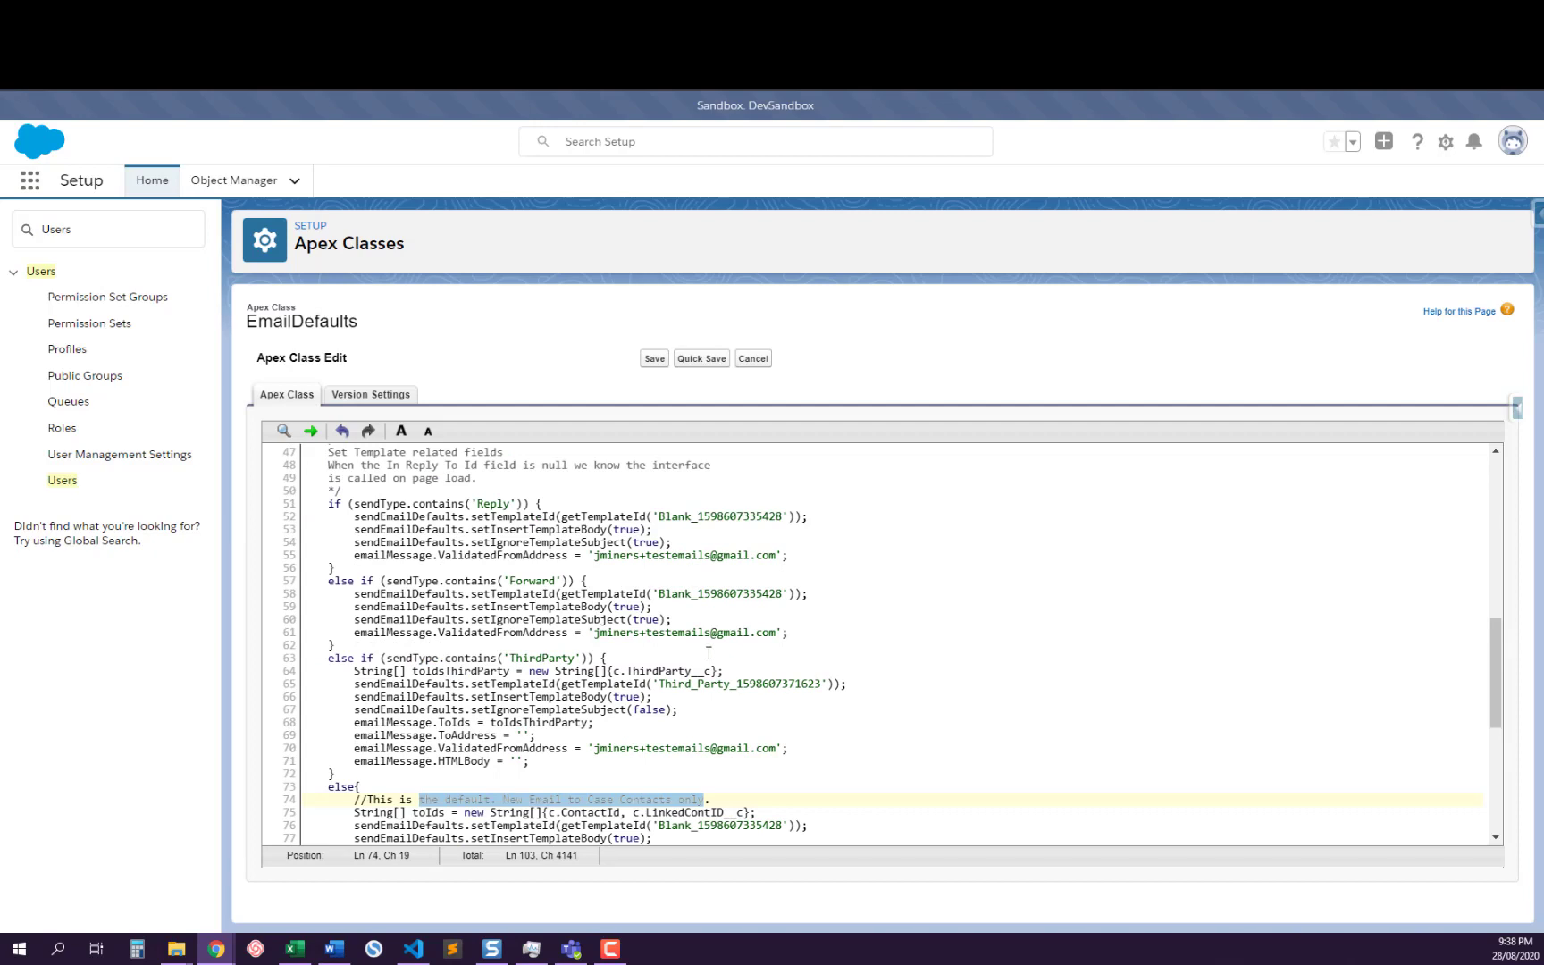
left_click(622, 558)
left_click(612, 633)
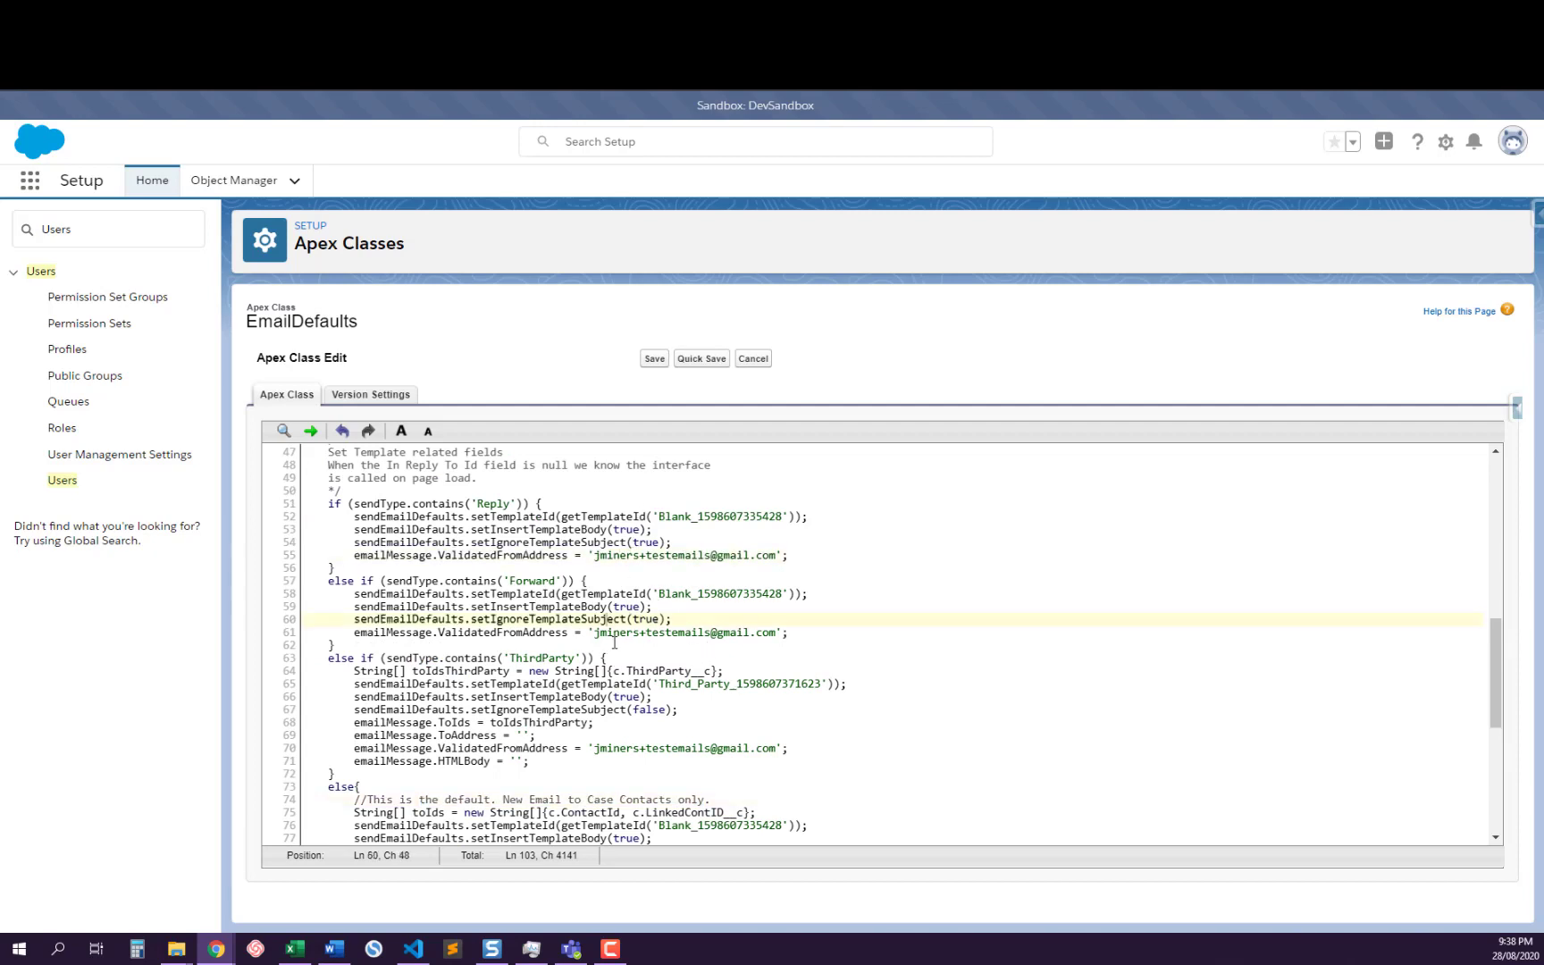
left_click(628, 753)
scroll(628, 753, "down", 2)
left_click(629, 744)
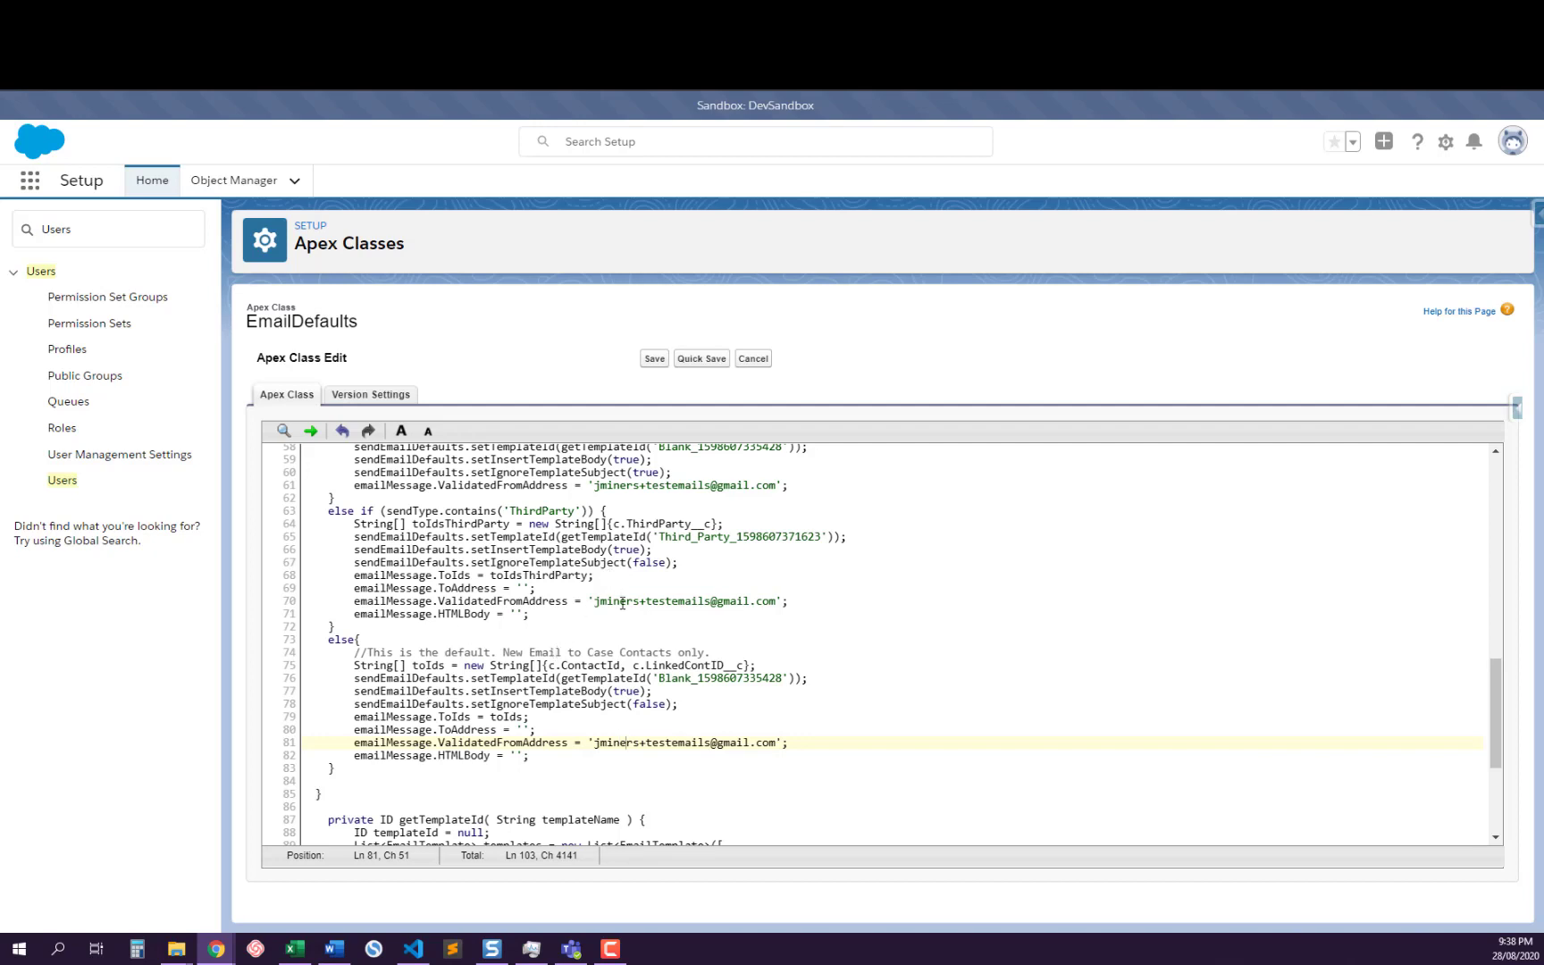
scroll(626, 597, "up", 4)
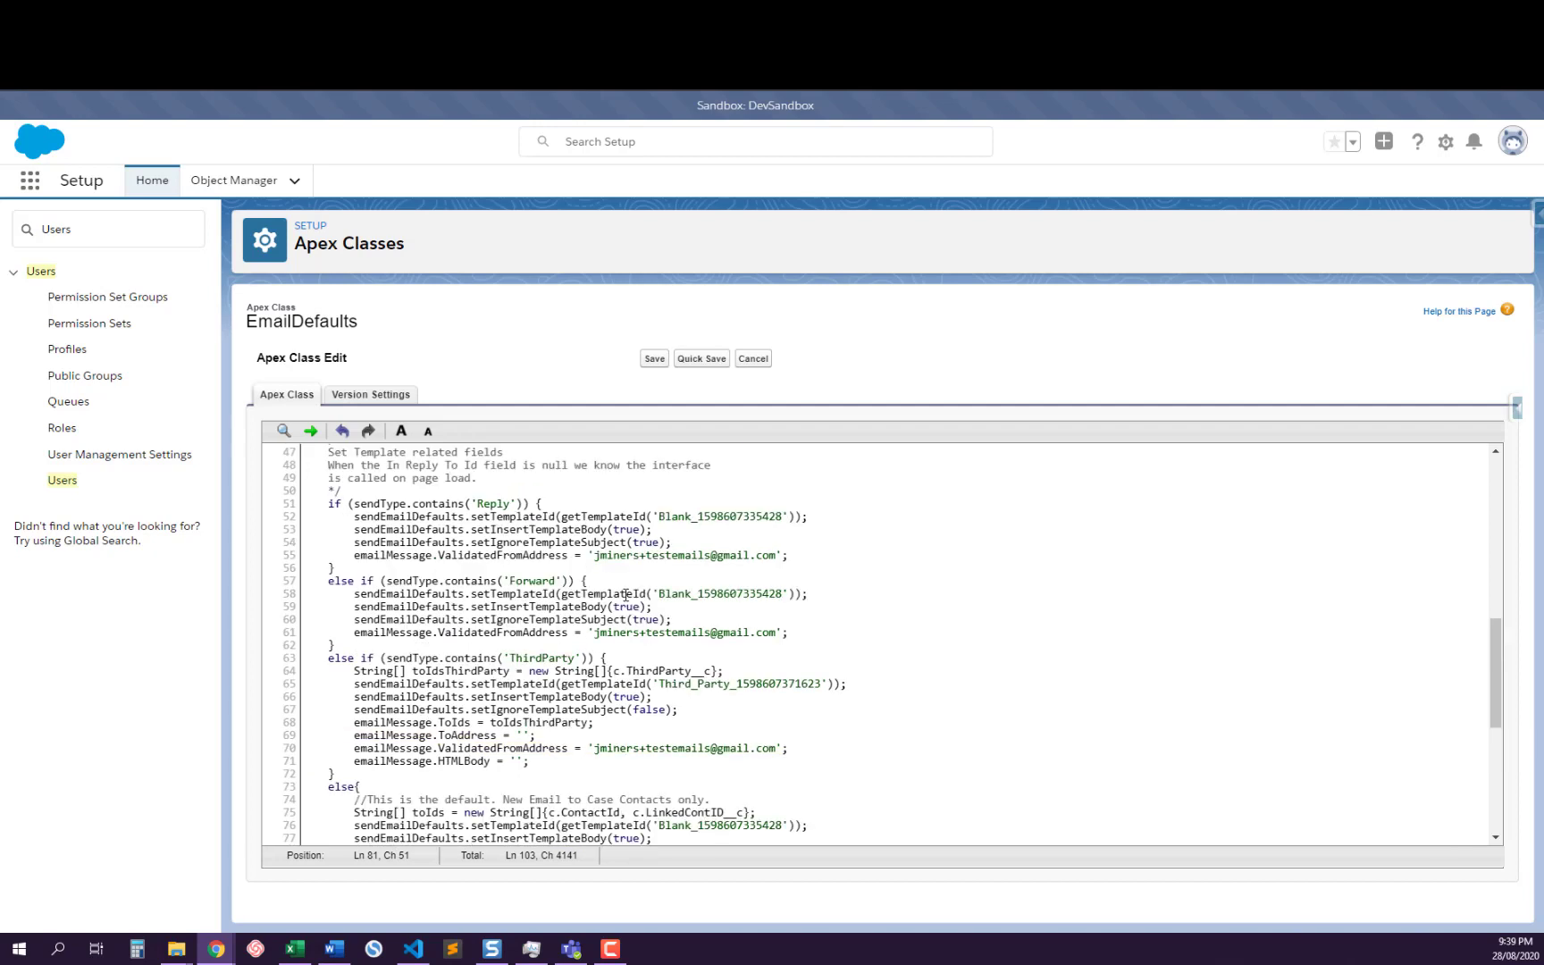
scroll(622, 608, "down", 4)
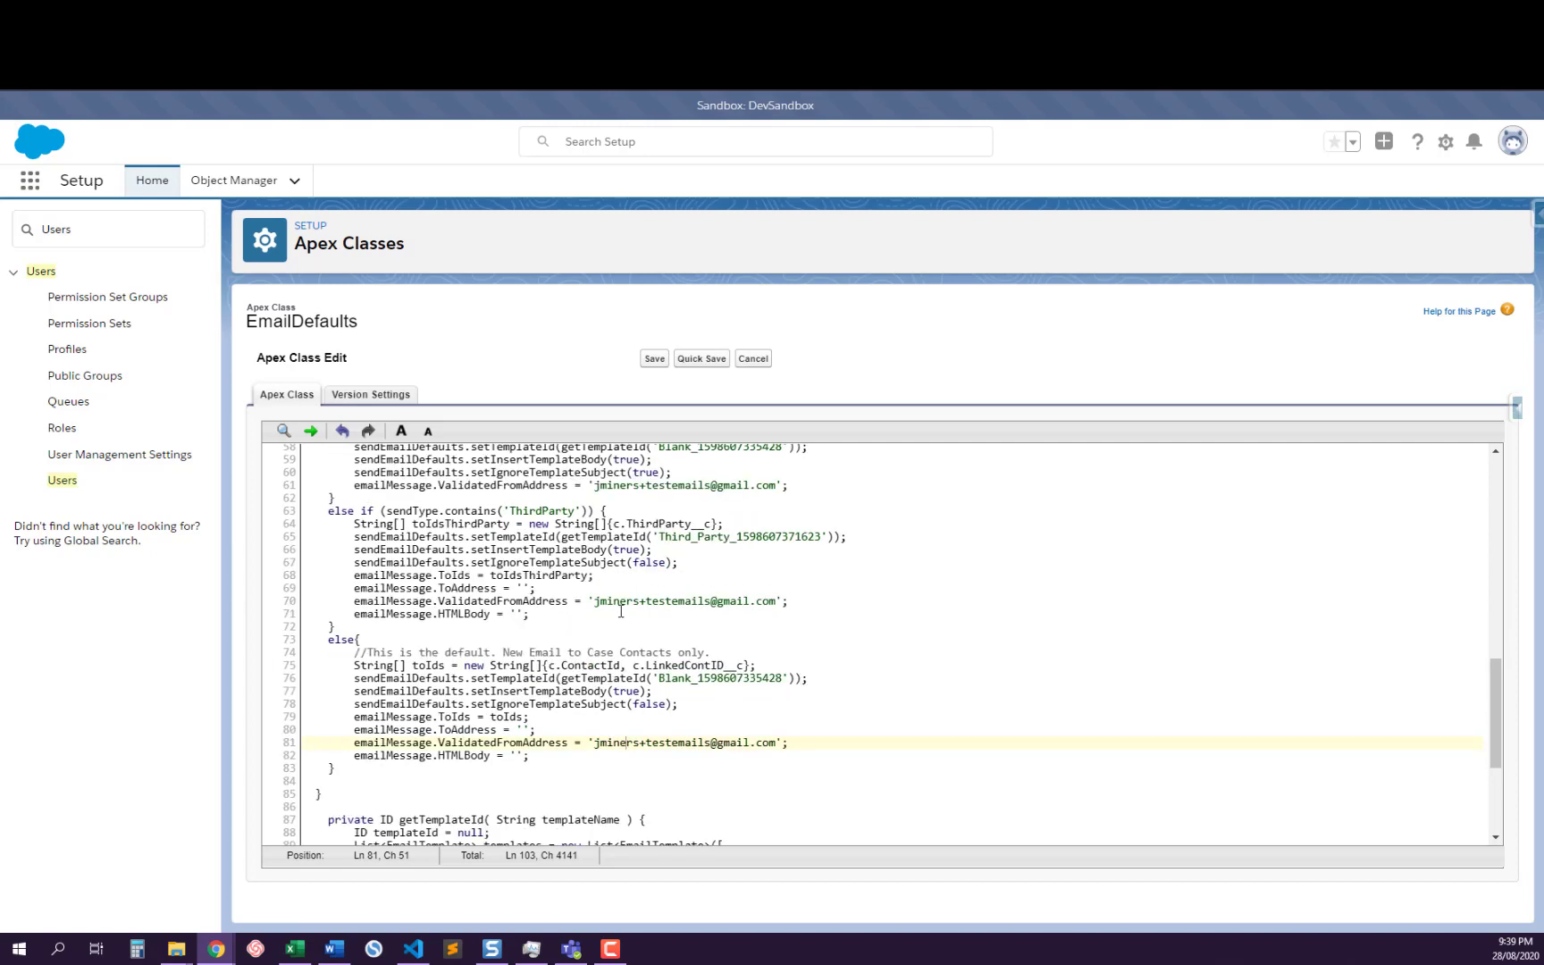
Look over the getTemplateId method, consult the Confluence Email To Case page, and return to the sendType branches in EmailDefaults
scroll(621, 611, "down", 4)
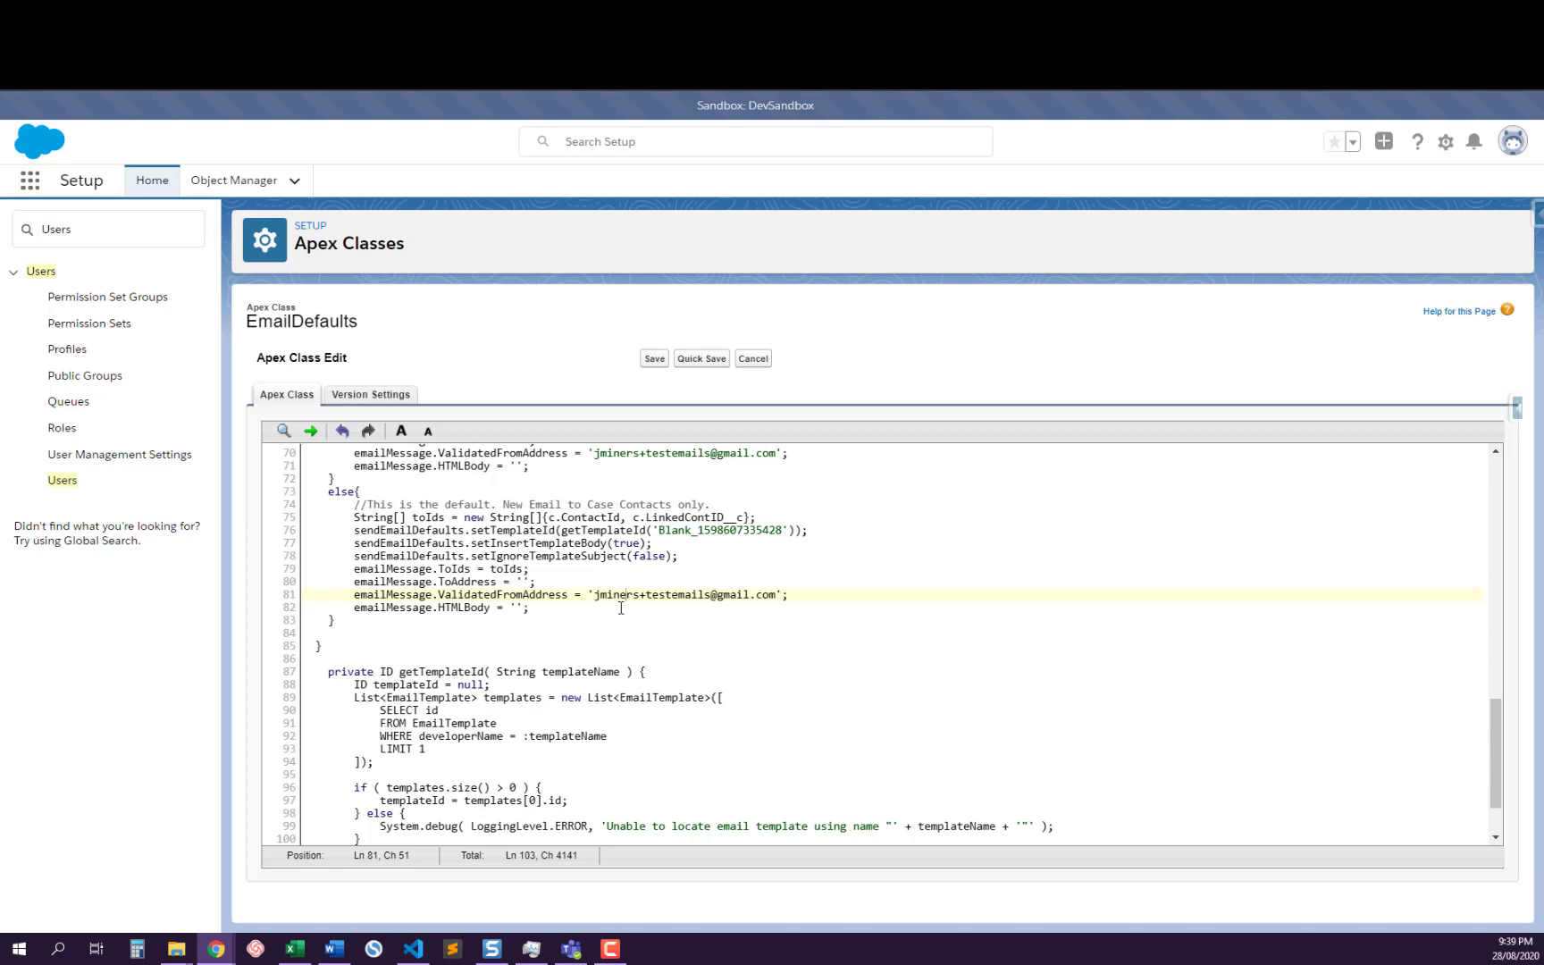
scroll(620, 607, "up", 4)
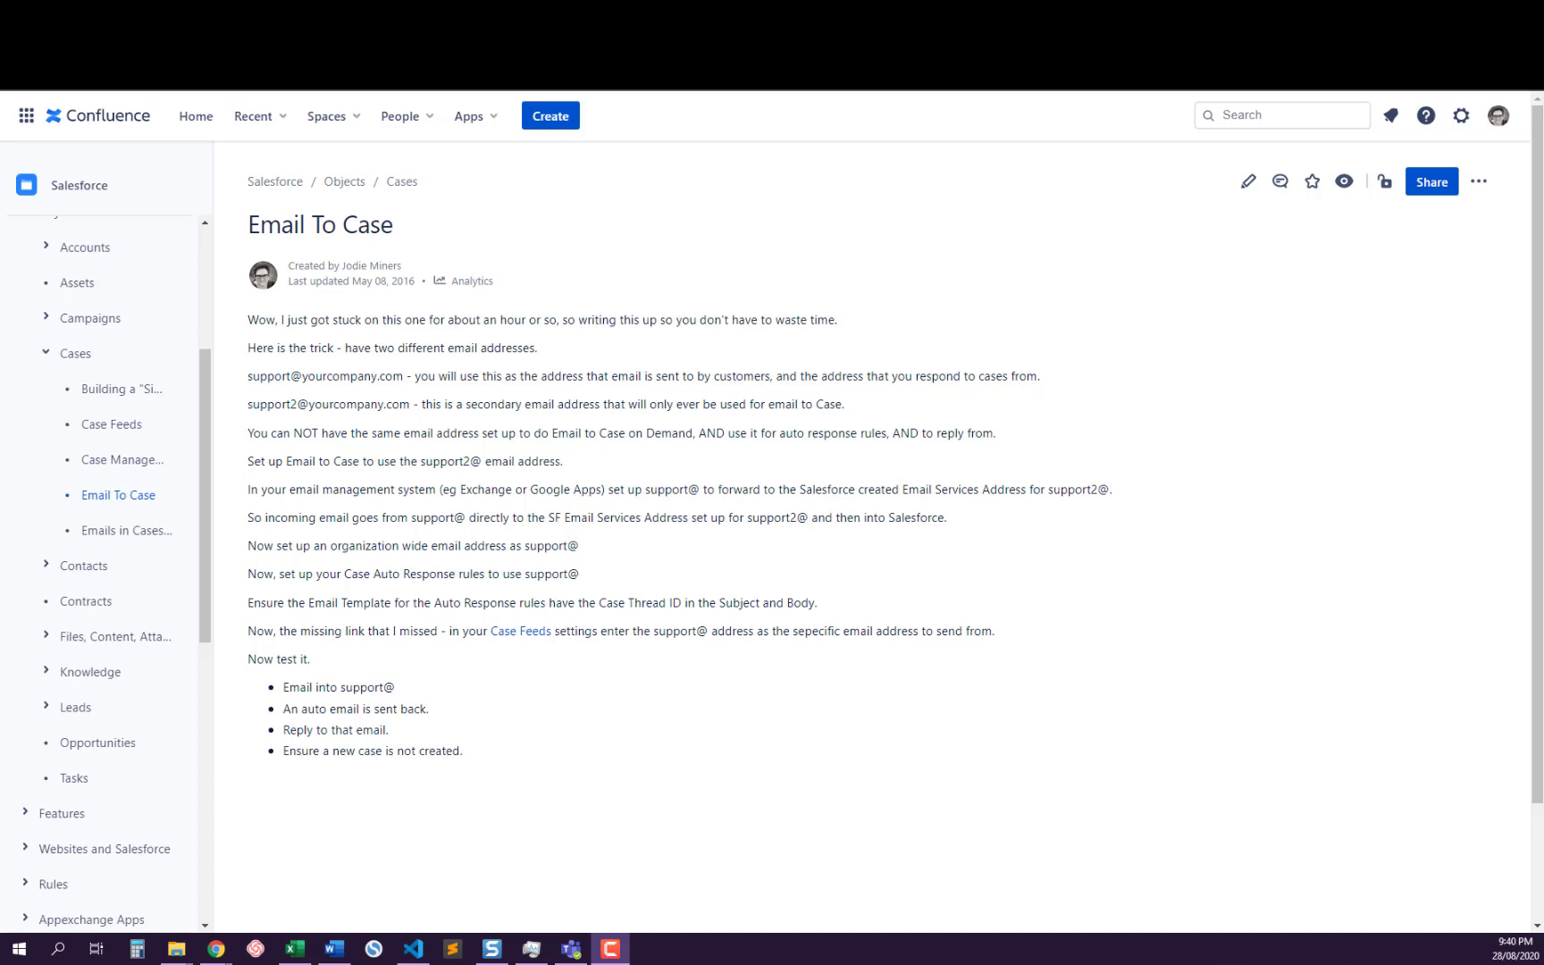
key("alt+Tab")
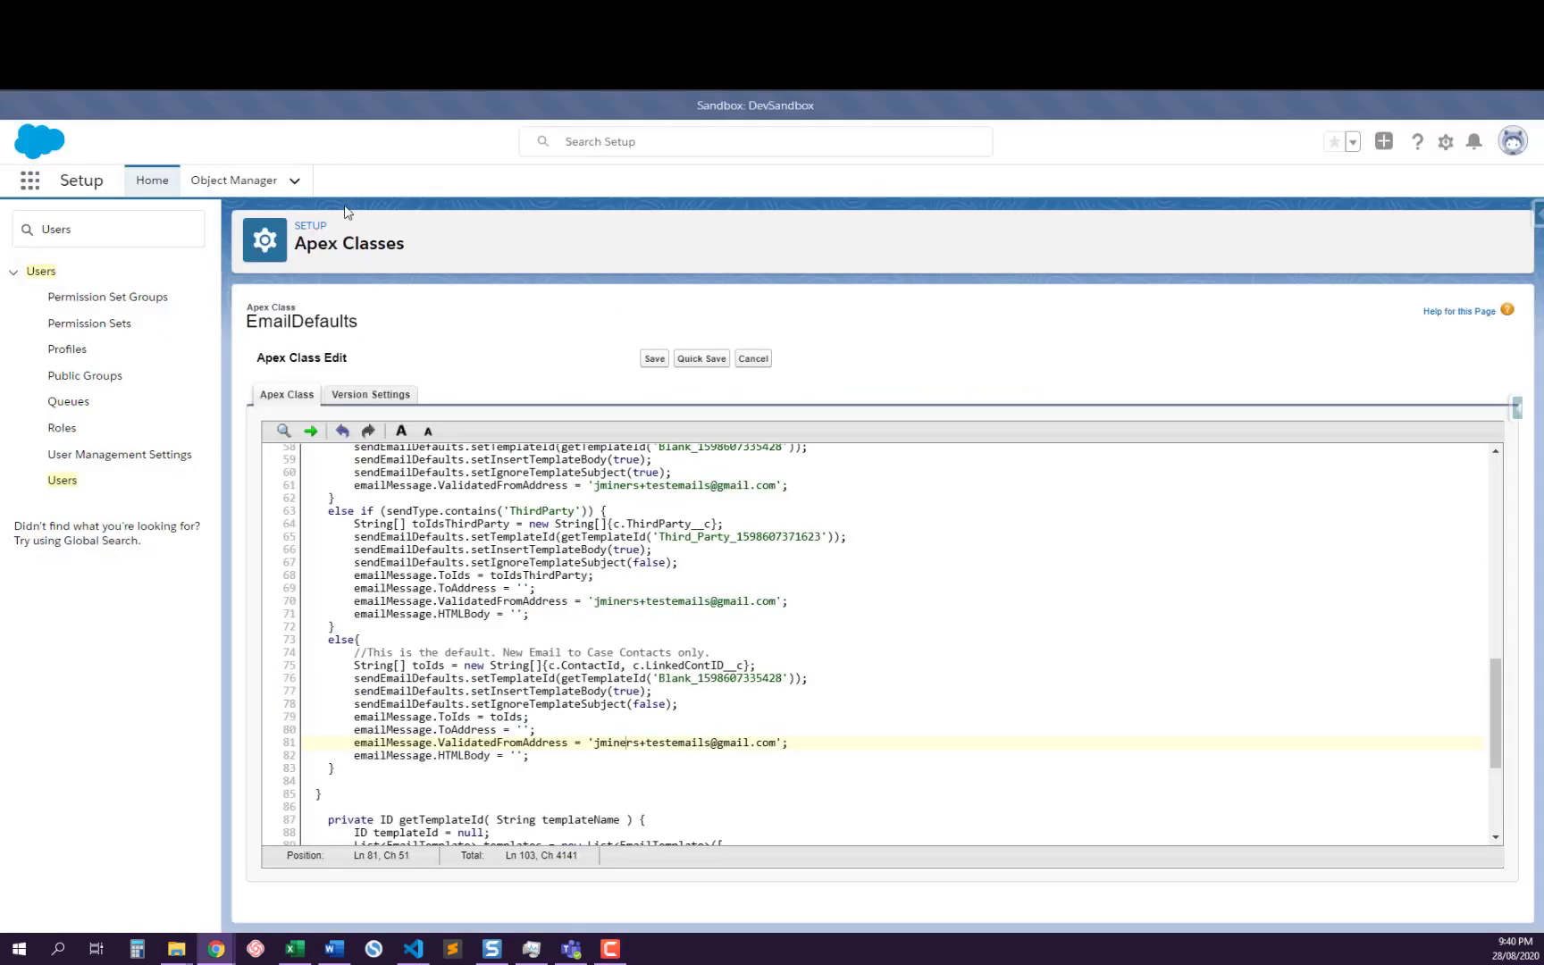
scroll(562, 563, "up", 2)
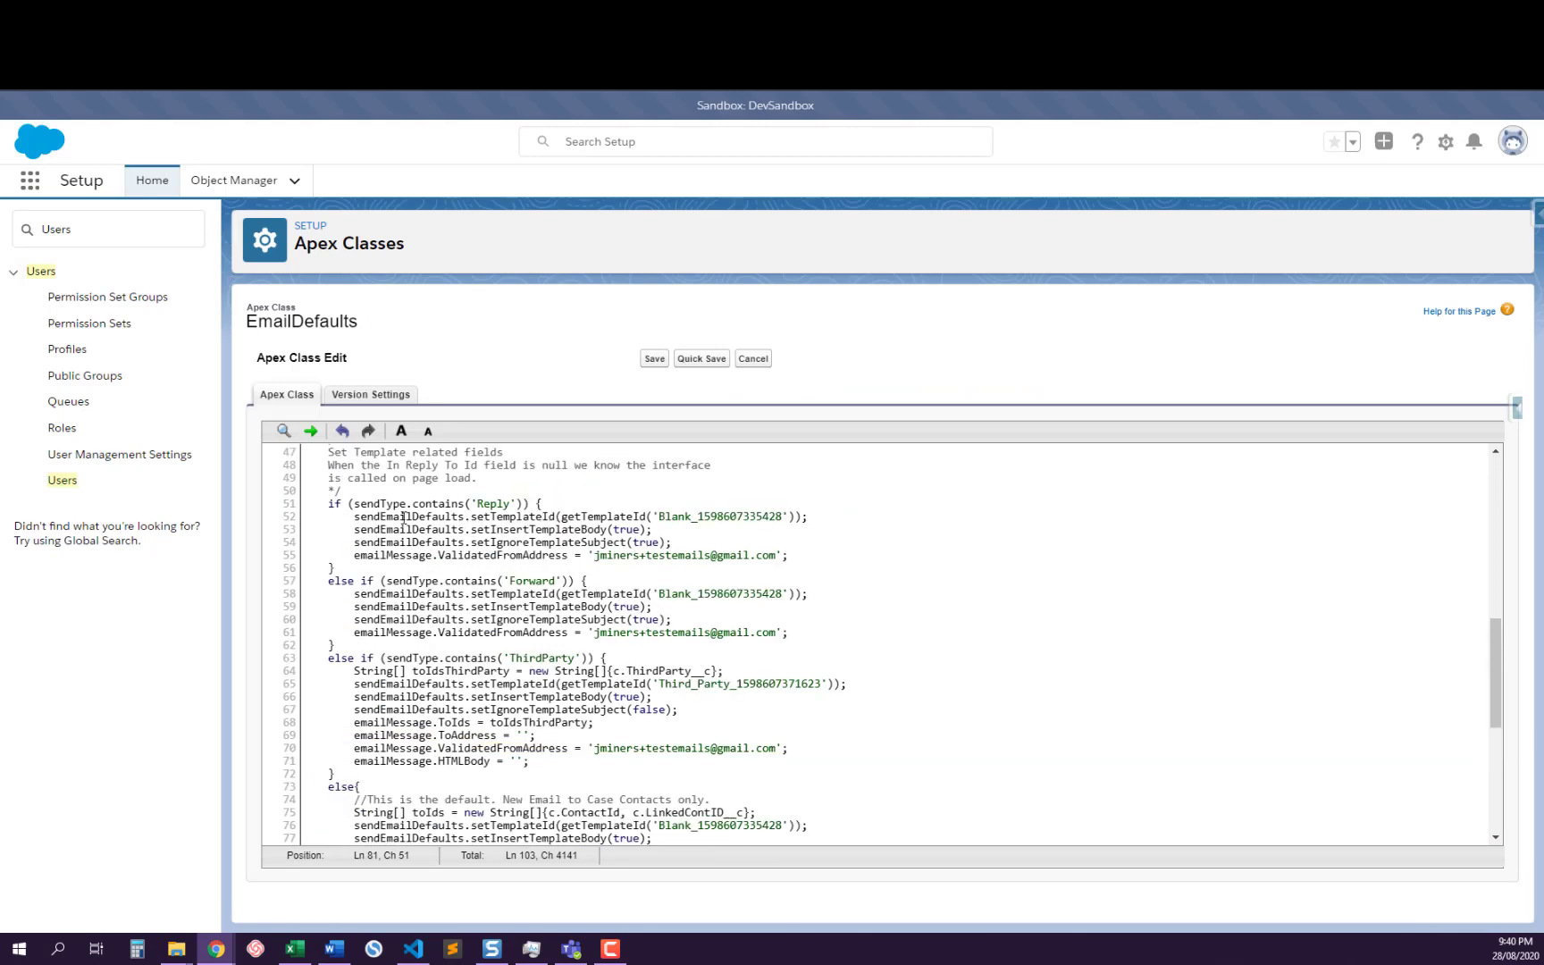
Highlight the setTemplateId, setInsertTemplateBody and setIgnoreTemplateSubject lines in the Reply branch and compare them with the other branches
left_click(696, 541)
left_click_drag(672, 542, 309, 516)
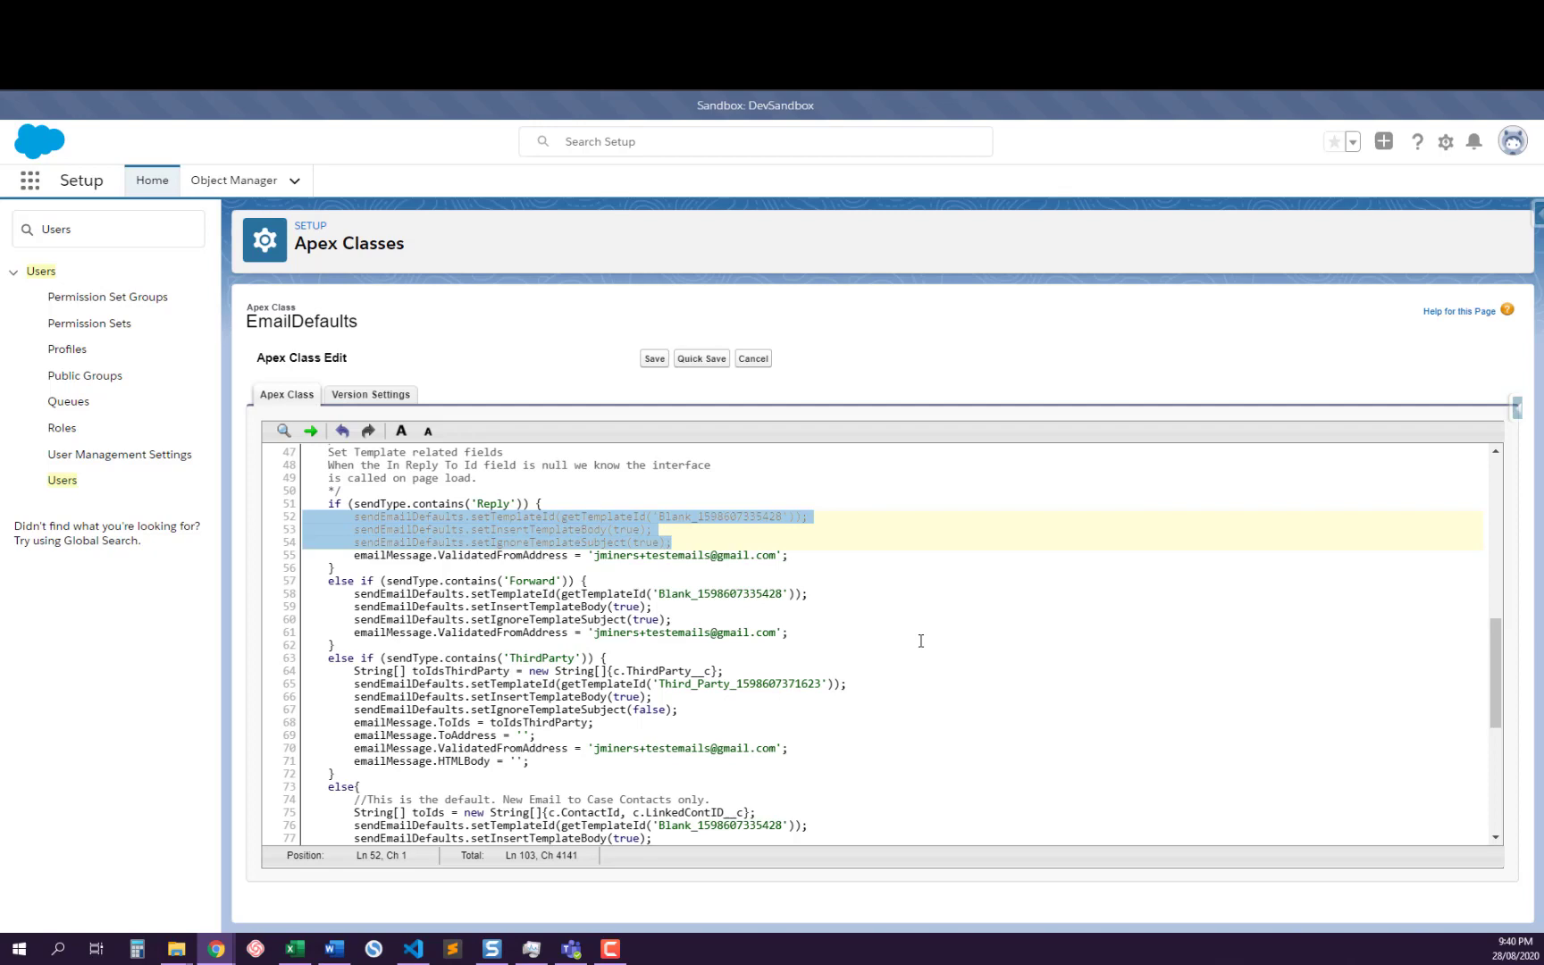
left_click(575, 529)
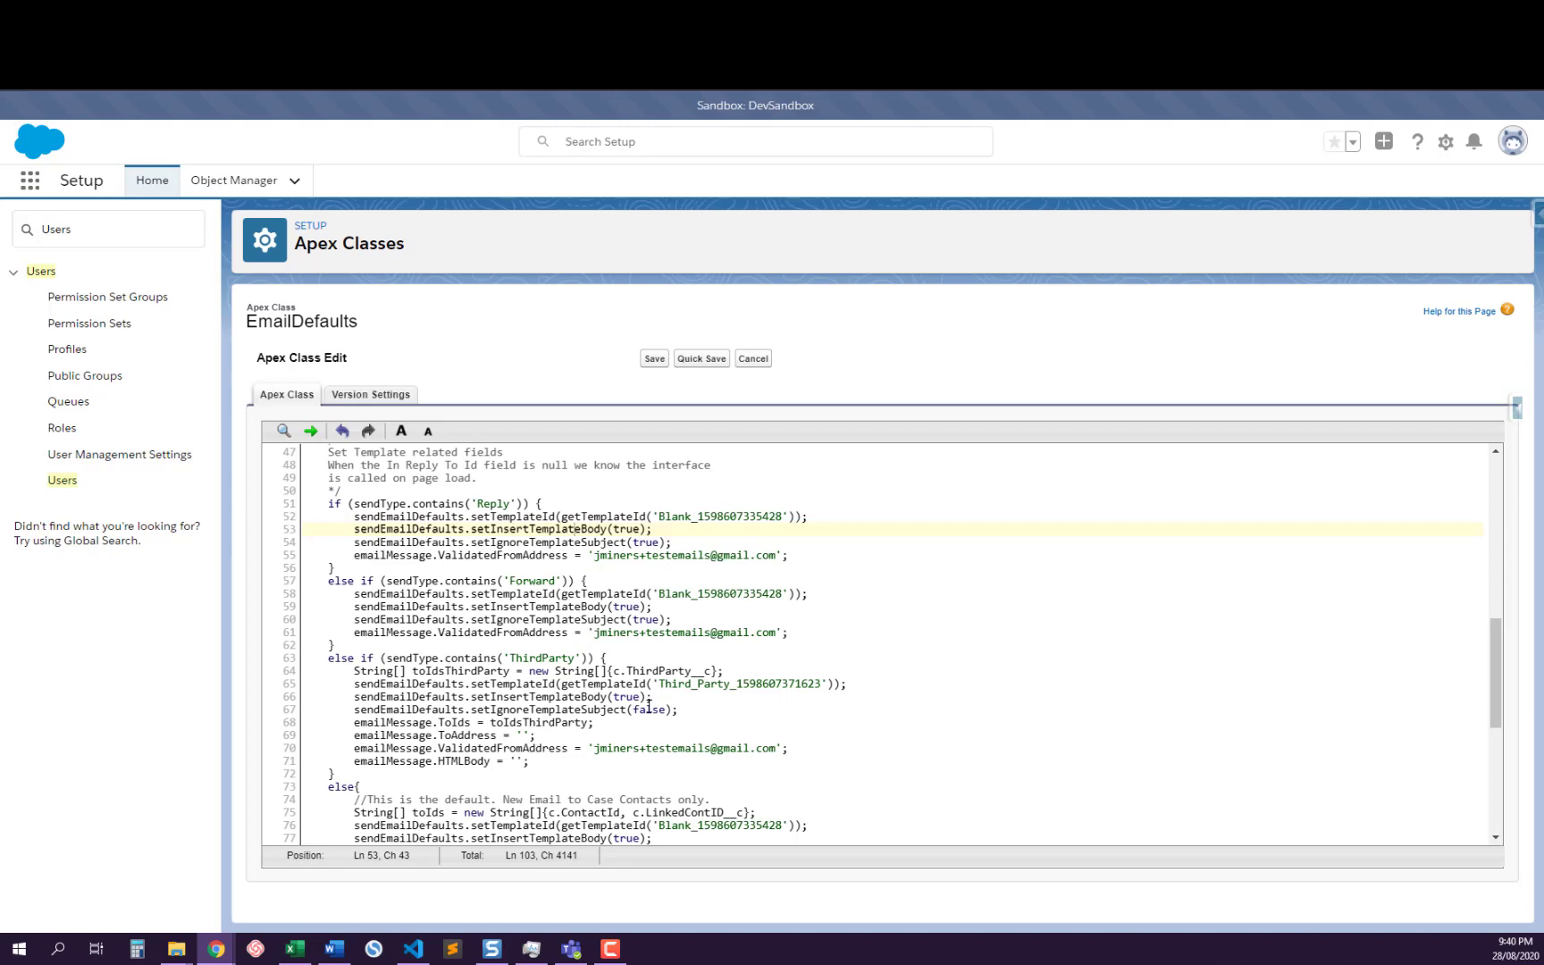
scroll(645, 704, "down", 2)
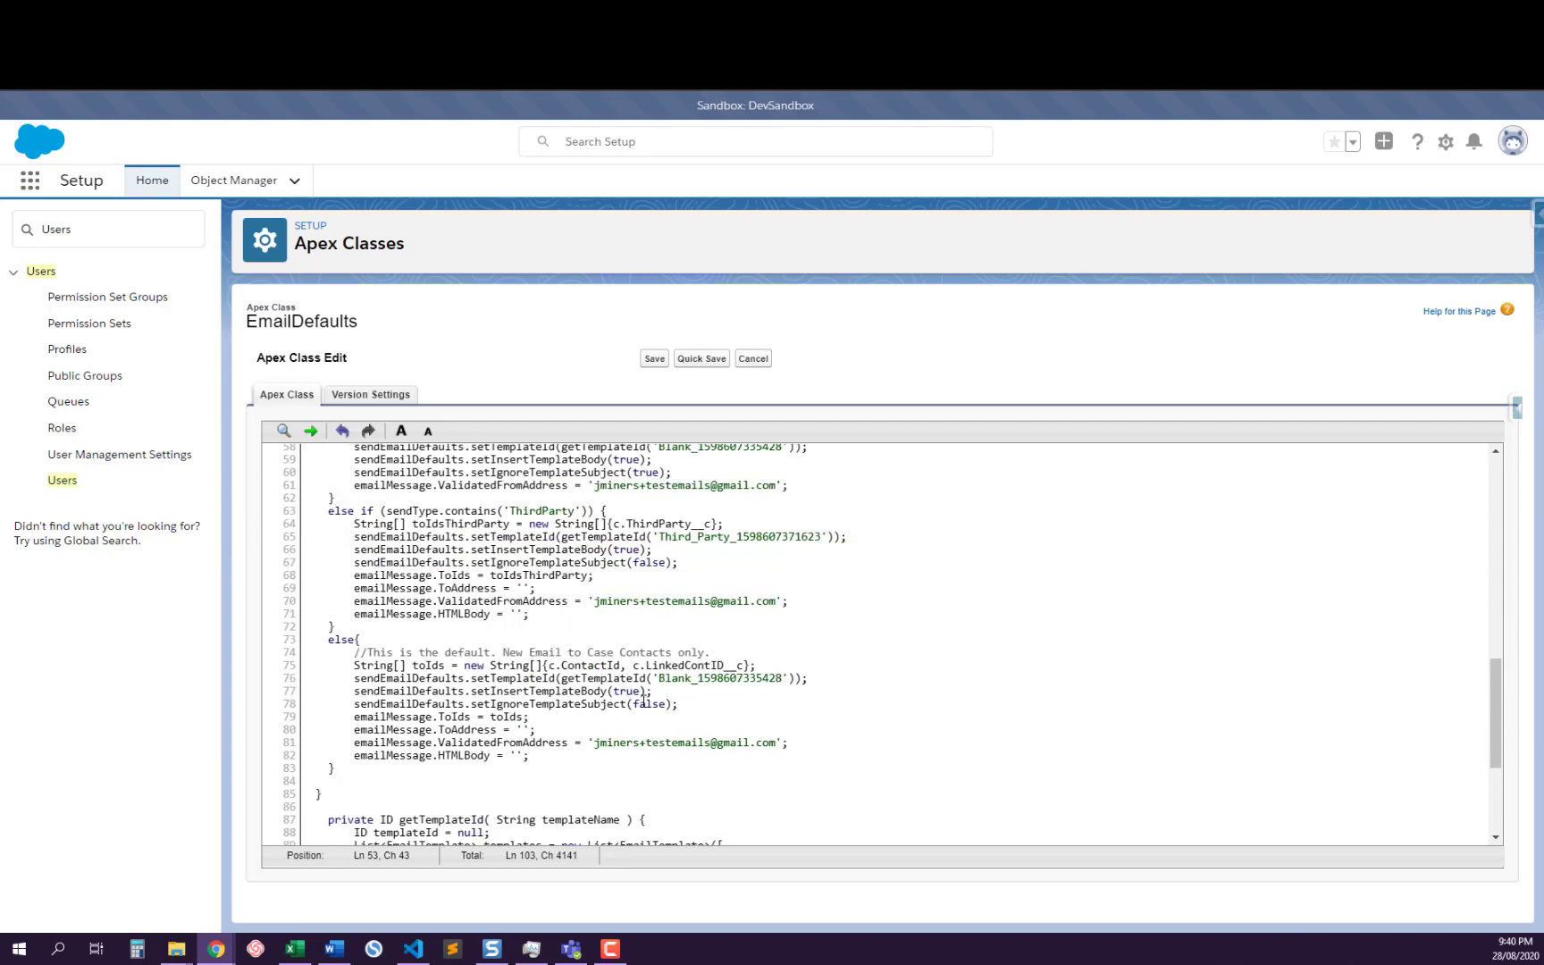
scroll(527, 647, "up", 2)
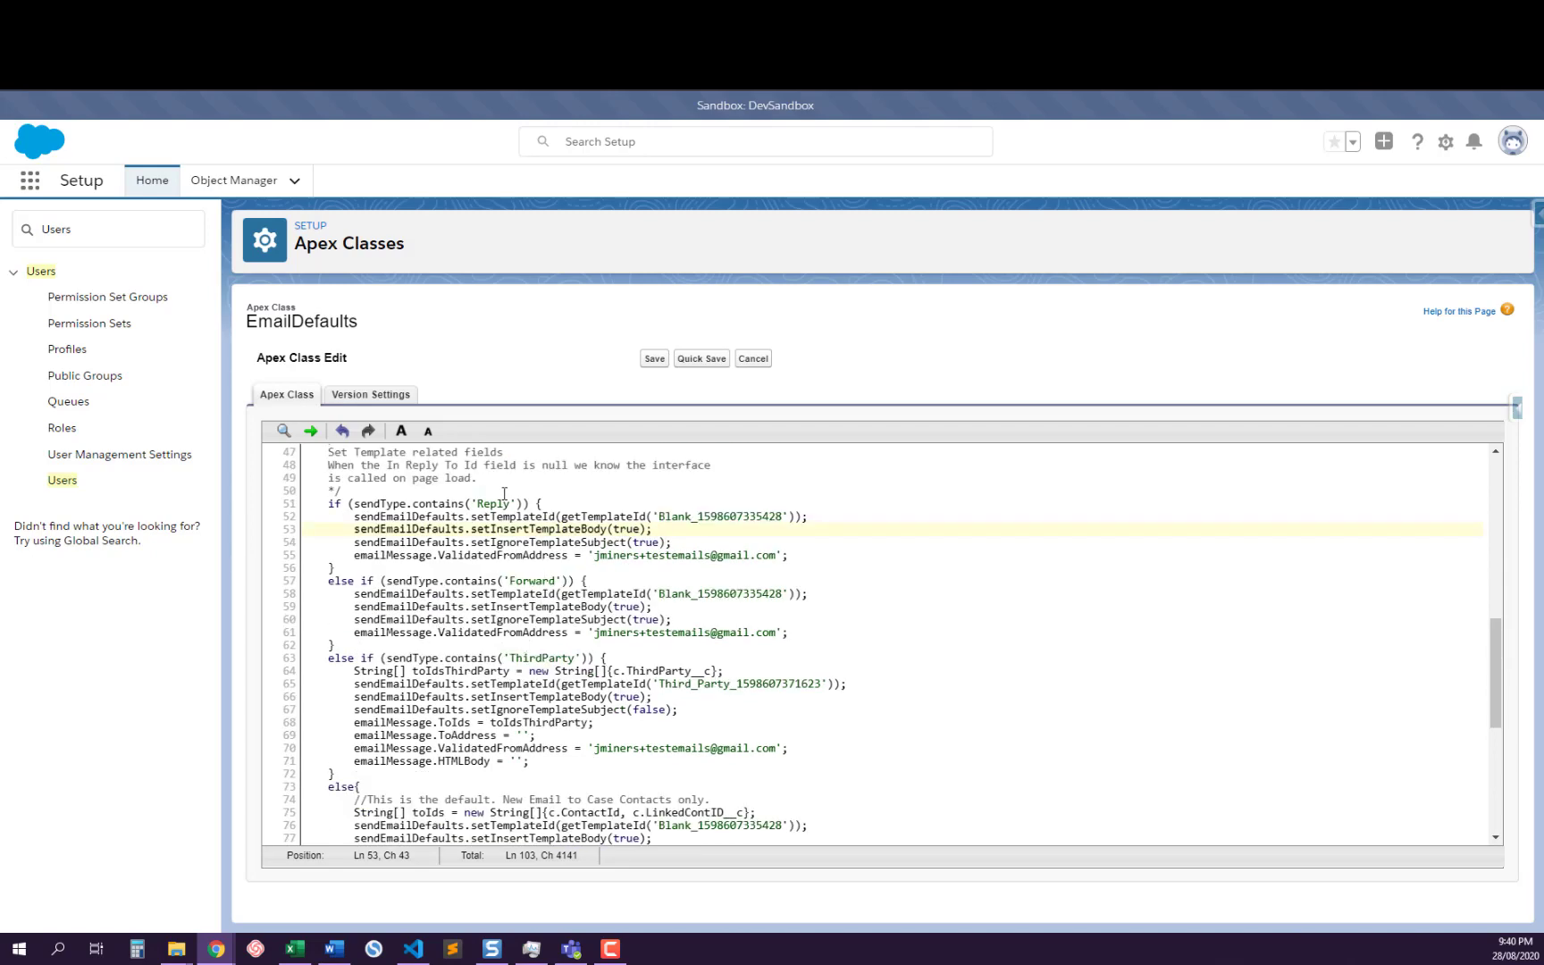
Examine the setIgnoreTemplateSubject settings across the Reply, Forward, ThirdParty and default branches
double_click(634, 542)
triple_click(634, 543)
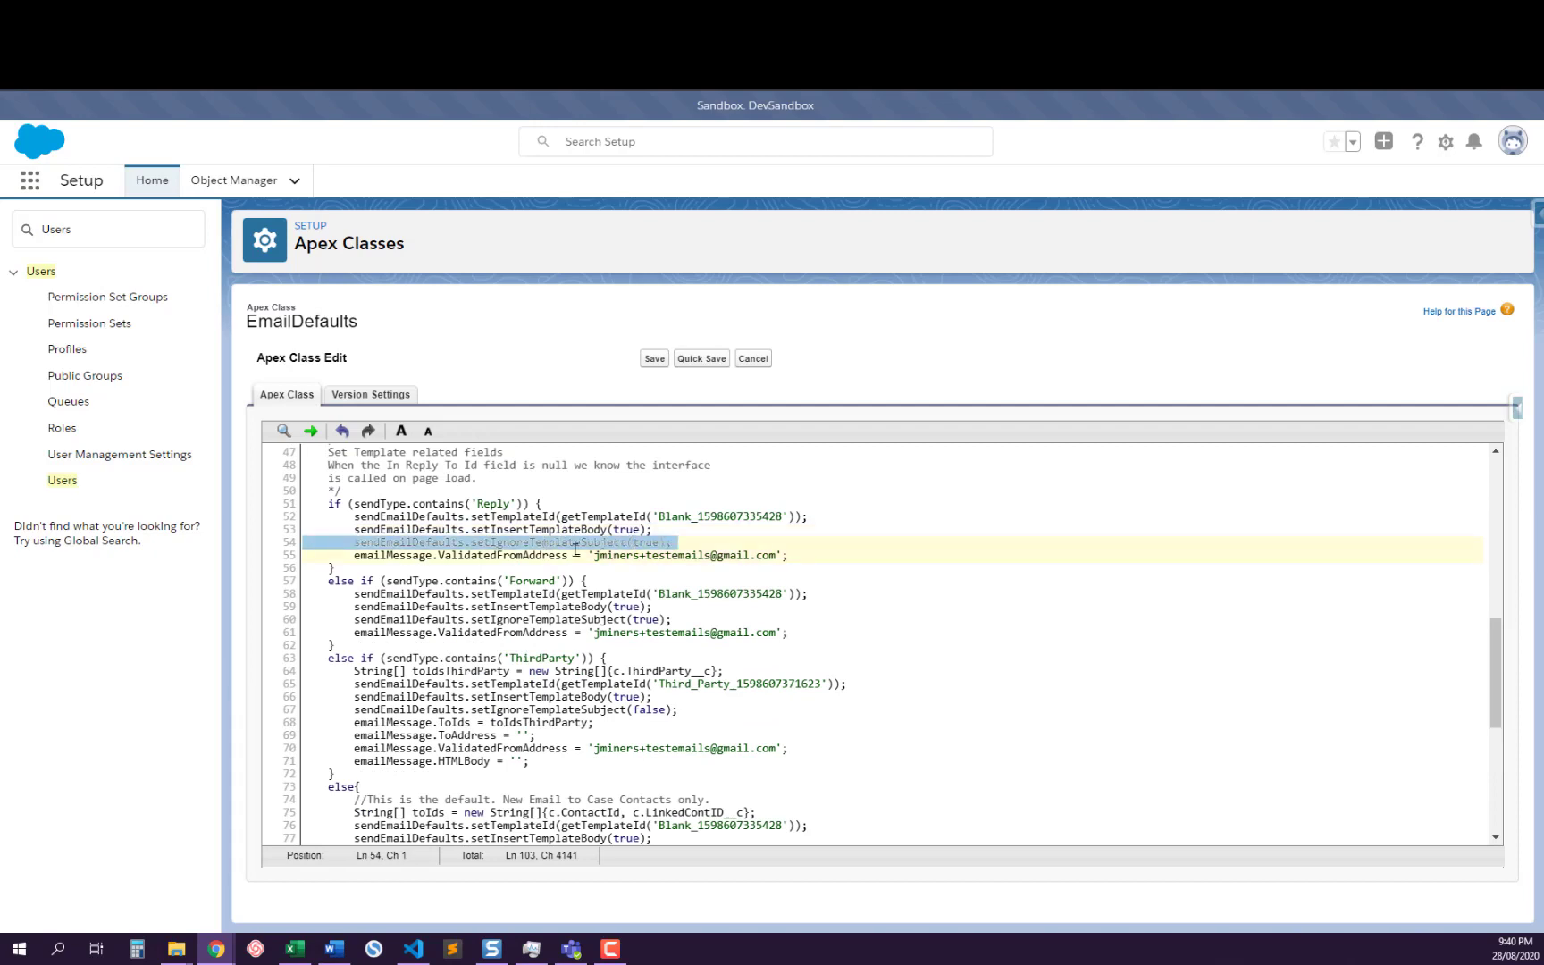
left_click(674, 553)
double_click(648, 544)
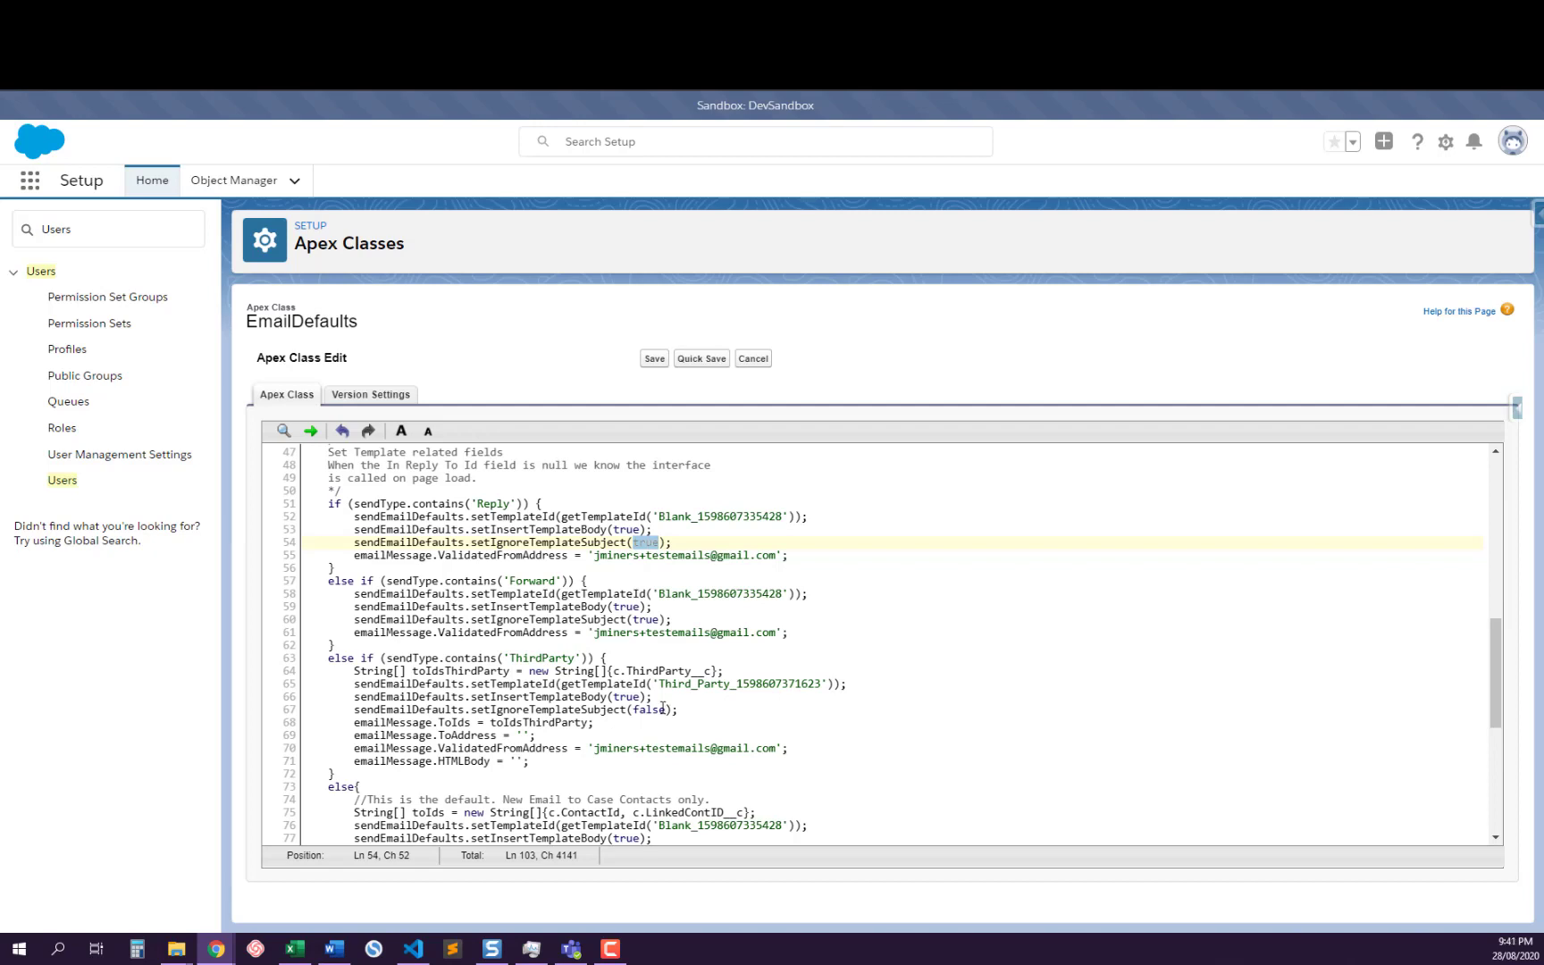
scroll(667, 711, "down", 4)
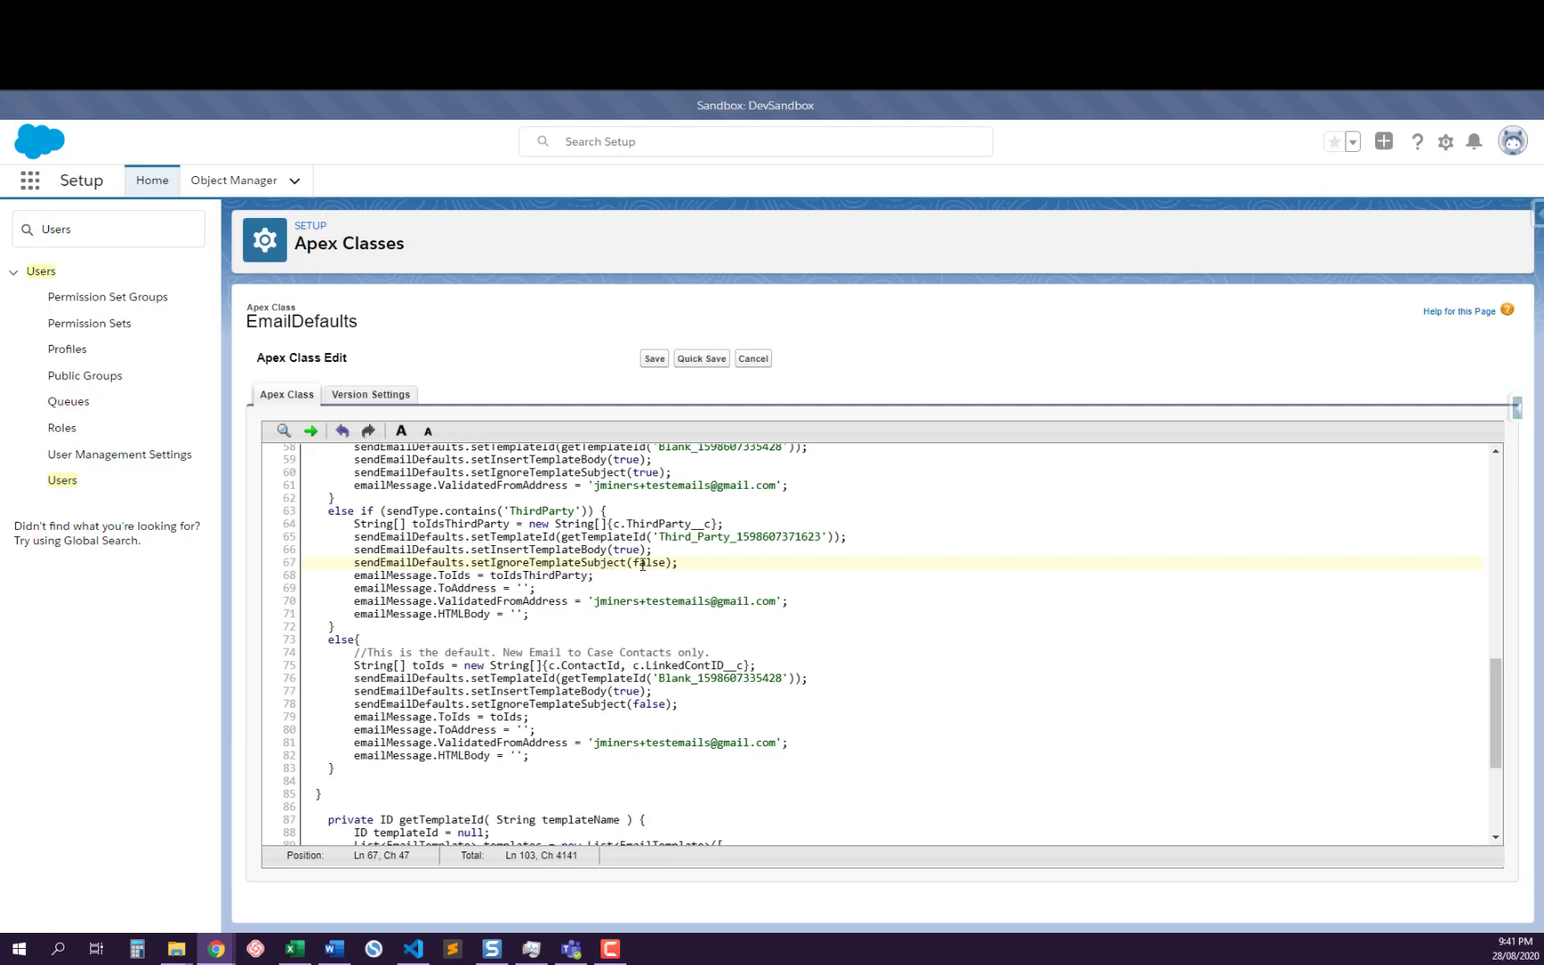
scroll(634, 551, "up", 2)
double_click(563, 618)
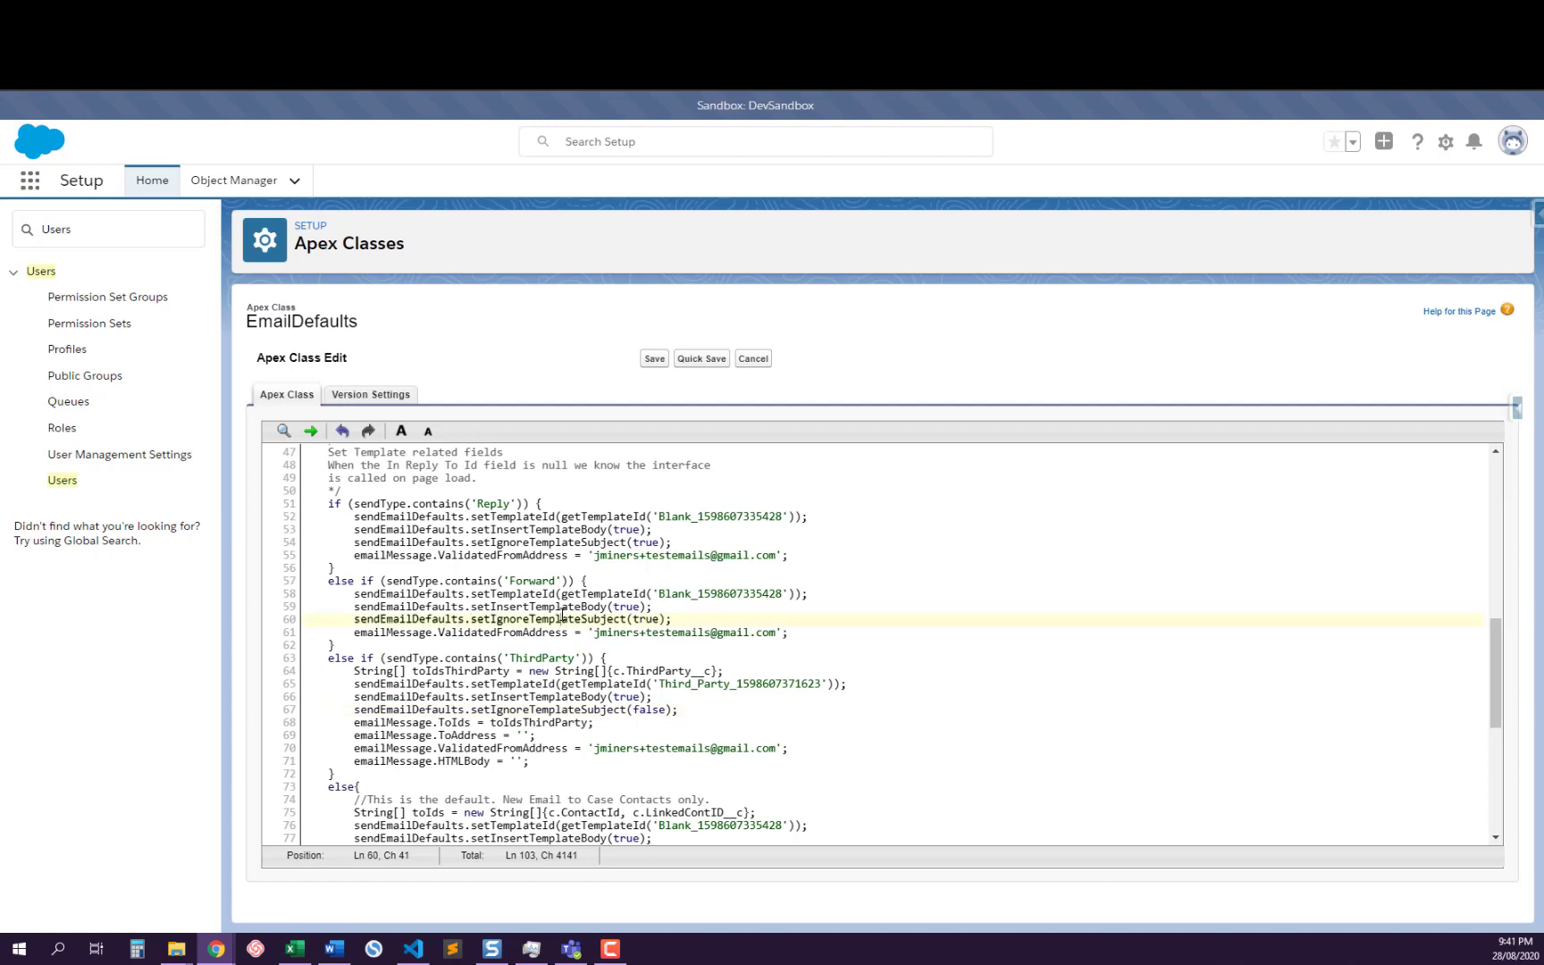
double_click(568, 542)
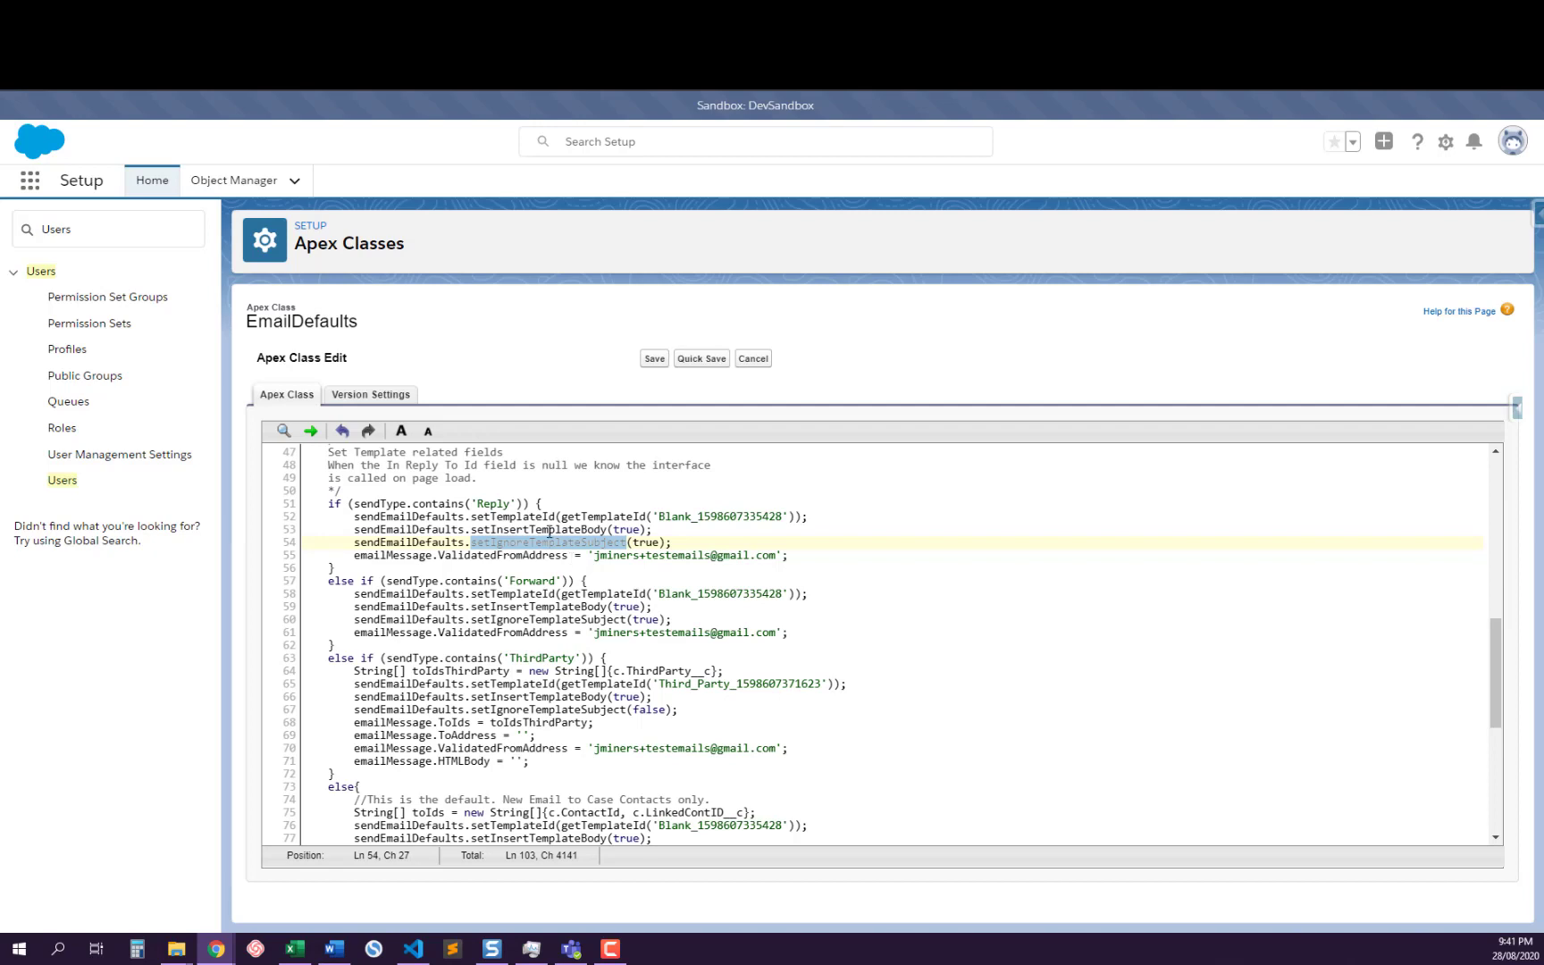
double_click(648, 542)
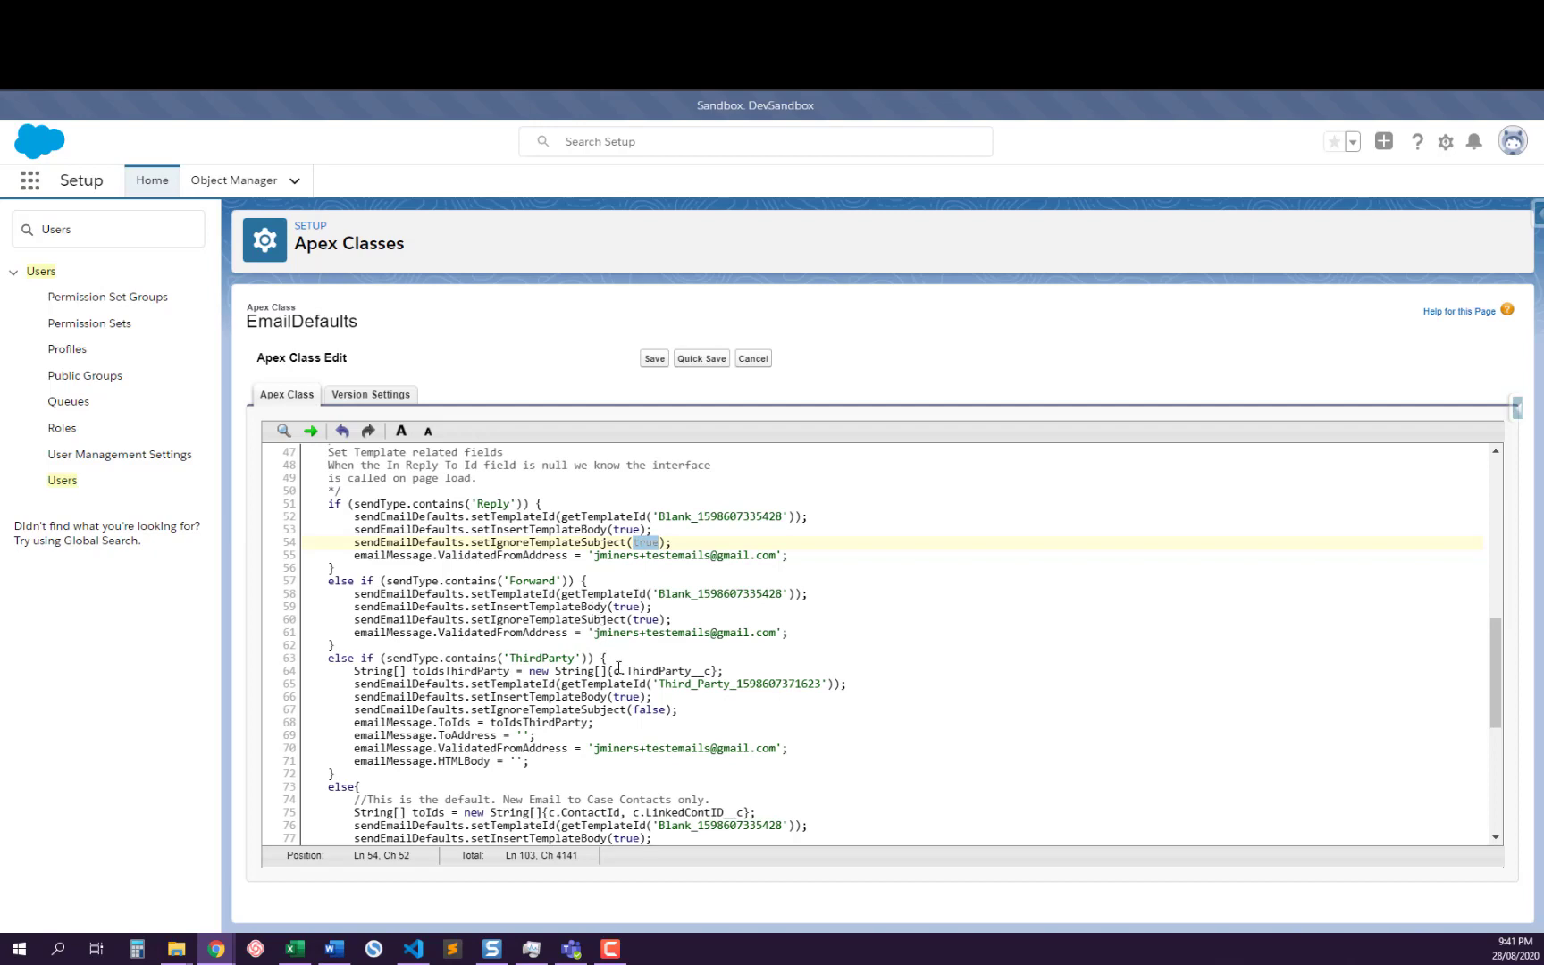
scroll(619, 667, "down", 2)
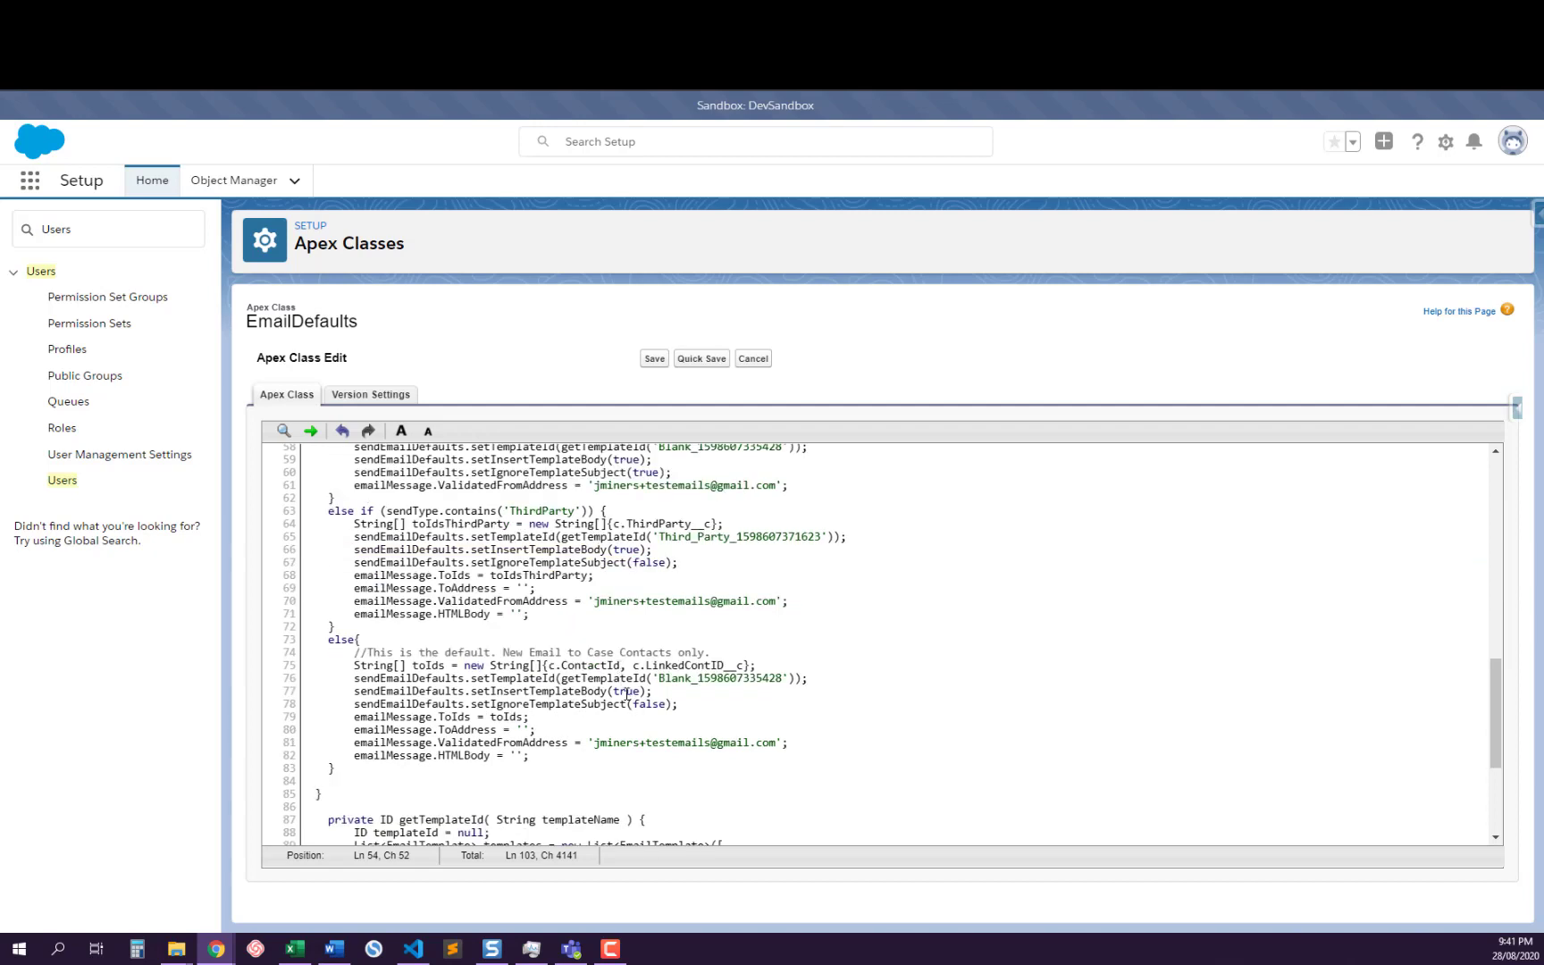
scroll(625, 693, "up", 4)
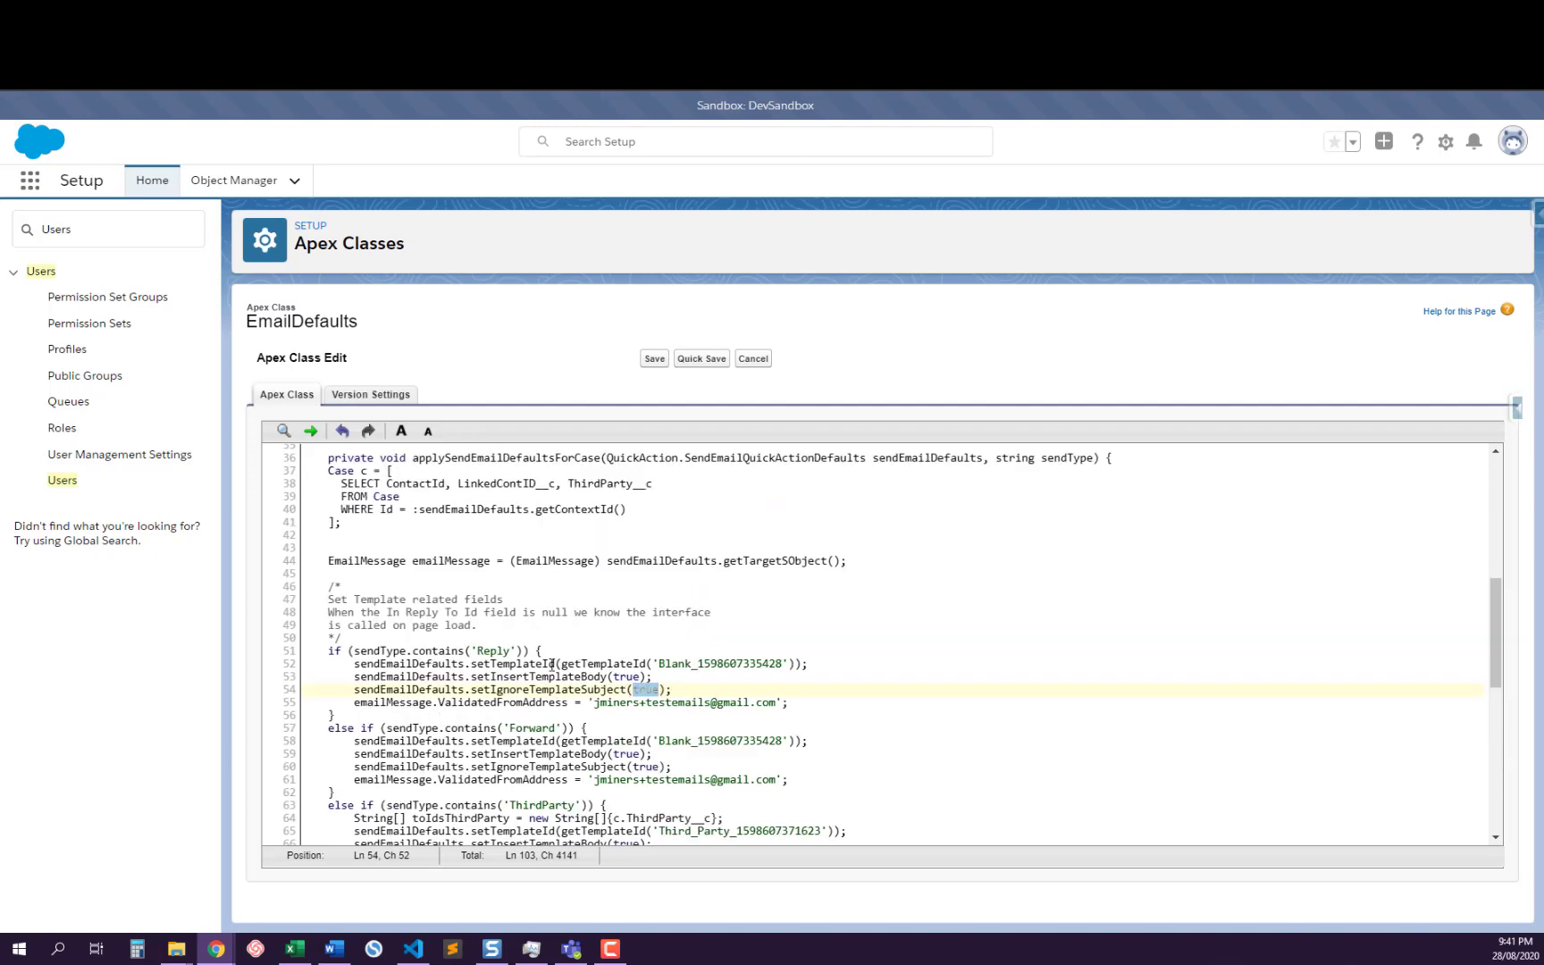
Highlight each part of the Reply branch in turn: the condition, getTemplateId call, body and subject flags, from address and template name
double_click(491, 651)
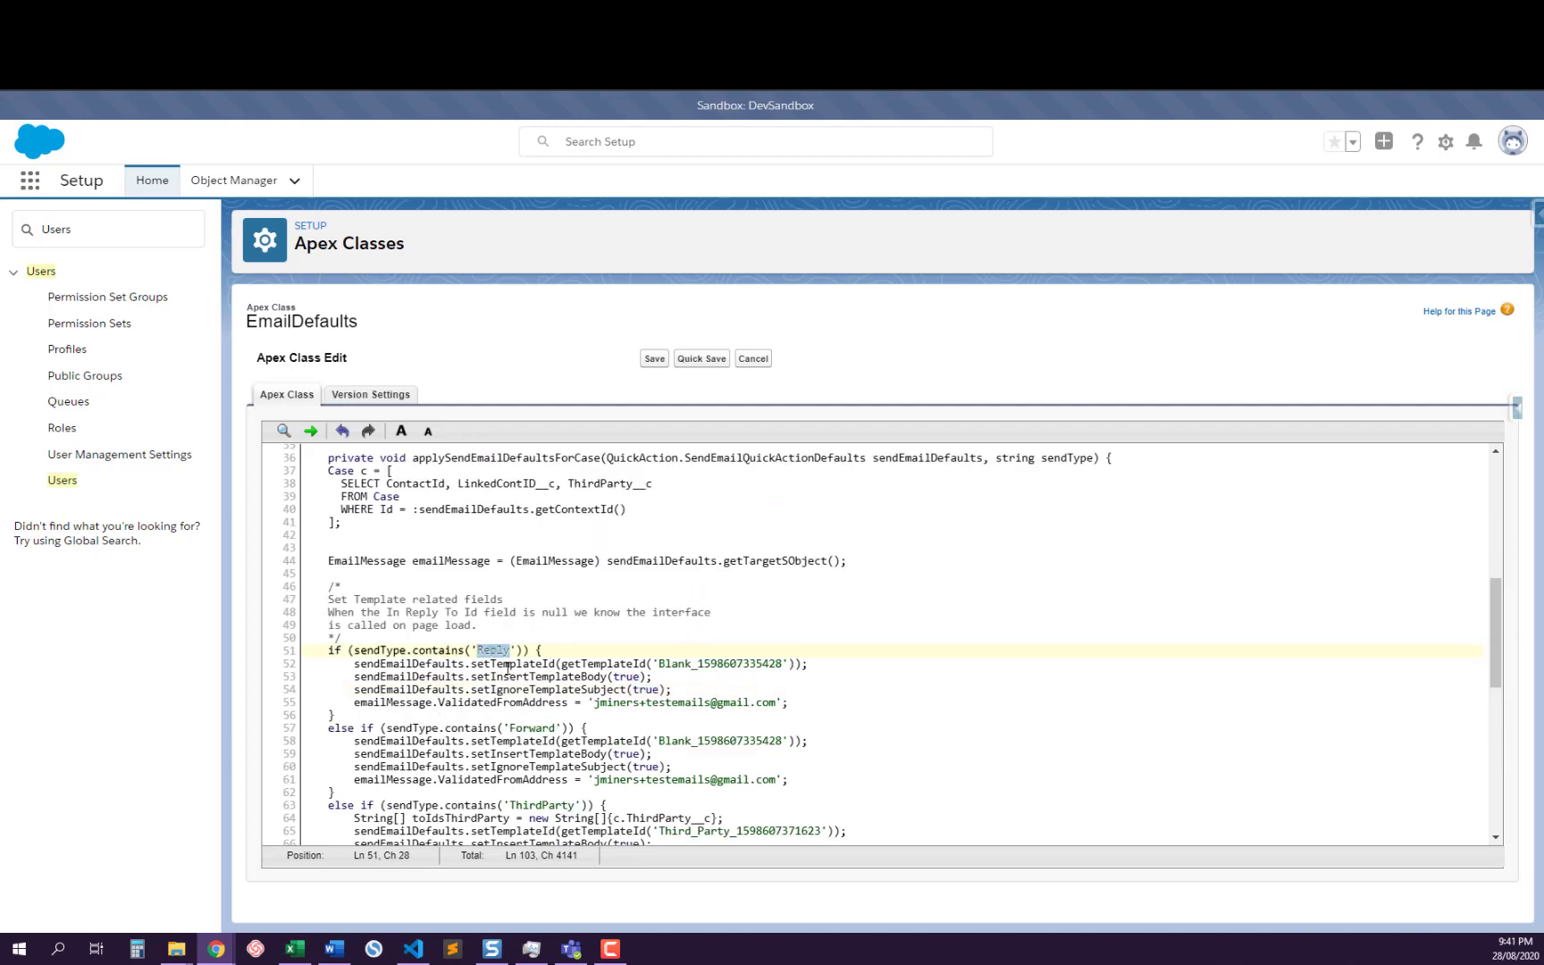
left_click(619, 663)
double_click(619, 663)
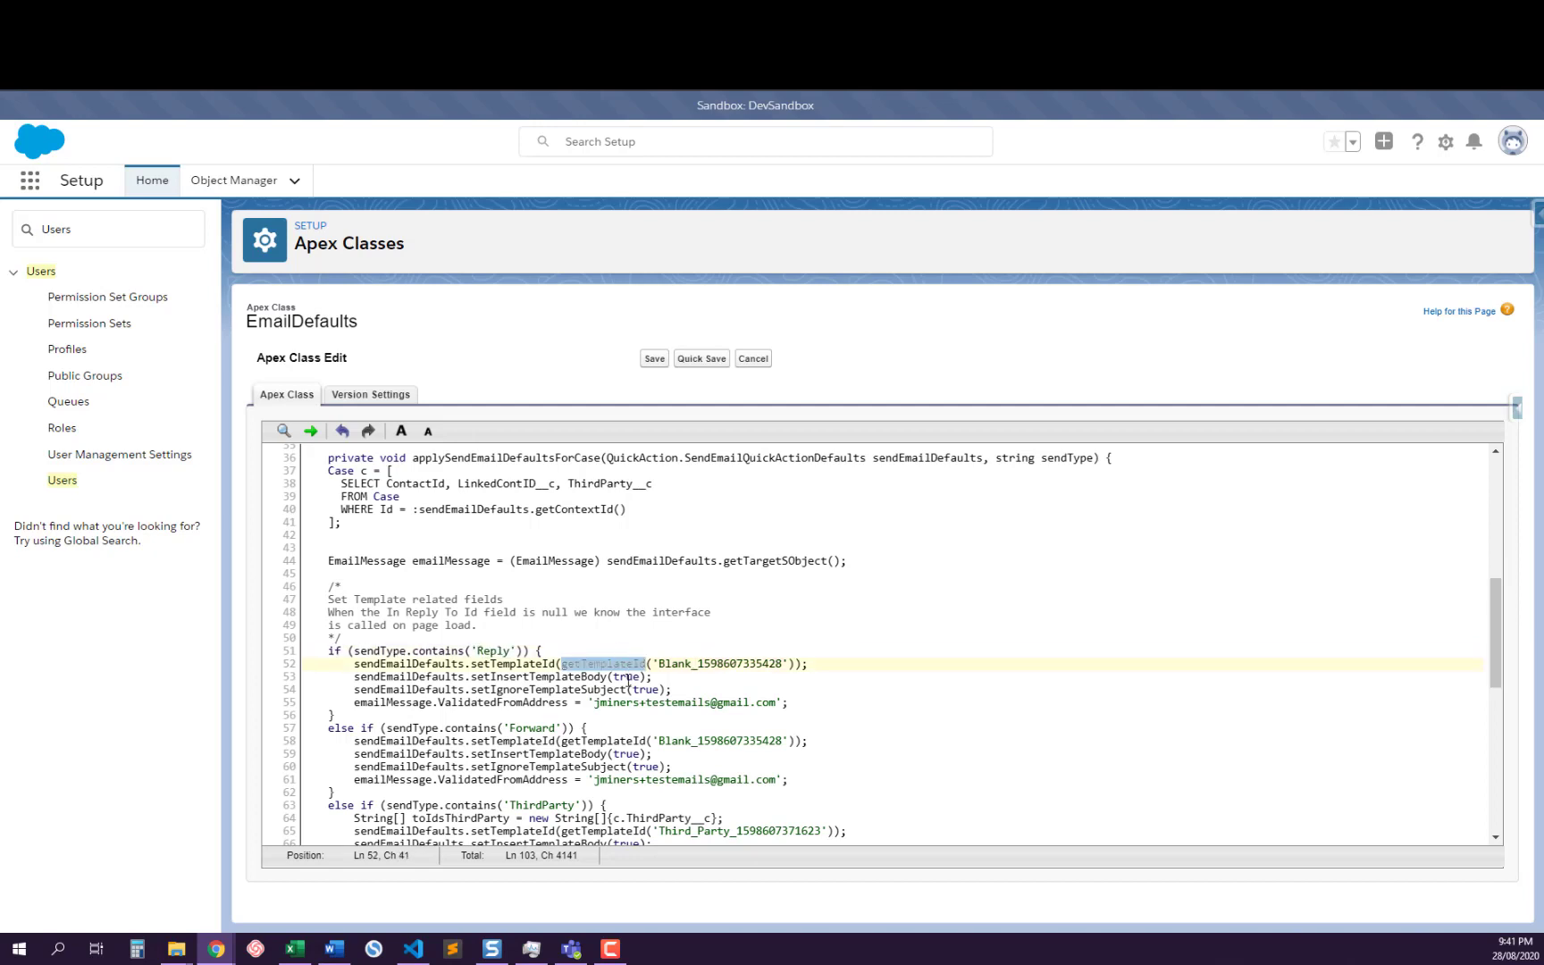
double_click(626, 676)
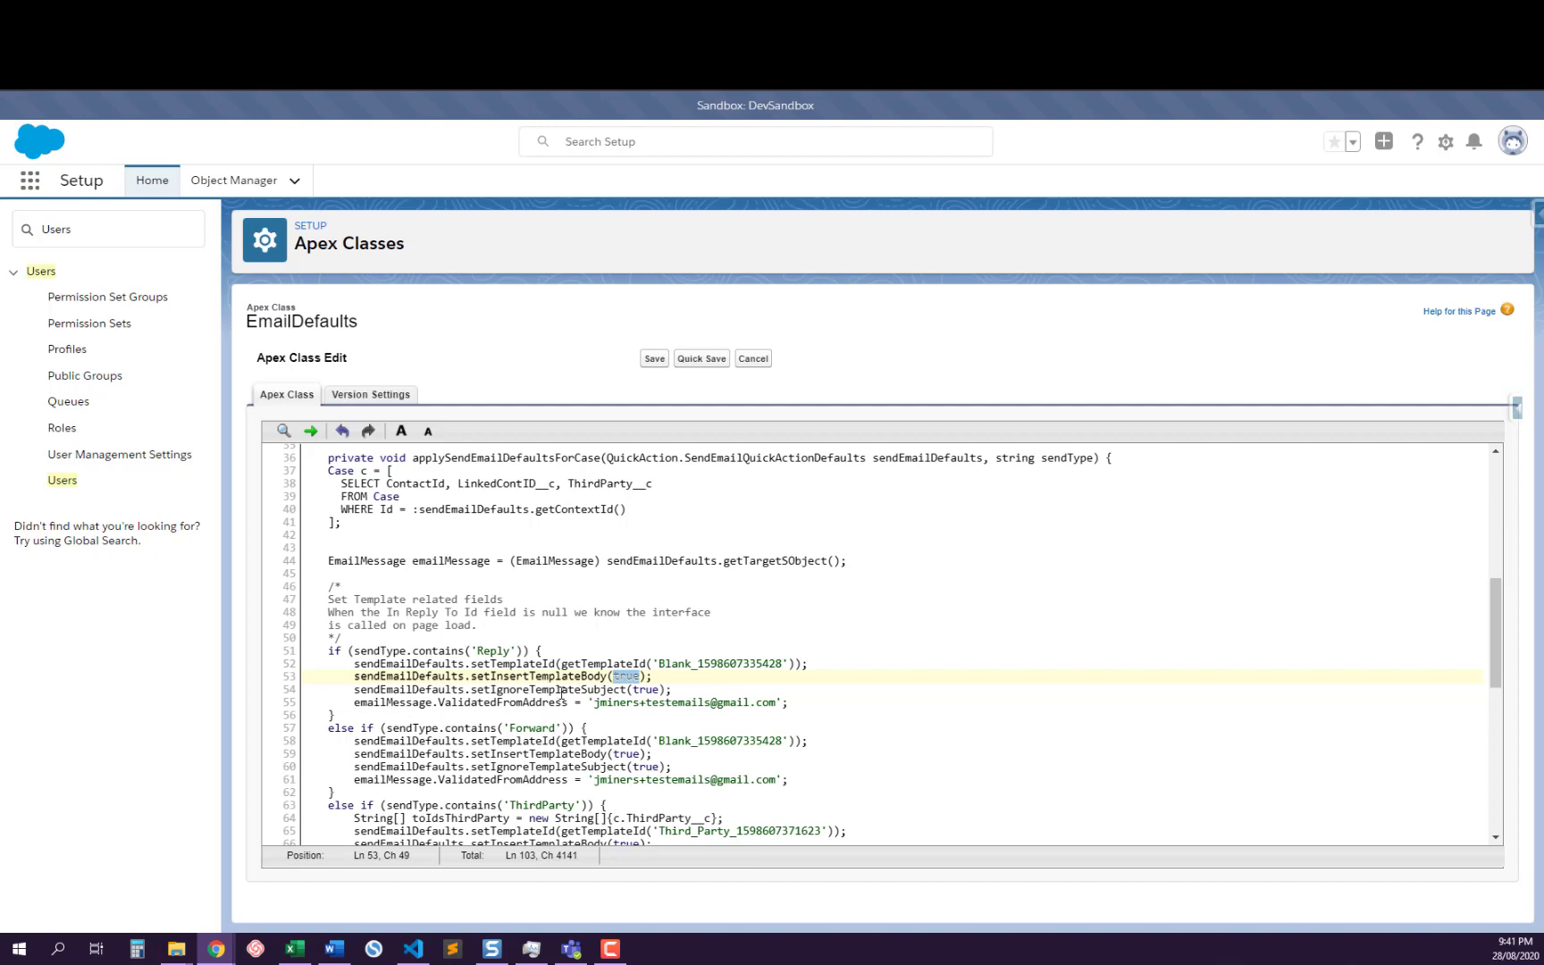
double_click(645, 689)
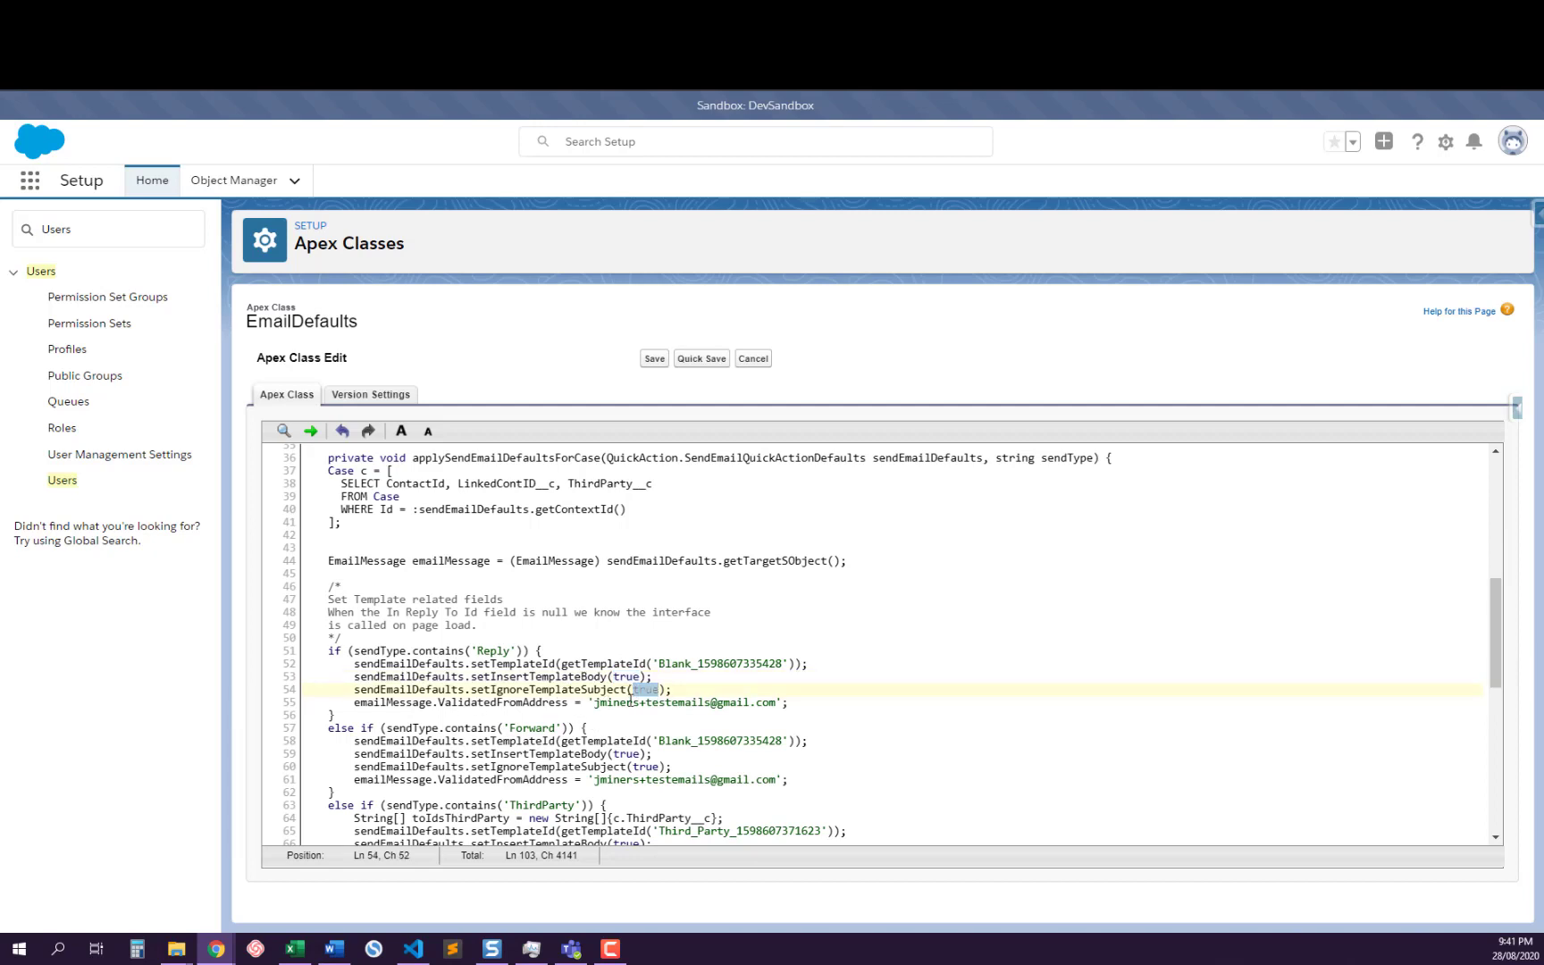
left_click_drag(608, 702, 762, 699)
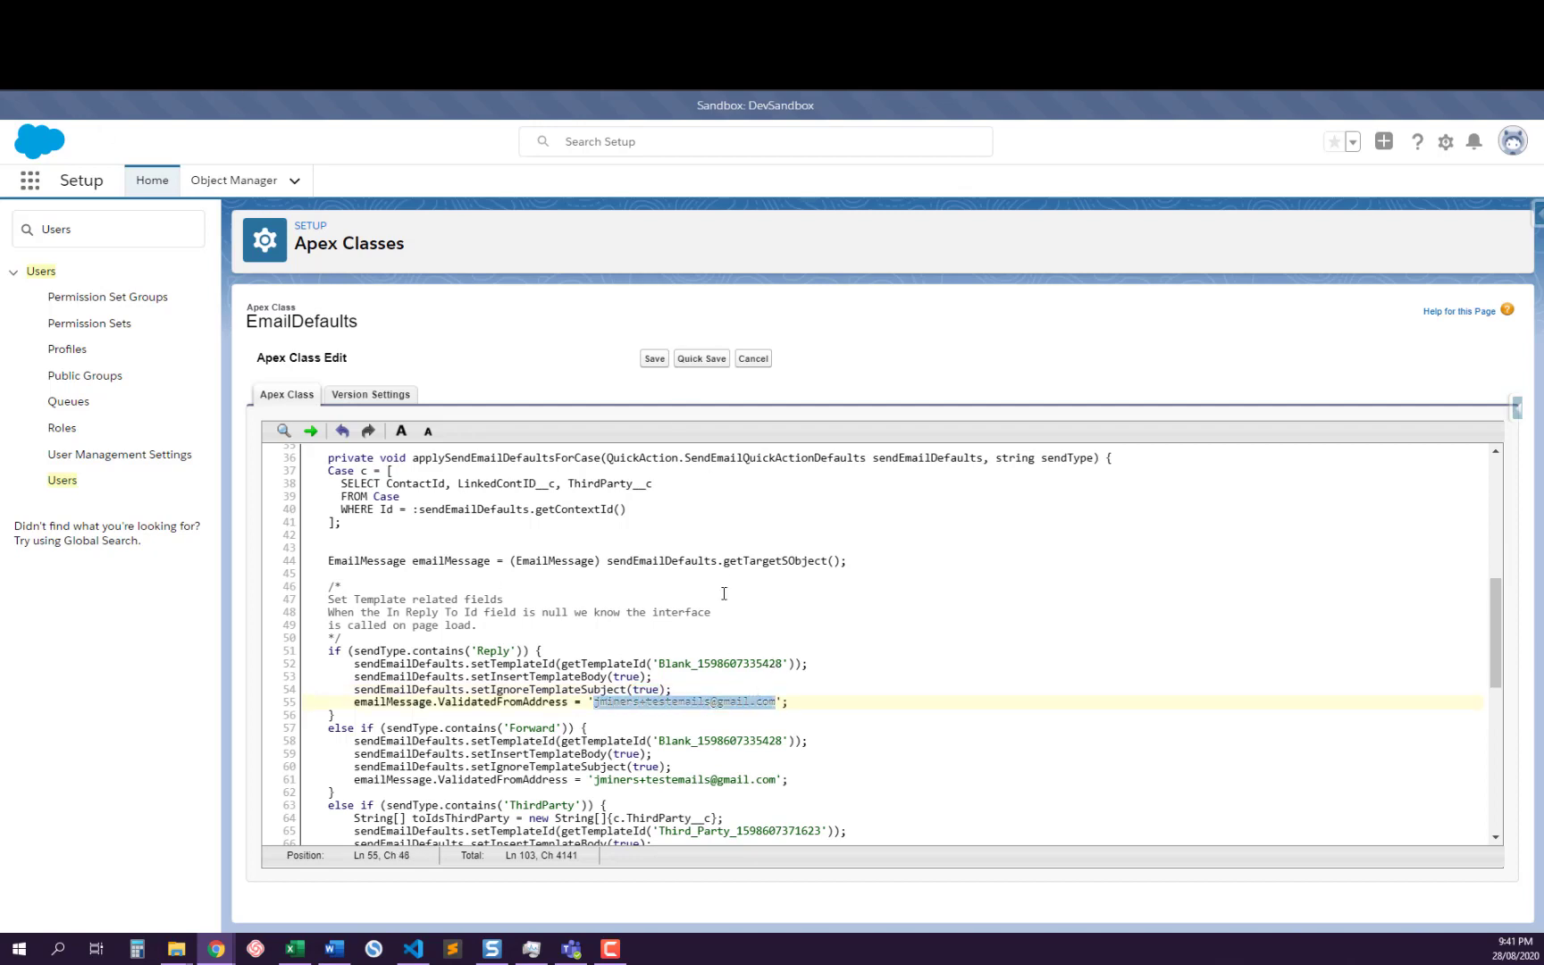
double_click(728, 664)
Look up the Blank email template's DeveloperName in Salesforce Inspector's all-data view, filtering by "Dev" and leaving the value unedited
left_click(251, 13)
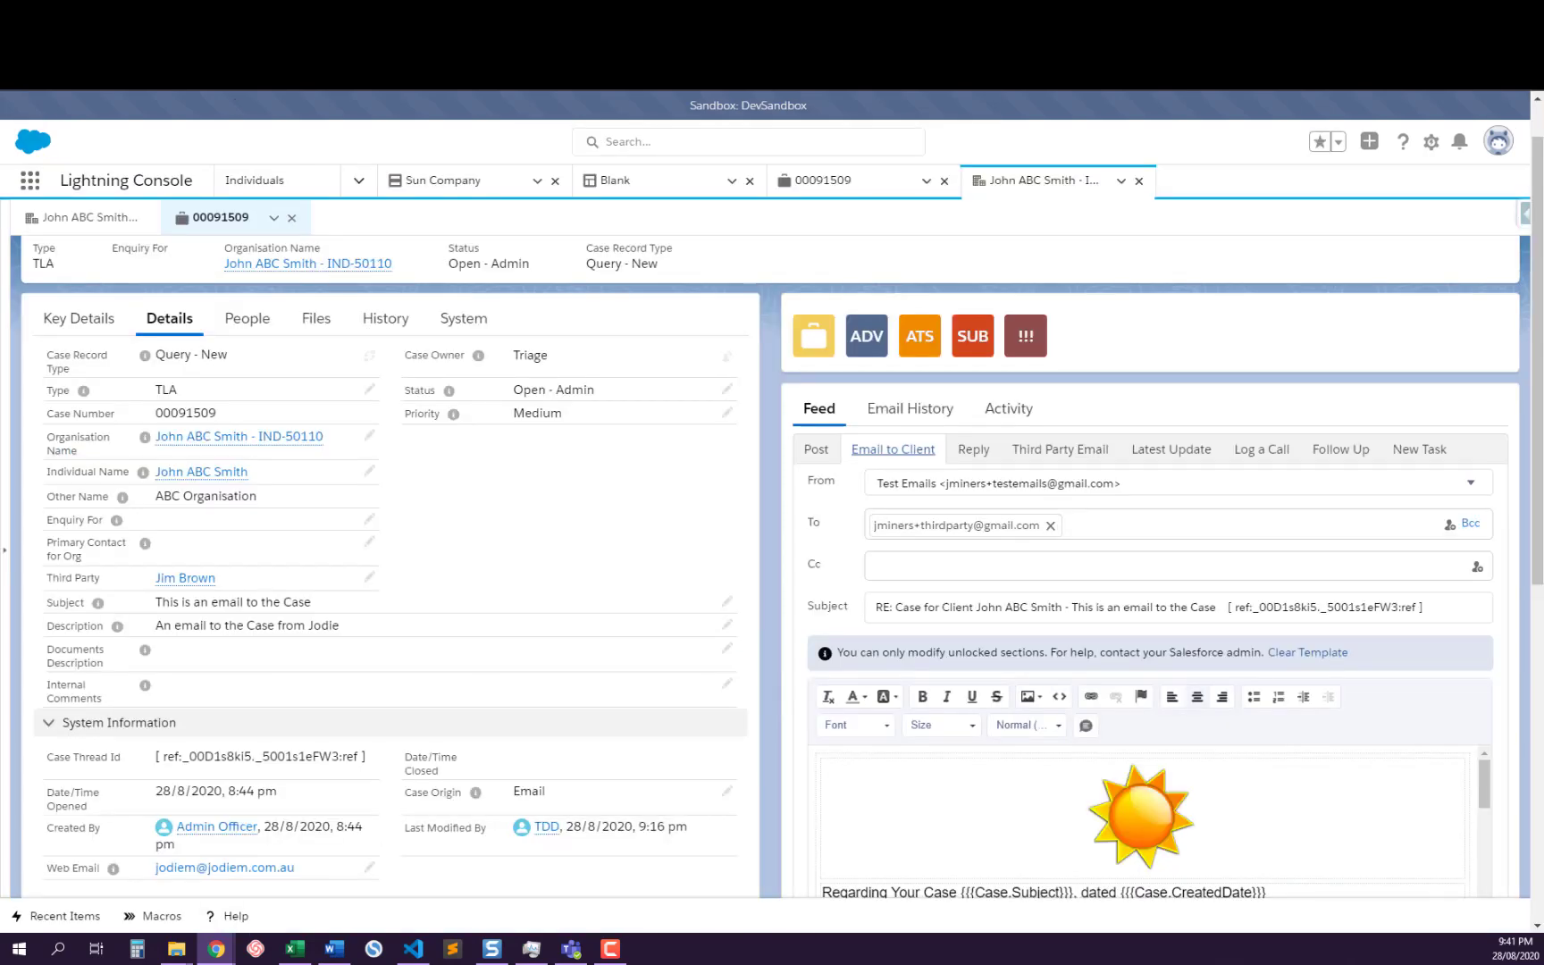
left_click(616, 182)
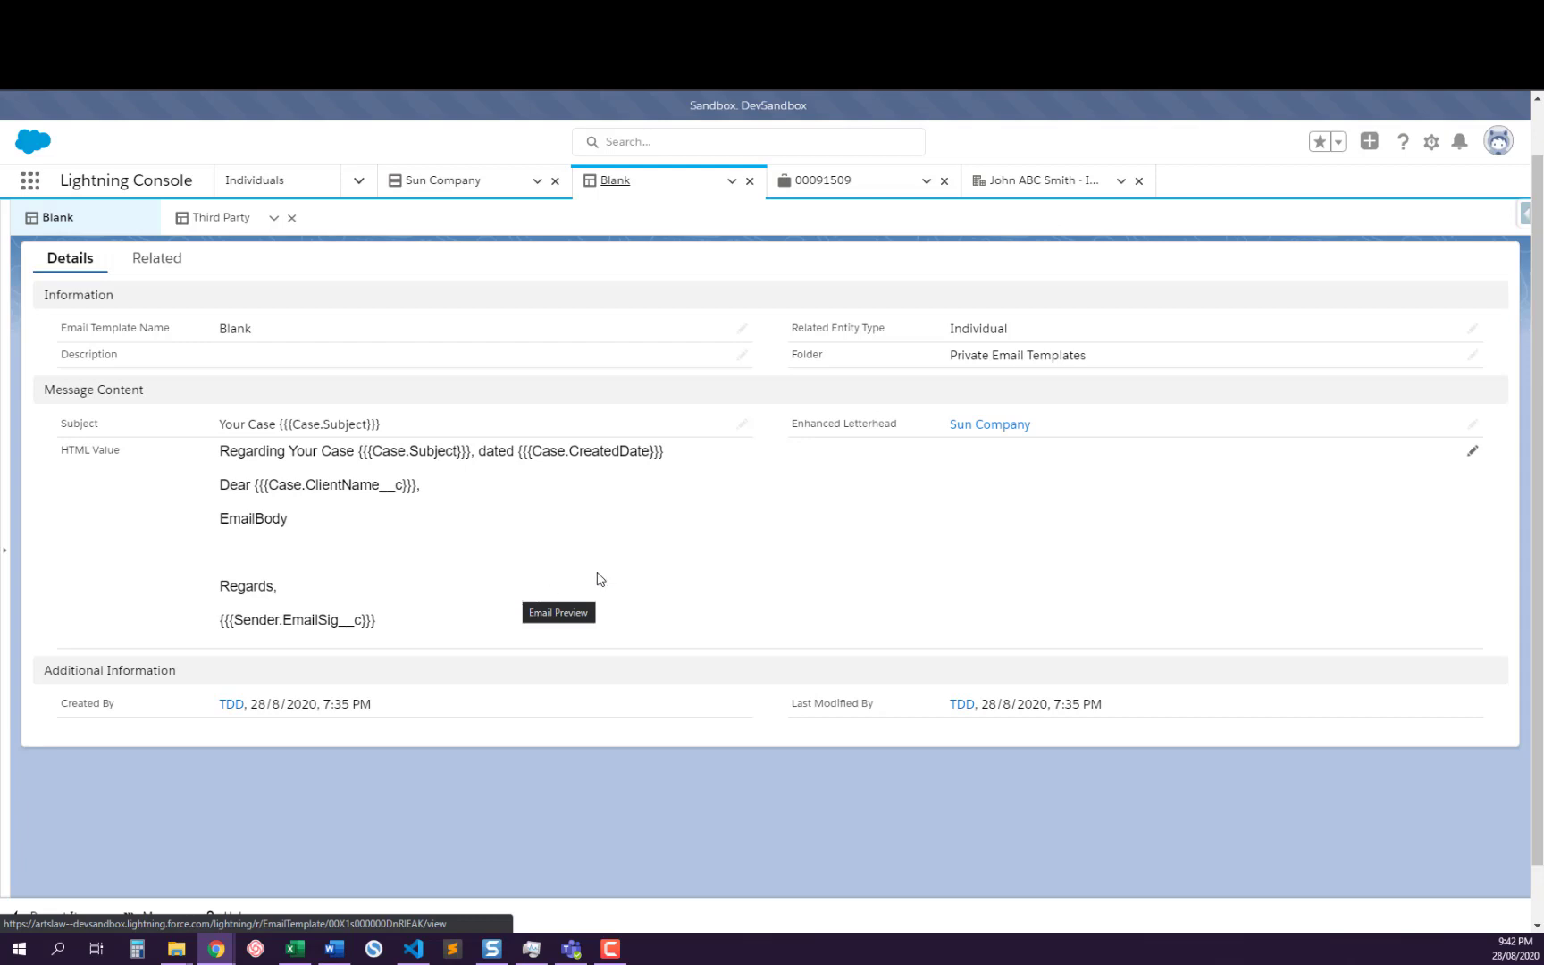
left_click(1523, 212)
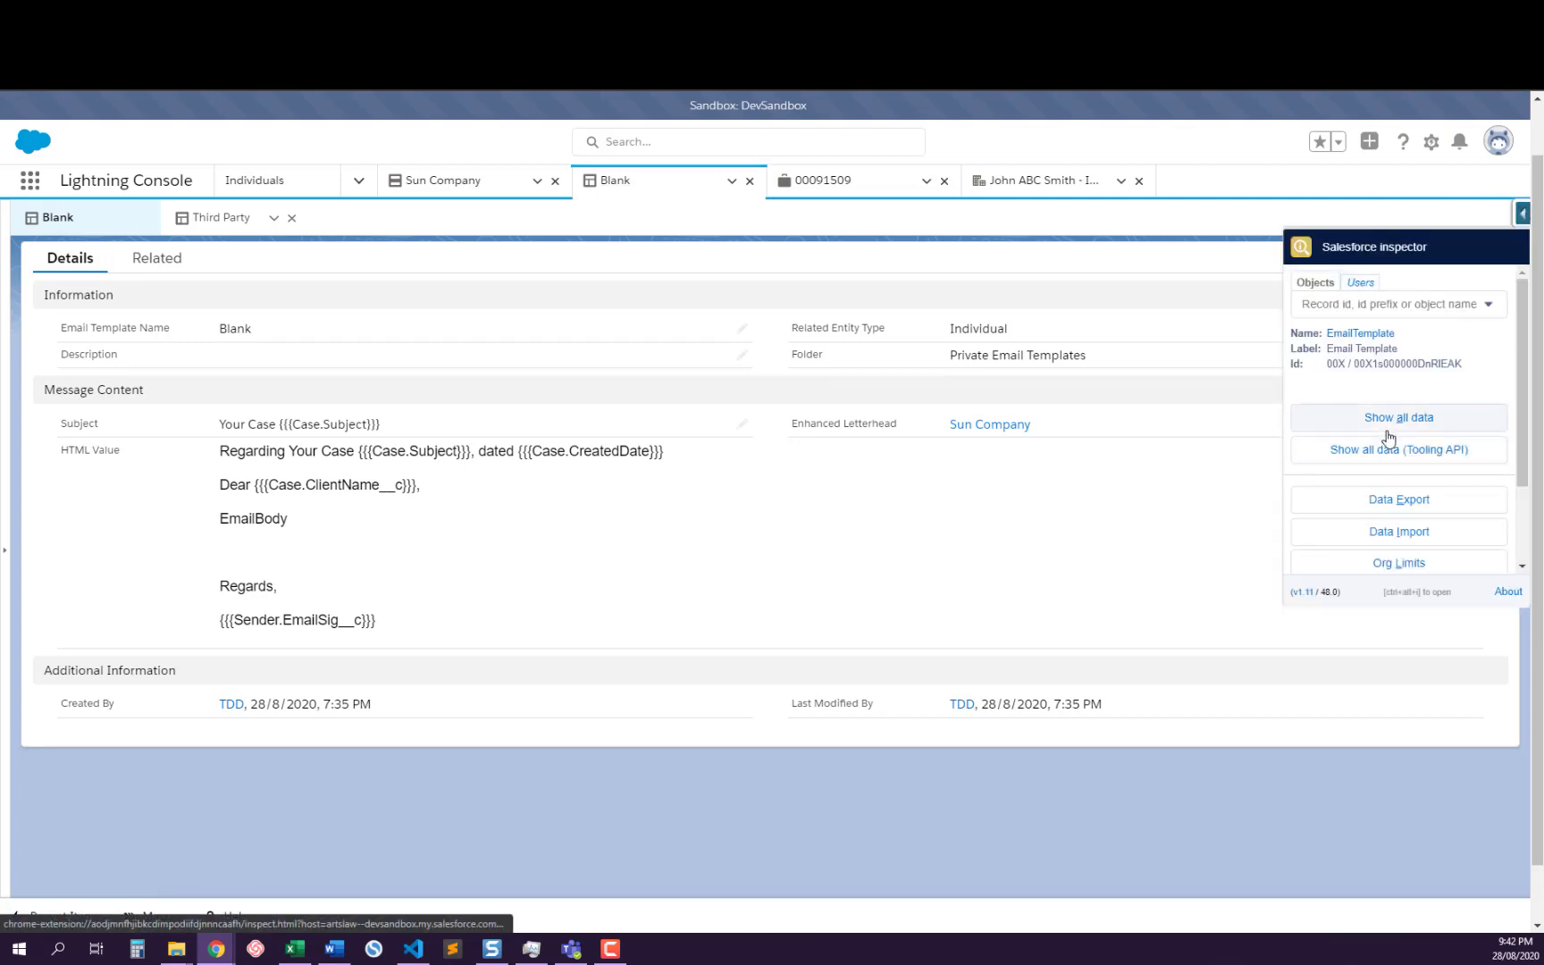
left_click(1383, 420)
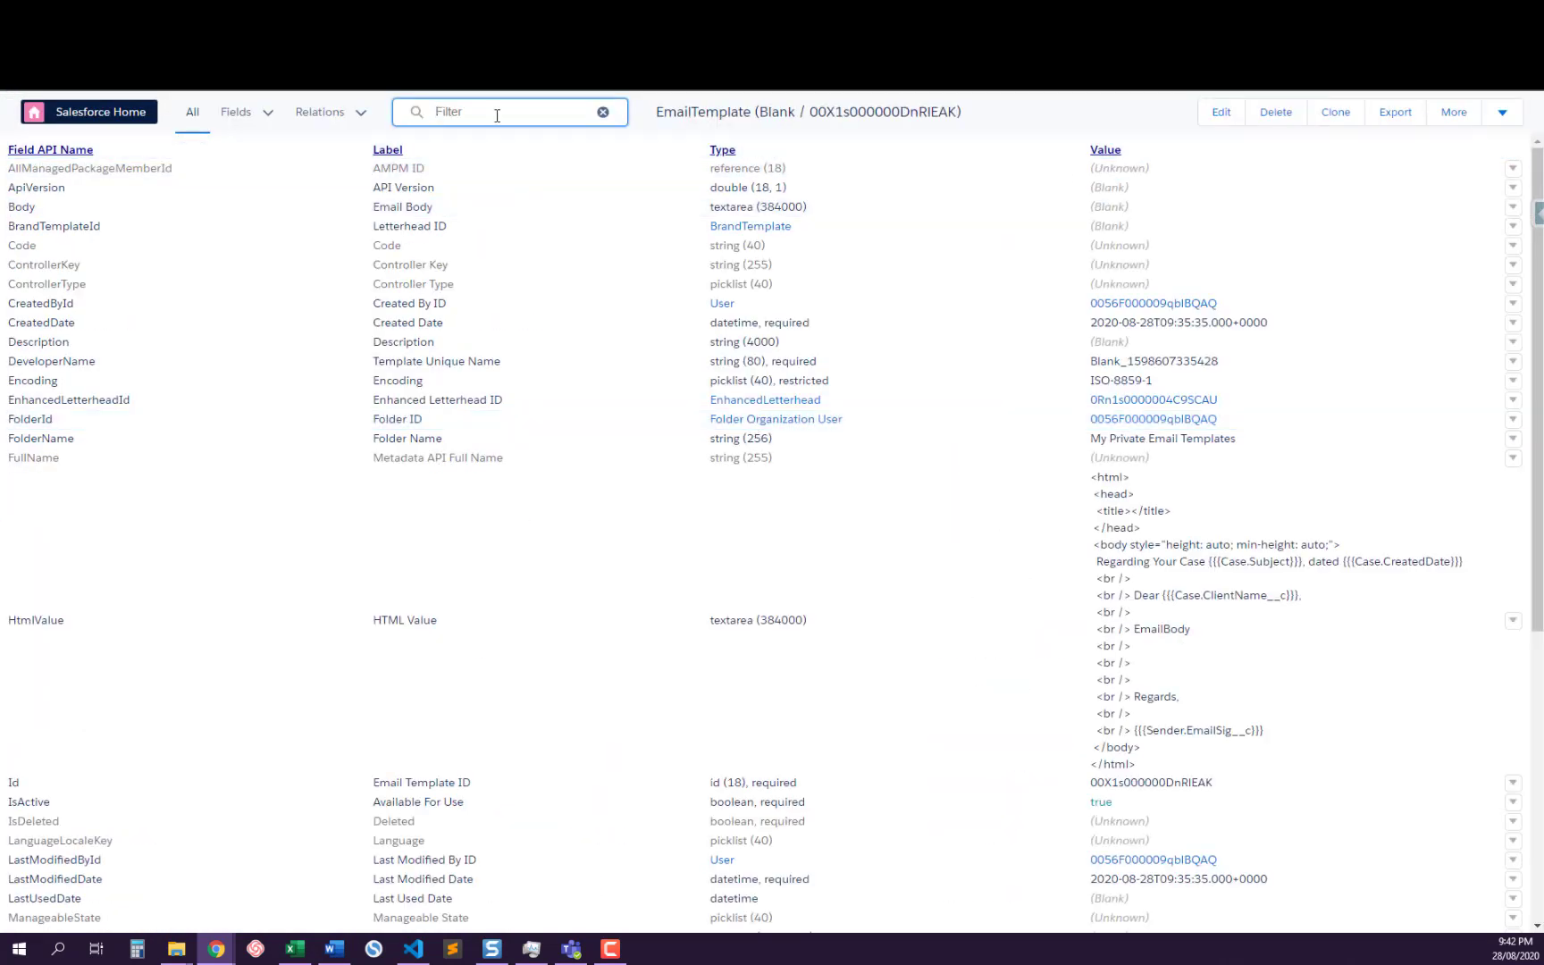
type("Dev")
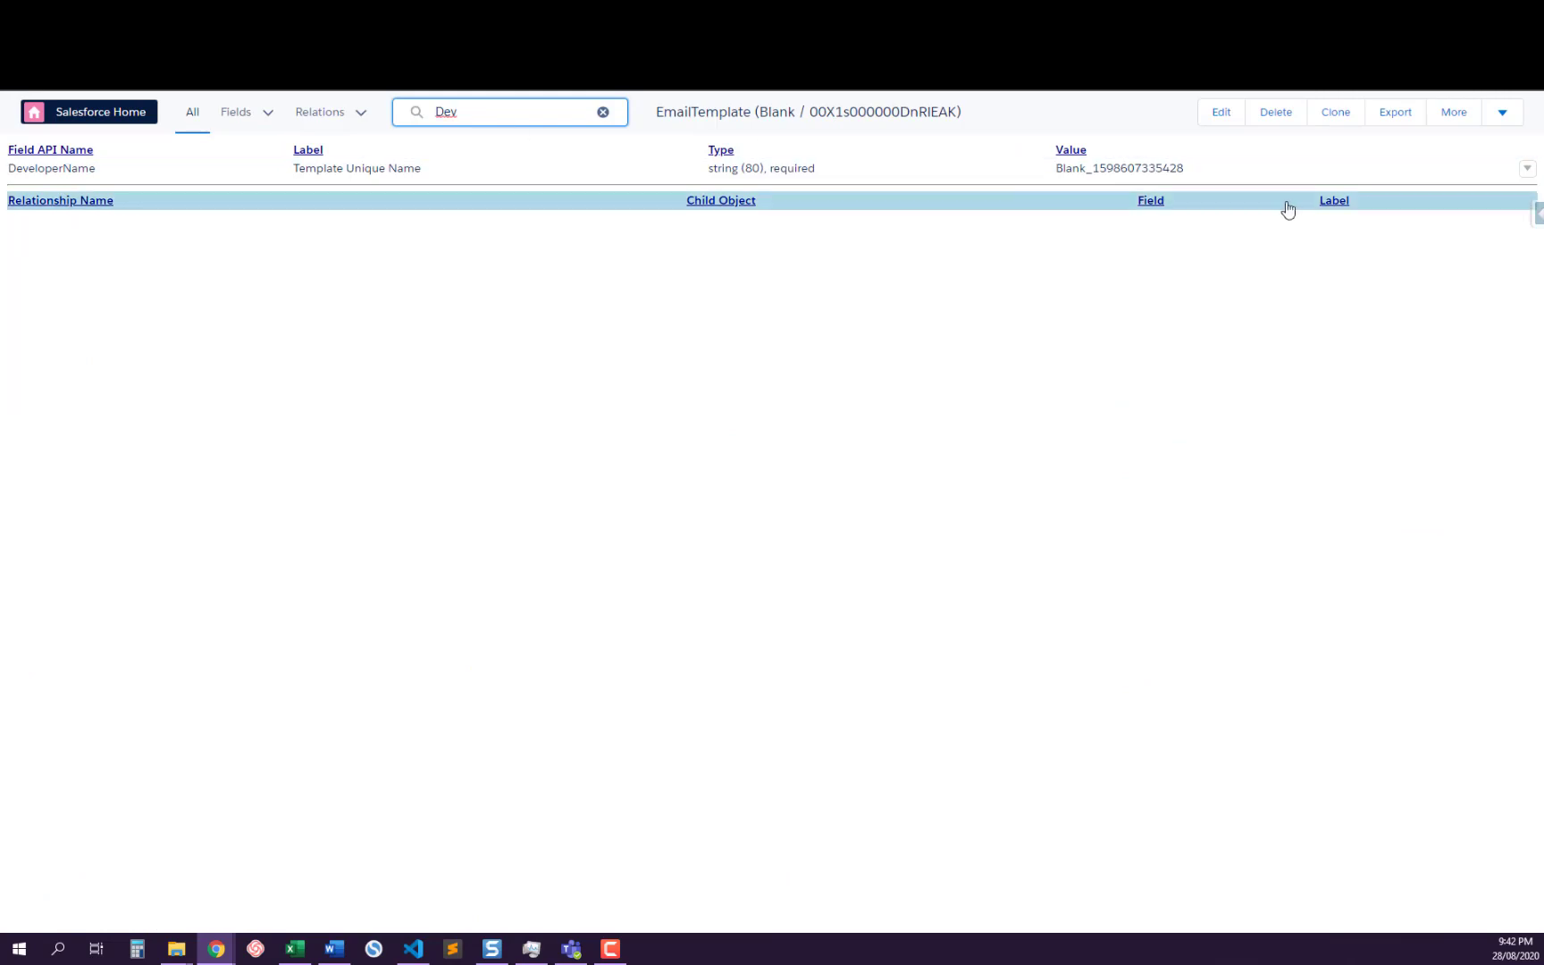
double_click(1144, 167)
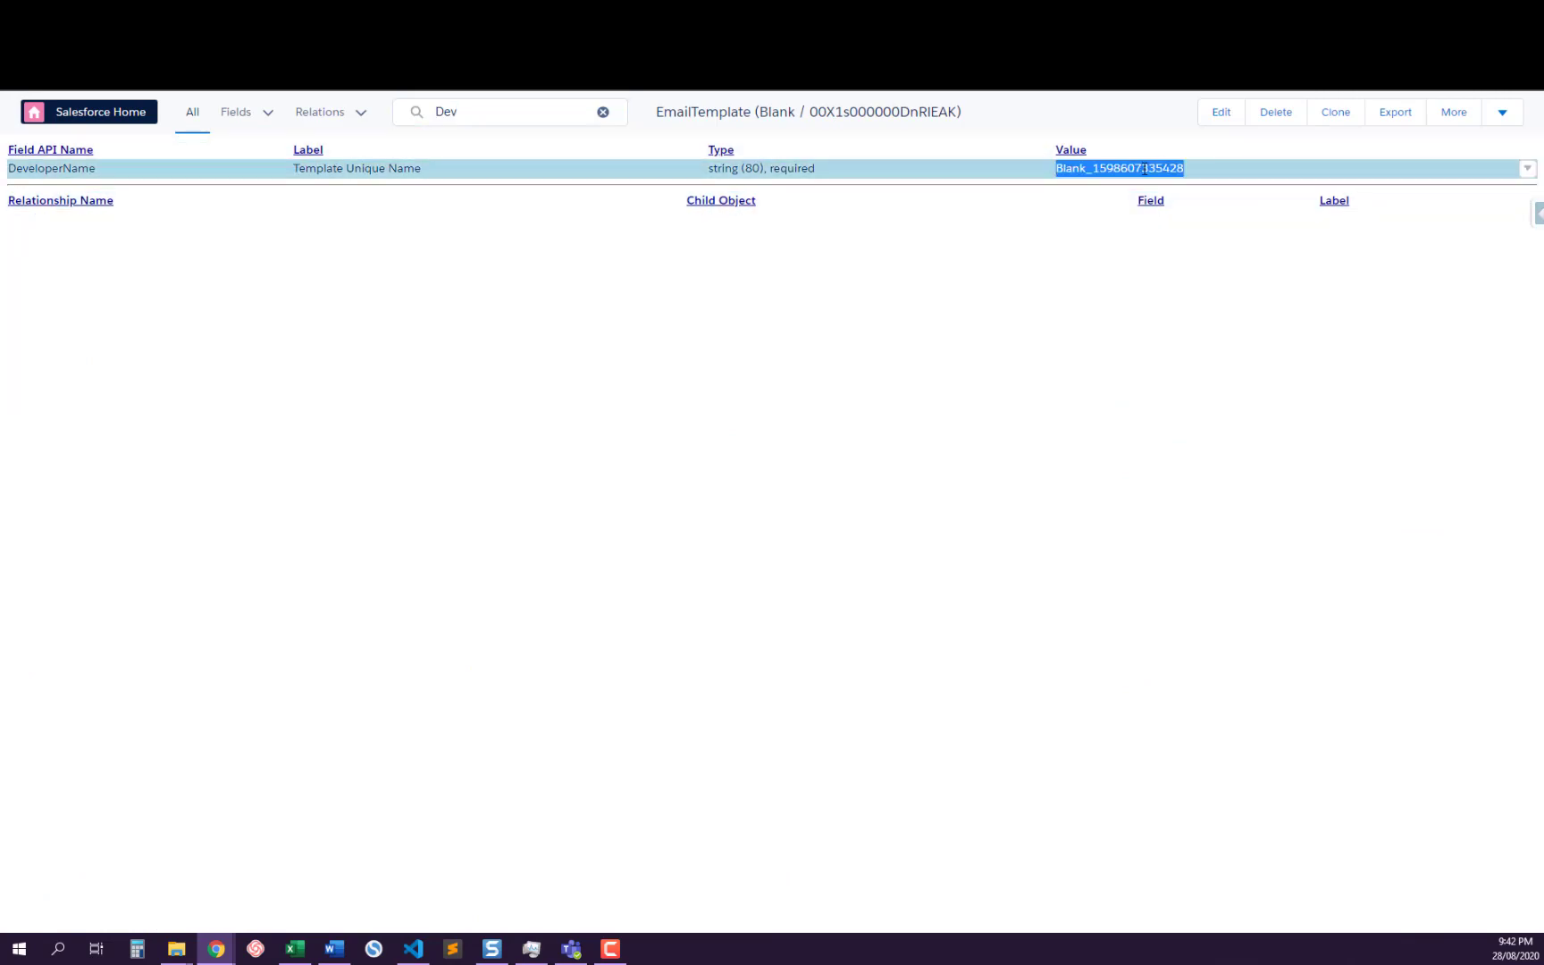
double_click(1091, 169)
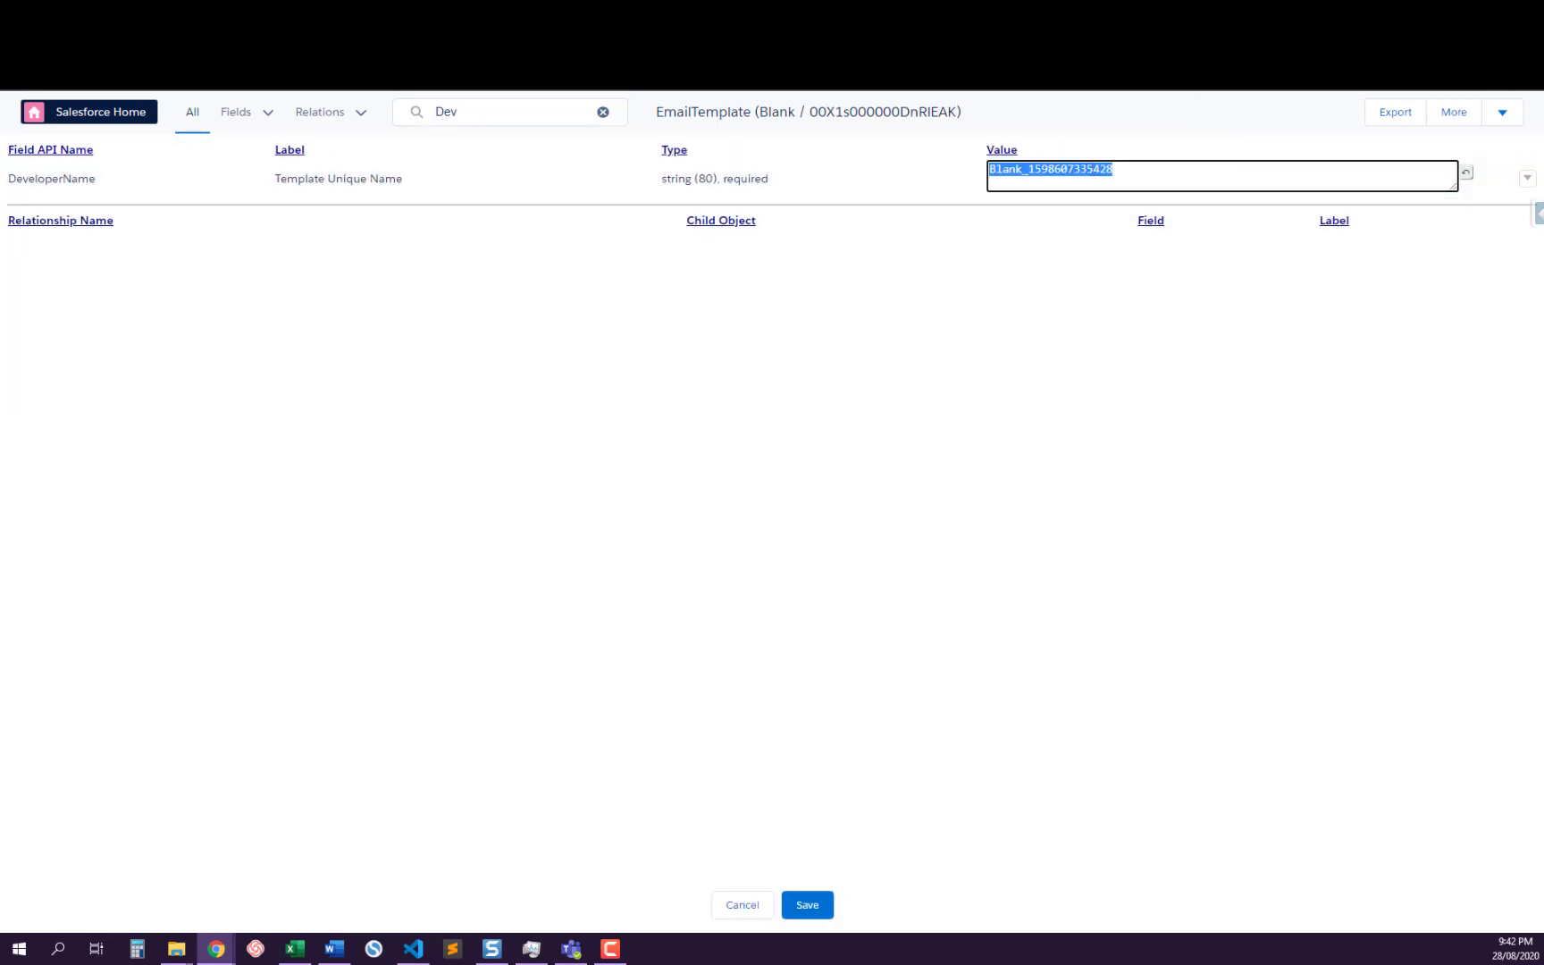
left_click(740, 906)
Return to the EmailDefaults class and compare the Forward branch's template, body, subject and from-address lines with the Reply branch
left_click(259, 13)
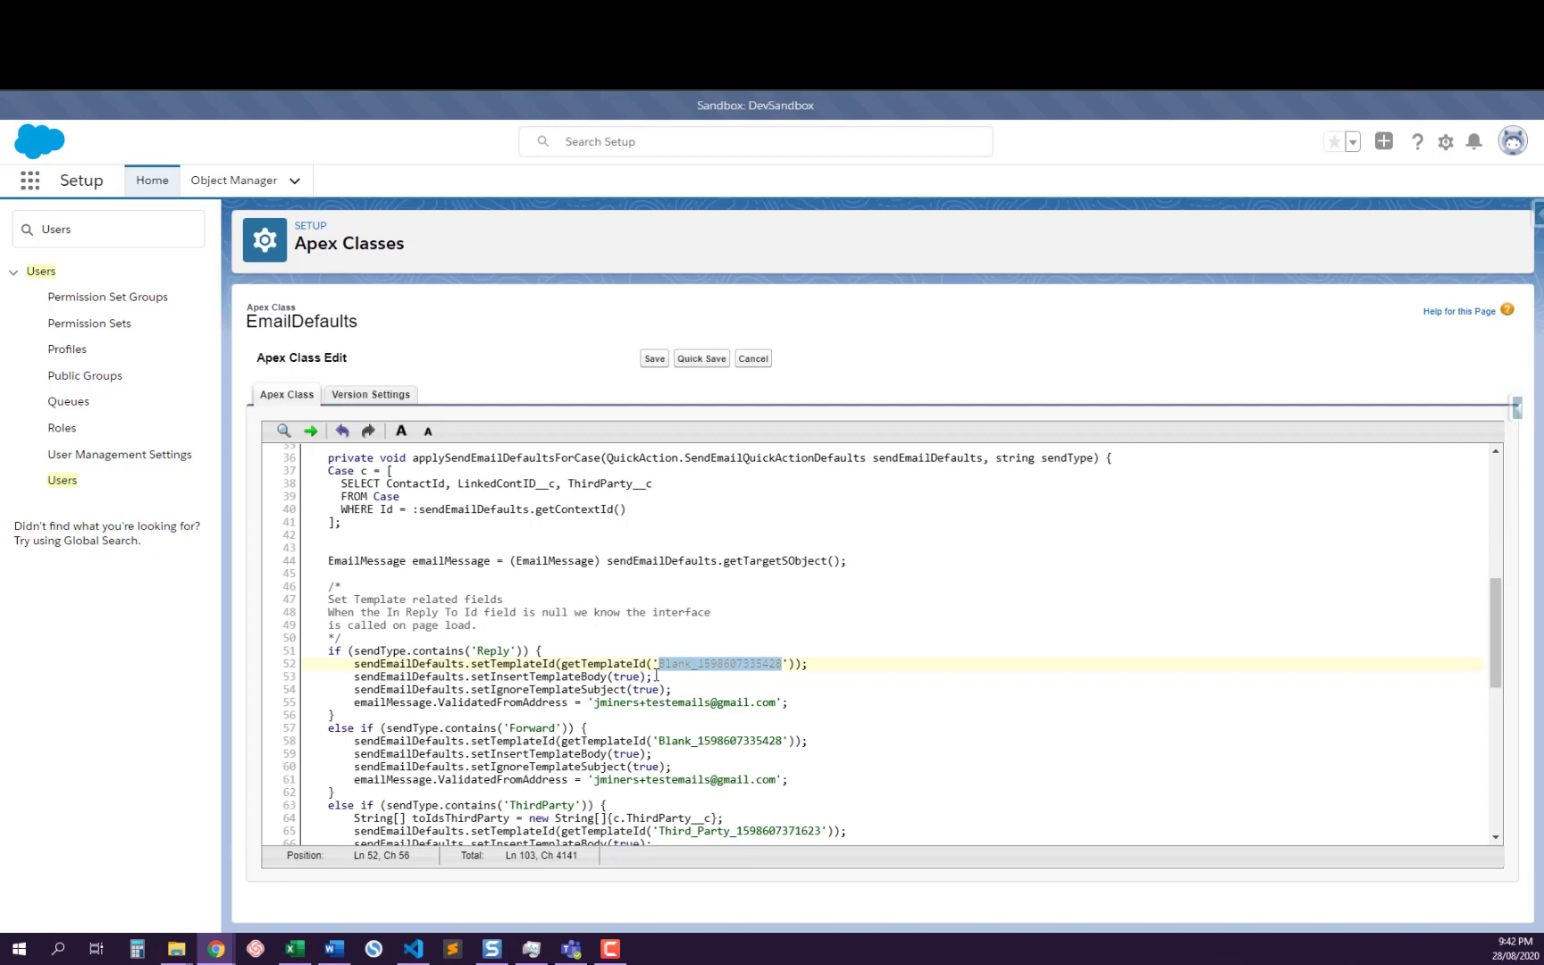
scroll(661, 676, "down", 3)
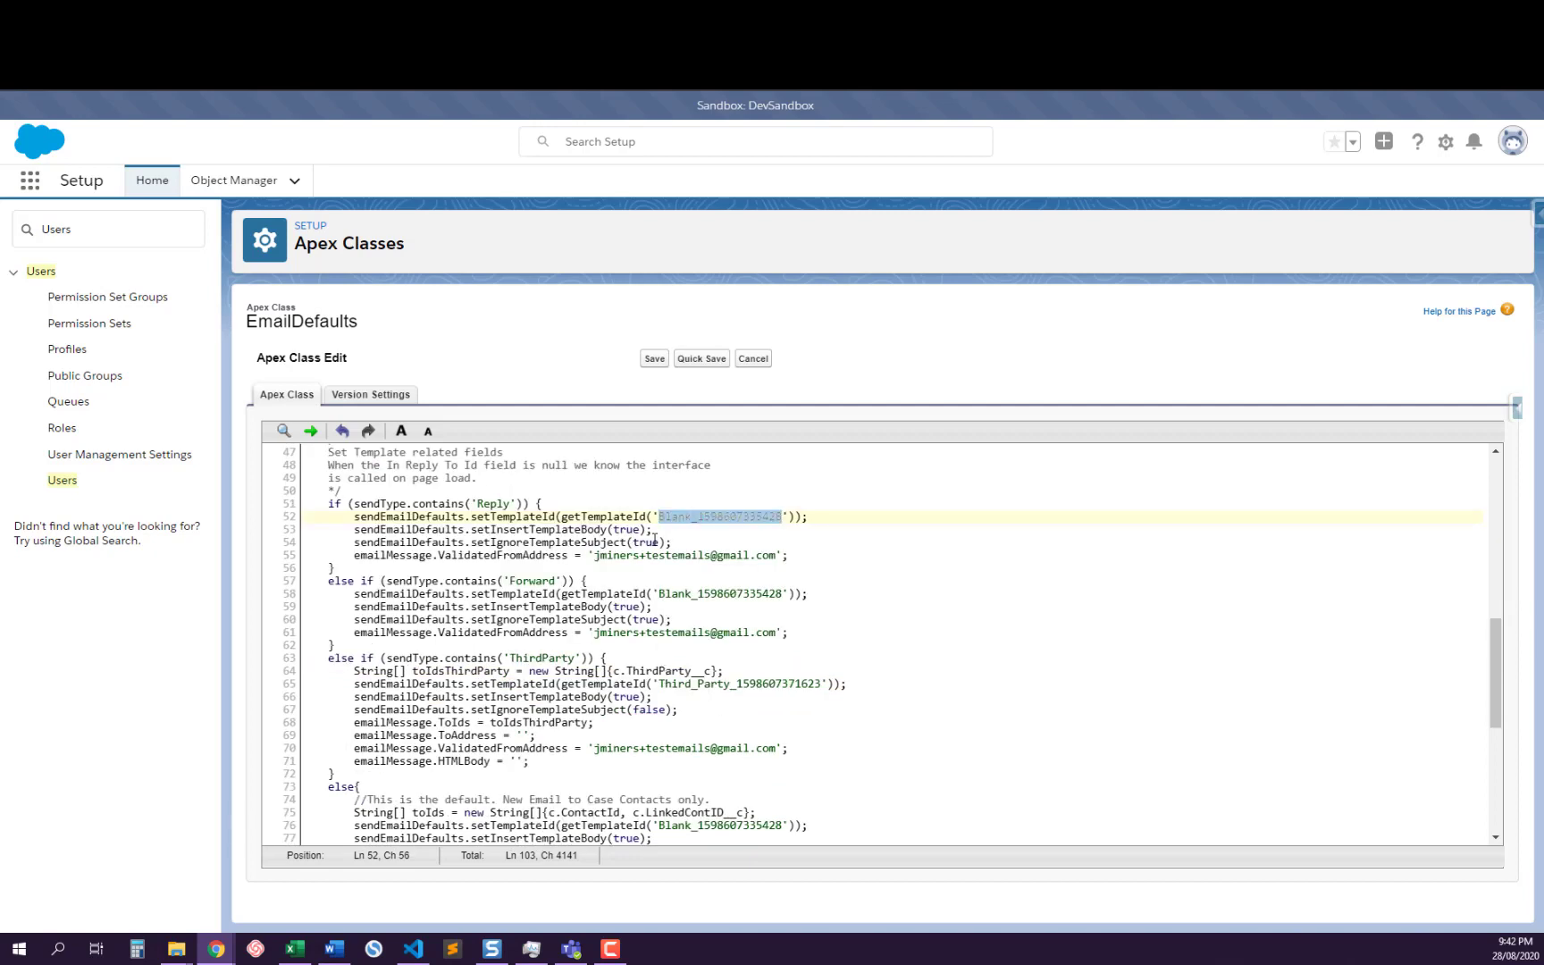
left_click(612, 607)
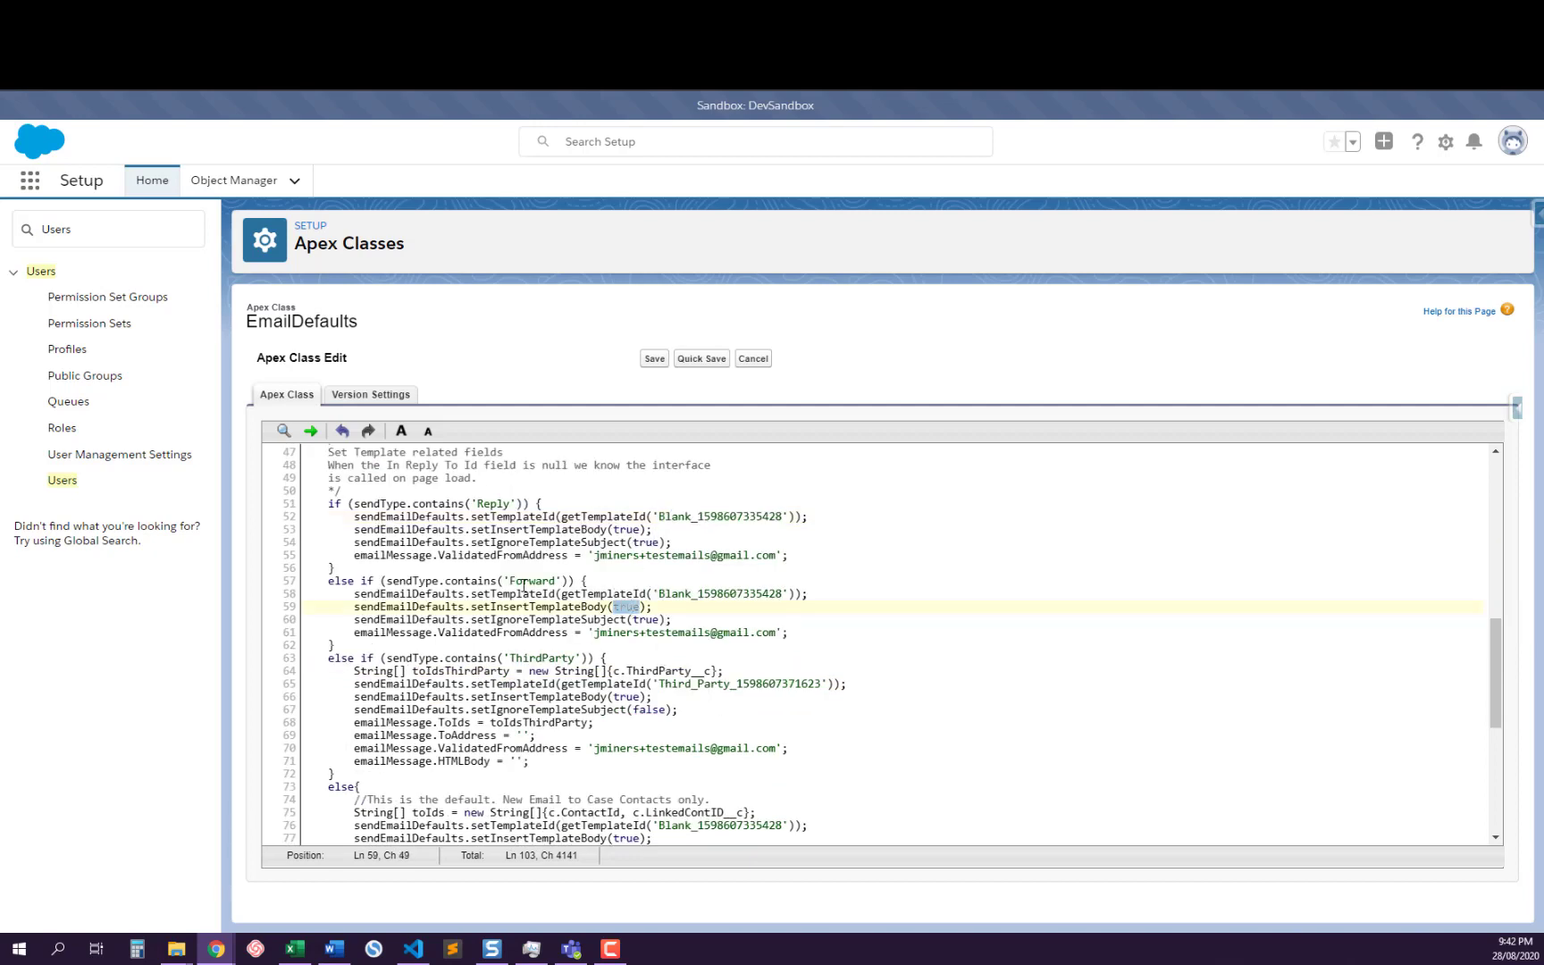
double_click(460, 596)
left_click(621, 596)
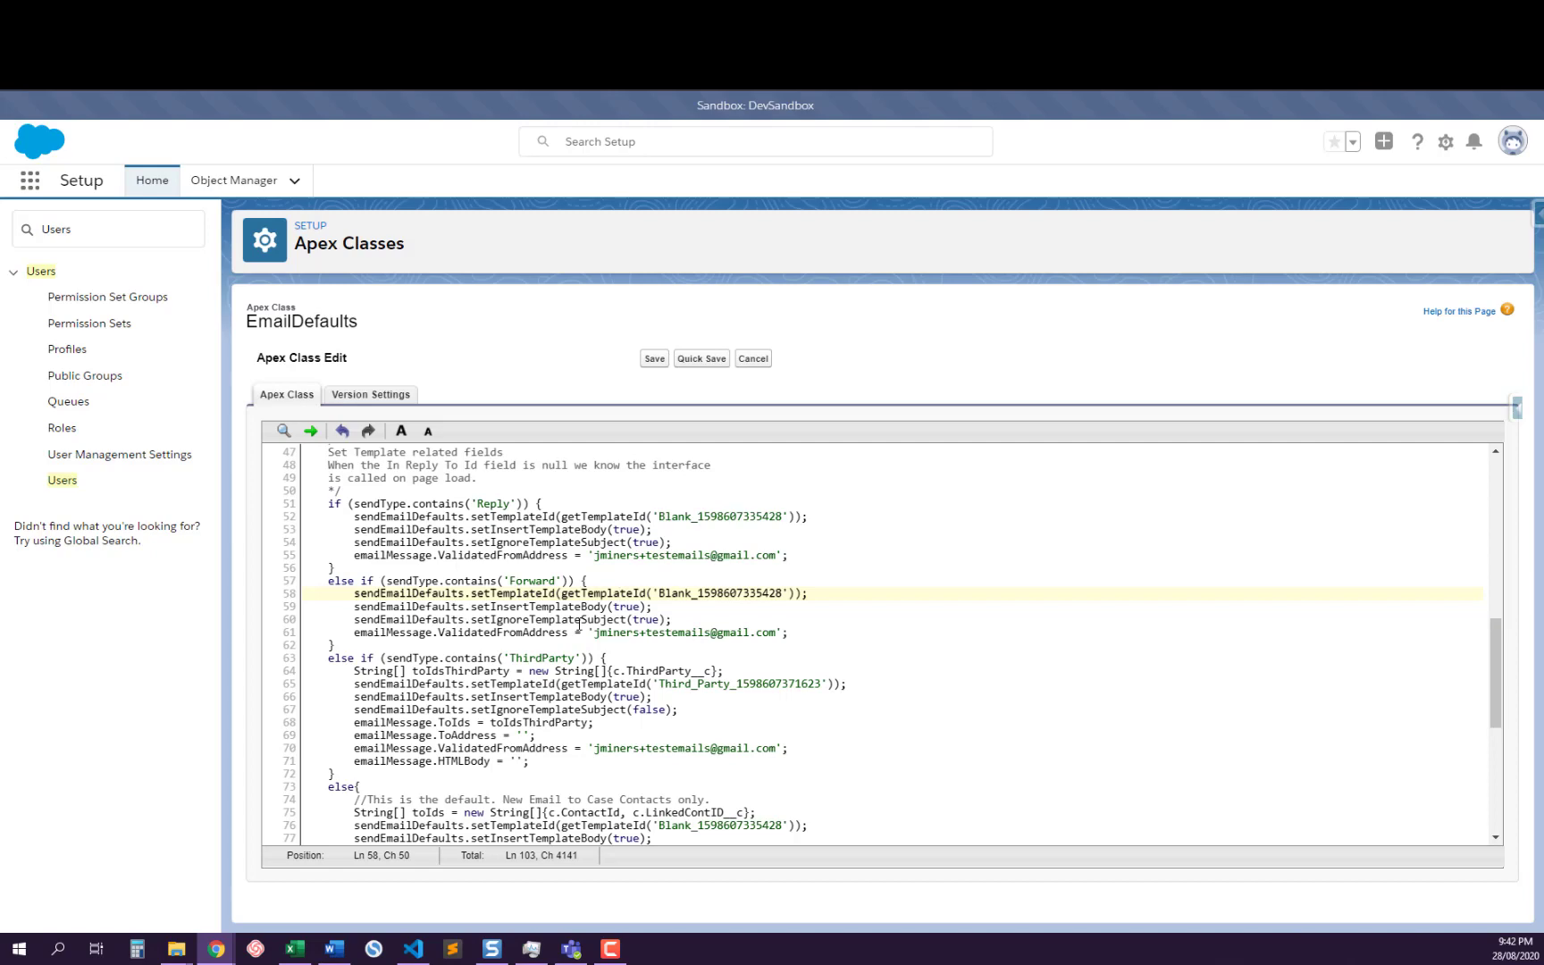
double_click(568, 531)
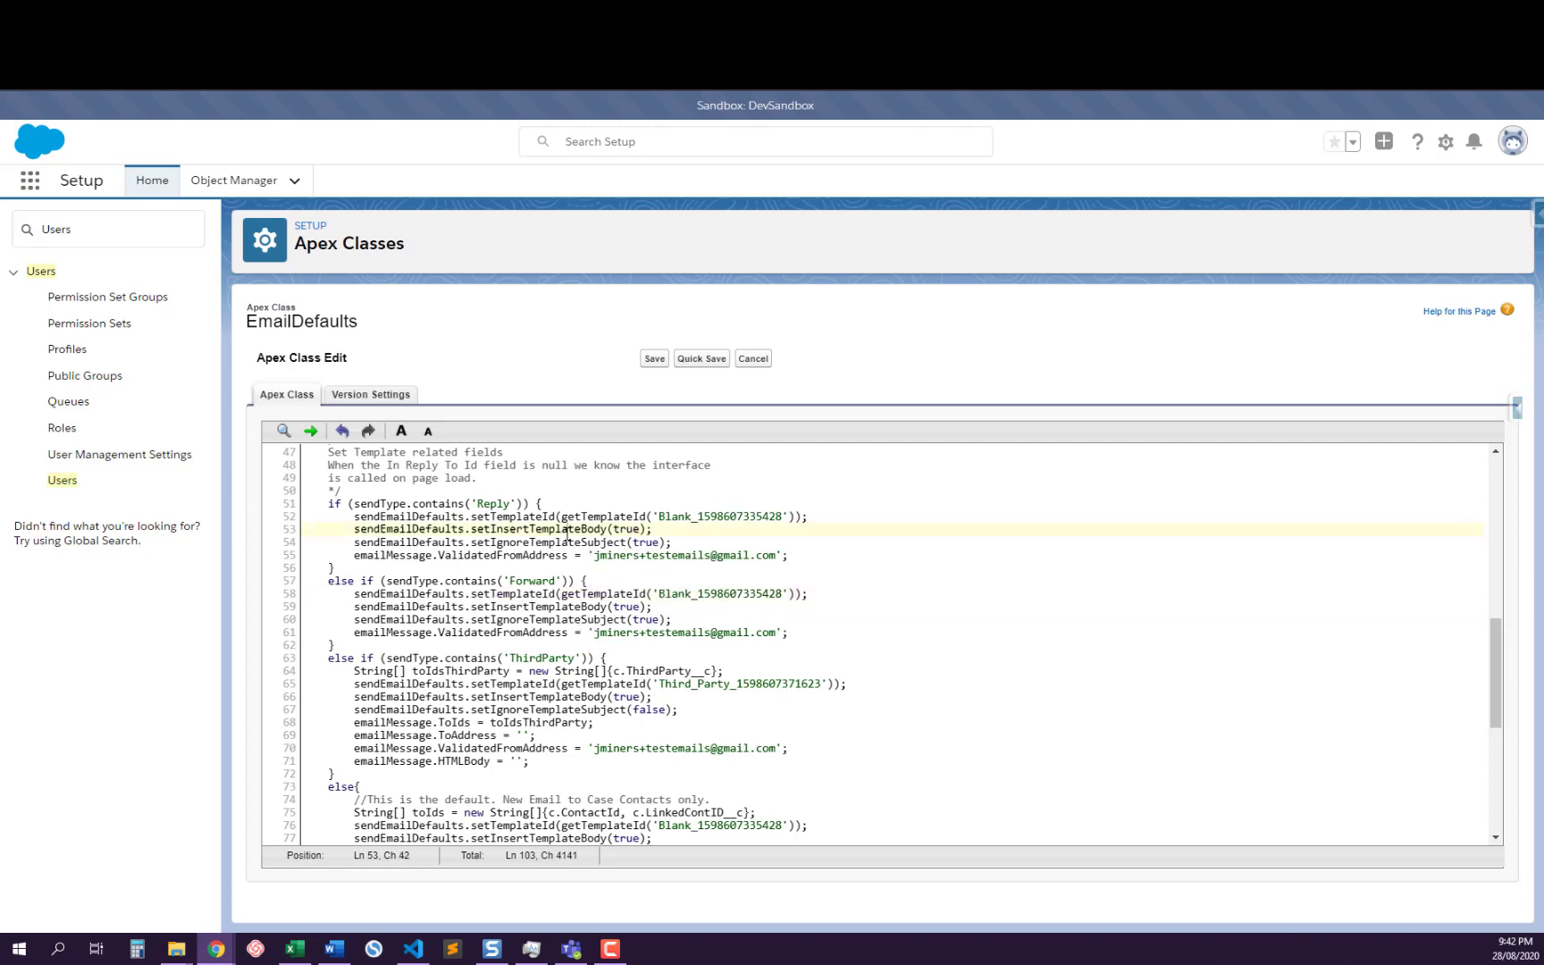
left_click(576, 616)
scroll(577, 617, "down", 8)
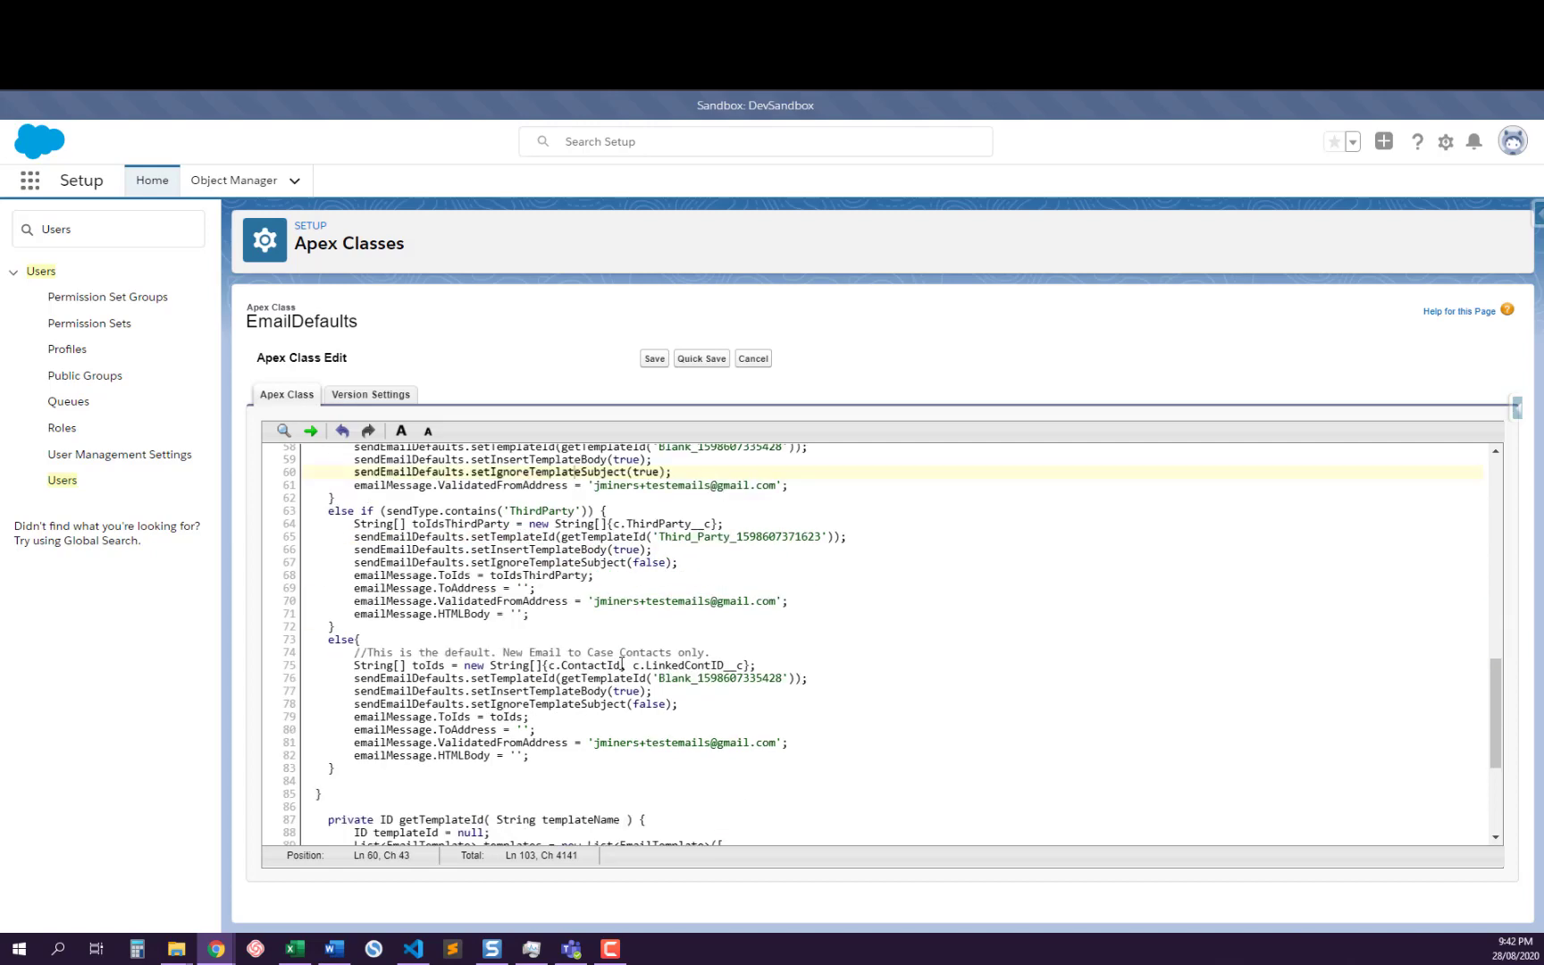
scroll(527, 543, "up", 8)
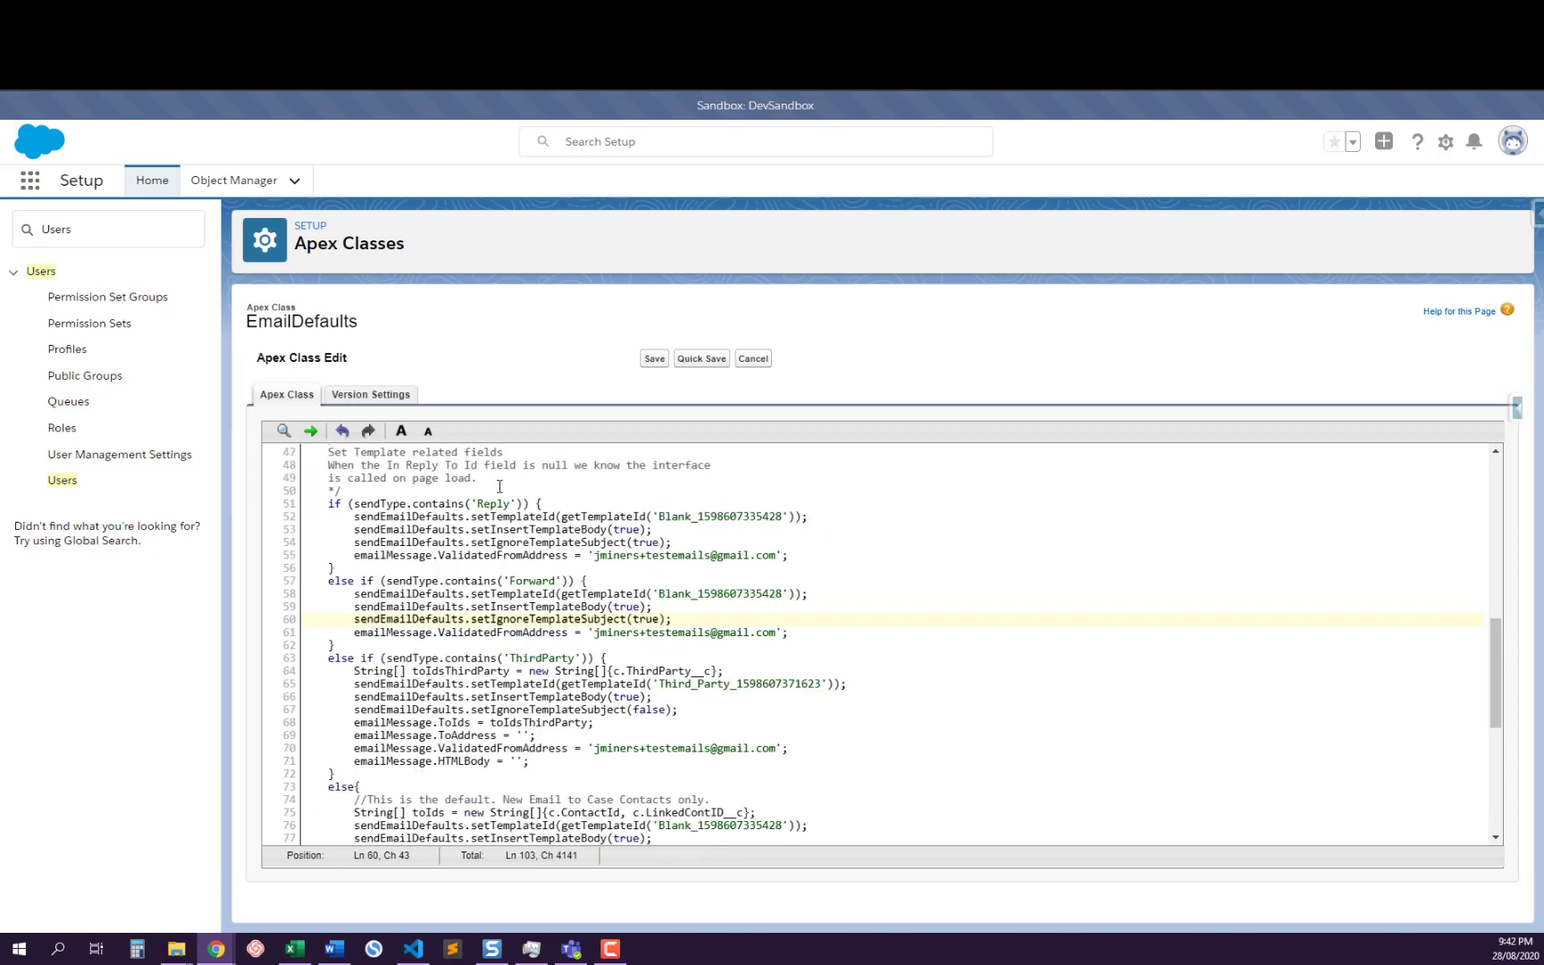
left_click(561, 633)
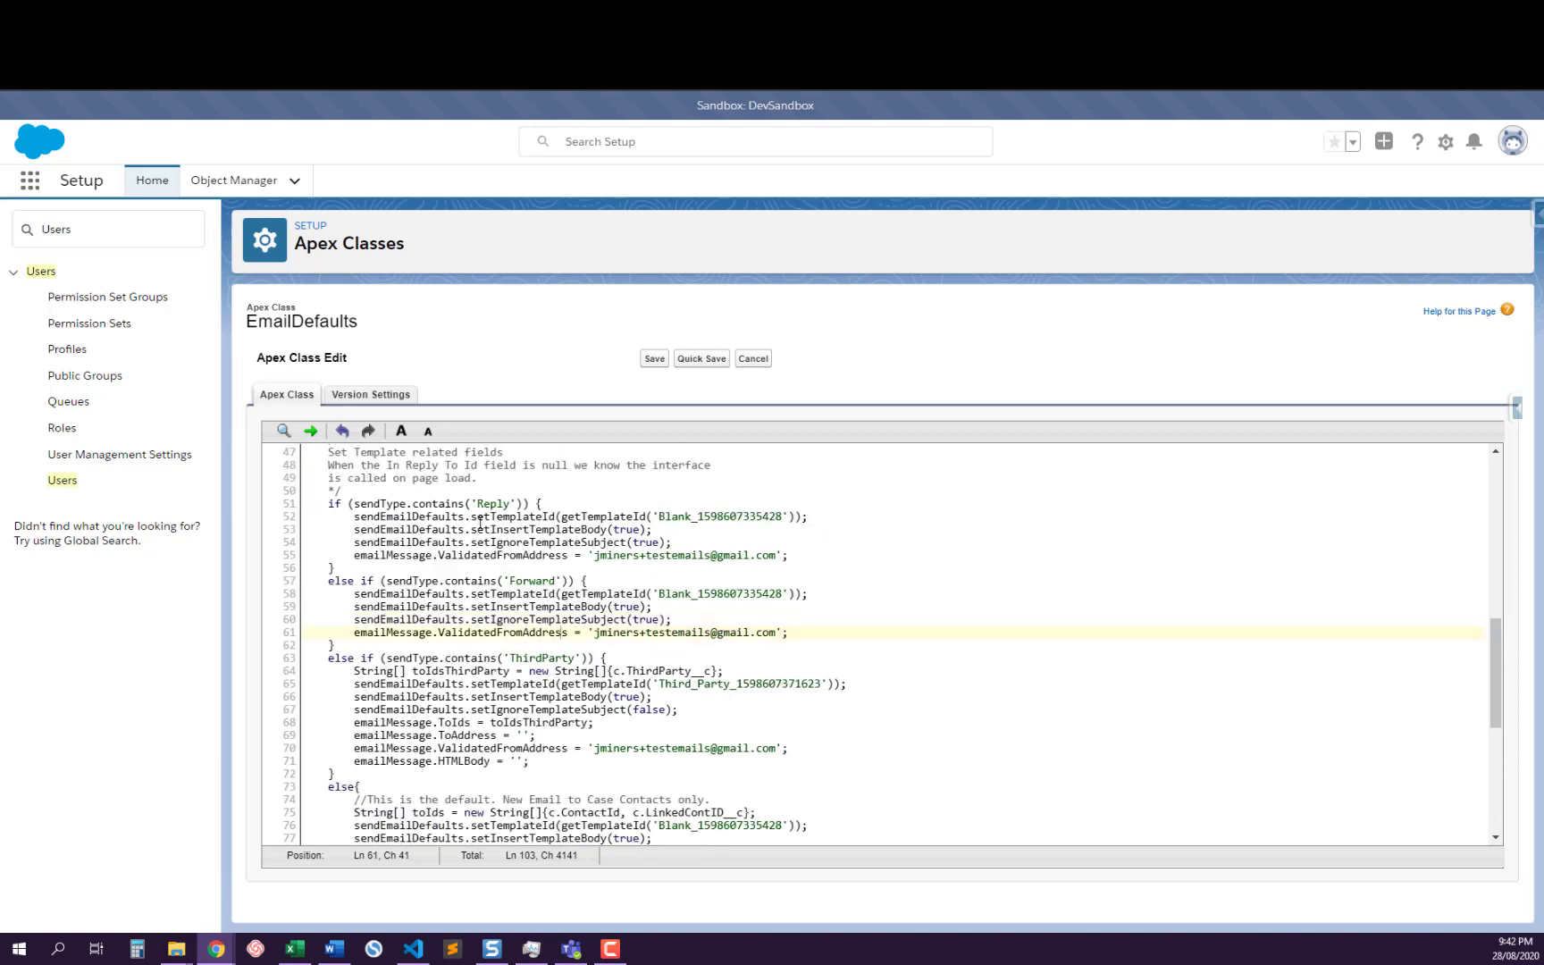
Comment out the emailMessage.ToAddress assignment in the ThirdParty branch with //
double_click(555, 659)
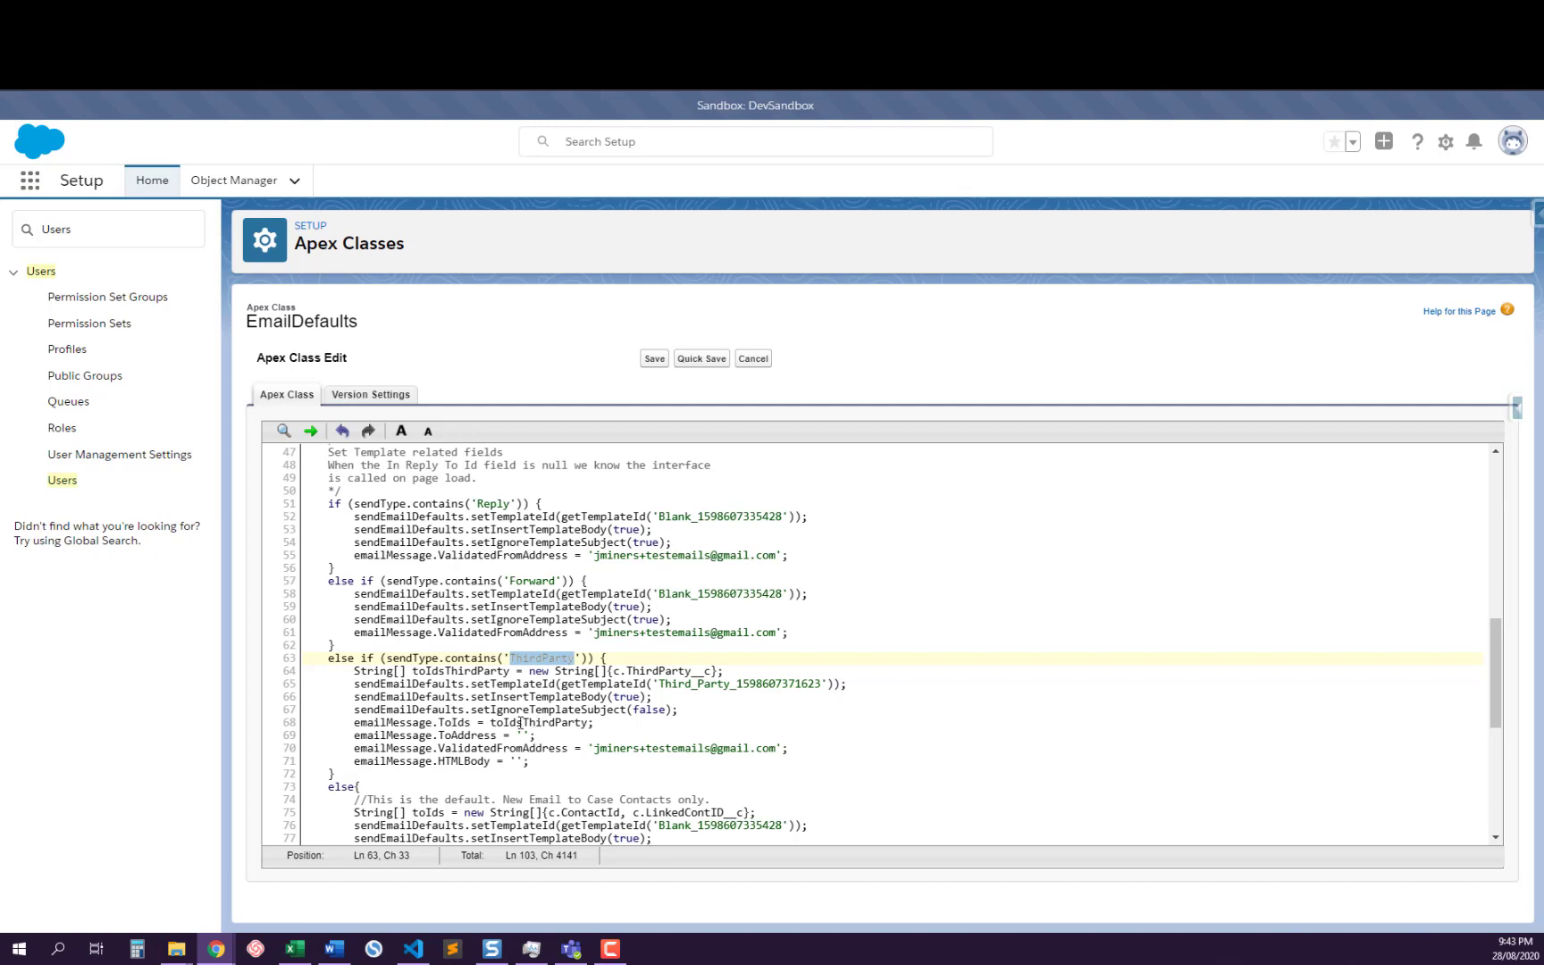
left_click_drag(517, 735, 538, 734)
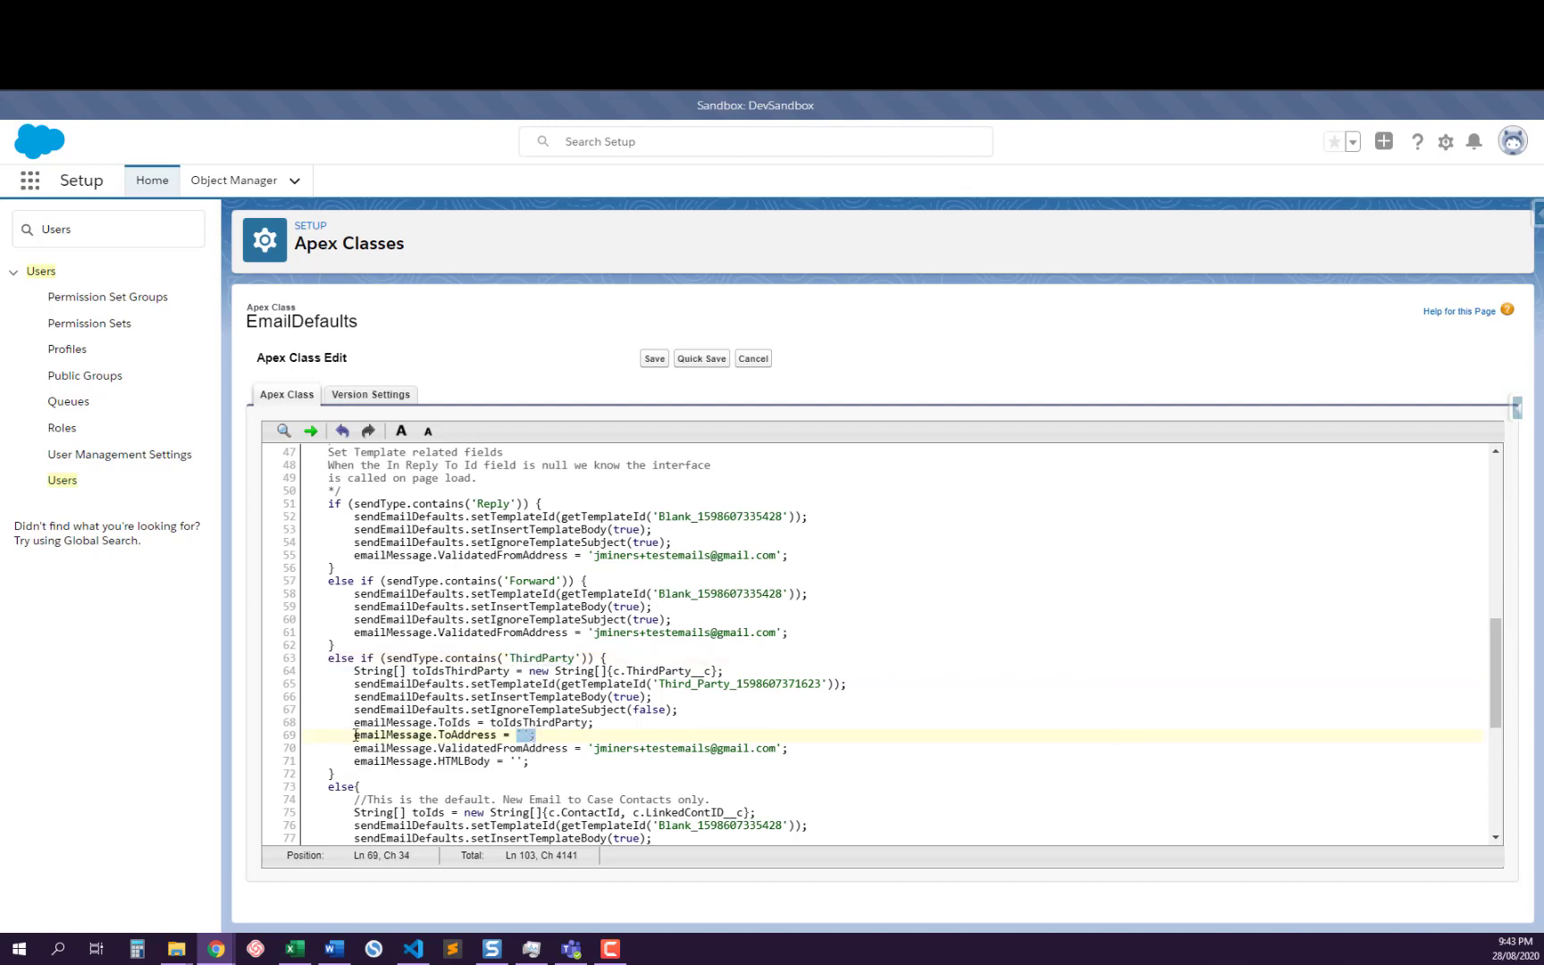
key("Home")
type("//")
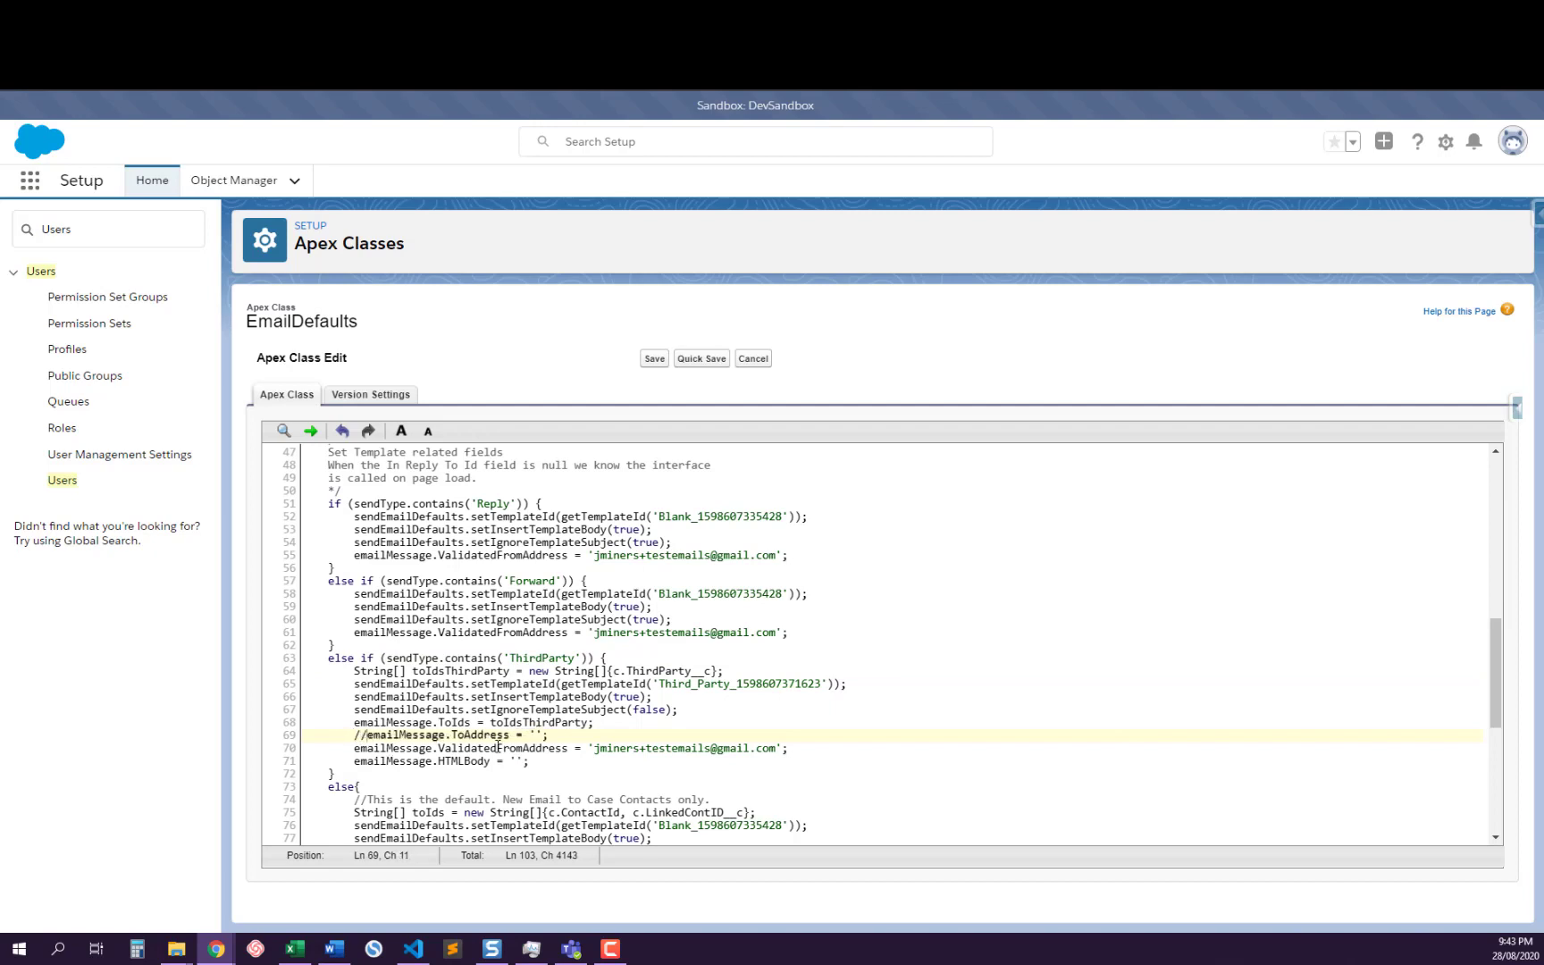
left_click(496, 748)
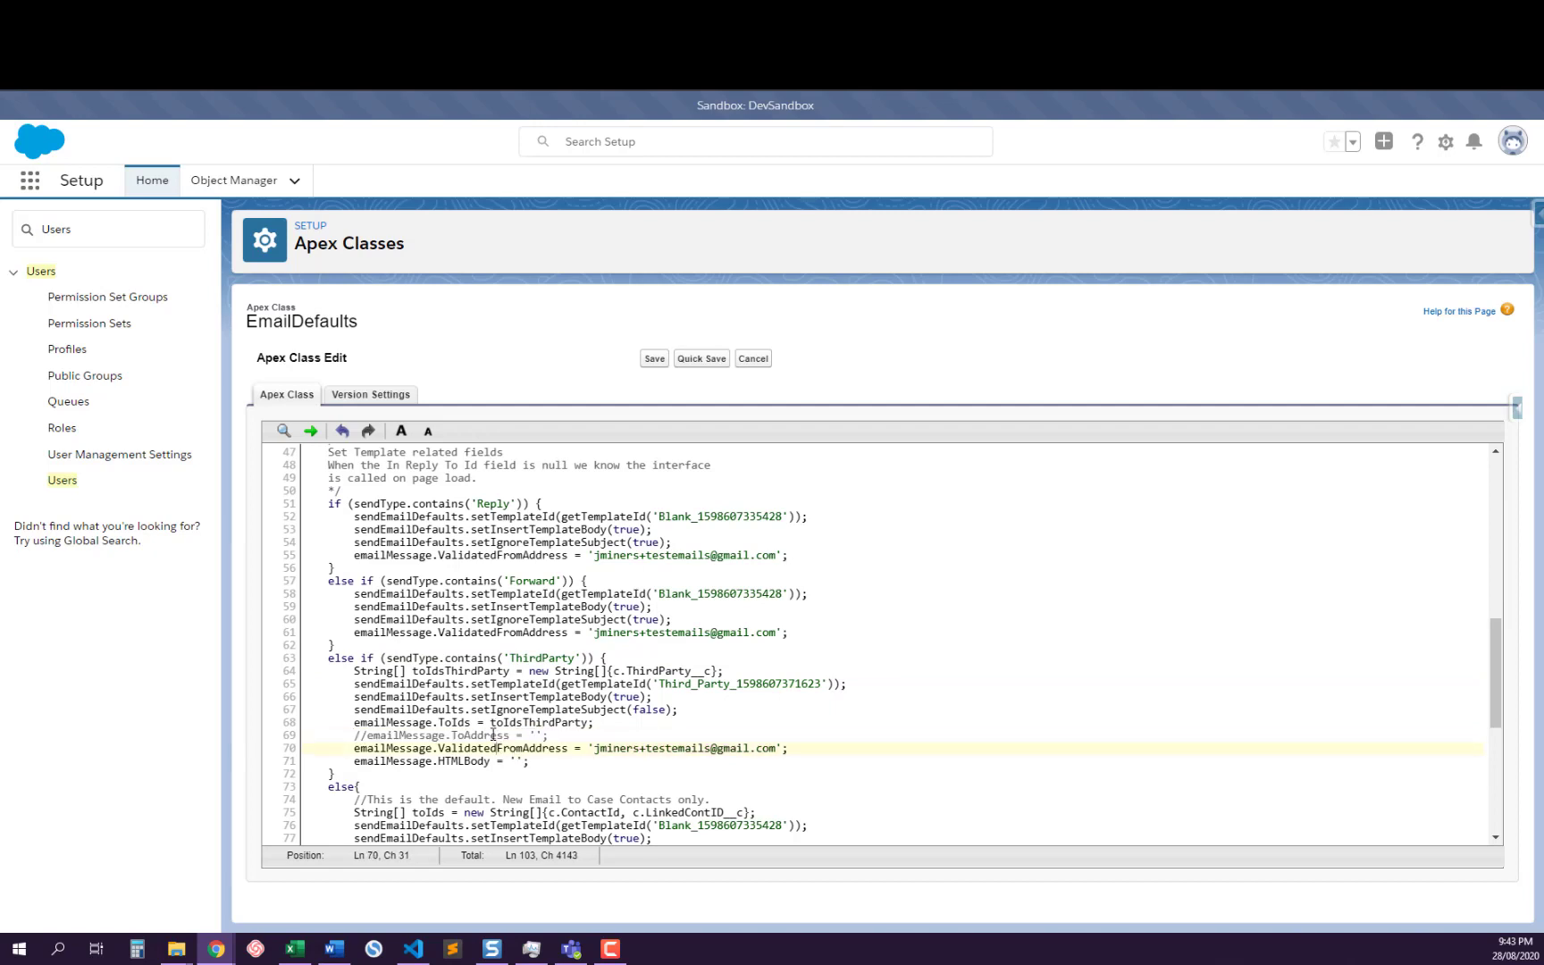
left_click(492, 734)
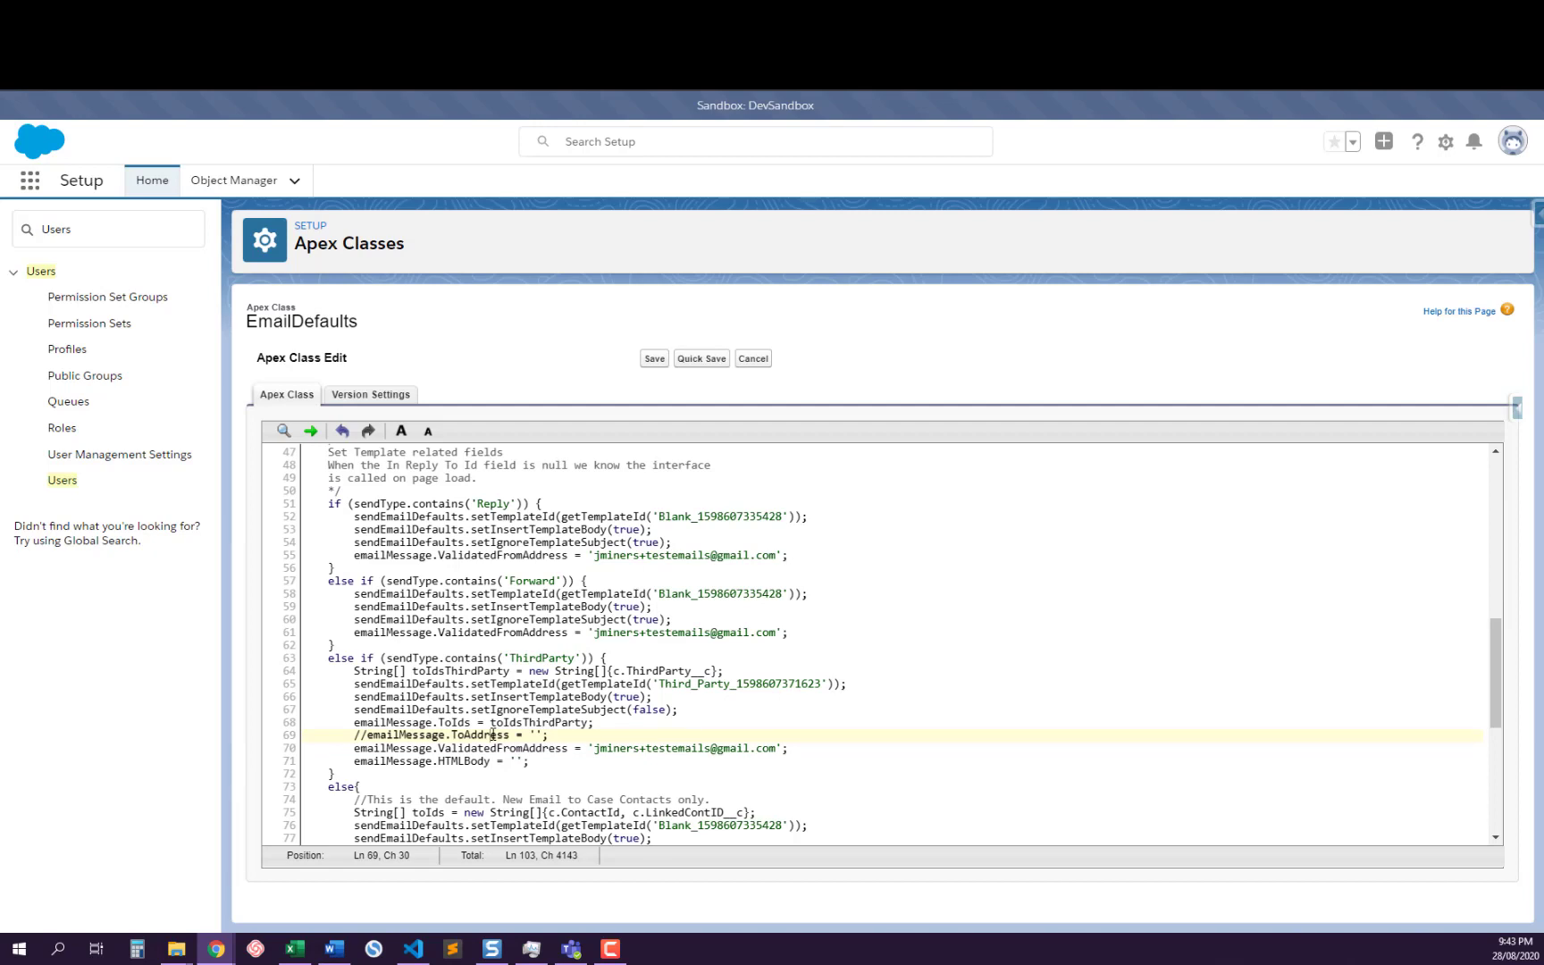
Remove the // marks from the ThirdParty branch's emailMessage.ToAddress line
left_click(372, 735)
key("BackSpace")
key("BackSpace")
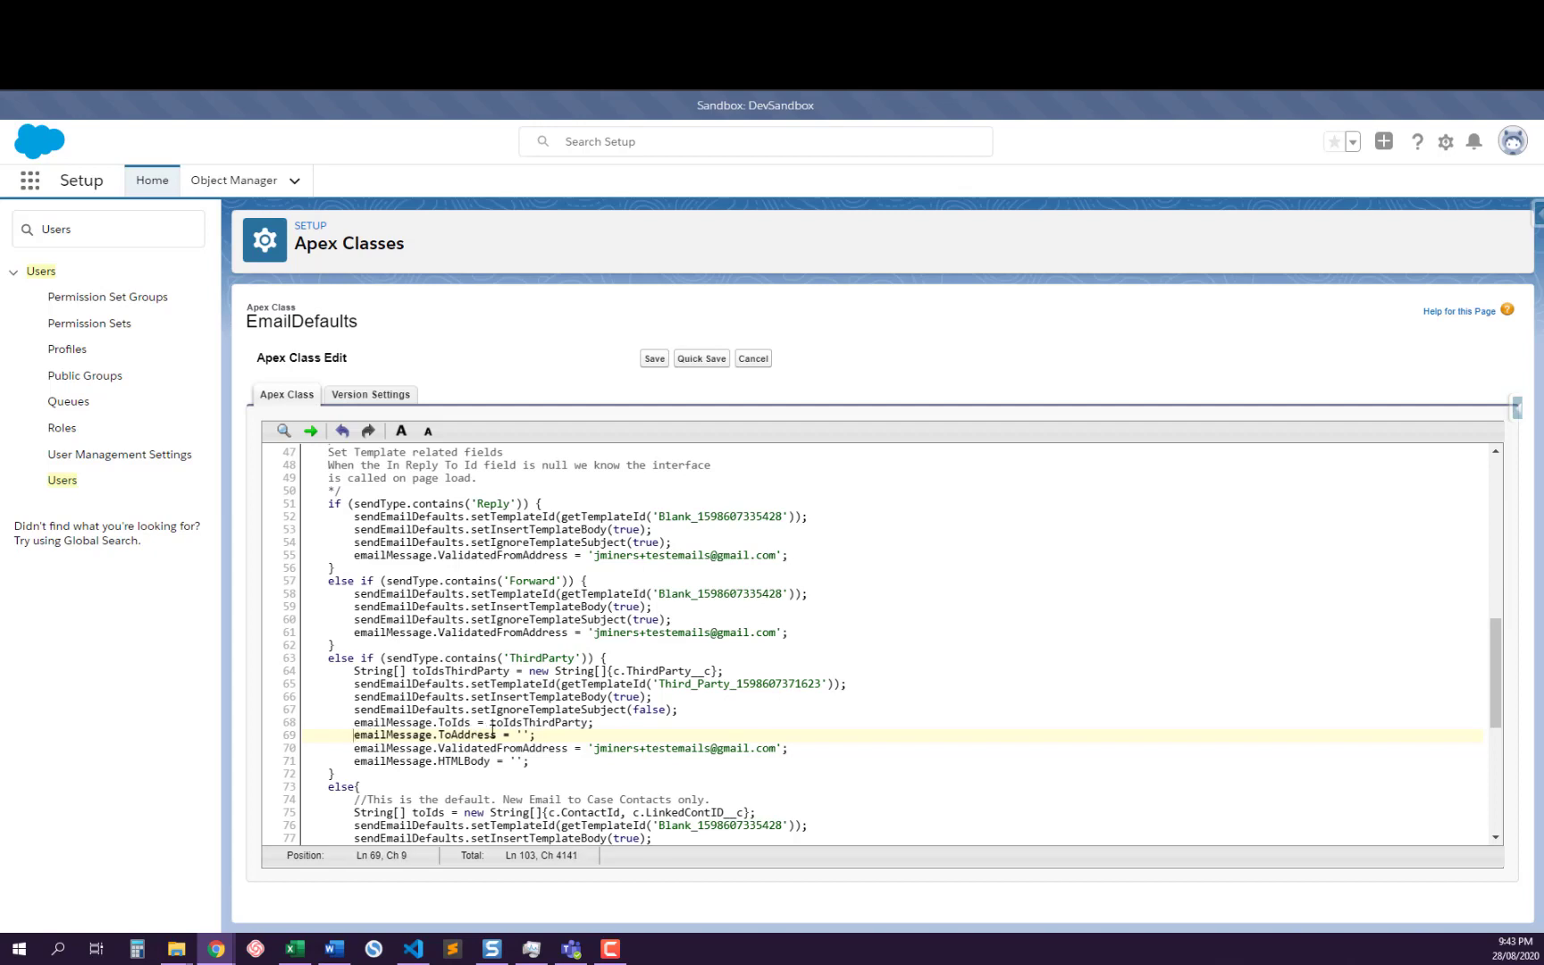
Check the ThirdParty branch's ToIds assignment and locate the ToAddress and ToId fields in the EmailMessage object reference
left_click(523, 735)
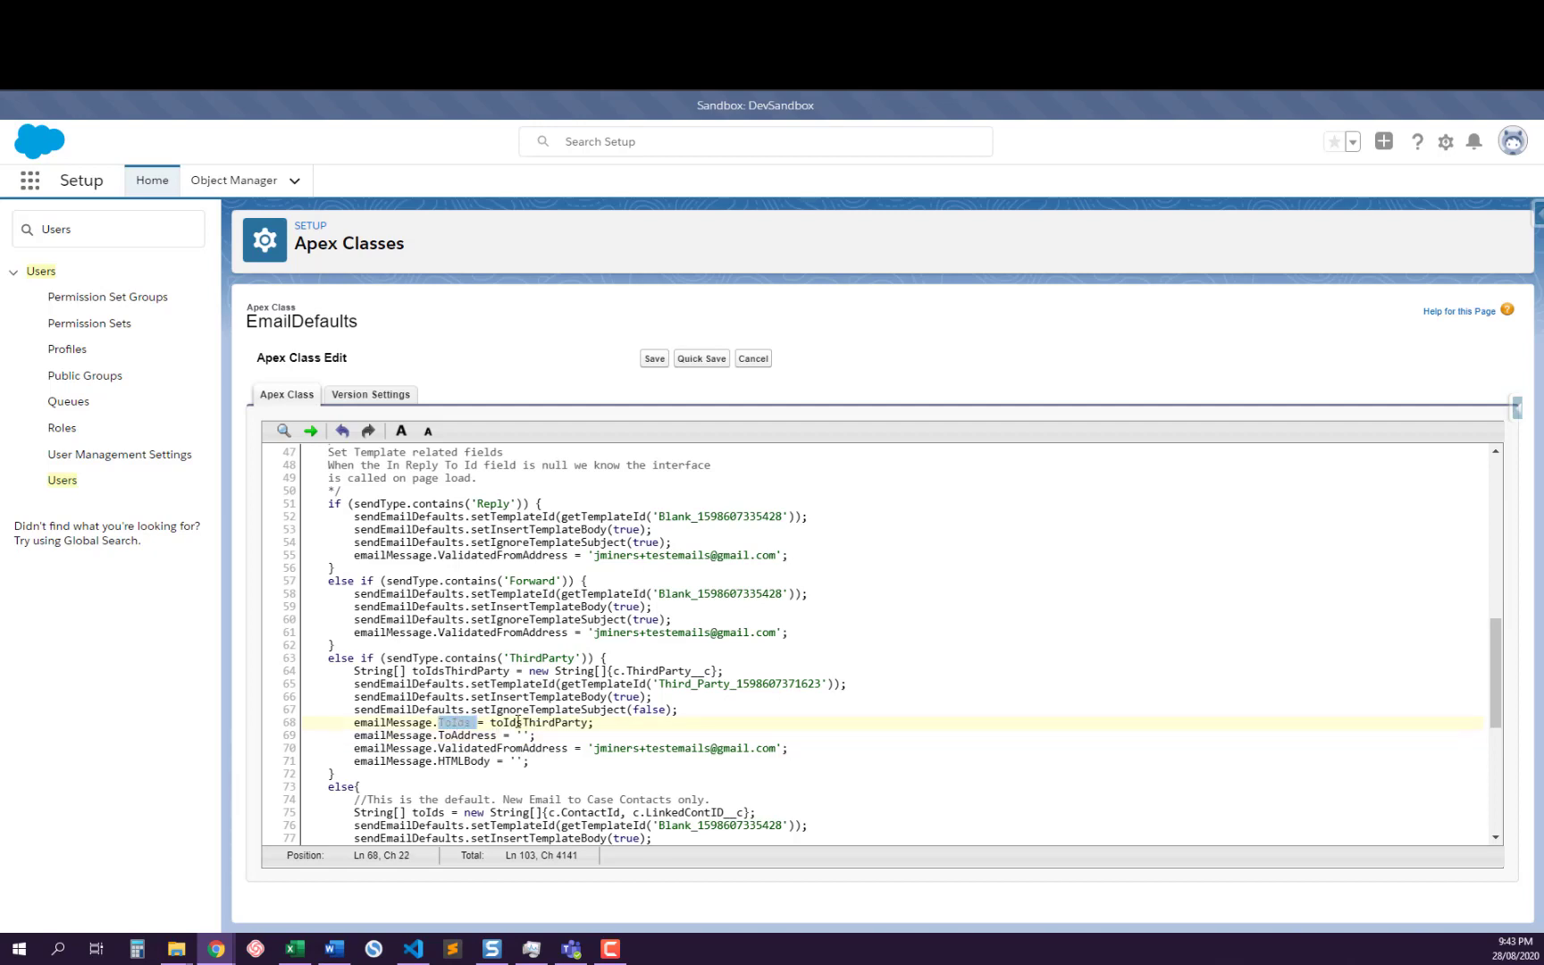
double_click(518, 722)
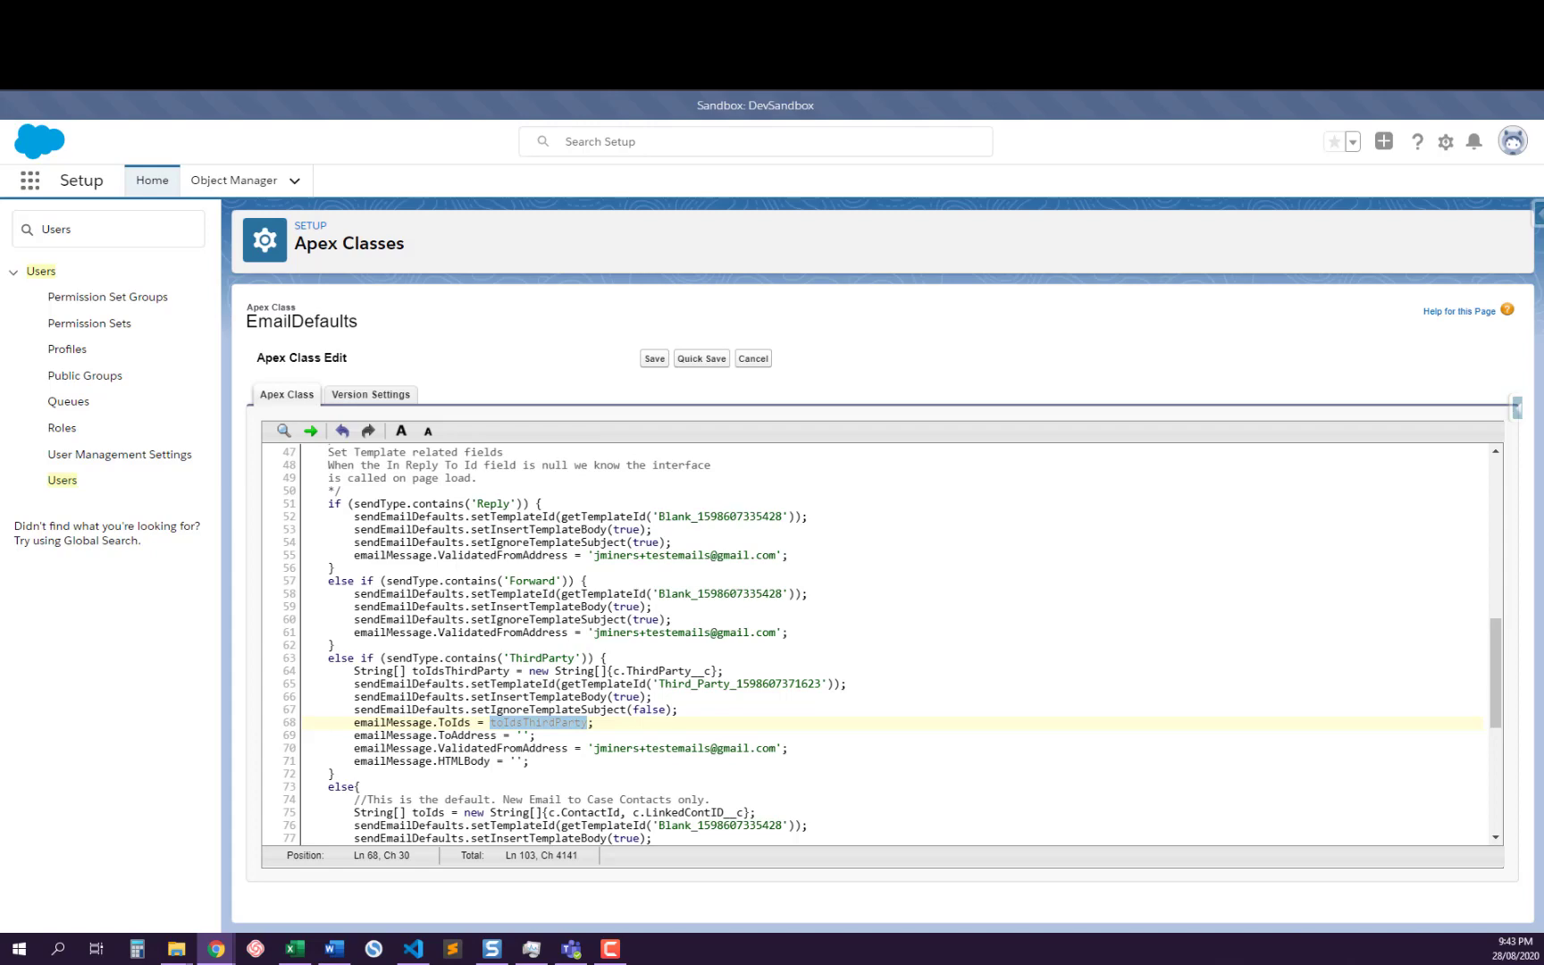
left_click(572, 14)
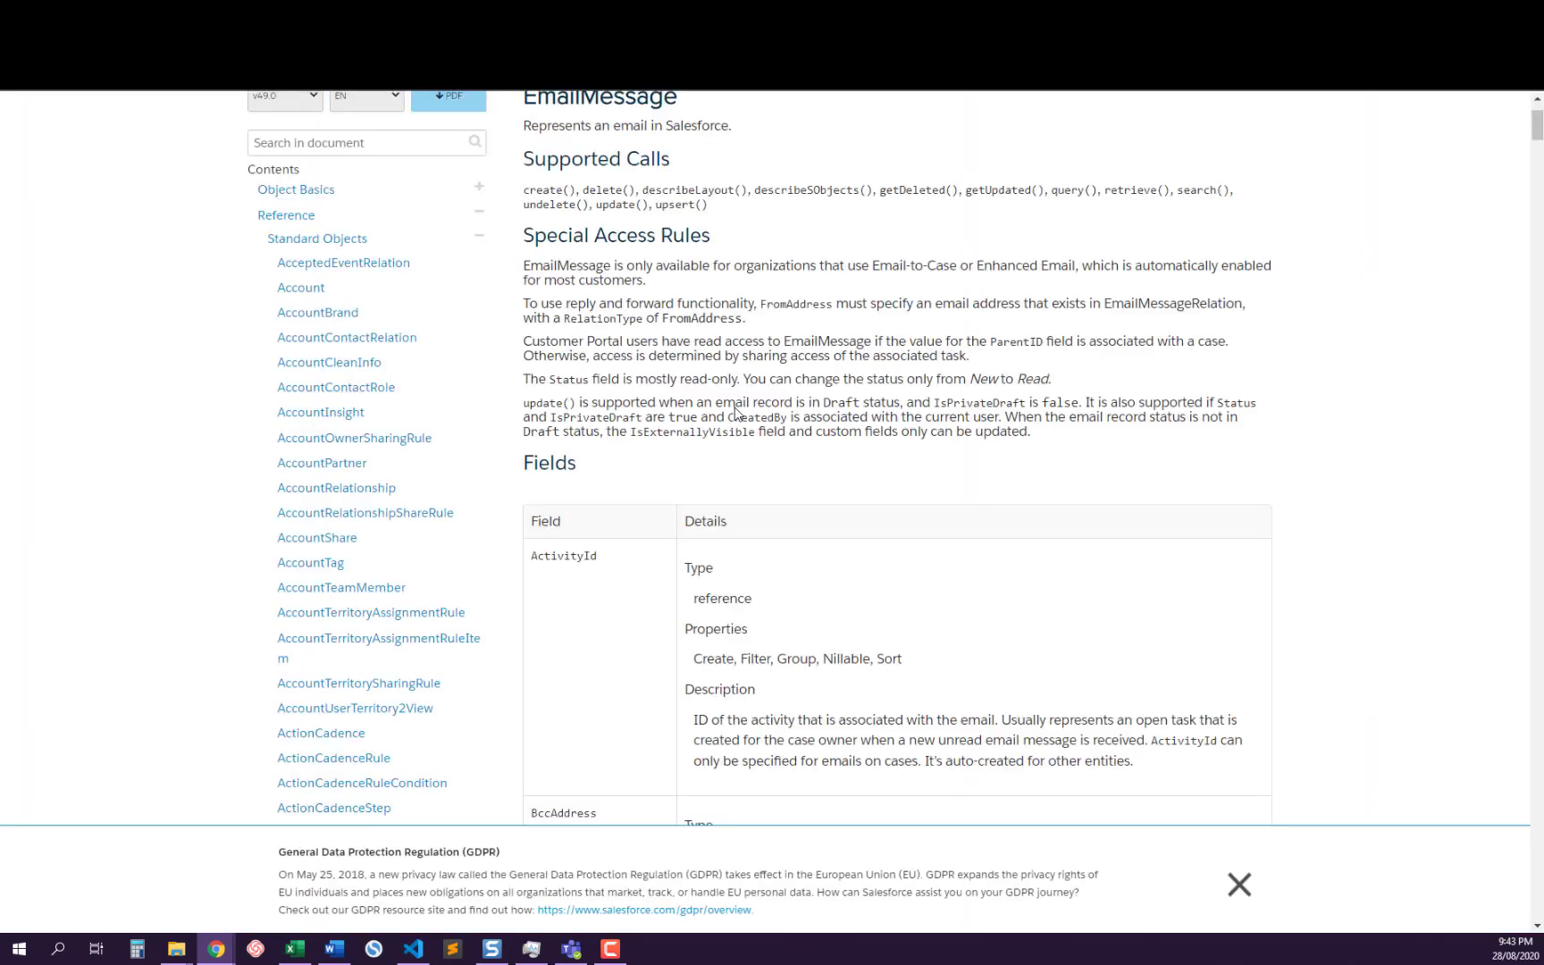
scroll(815, 418, "down", 10)
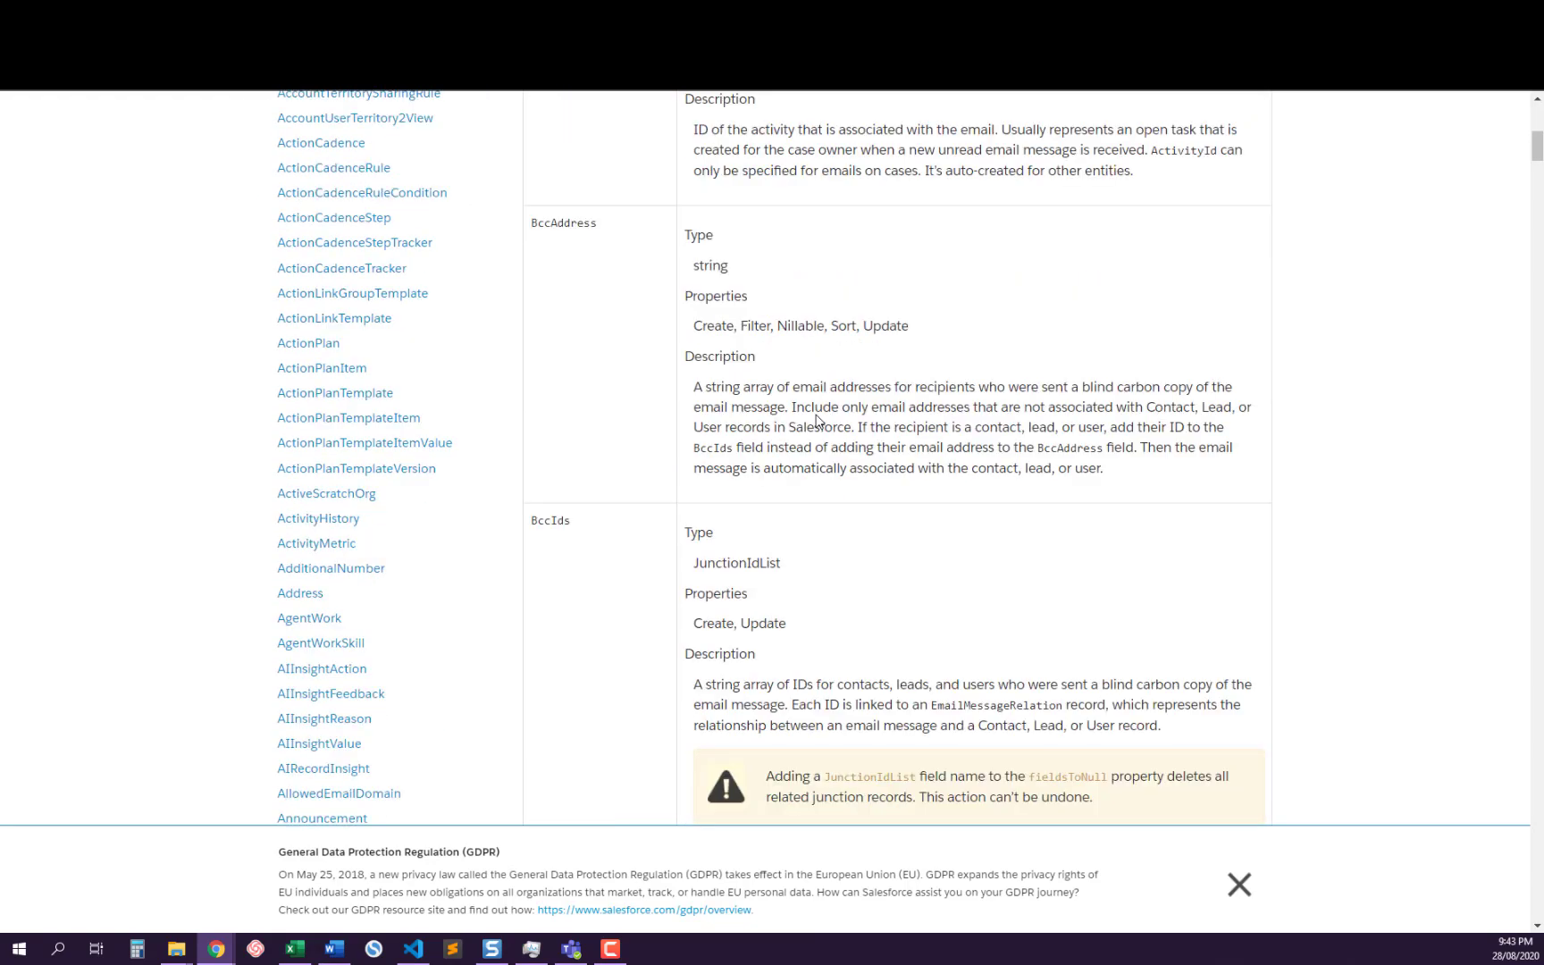
scroll(816, 420, "down", 10)
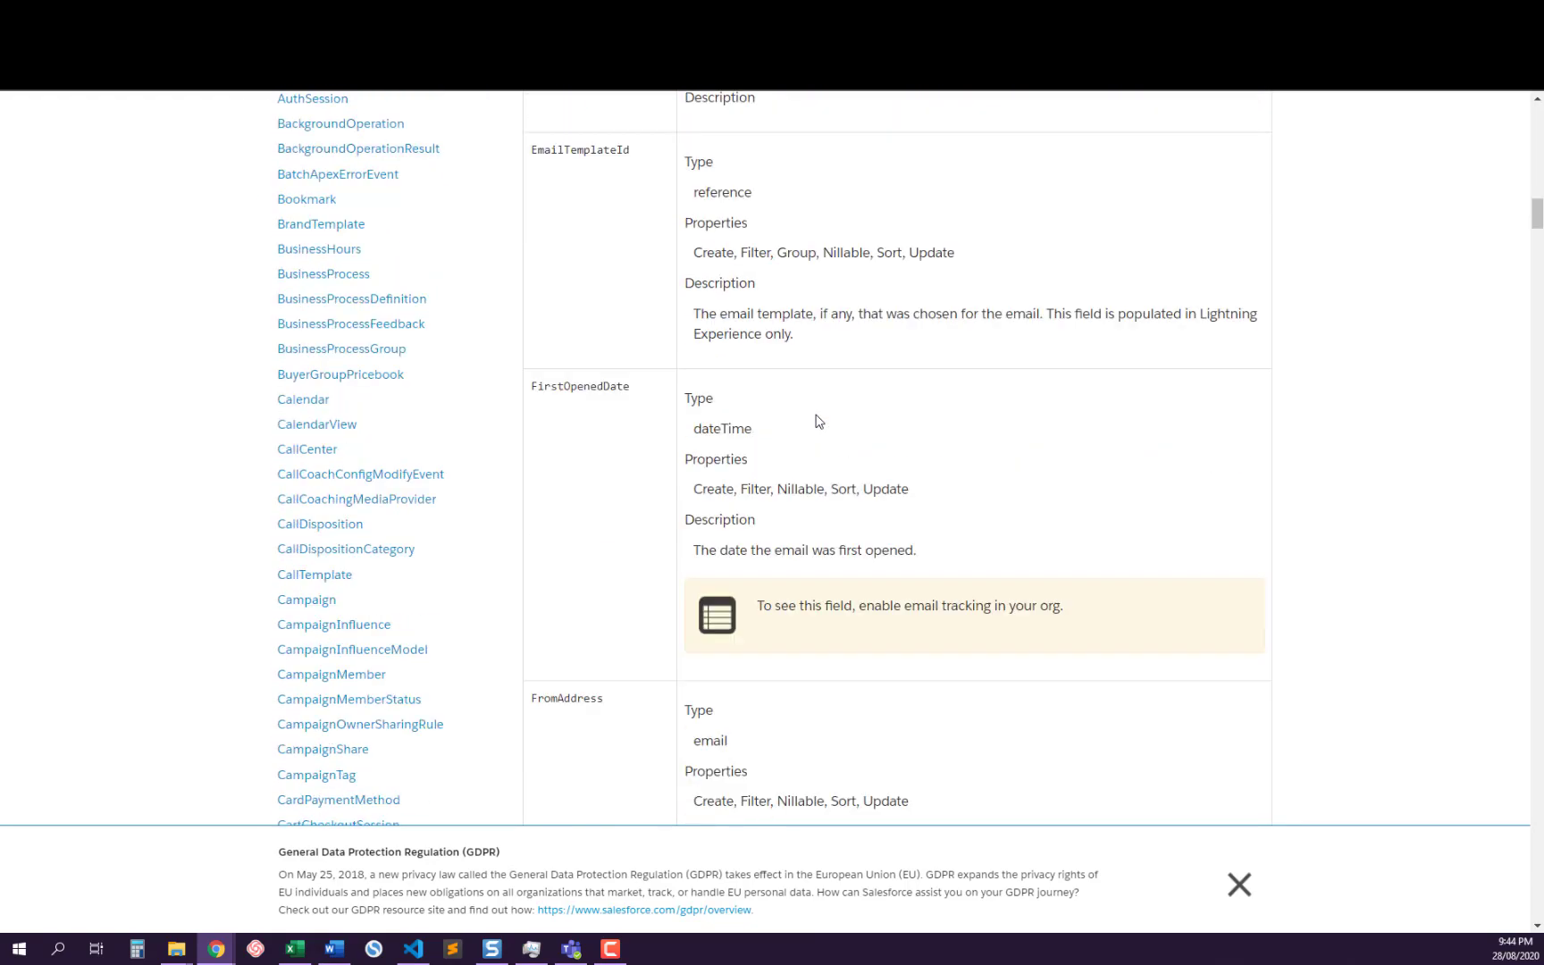
scroll(818, 421, "down", 10)
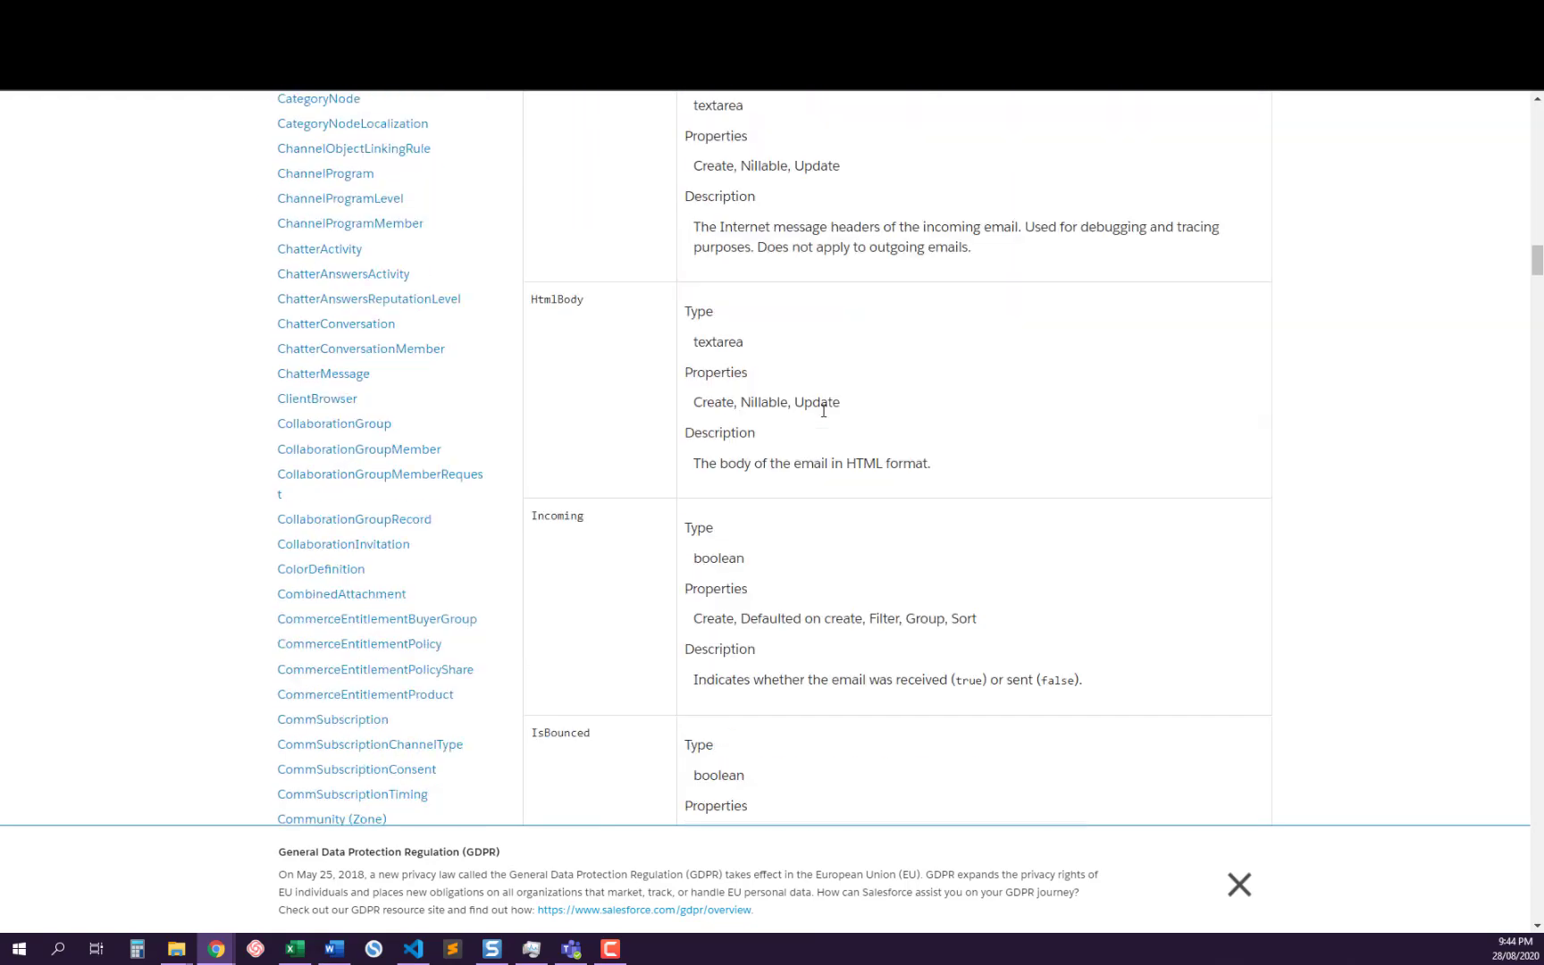
scroll(823, 413, "down", 10)
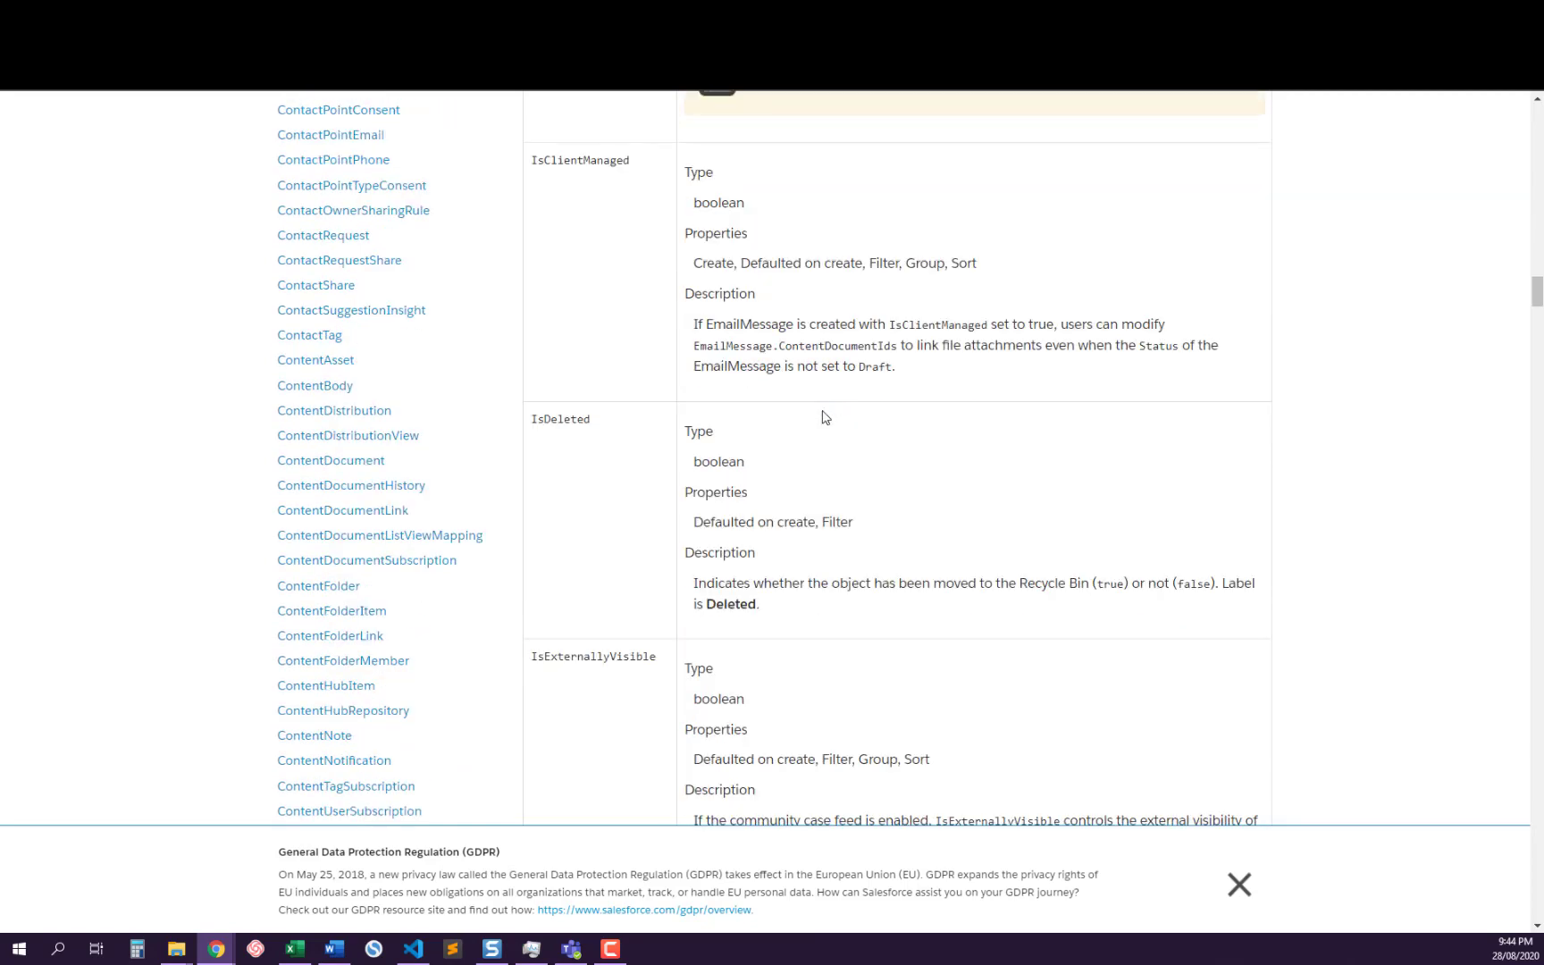
scroll(823, 416, "down", 10)
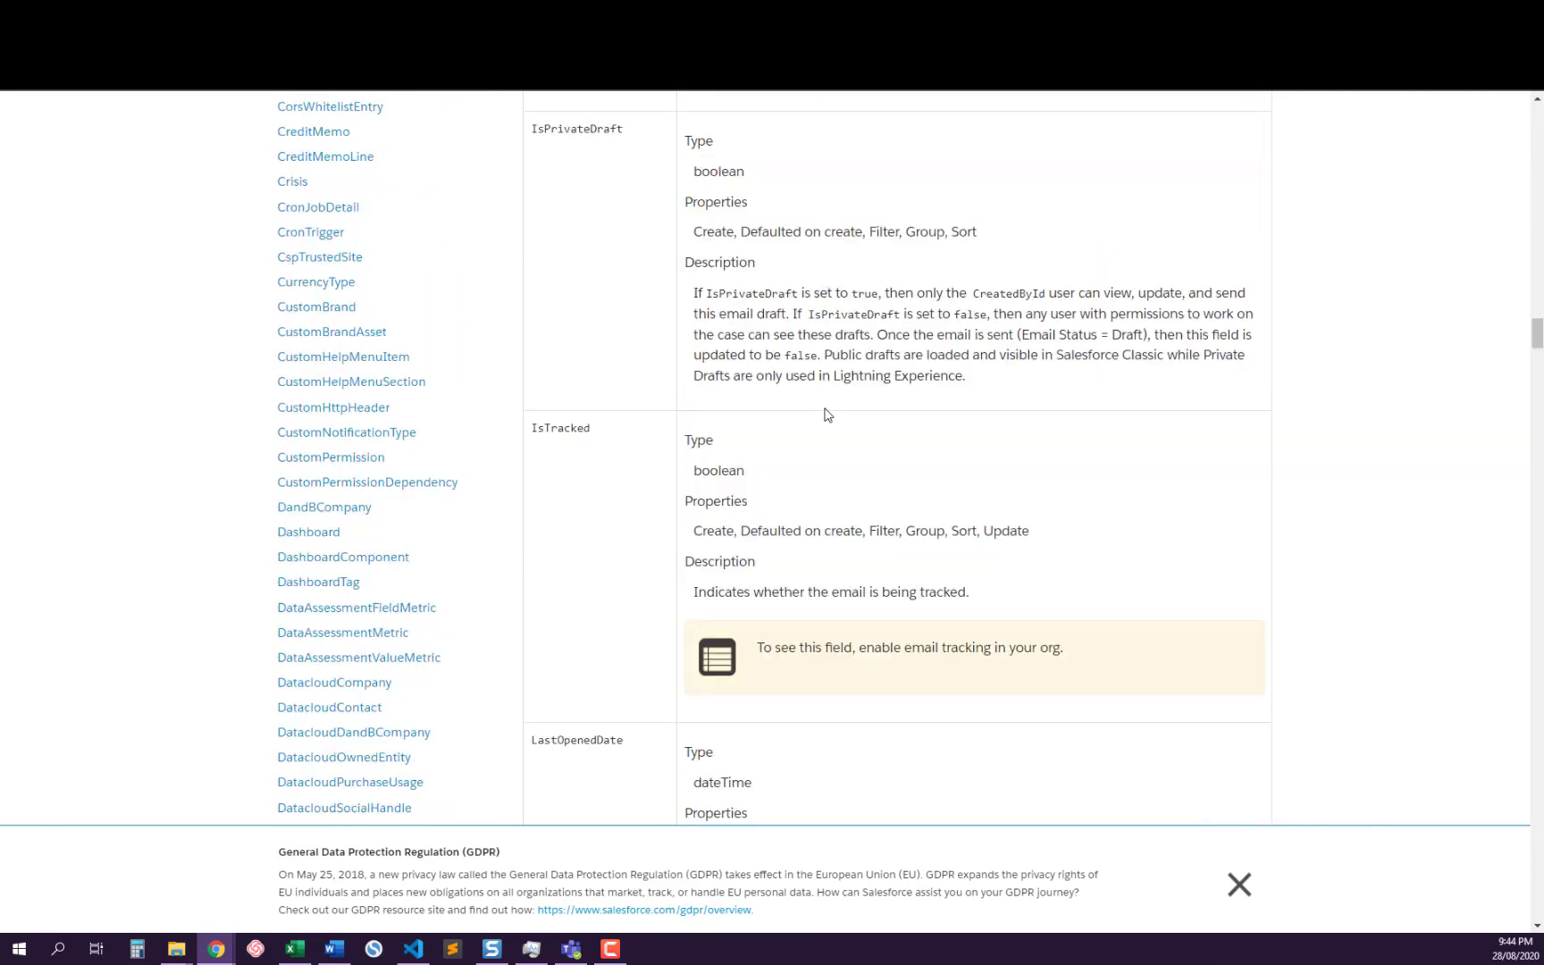
scroll(827, 414, "down", 15)
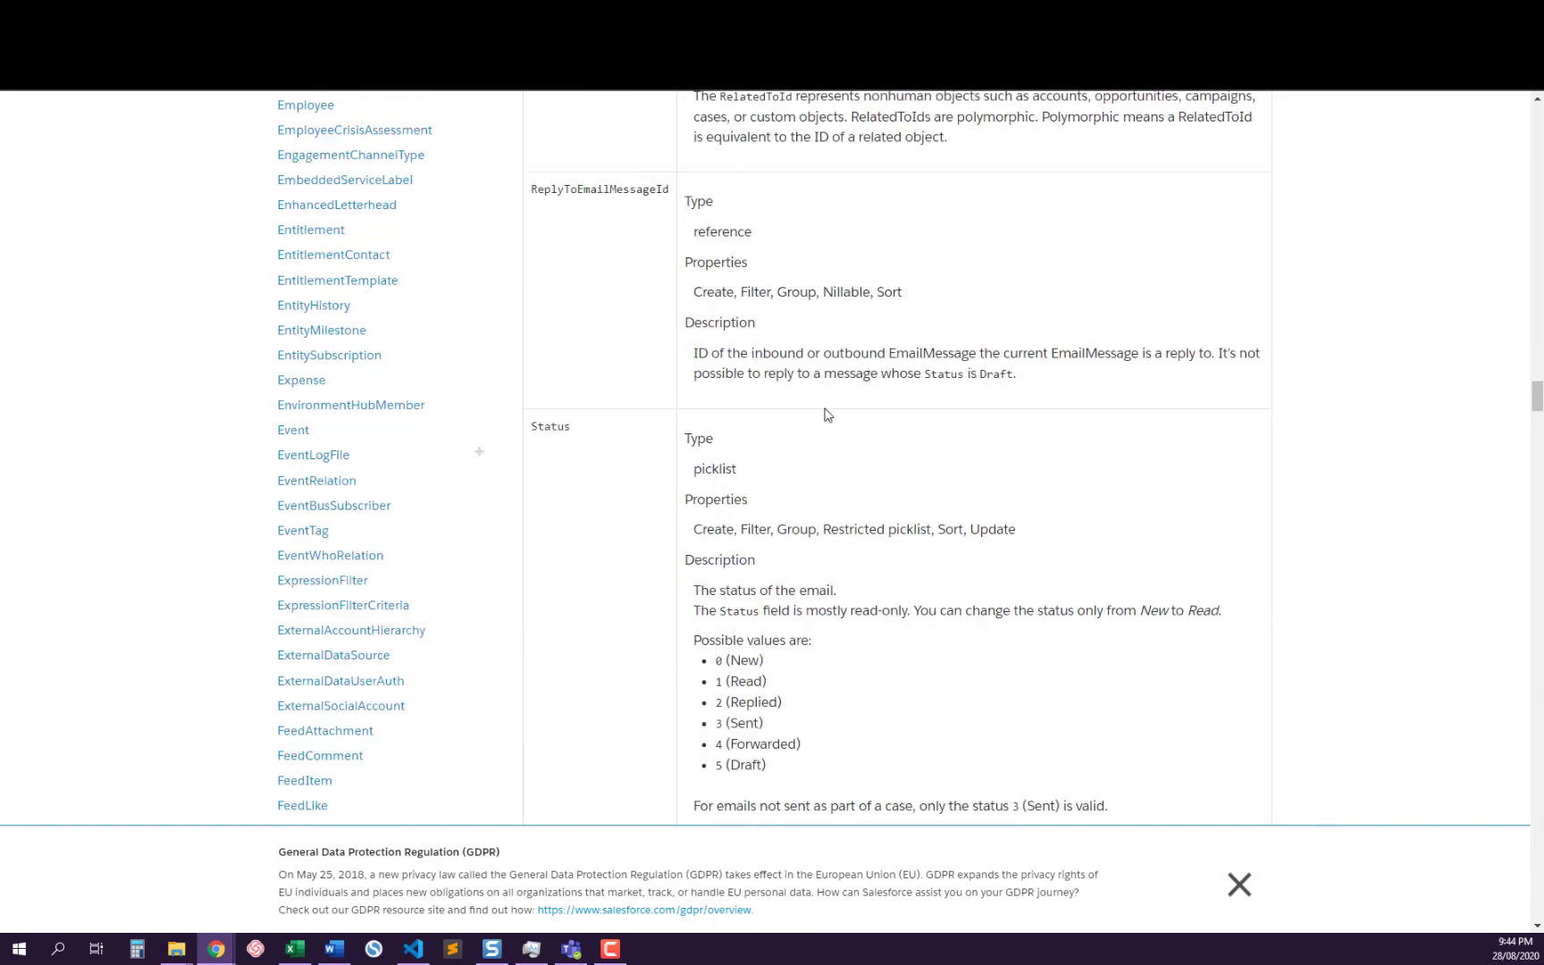
scroll(827, 414, "down", 5)
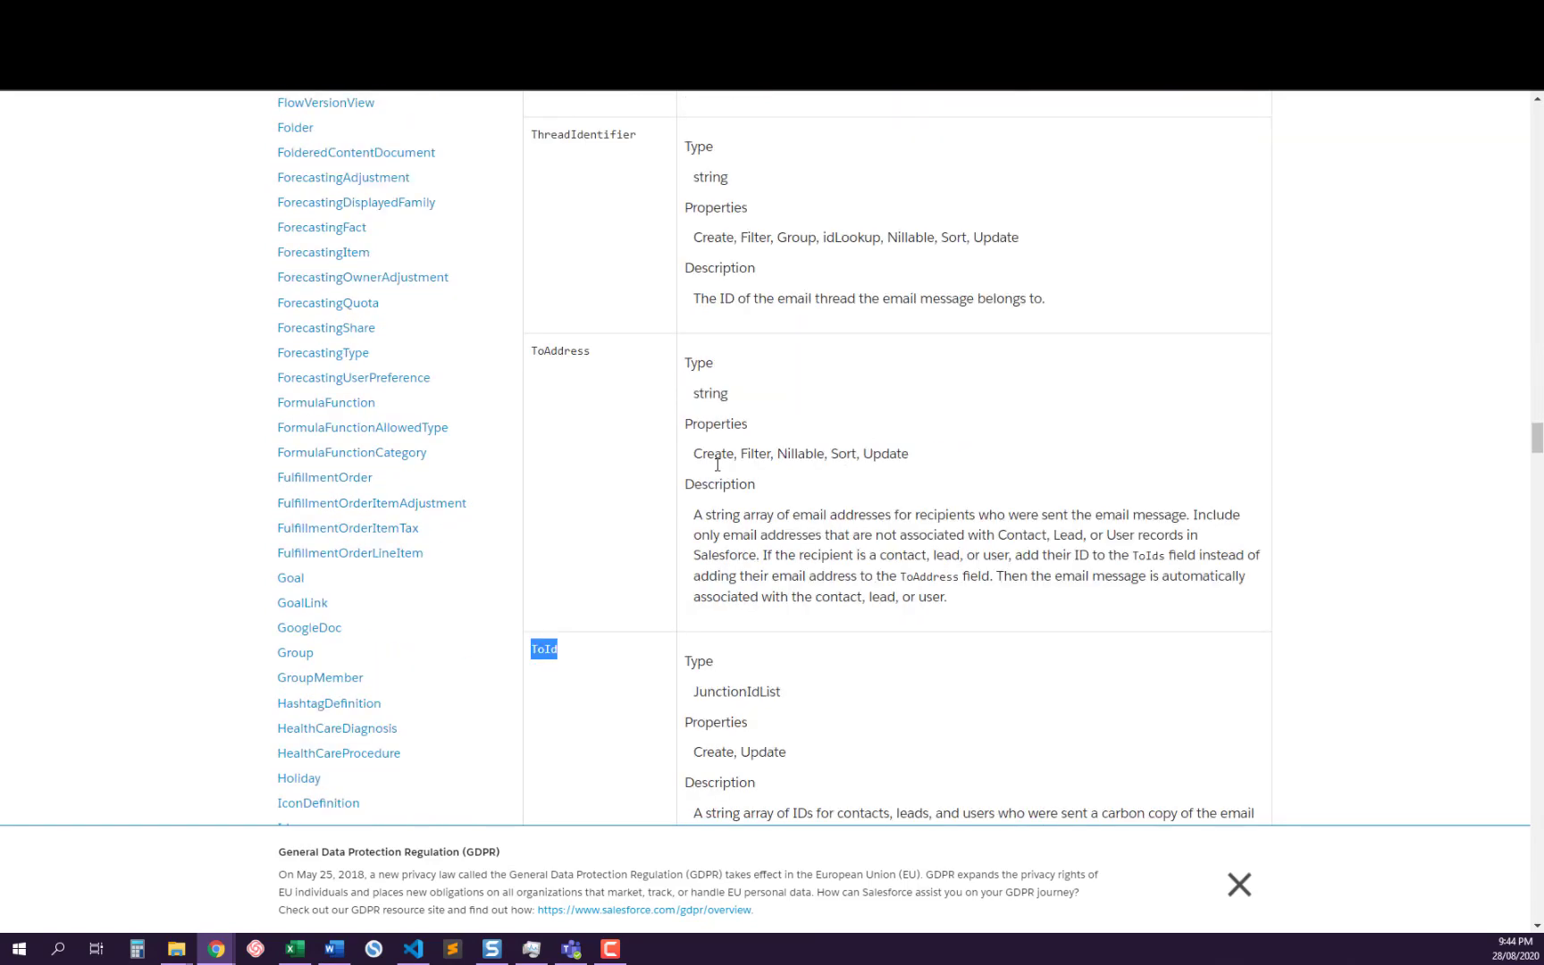
scroll(717, 462, "down", 3)
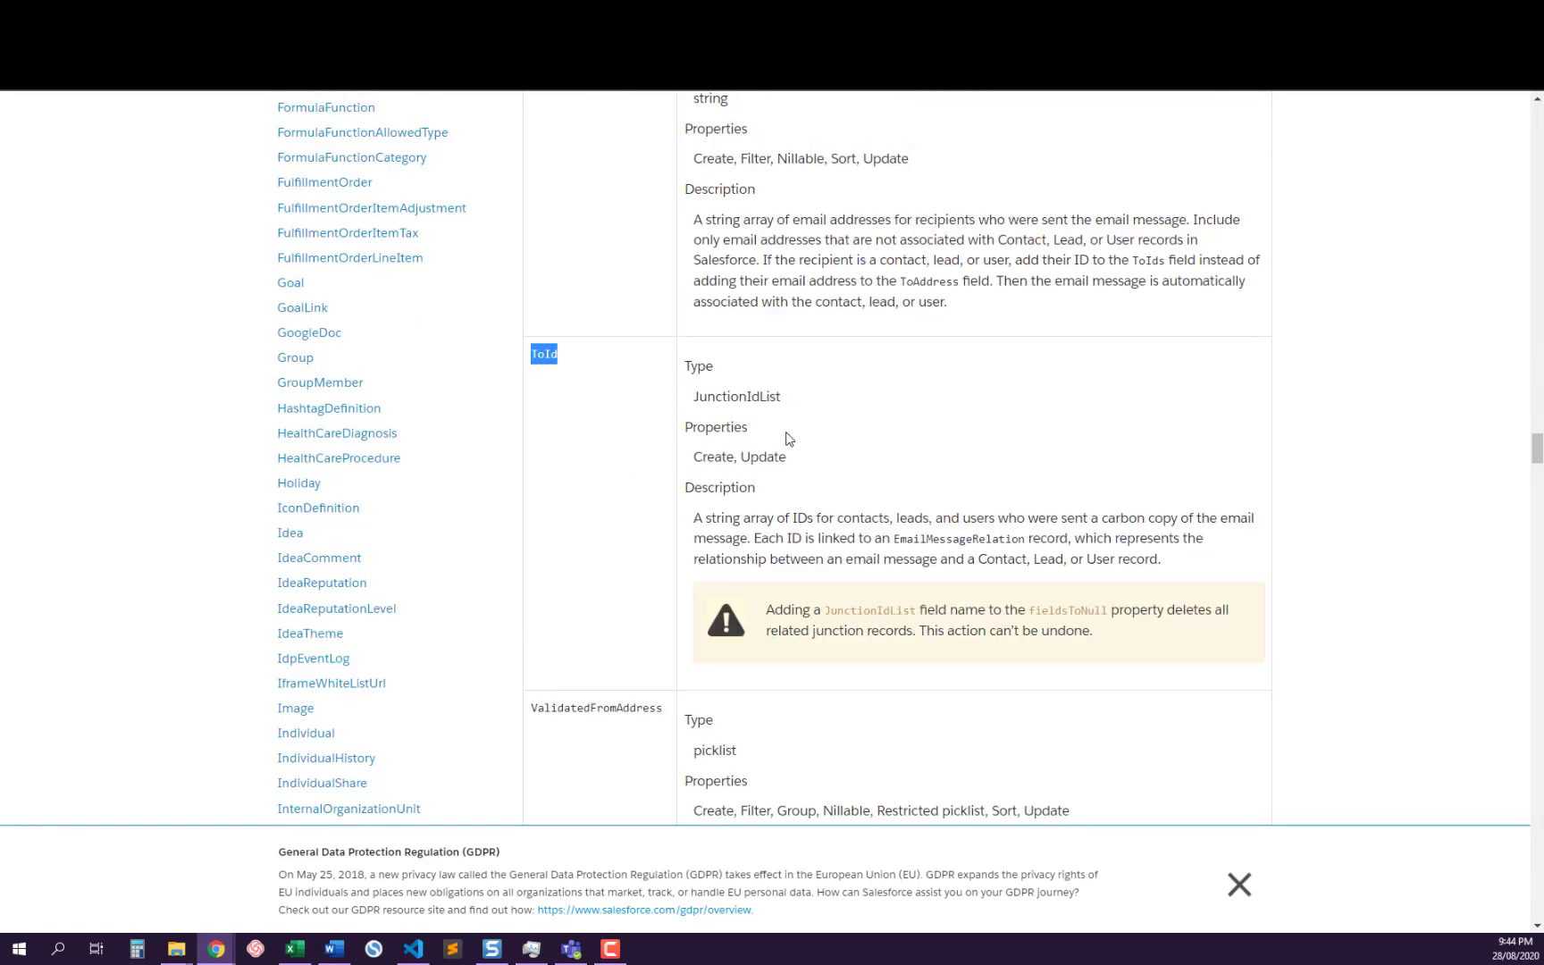
Review the QuickActionDefaultsHandler interface's methods and example implementations in the Apex documentation
scroll(789, 439, "down", 9)
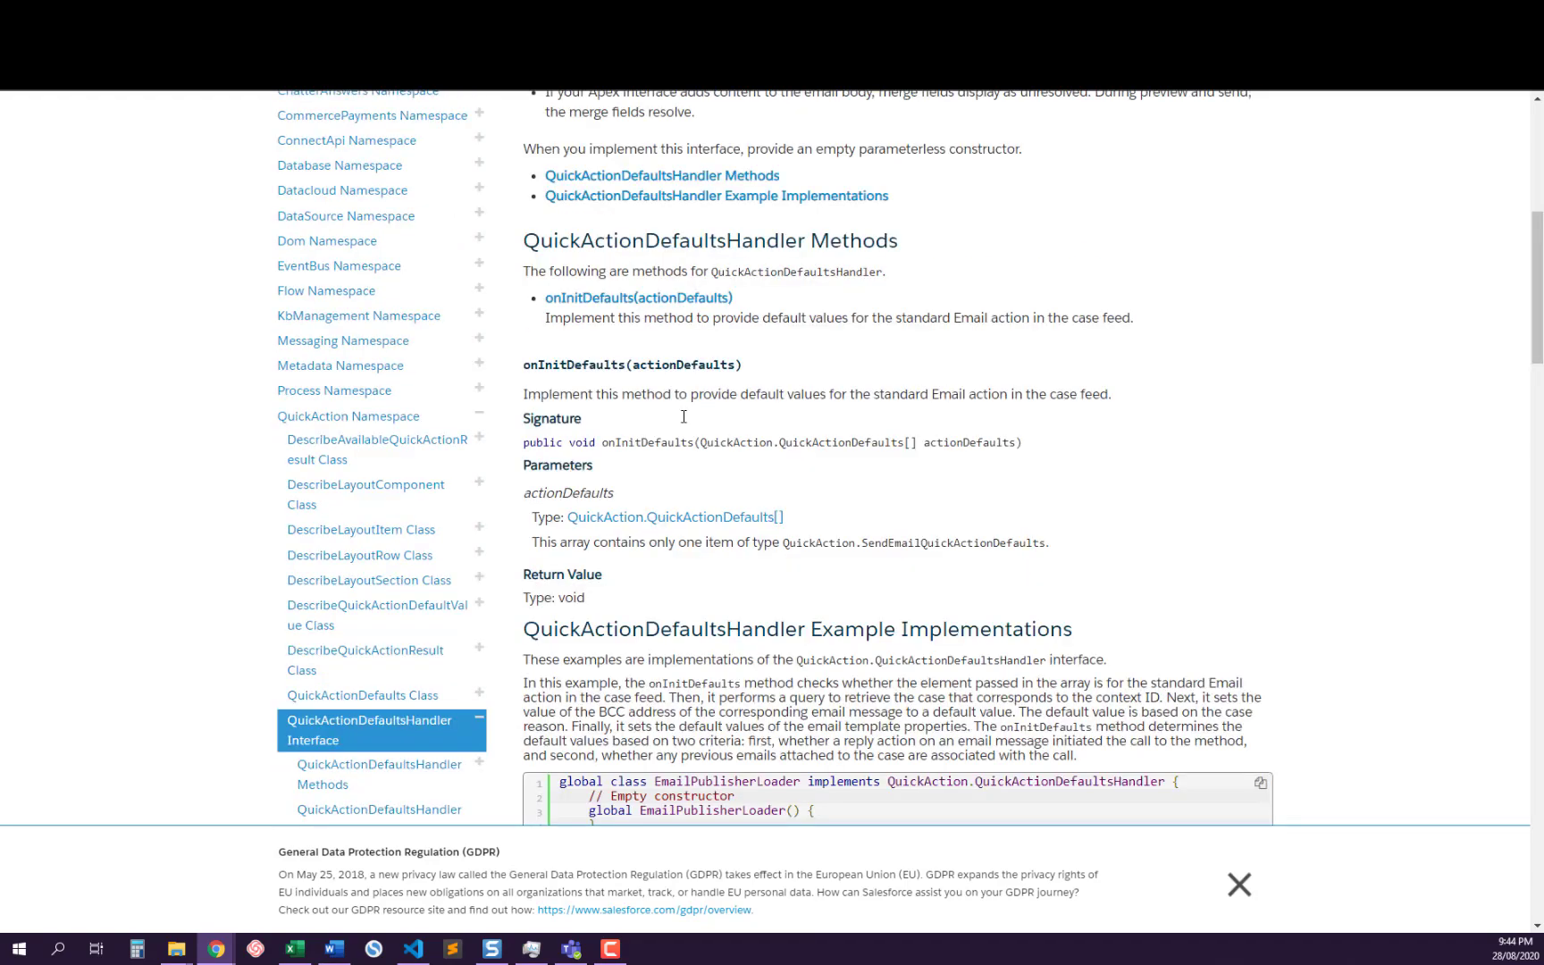
scroll(686, 417, "down", 15)
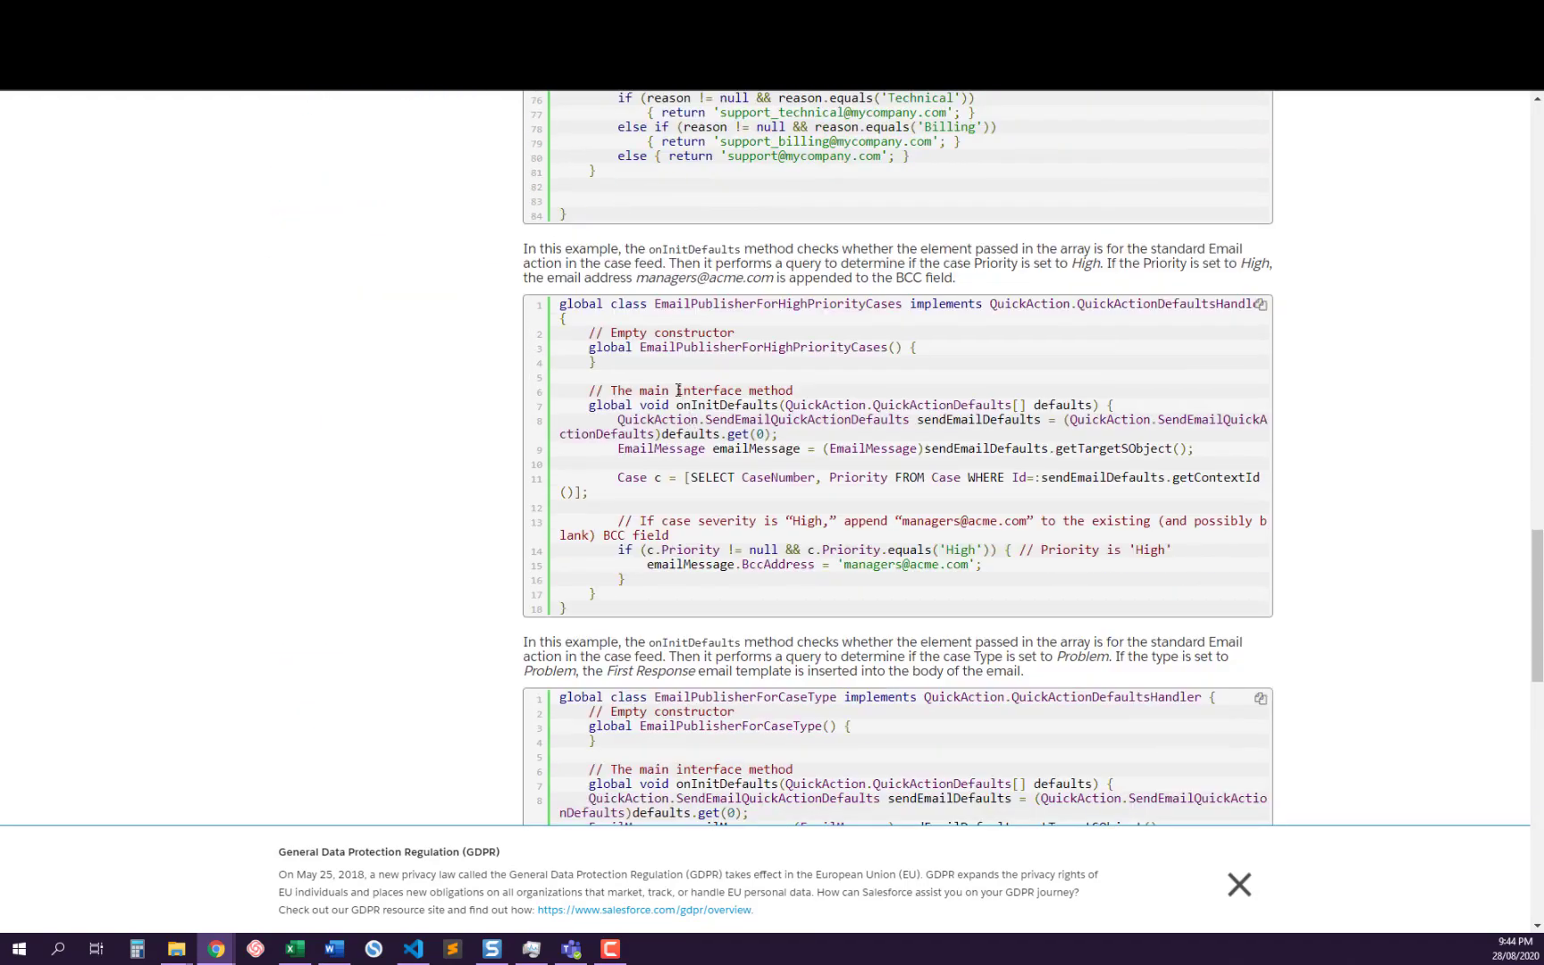
scroll(755, 253, "up", 5)
scroll(720, 260, "up", 10)
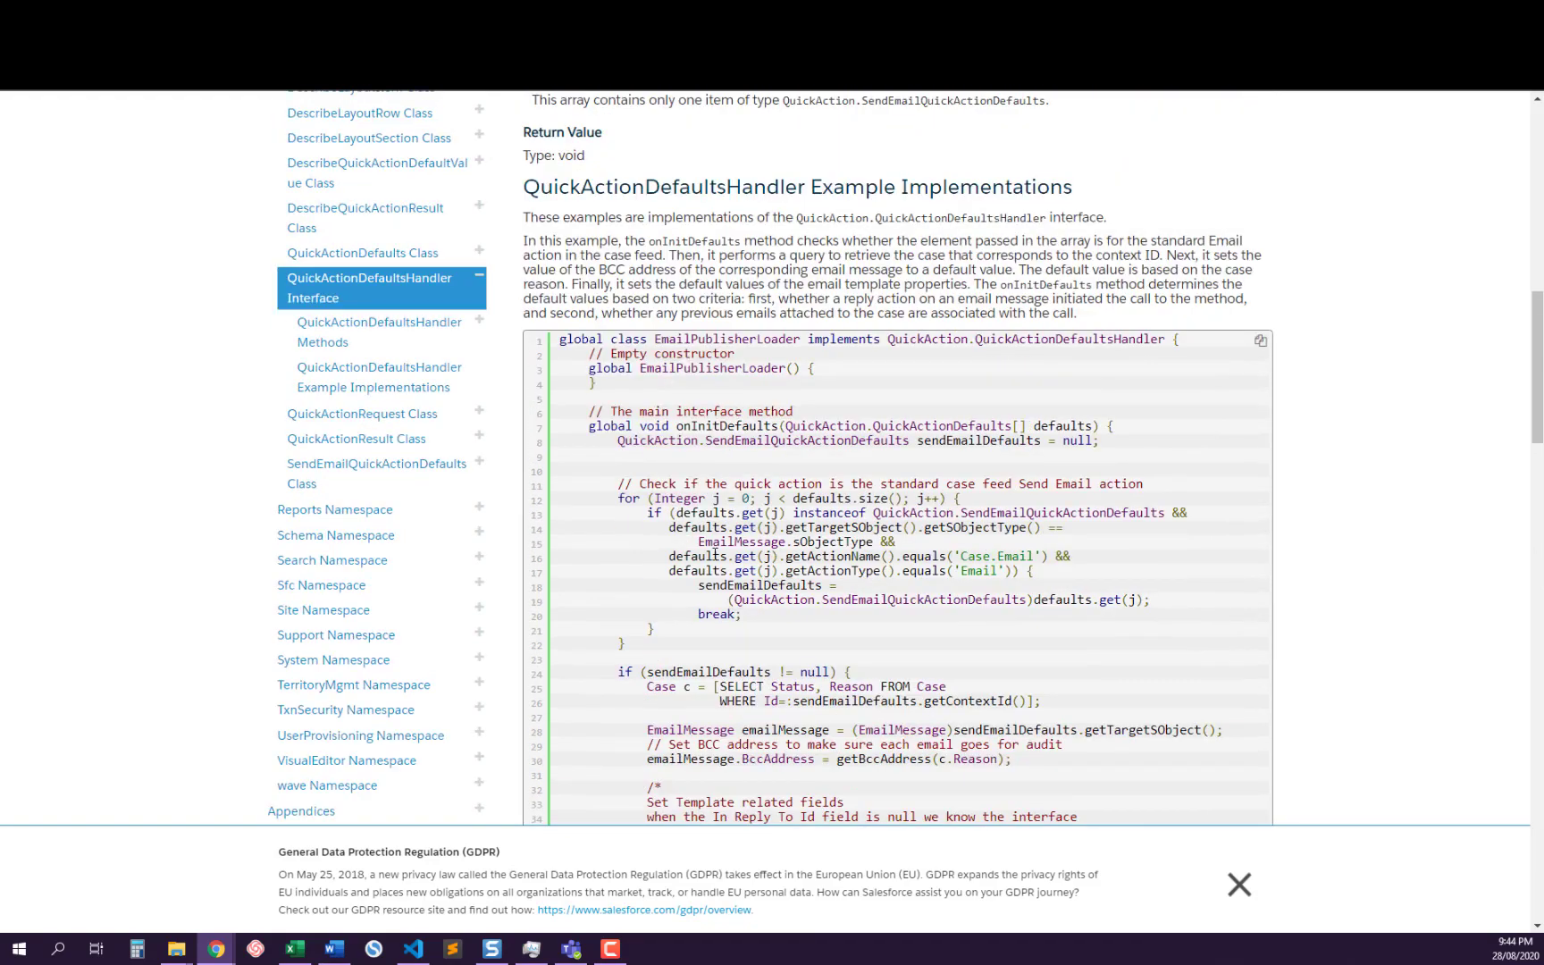
scroll(720, 502, "down", 7)
Return to the EmailMessage reference and examine its Apex sample code and its available fields, including ToAddress and ValidatedFromAddress
scroll(896, 311, "down", 9)
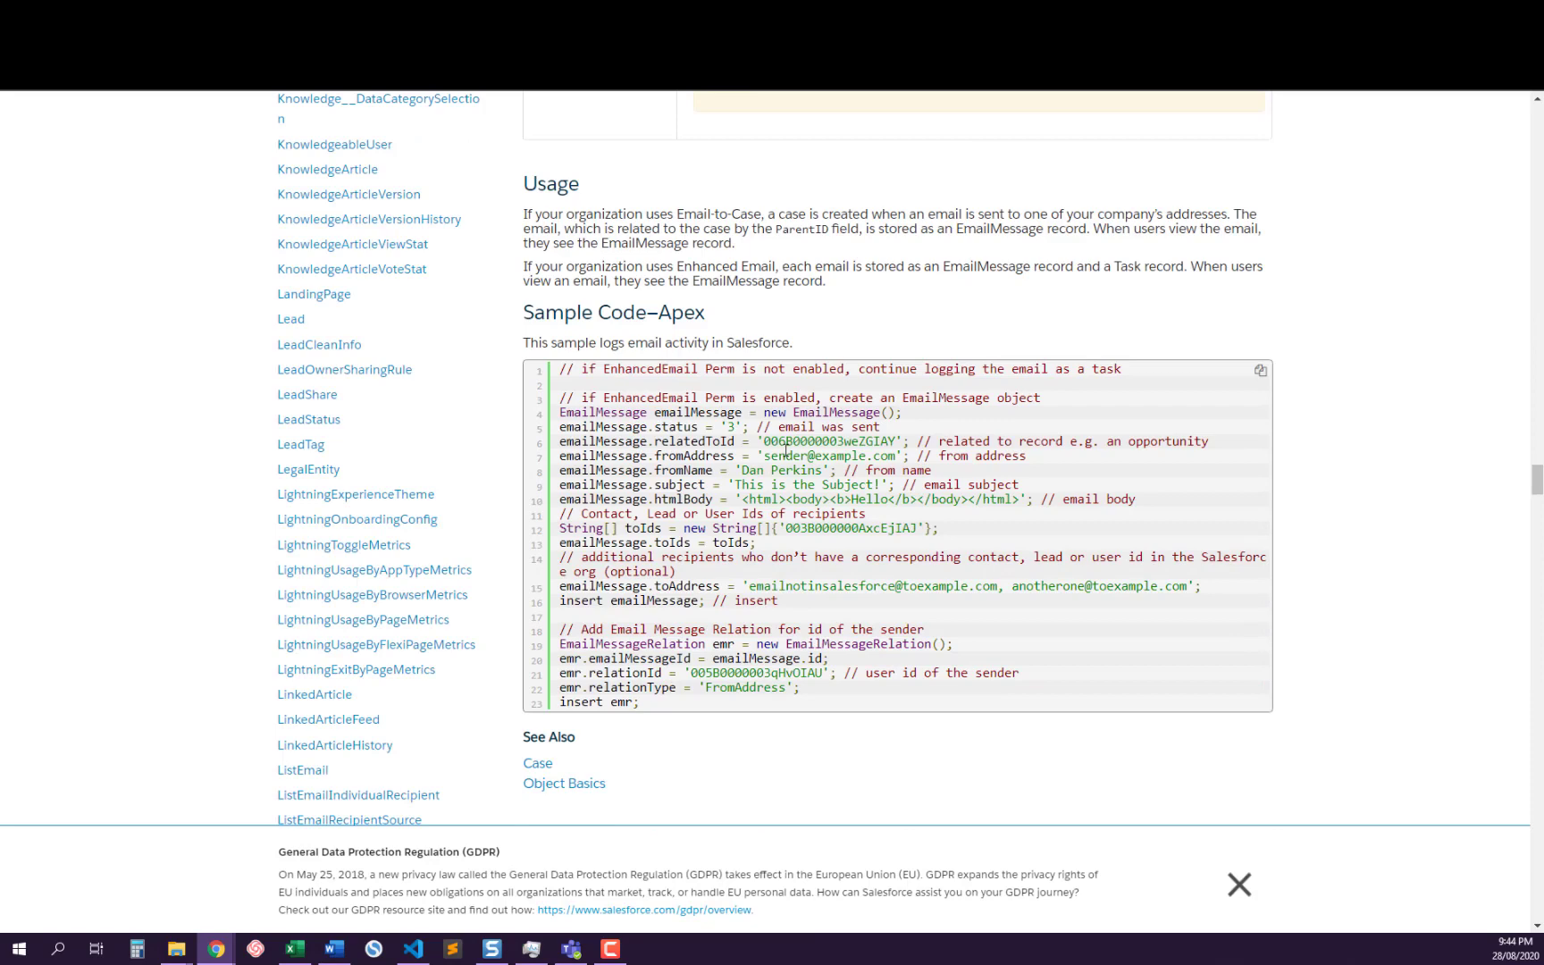
scroll(785, 447, "up", 20)
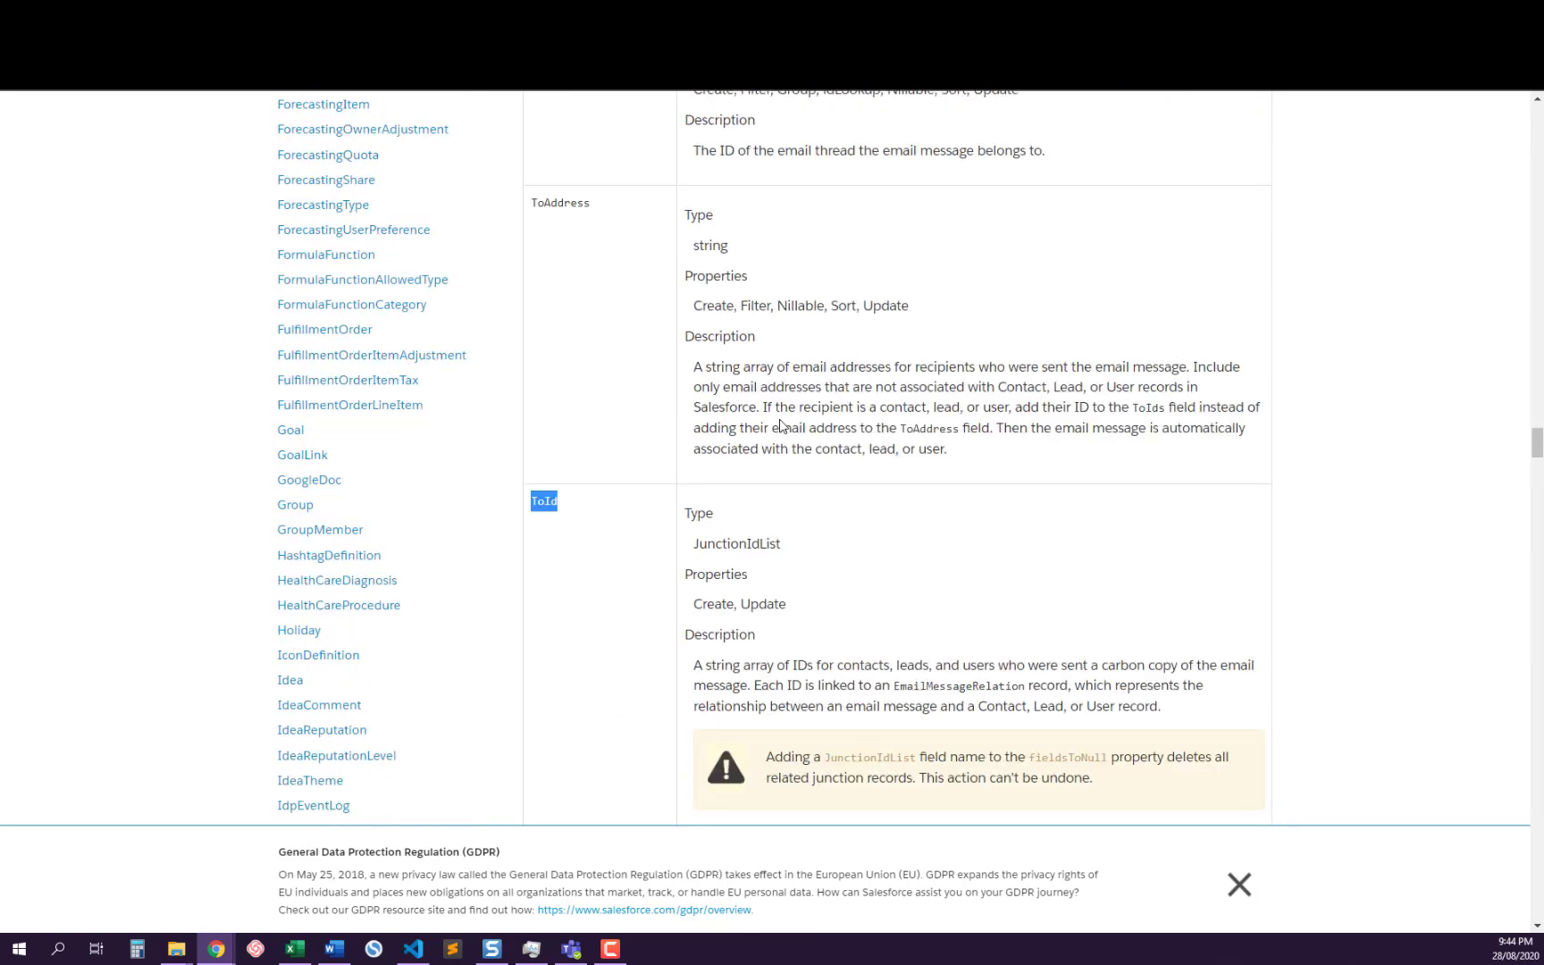
double_click(544, 497)
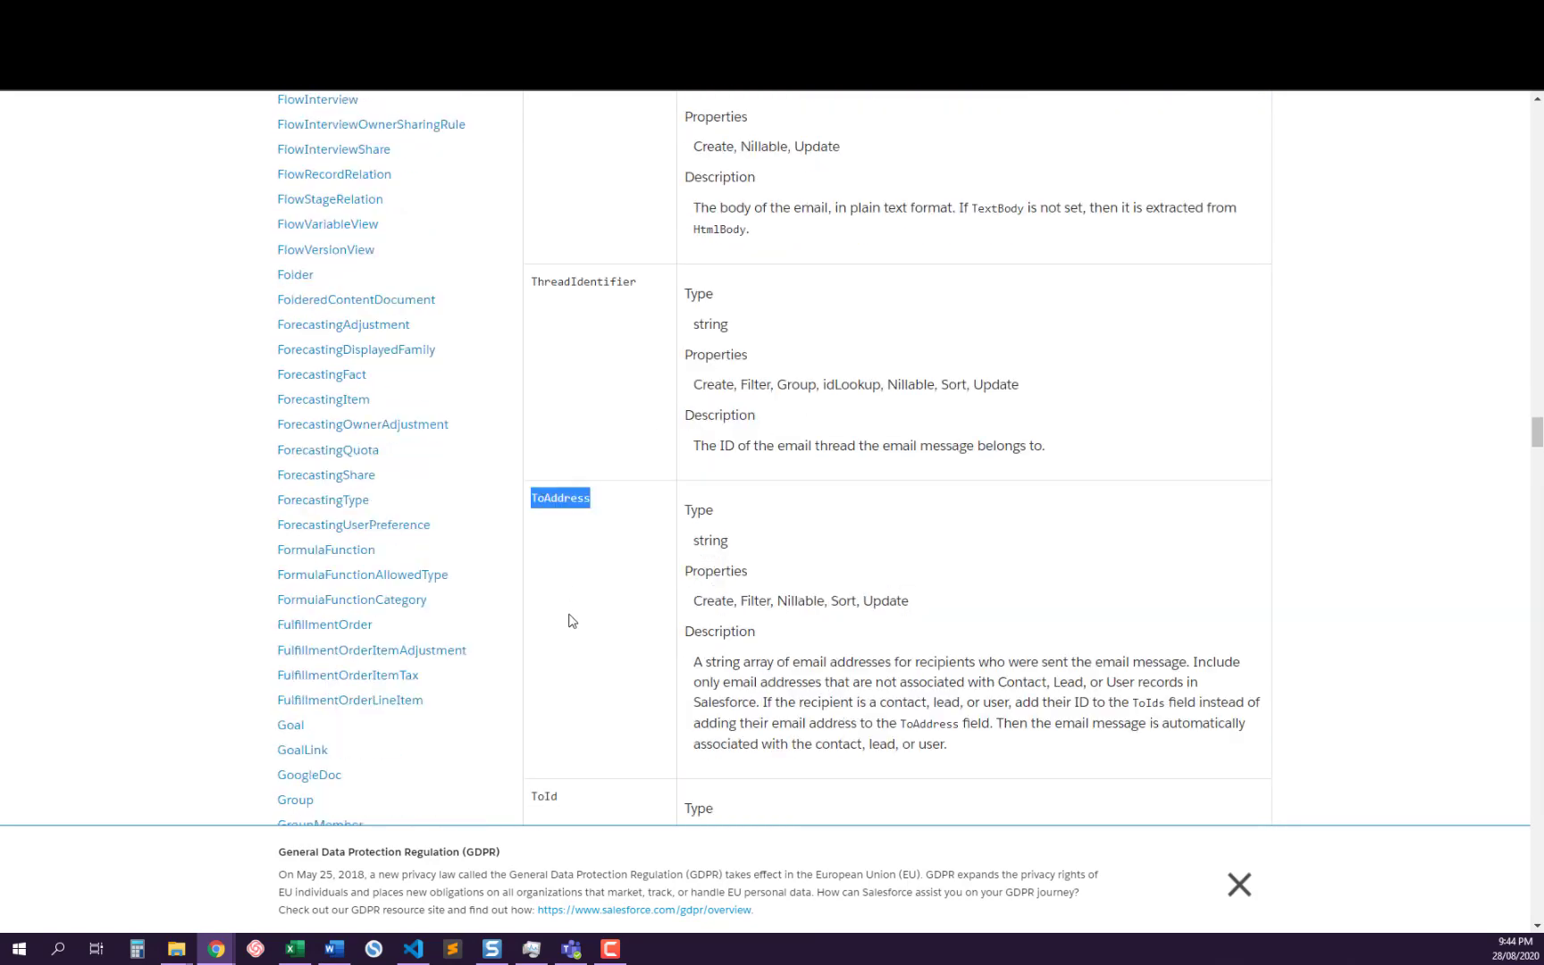
scroll(571, 622, "down", 3)
scroll(576, 643, "down", 2)
scroll(583, 688, "up", 5)
scroll(586, 707, "down", 5)
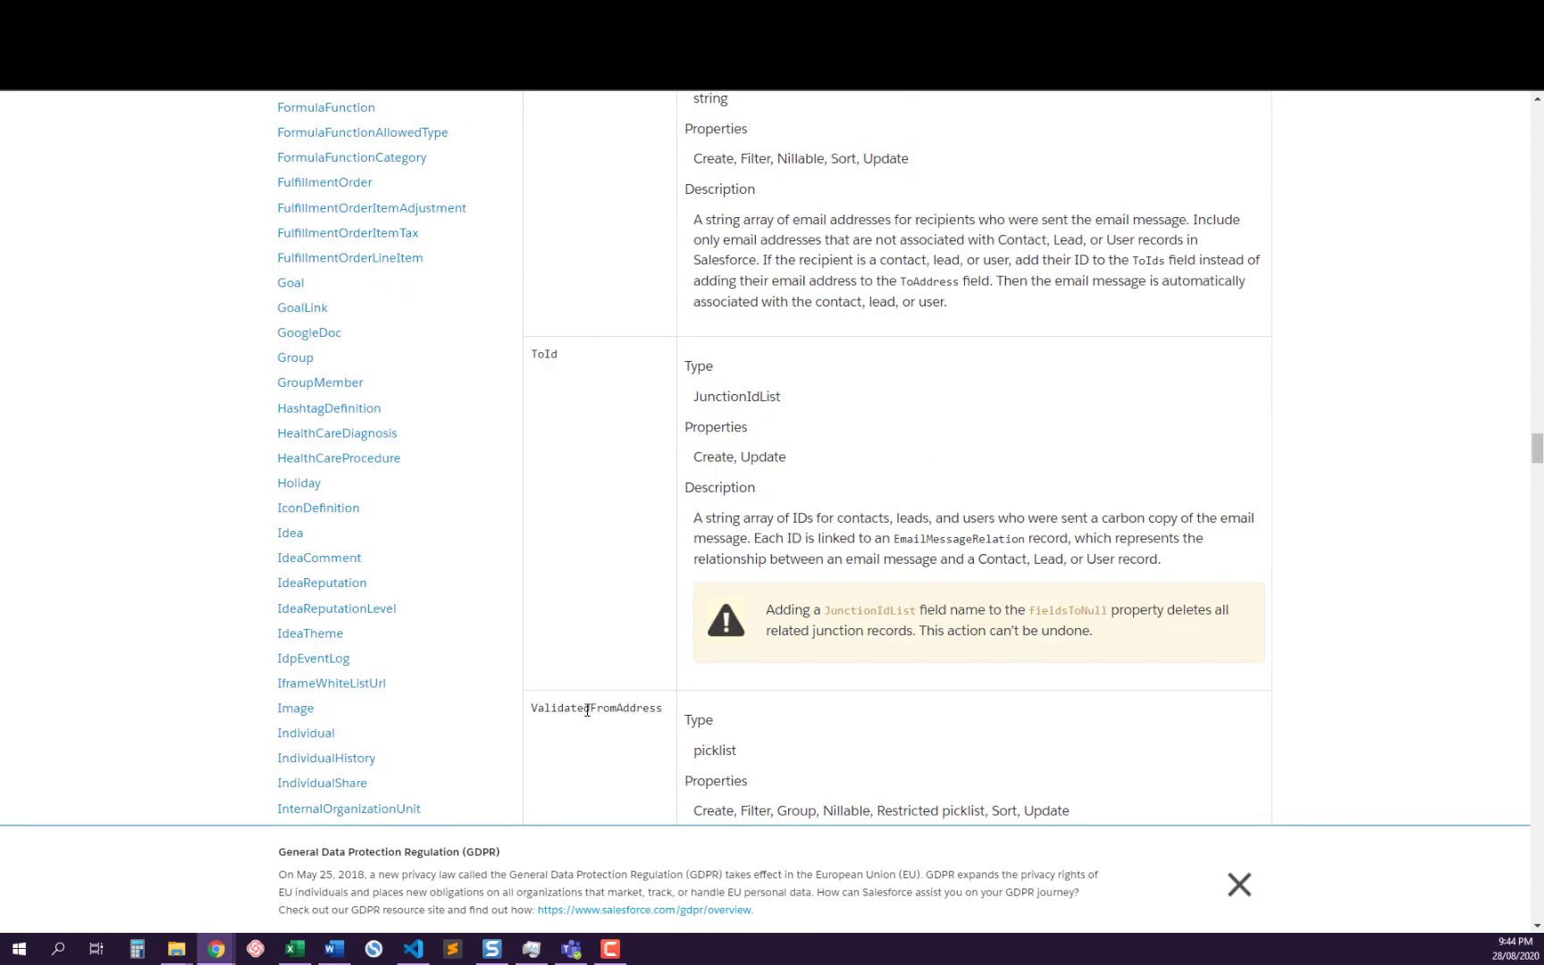
double_click(586, 708)
scroll(597, 668, "up", 10)
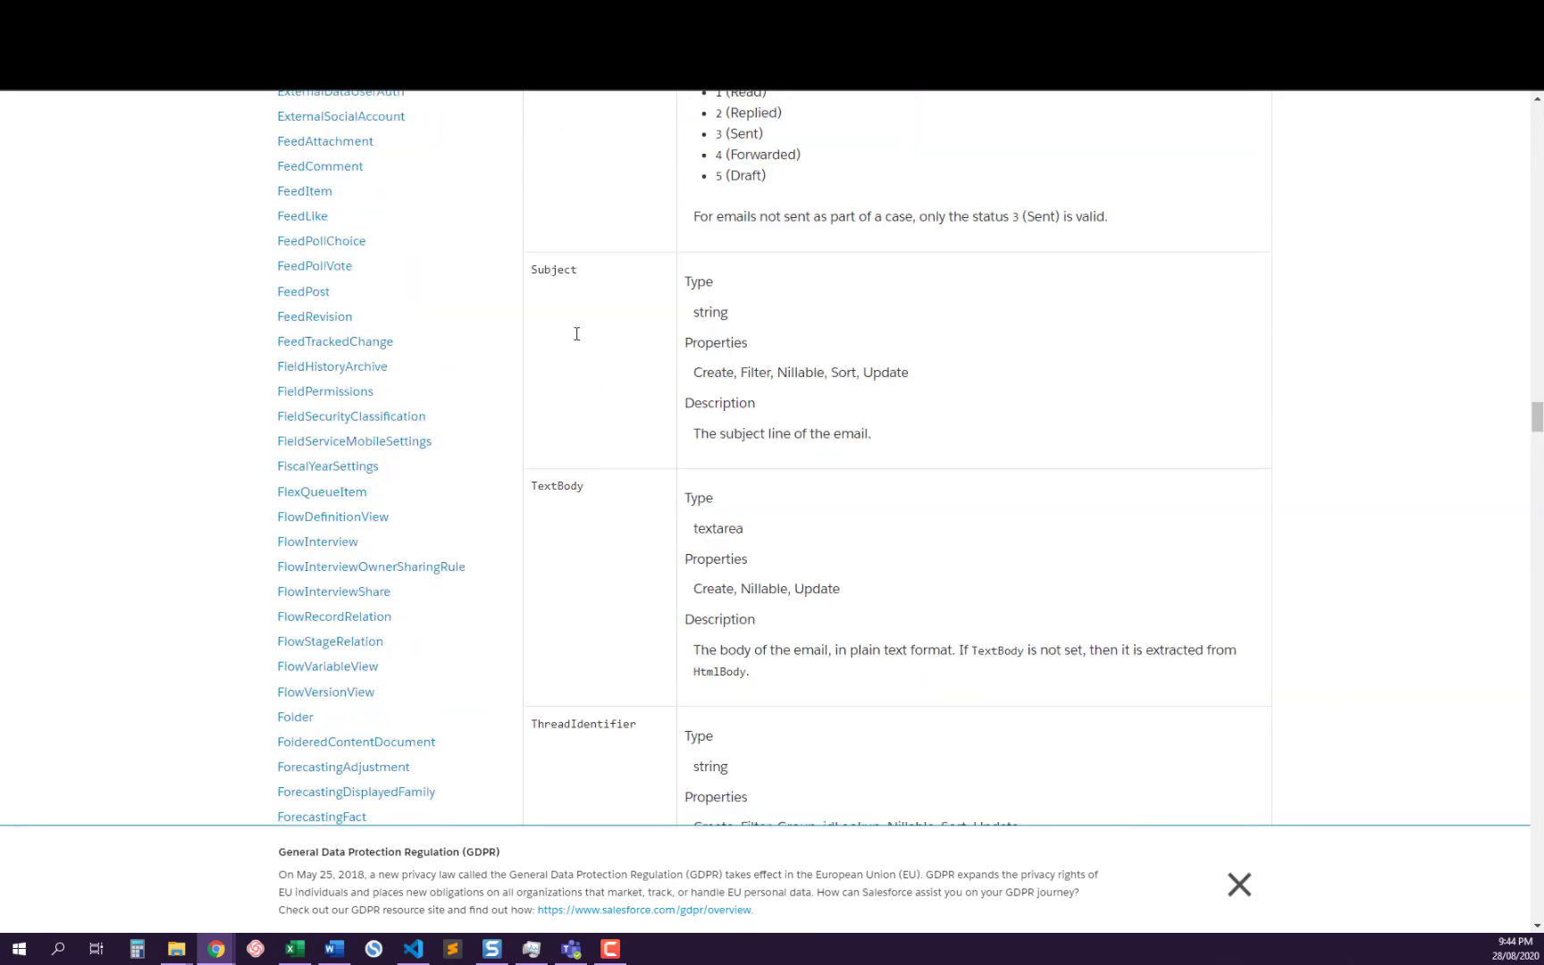
scroll(606, 348, "up", 5)
scroll(575, 410, "up", 5)
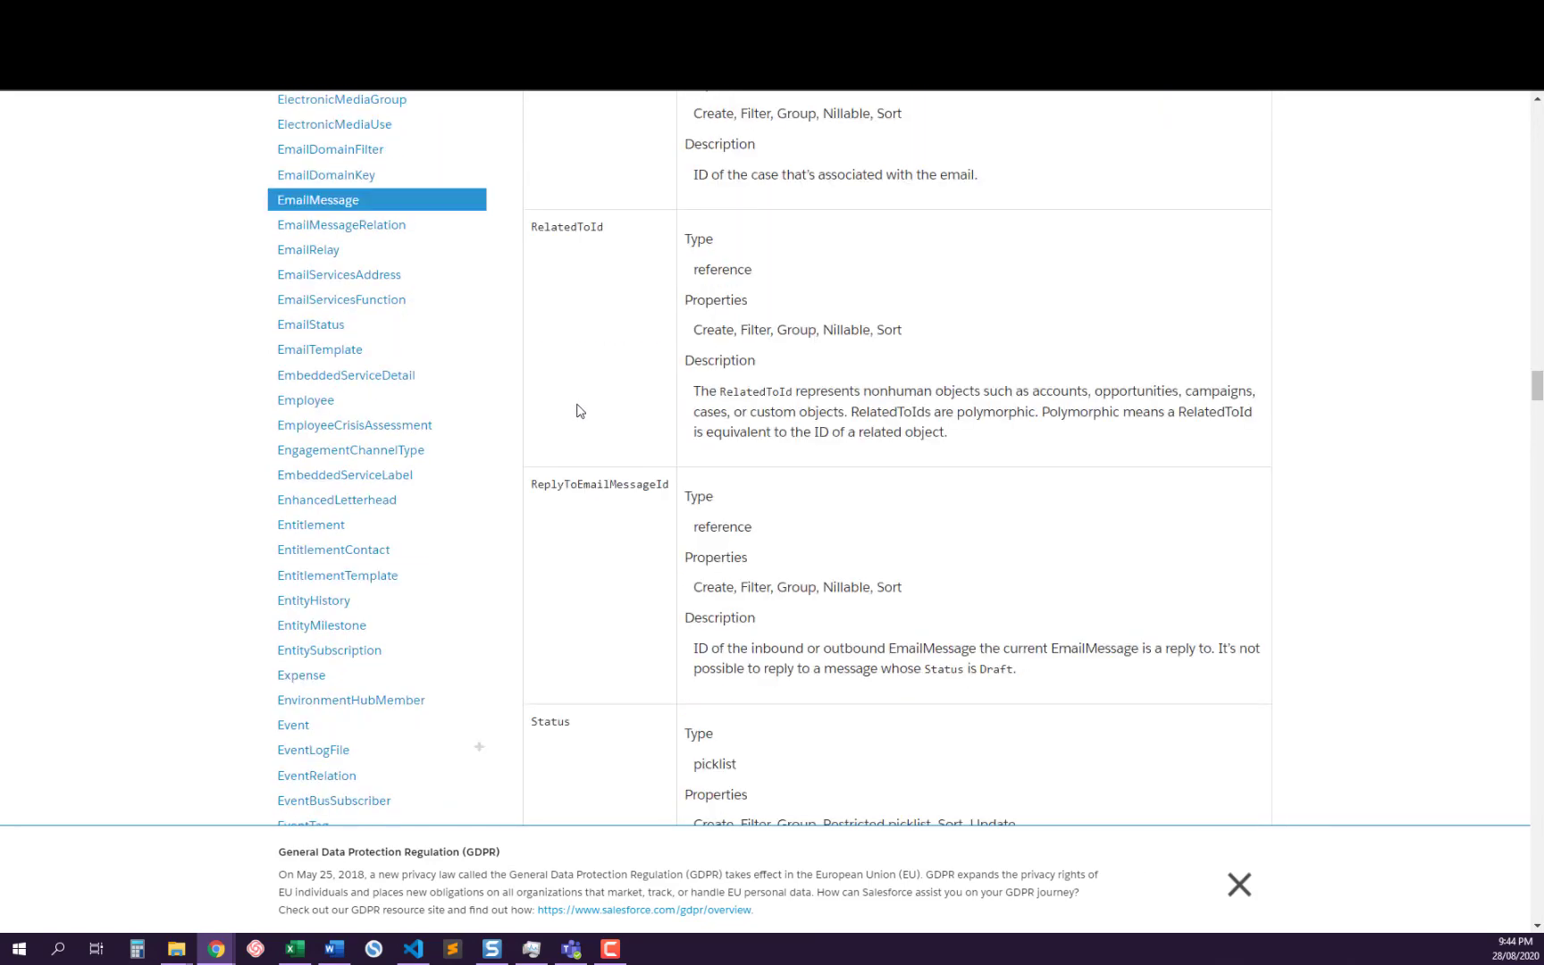
scroll(577, 410, "up", 3)
scroll(585, 412, "down", 15)
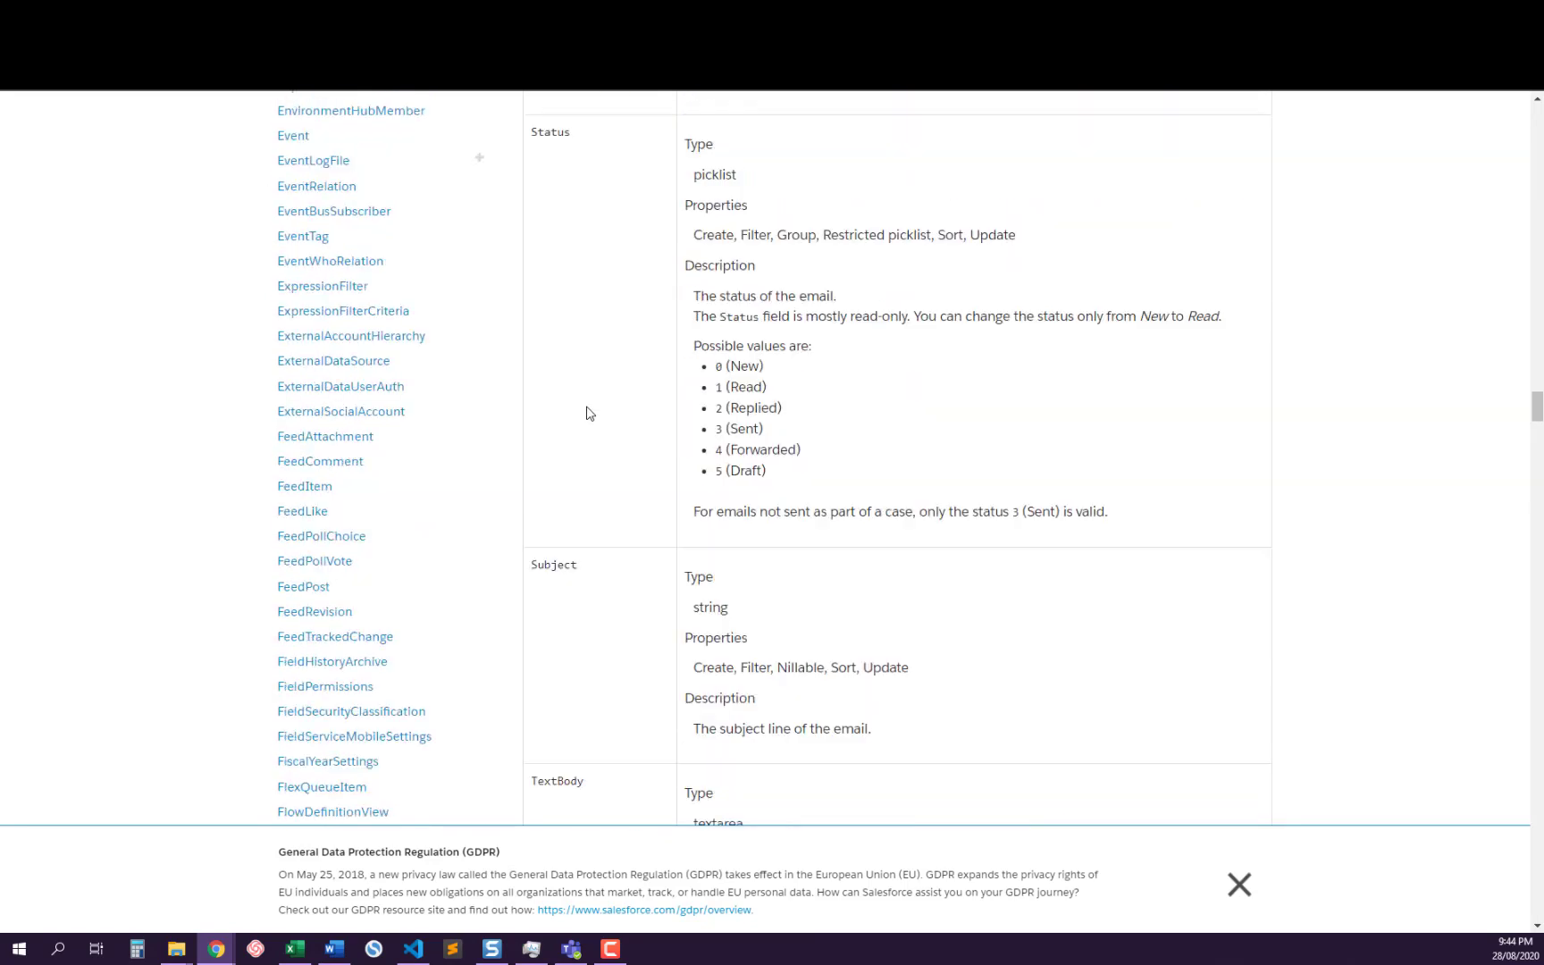
scroll(590, 411, "down", 6)
Examine the ToId field's description in the EmailMessage reference, highlighting EmailMessageRelation, and compare it with ToAddress
double_click(544, 207)
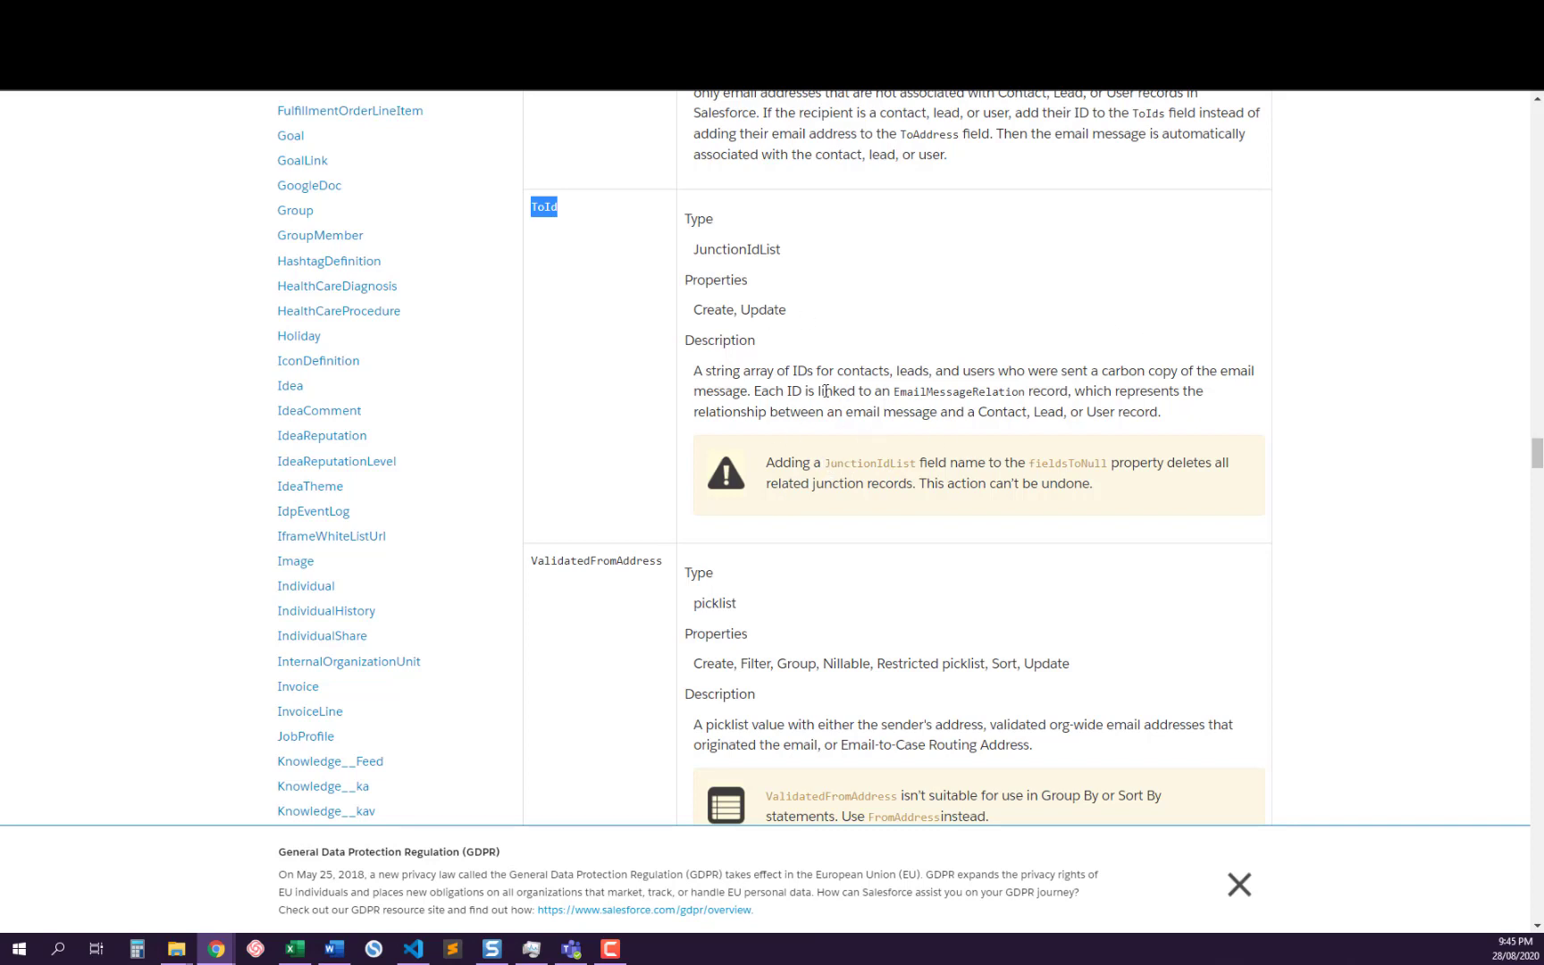
double_click(906, 390)
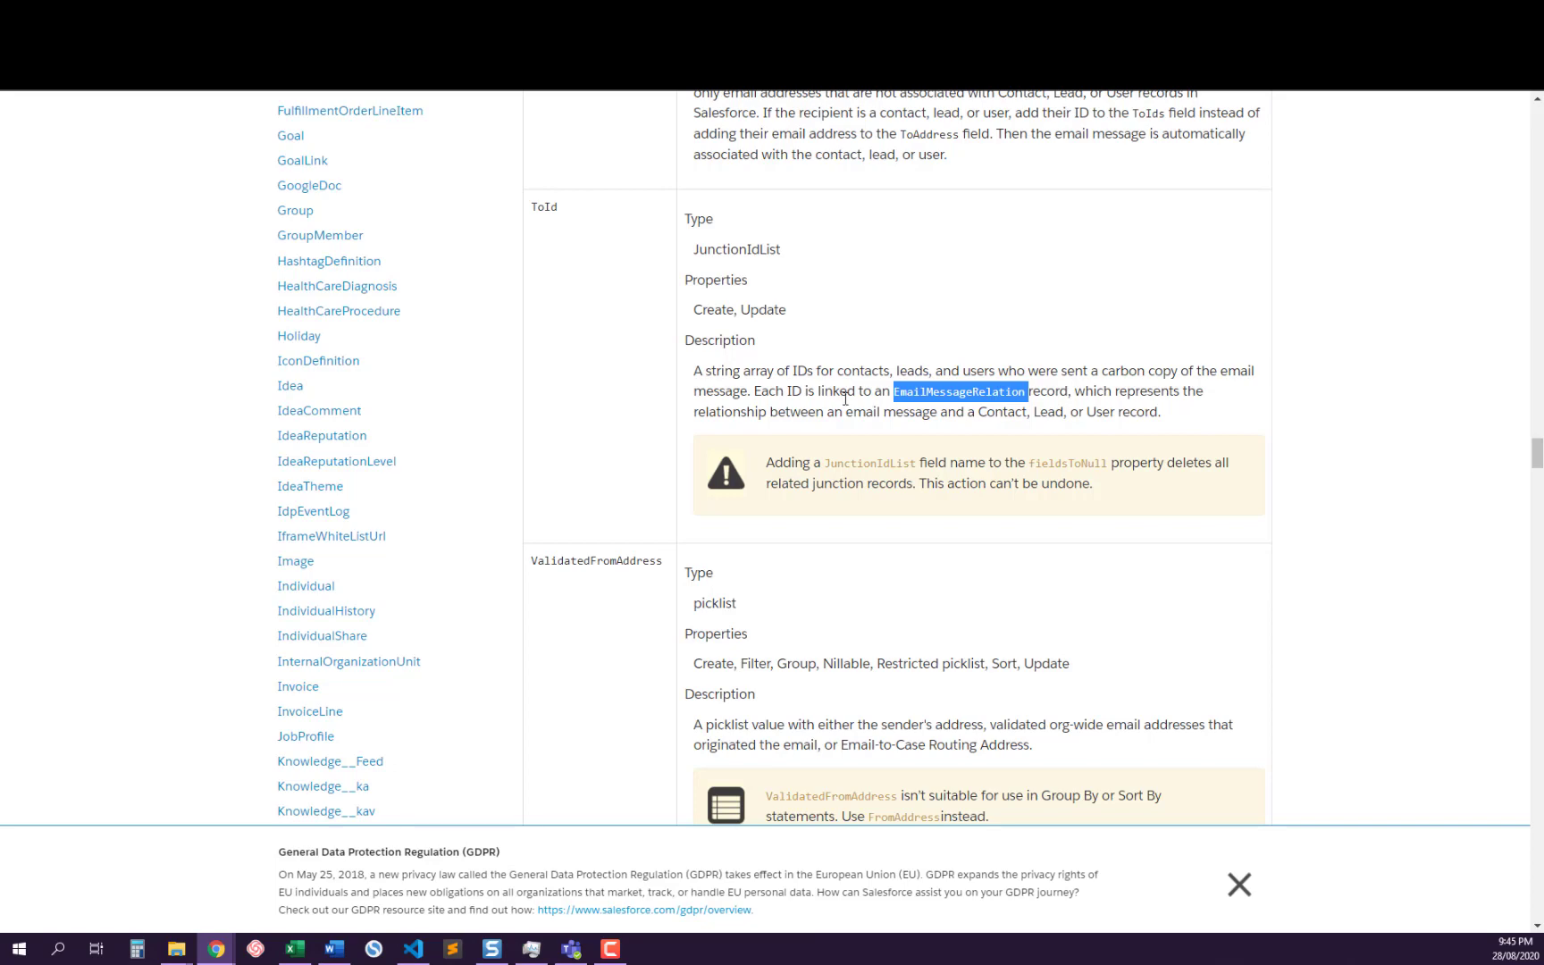
double_click(544, 207)
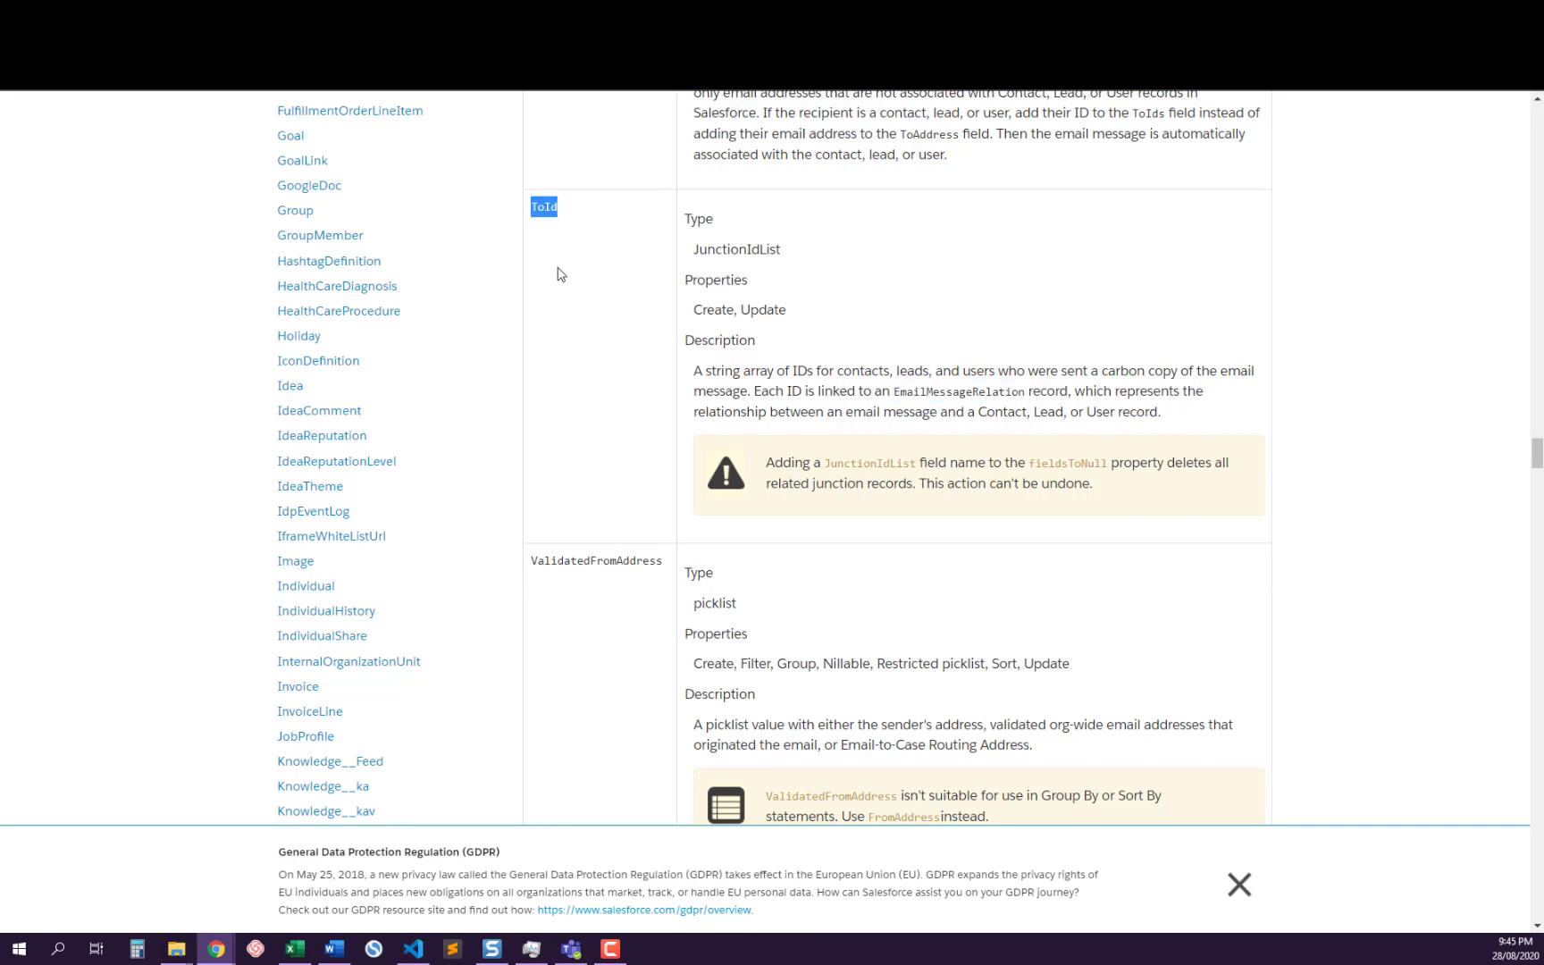
scroll(558, 274, "up", 5)
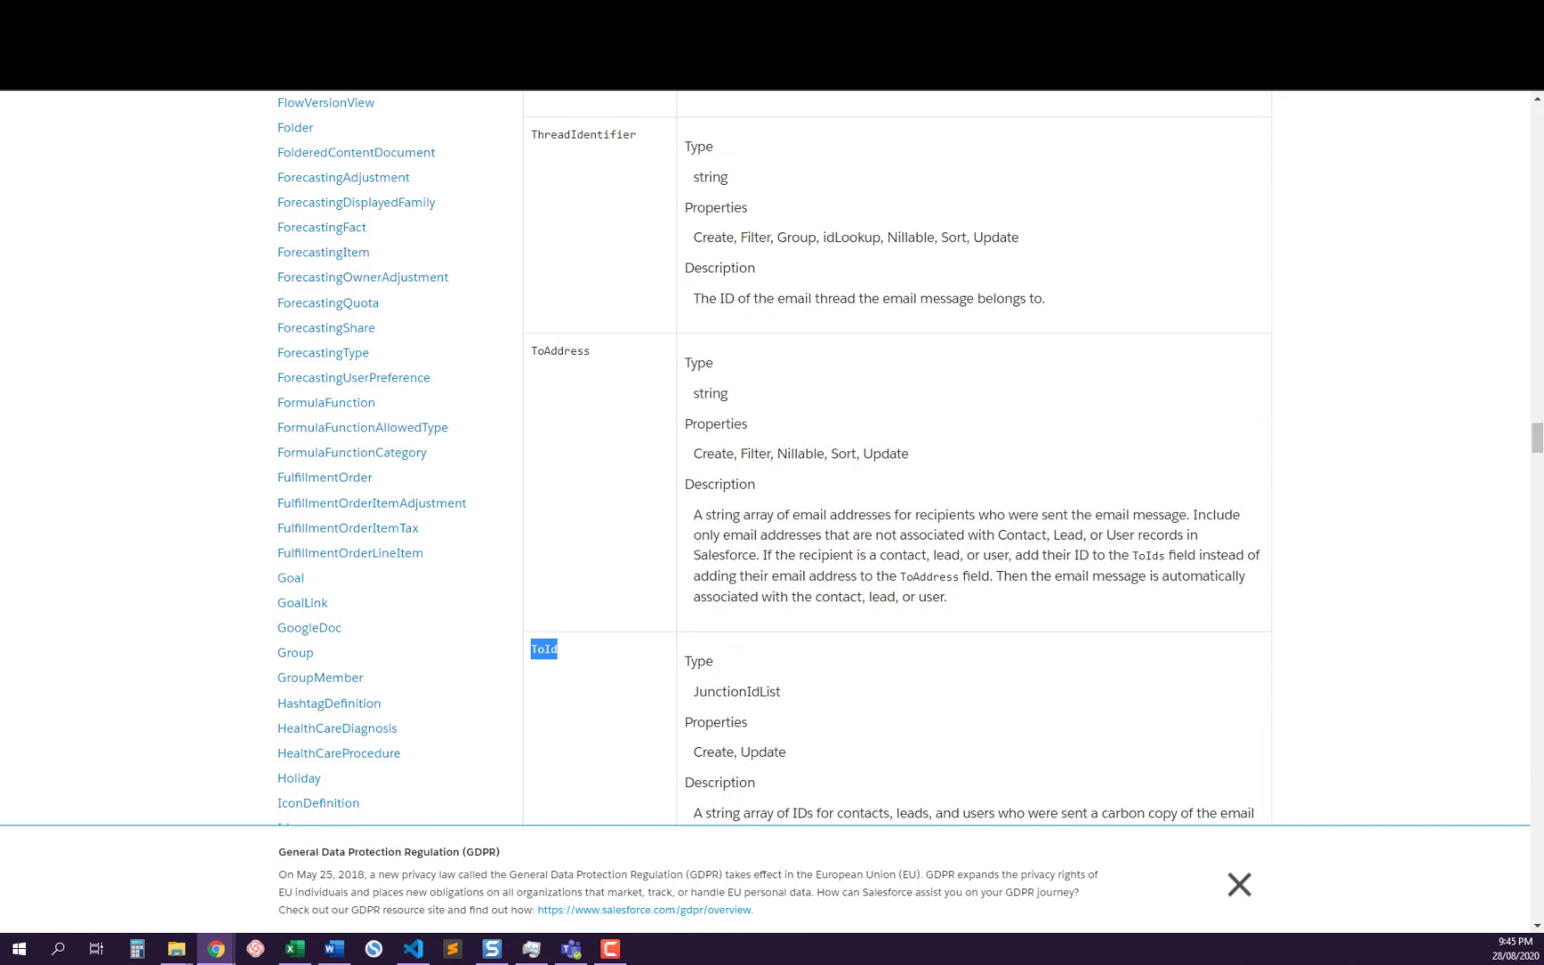
Return to the EmailDefaults class and highlight the ToIds field in the ThirdParty branch
left_click(331, 14)
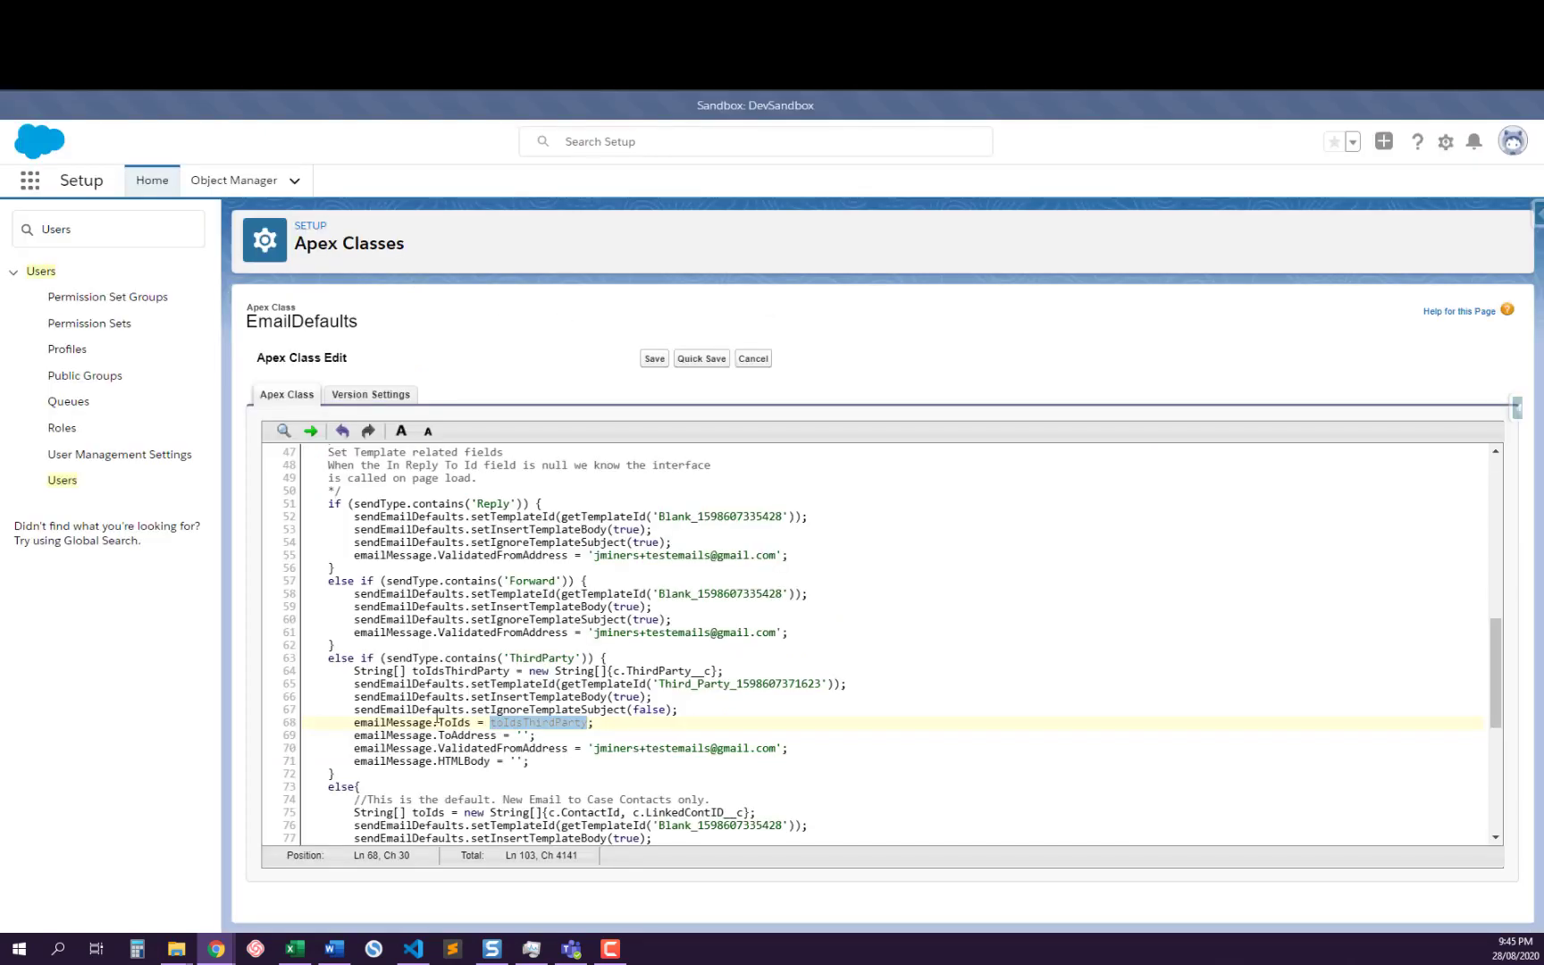
left_click(445, 721)
double_click(445, 722)
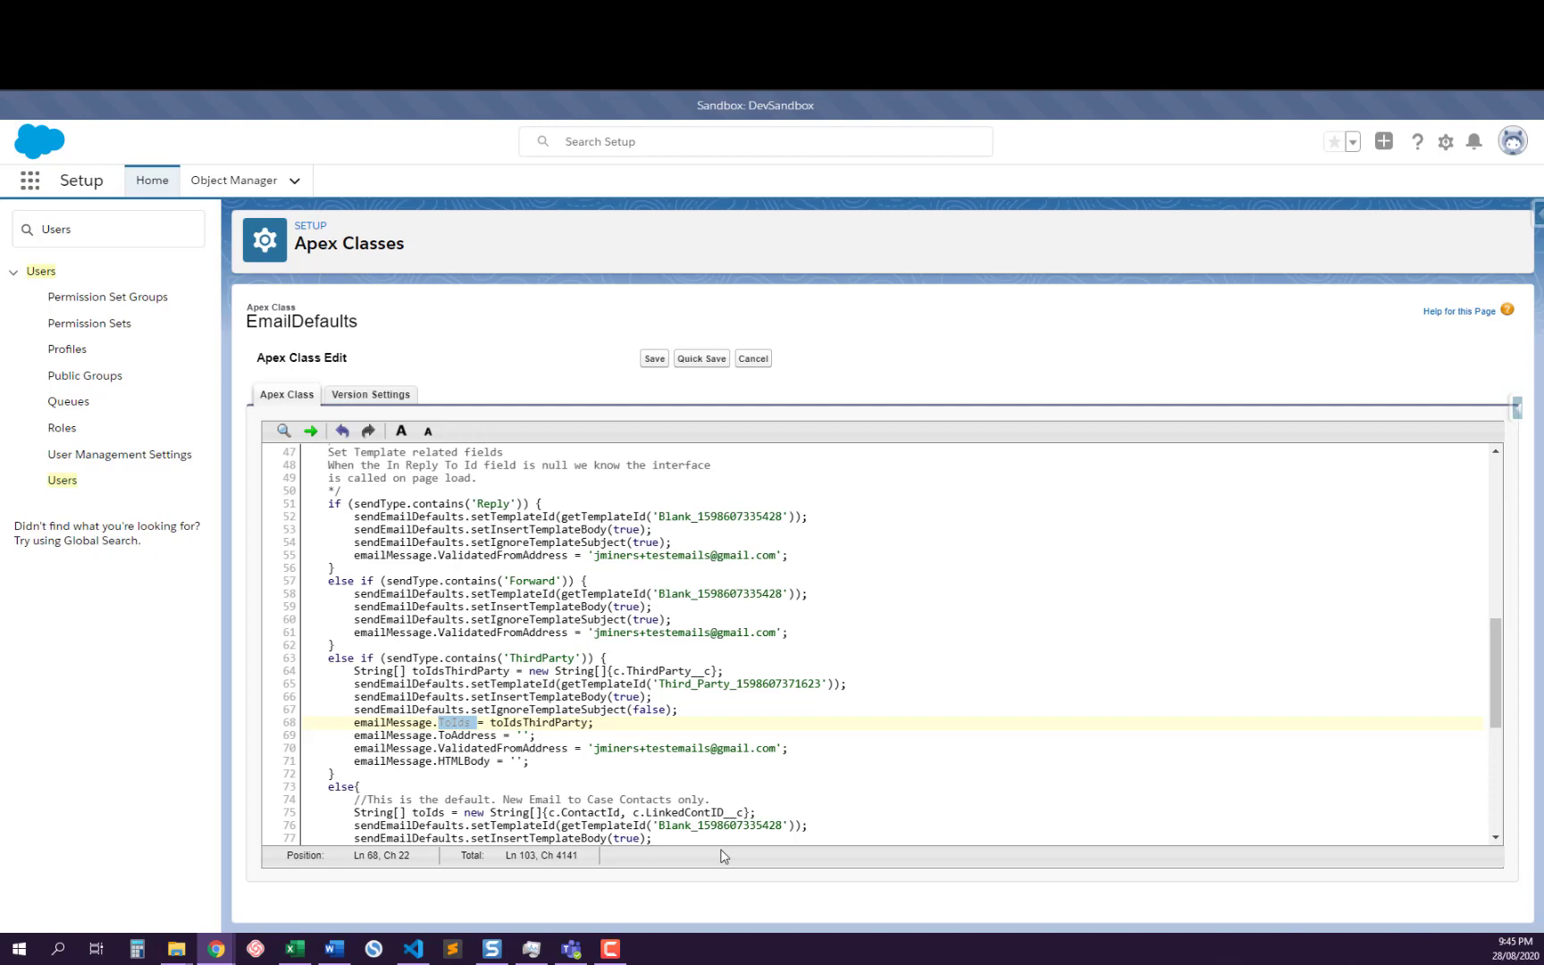
Compare the default branch's ContactId and LinkedContID__c recipient IDs with ThirdParty__c in the ThirdParty branch
scroll(684, 768, "down", 3)
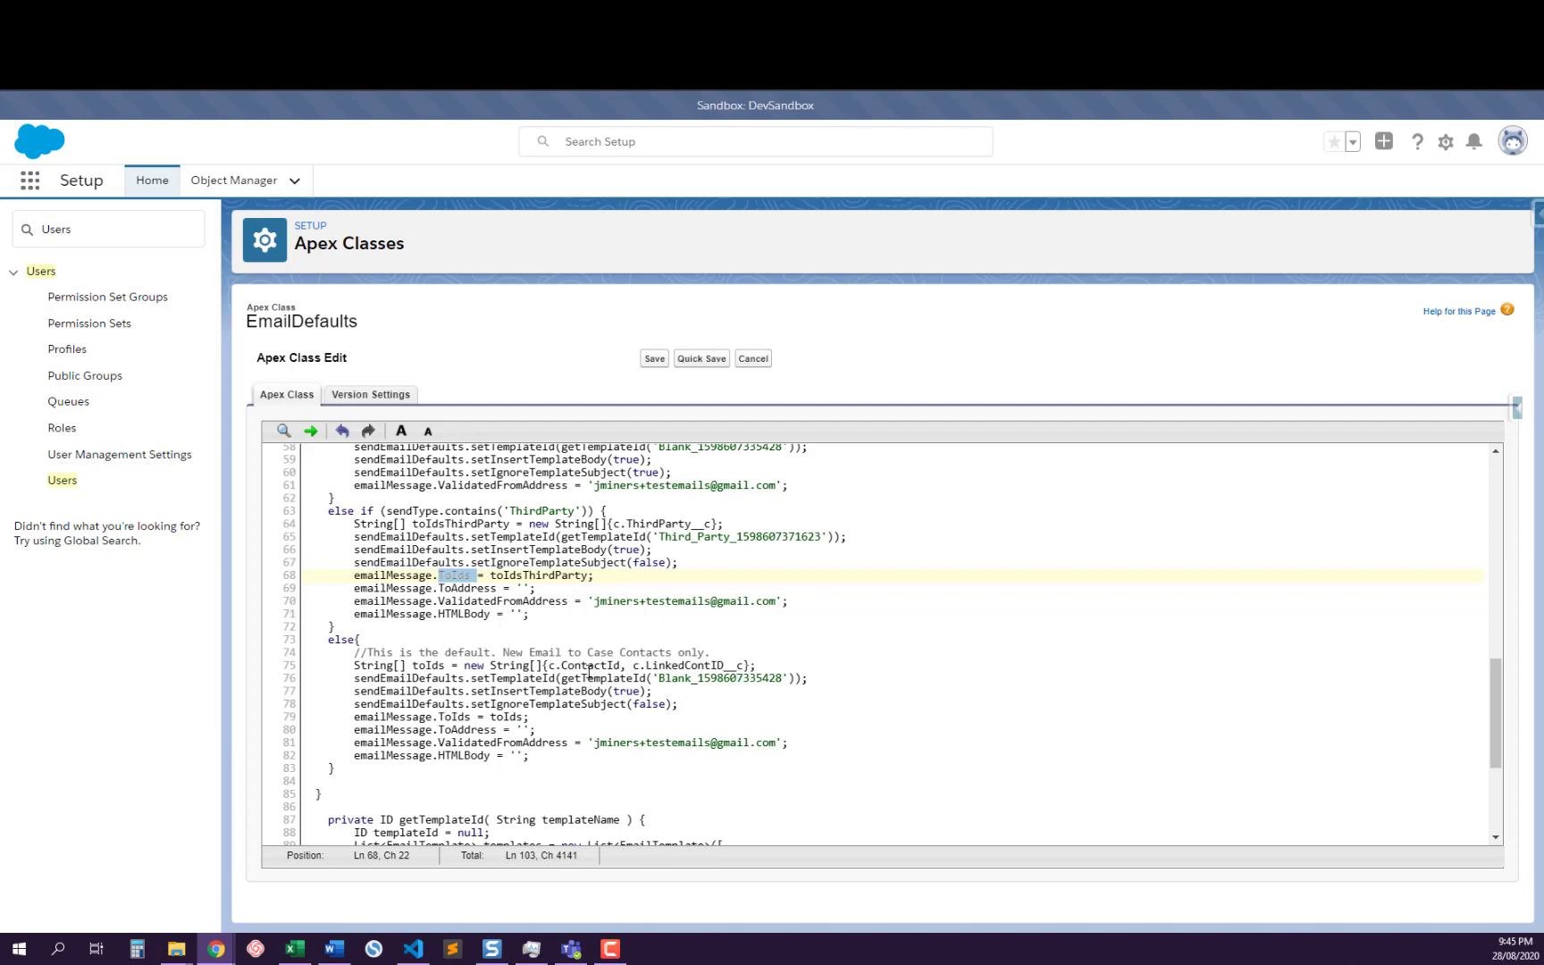
double_click(590, 664)
double_click(686, 665)
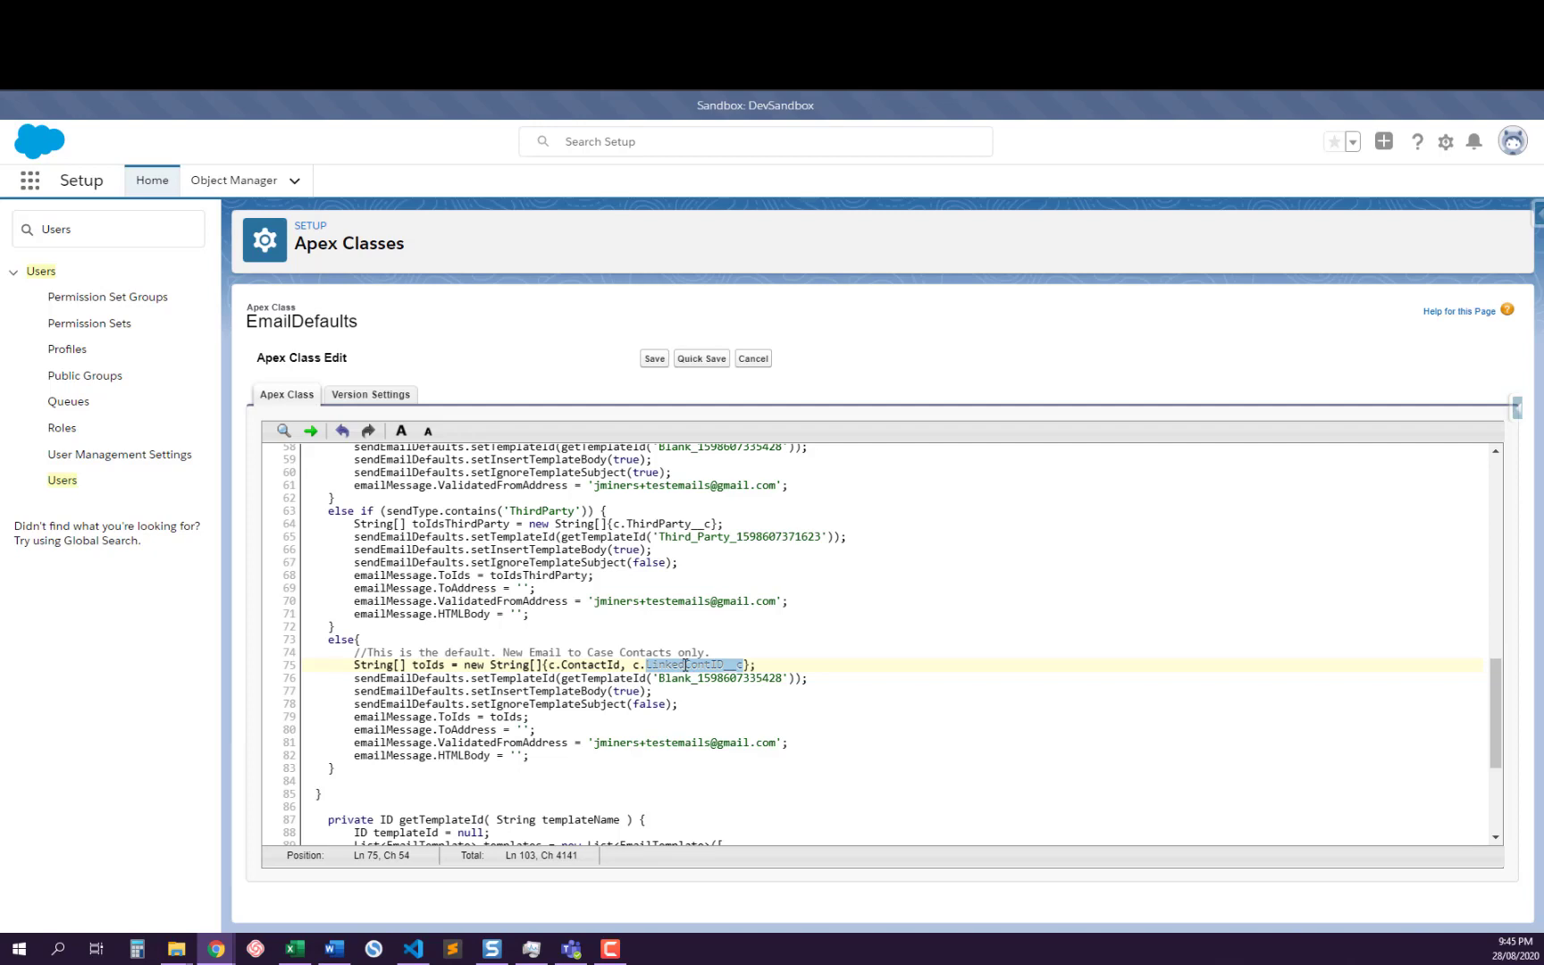
double_click(595, 666)
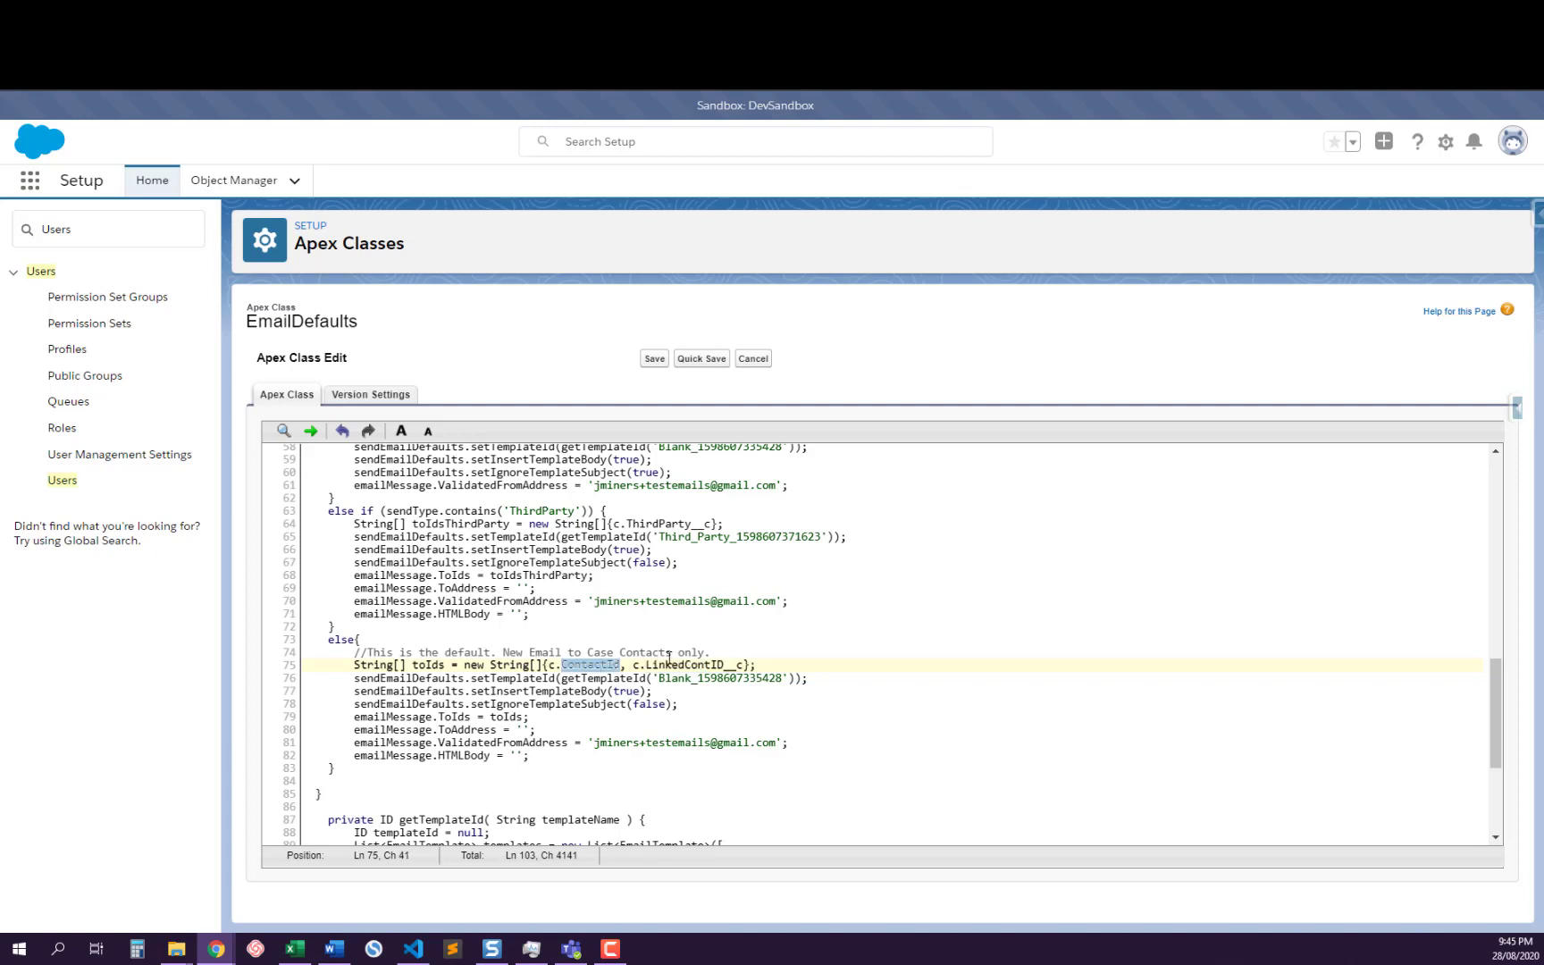
left_click_drag(681, 658, 681, 661)
left_click(680, 661)
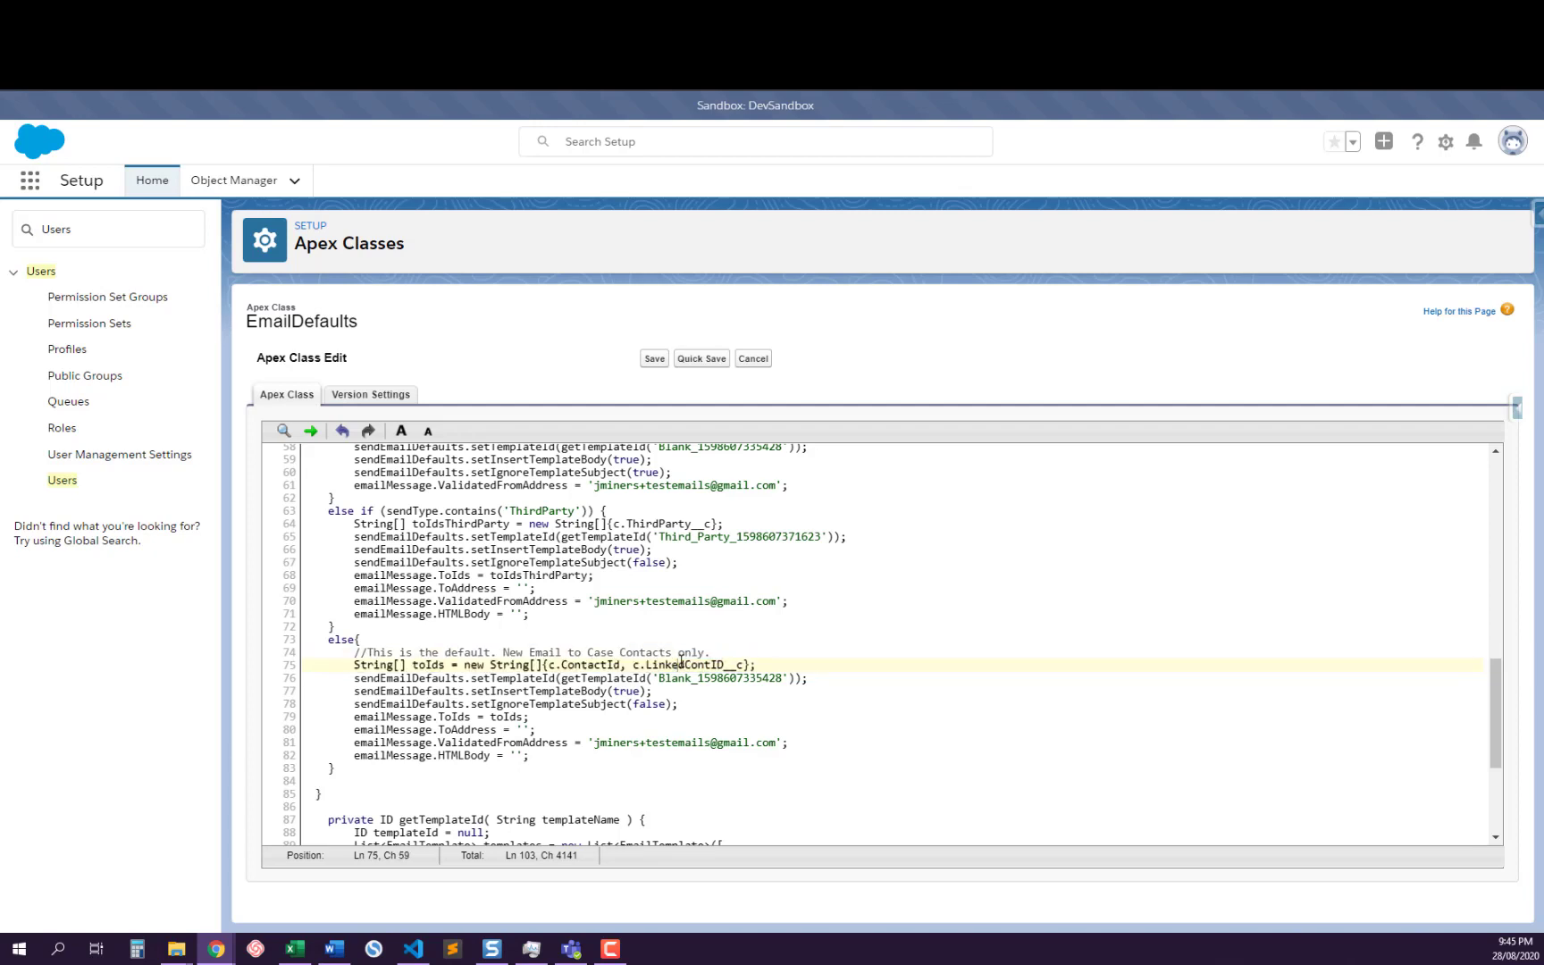
double_click(628, 523)
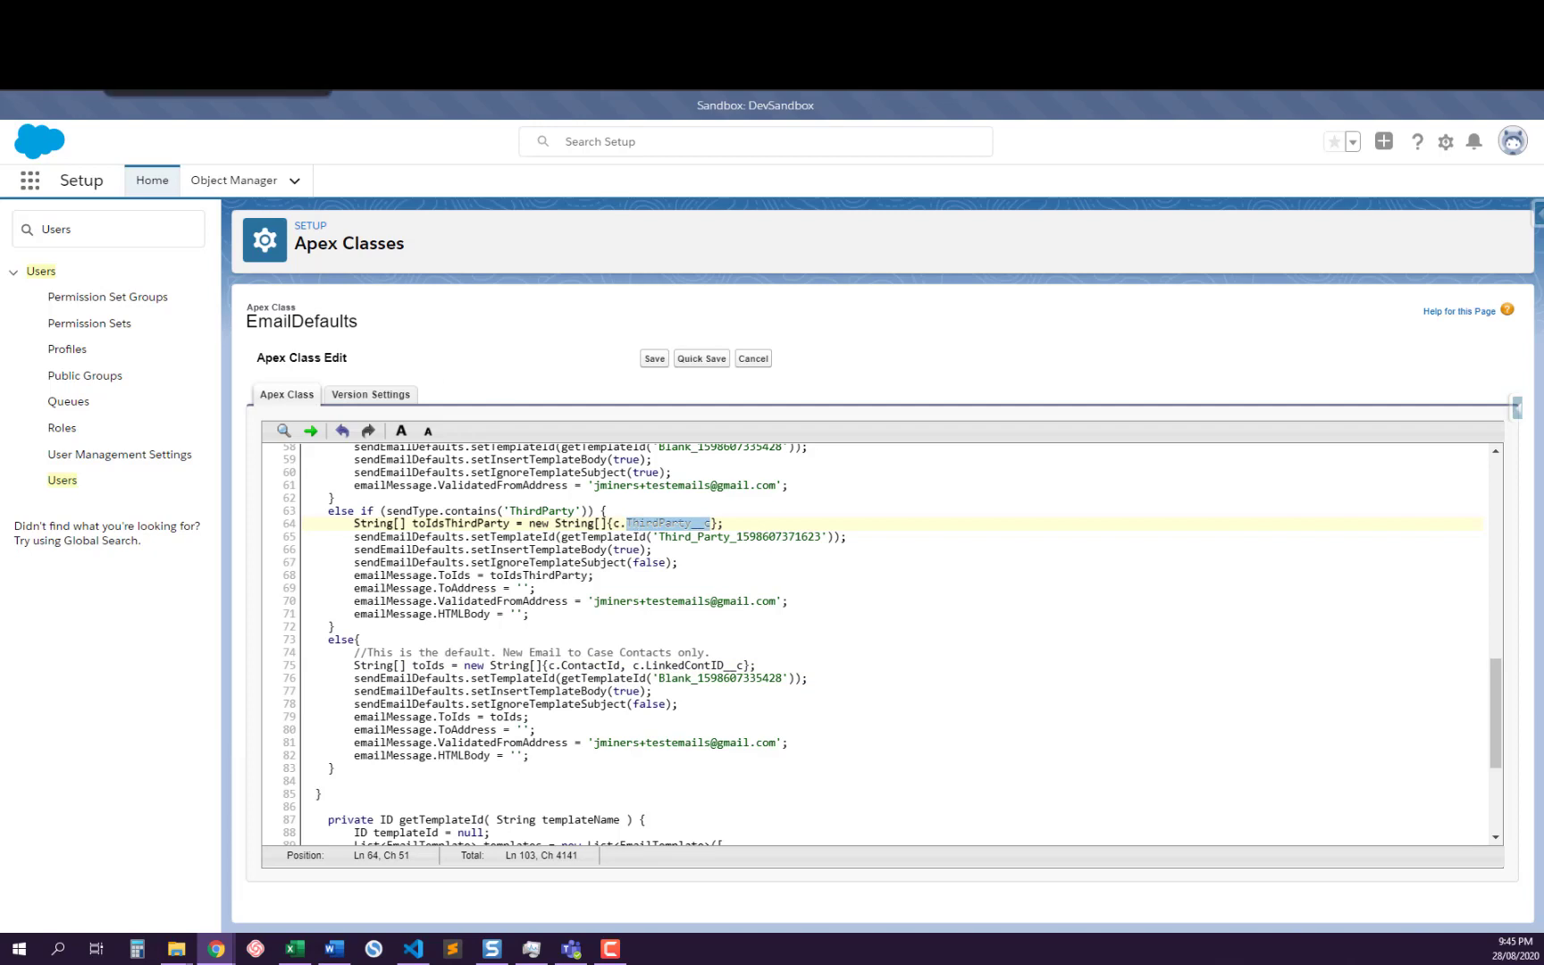
Check the Third Party lookup on the open case record and return to the Case query in the EmailDefaults class
left_click(139, 14)
left_click(143, 114)
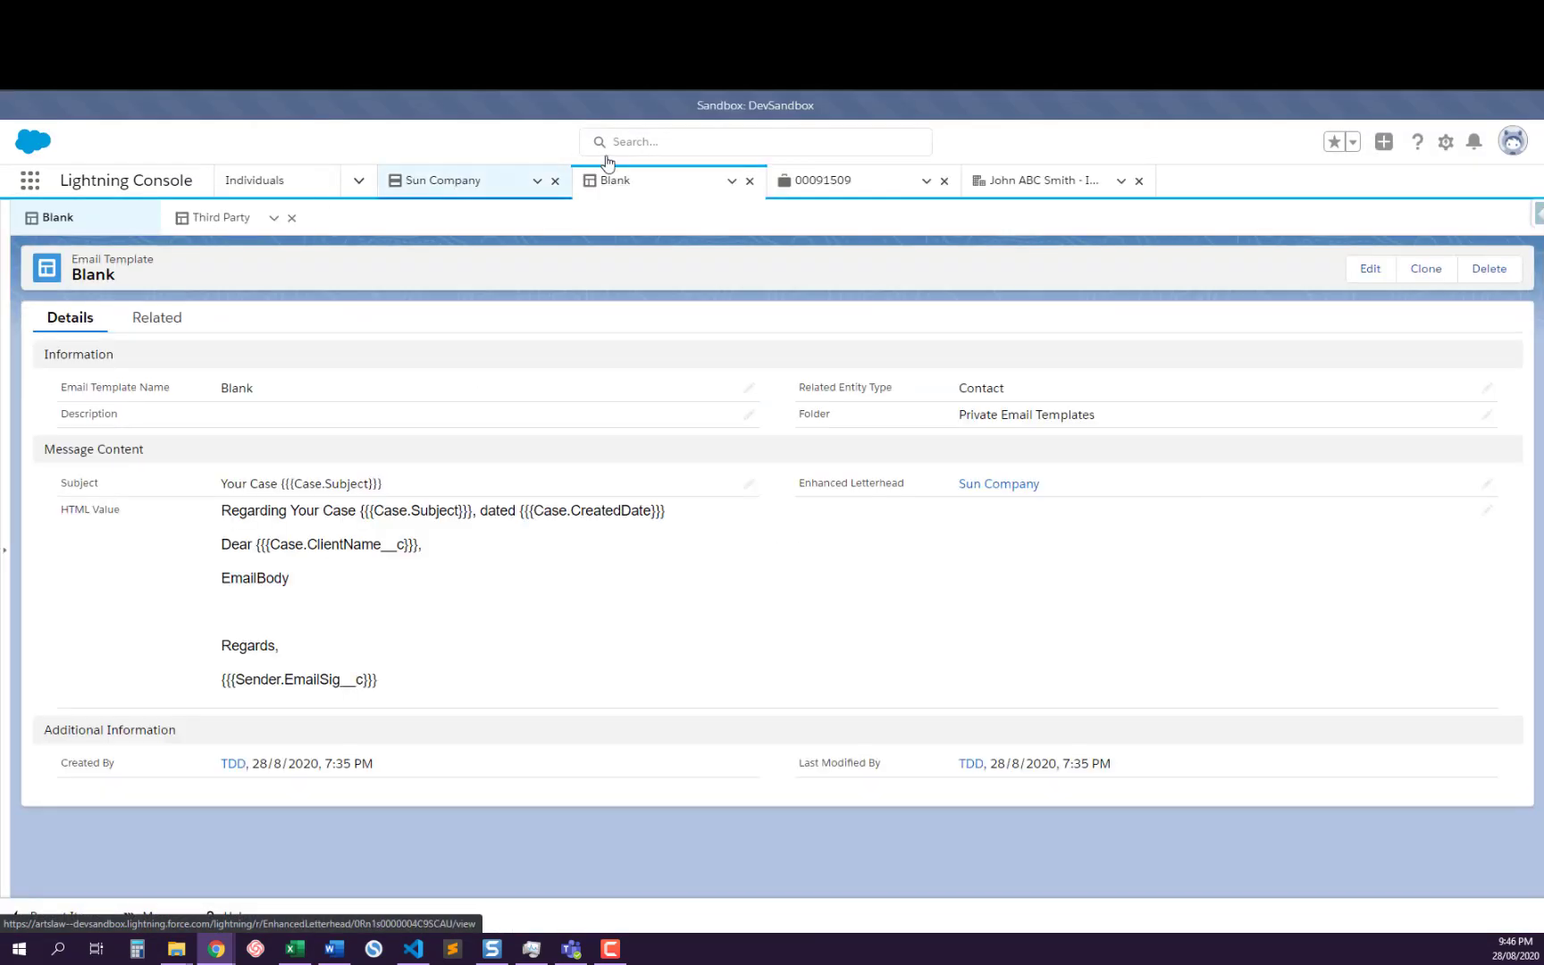
left_click(833, 183)
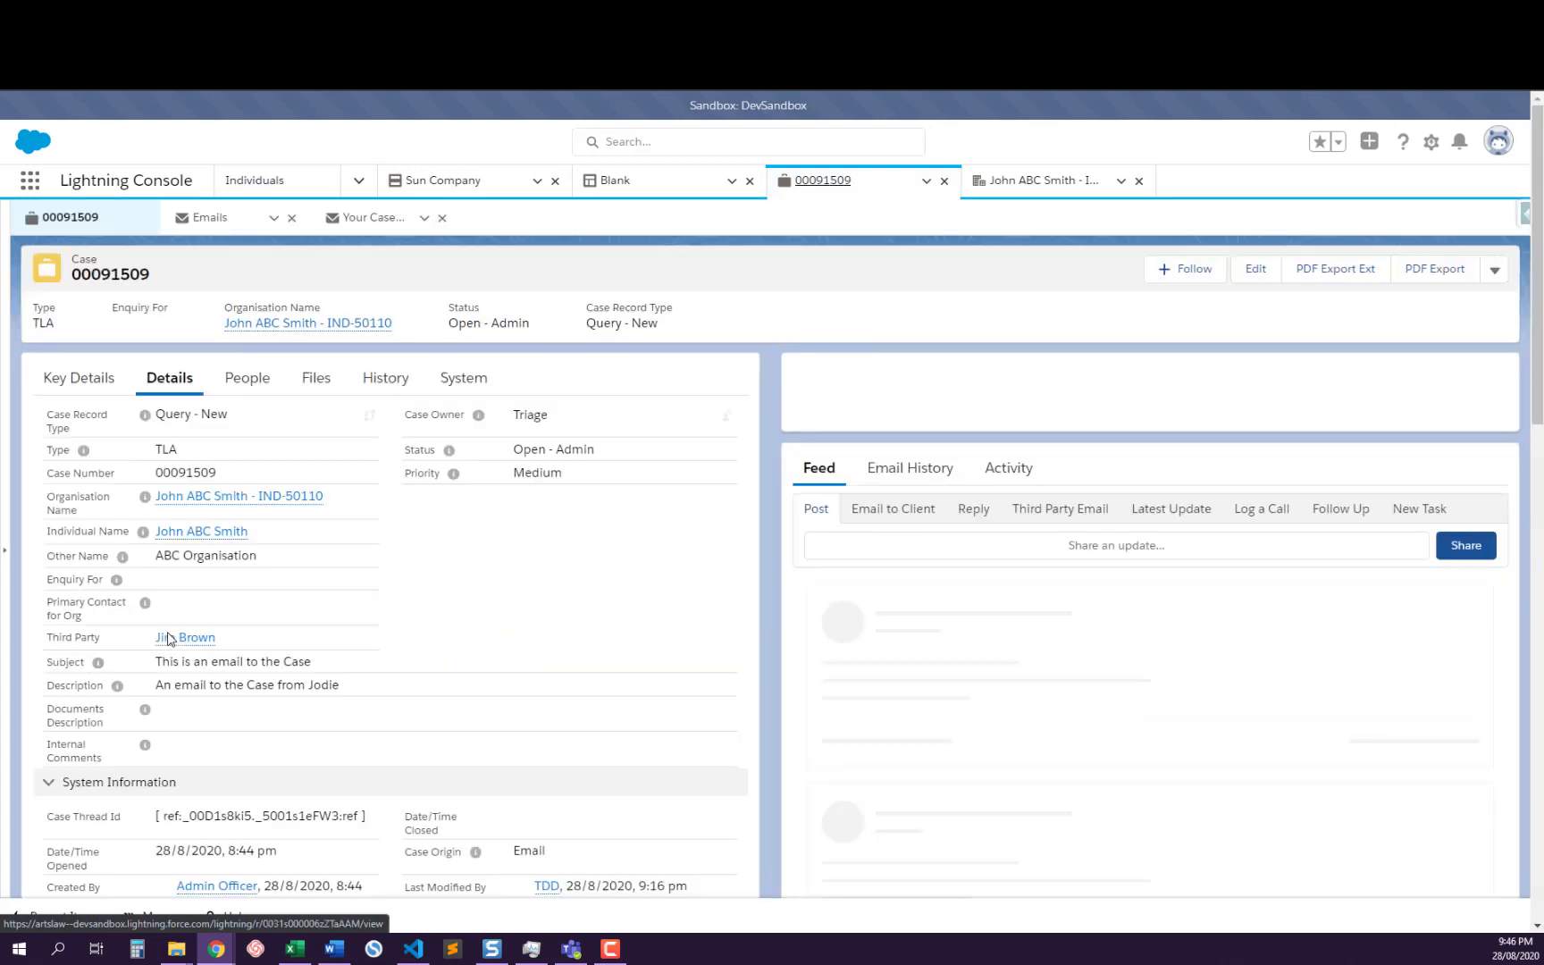
mouse_move(183, 641)
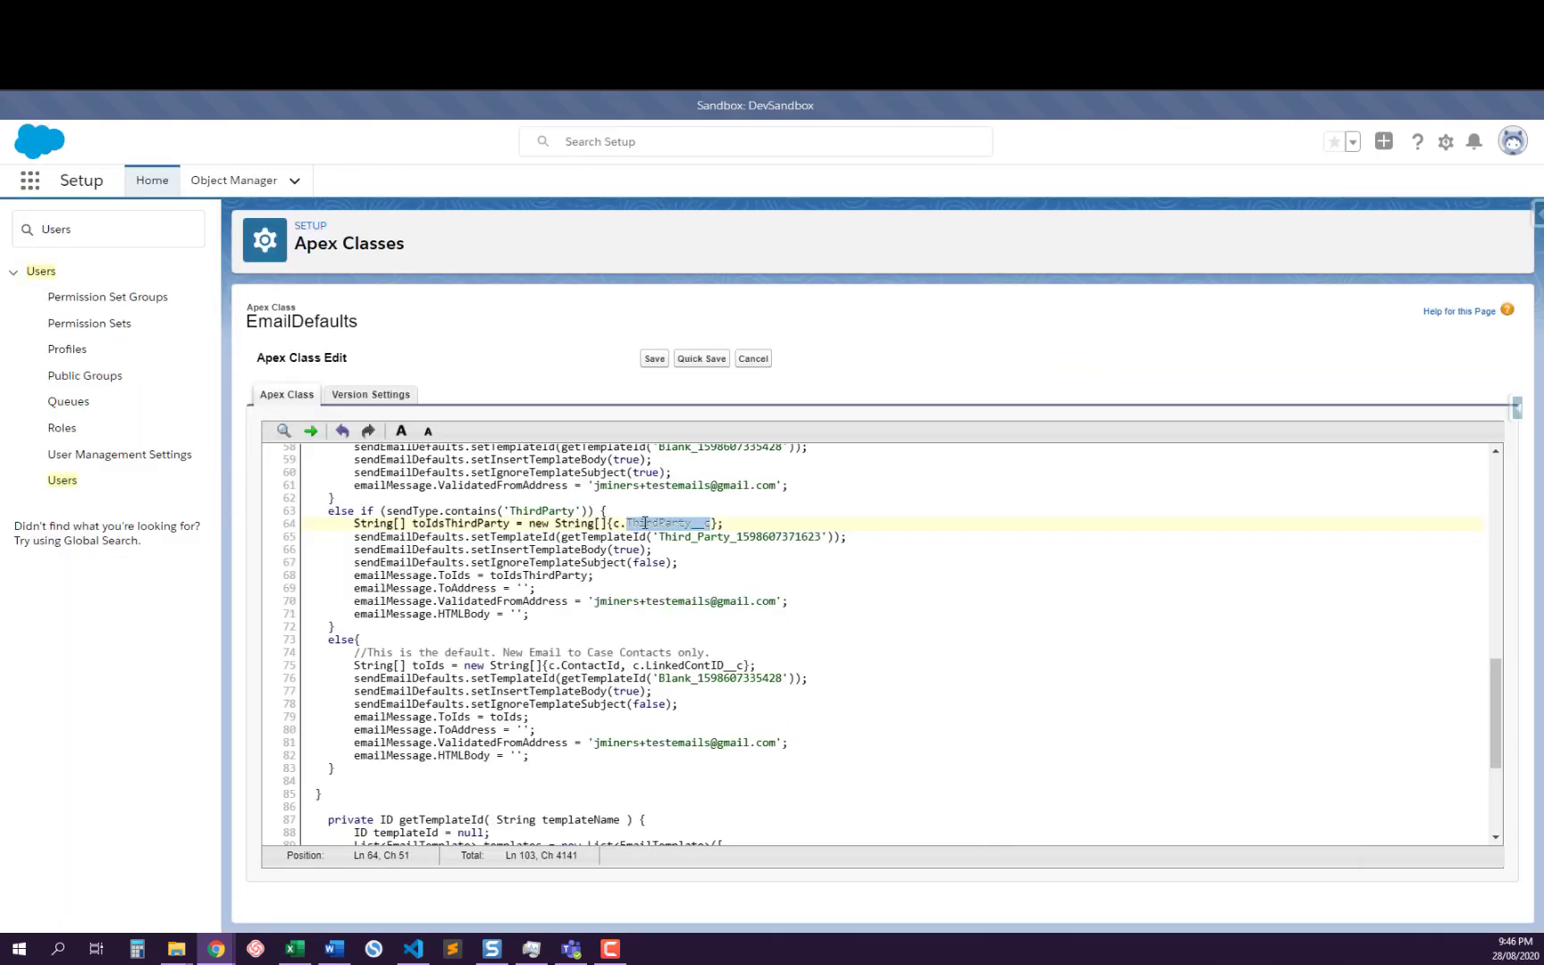
scroll(644, 523, "up", 5)
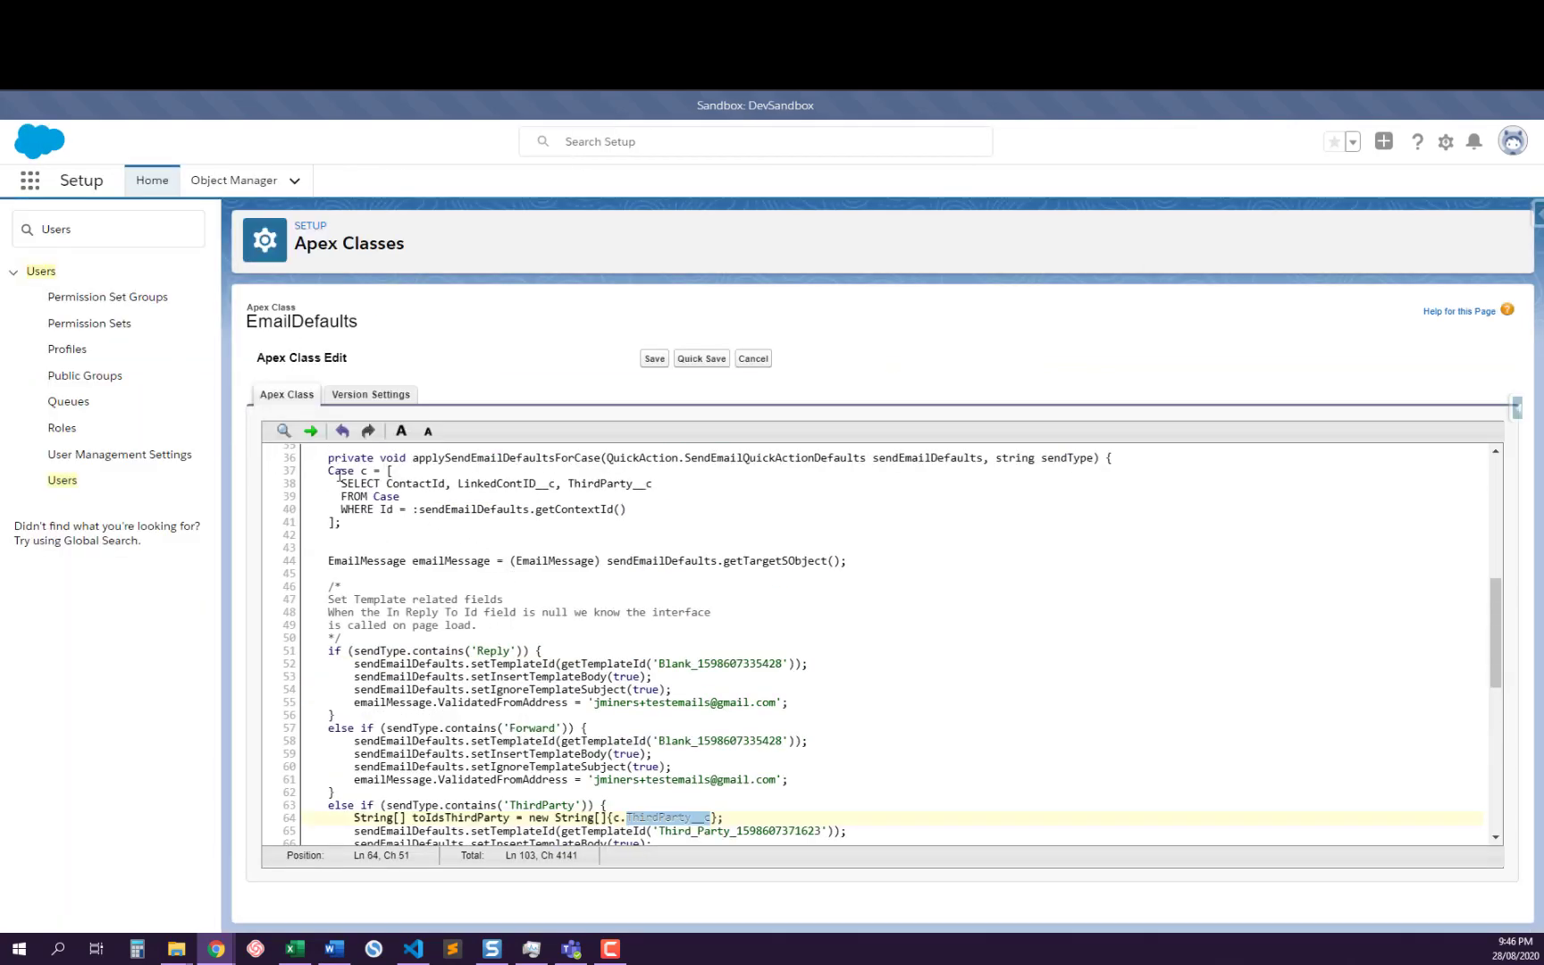
Review the Case query and highlight the ThirdParty branch's setTemplateId, setInsertTemplateBody and setIgnoreTemplateSubject lines in the EmailDefaults class
left_click(508, 510)
left_click(572, 545)
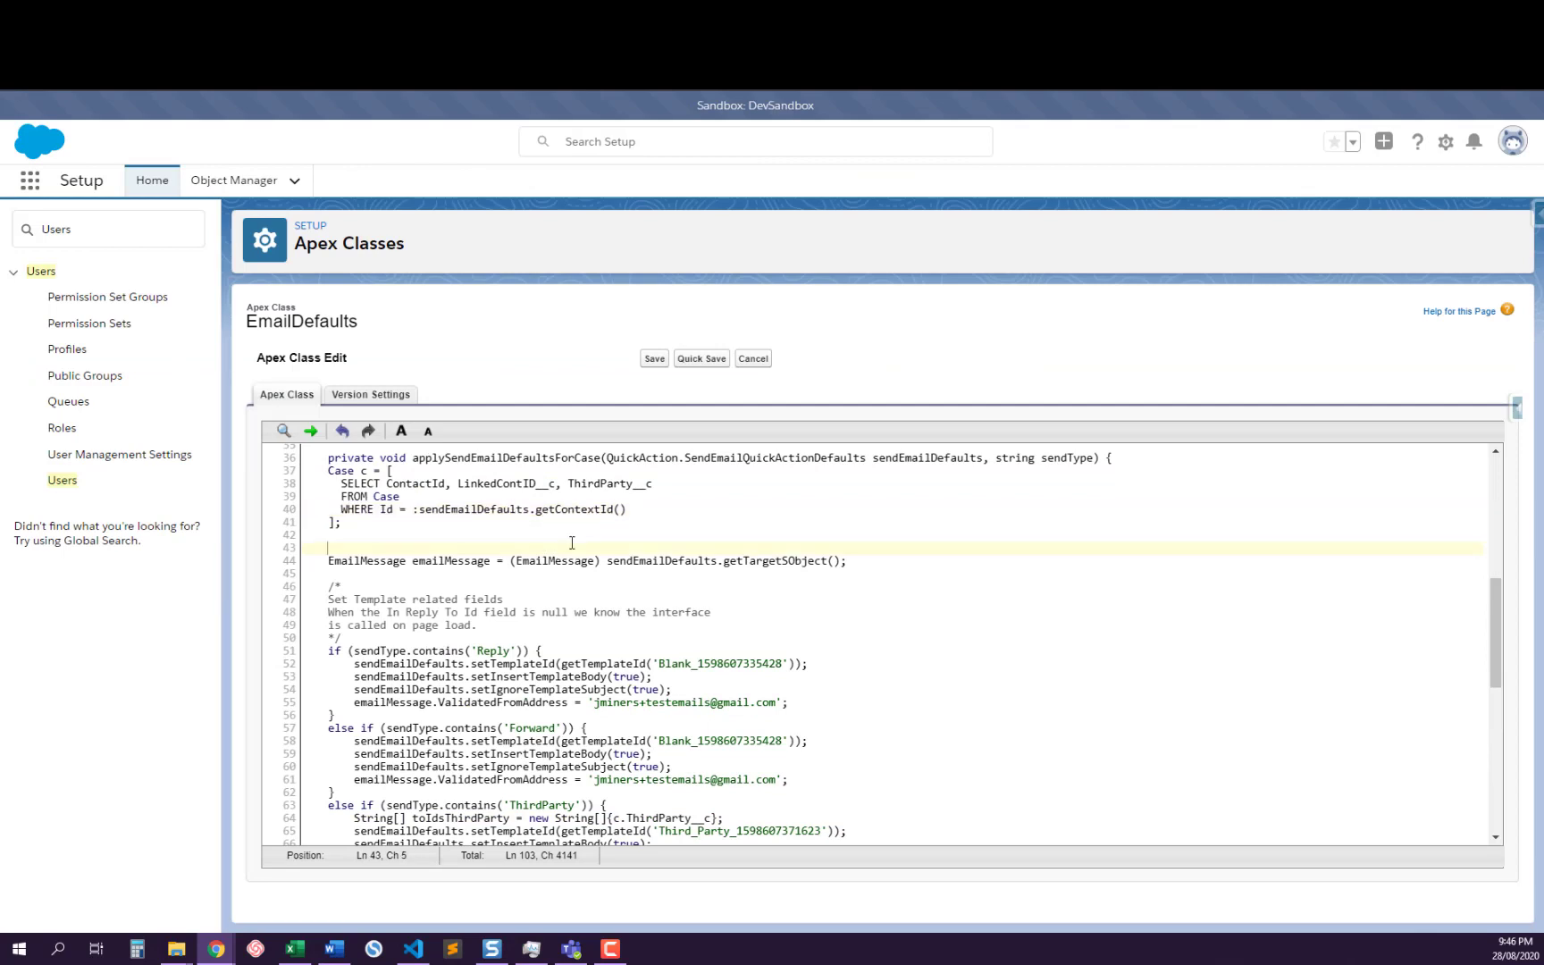
scroll(572, 542, "down", 4)
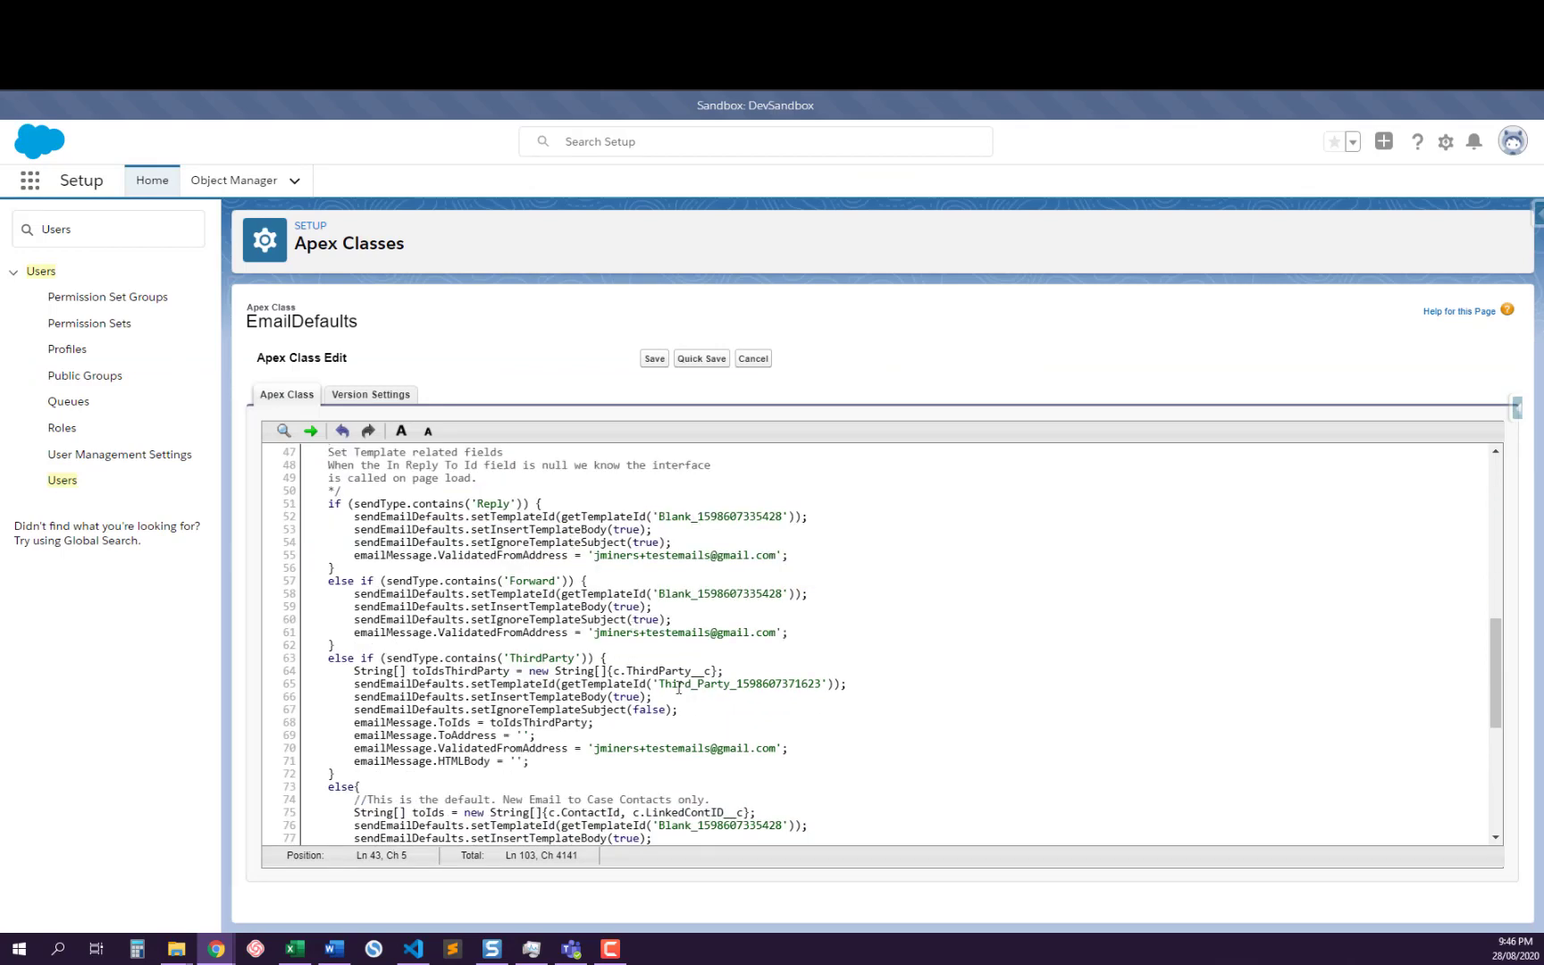
left_click_drag(679, 711, 344, 682)
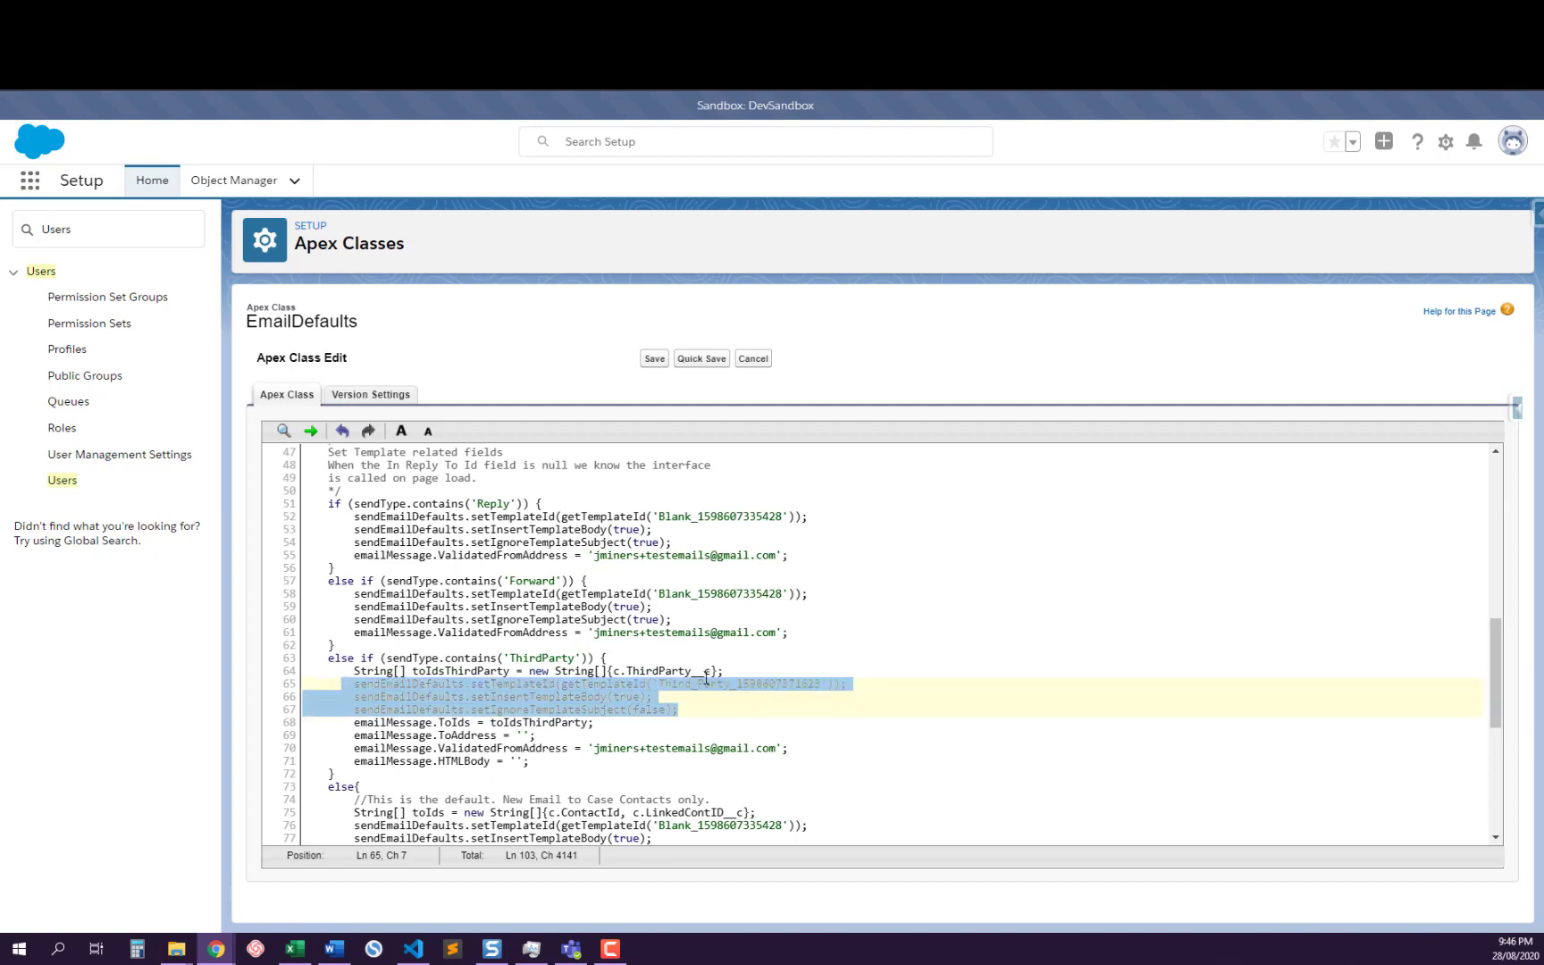
left_click(550, 708)
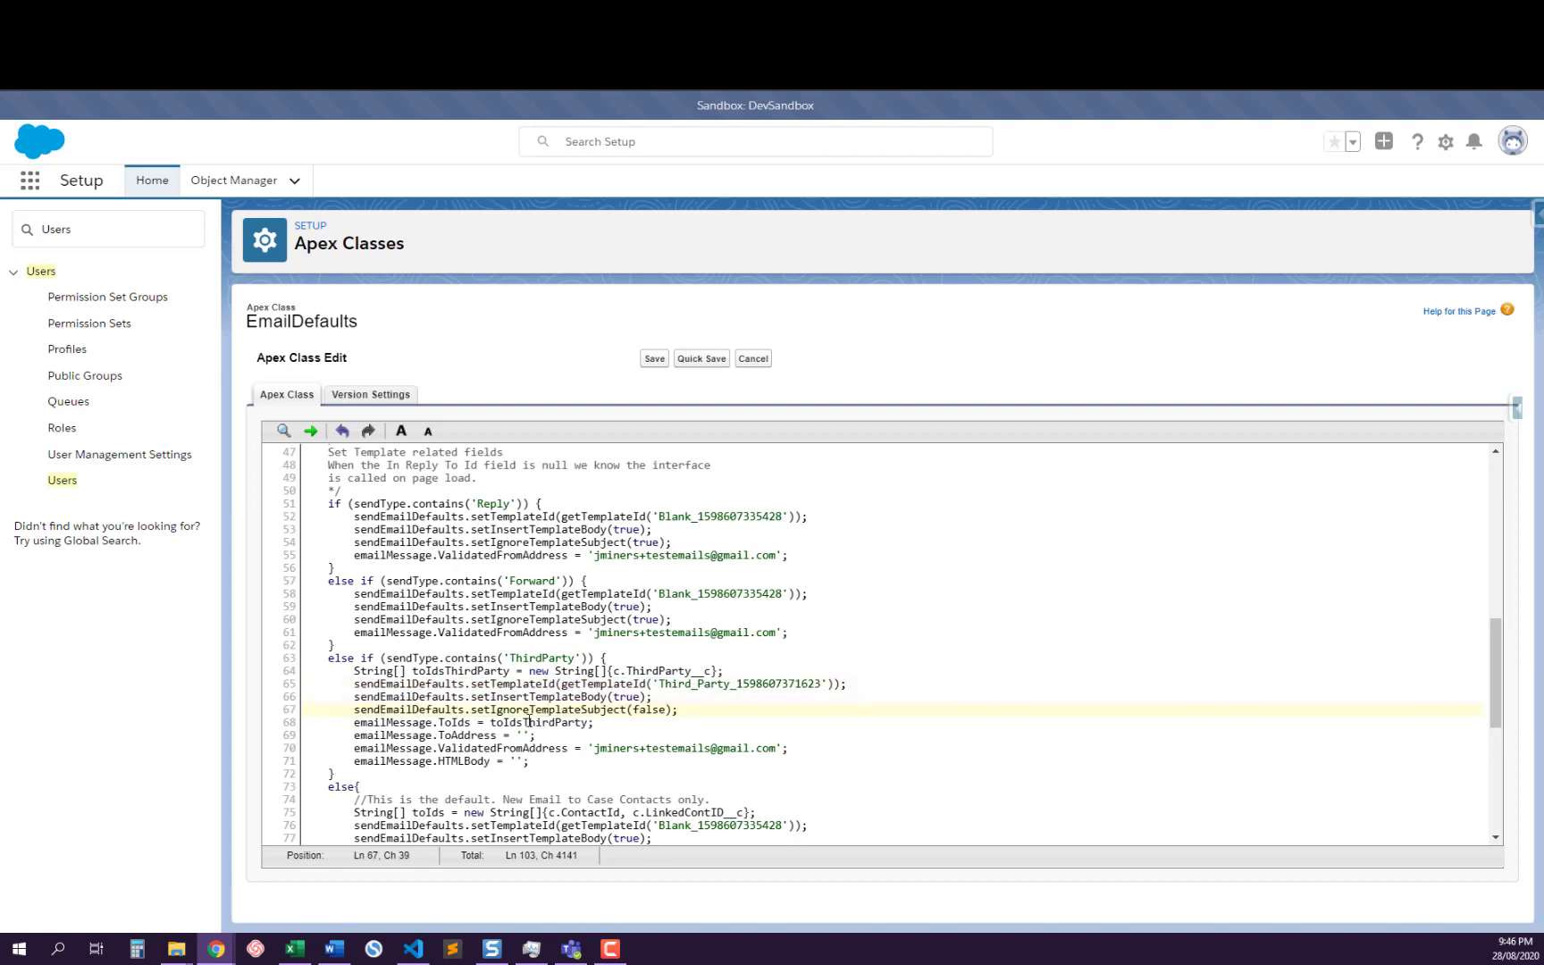
Walk through the ThirdParty branch's ToIds, ToAddress, ValidatedFromAddress and HTMLBody assignments, highlighting toIdsThirdParty and the field names
triple_click(391, 726)
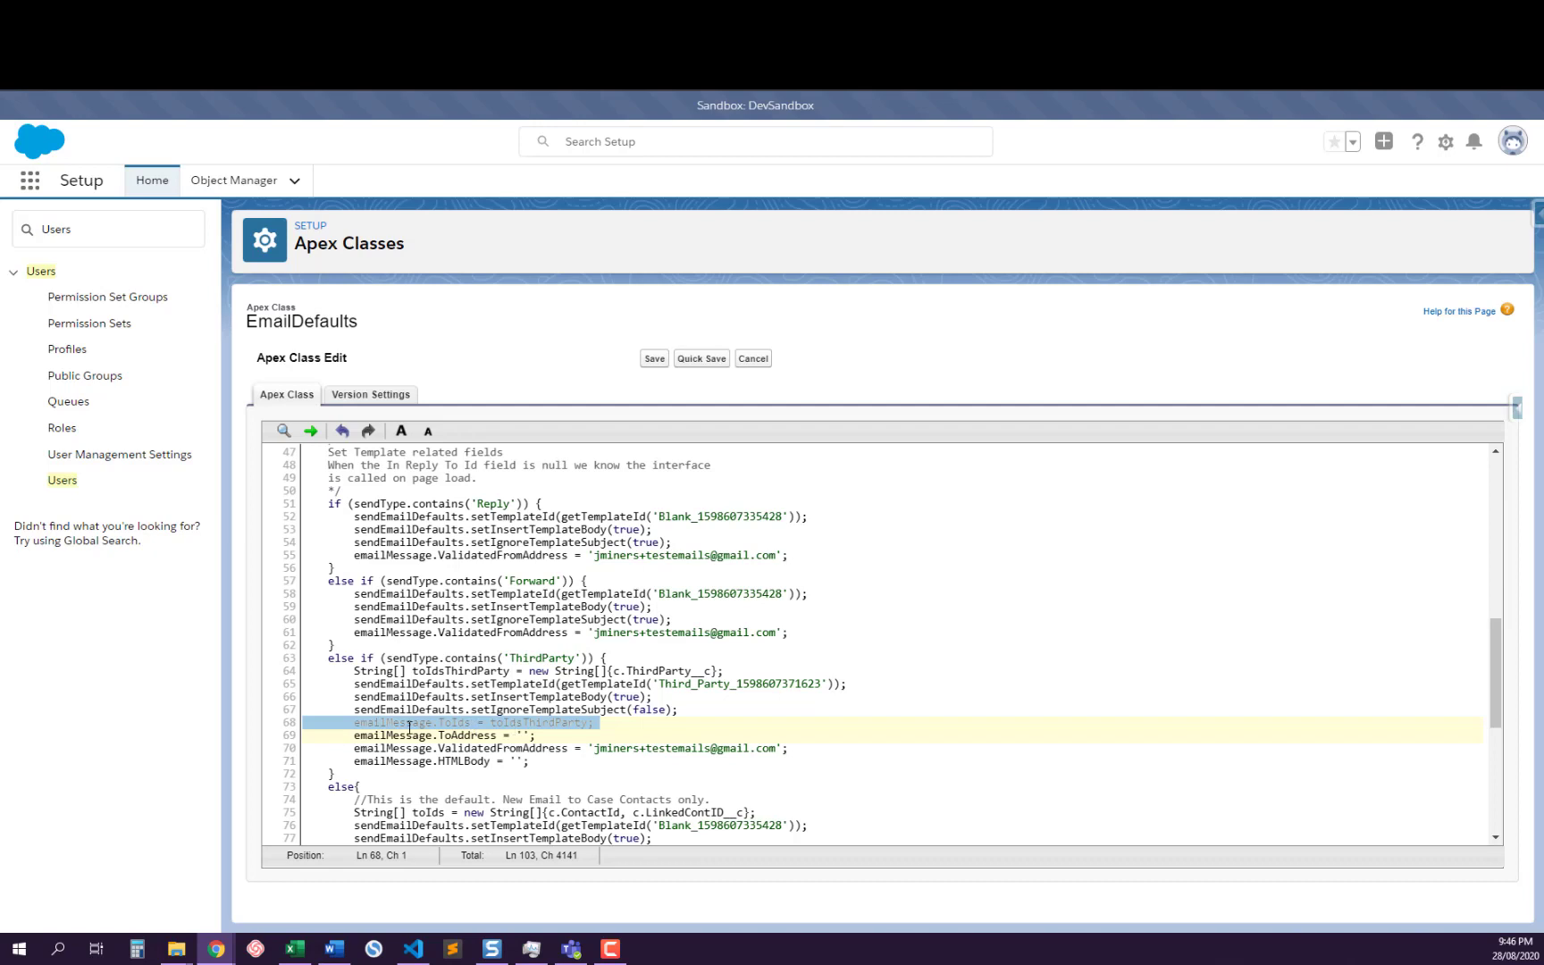
double_click(519, 722)
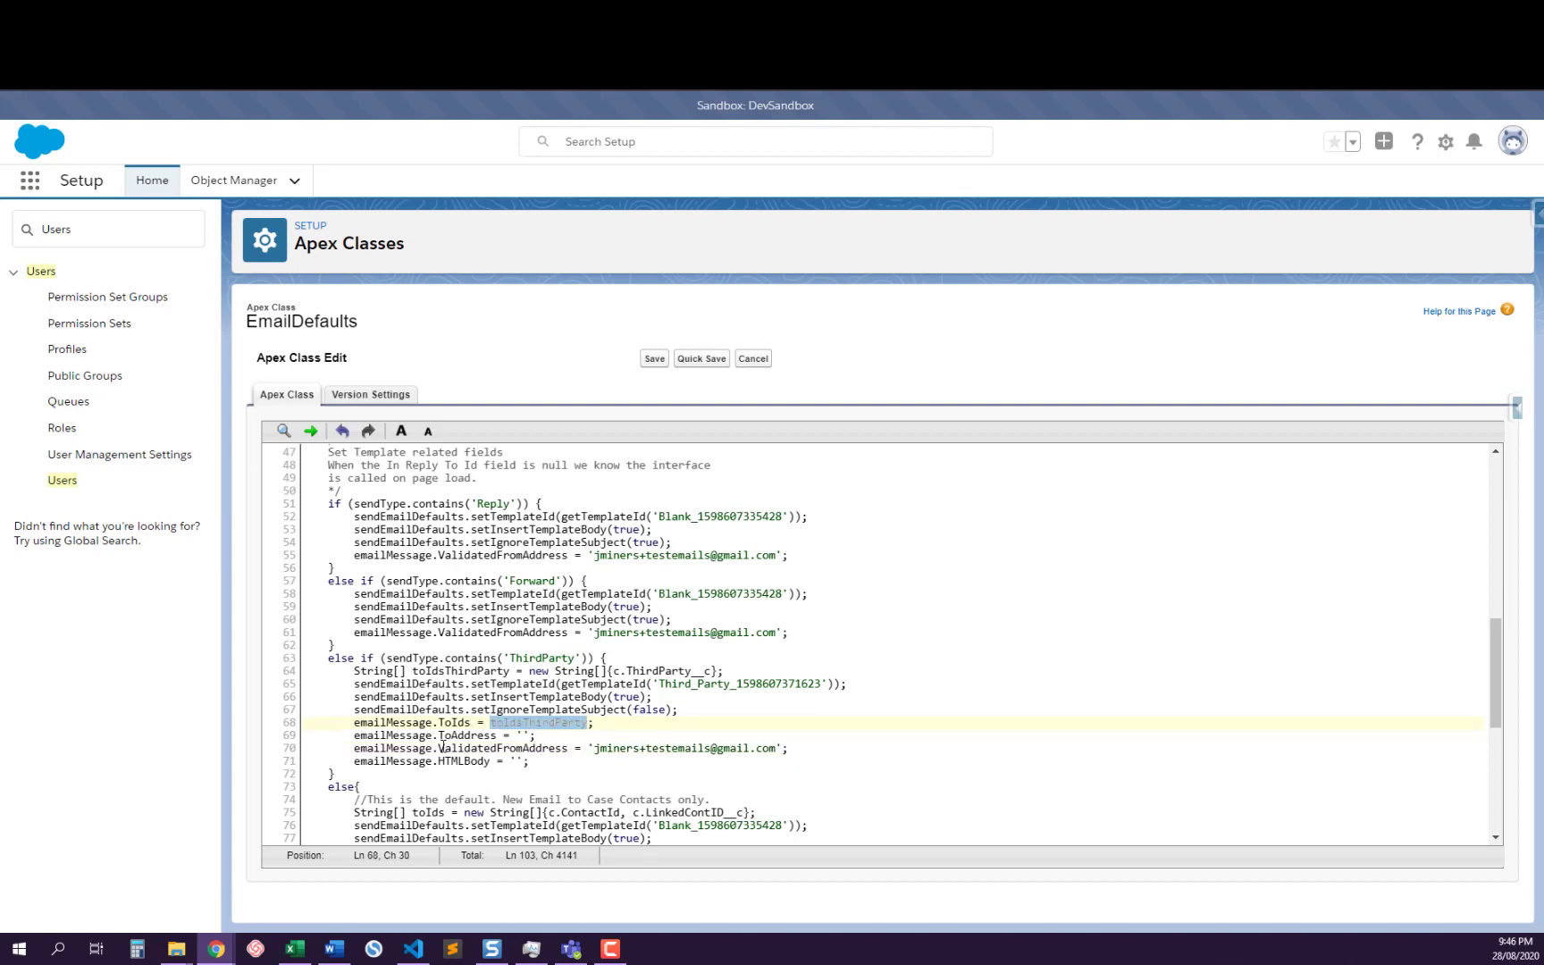
double_click(445, 735)
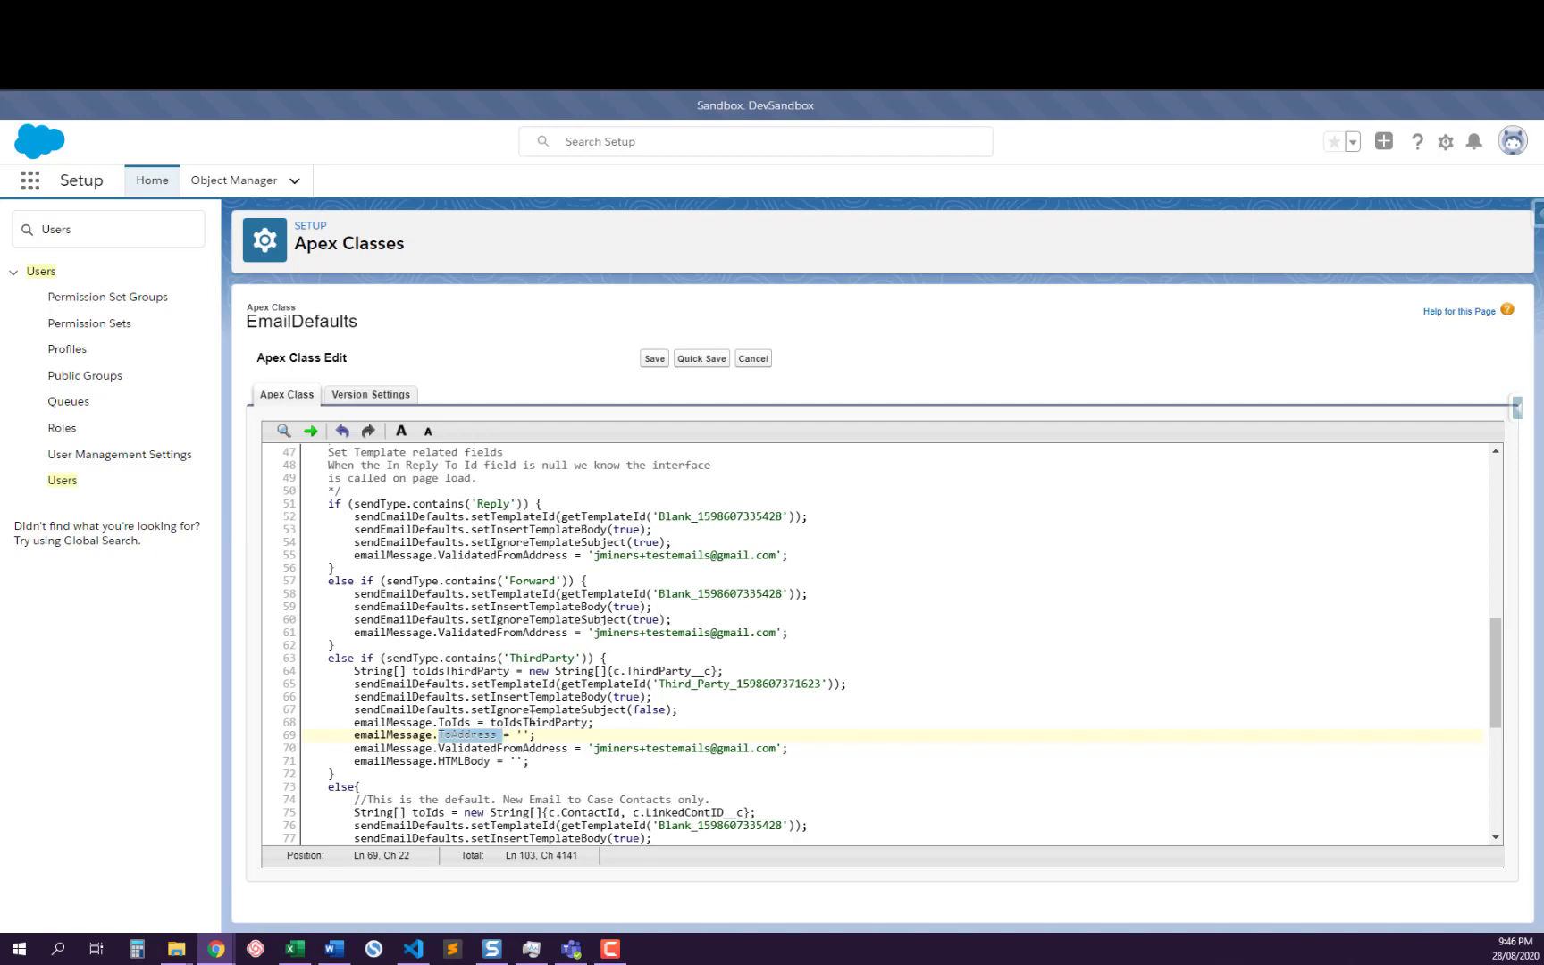
double_click(527, 748)
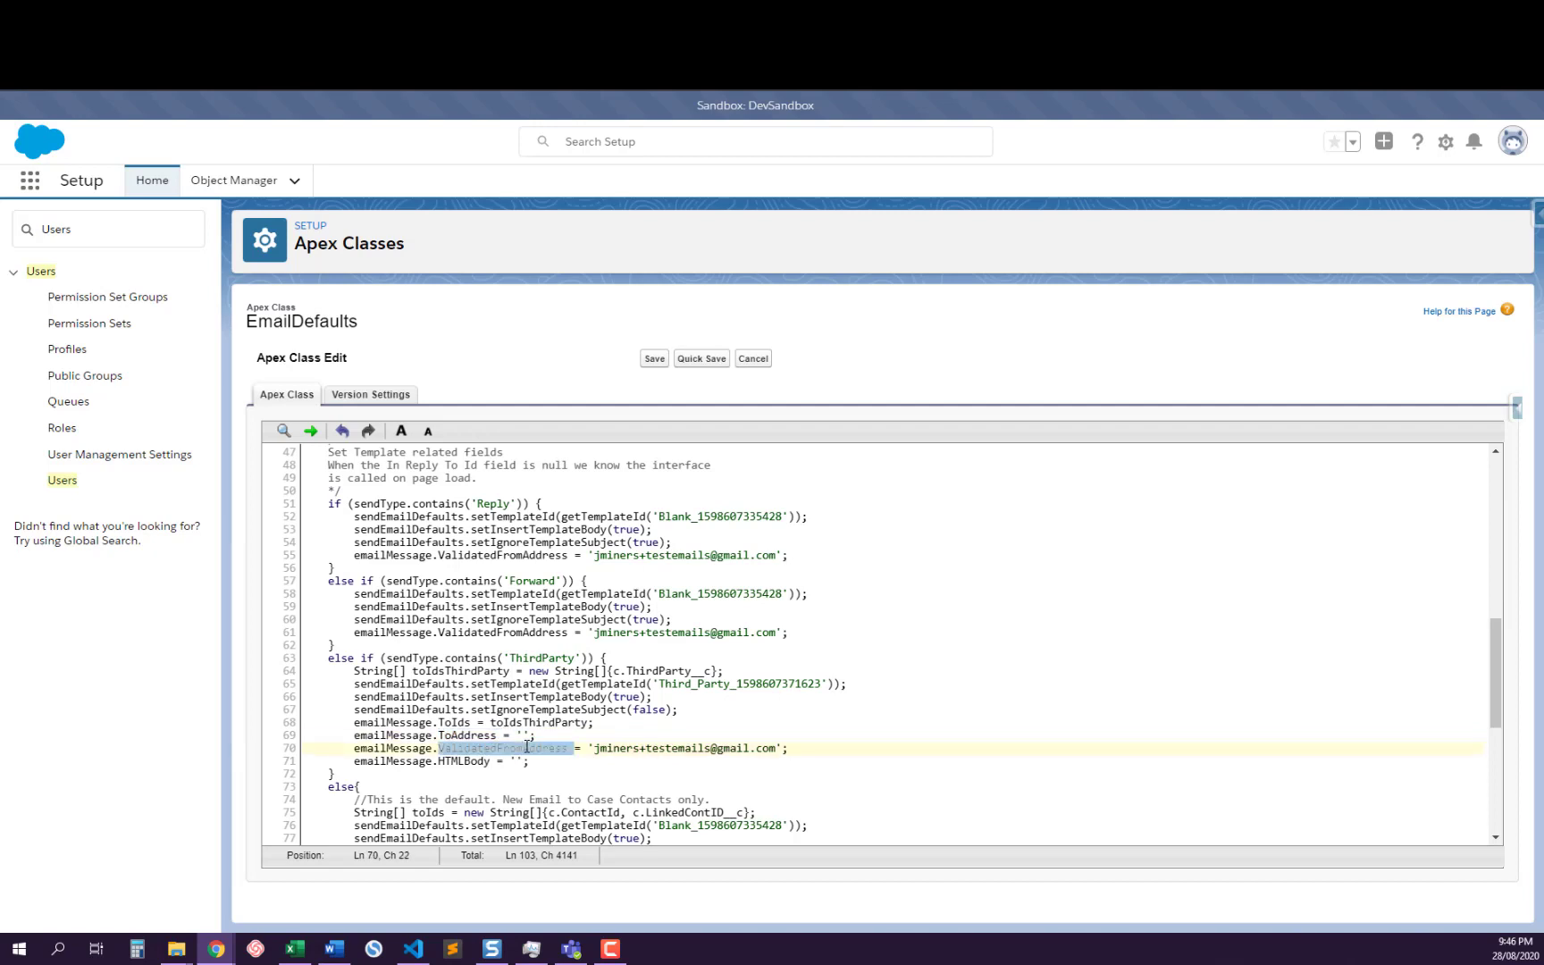
left_click(504, 761)
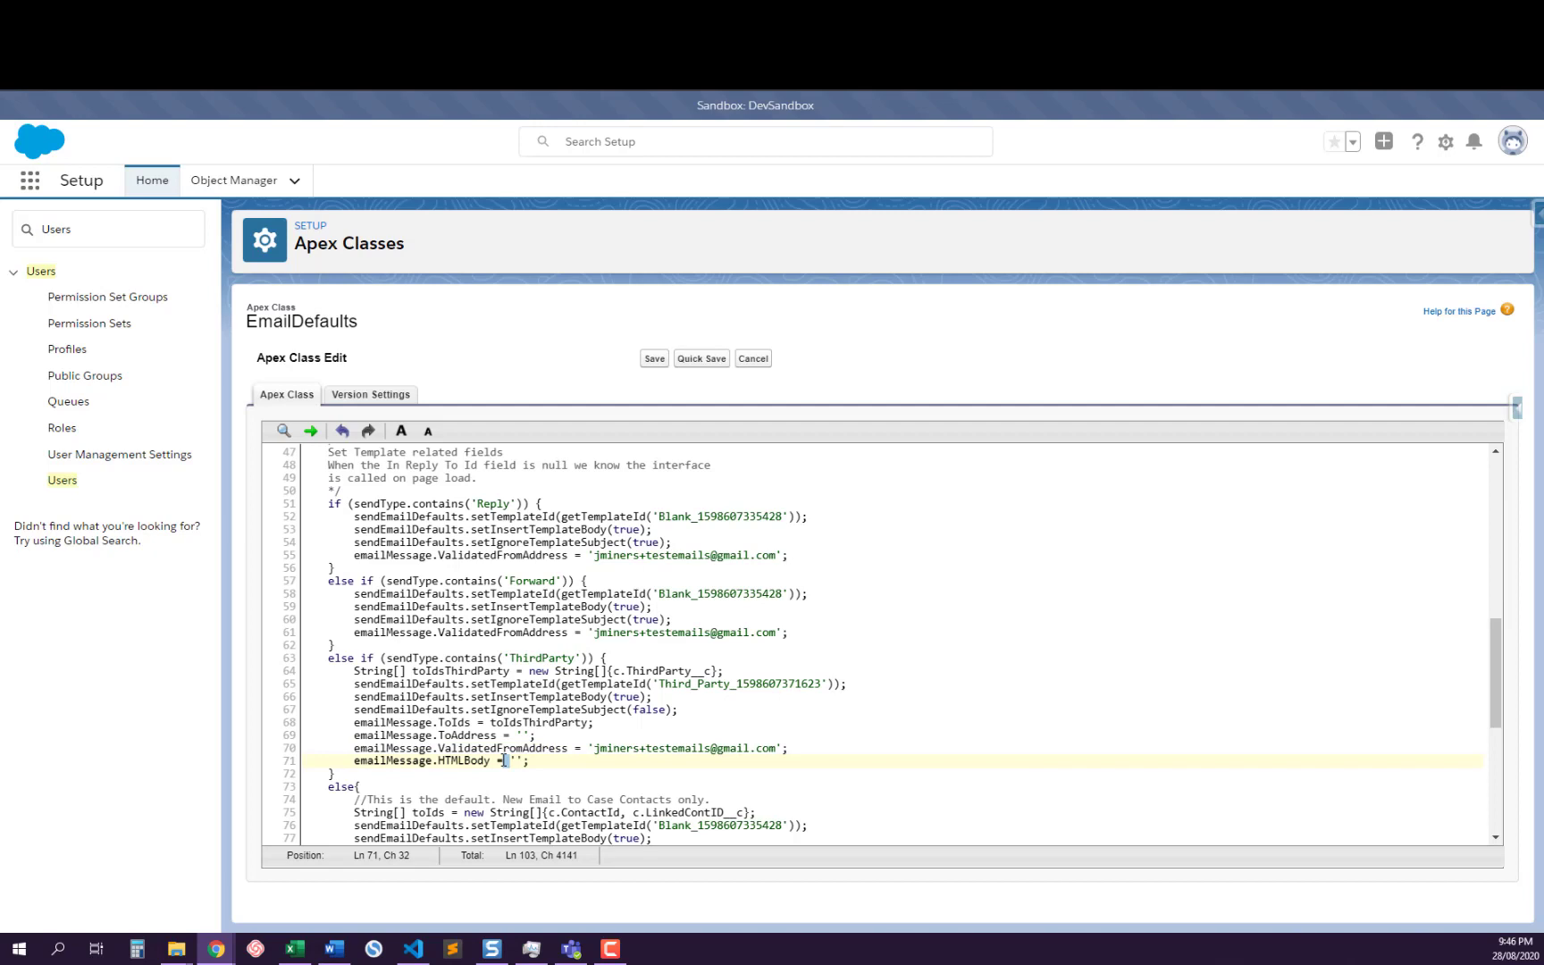
left_click(517, 760)
Examine the default branch's recipient ID list, template body setting and ToIds assignment for emails to case contacts
scroll(514, 751, "down", 2)
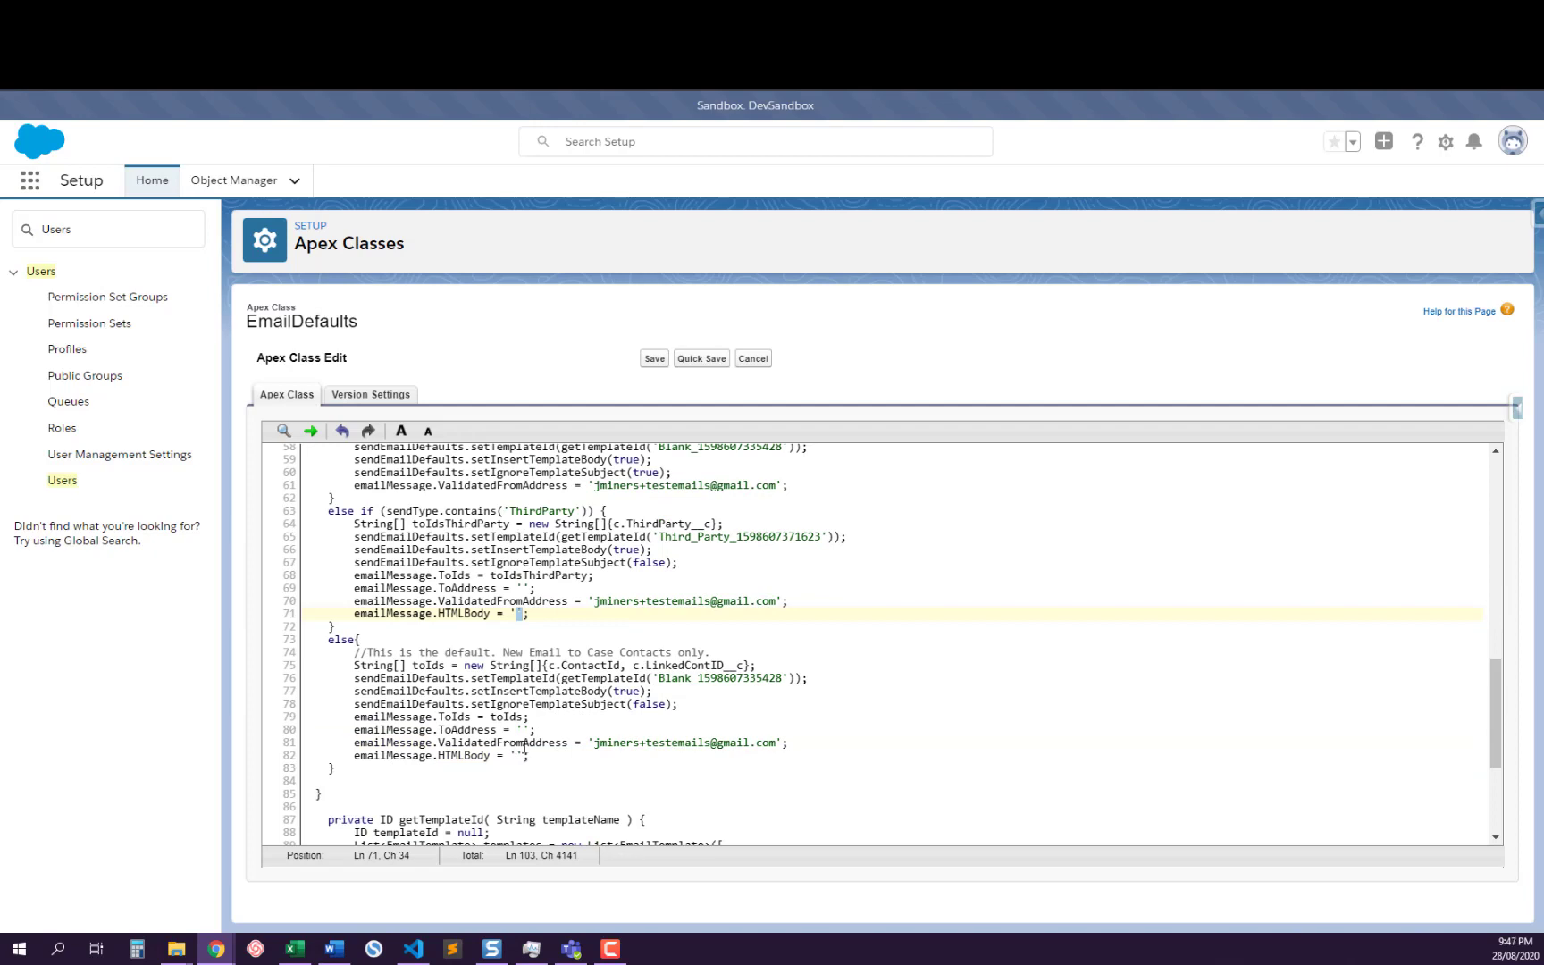
left_click(491, 665)
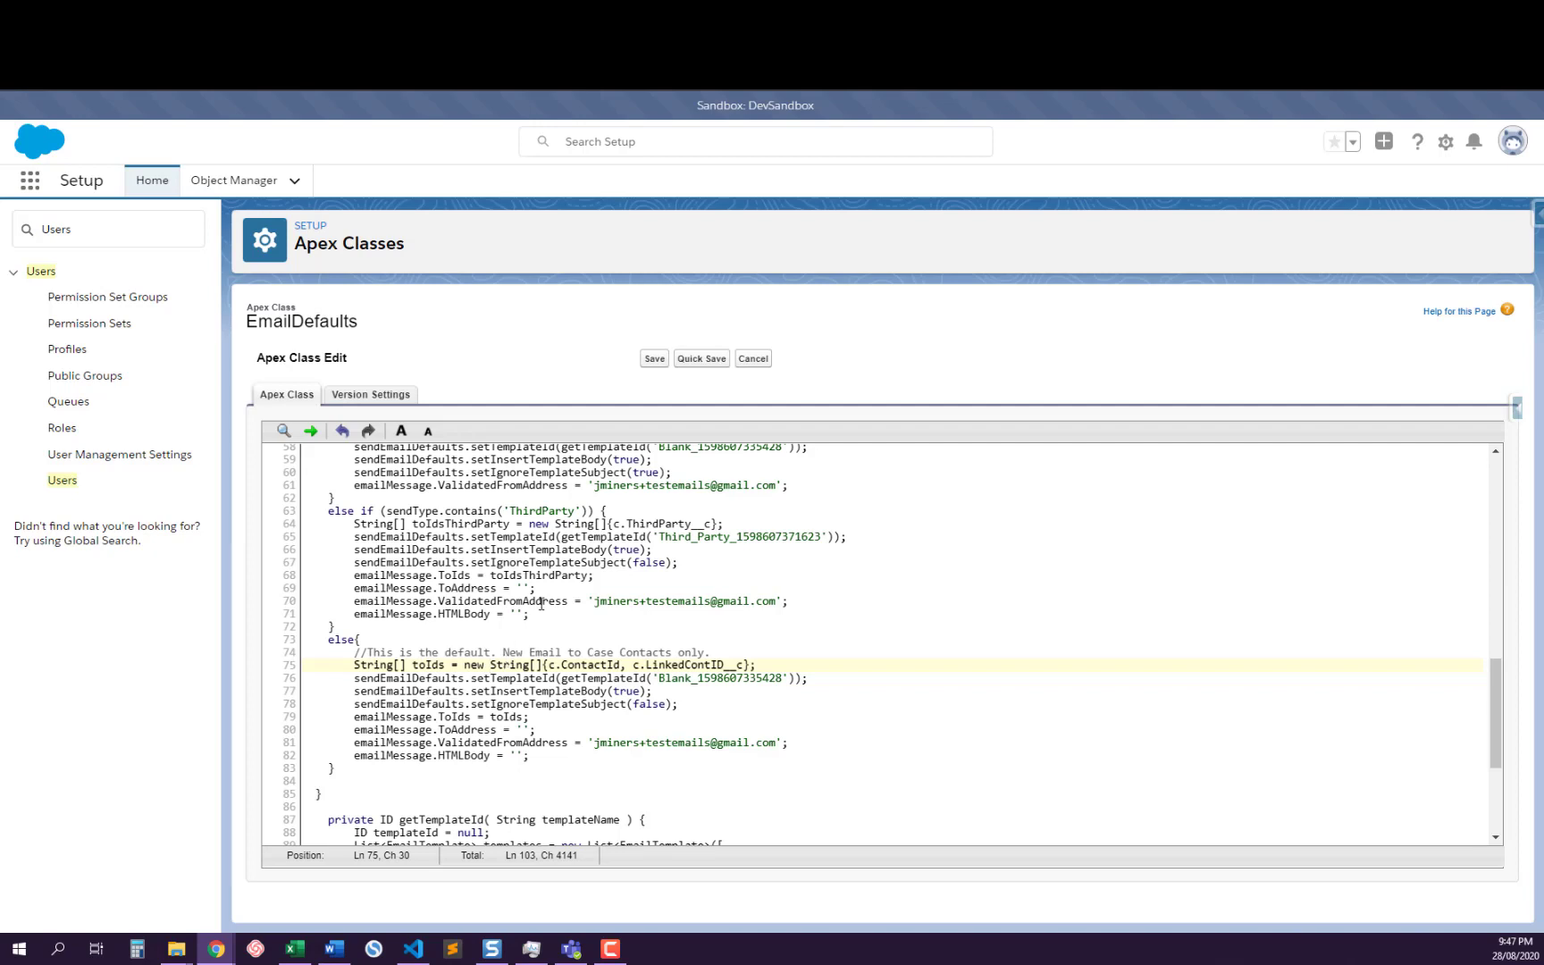
left_click(547, 653)
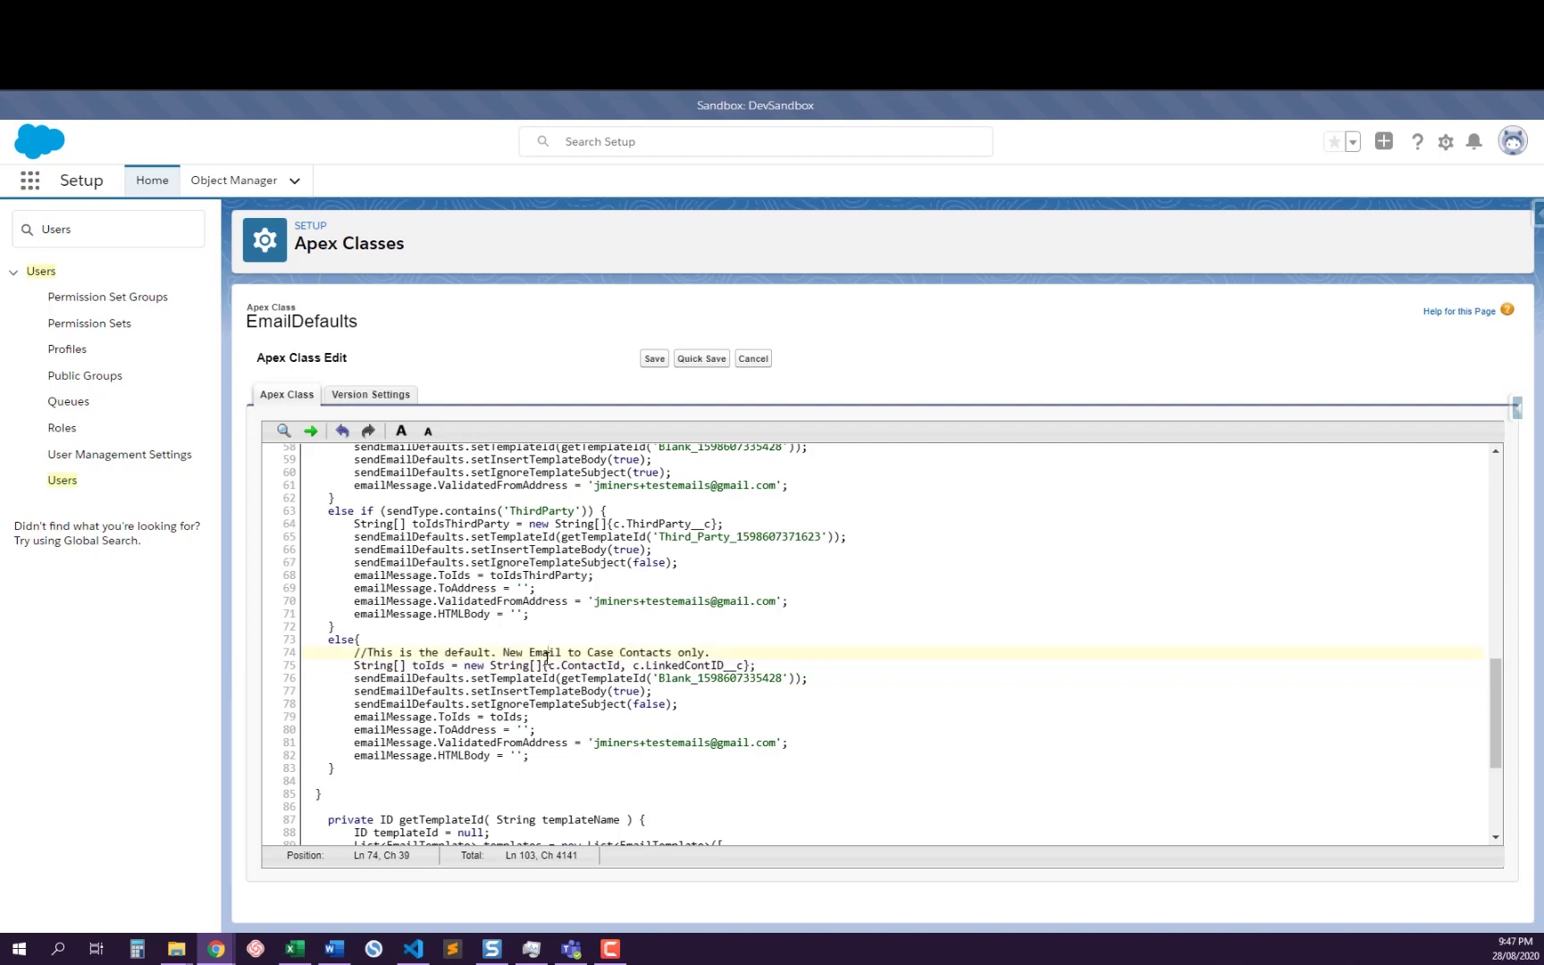
double_click(595, 692)
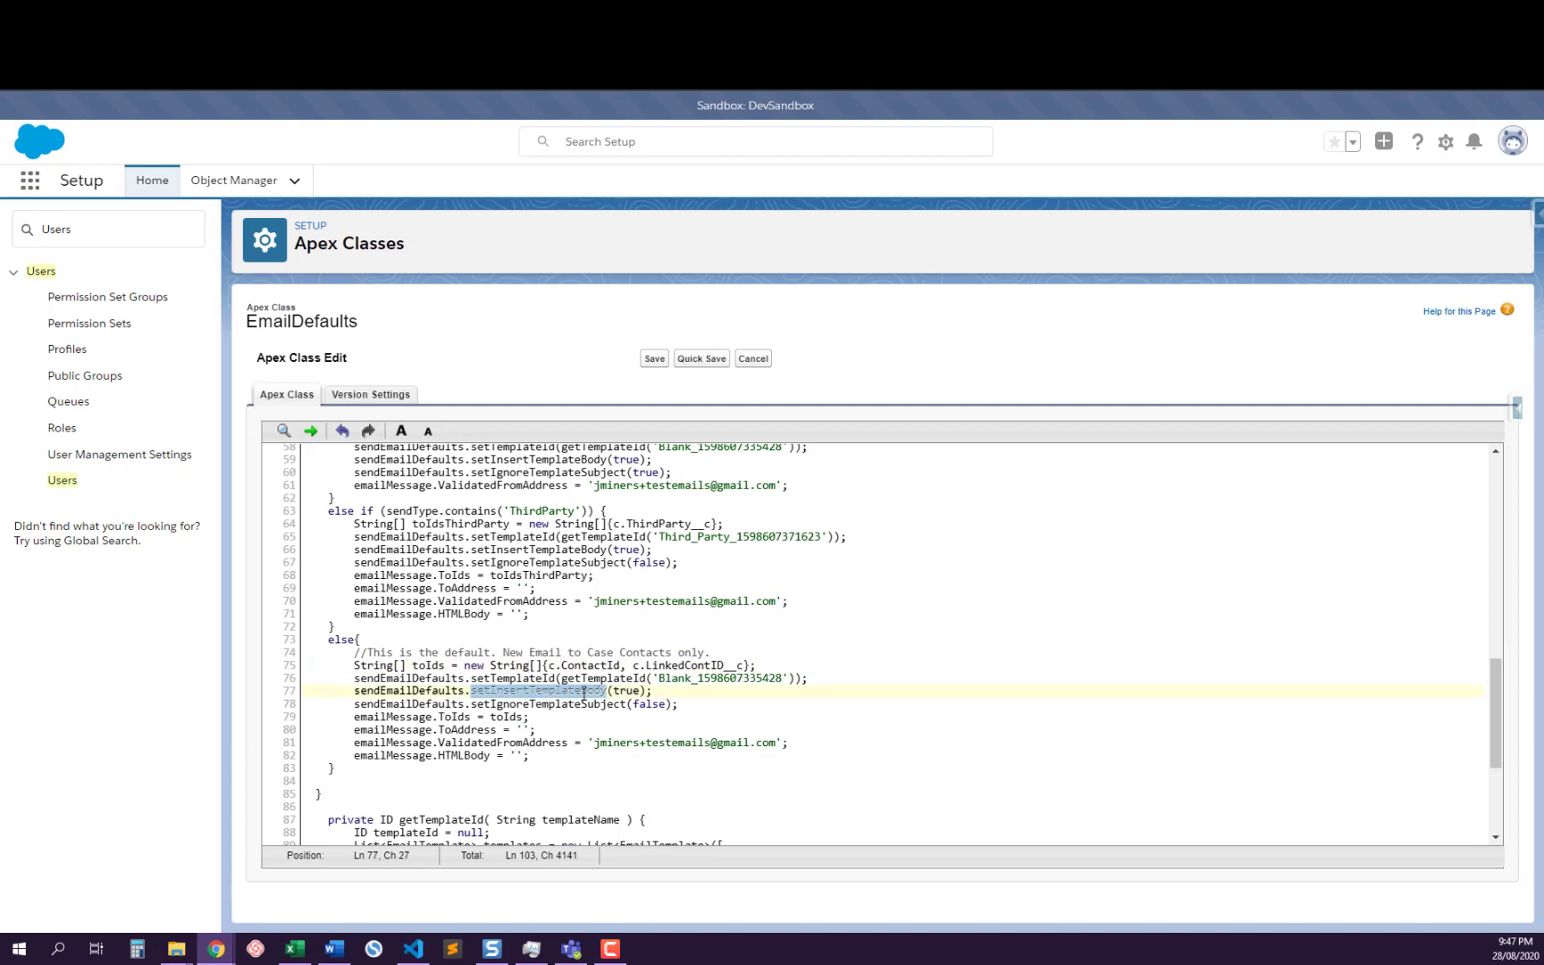
double_click(397, 717)
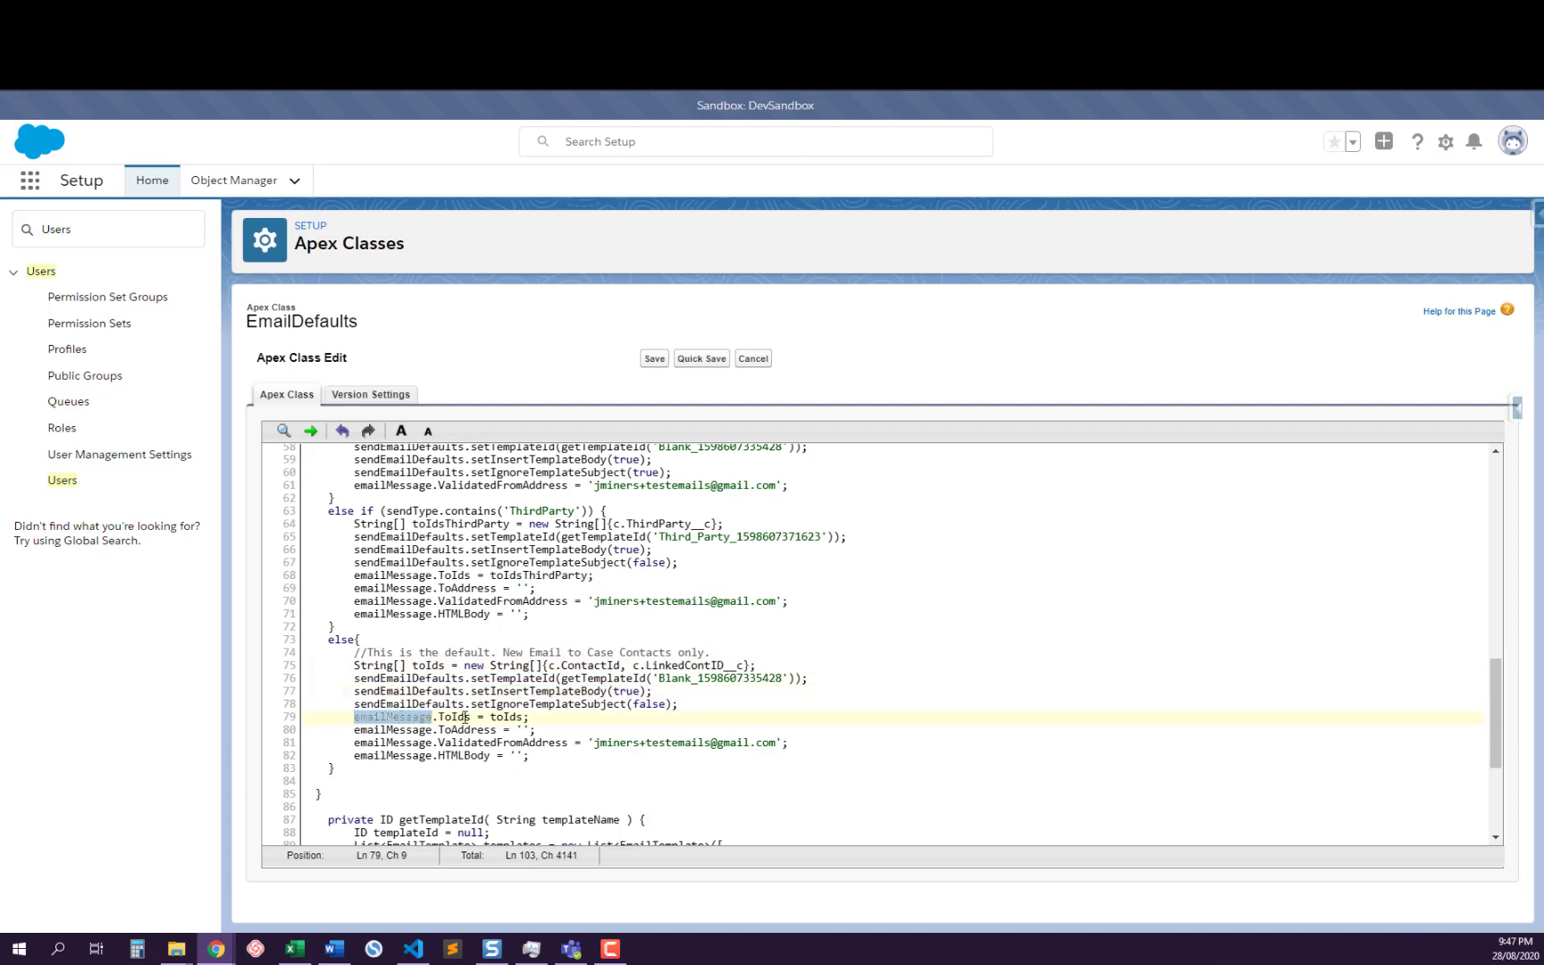
left_click(492, 717)
double_click(492, 717)
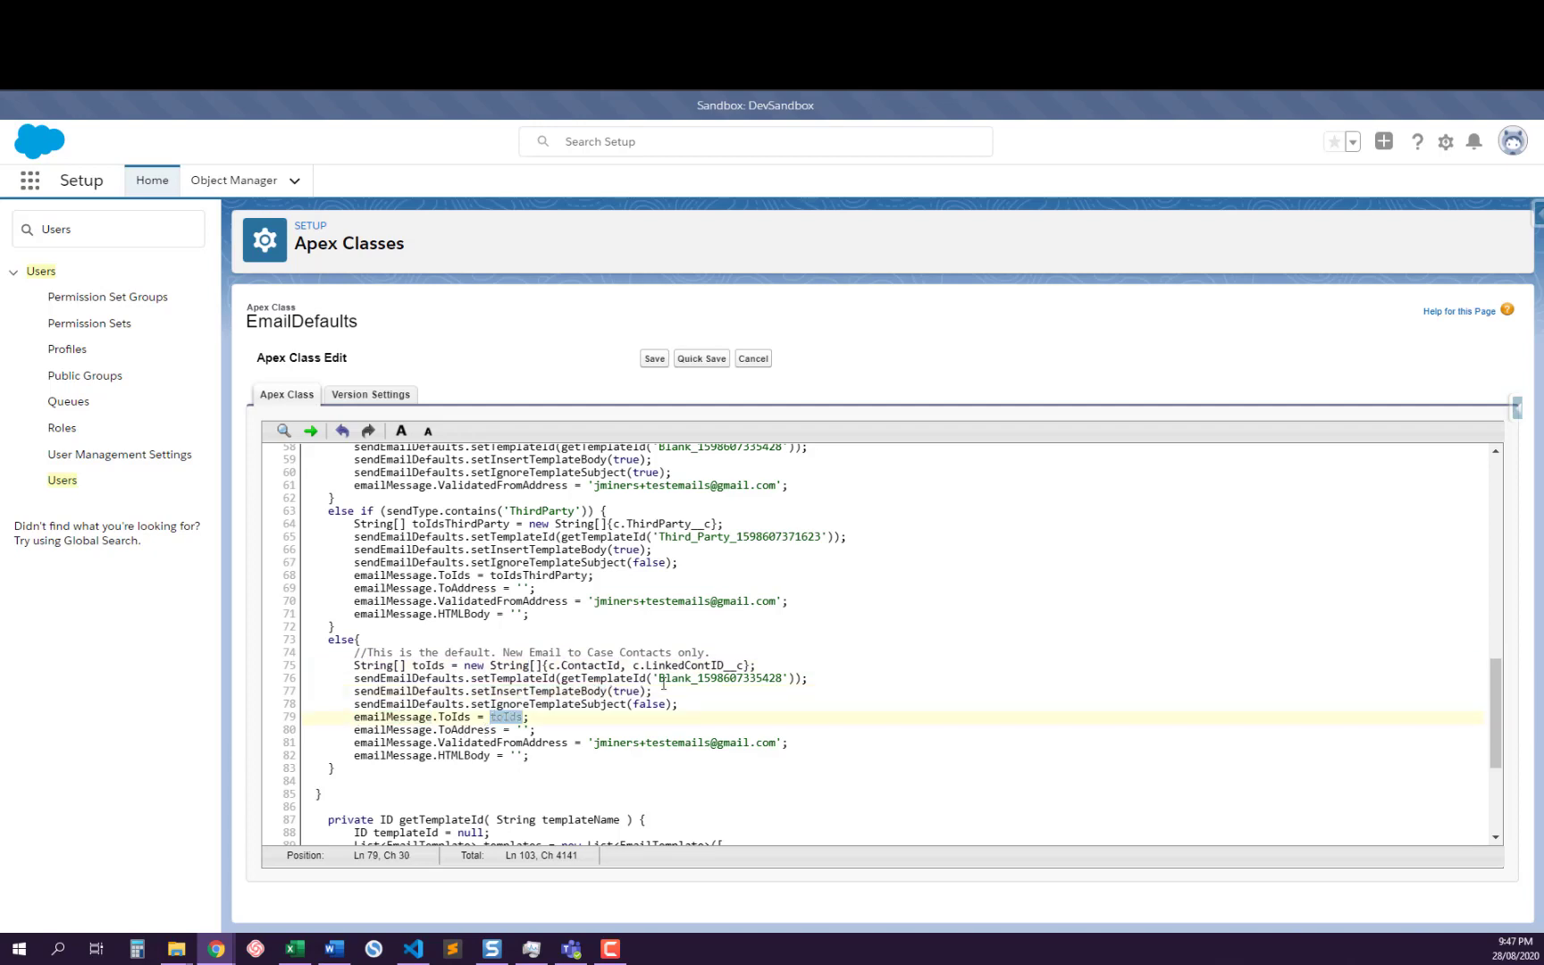
Highlight the default branch's ToAddress assignment and examine its ValidatedFromAddress and HTMLBody lines
double_click(479, 730)
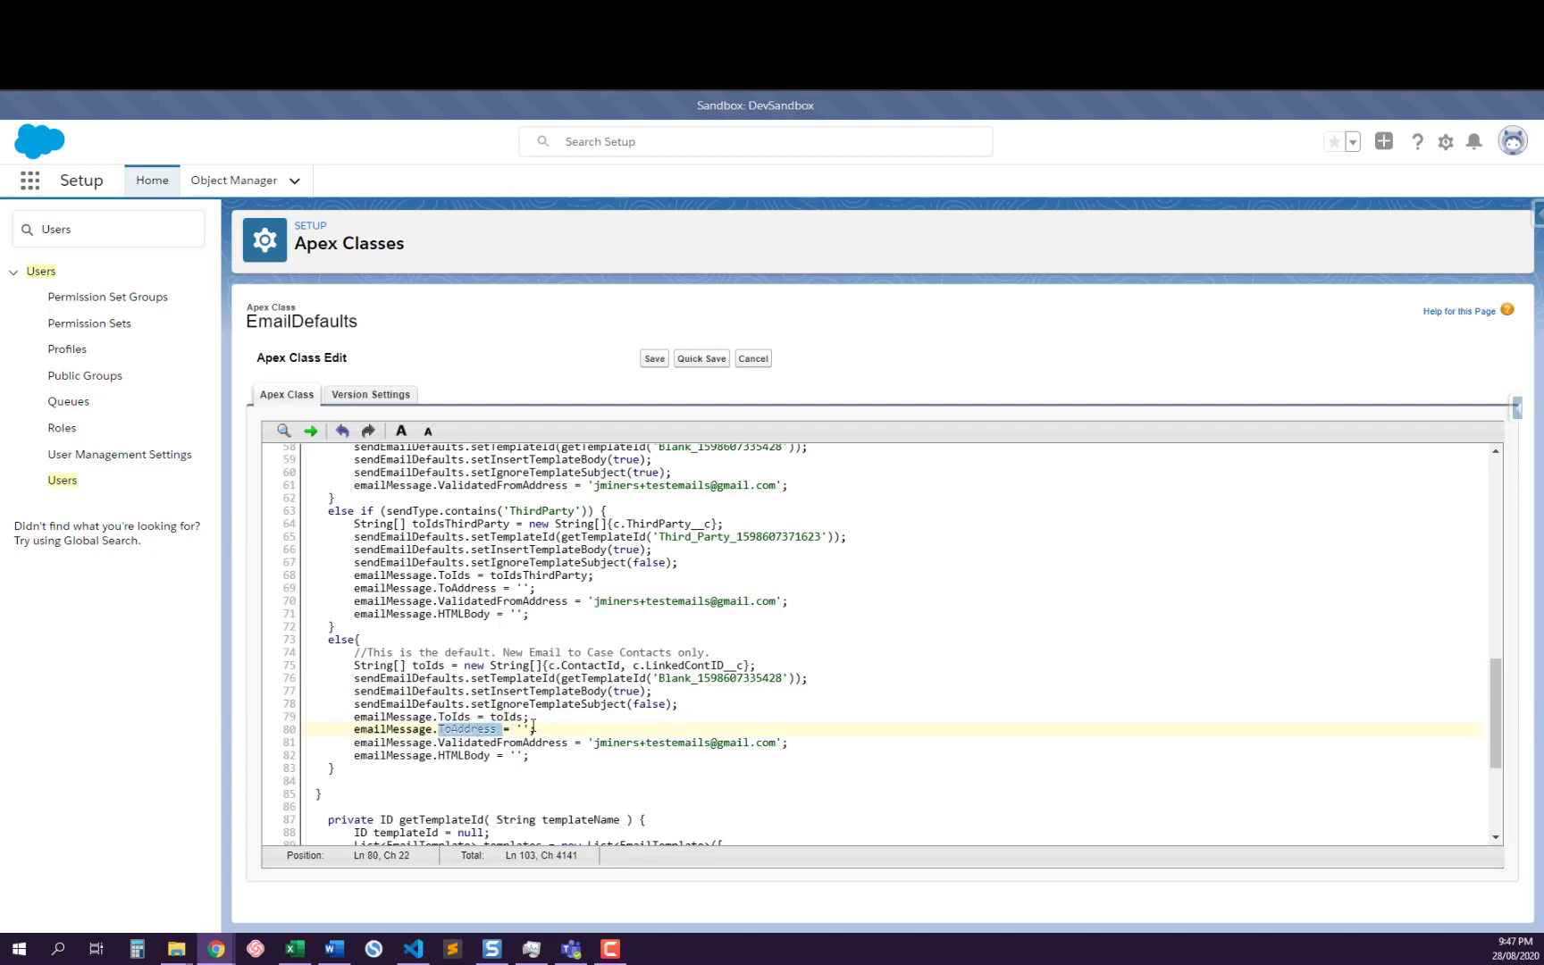
left_click(473, 745)
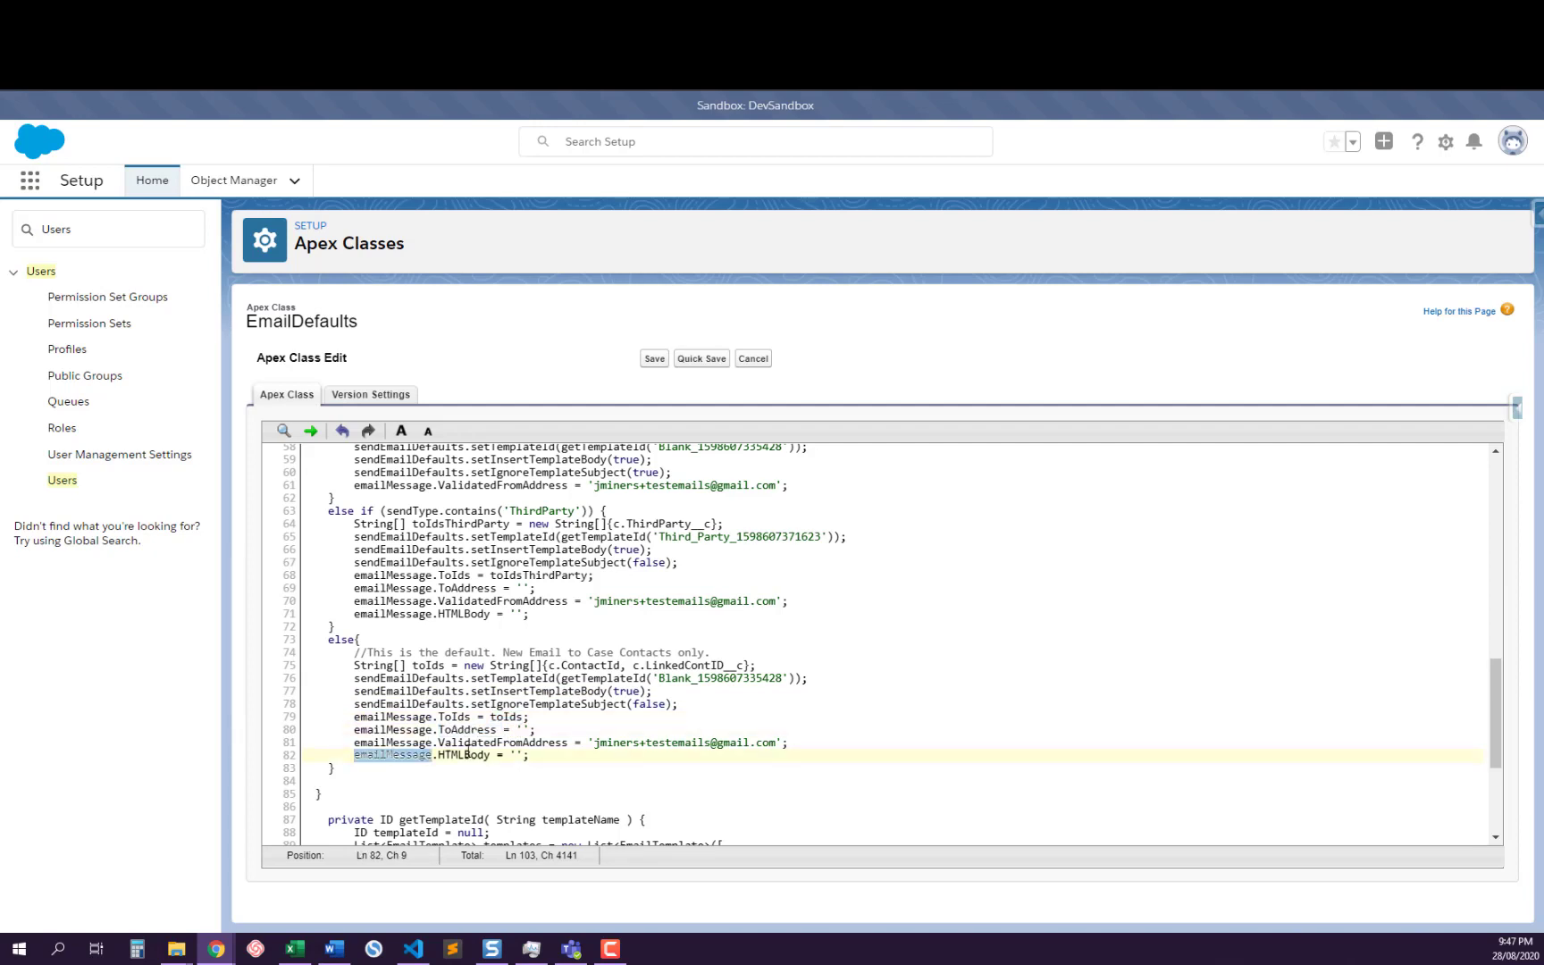
double_click(488, 745)
left_click(489, 756)
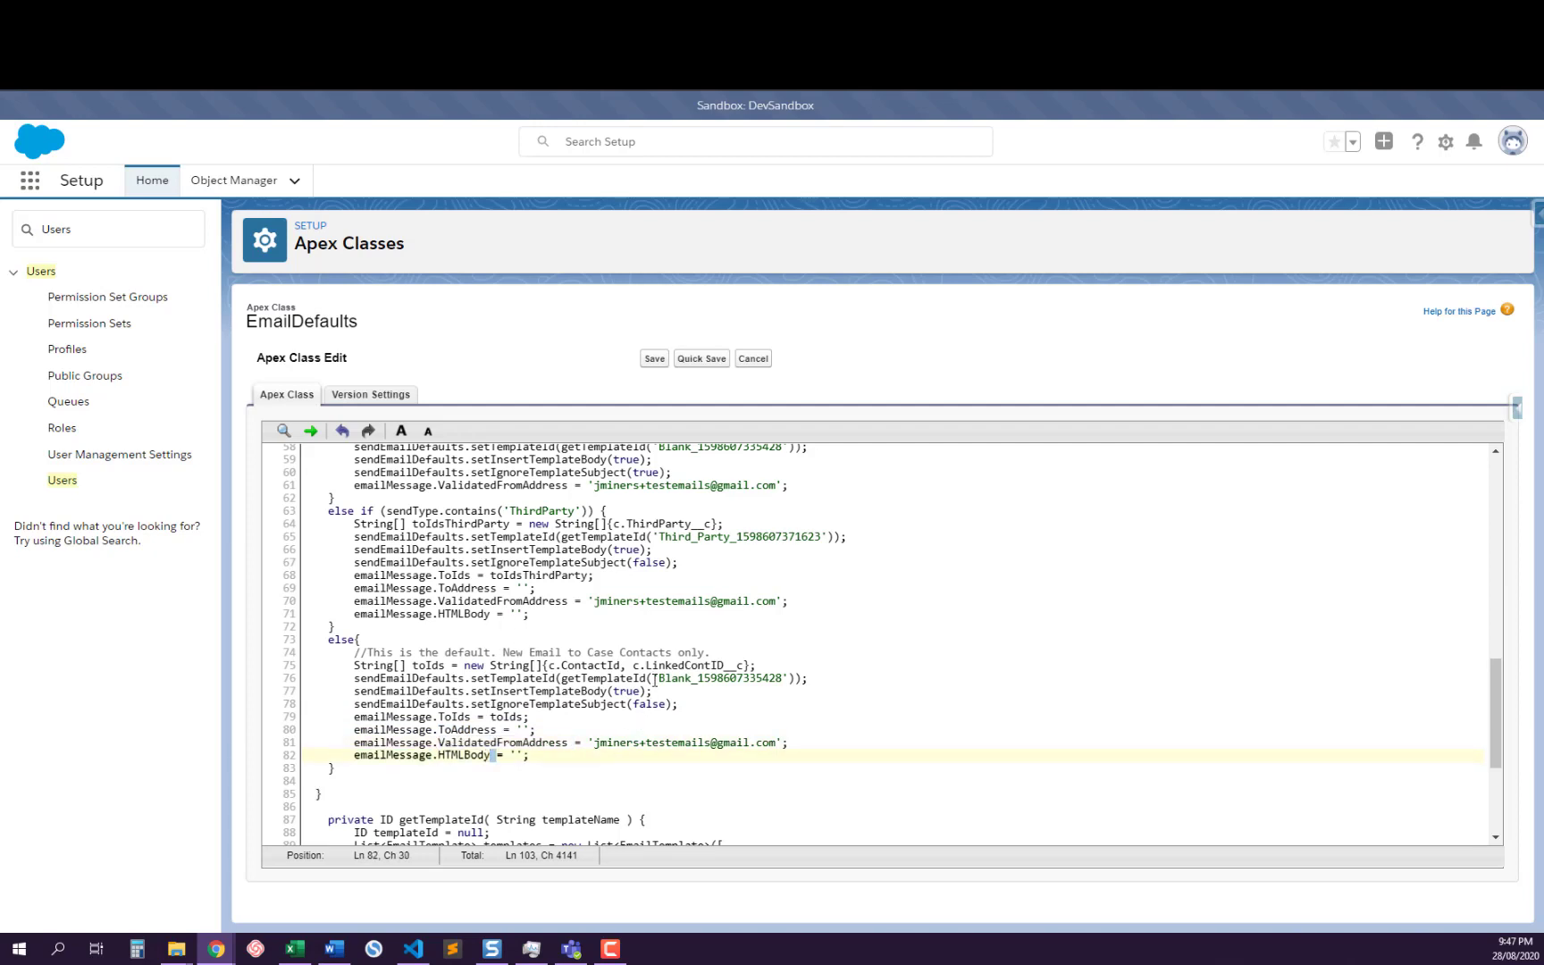
Look over the getTemplateId method at the end of the EmailDefaults class and return to the class's beginning
scroll(613, 631, "down", 4)
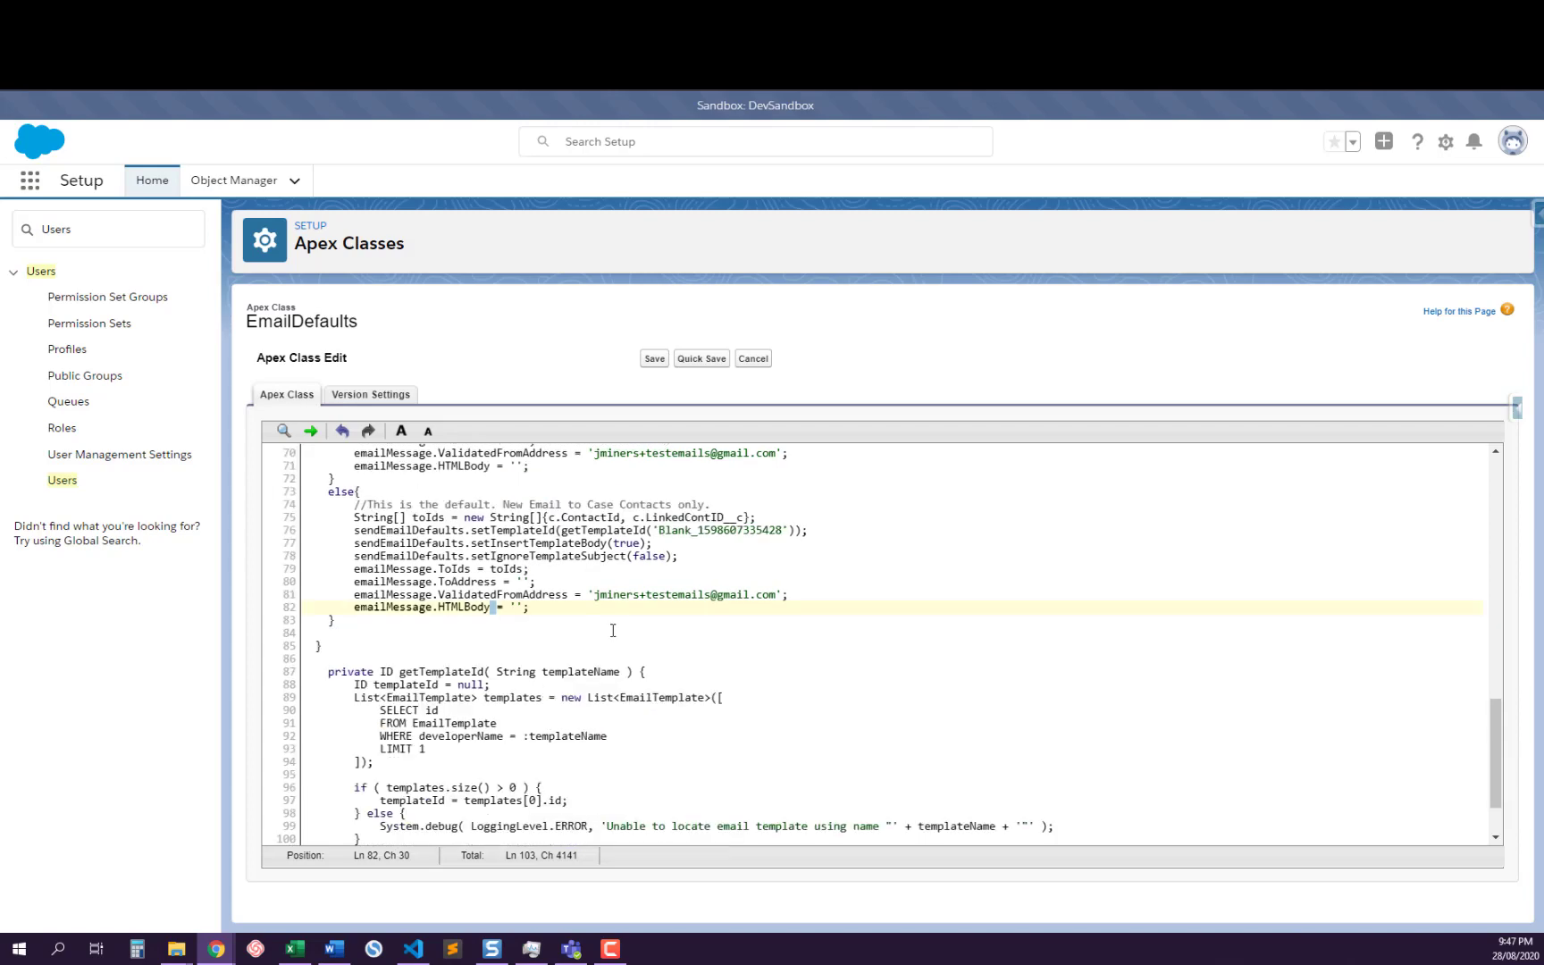
scroll(613, 629, "down", 2)
scroll(615, 625, "up", 20)
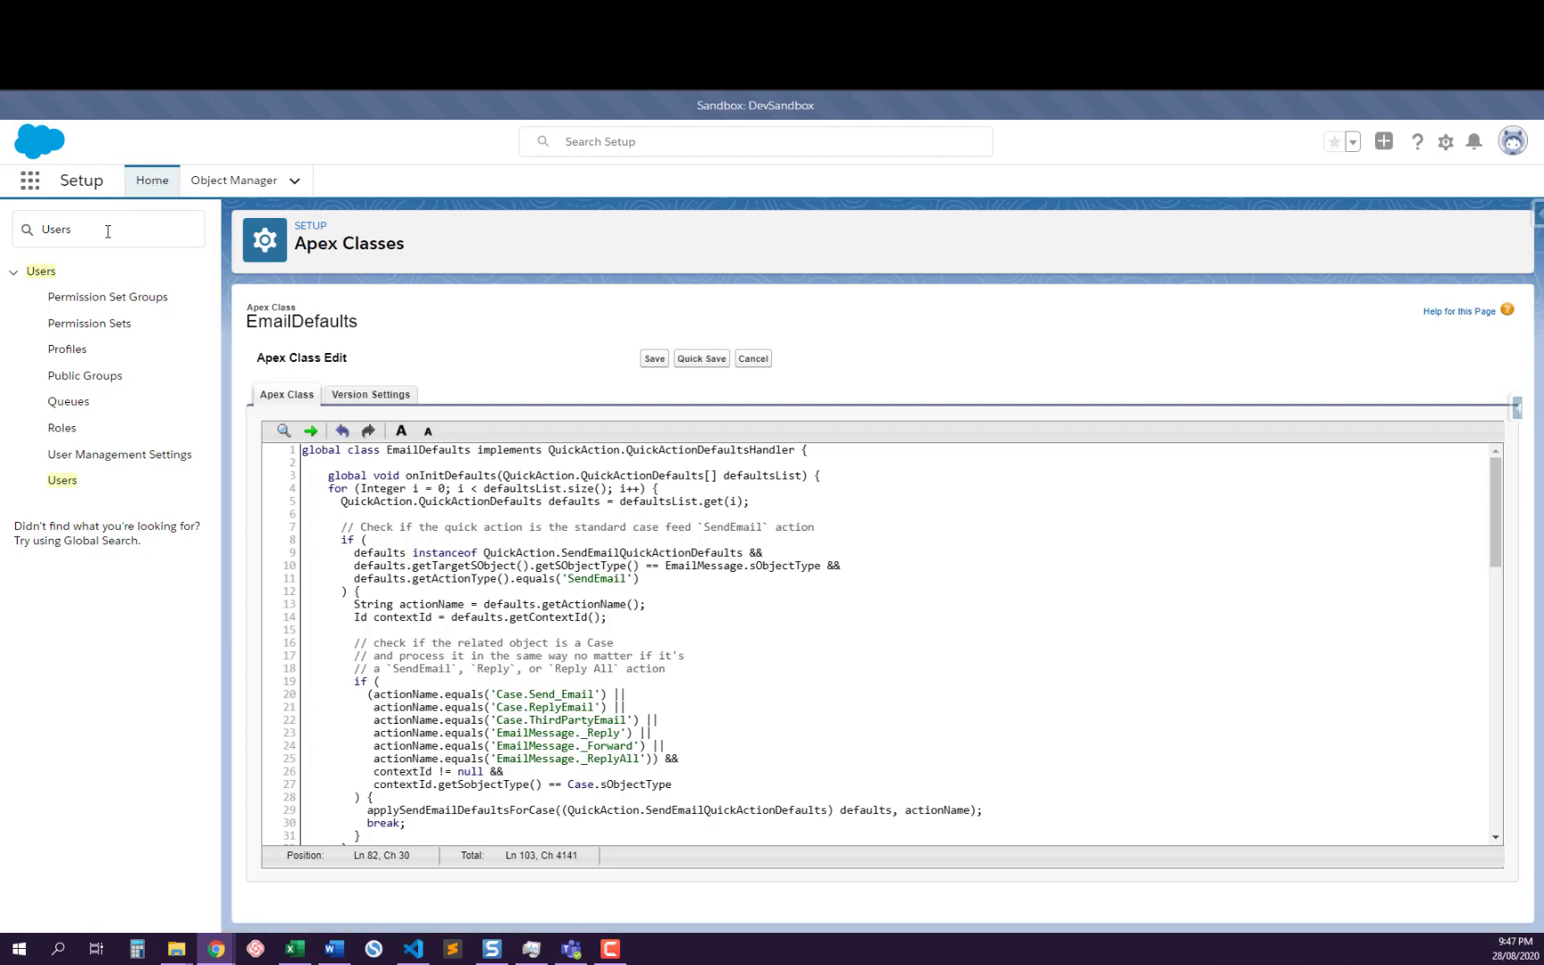
Find Email-to-Case in Setup by searching for "Email-" and look through its settings page
left_click(50, 231)
key("BackSpace")
key("BackSpace")
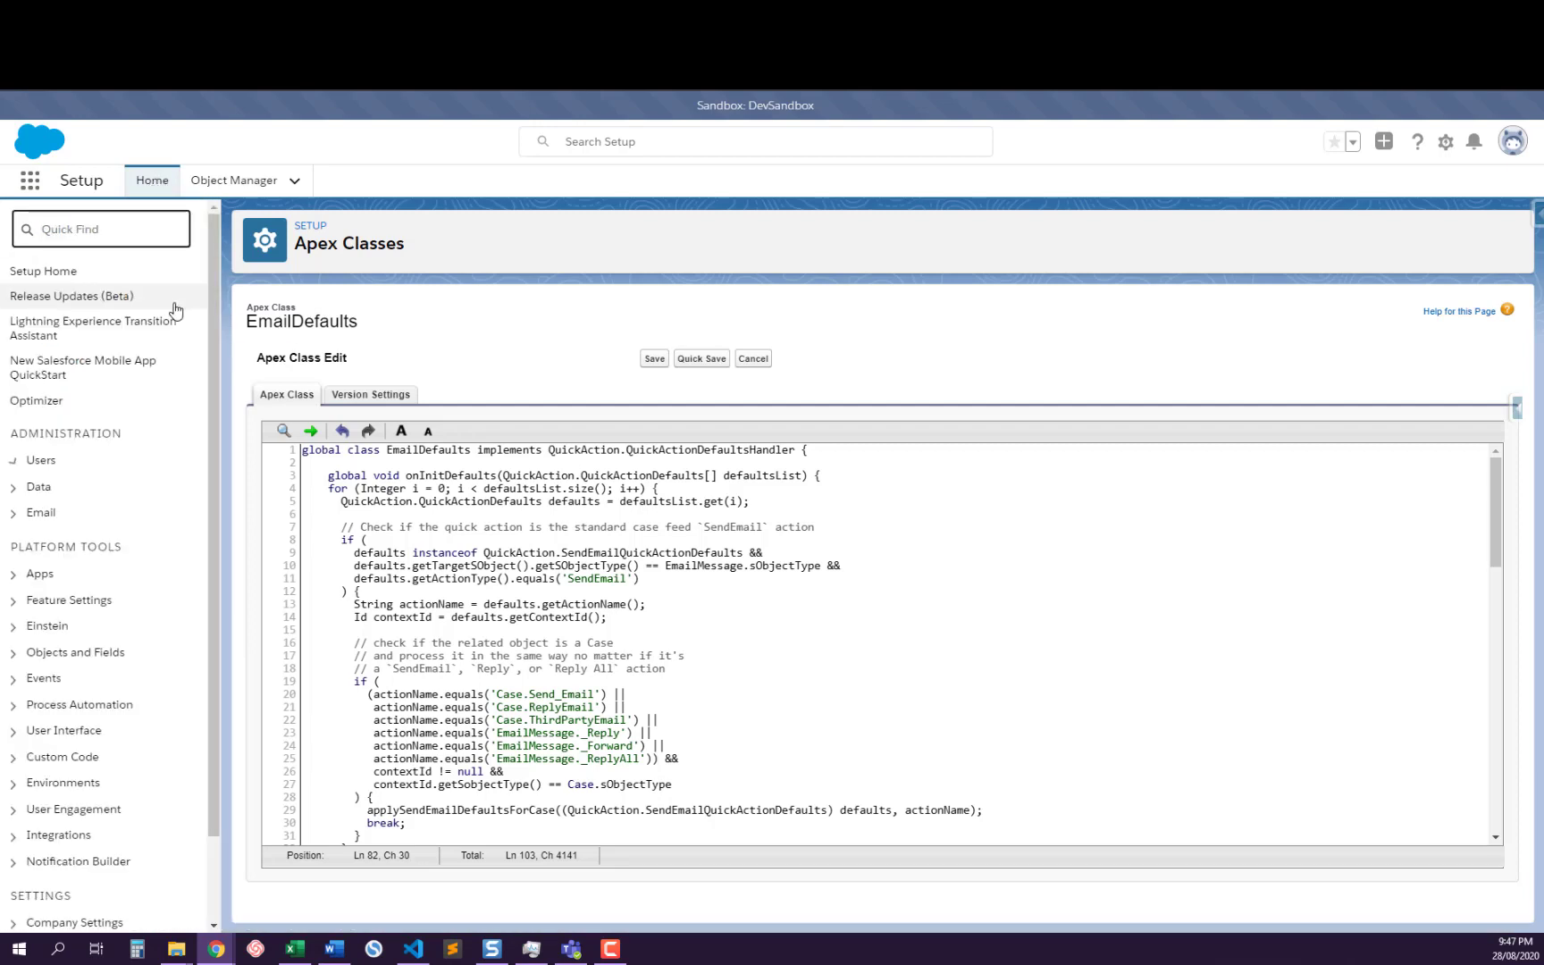
type("Email")
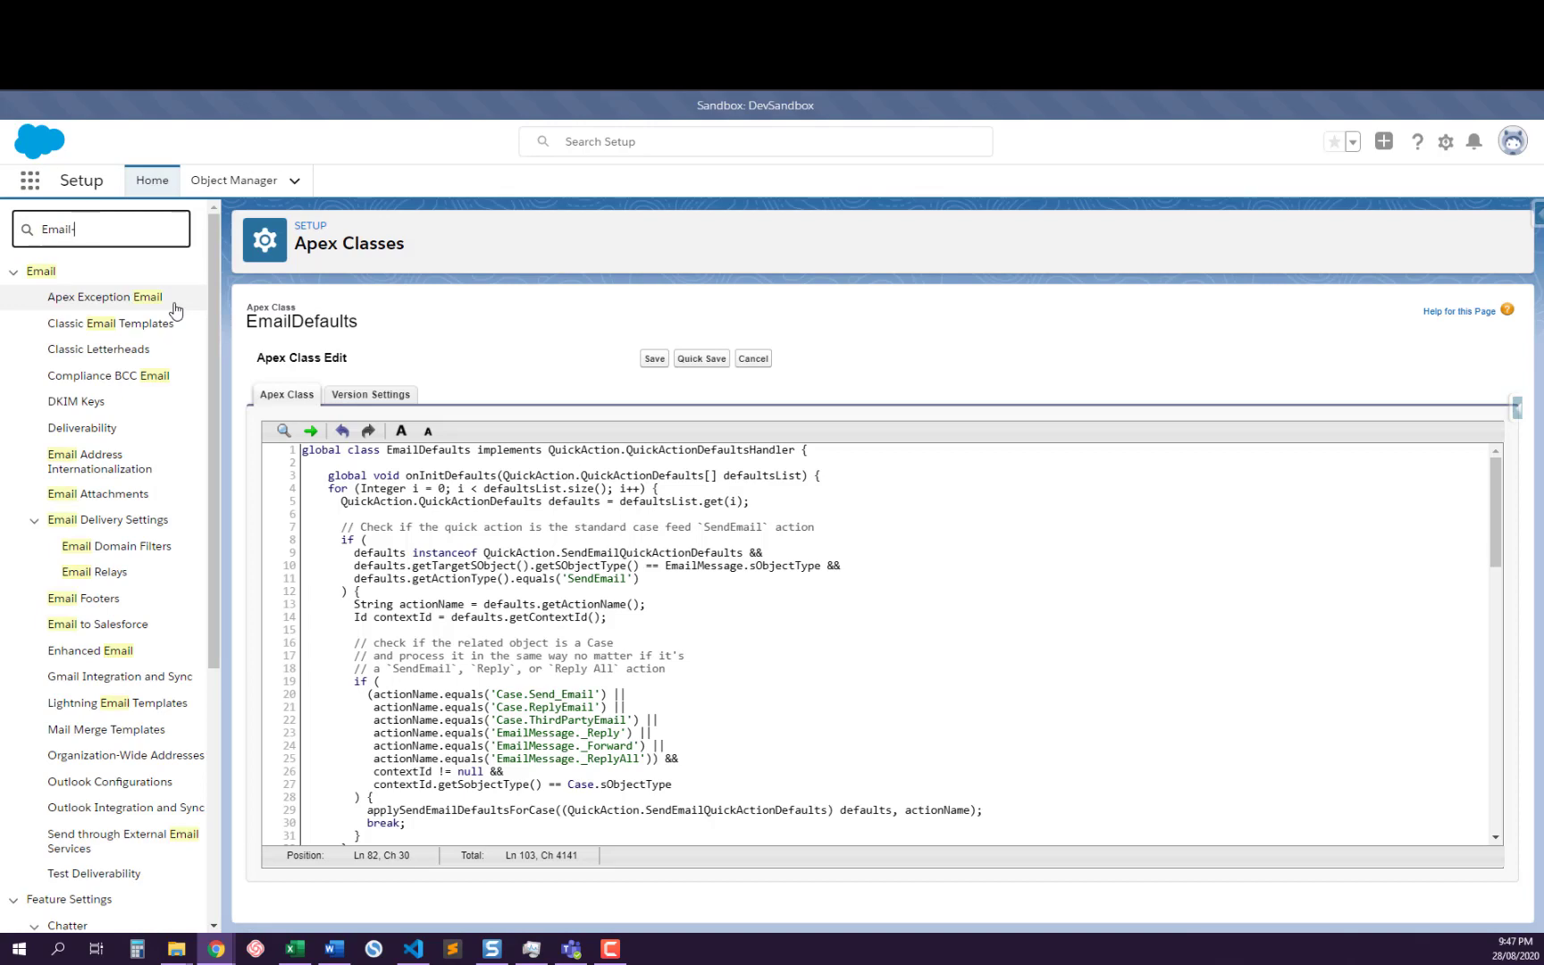
type("-")
left_click(123, 326)
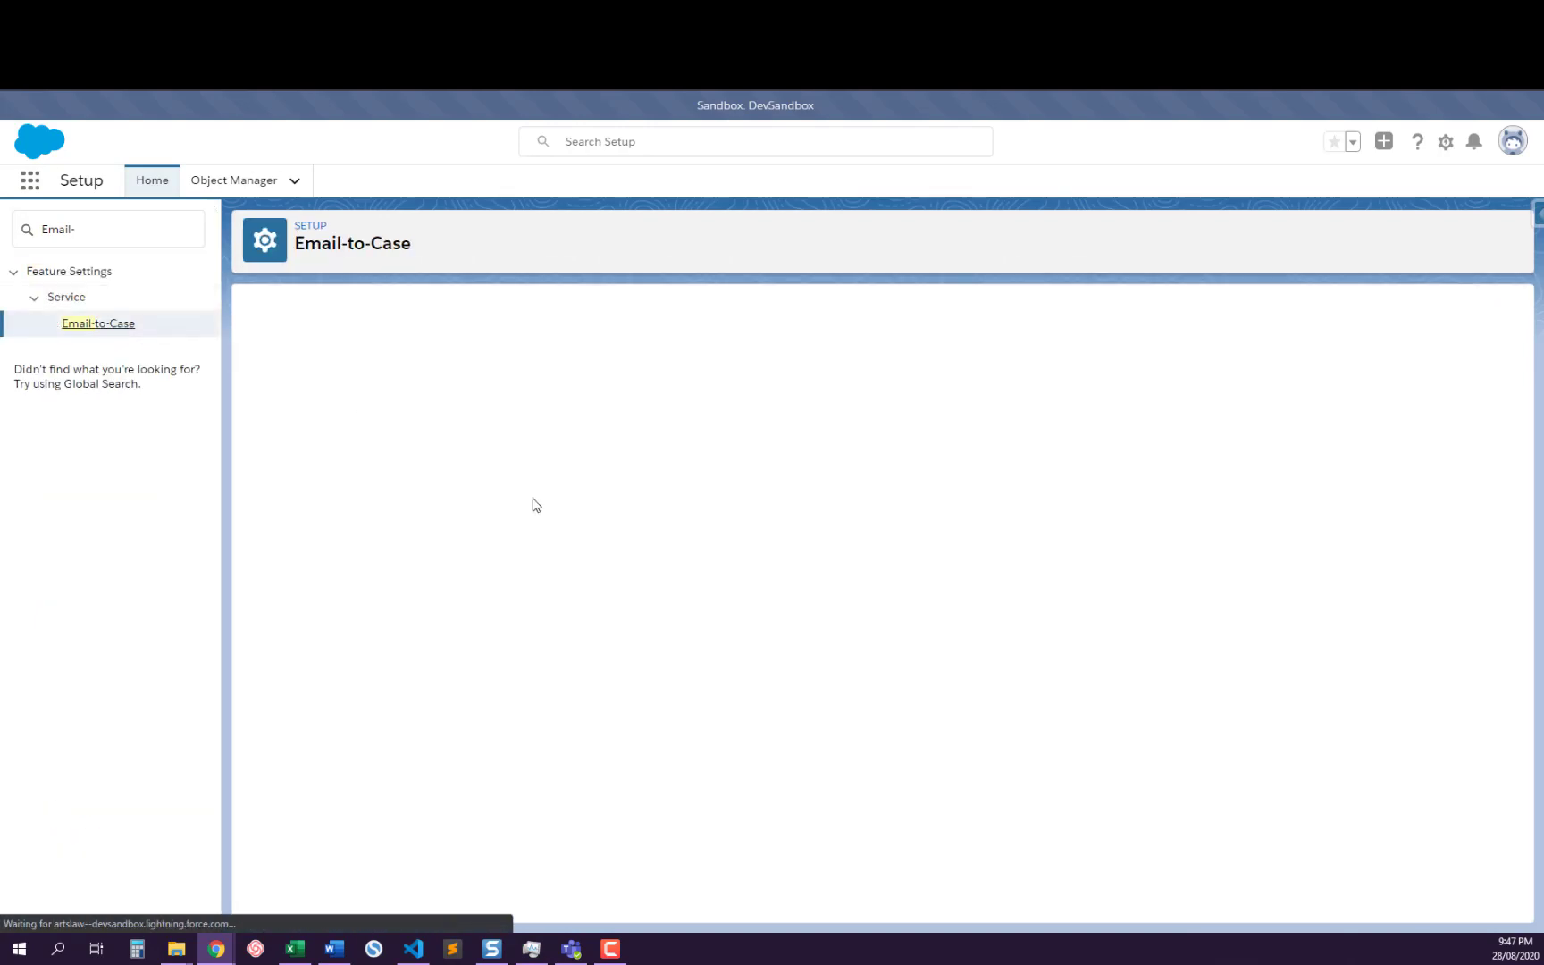
scroll(603, 505, "down", 3)
scroll(603, 504, "up", 3)
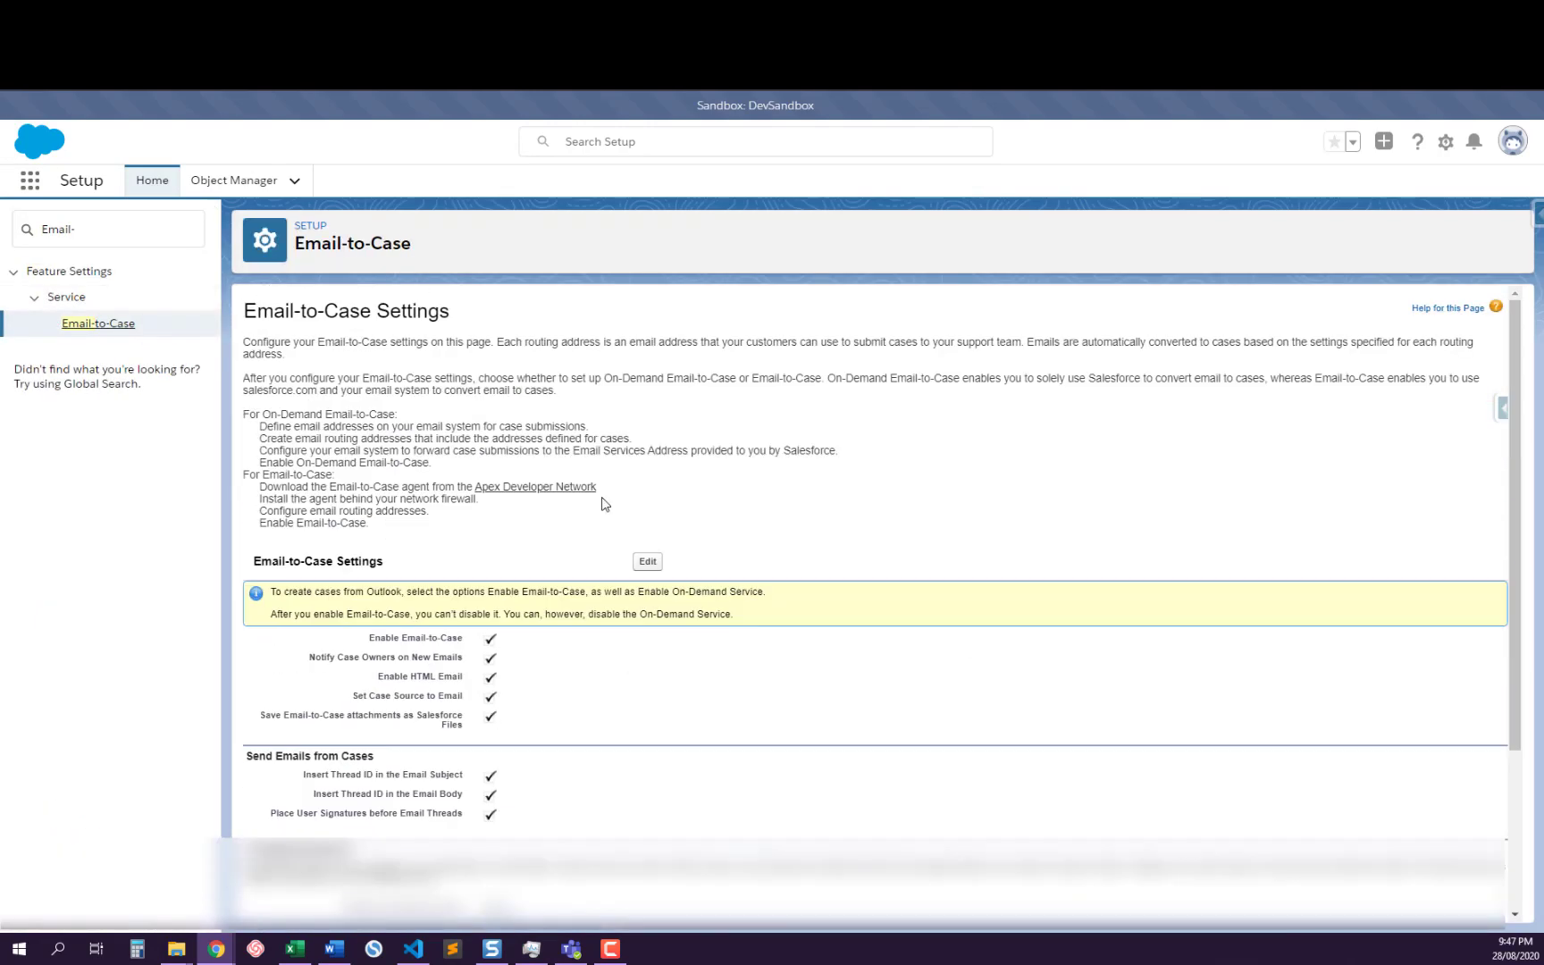
Search Setup for "Supp" and open the Support Settings page
triple_click(94, 236)
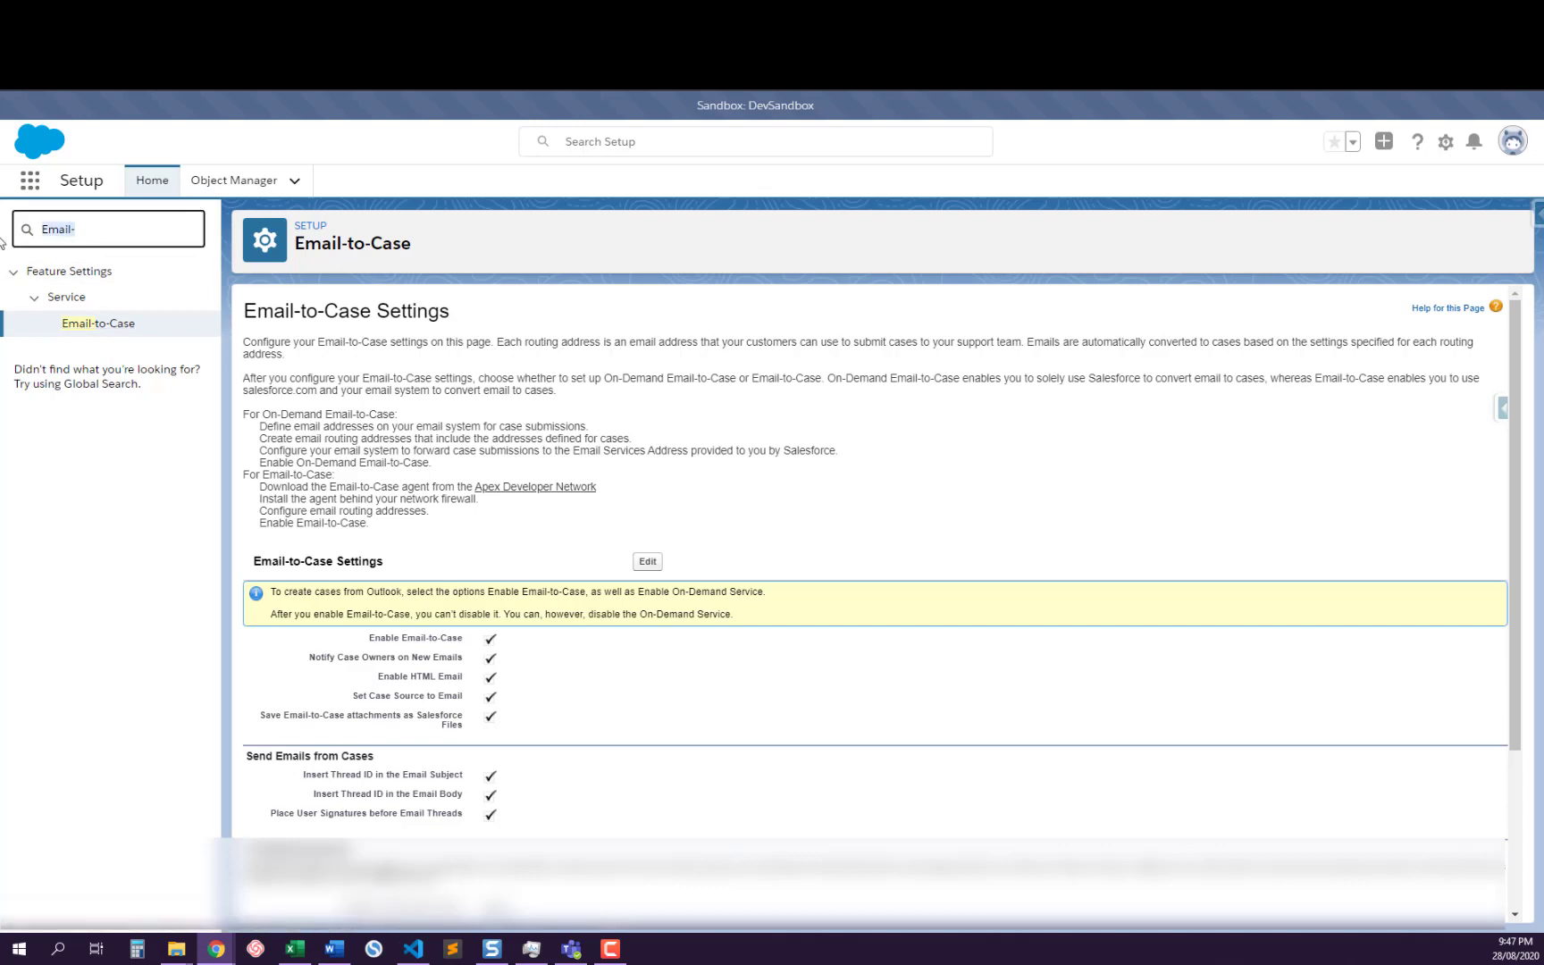
type("S")
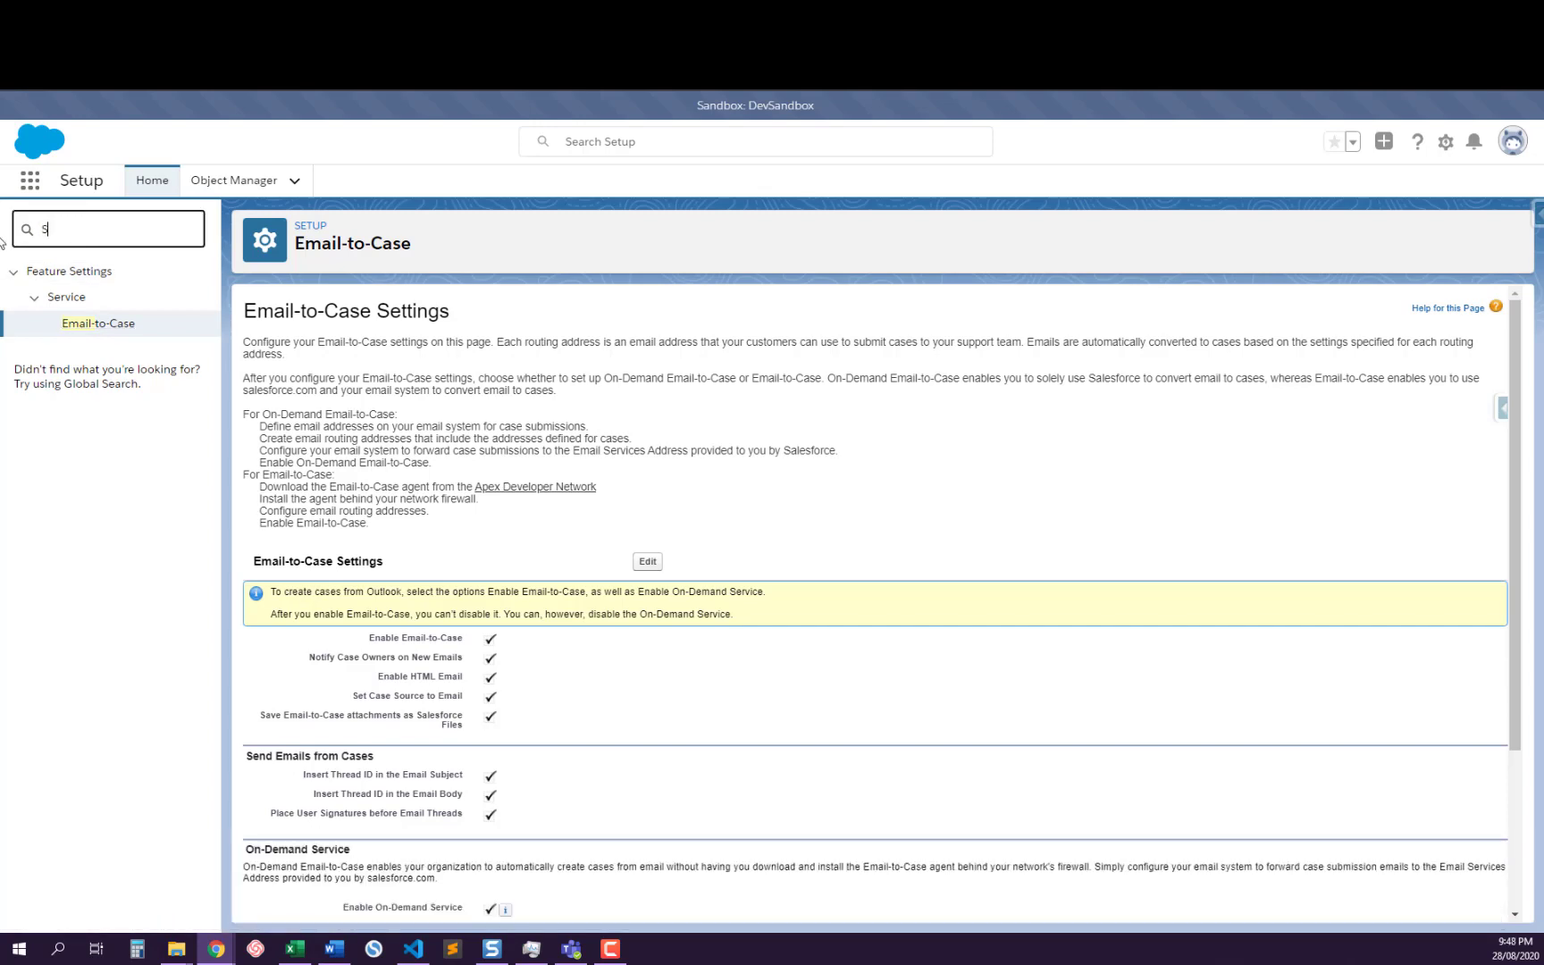
type("upop")
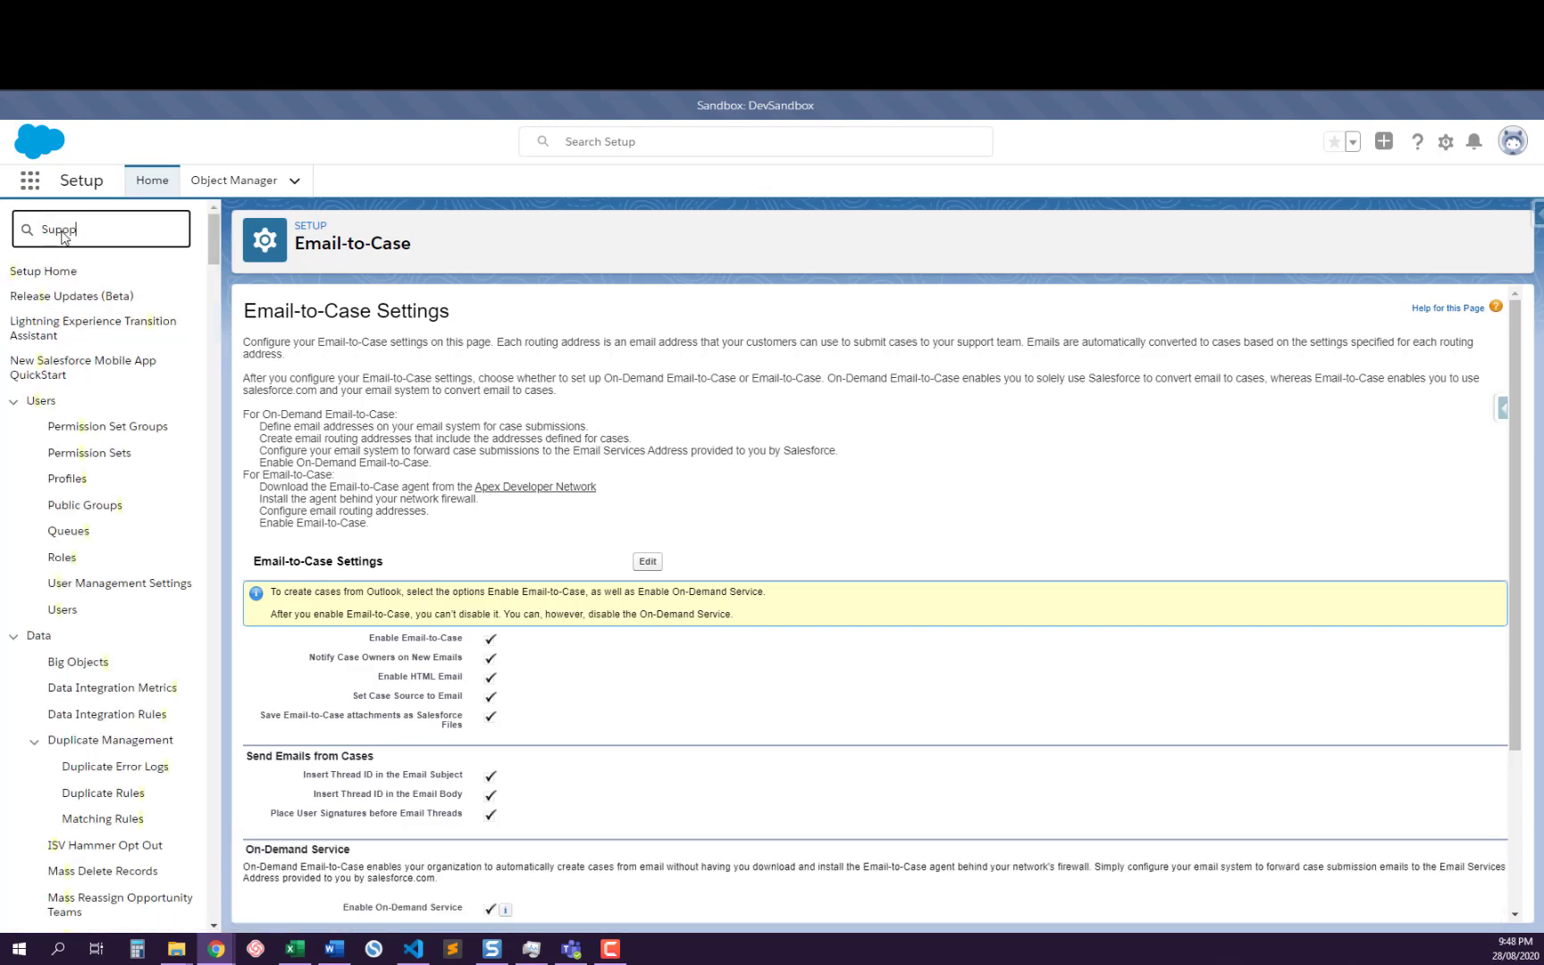
key("BackSpace")
key("BackSpace")
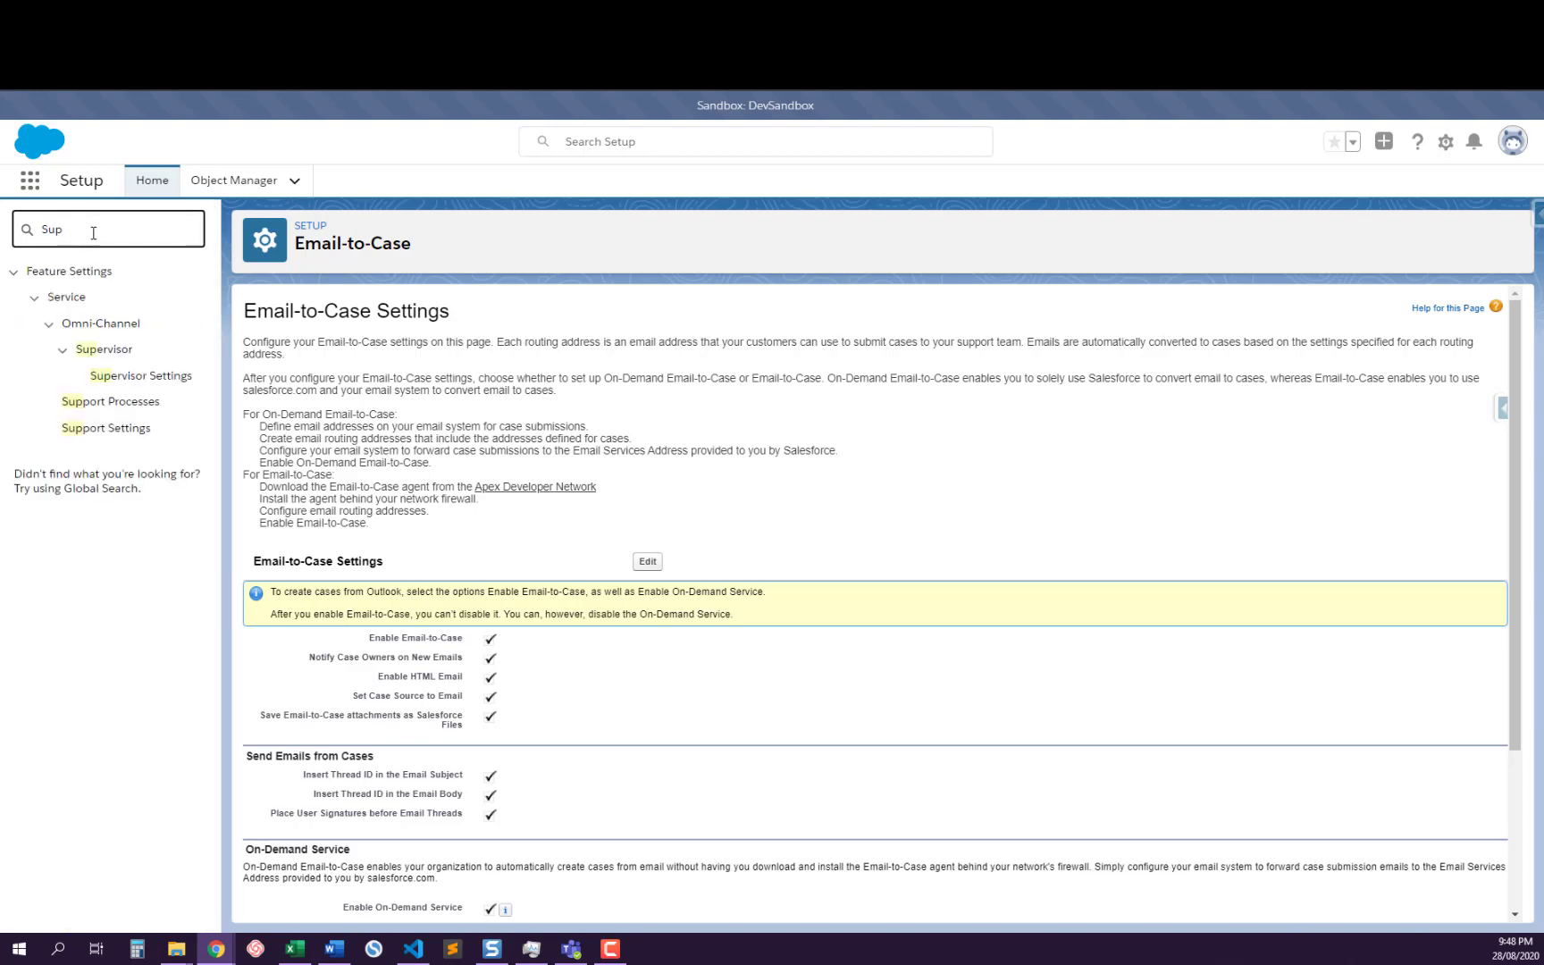
type("p")
left_click(119, 348)
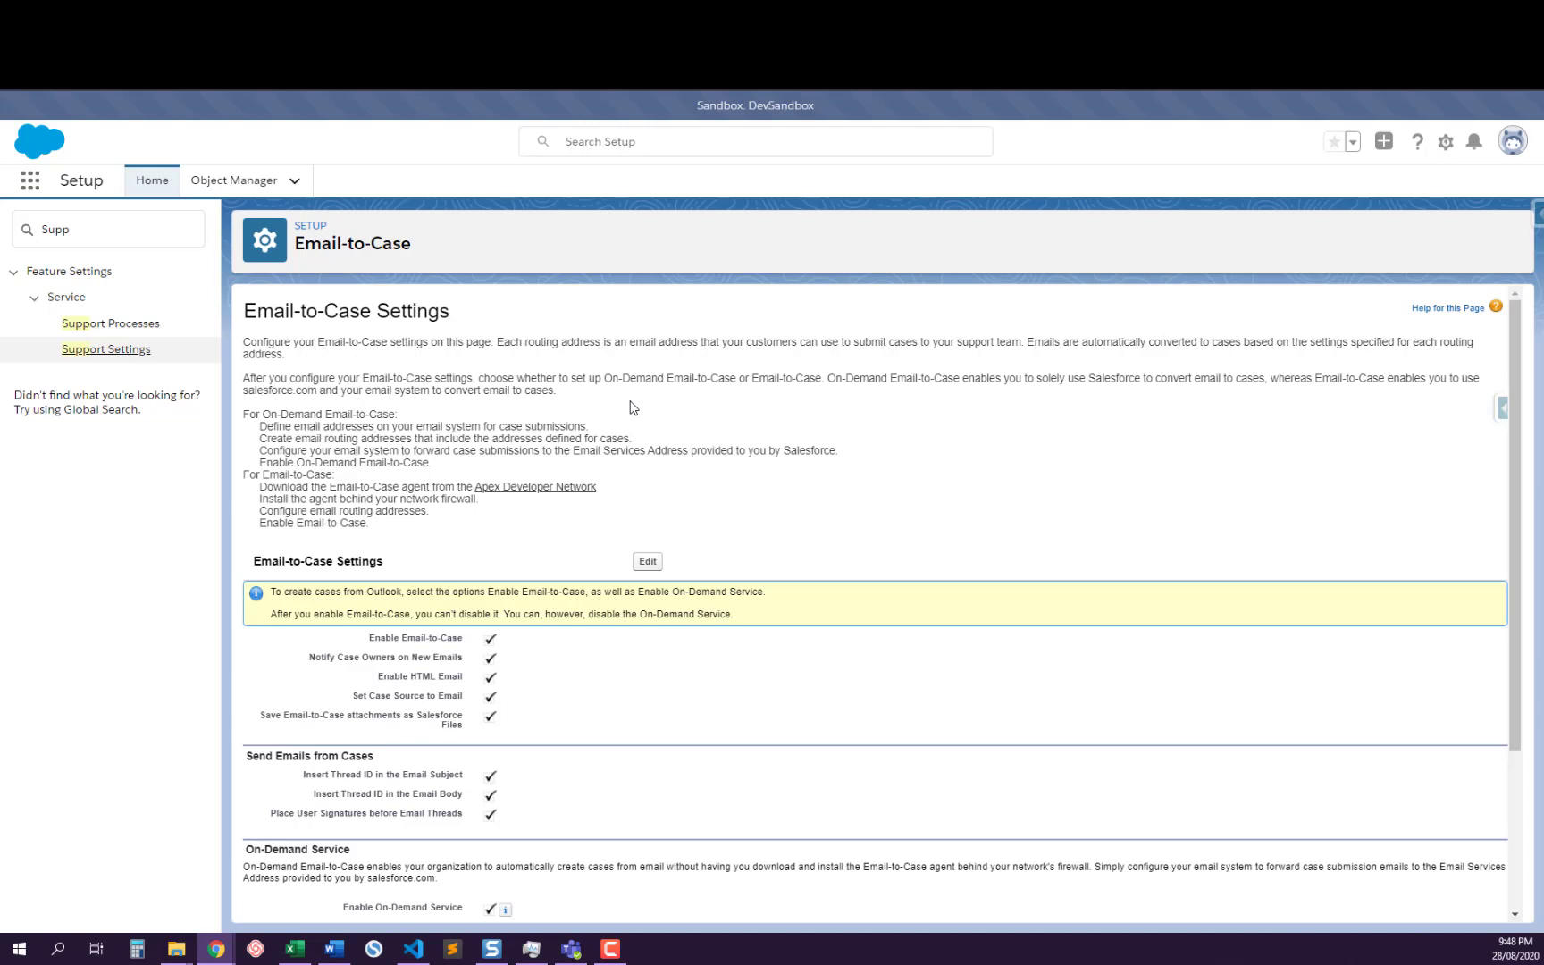
left_click(116, 350)
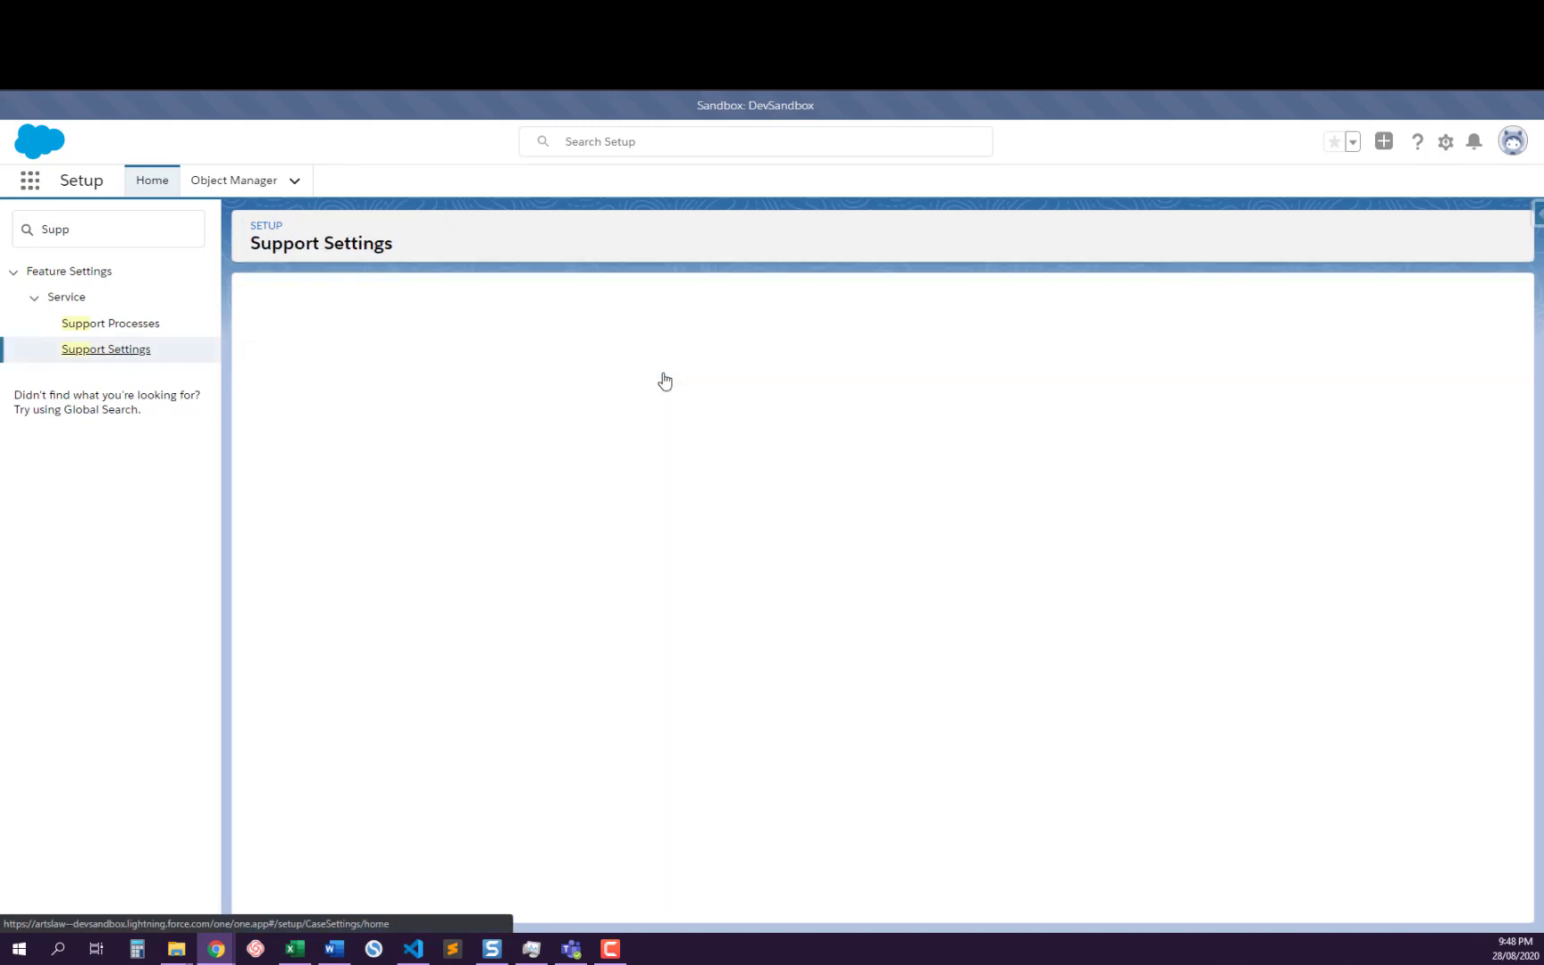
Open the support settings for editing and examine the default email template or handler option and its Apex class assignment
scroll(665, 381, "down", 10)
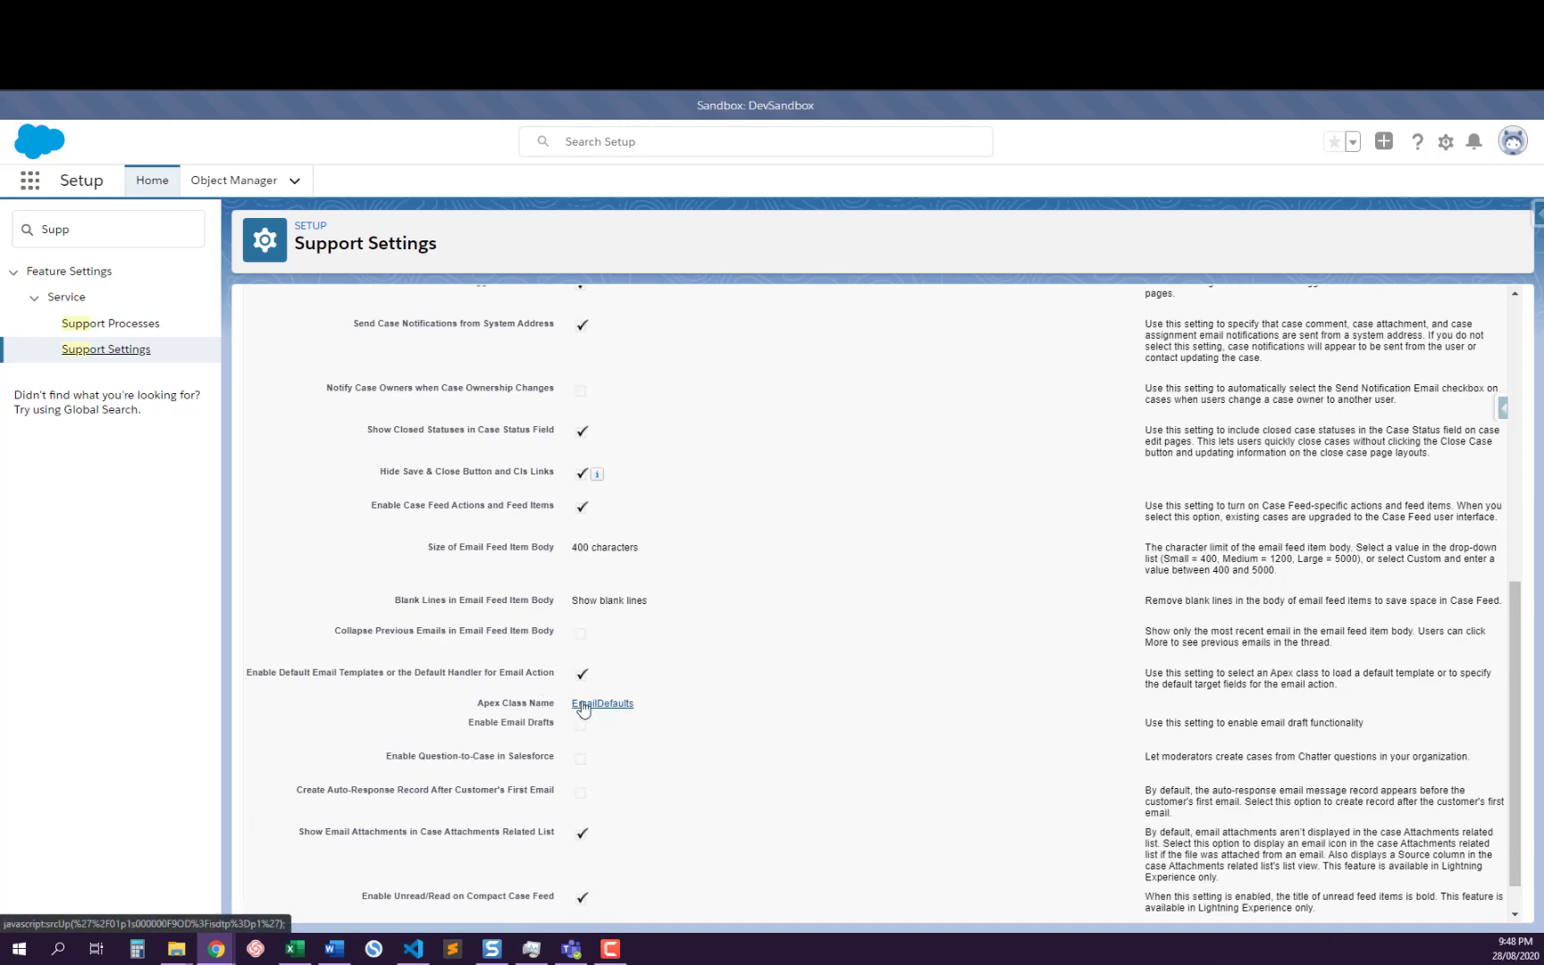
scroll(697, 625, "up", 10)
left_click(645, 398)
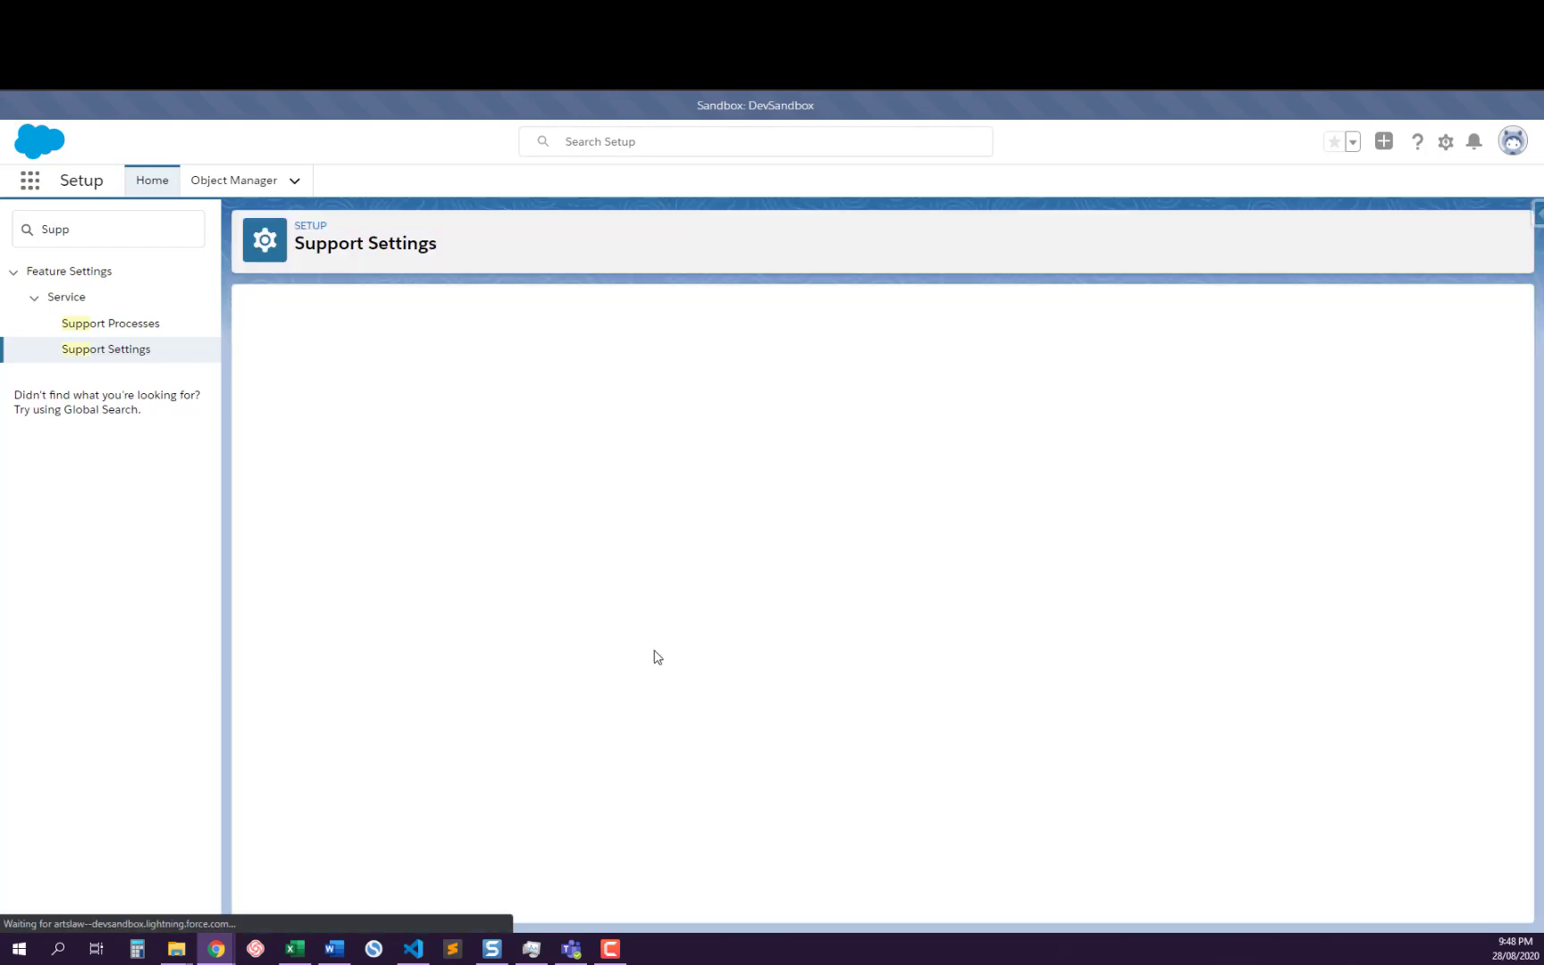
scroll(657, 657, "down", 4)
scroll(657, 670, "down", 2)
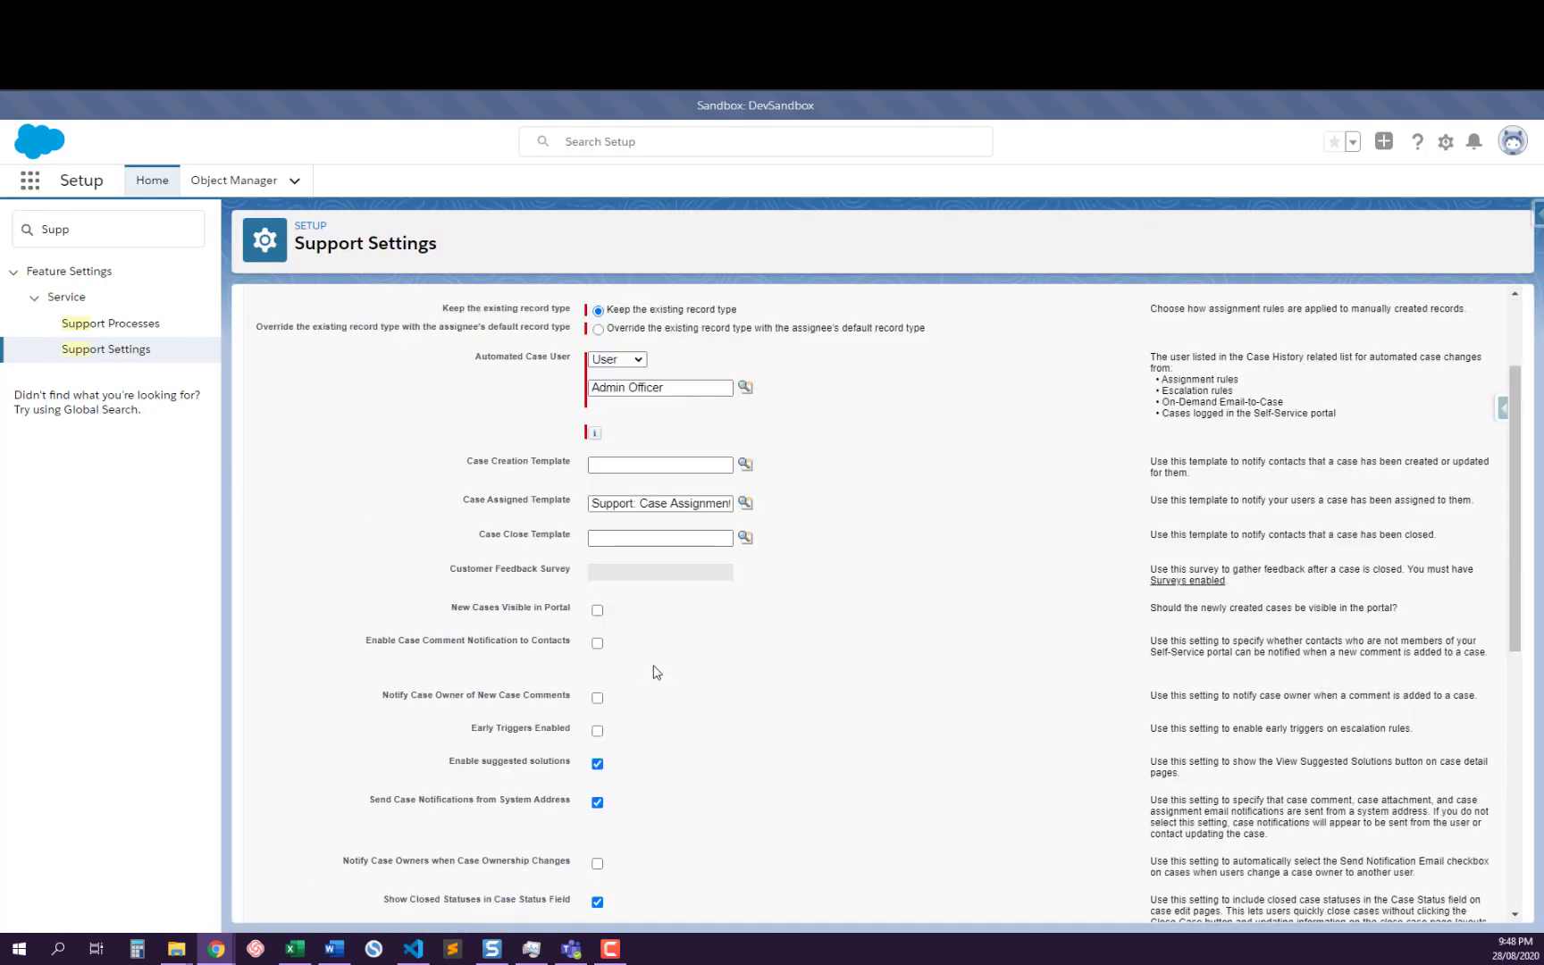
scroll(655, 670, "down", 5)
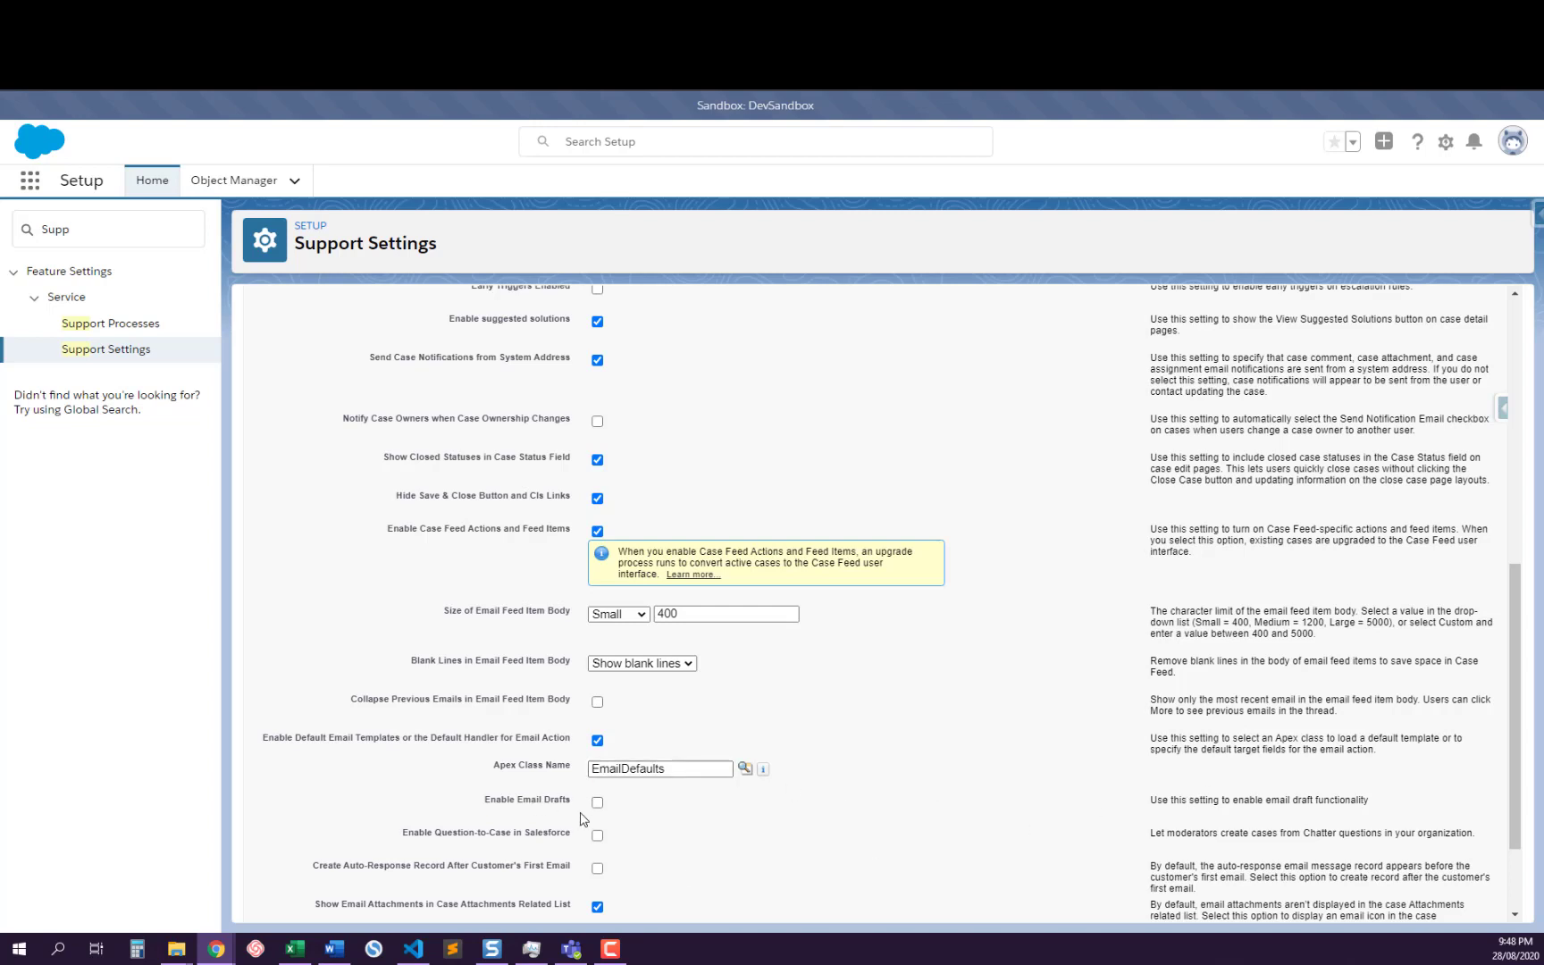
scroll(537, 831, "down", 3)
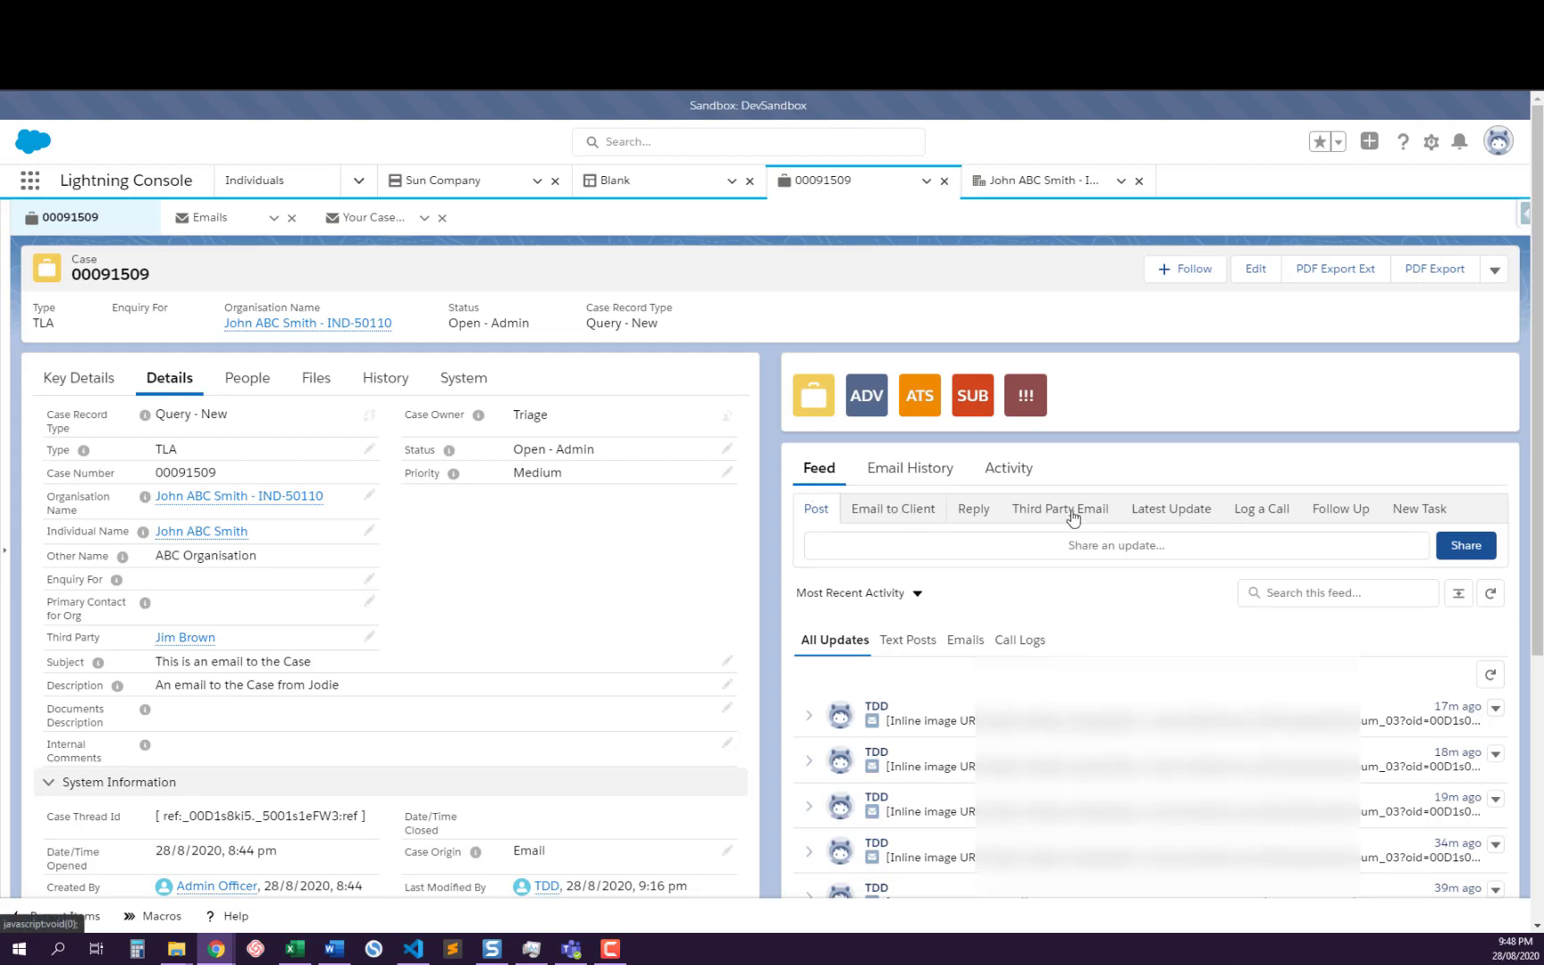
Expand the posts in the case feed and look over the default template loaded by the Email to Client action
left_click(1458, 594)
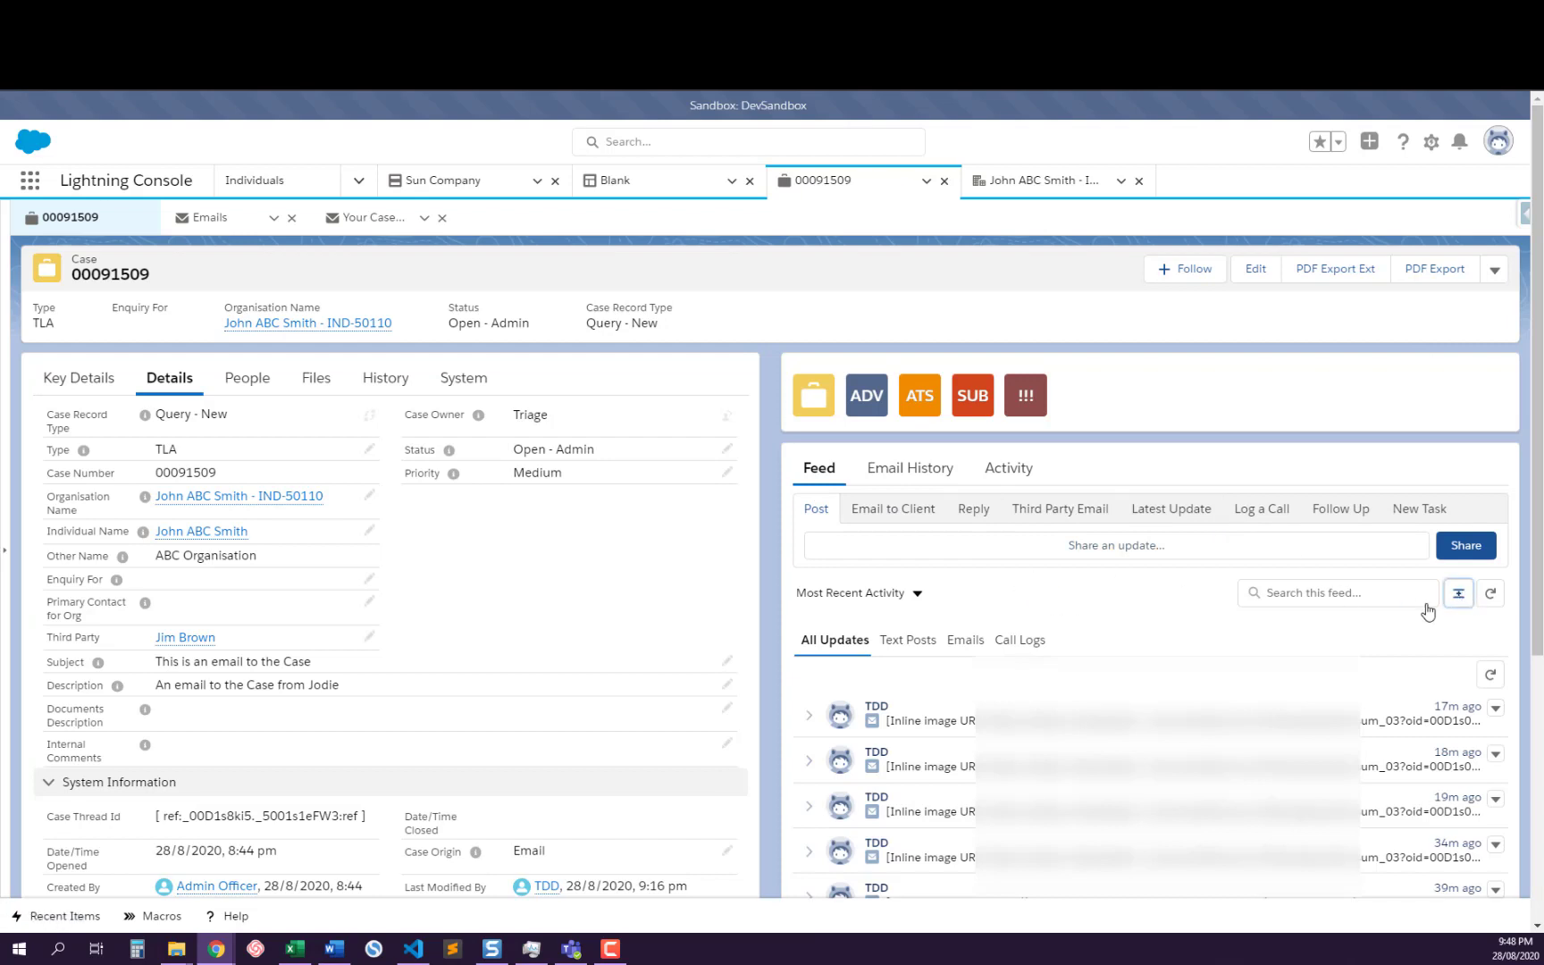
left_click(1454, 595)
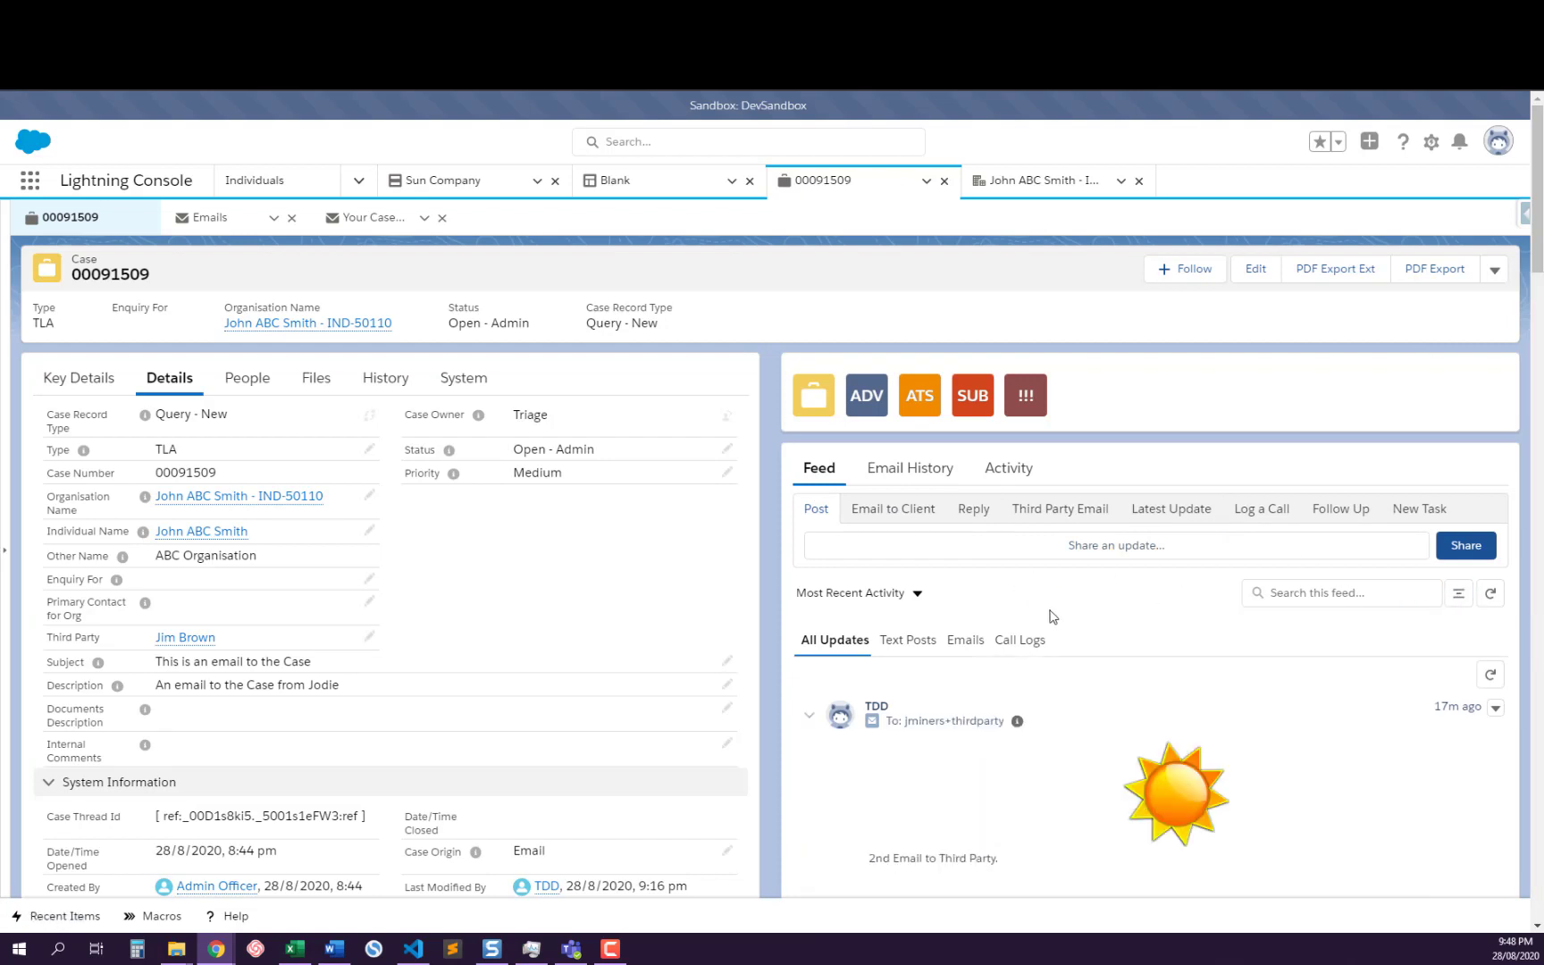
scroll(1053, 617, "down", 2)
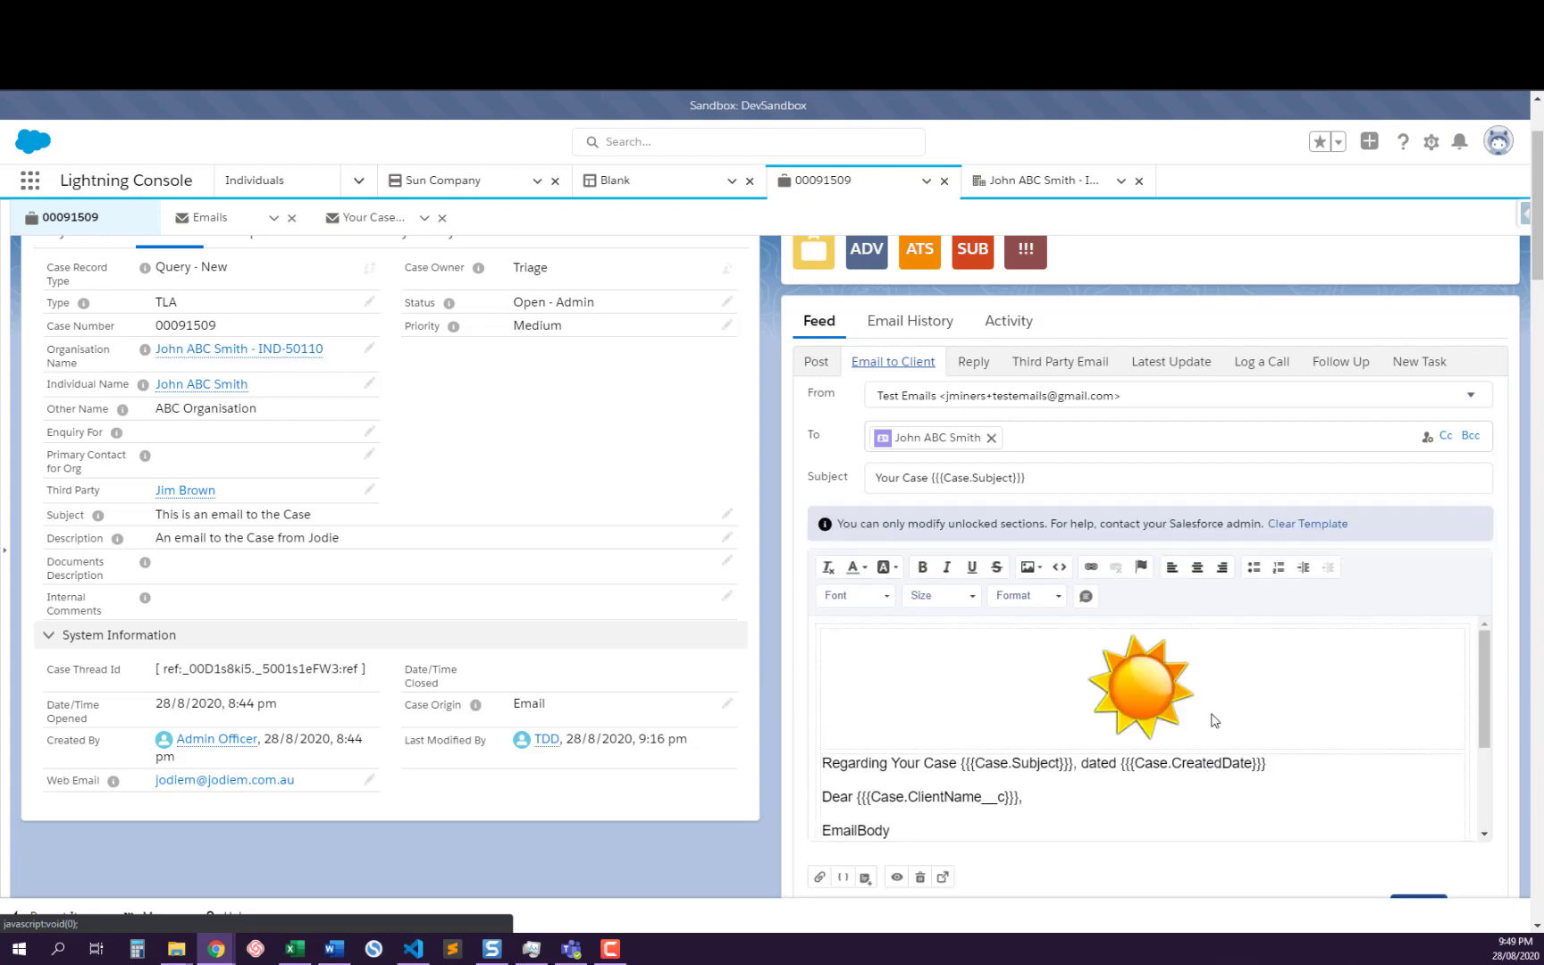
scroll(1214, 713, "down", 2)
scroll(1385, 670, "down", 5)
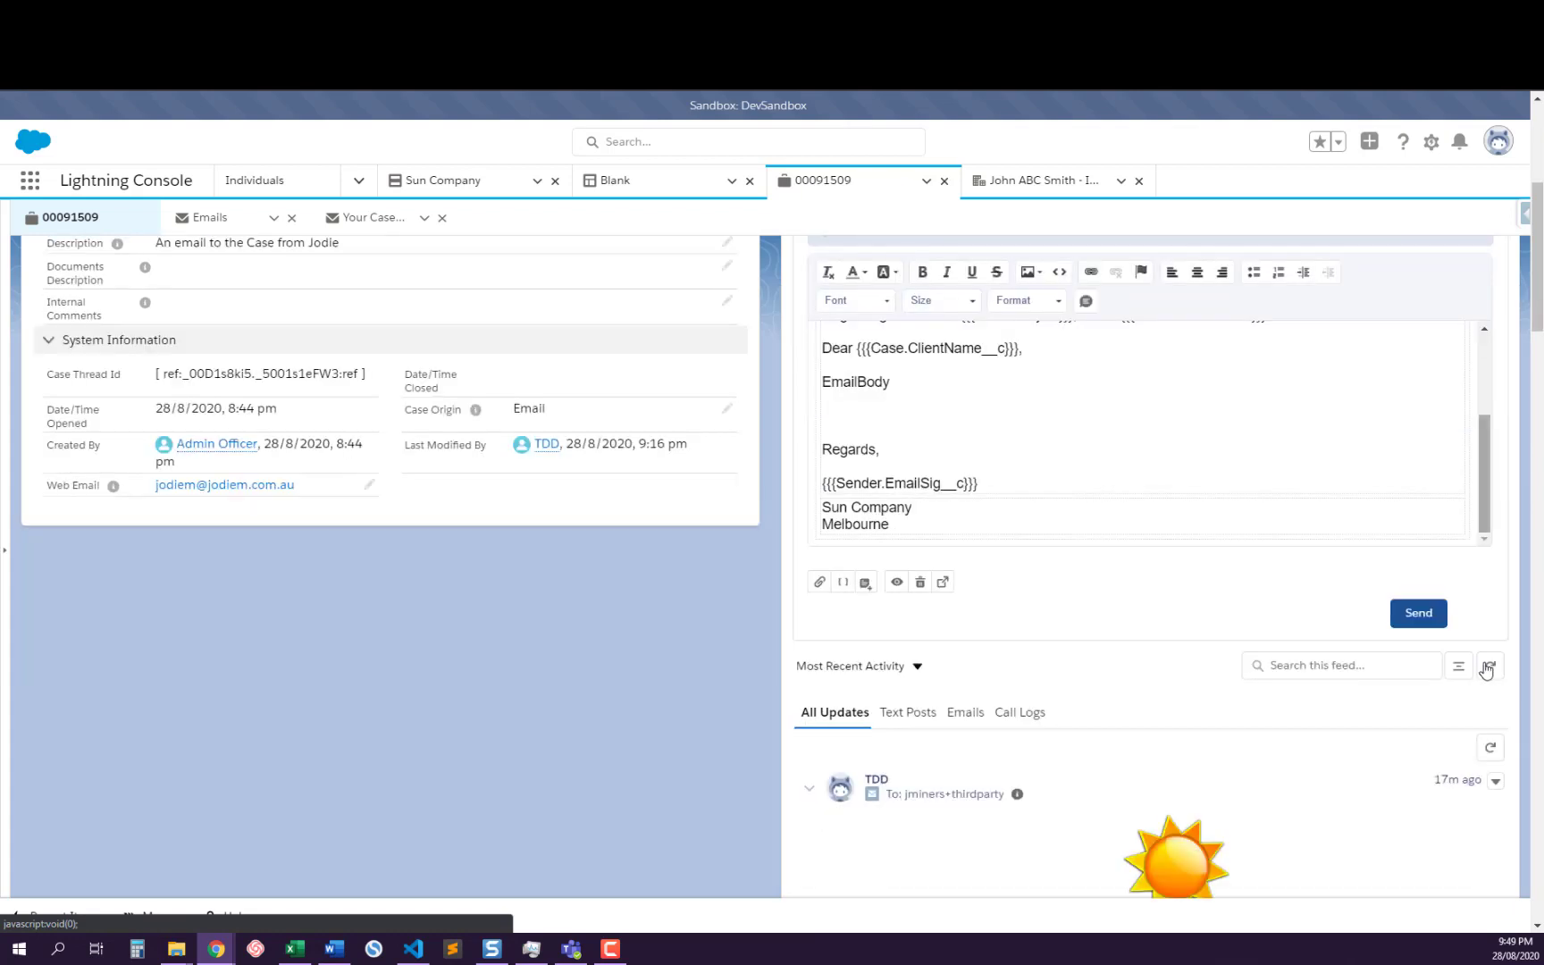
scroll(1236, 634, "up", 5)
scroll(1137, 640, "up", 1)
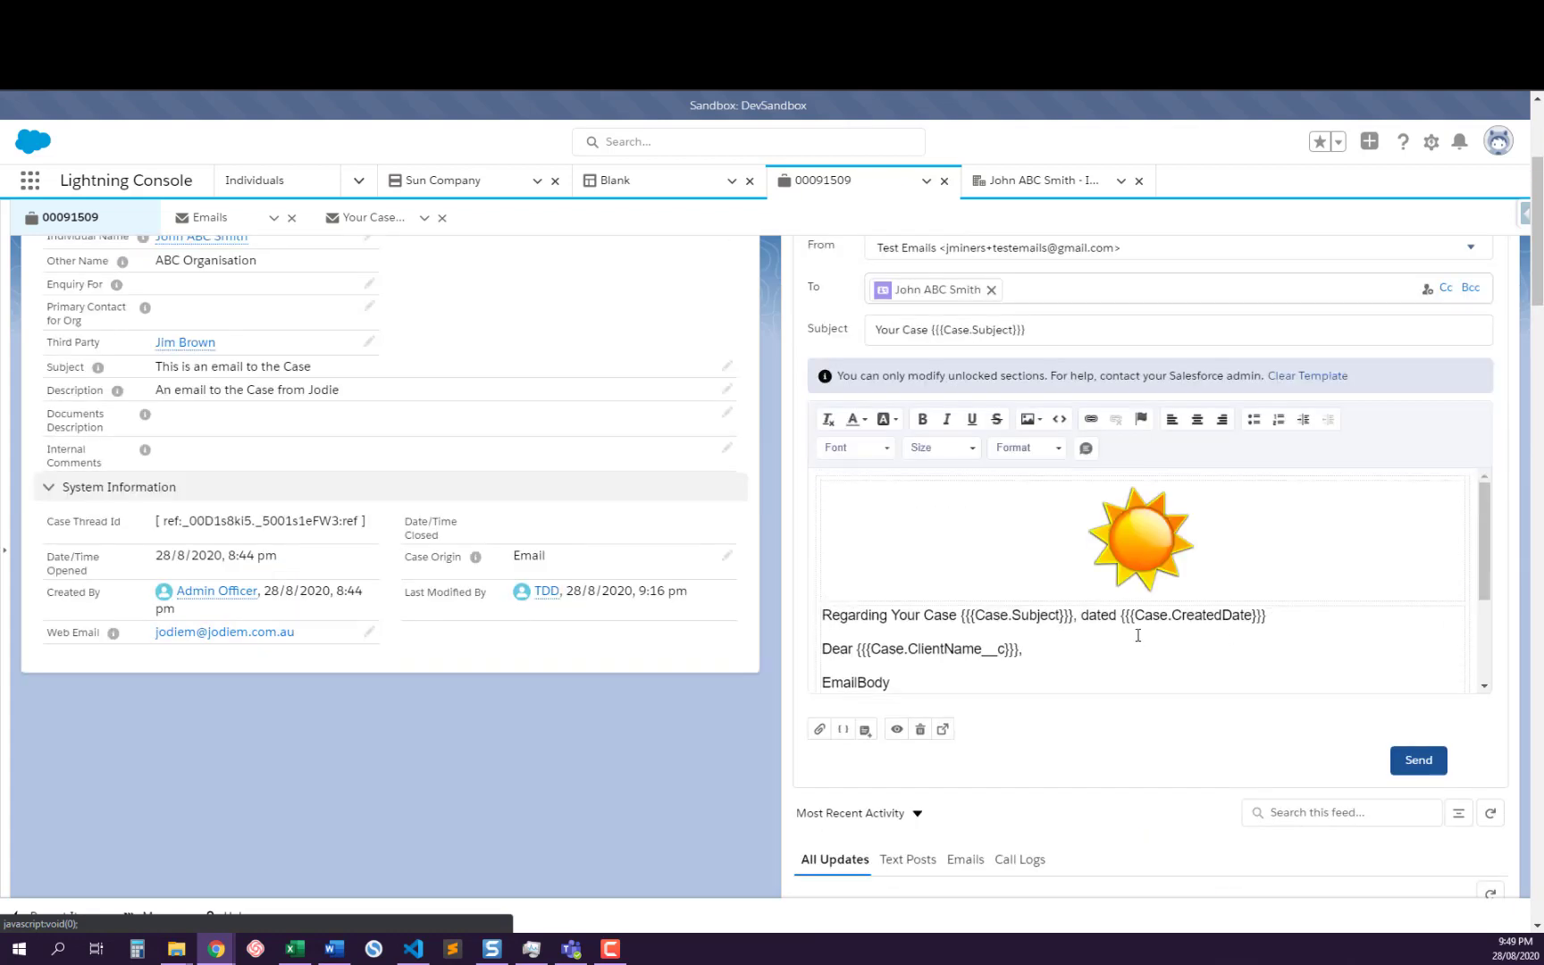
scroll(1138, 634, "up", 2)
scroll(1251, 607, "down", 2)
Insert the Third Party template into the Email to Client message on top of its existing default template
left_click(864, 733)
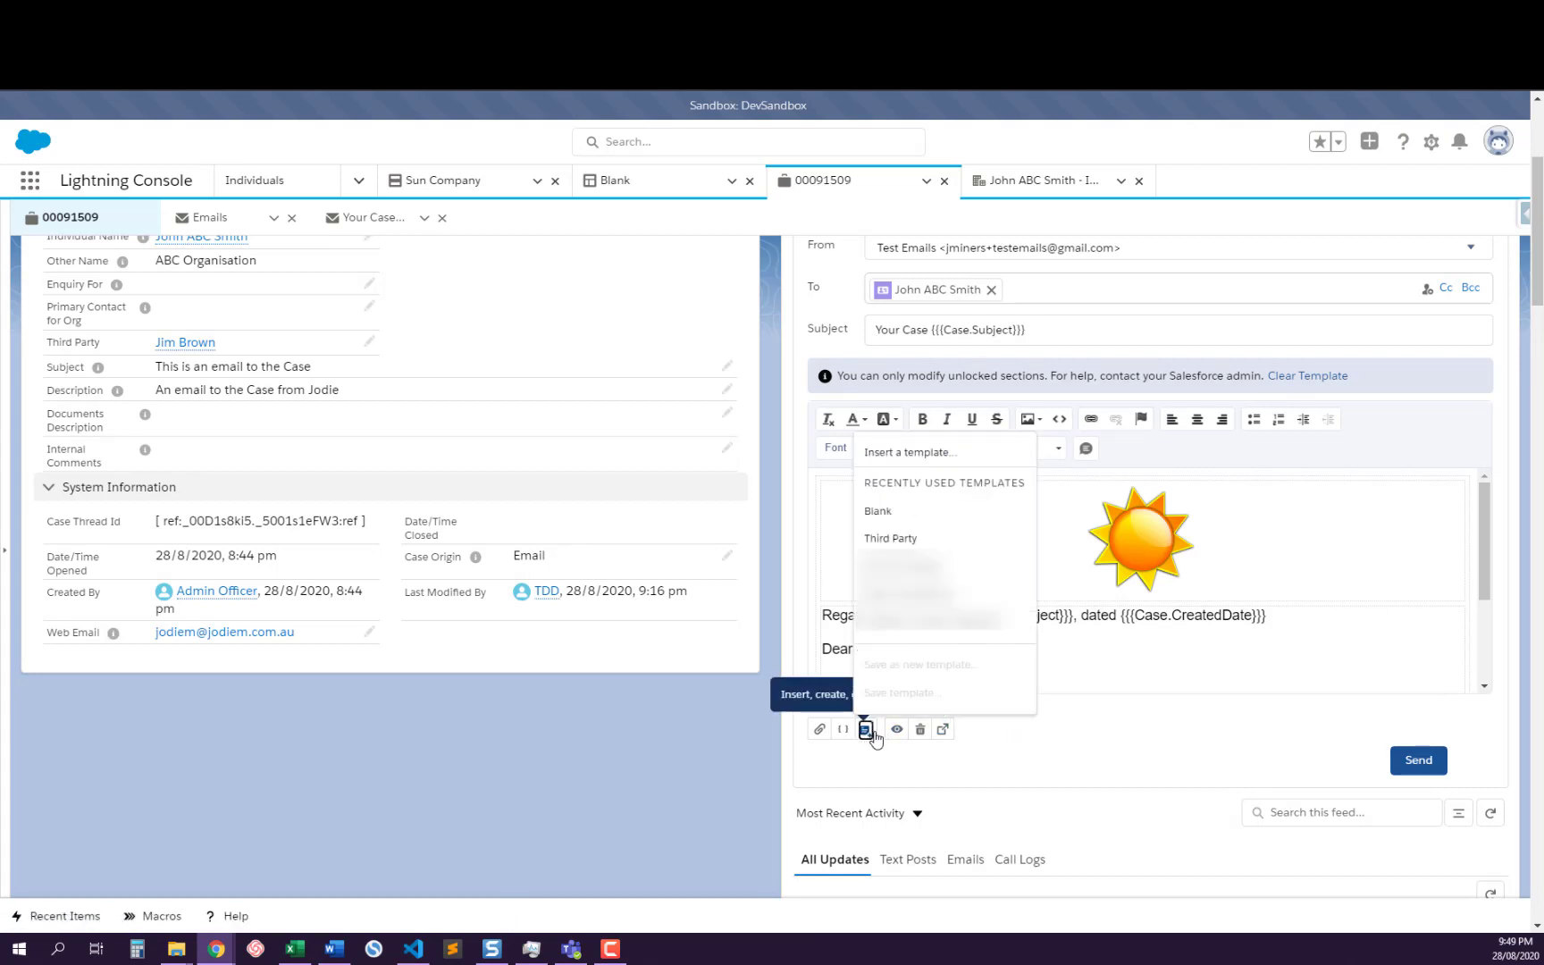
left_click(893, 539)
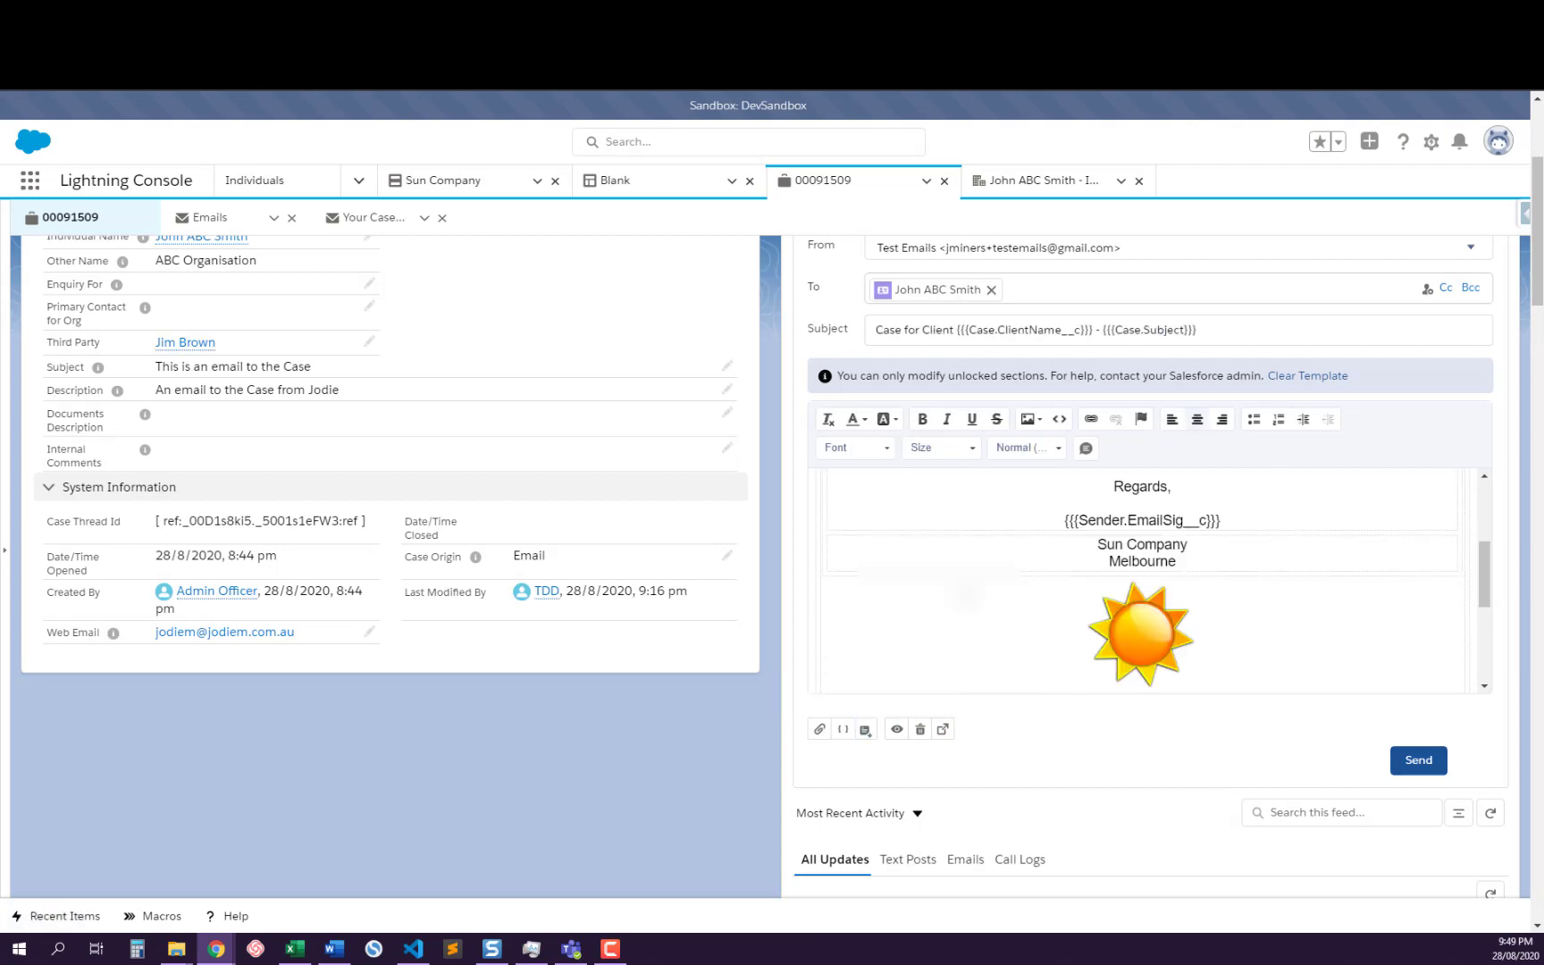
scroll(1110, 576, "up", 3)
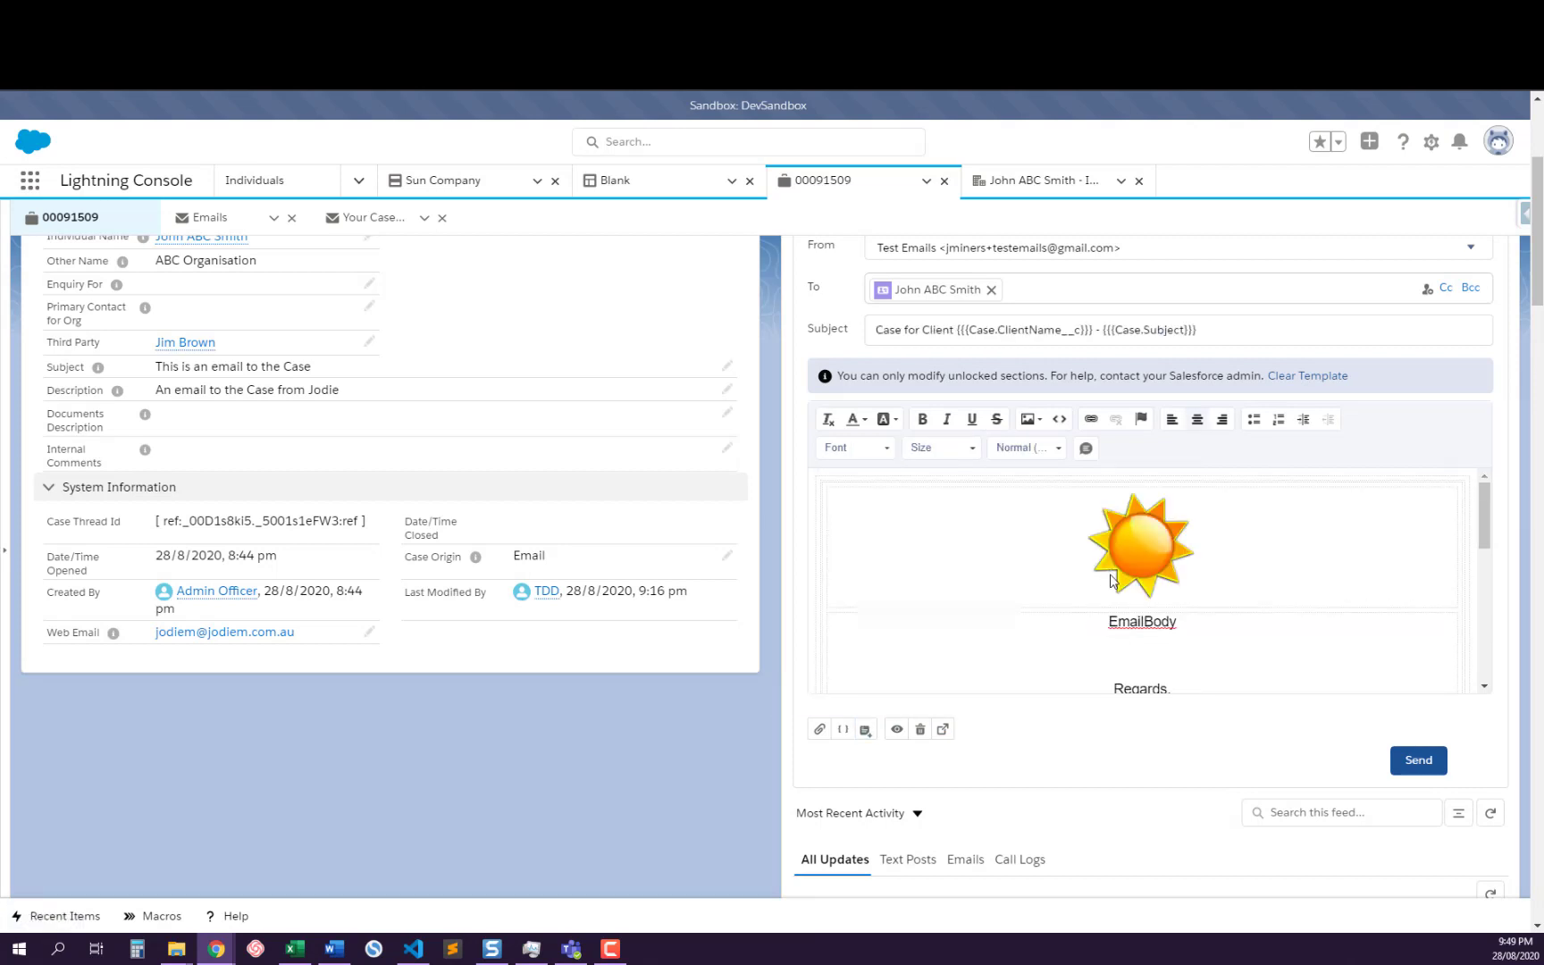
Examine the email body from start to end, comparing the inserted Third Party content with the original template content
scroll(1124, 580, "up", 4)
scroll(1240, 797, "down", 5)
scroll(1242, 791, "down", 5)
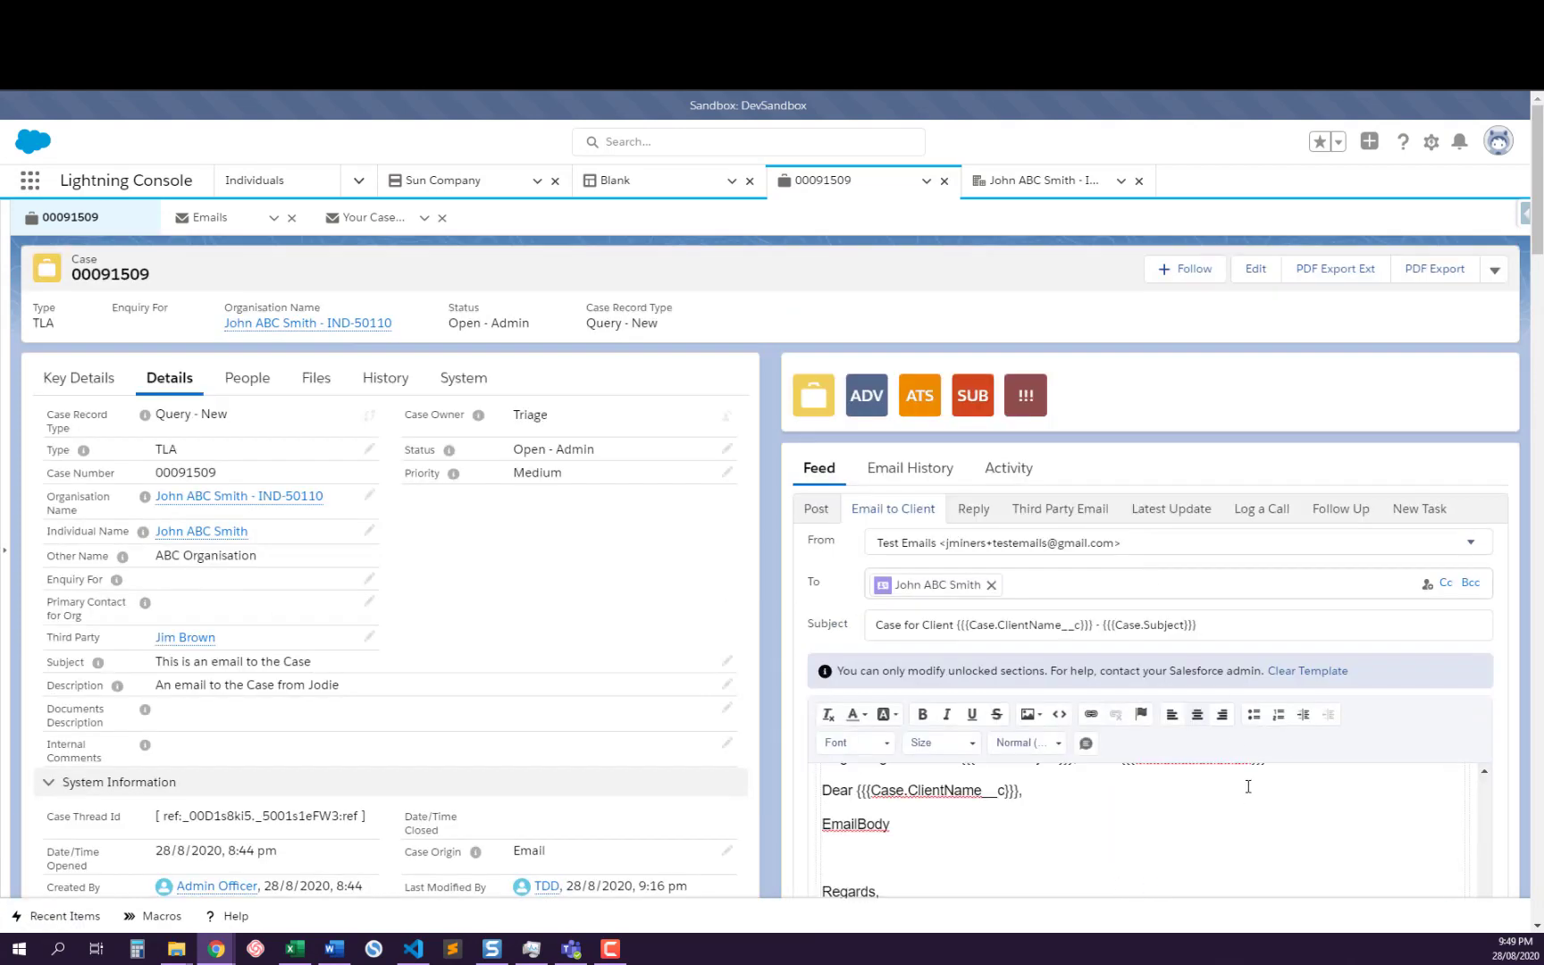
scroll(1443, 625, "down", 2)
scroll(1425, 626, "up", 3)
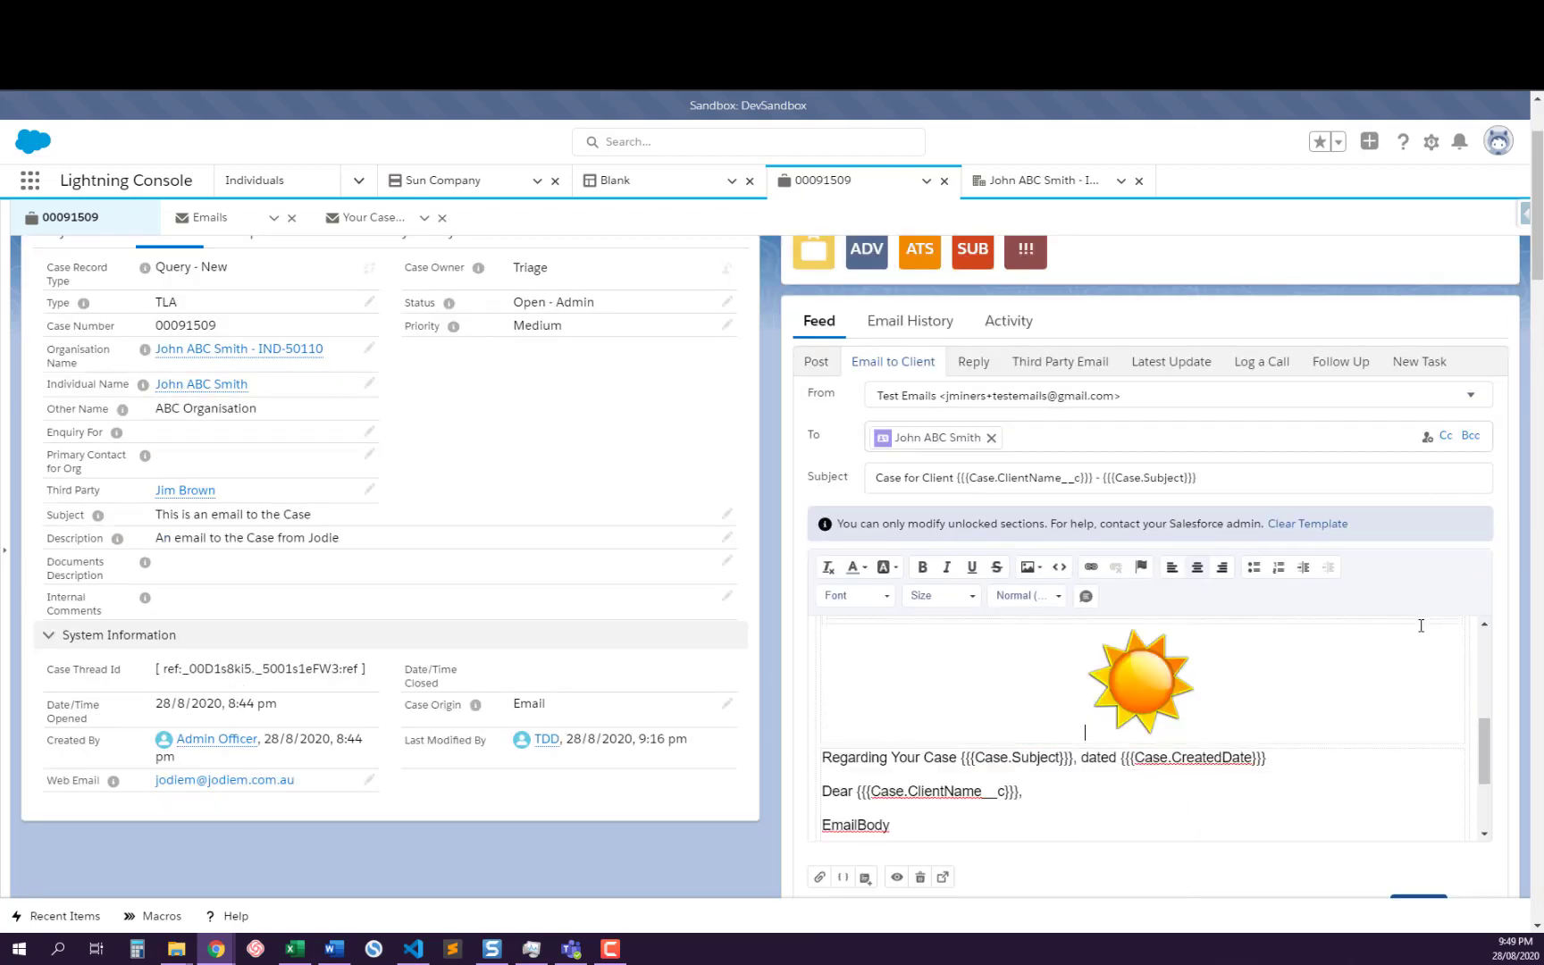
scroll(1142, 724, "down", 3)
scroll(1141, 721, "up", 2)
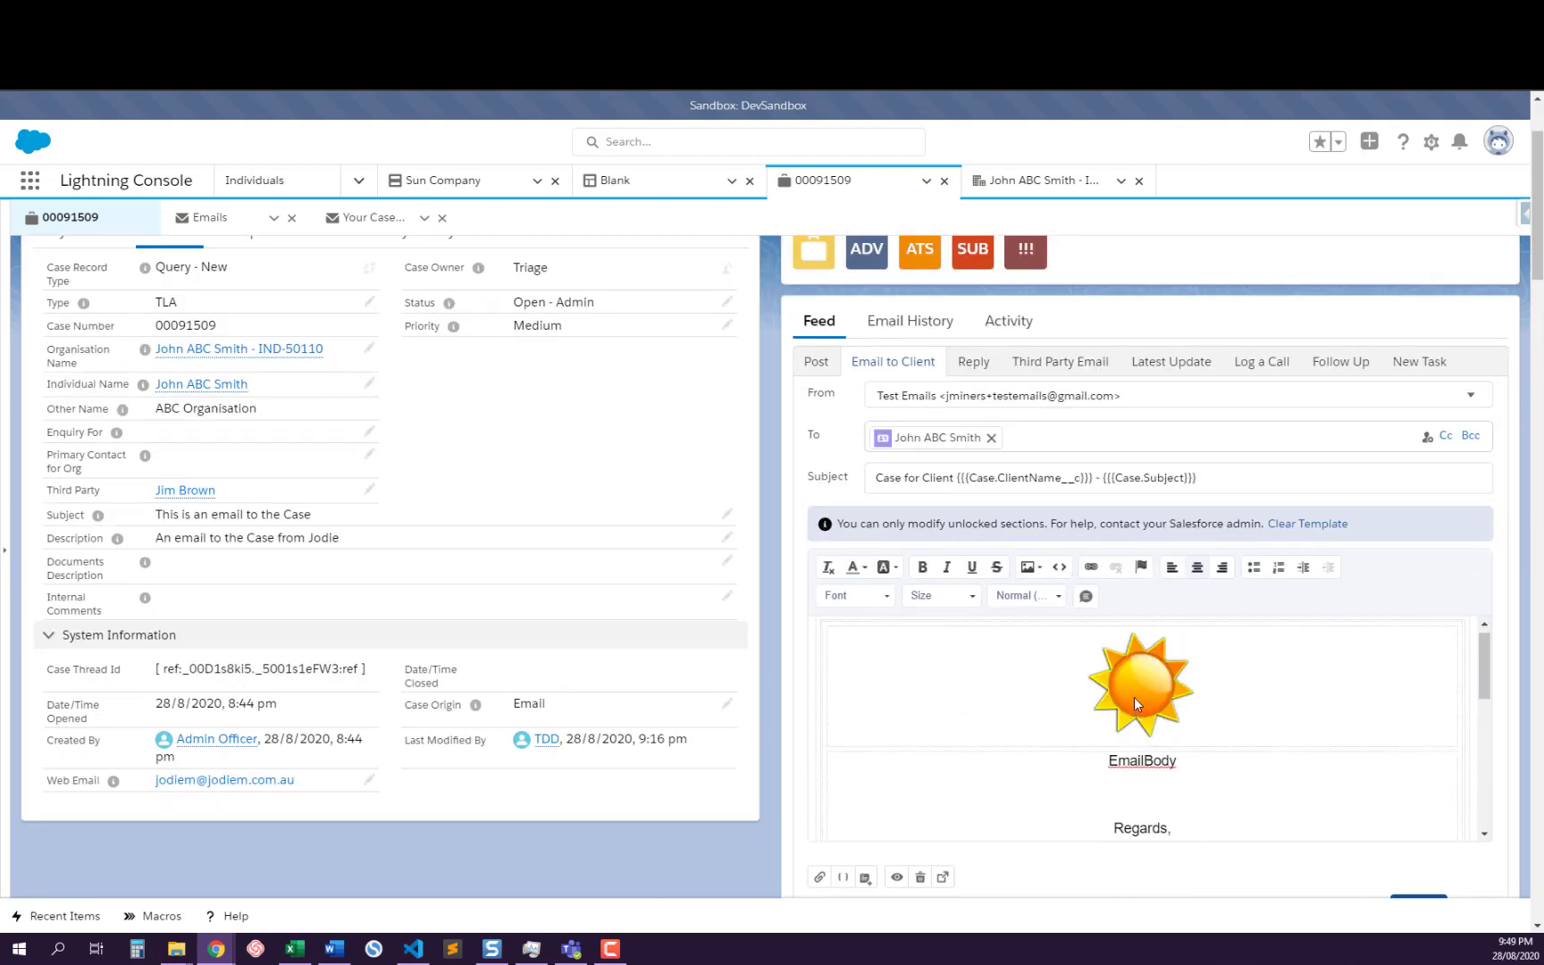
scroll(1140, 695, "down", 2)
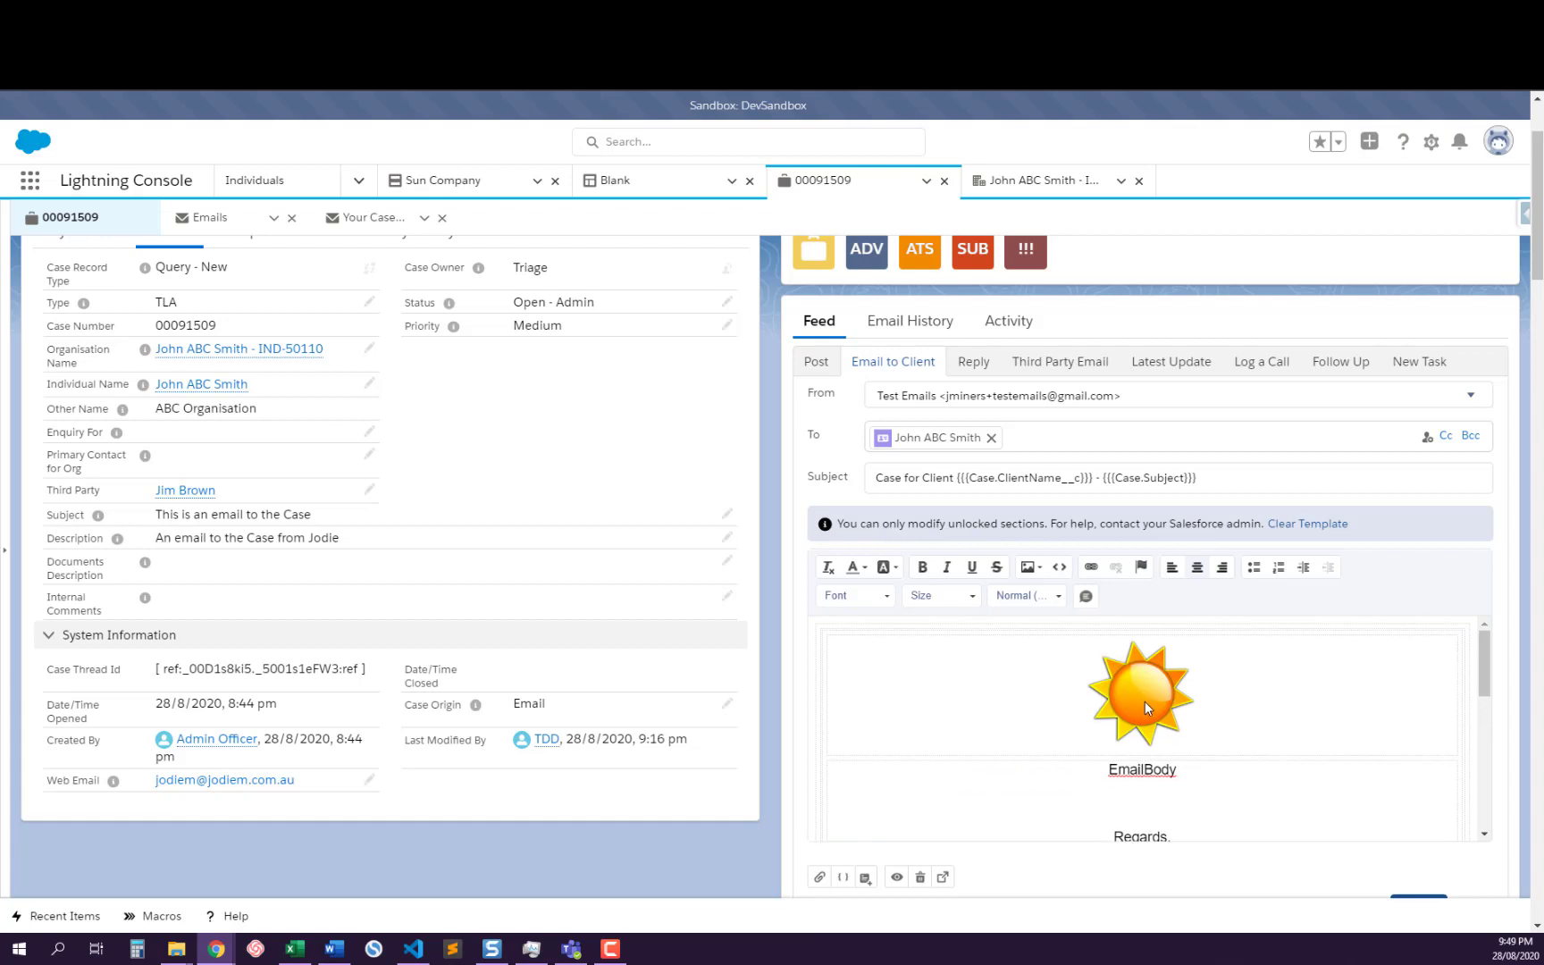
scroll(1148, 709, "down", 2)
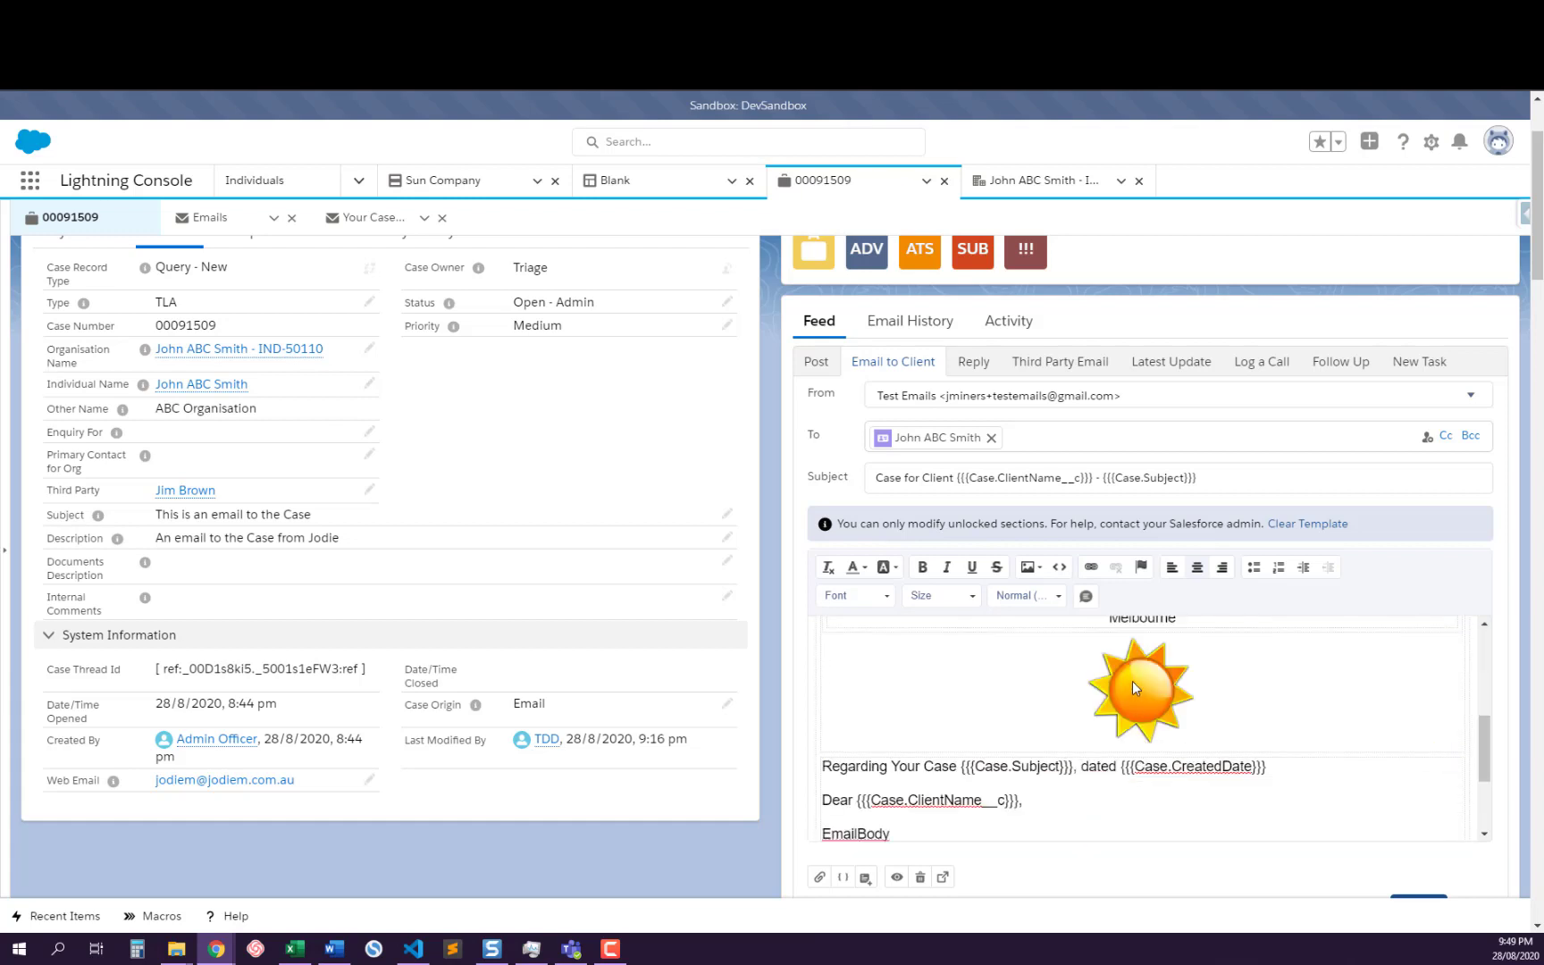
scroll(1135, 674, "down", 2)
scroll(1135, 675, "up", 2)
scroll(1135, 675, "up", 3)
scroll(1135, 679, "down", 4)
scroll(1143, 724, "down", 1)
scroll(1154, 679, "up", 1)
left_click(1152, 704)
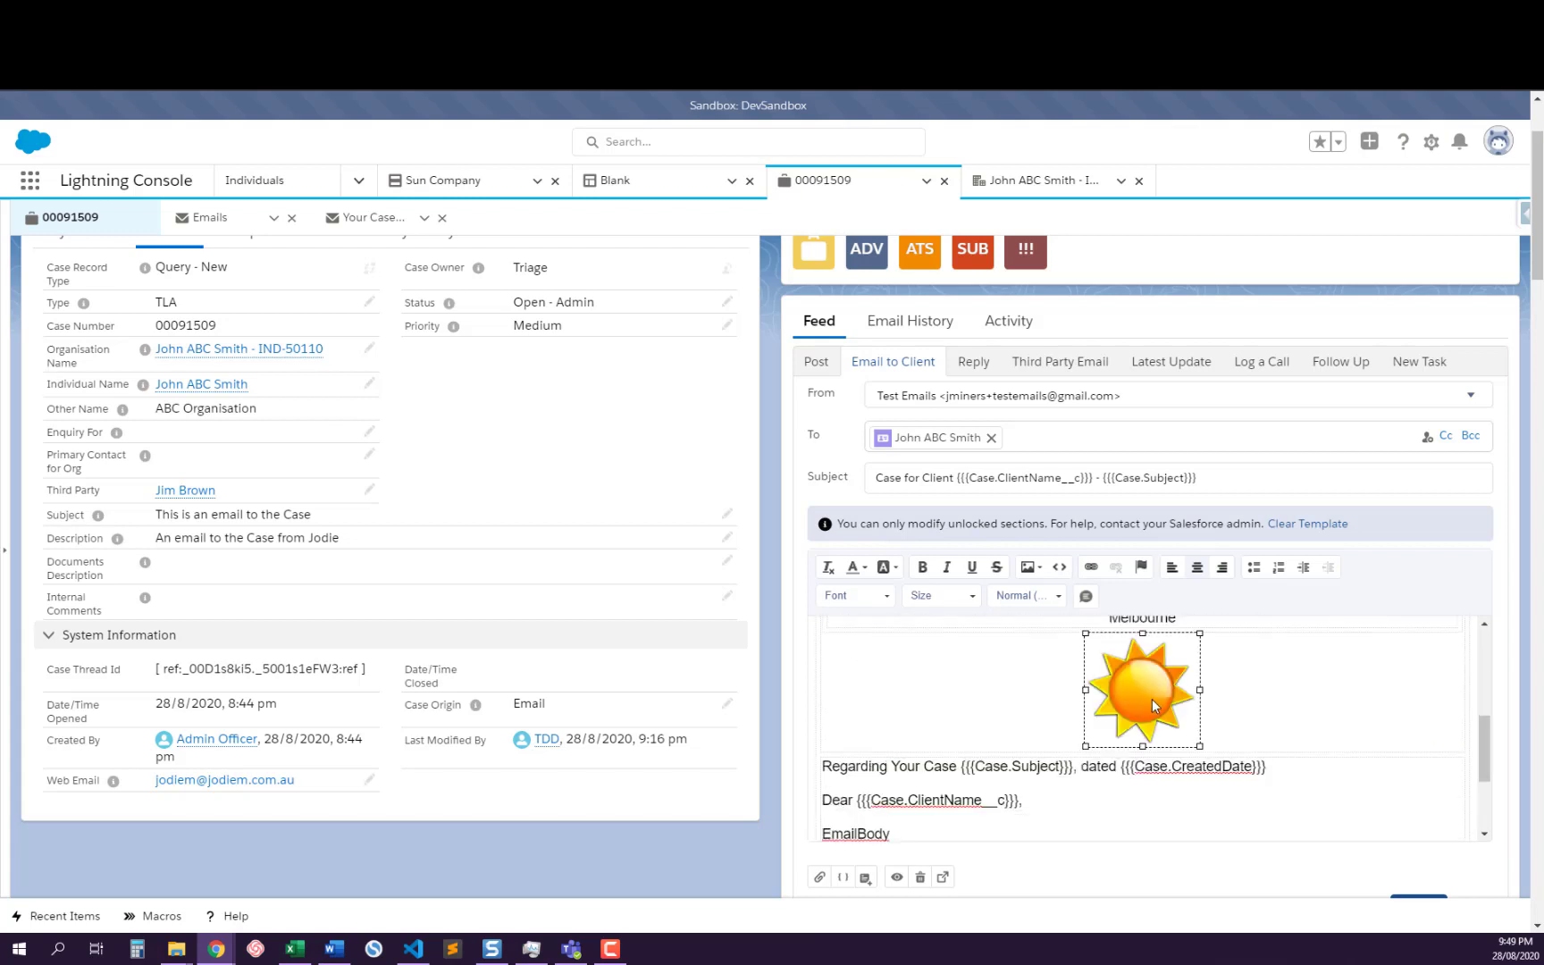
scroll(1150, 705, "down", 2)
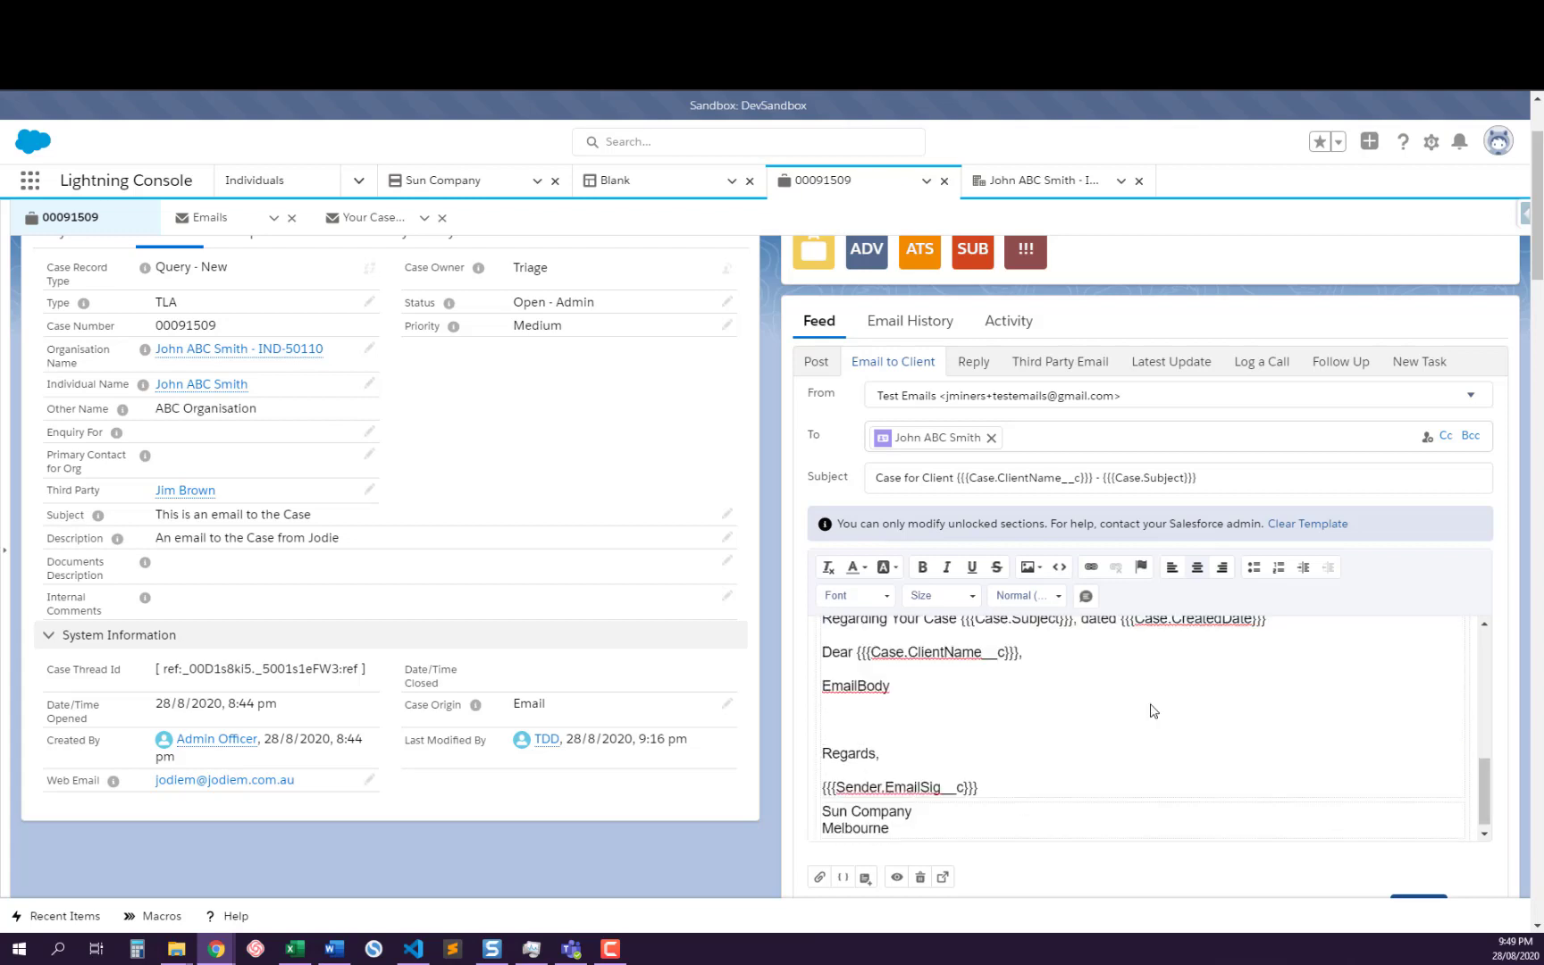
scroll(1152, 711, "down", 2)
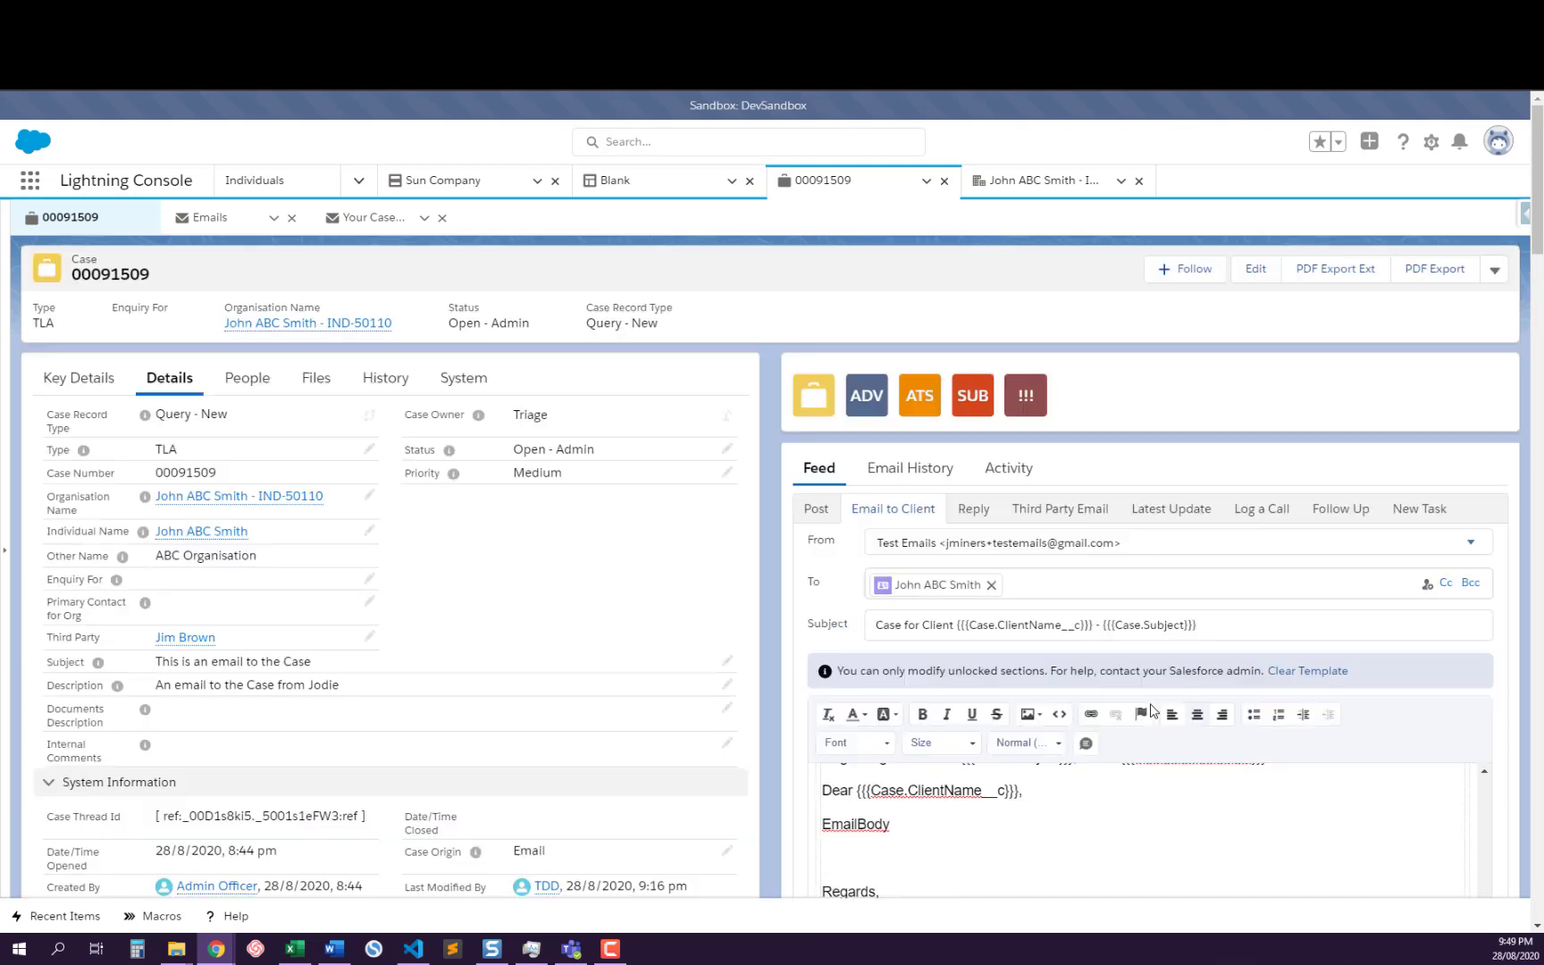
Clear the whole email body and insert the Blank template
left_click(1062, 564)
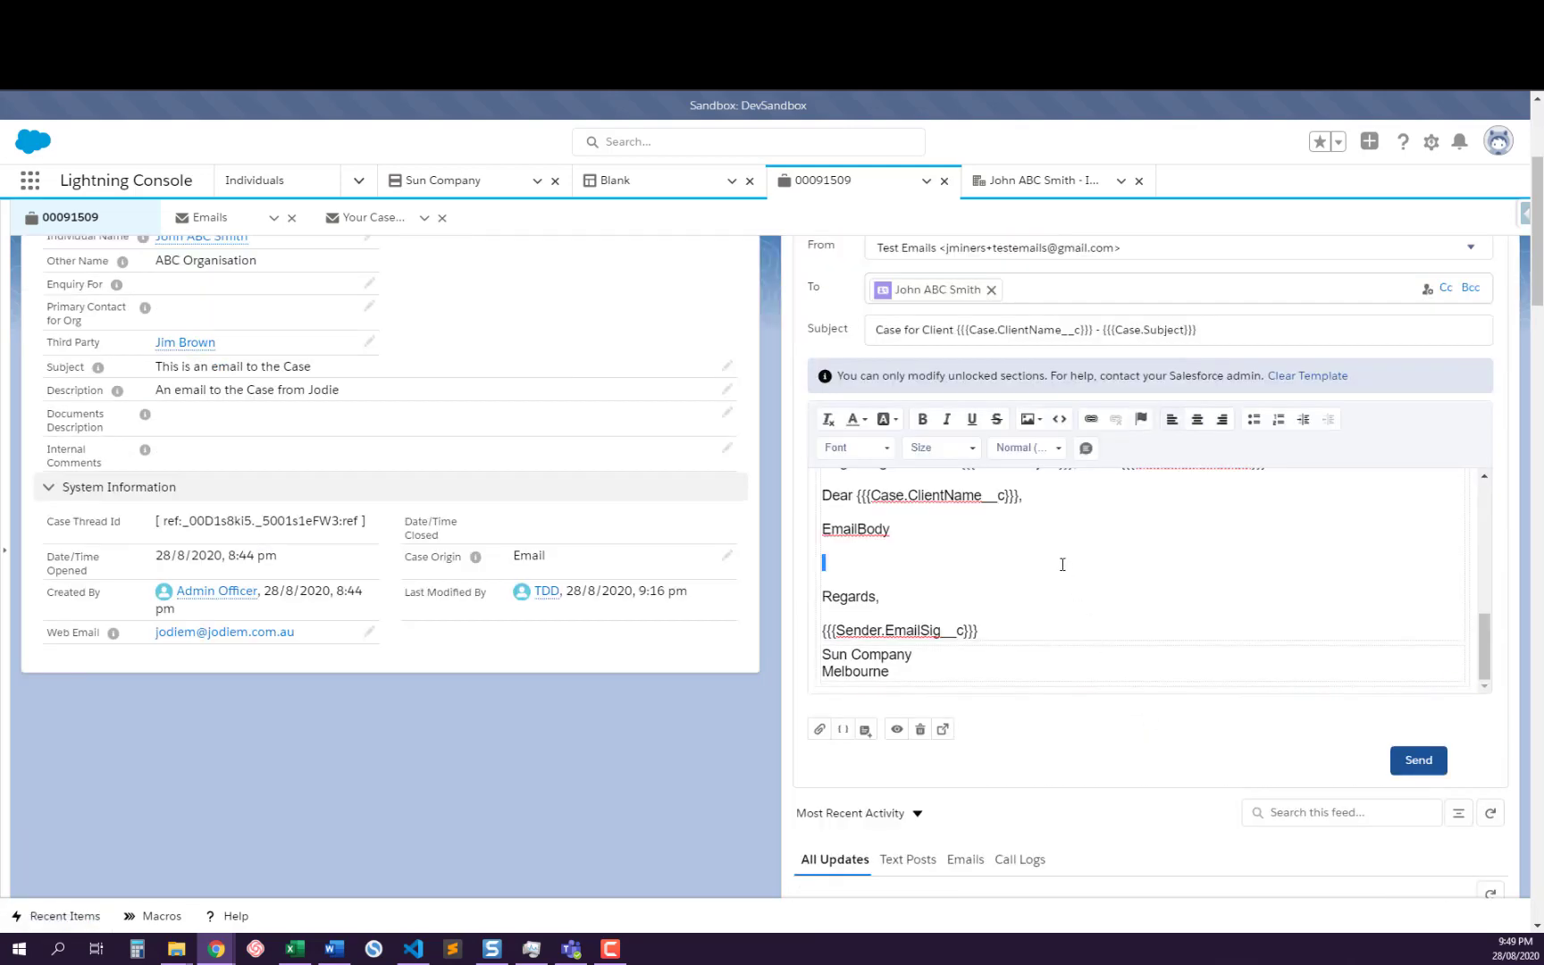
key("ctrl+a")
key("BackSpace")
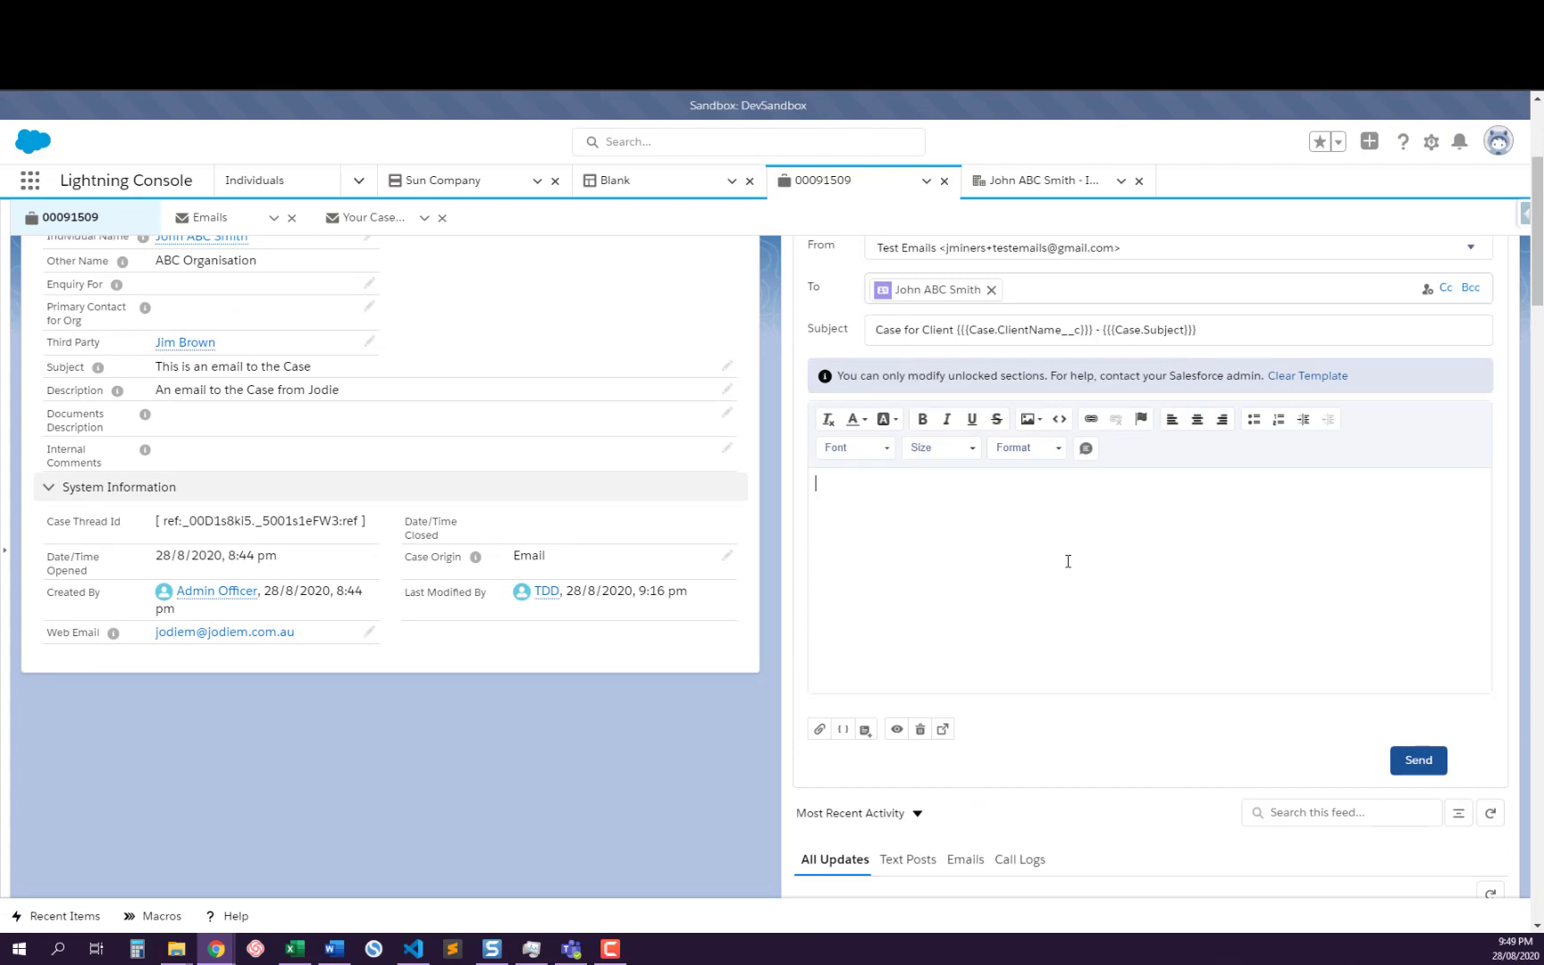
left_click(863, 684)
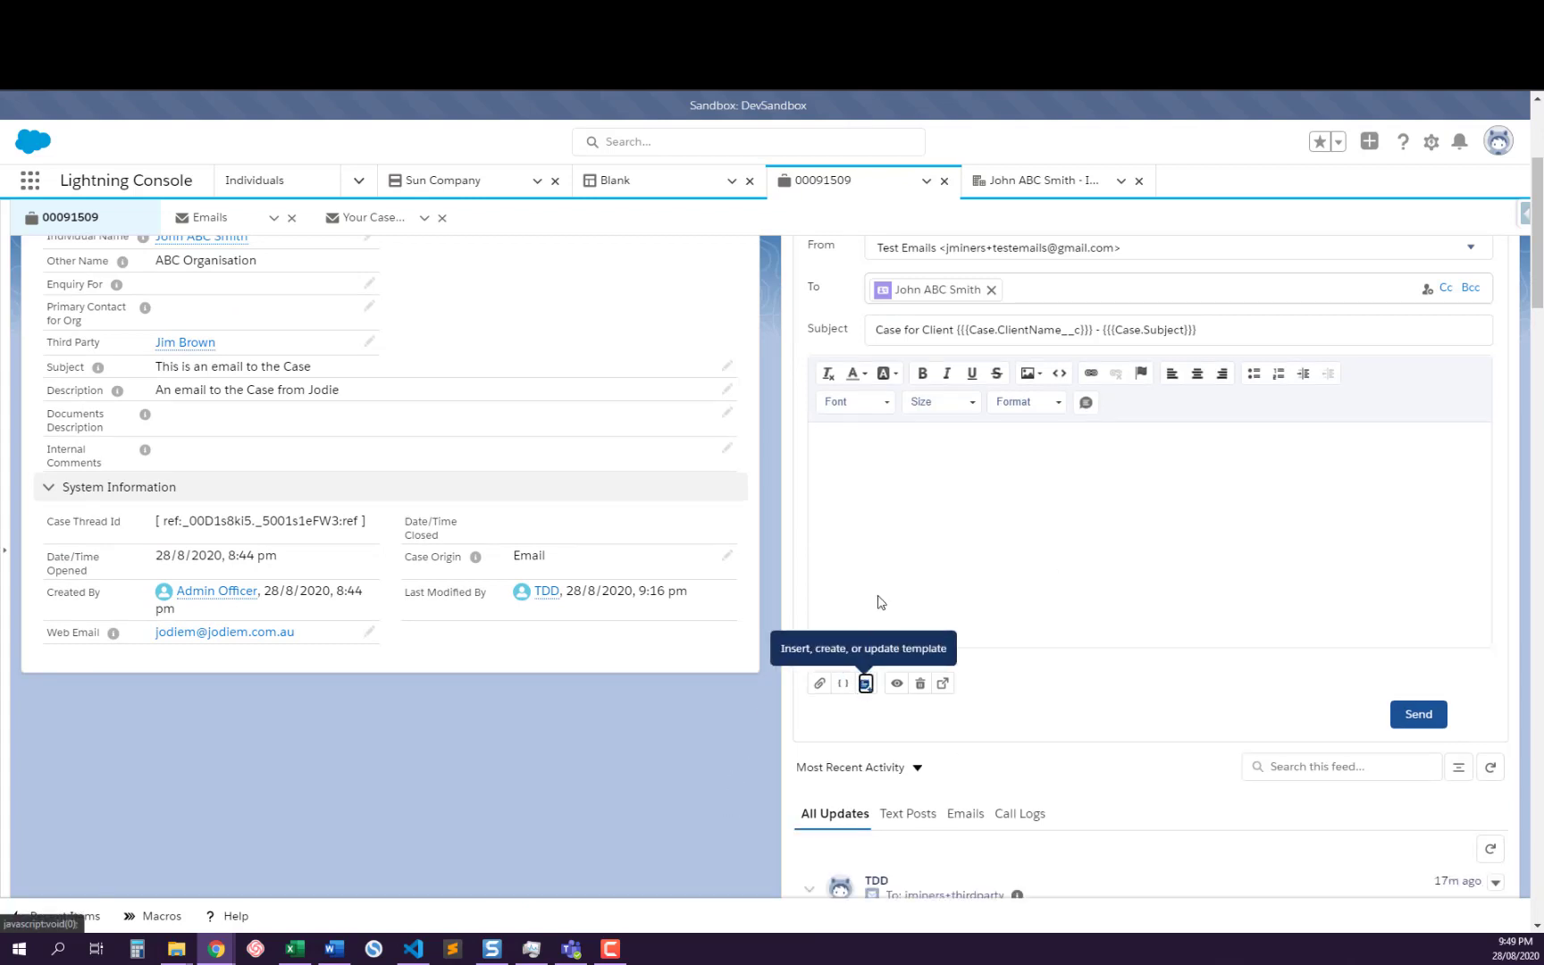
left_click(899, 493)
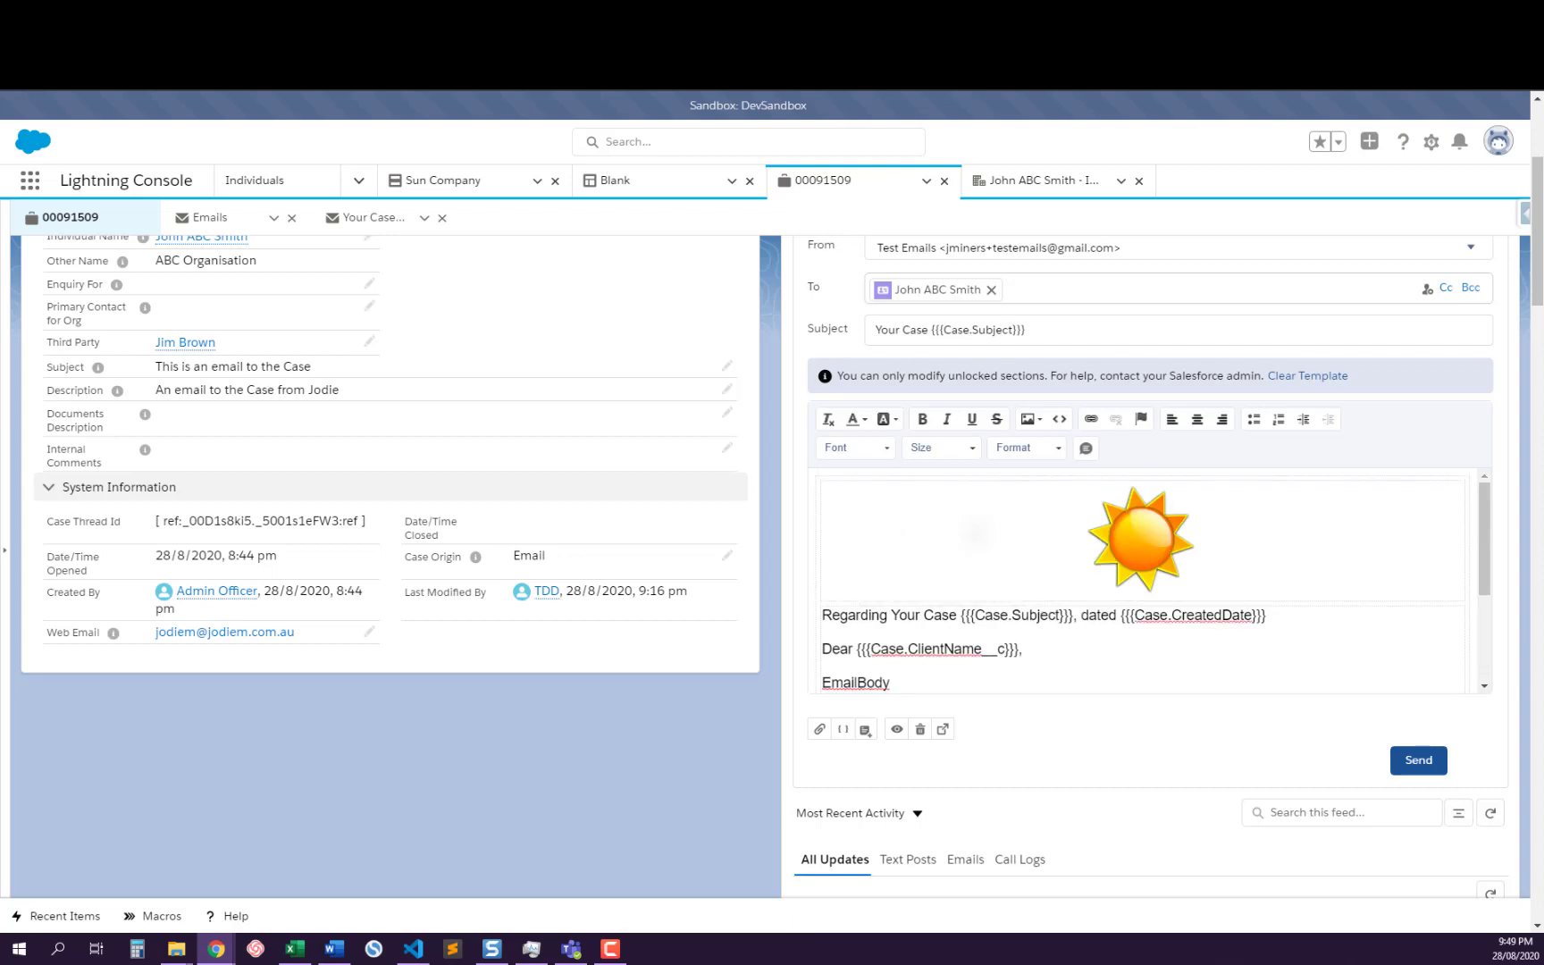
Insert the Third Party template at the end of the "Regards," line within the Blank template's body
left_click(973, 532)
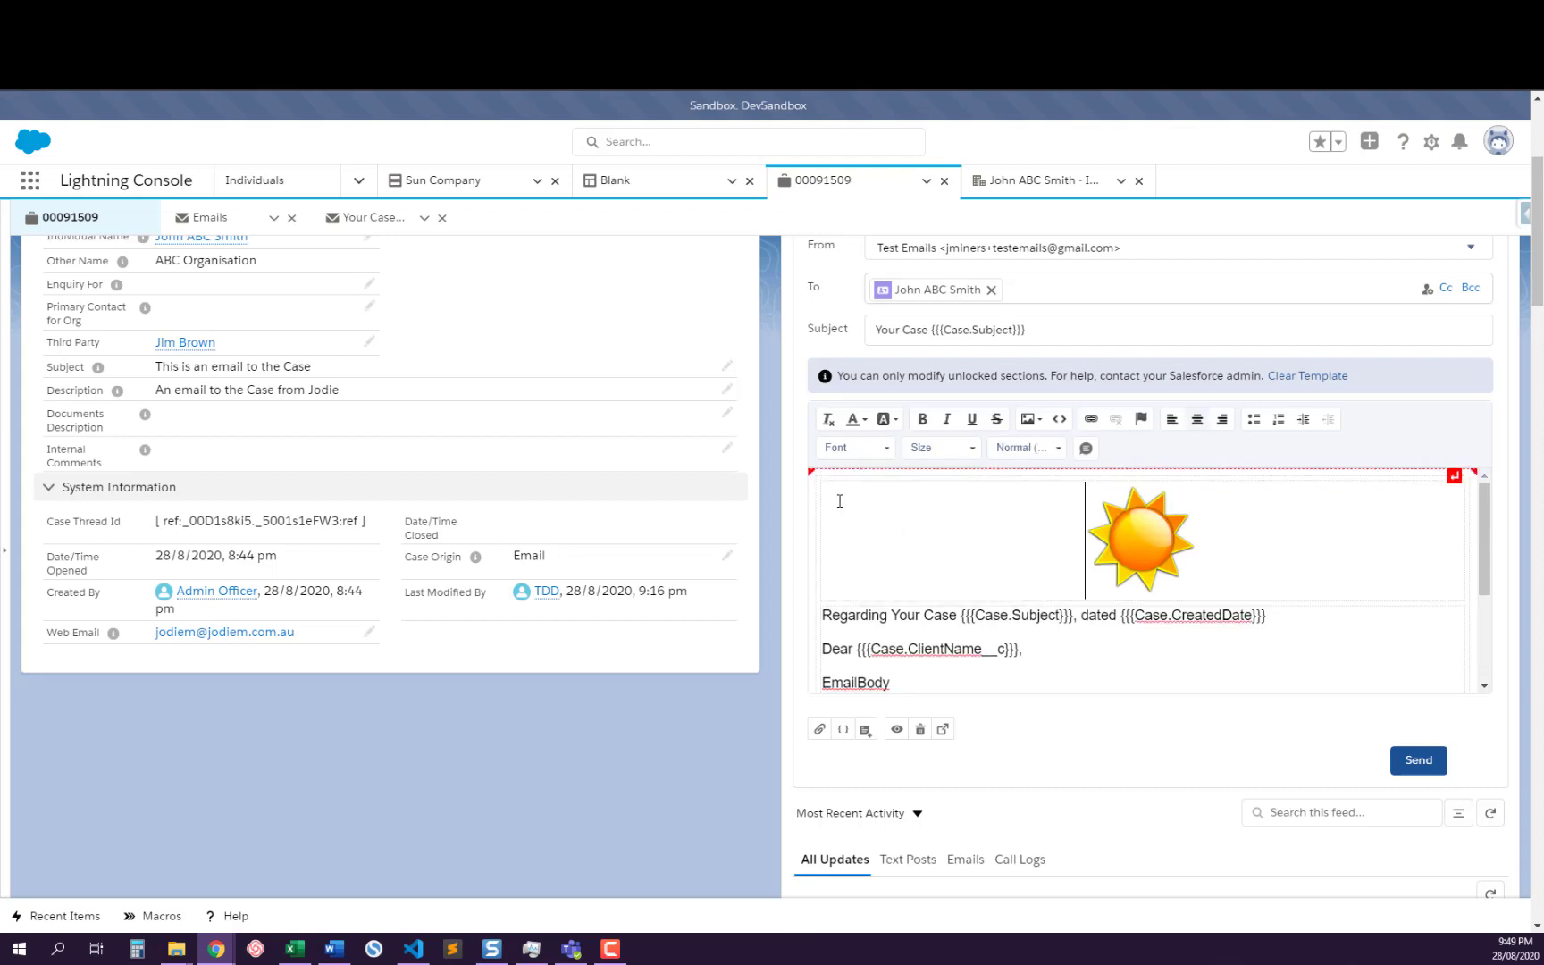
scroll(962, 651, "down", 3)
left_click(936, 579)
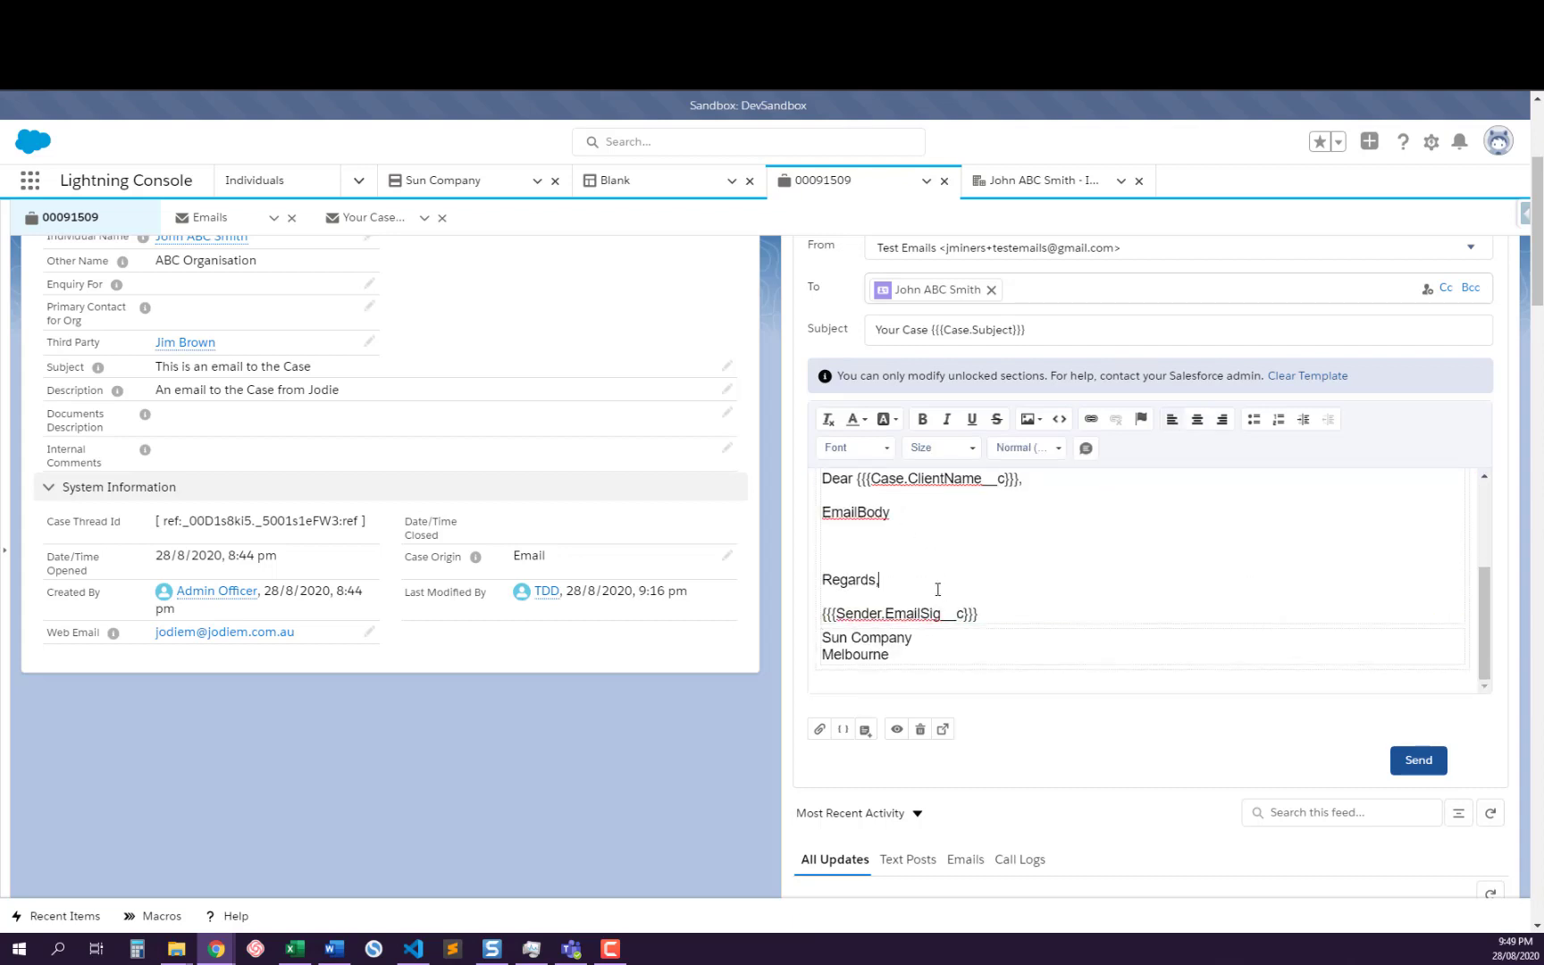
left_click(869, 730)
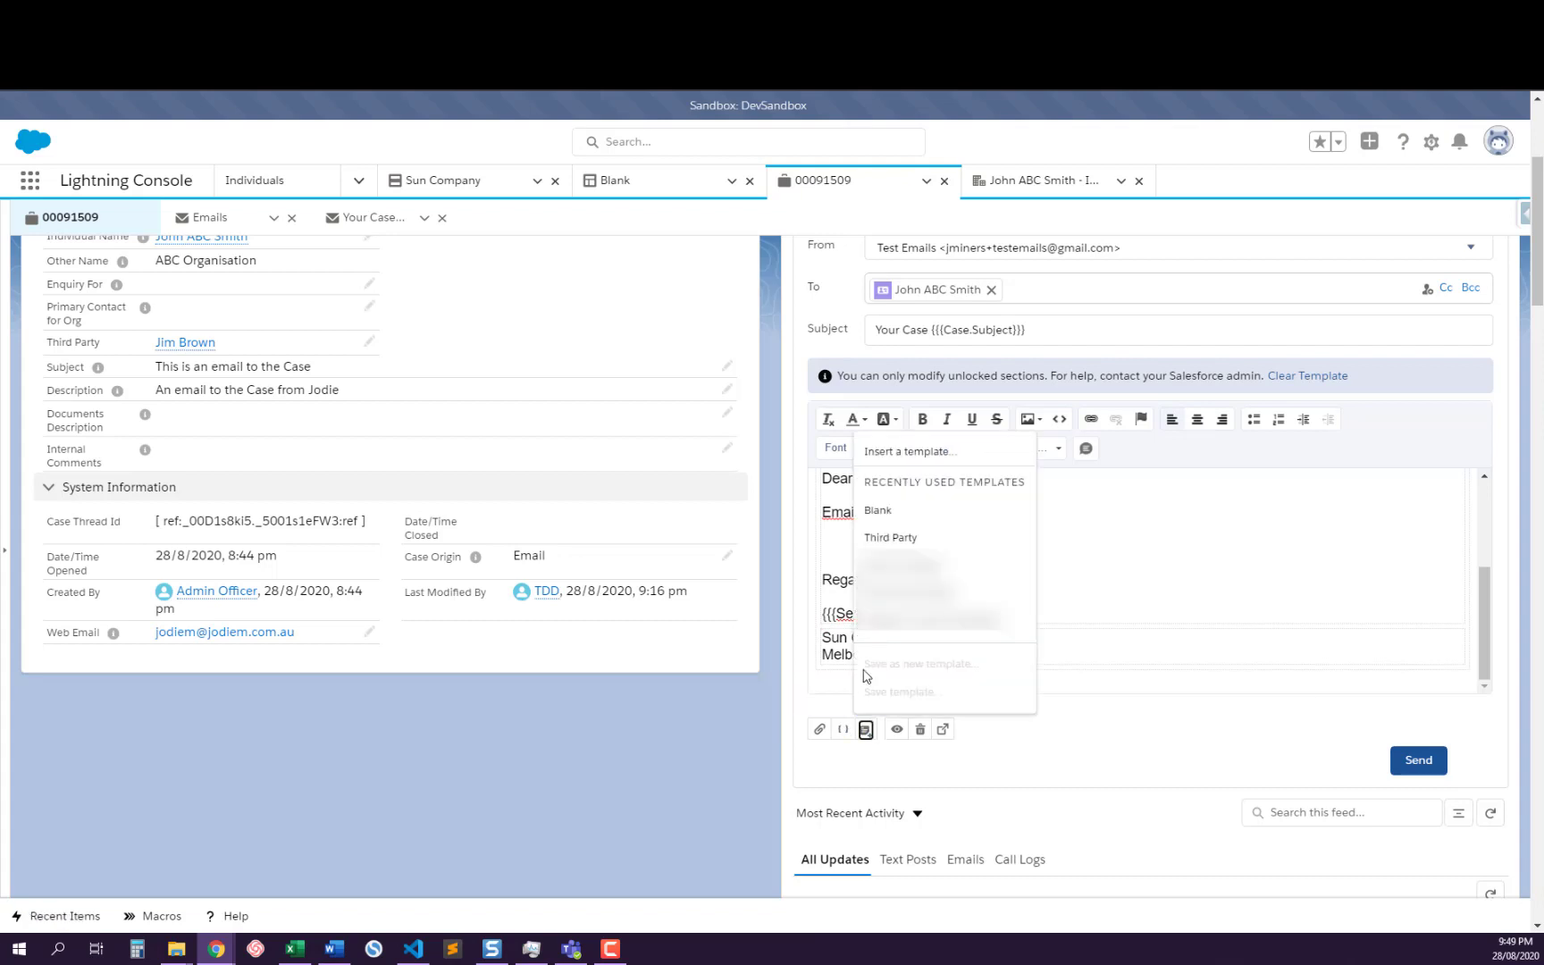
left_click(891, 539)
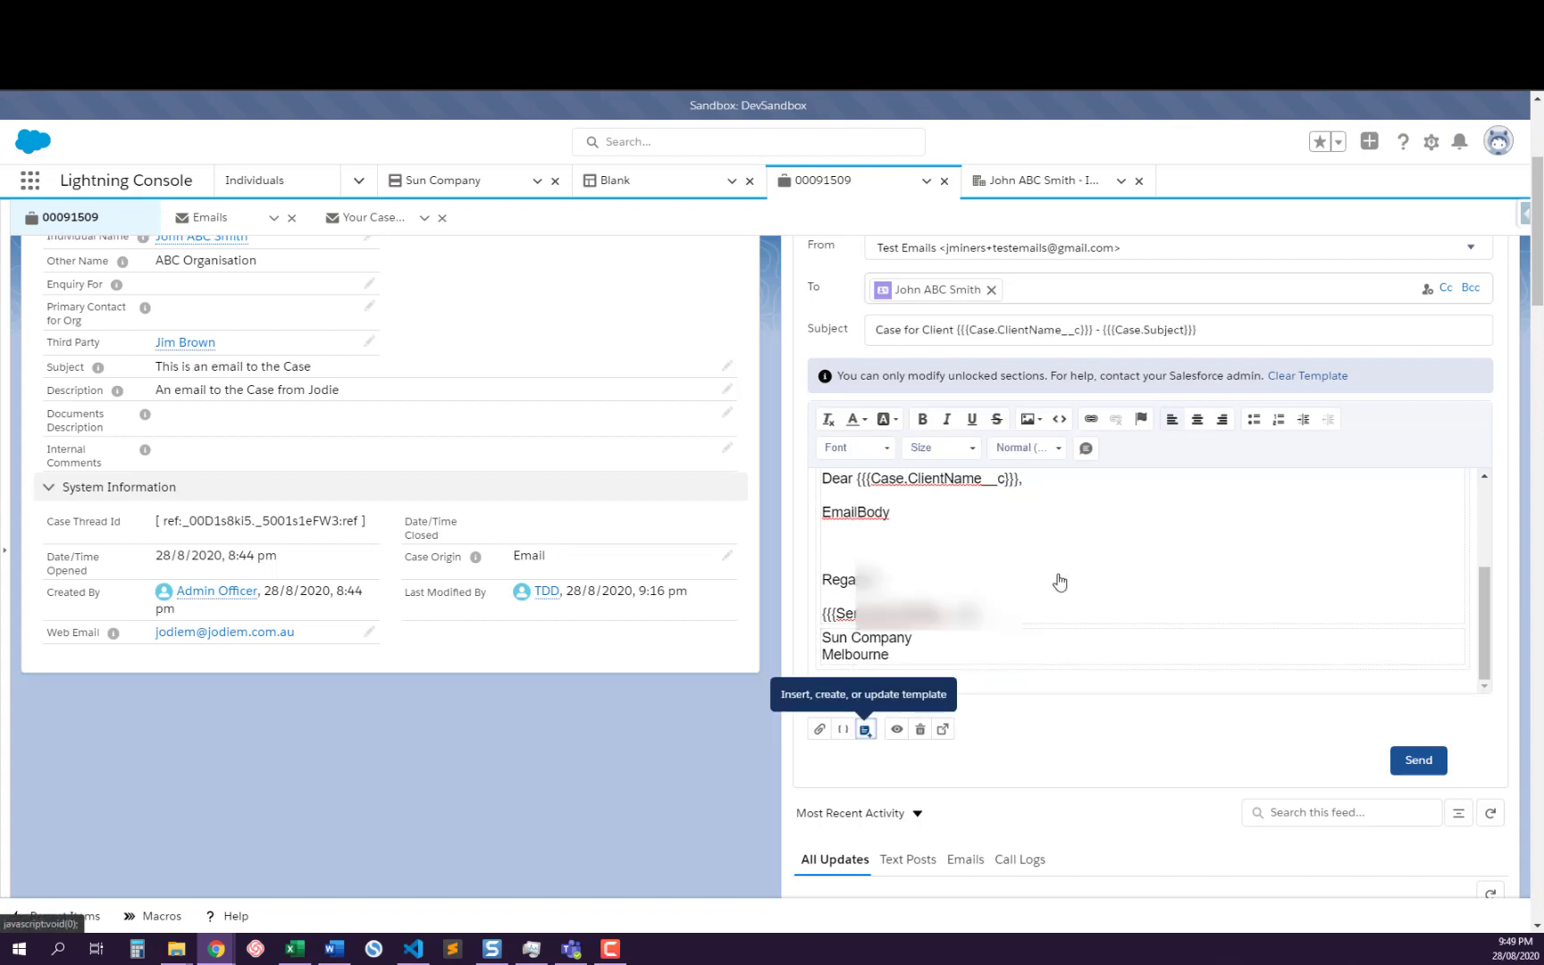
Examine where the Third Party template's content sits inside the existing email body
scroll(1059, 573, "up", 1)
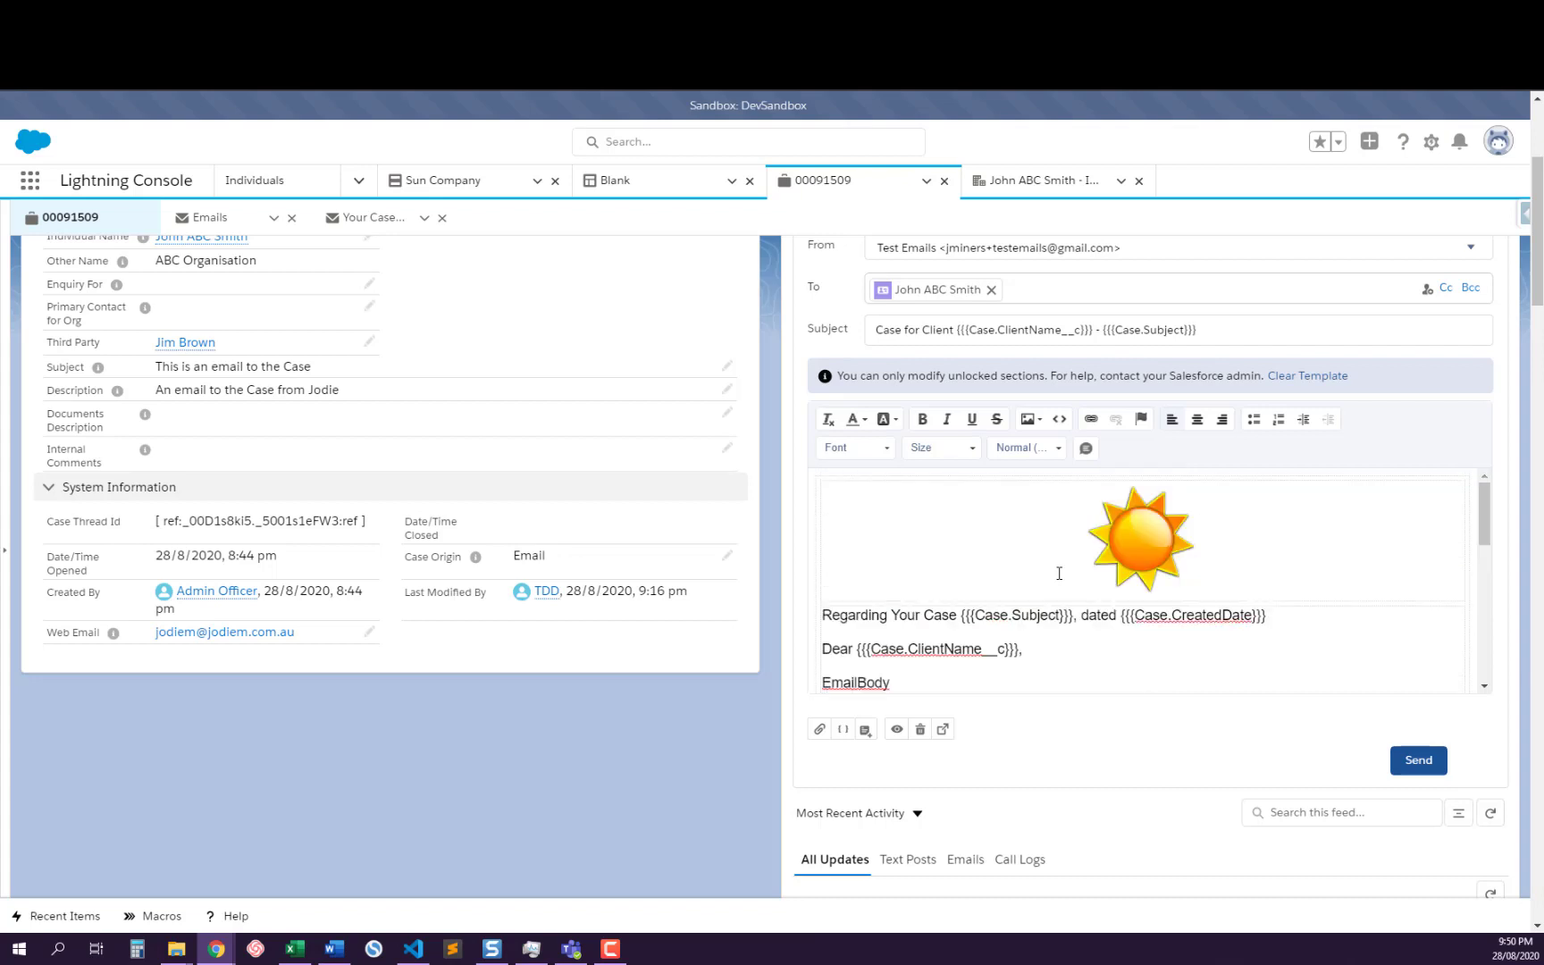
scroll(1059, 573, "down", 5)
scroll(1060, 573, "up", 1)
scroll(1060, 574, "up", 1)
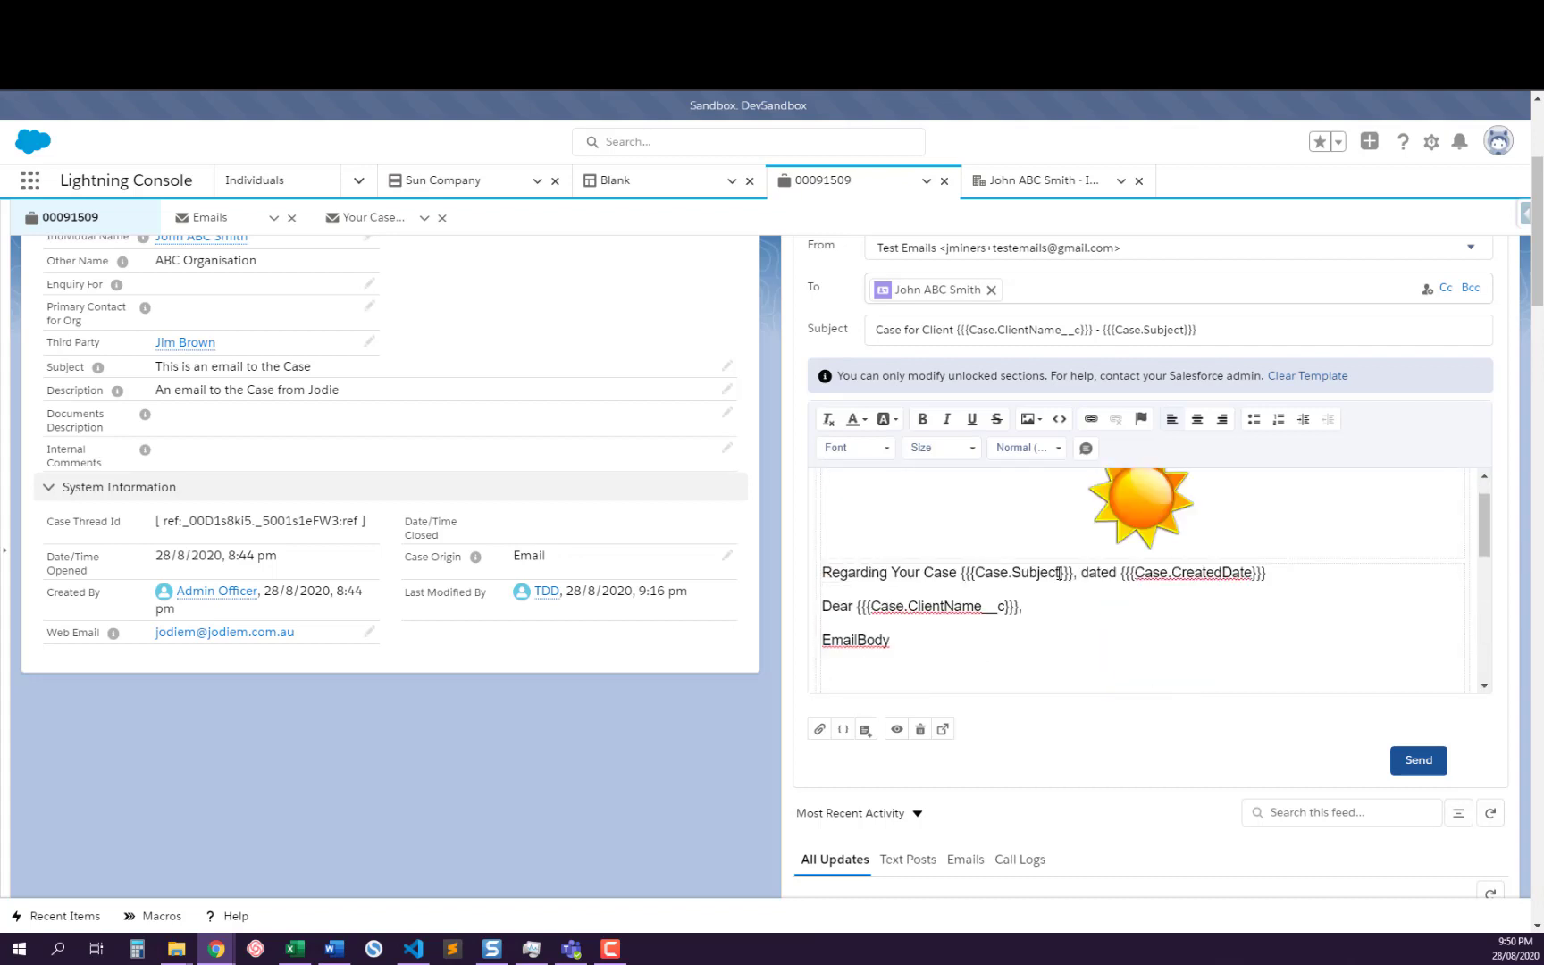
scroll(1060, 574, "down", 3)
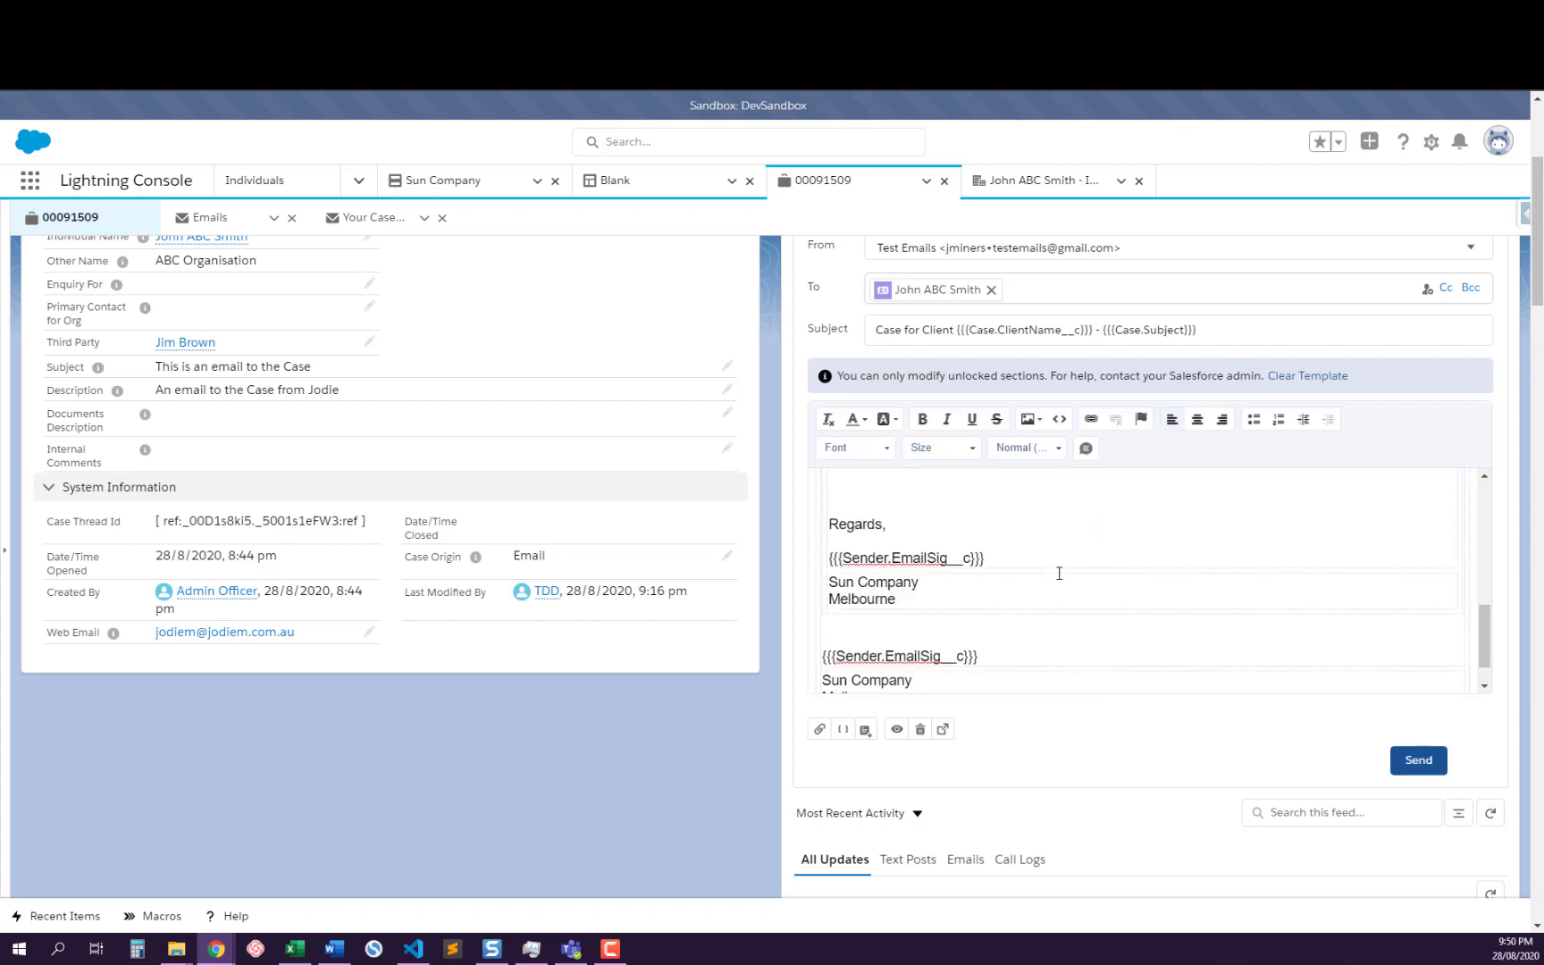
scroll(1059, 574, "up", 5)
scroll(1061, 572, "up", 2)
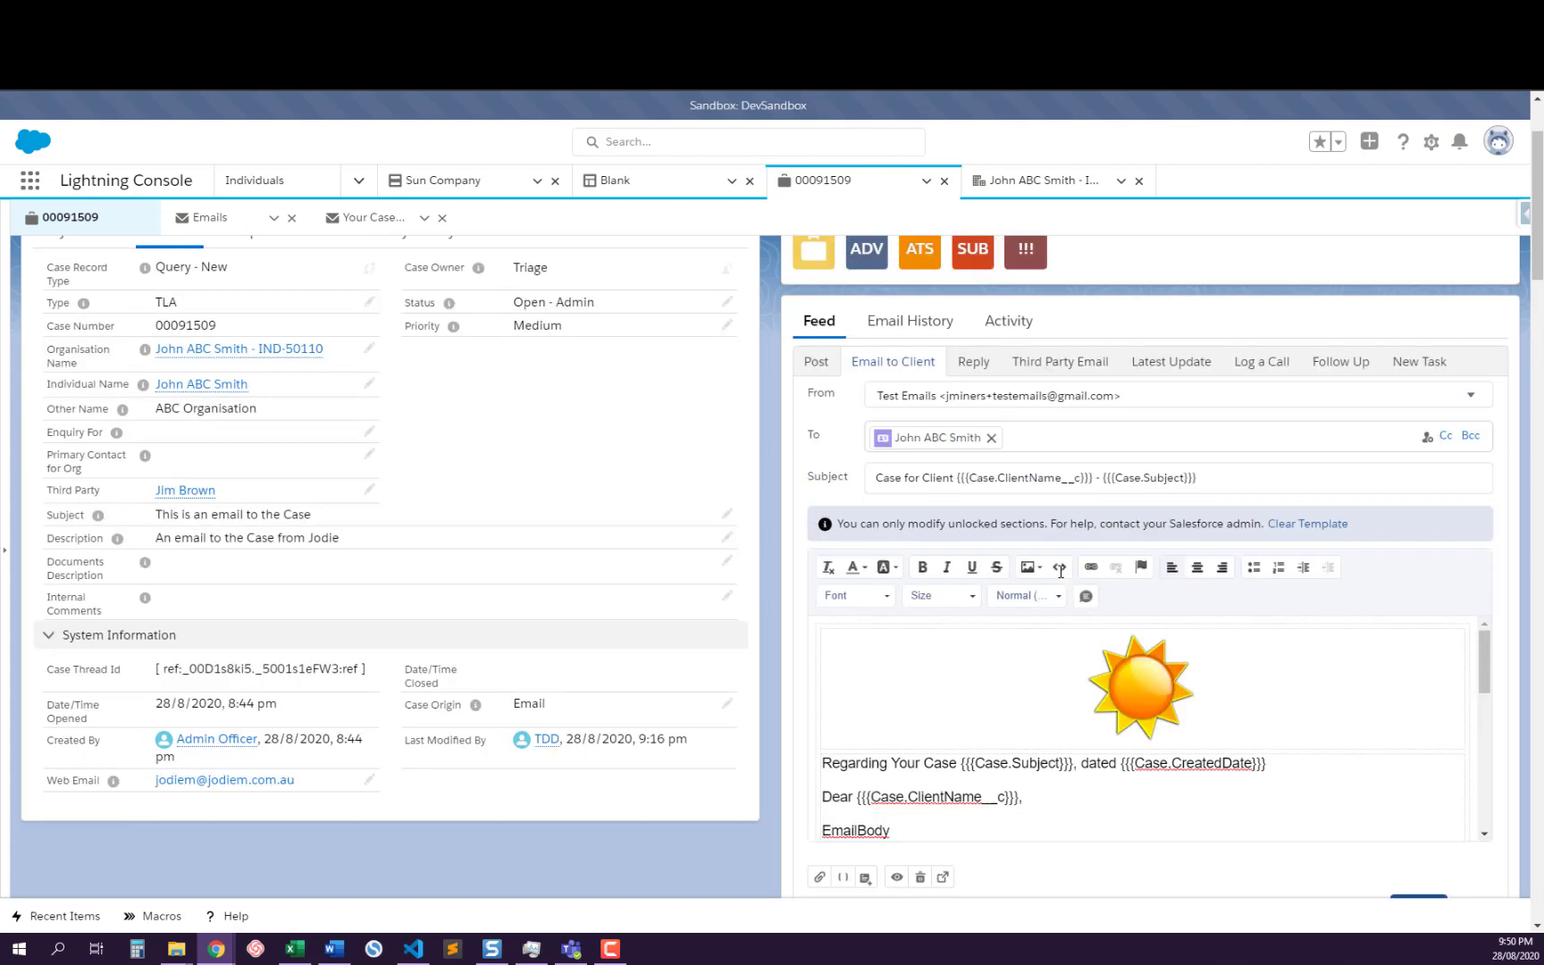
scroll(1342, 566, "down", 2)
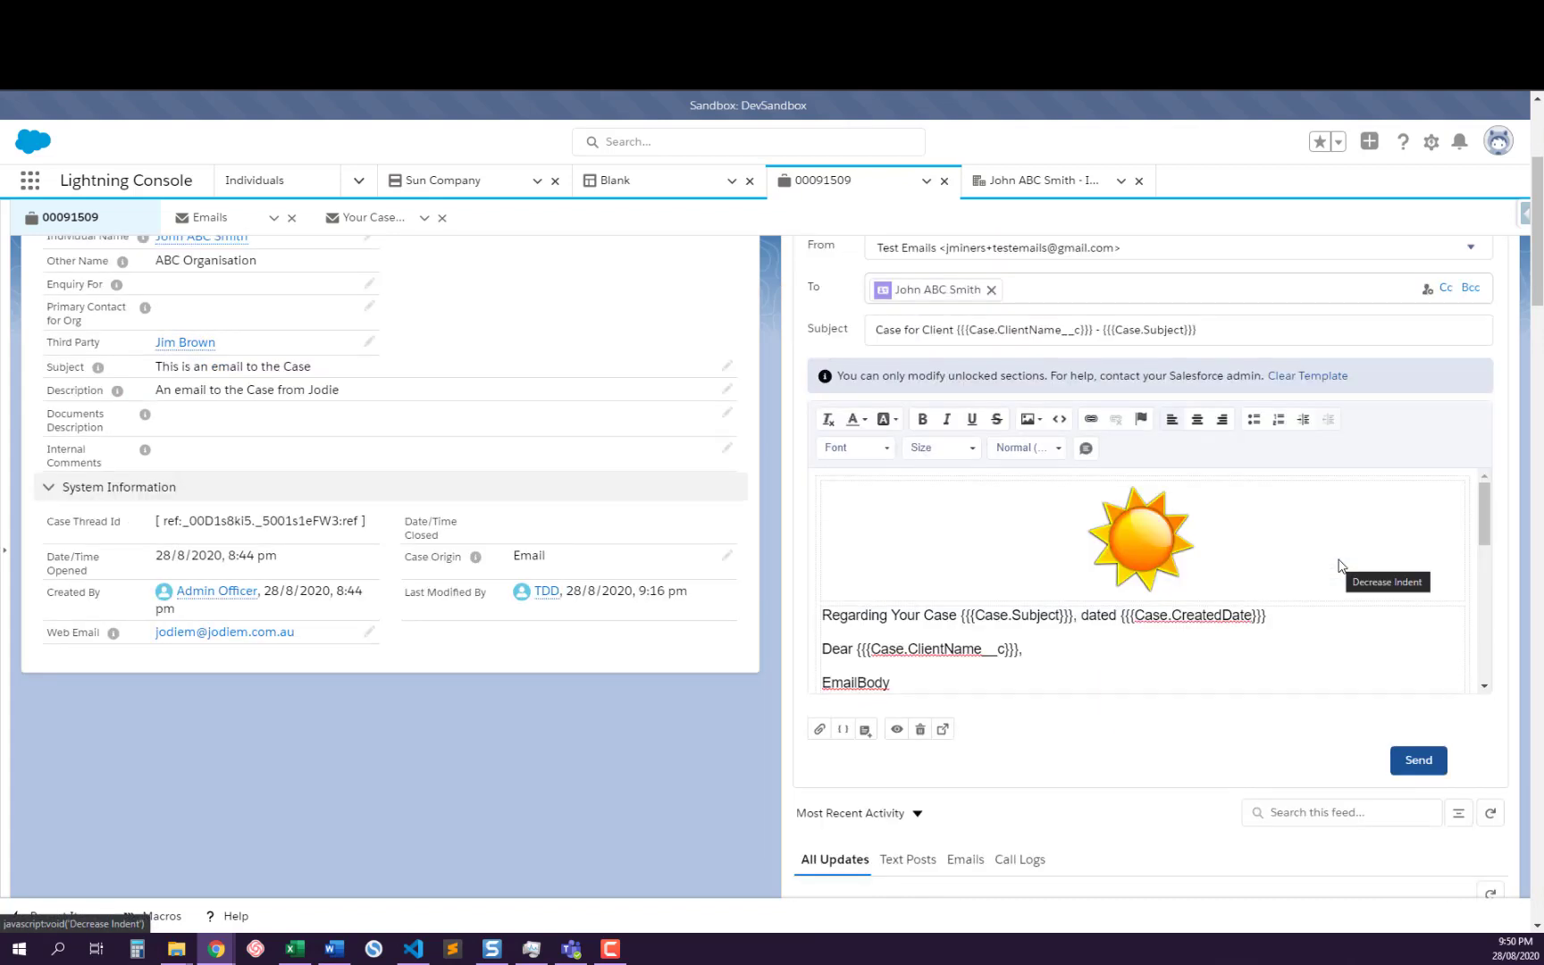
scroll(1337, 564, "up", 3)
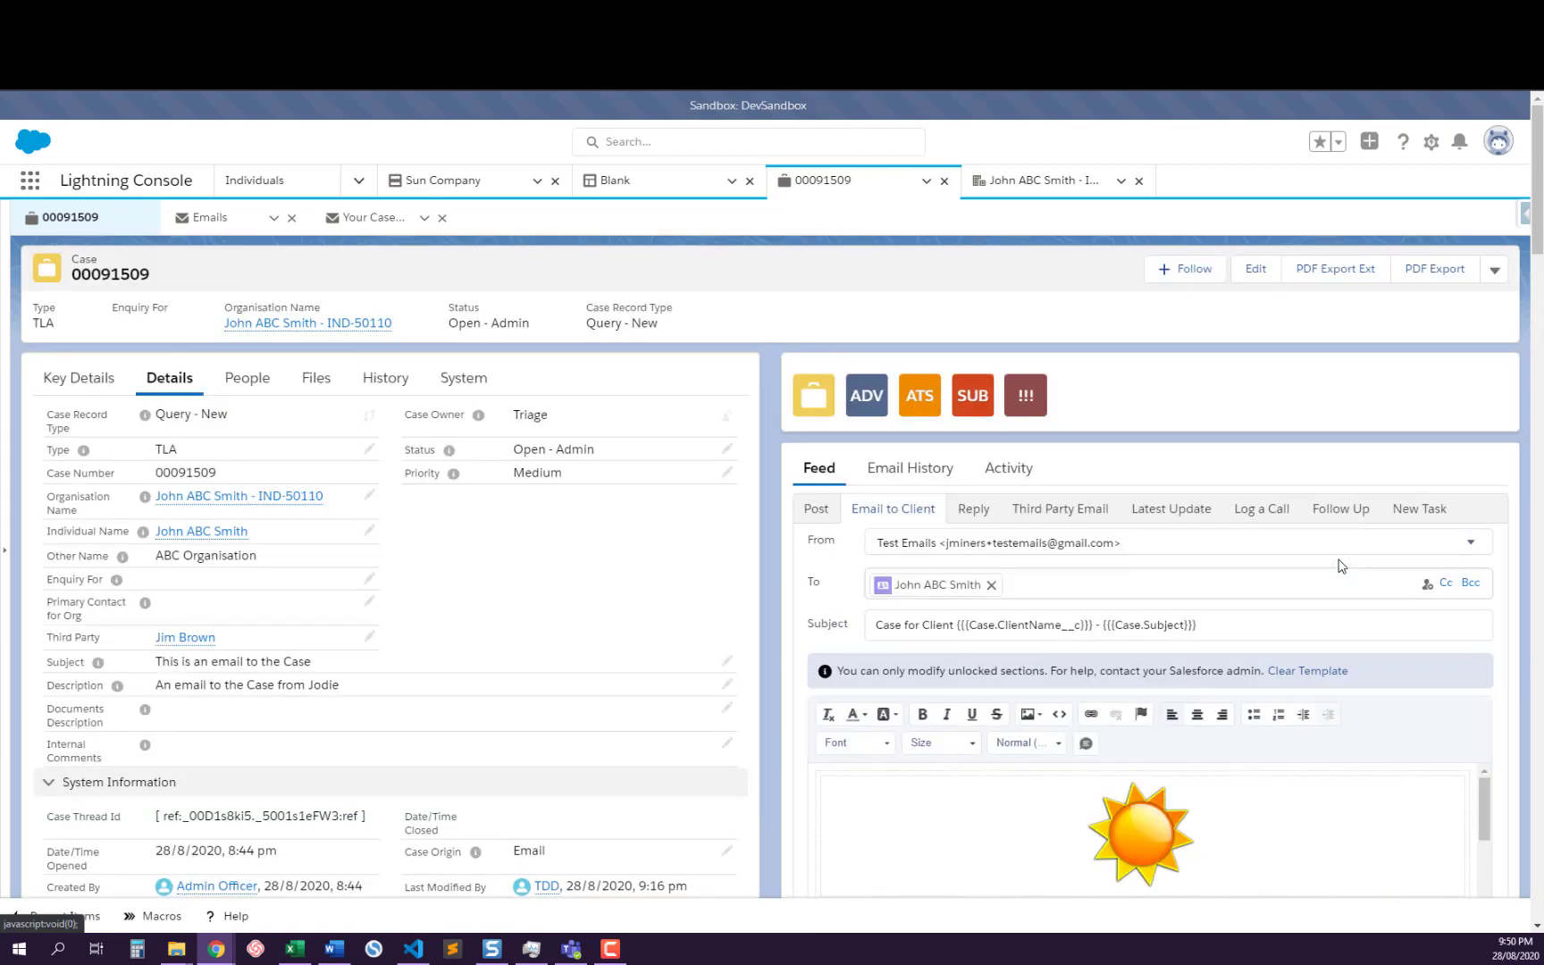
scroll(1341, 565, "down", 3)
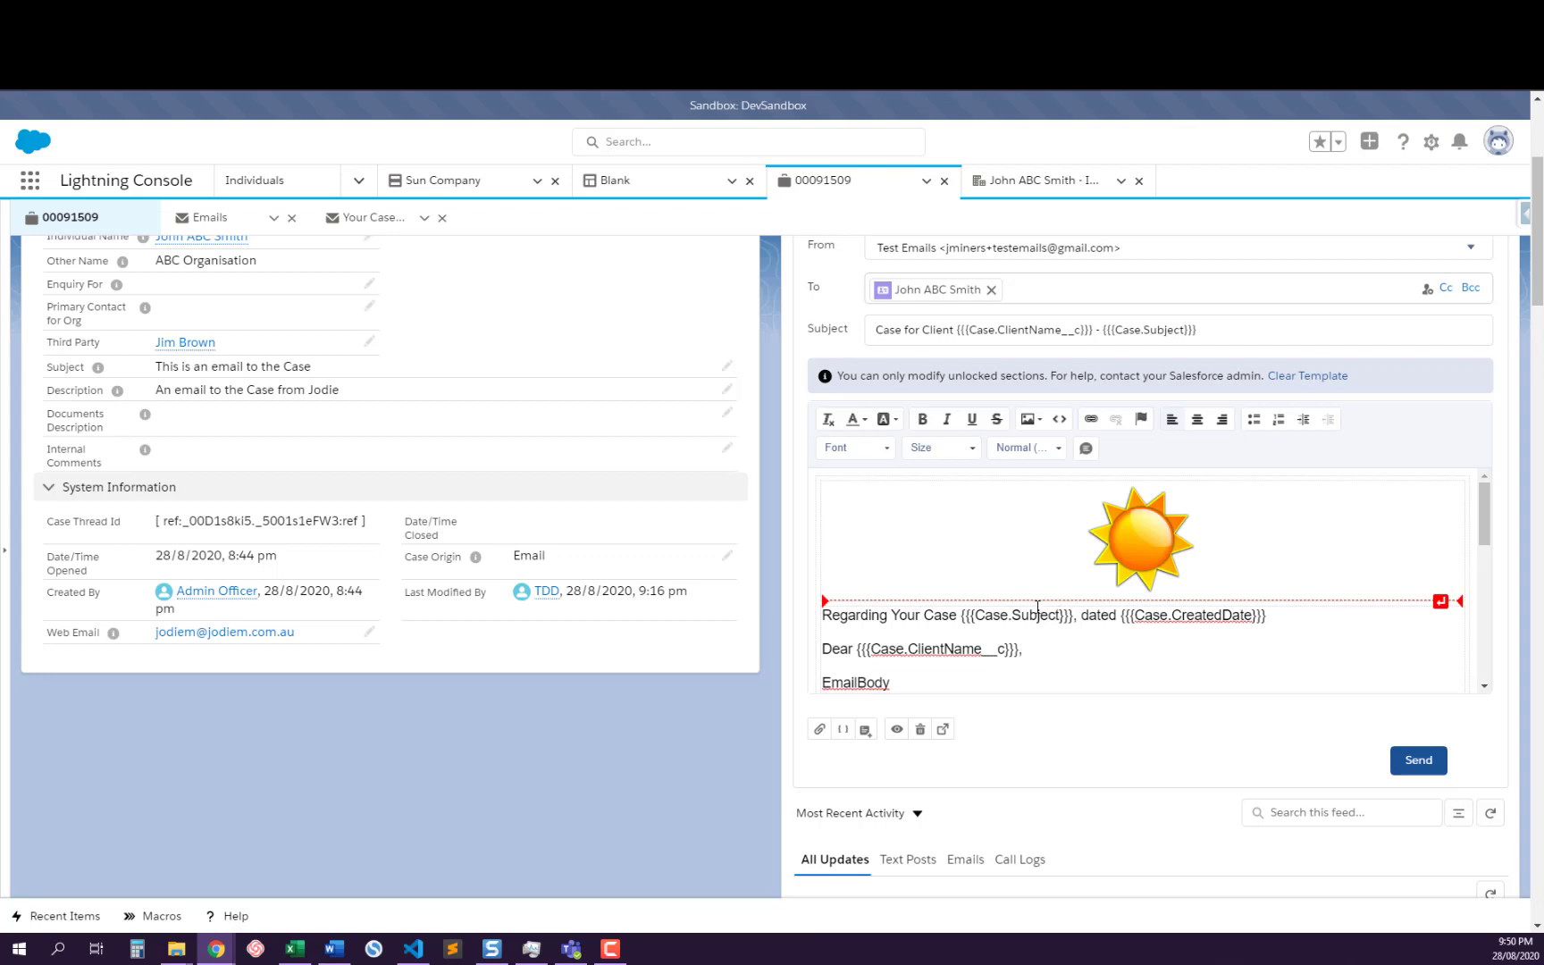
Delete all content from the email body and insert the Third Party template into the emptied message
left_click(854, 517)
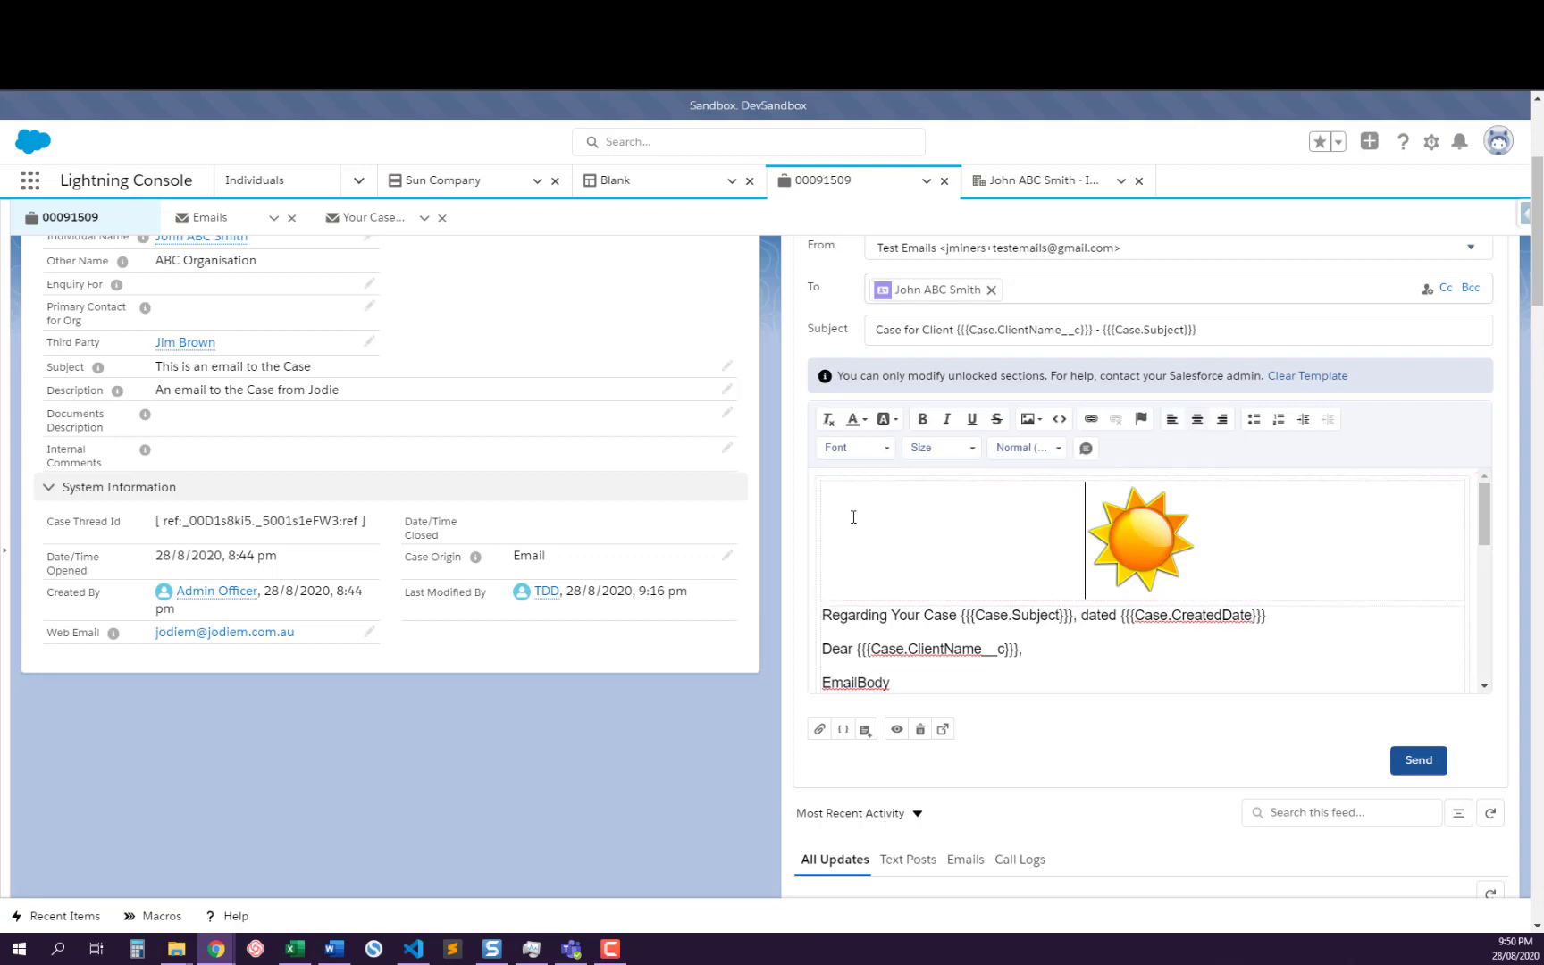
key("ctrl+a")
key("Delete")
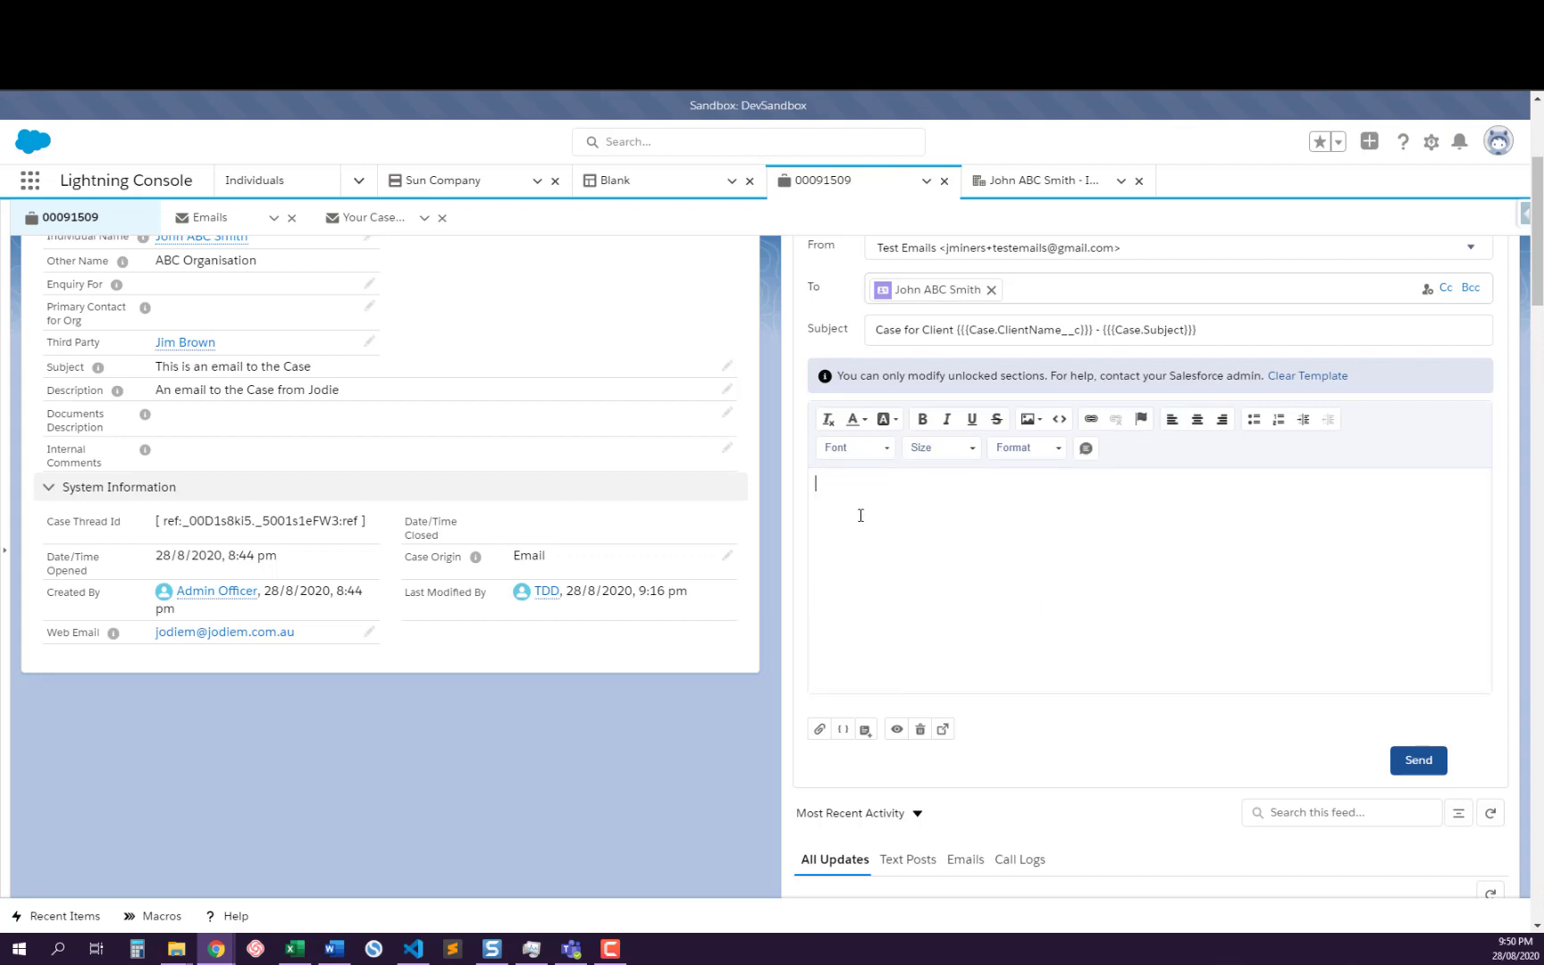
left_click(865, 682)
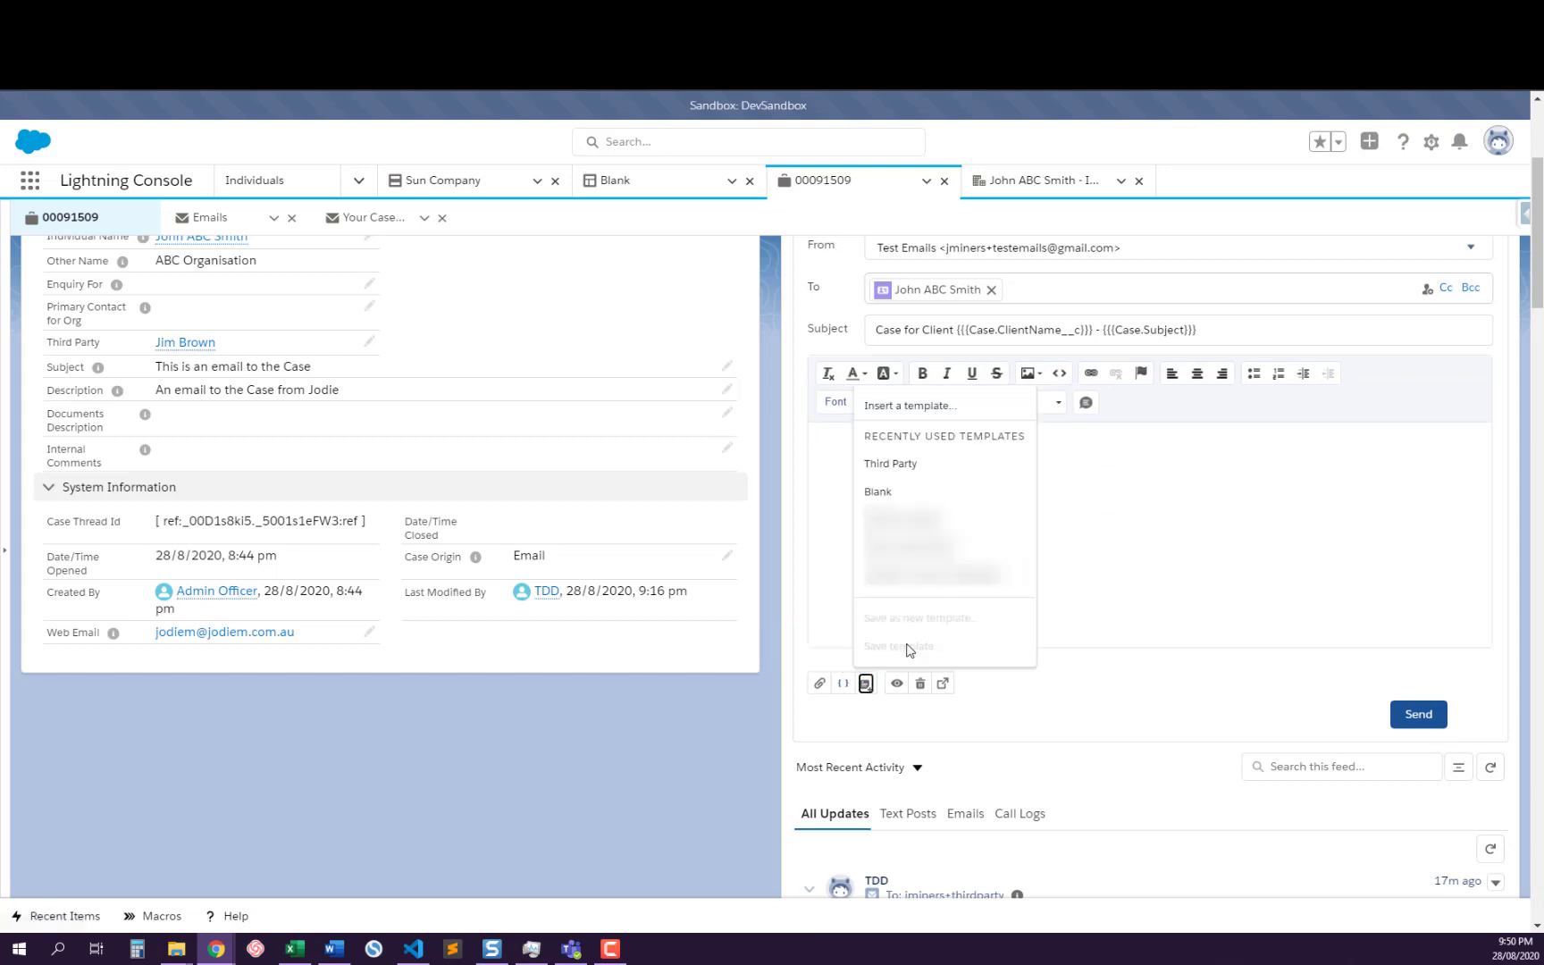
left_click(896, 464)
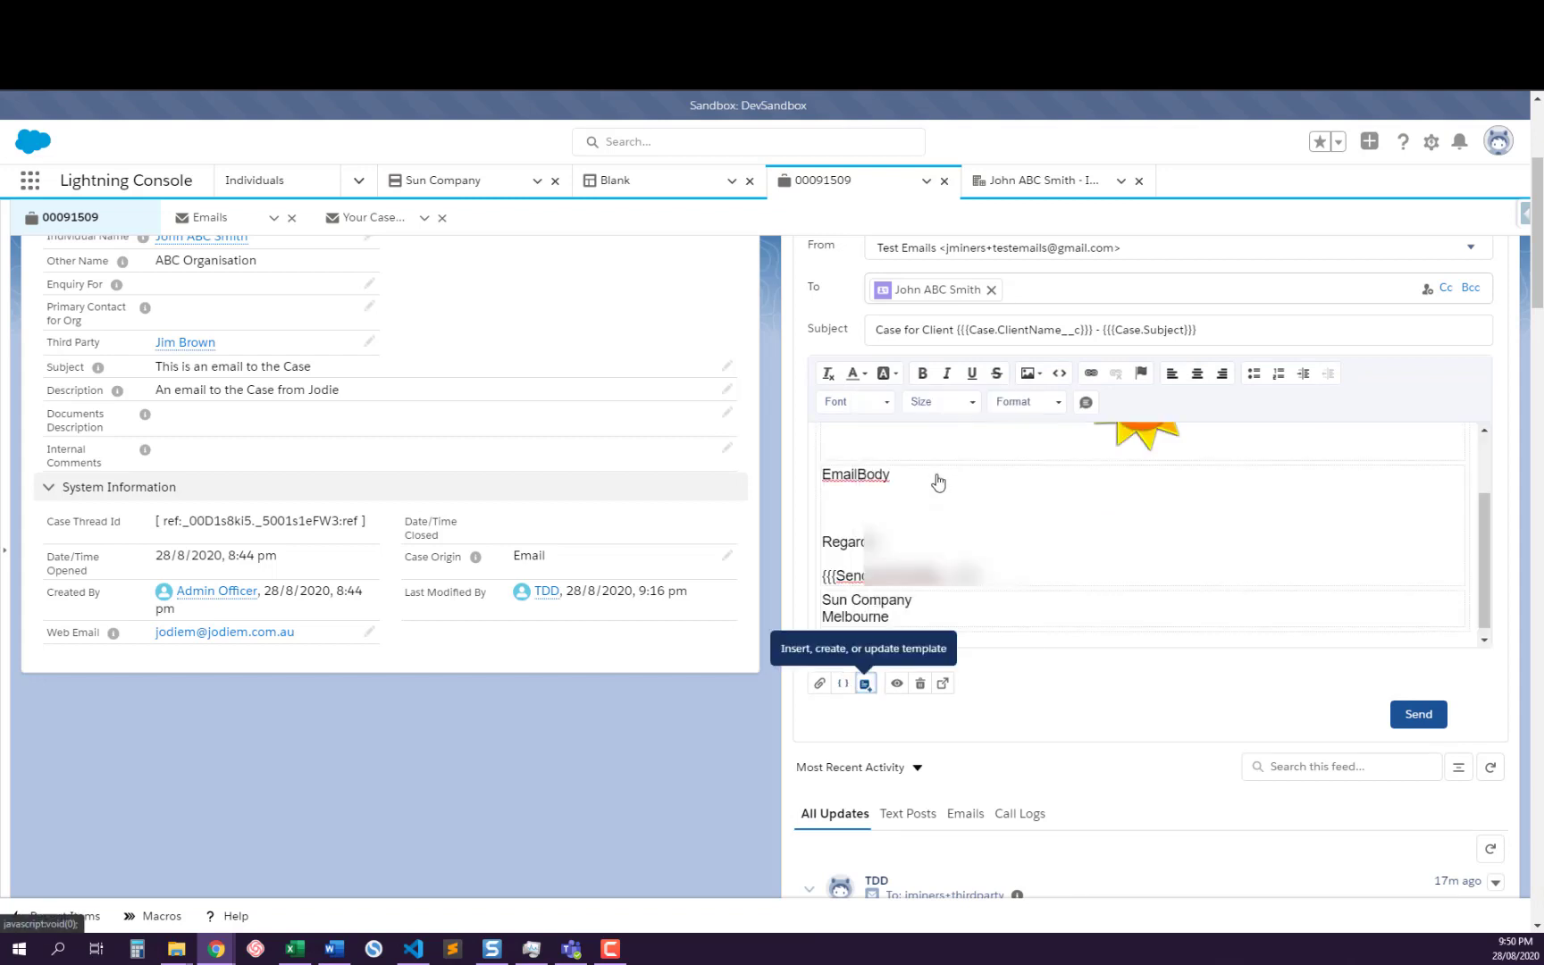
Look over the reinserted Third Party template from its header image to the company signature
scroll(1267, 537, "up", 2)
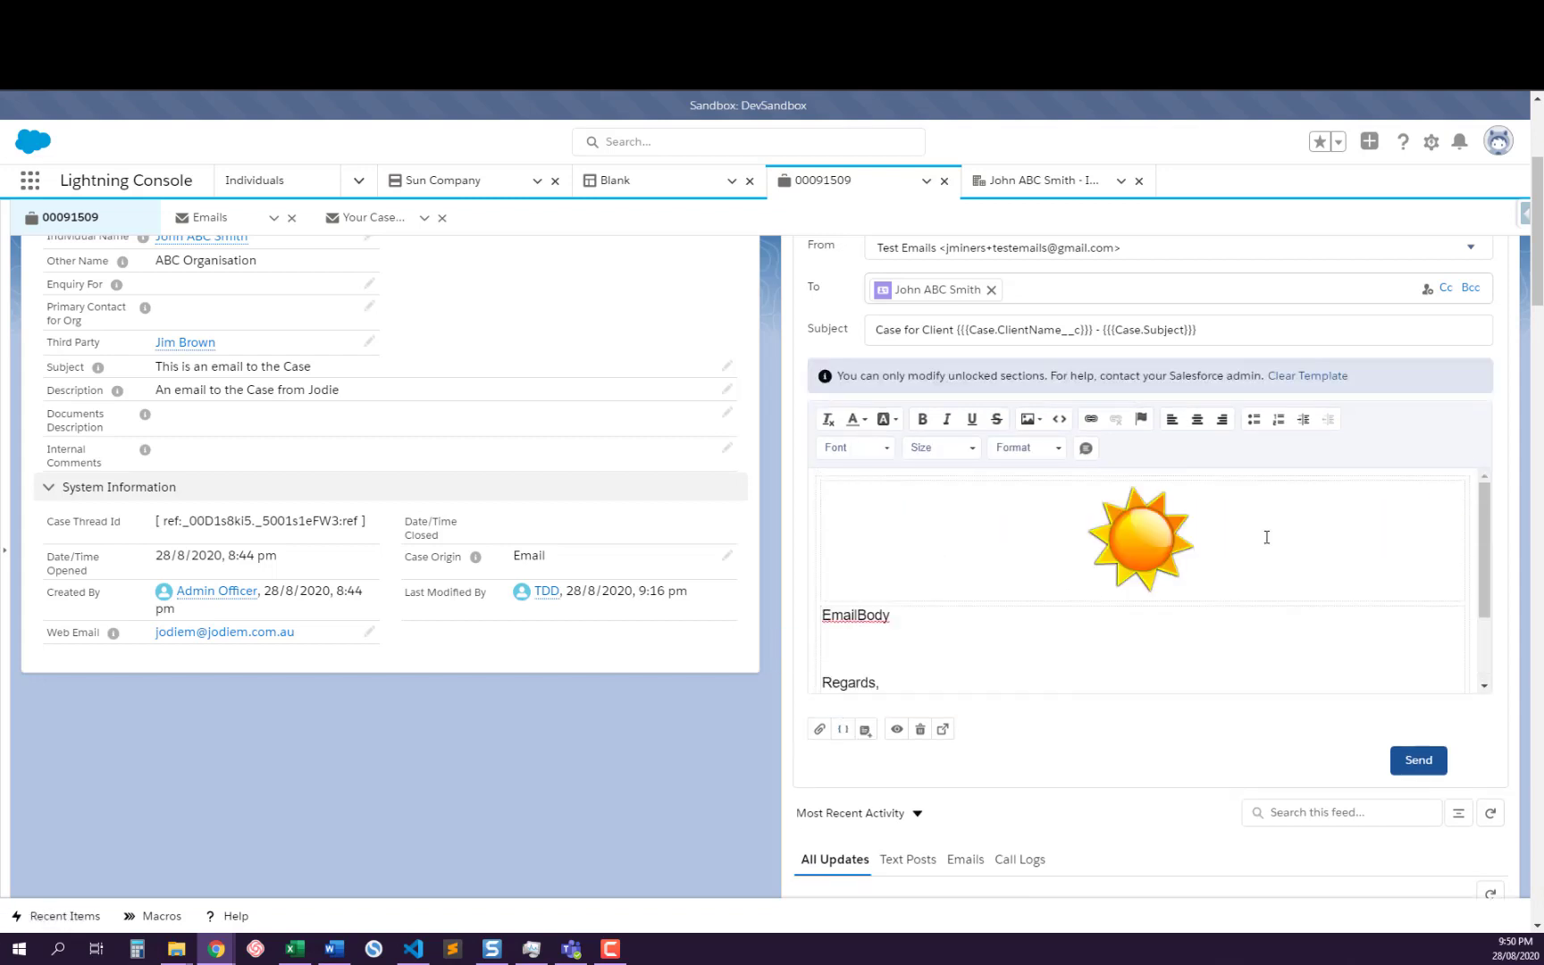
scroll(1267, 537, "down", 2)
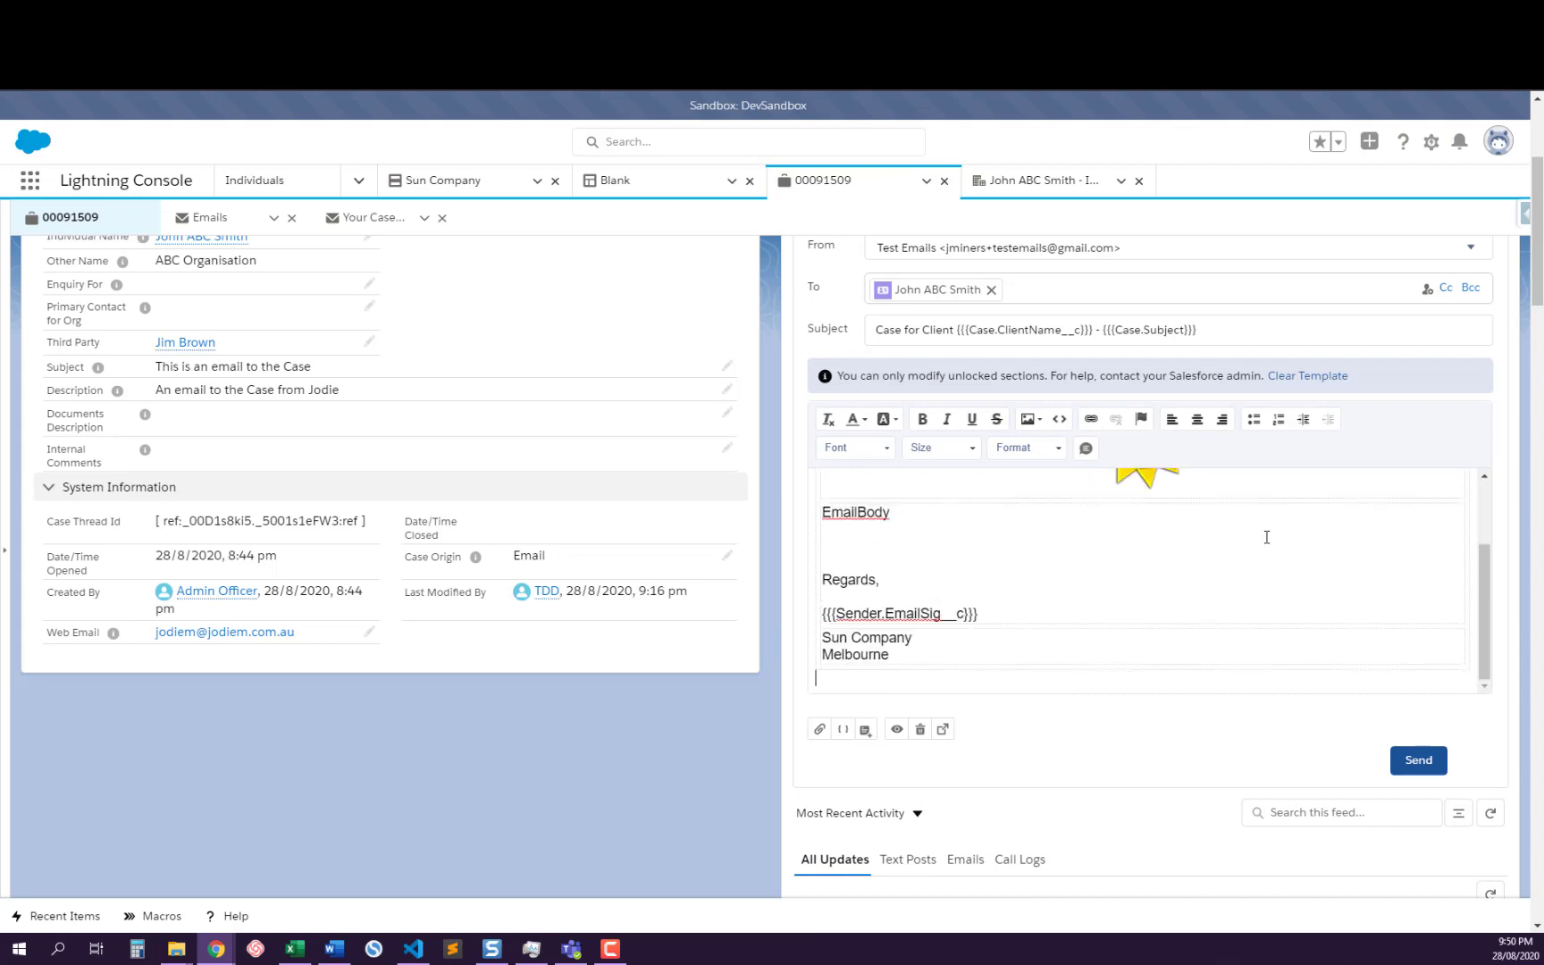
scroll(1267, 537, "down", 2)
scroll(1267, 537, "up", 2)
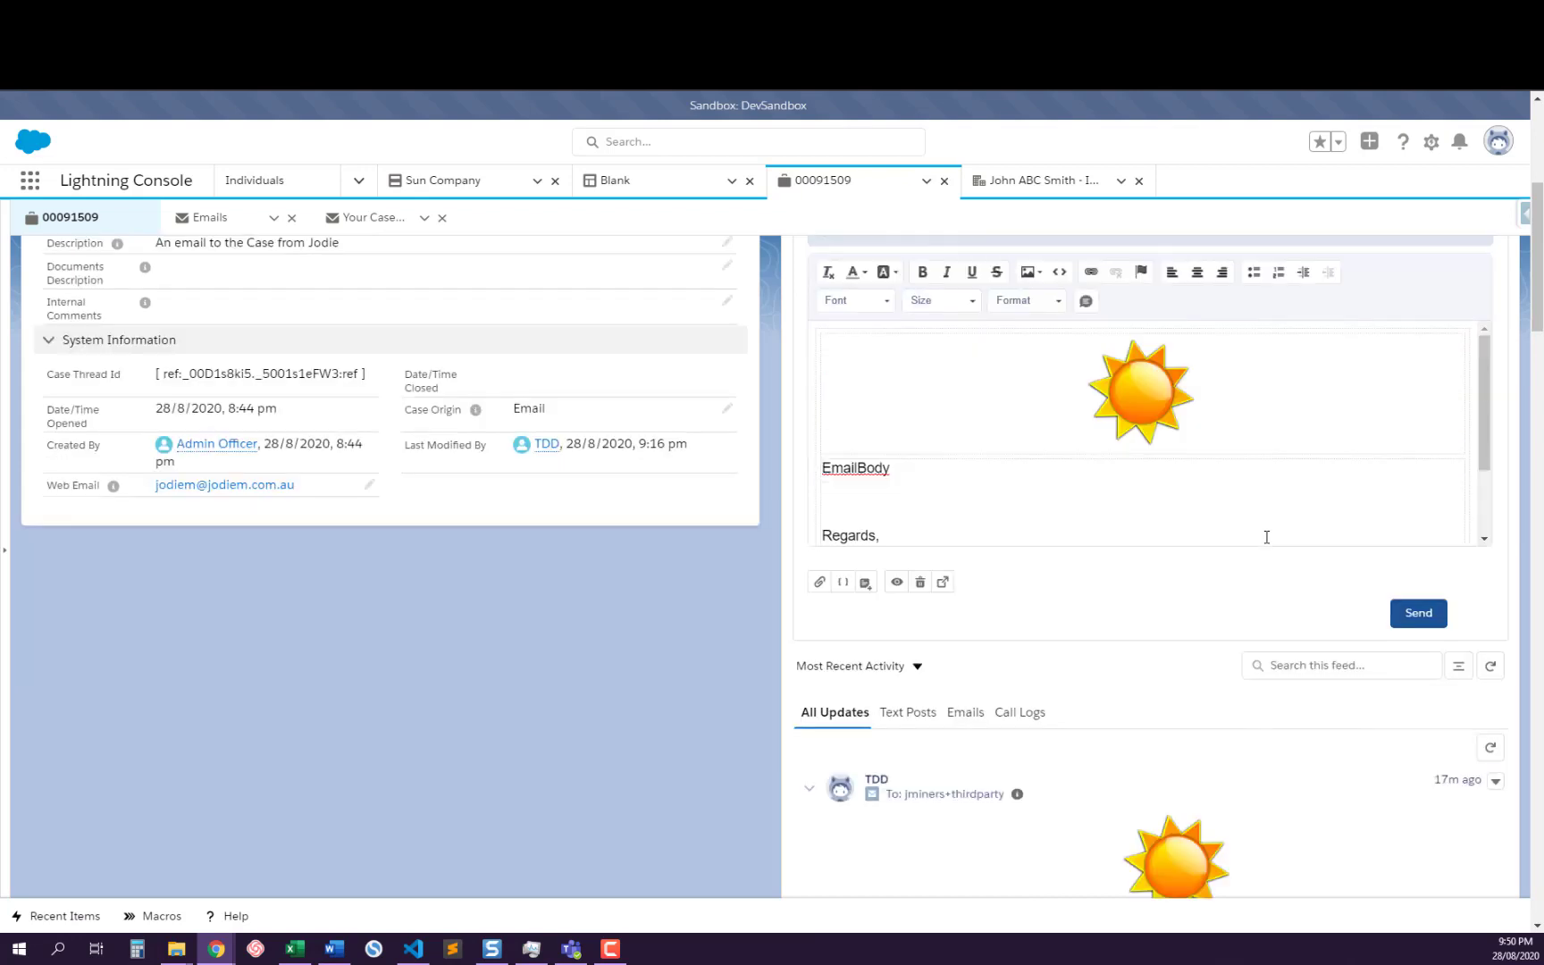
scroll(1260, 531, "up", 5)
scroll(1256, 532, "down", 4)
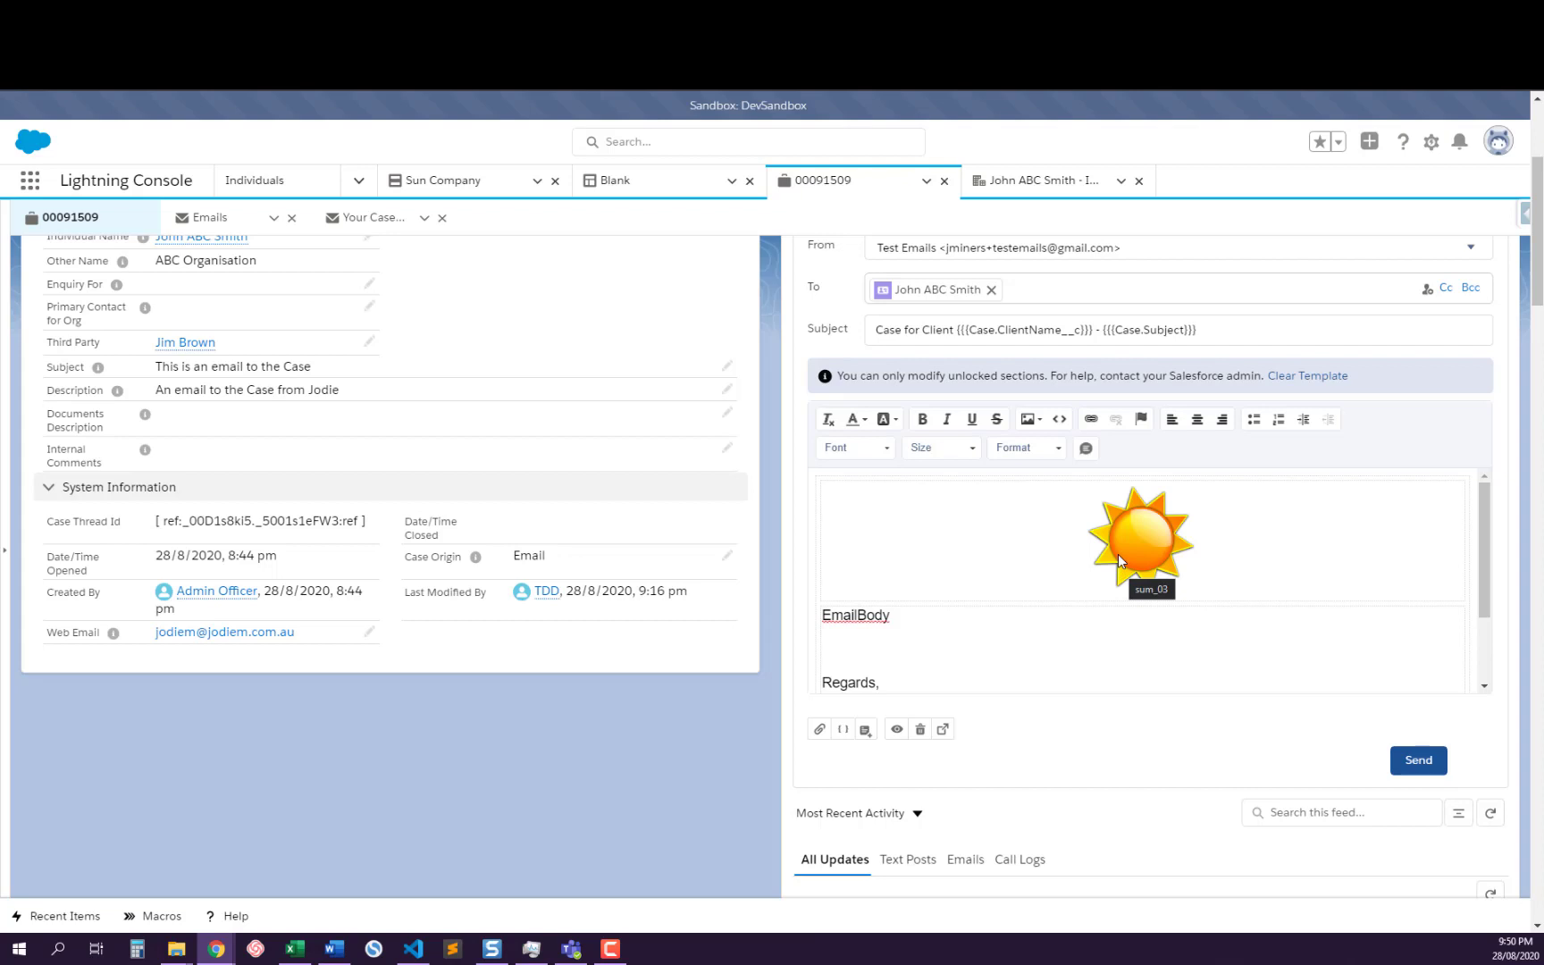
scroll(362, 416, "up", 3)
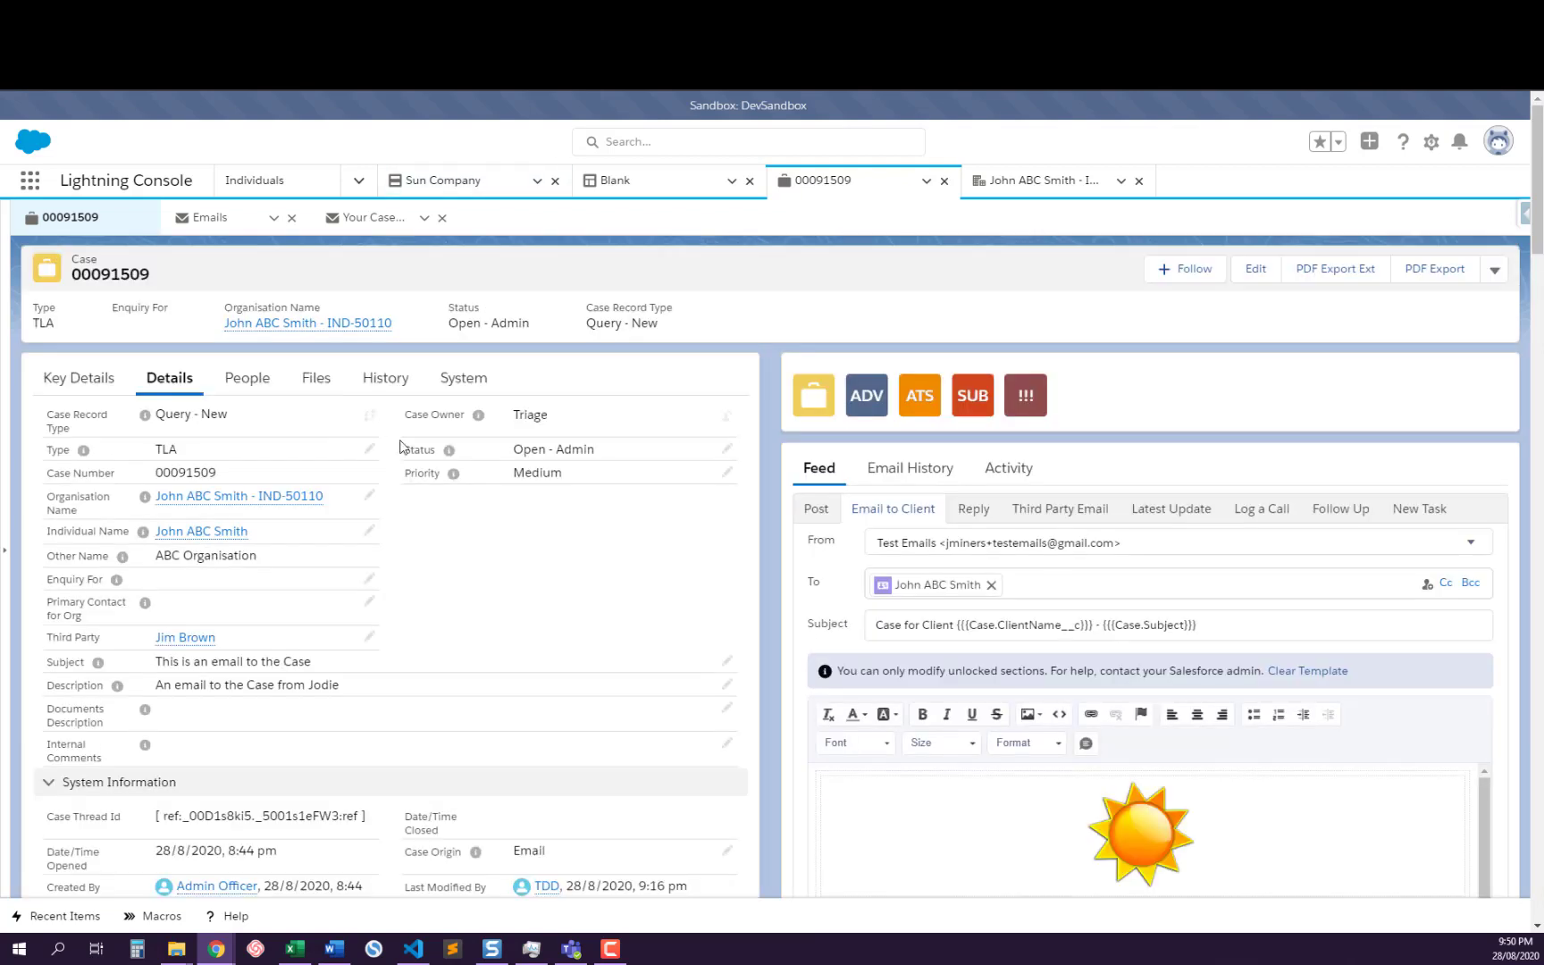